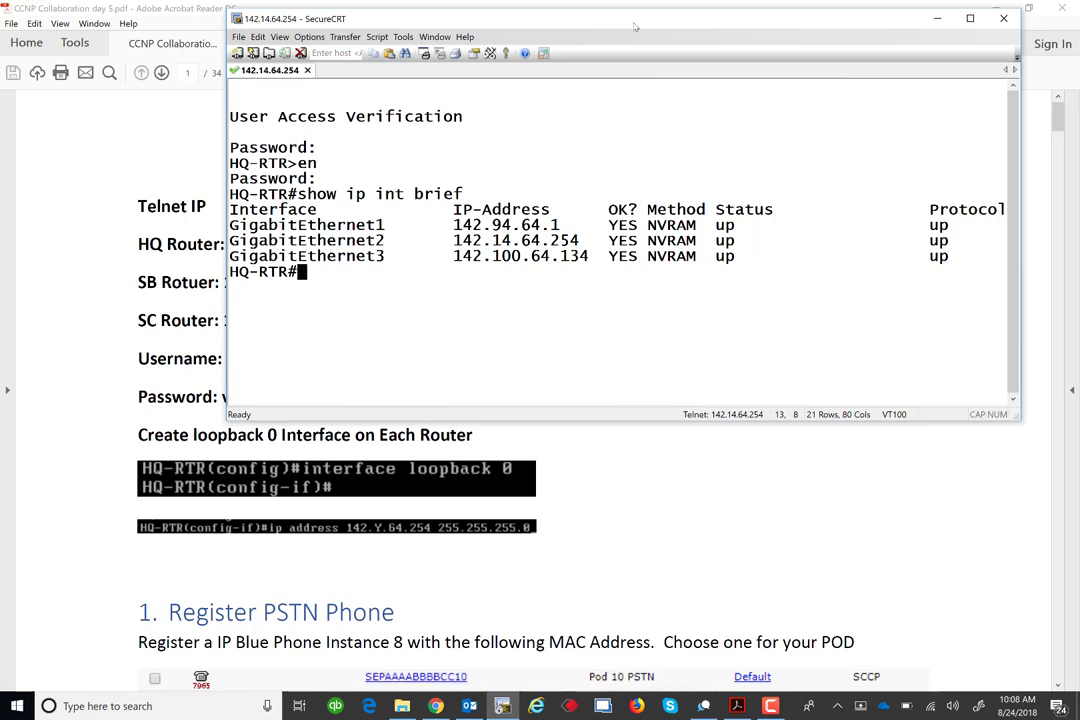
Create Loopback0 on HQ-RTR with address 142.4.64.254 255.255.255.0
type("config")
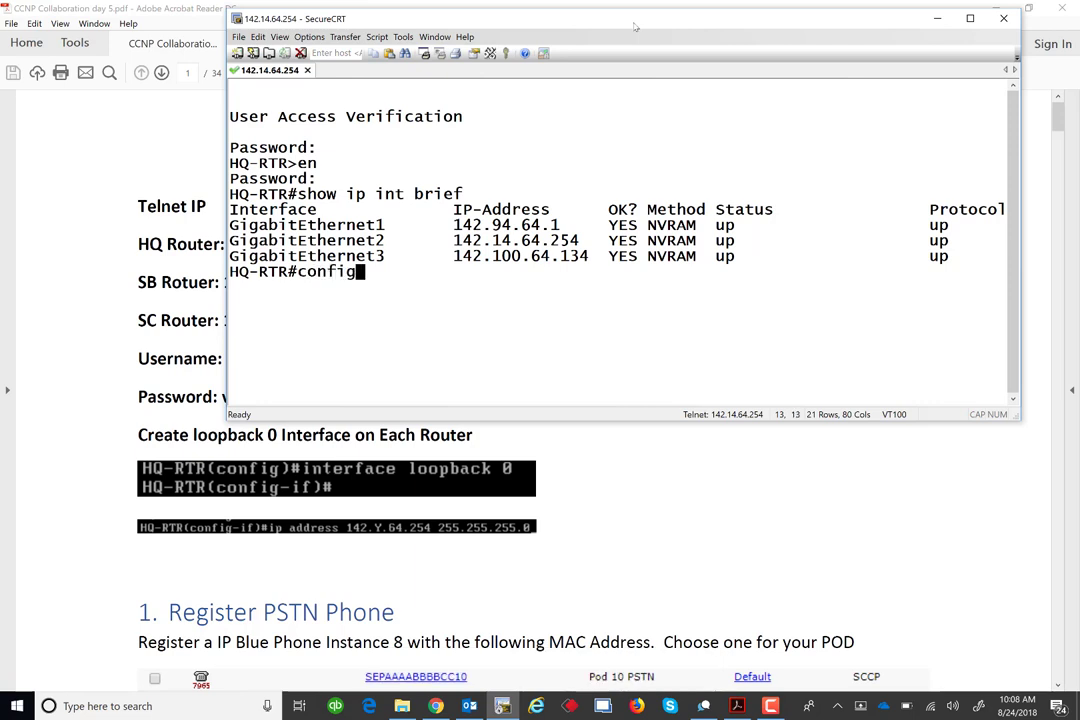
type(" t")
key("Return")
type("int lo")
key("Tab")
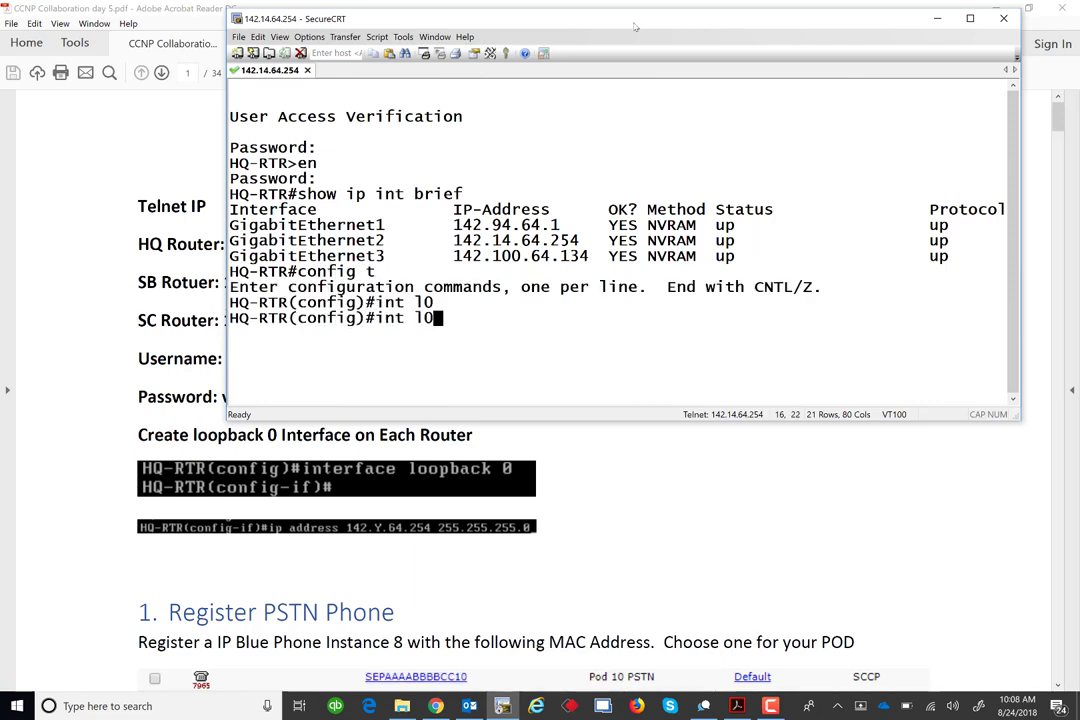
key("BackSpace")
type("ook")
key("BackSpace")
type("pback 0")
key("Return")
type("ip add")
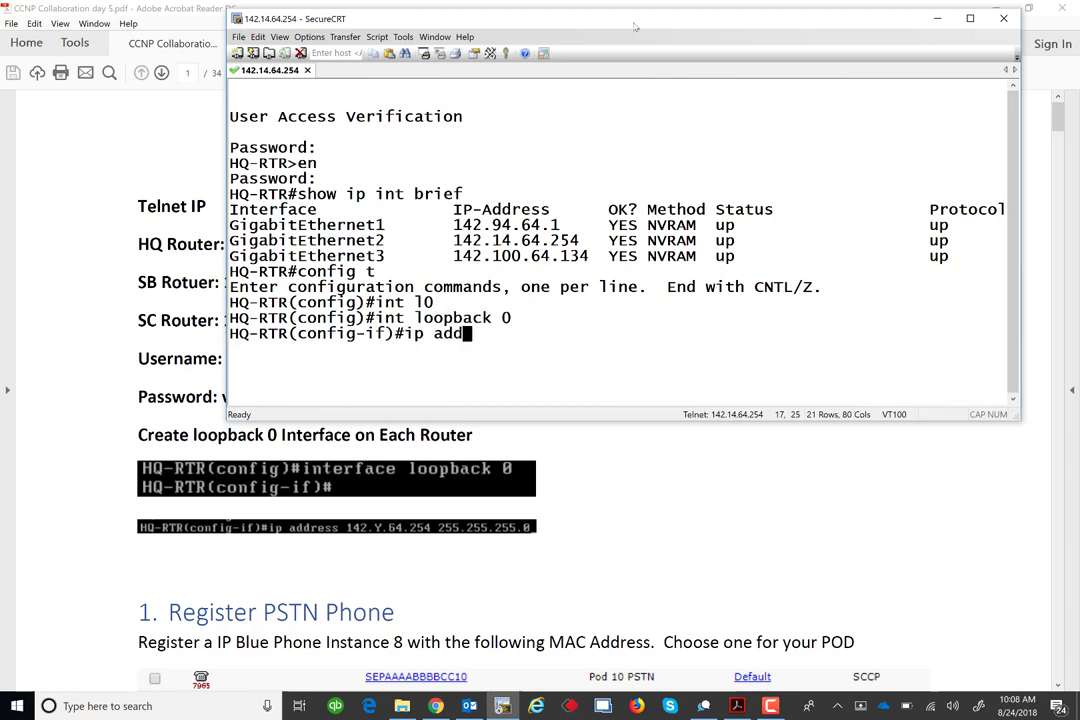
type(" 142.4.6")
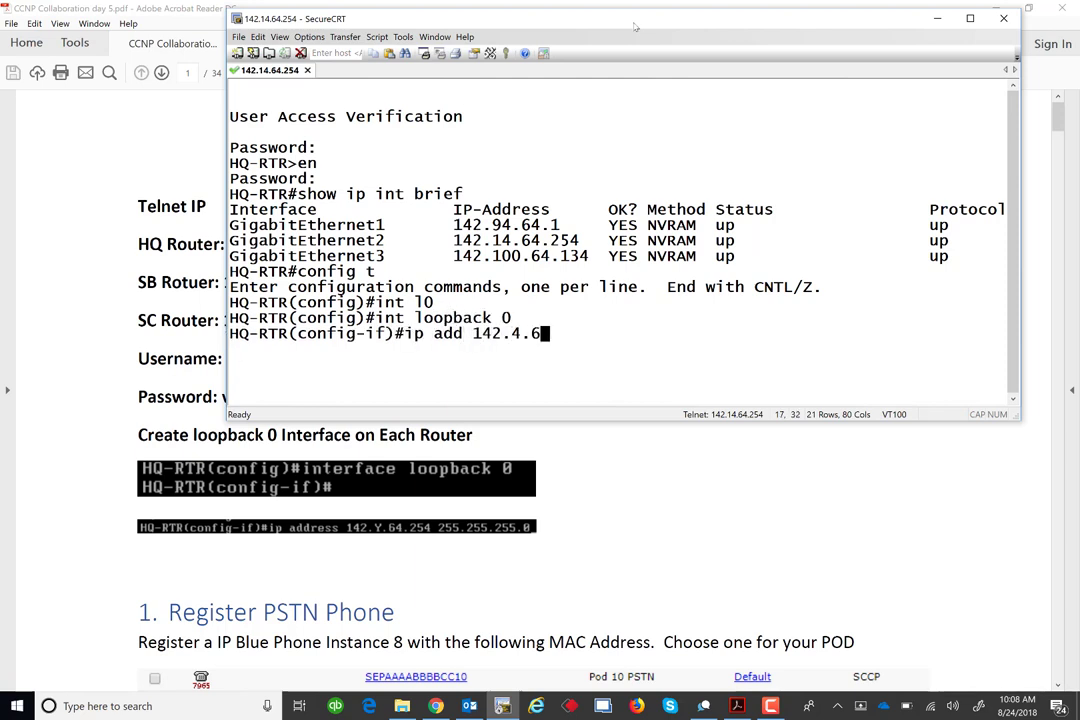
type("4.254 255.255.255.0")
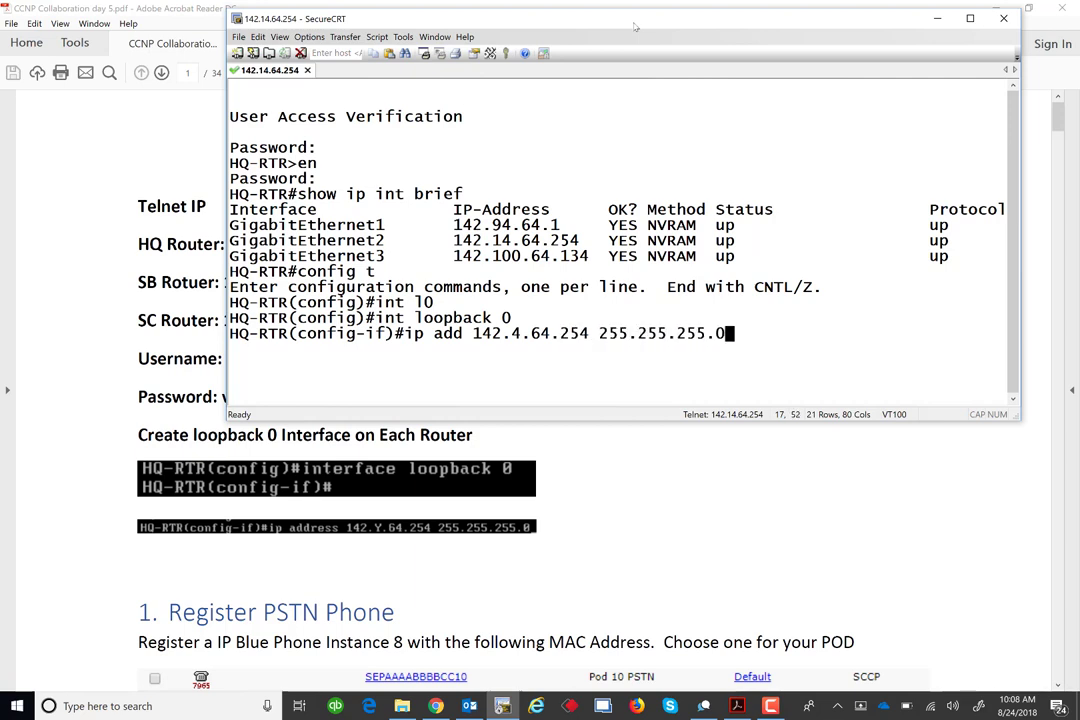
key("Return")
Set Loopback0's OSPF network type to point-to-point
type("ip os")
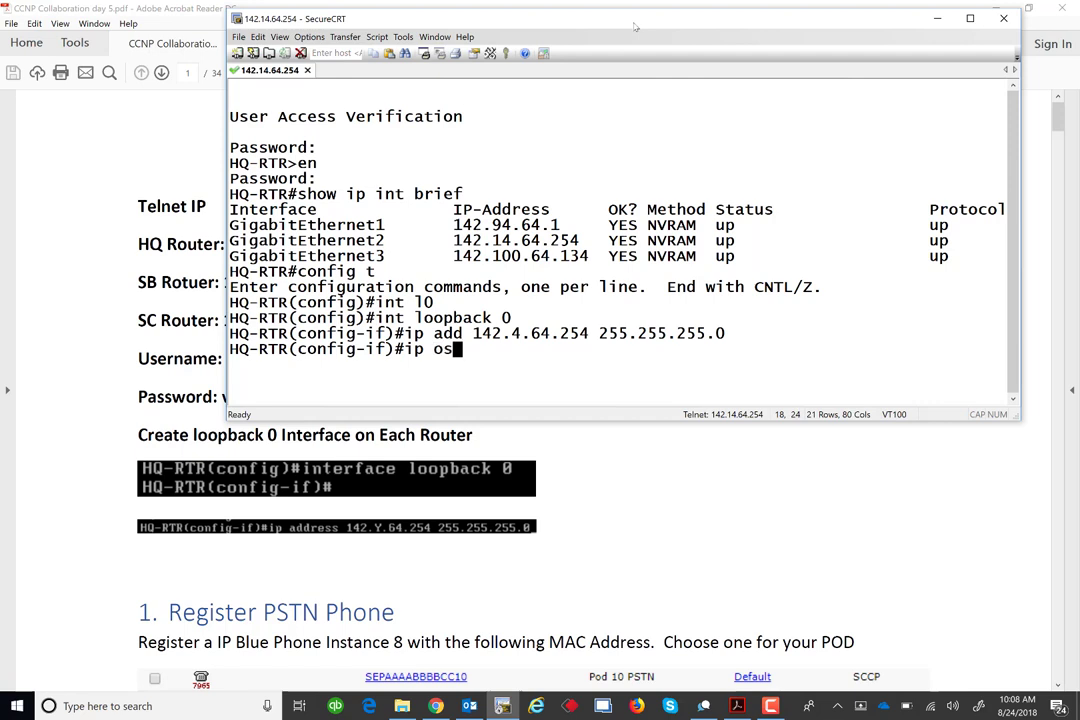
key("Tab")
type("networ")
key("Tab")
type("point")
key("Tab")
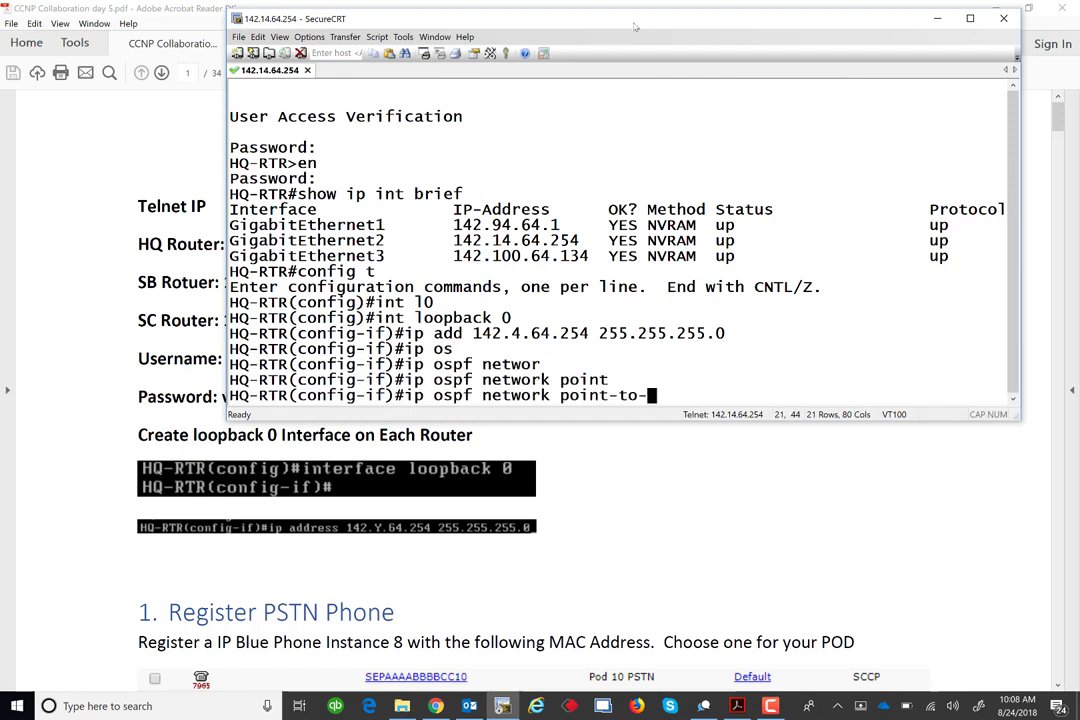
type("oi")
key("Tab")
key("BackSpace")
type("po")
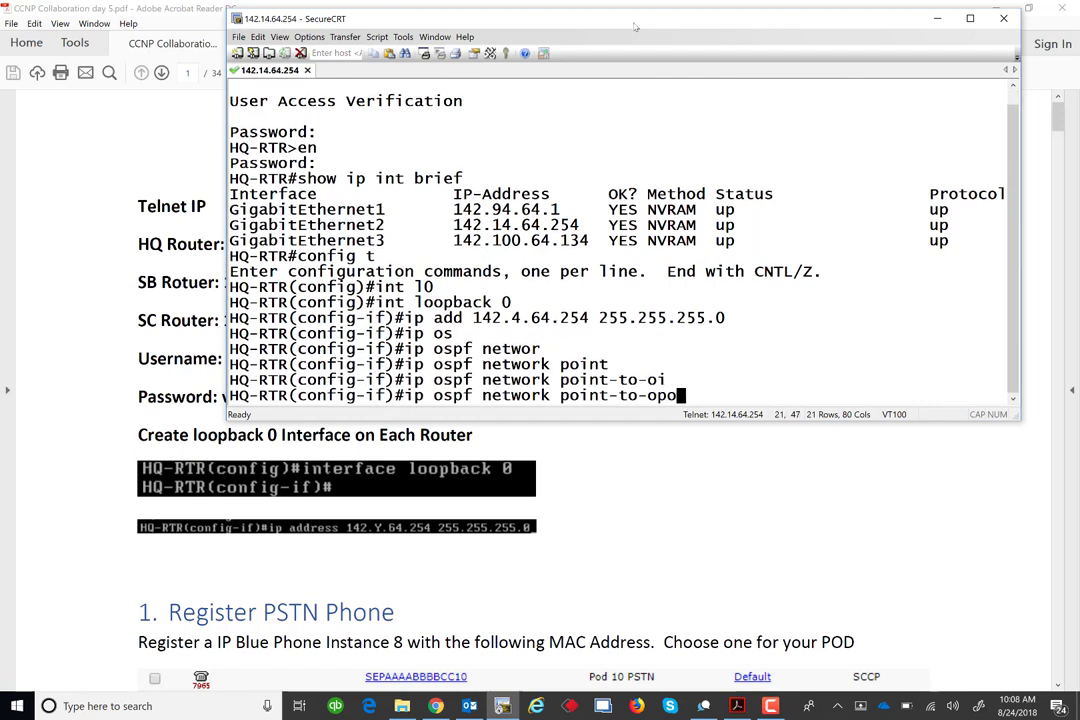
key("BackSpace")
key("BackSpace")
key("BackSpace")
type("poi")
key("Tab")
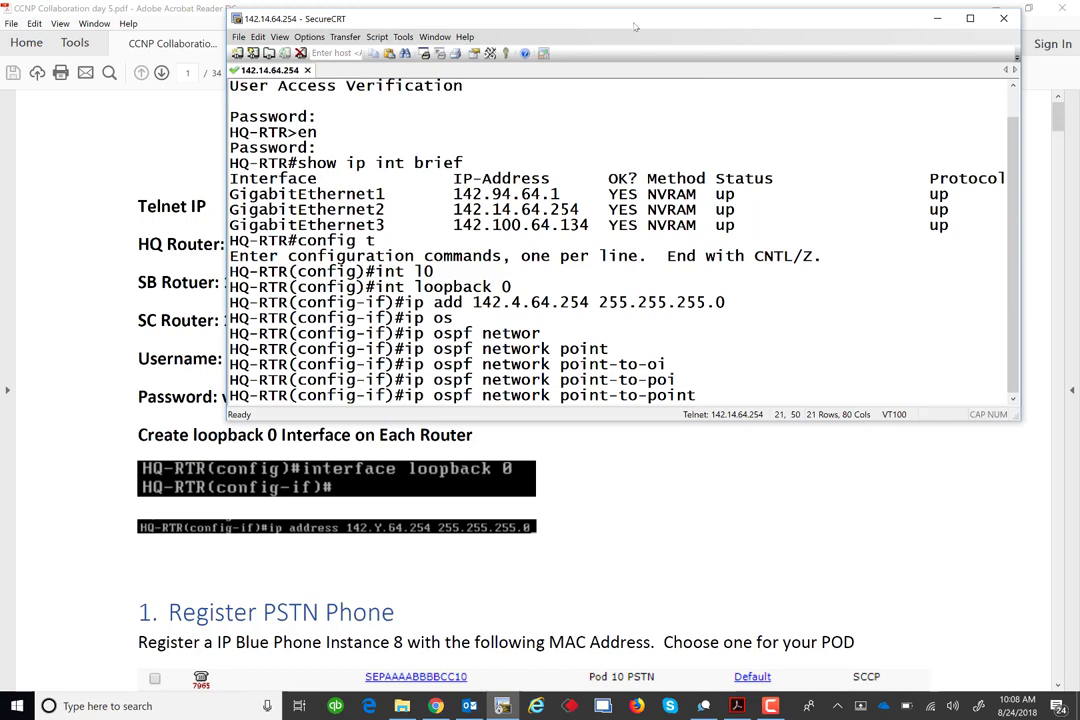
key("Return")
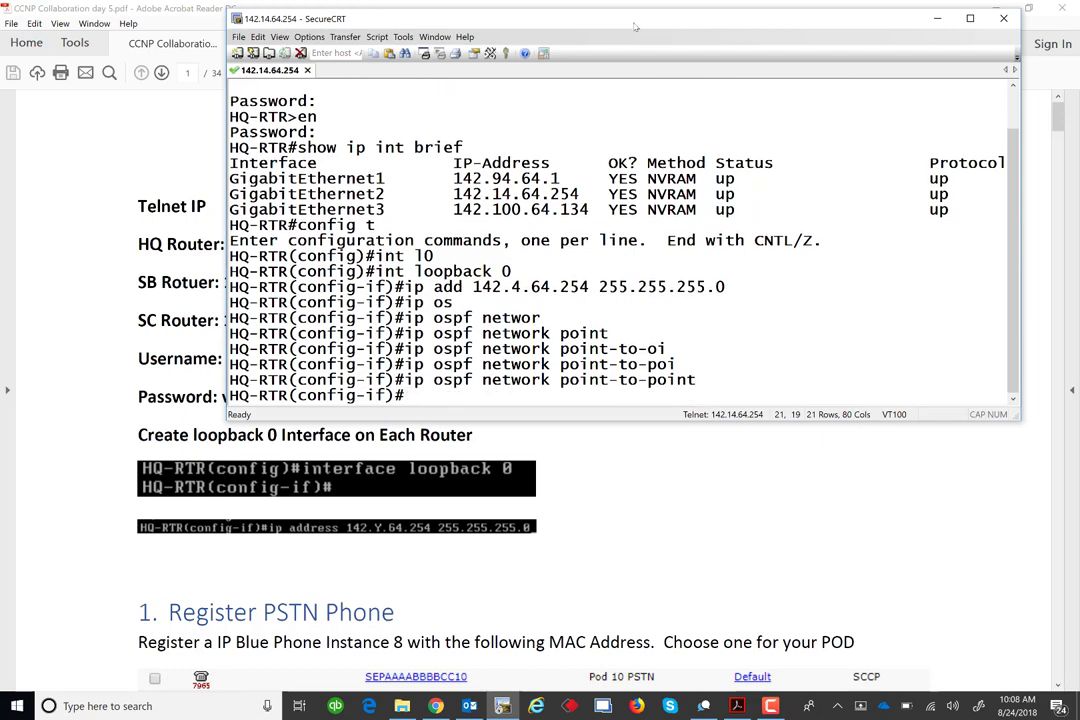
Leave configuration mode and display the Loopback0 running configuration
type("end")
key("Return")
key("Return")
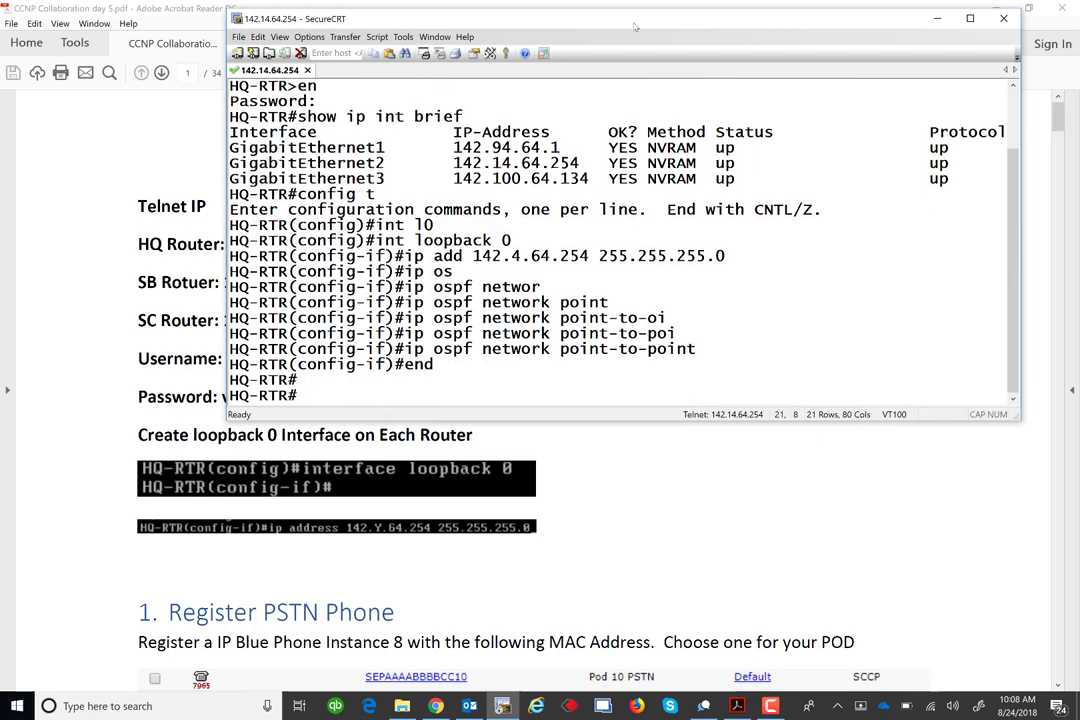
type("show run int lo")
key("Tab")
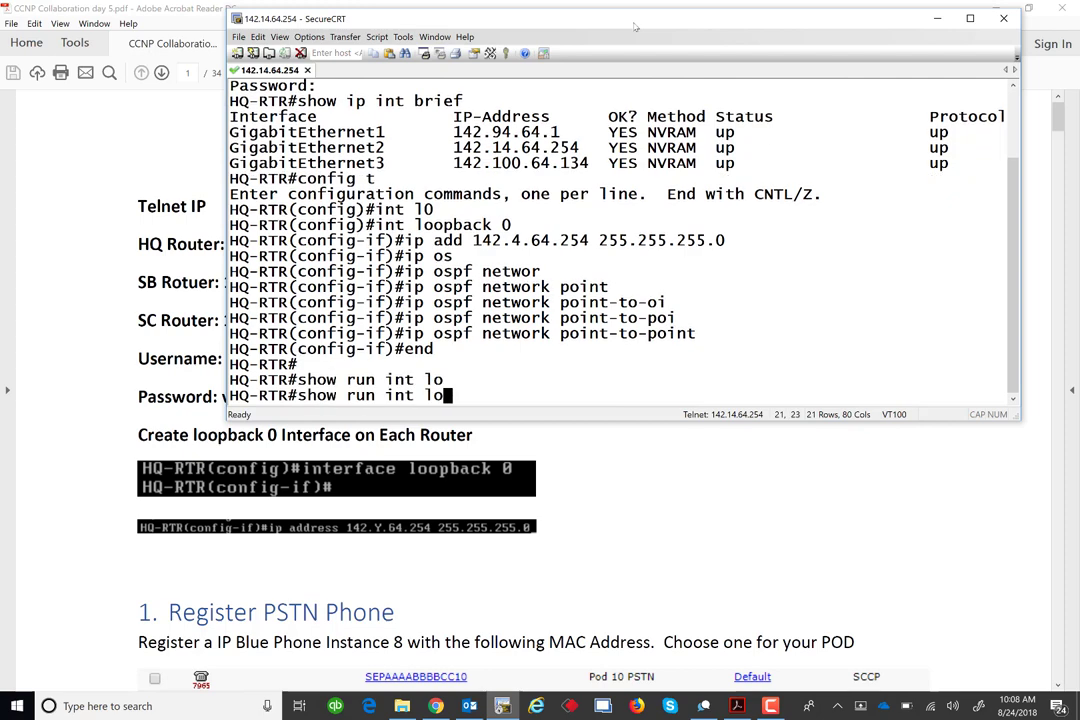
type("0")
key("Return")
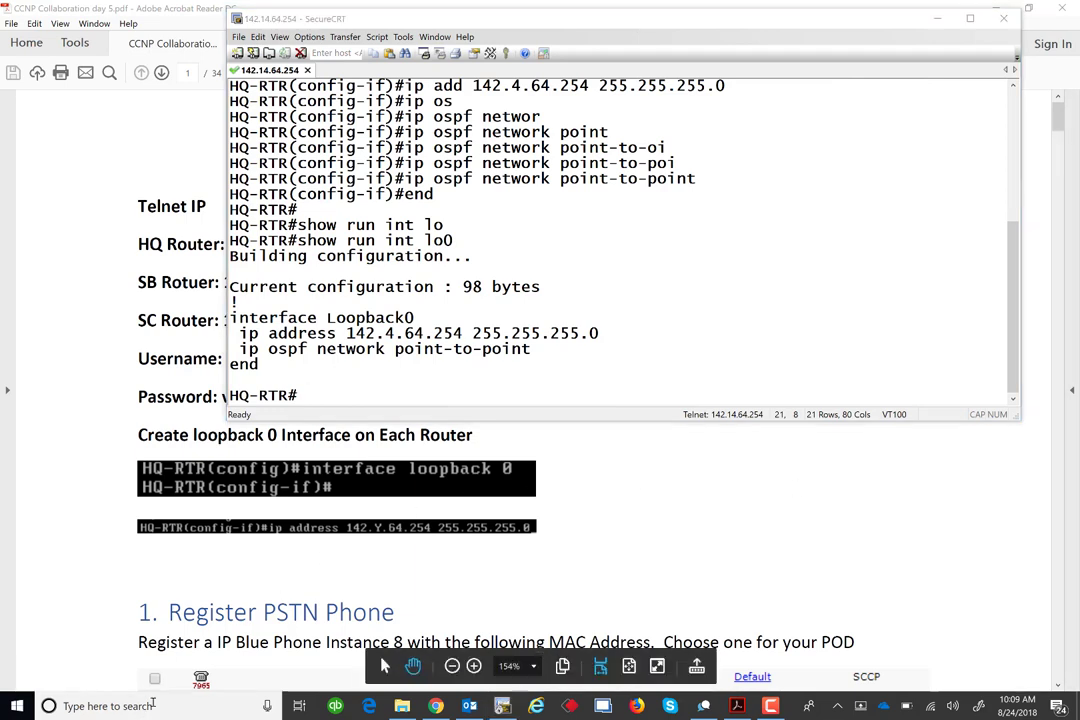
Ping 142.4.64.254 from Command Prompt, then scroll the lab guide to the PSTN phone table
left_click(142, 706)
type("cmd")
key("Return")
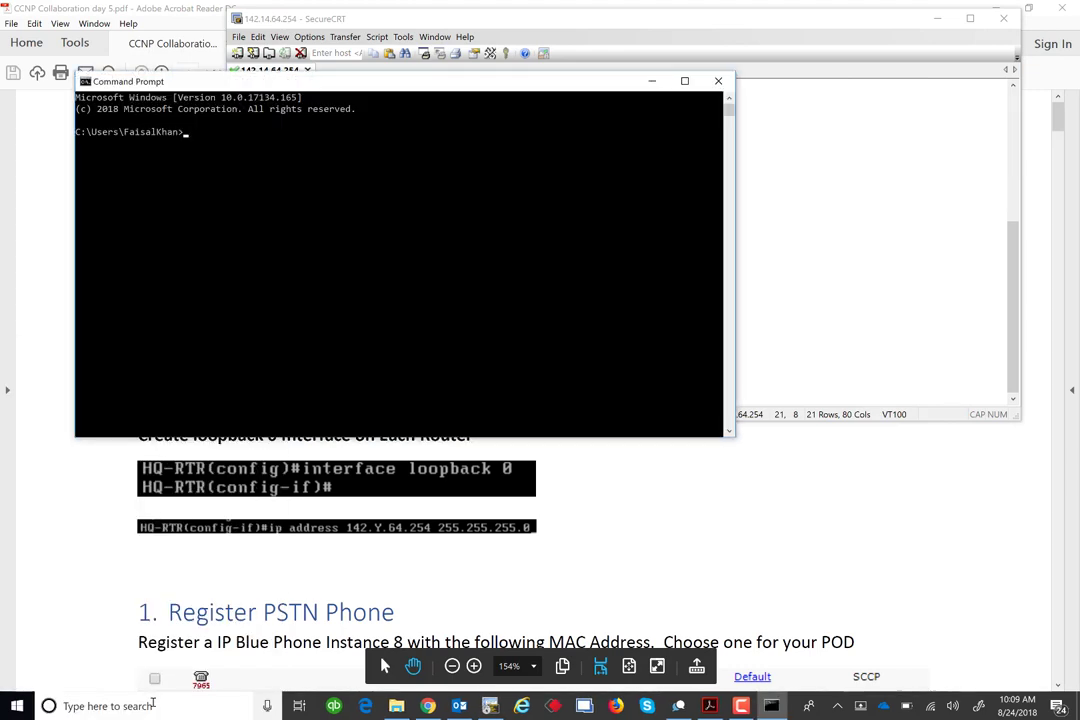
type("ping 142.4.64.254")
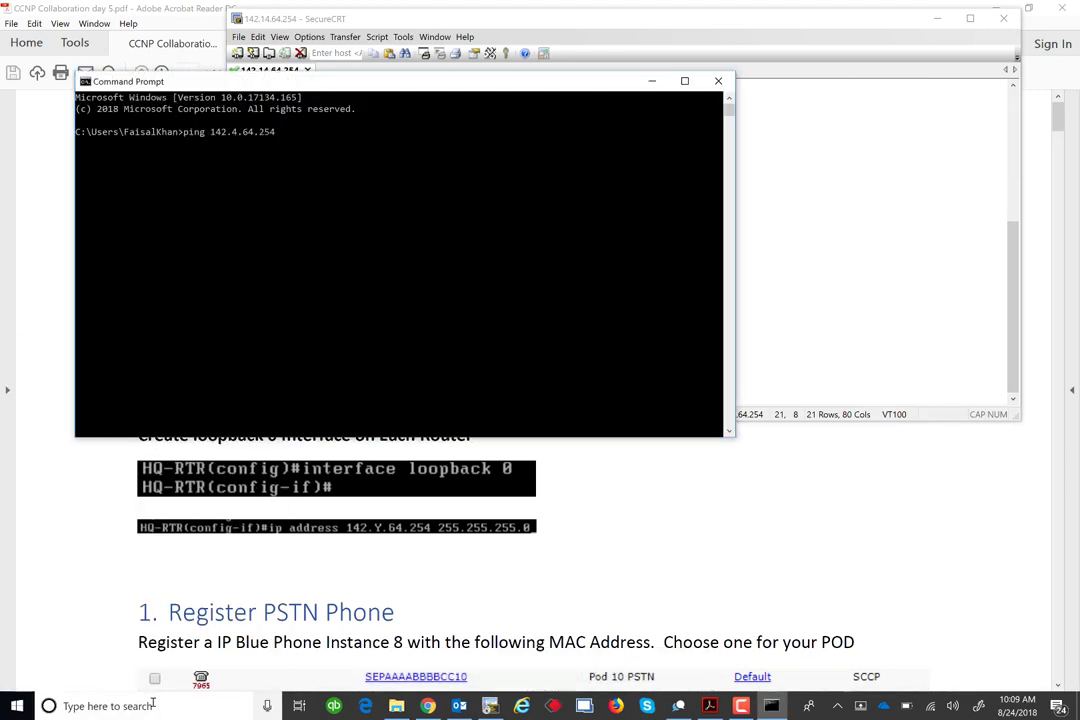
key("Return")
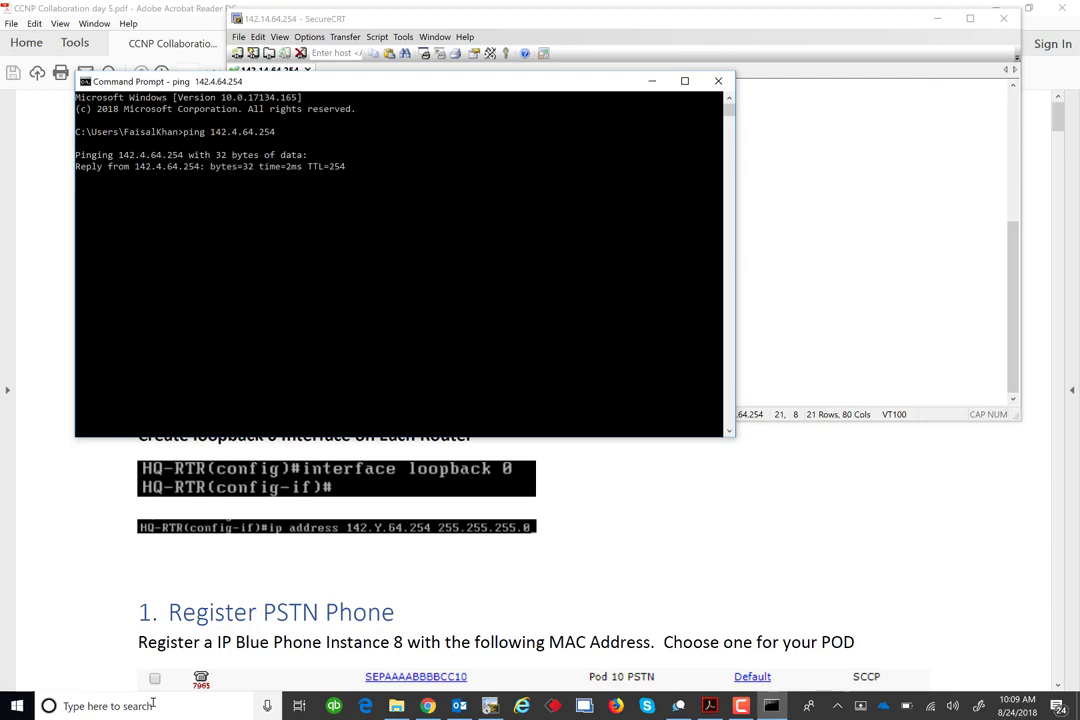
left_click(731, 520)
scroll(731, 520, "down", 6)
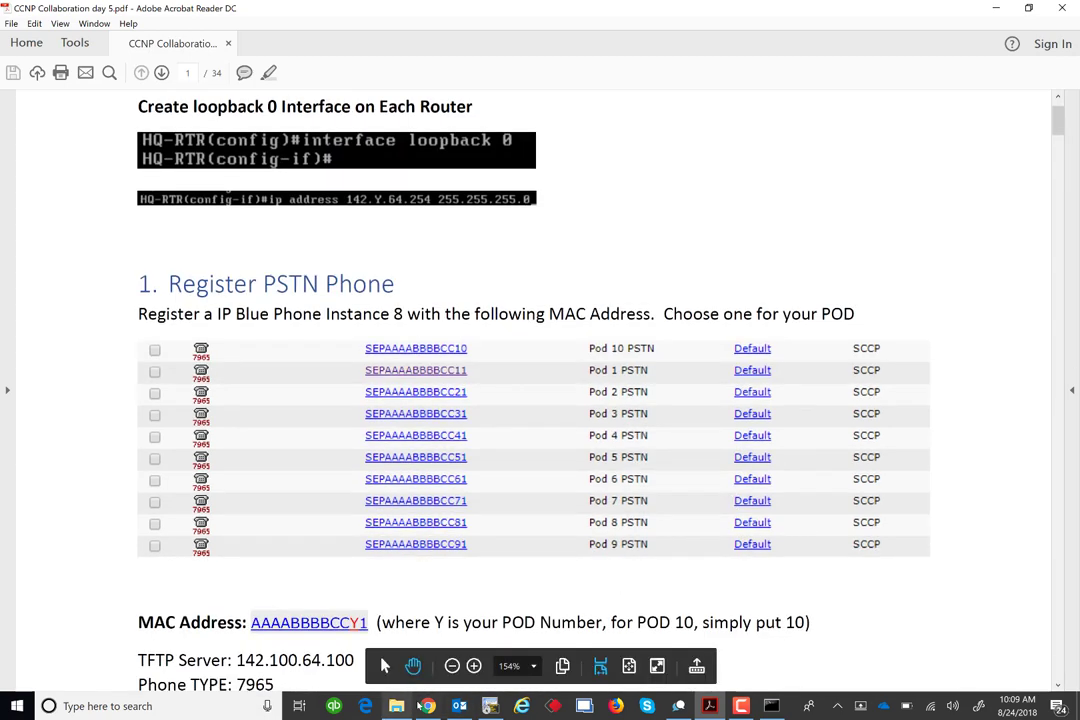
List all phones on the 142.100.64.100 CUCM, showing the ten Pod PSTN phones
key("alt+Tab")
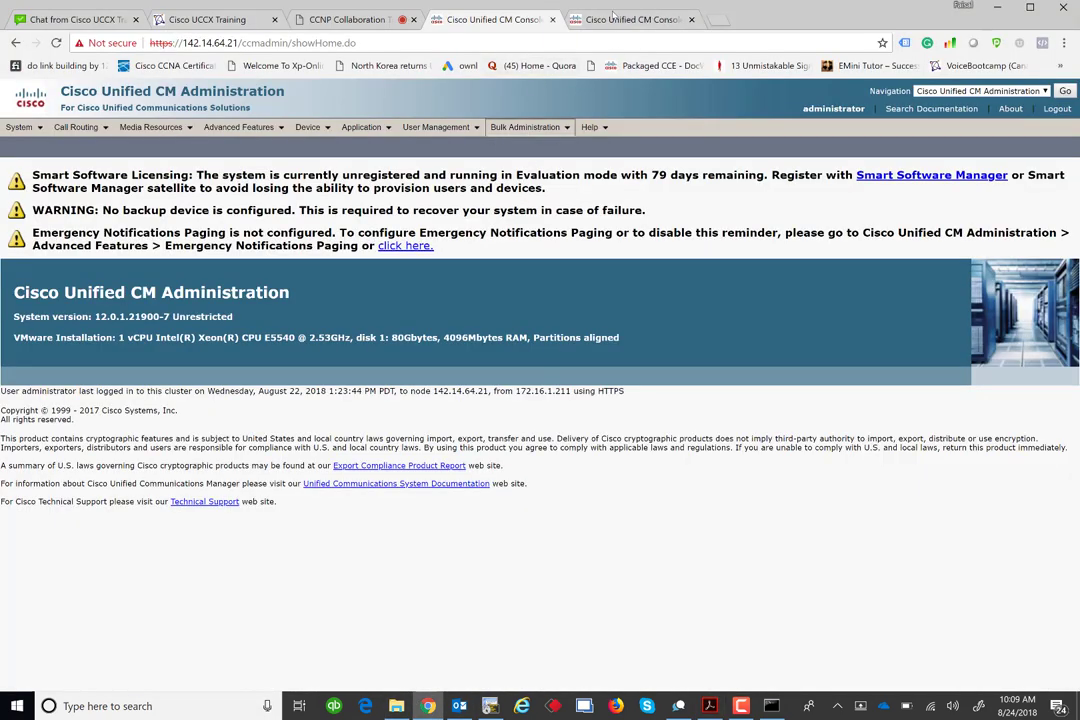
key("ctrl+Tab")
mouse_move(310, 128)
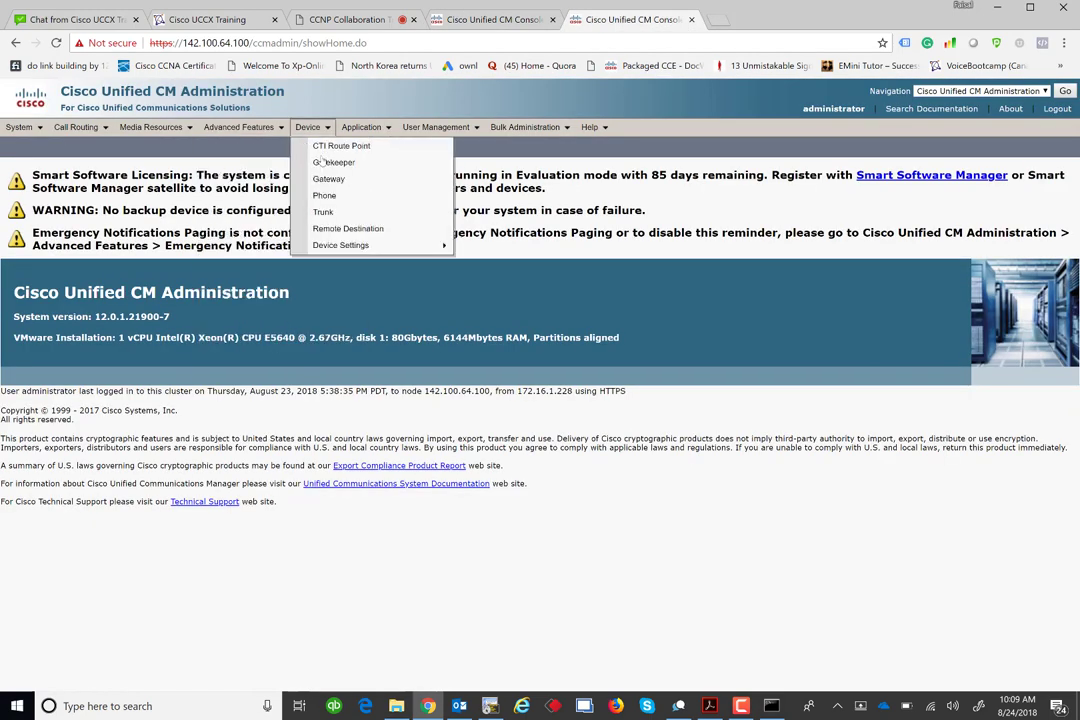
left_click(320, 196)
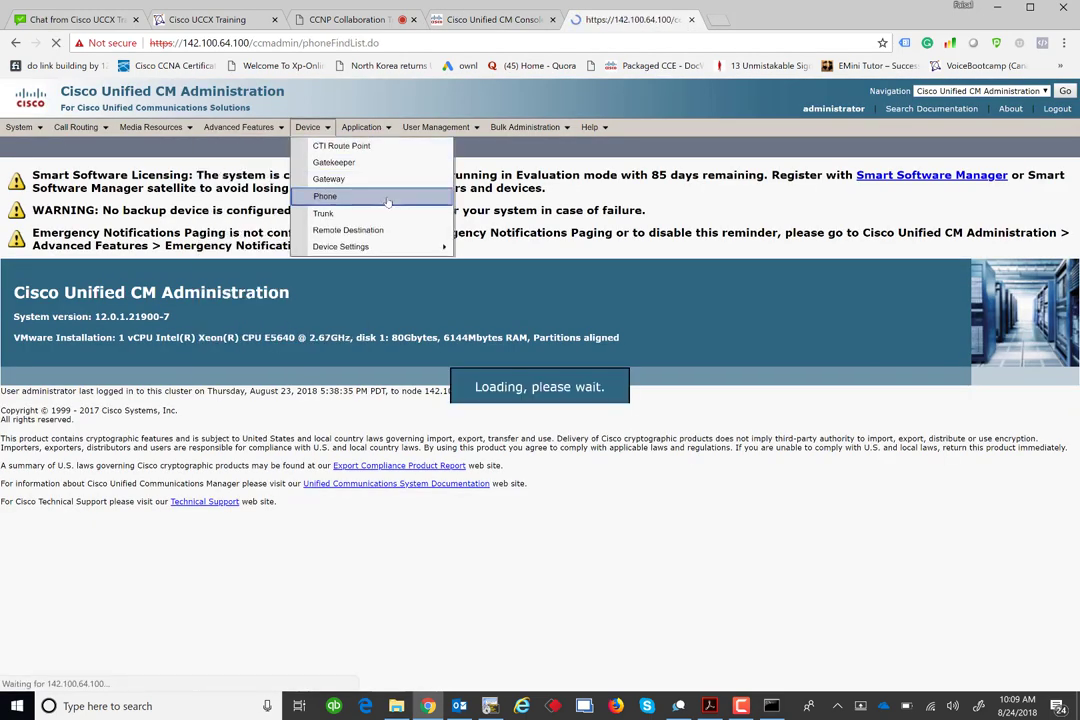
left_click(423, 239)
left_click(410, 224)
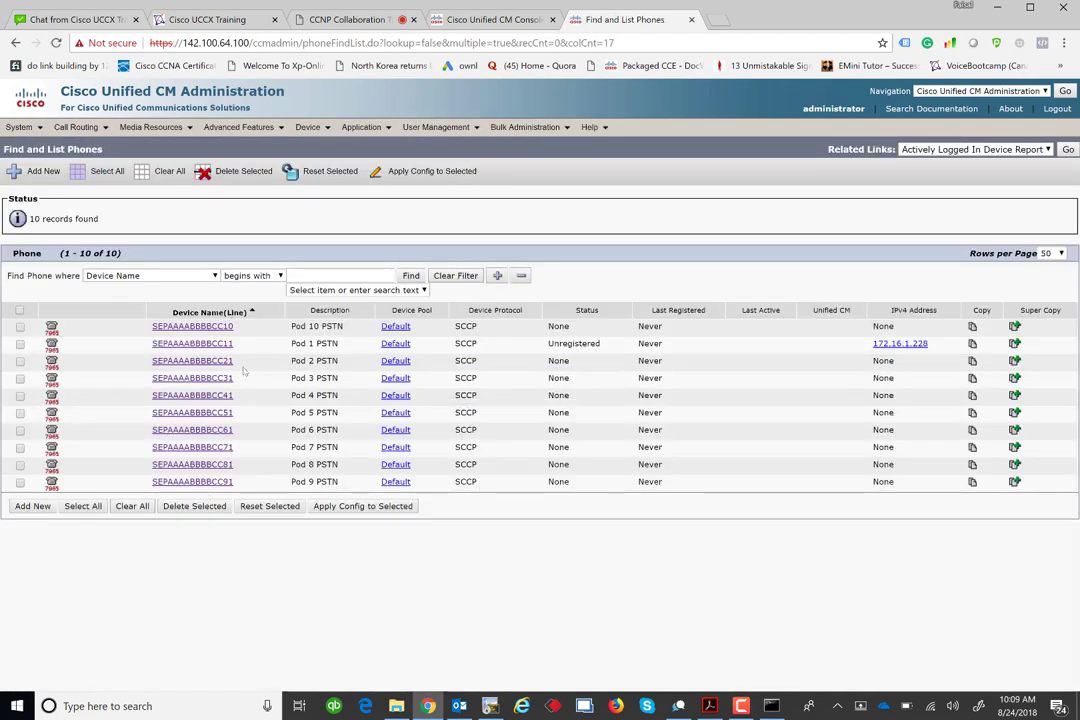
left_click(160, 712)
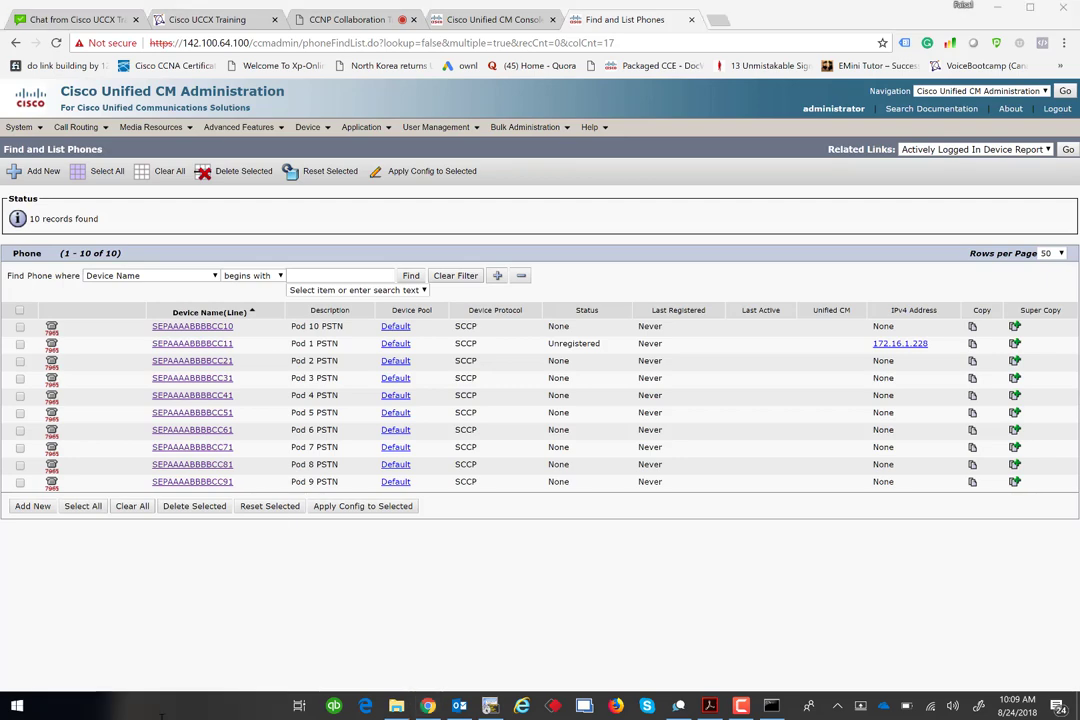
Run the Setup Phones Wizard, edit the Phone 8 MAC address and save the definitions
type("wi")
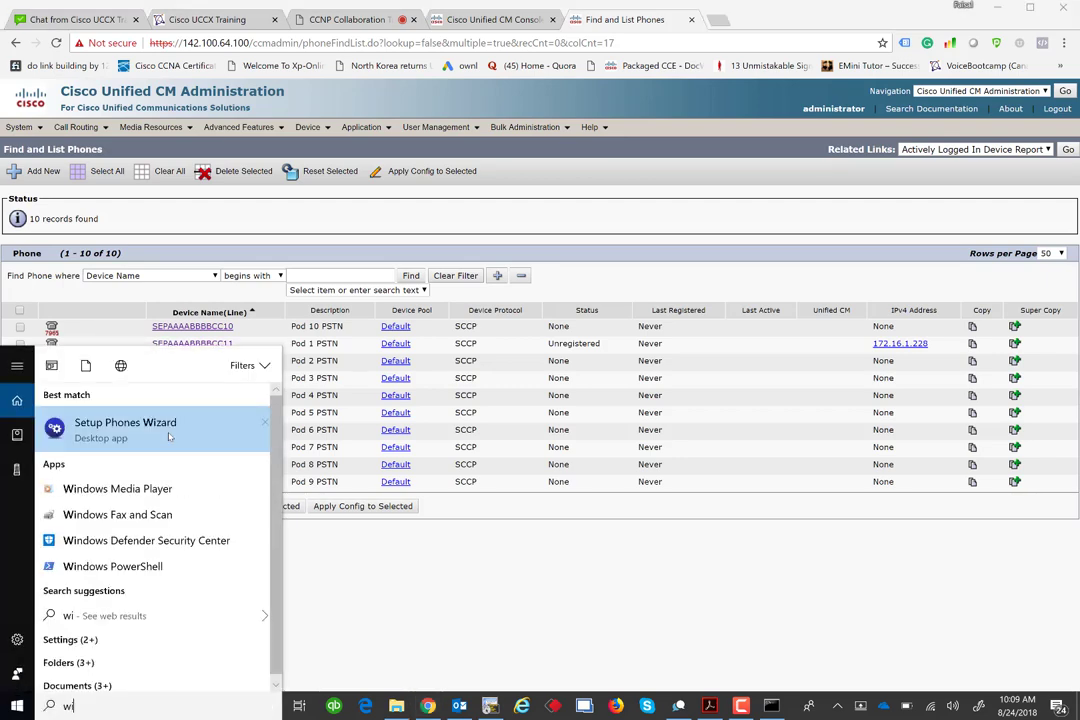
left_click(169, 436)
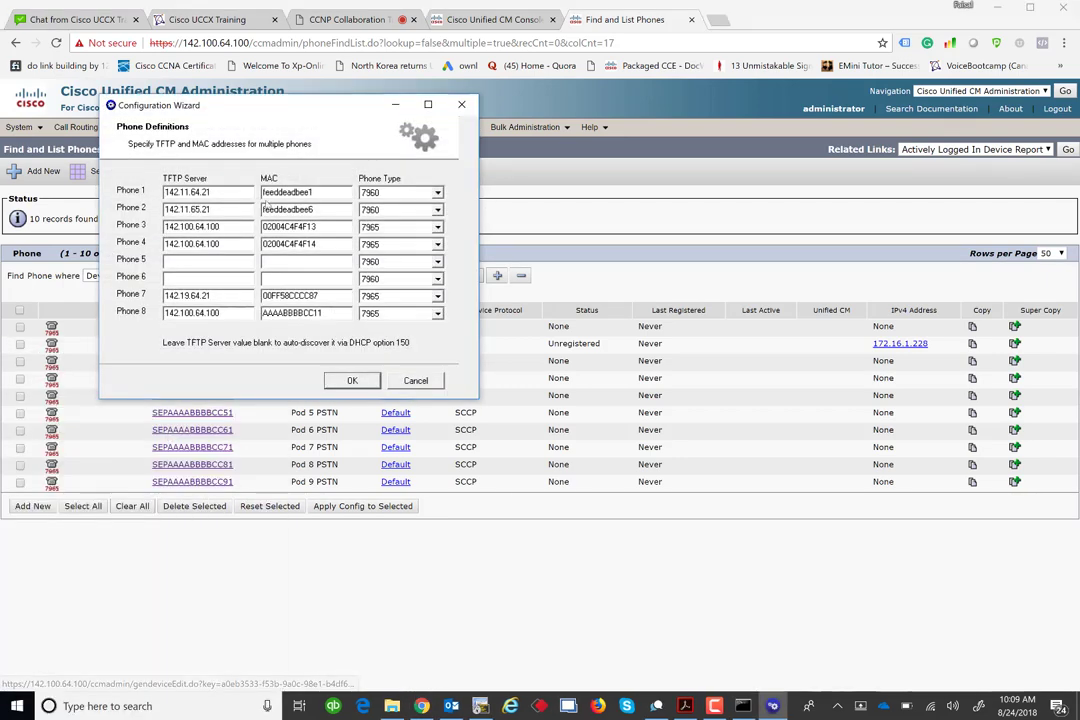
left_click(318, 313)
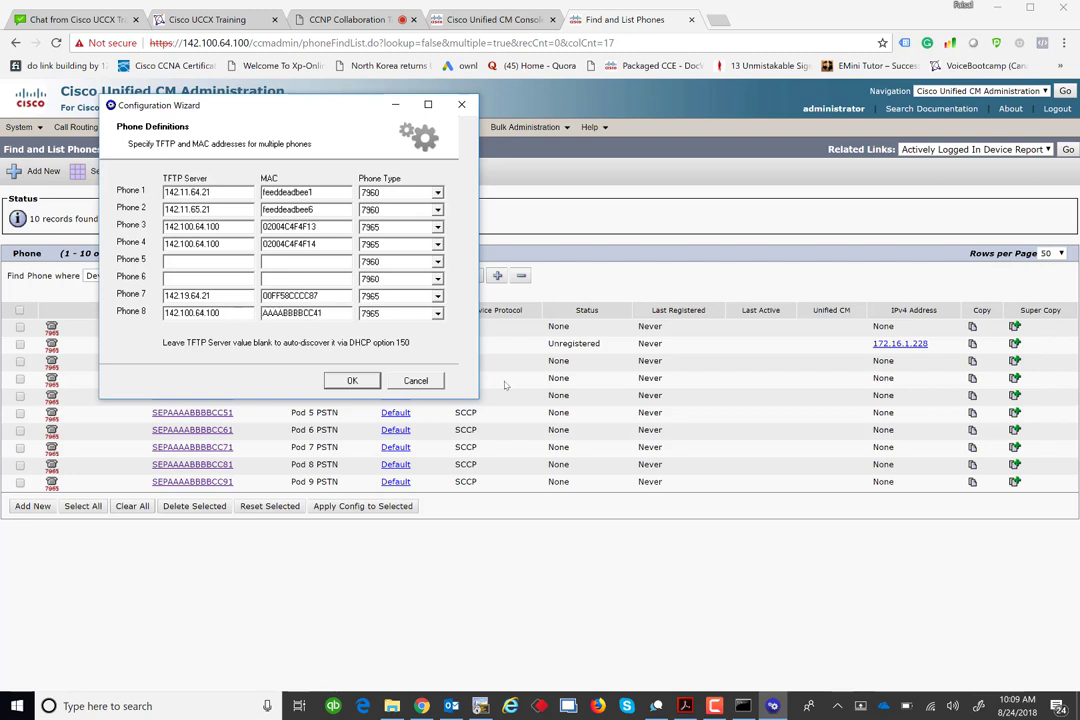
left_click(352, 381)
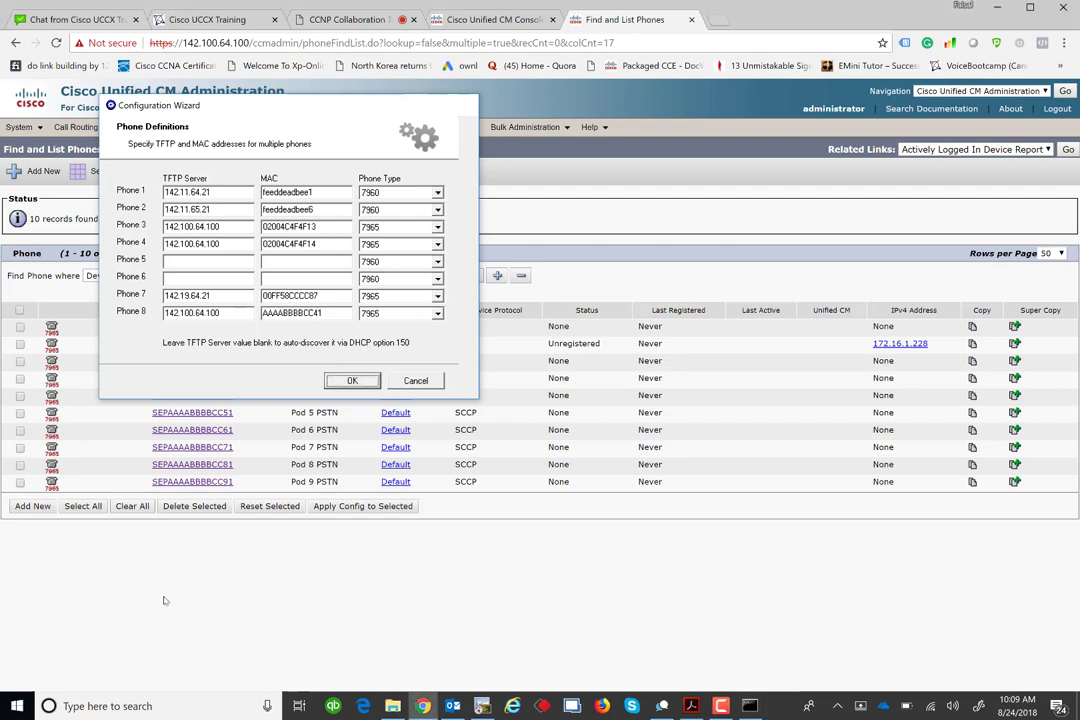
Launch the Phone Instance 8 softphone and bring it online in demo mode without registering
left_click(148, 710)
type("phone")
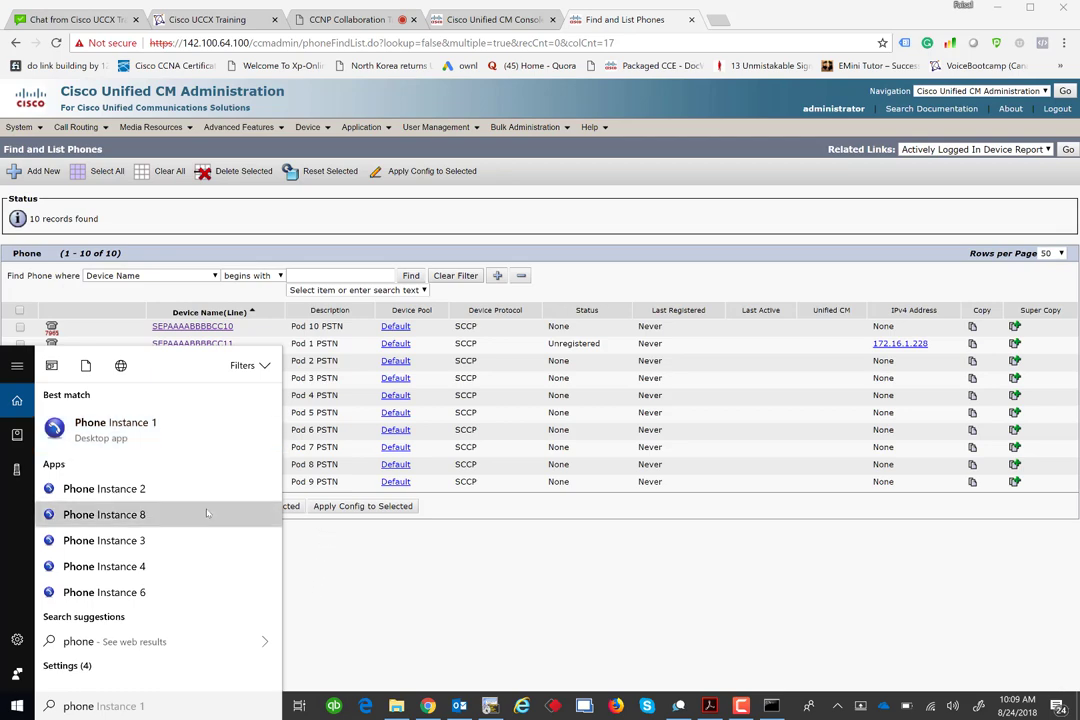
left_click(207, 513)
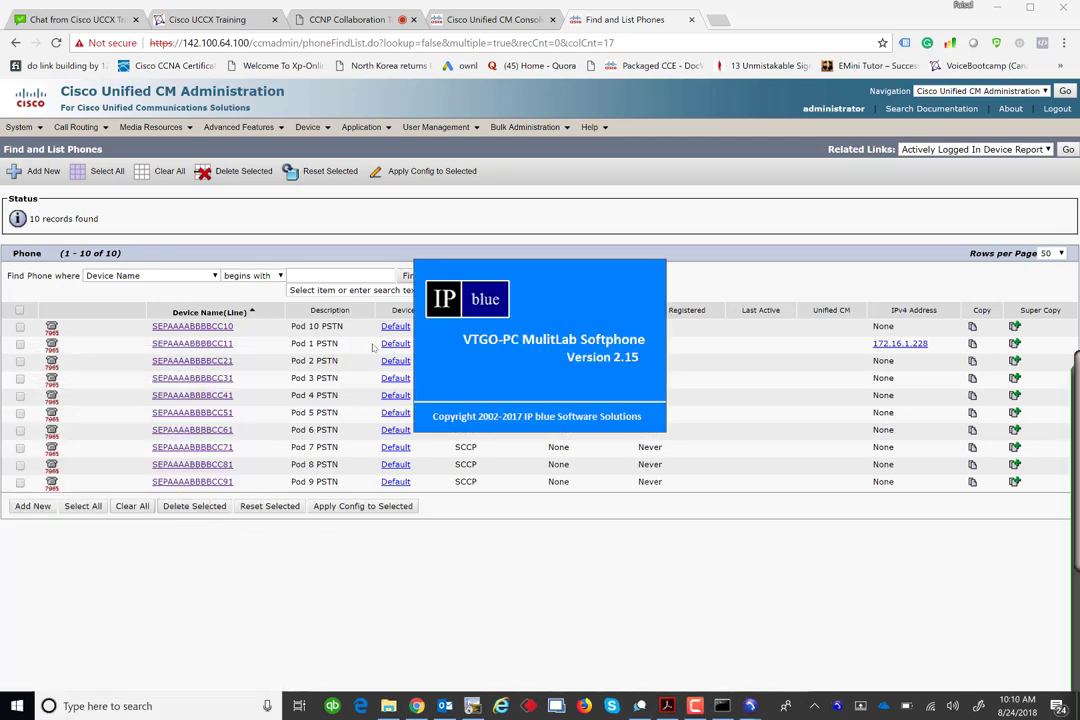
left_click(280, 263)
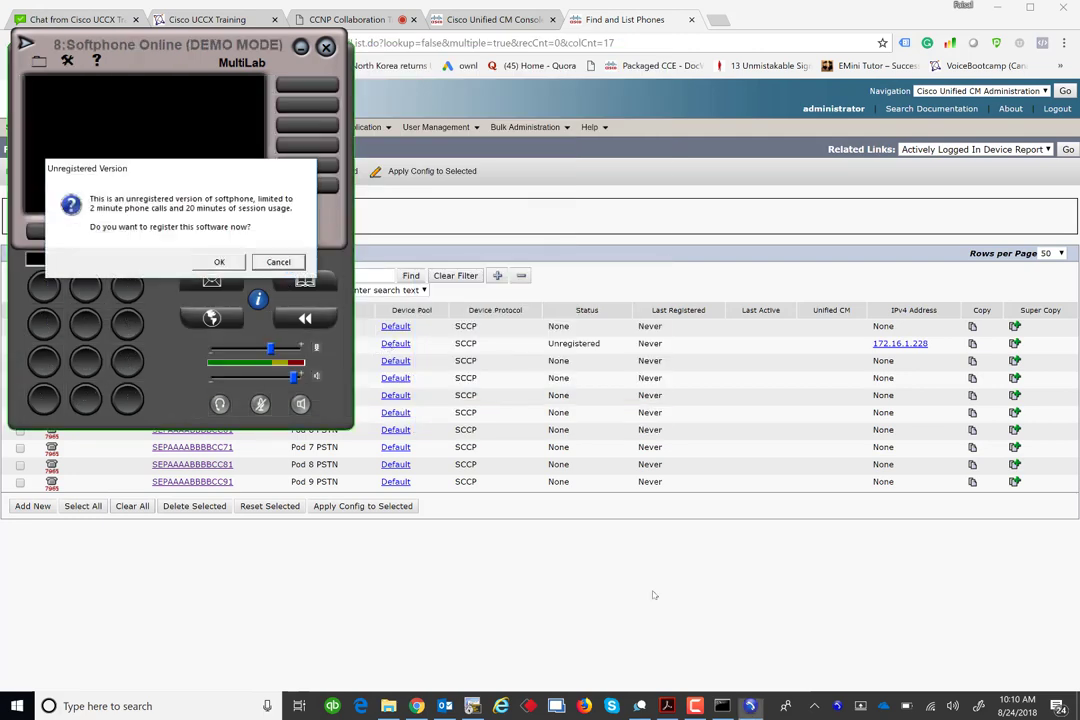
Collapse the screen control attendee list and bring the browser back in front
left_click(640, 706)
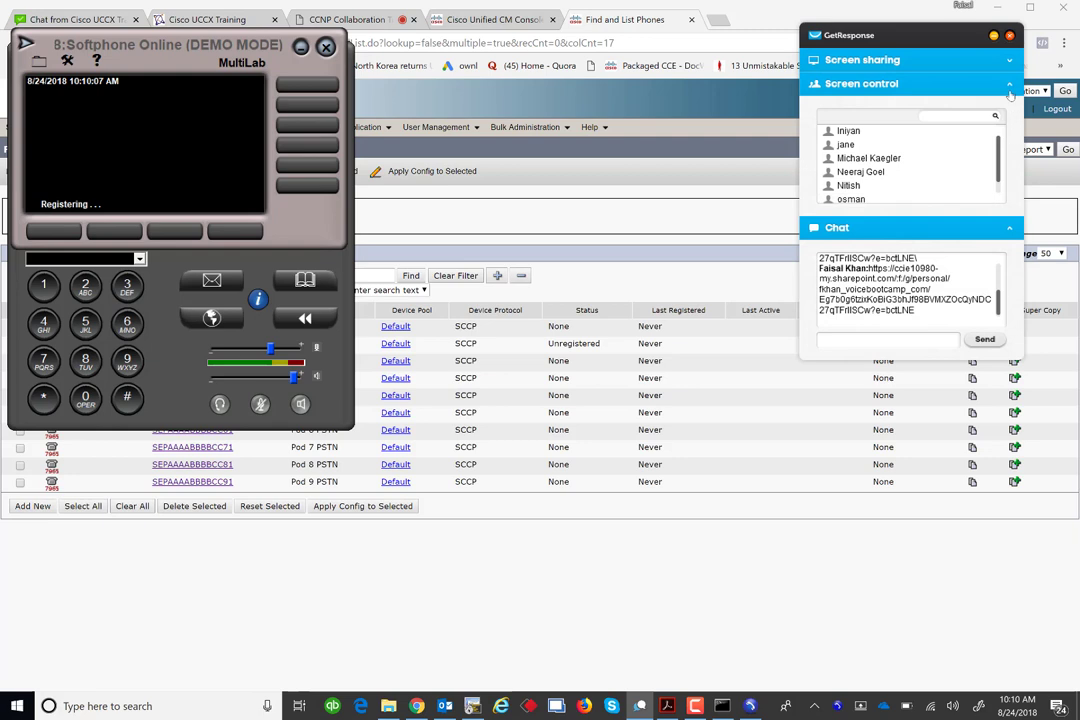
left_click(1010, 91)
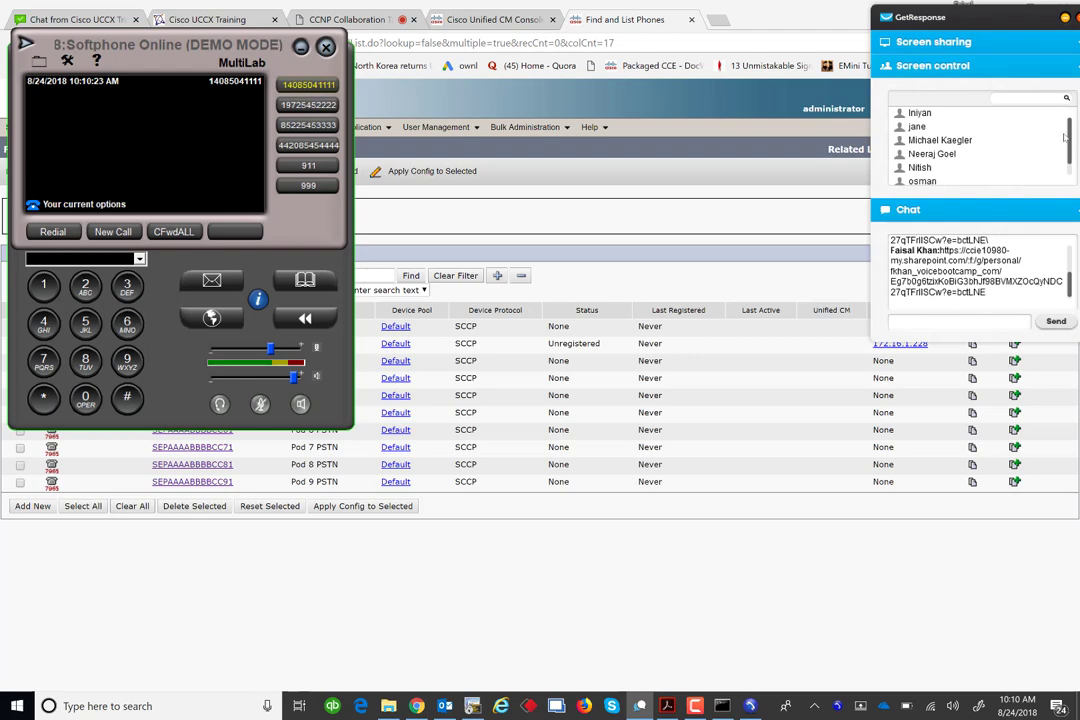
scroll(1064, 135, "down", 1)
scroll(1062, 120, "up", 1)
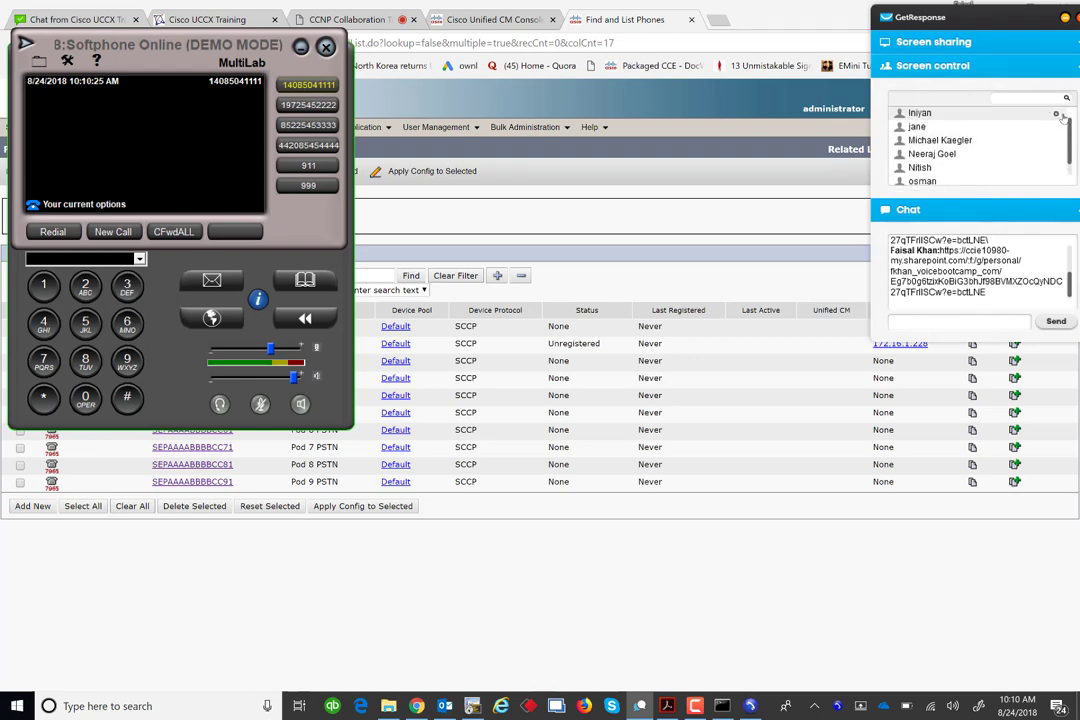
left_click(998, 70)
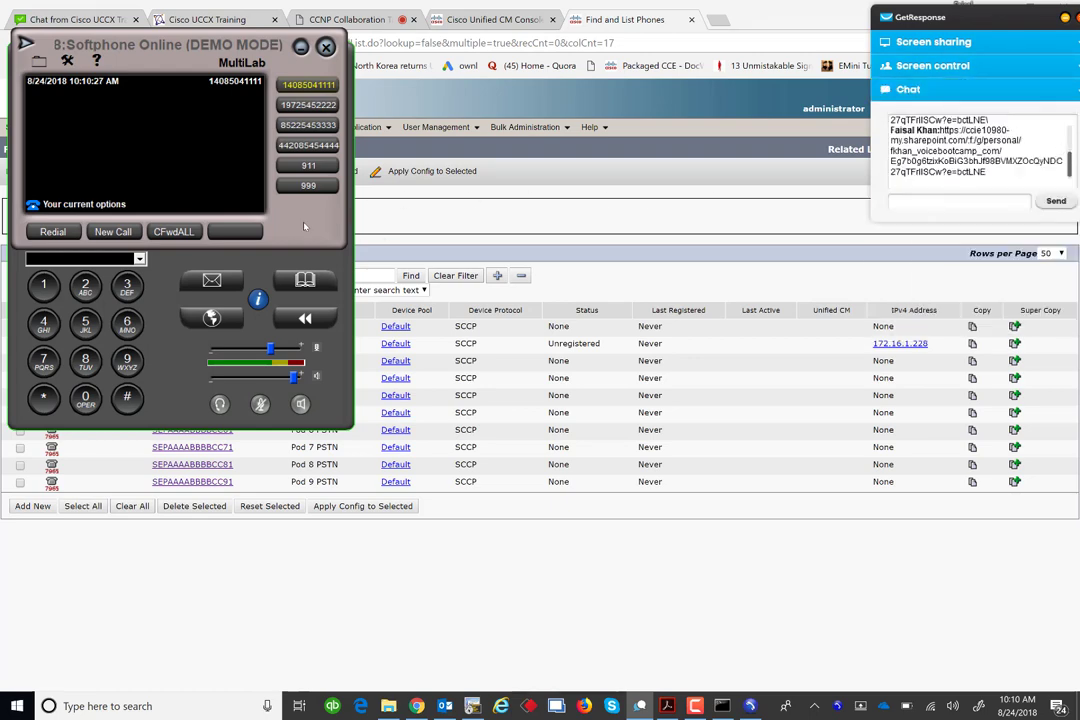
left_click(490, 235)
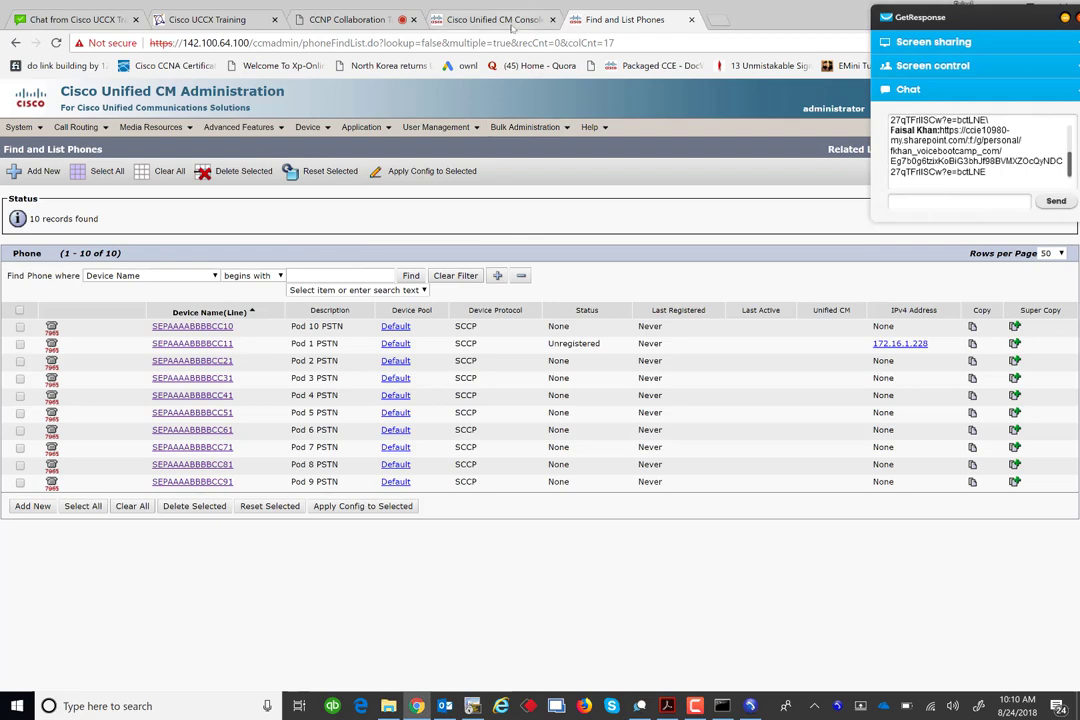
Open HQ Phone 1 (SEP02004C4F4F13) from the HQ cluster's phone list
left_click(510, 22)
mouse_move(308, 127)
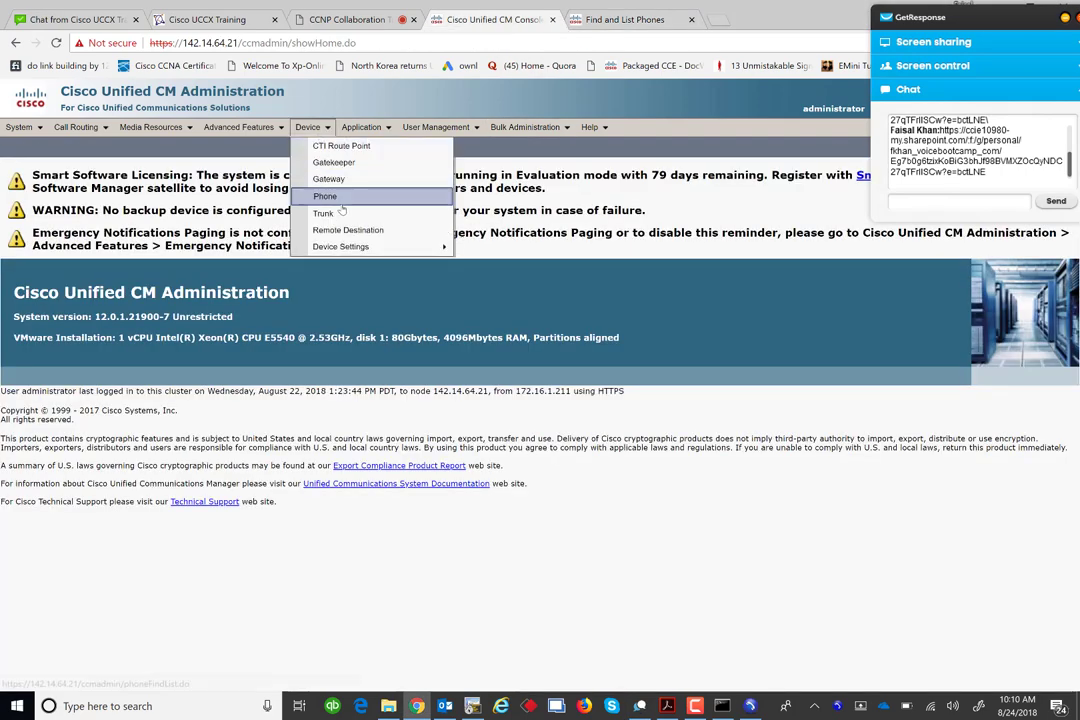
left_click(340, 198)
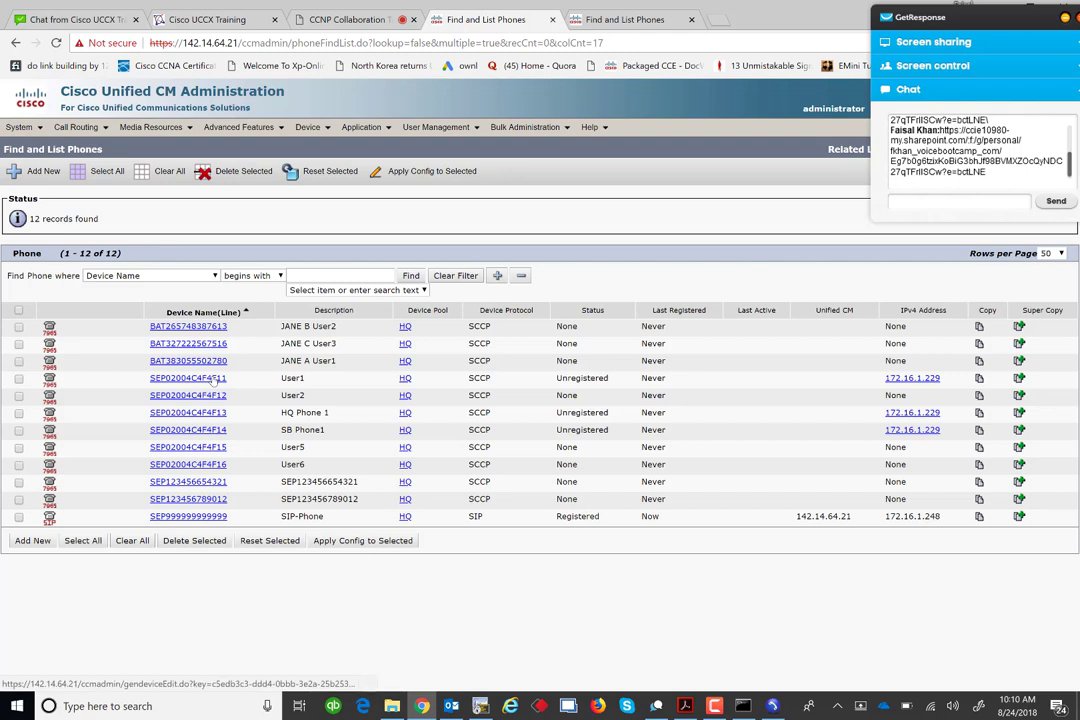
left_click(212, 379)
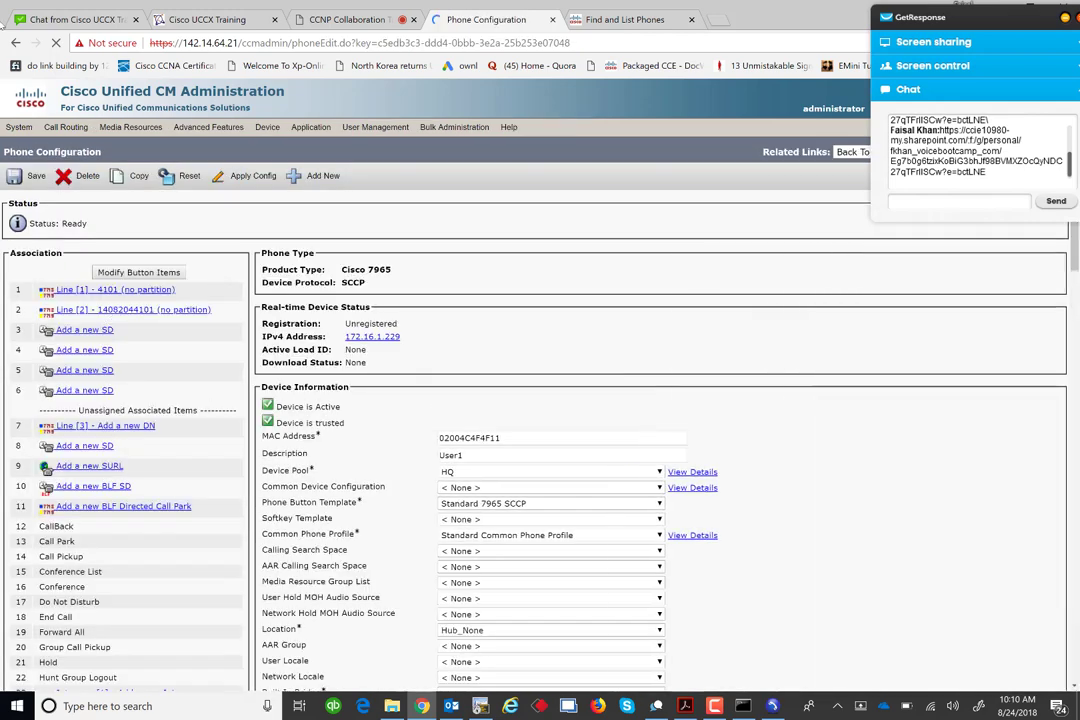
left_click(15, 42)
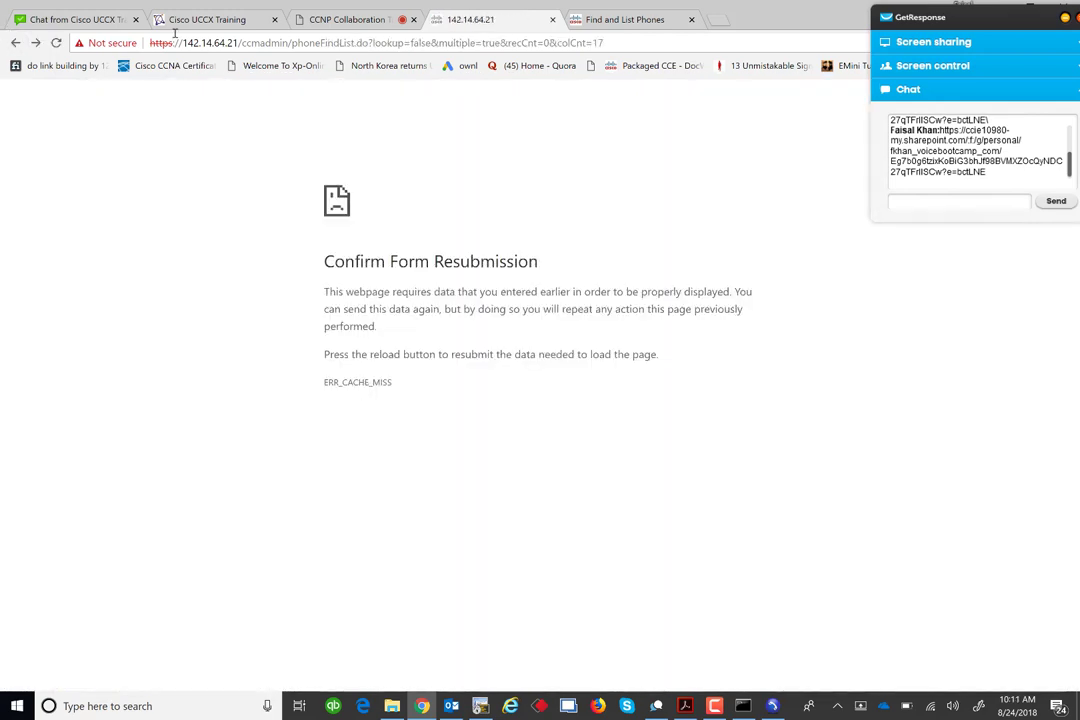
left_click(52, 42)
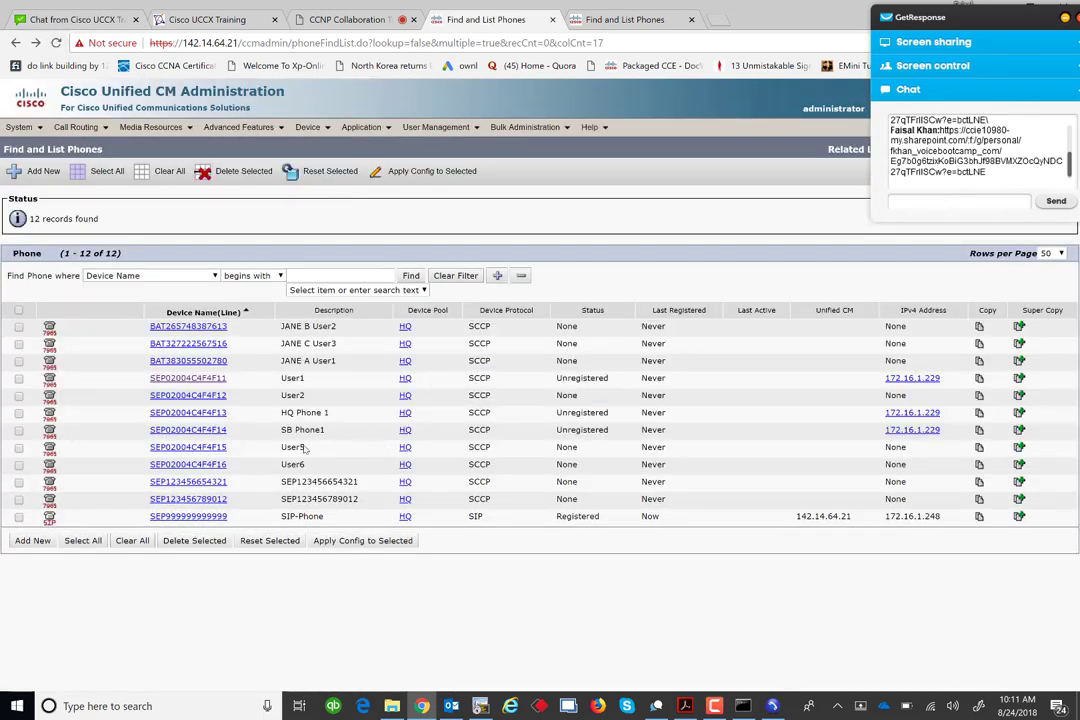
left_click(205, 413)
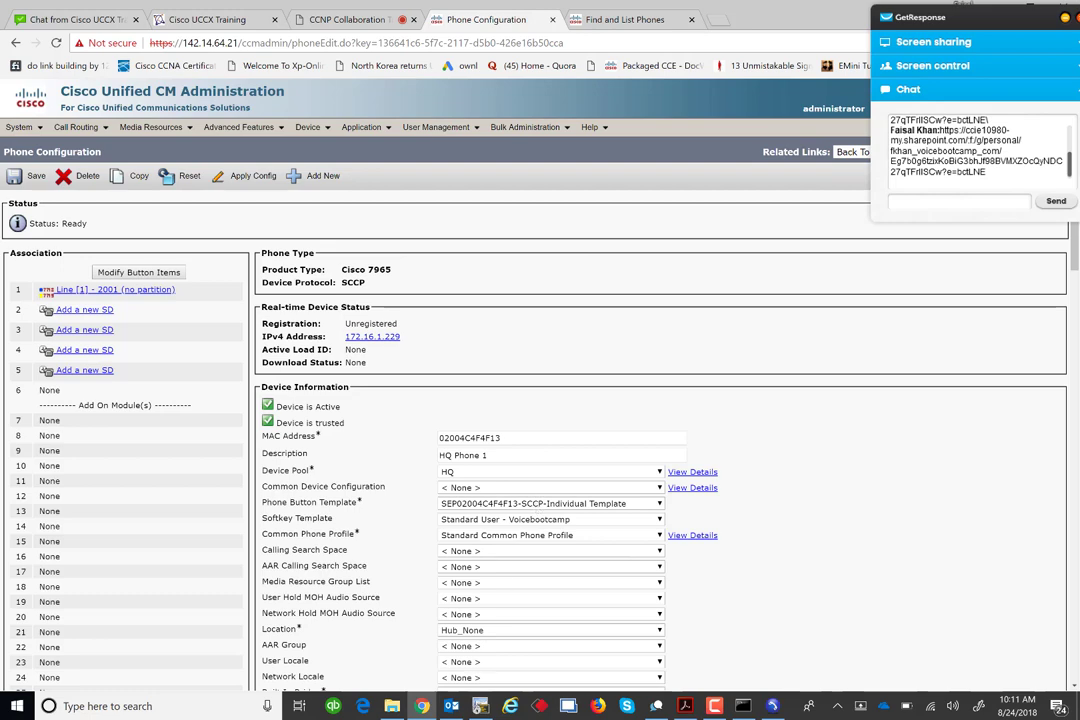
key("alt+Tab")
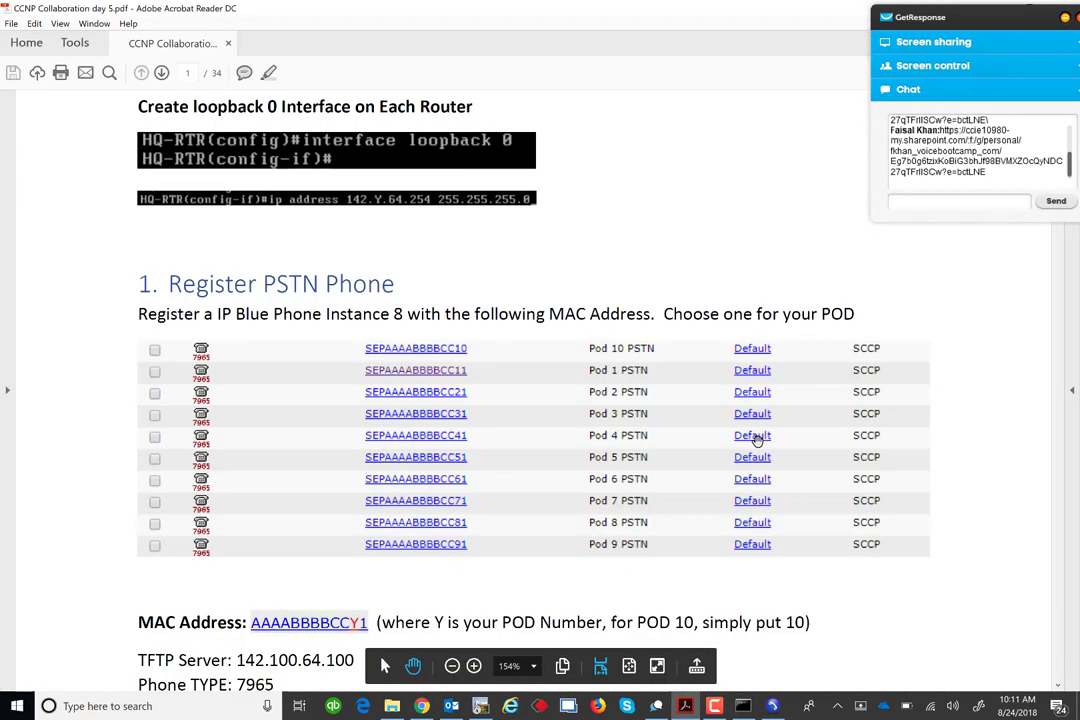
scroll(757, 437, "down", 8)
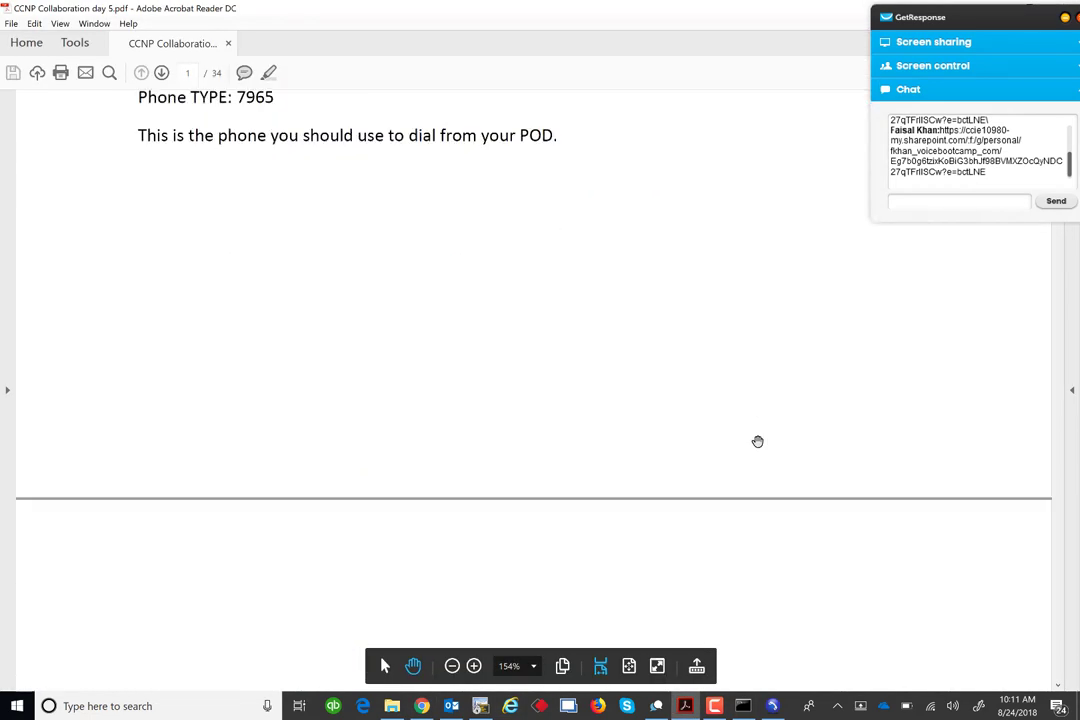
scroll(757, 441, "down", 5)
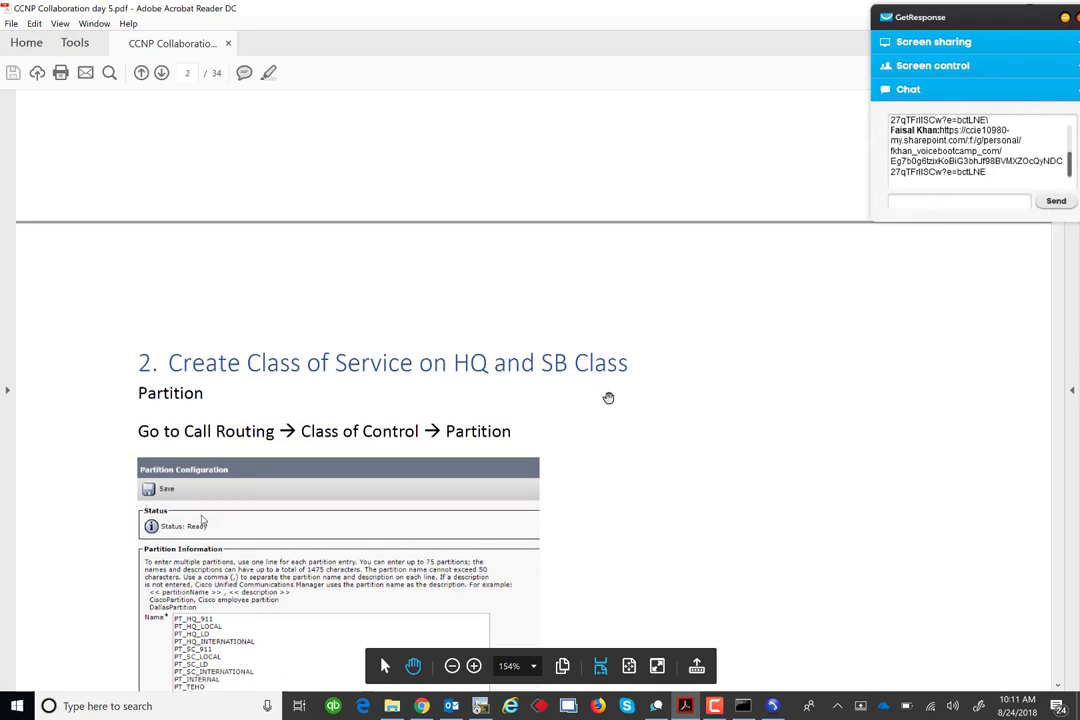
scroll(608, 398, "down", 1)
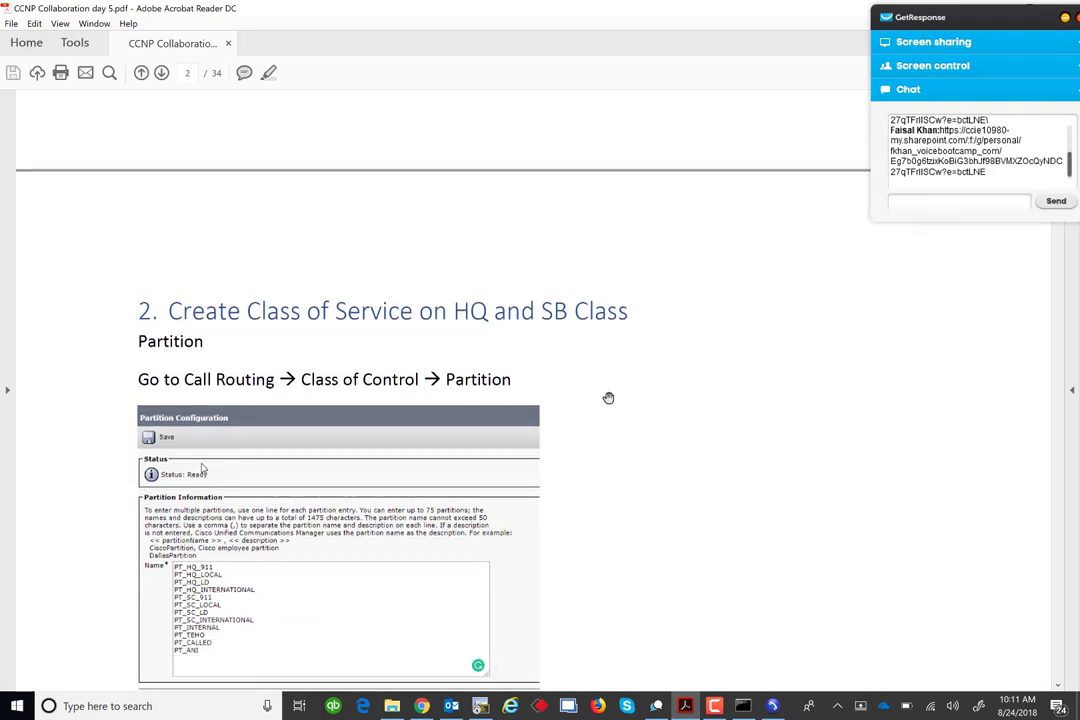
scroll(608, 398, "down", 1)
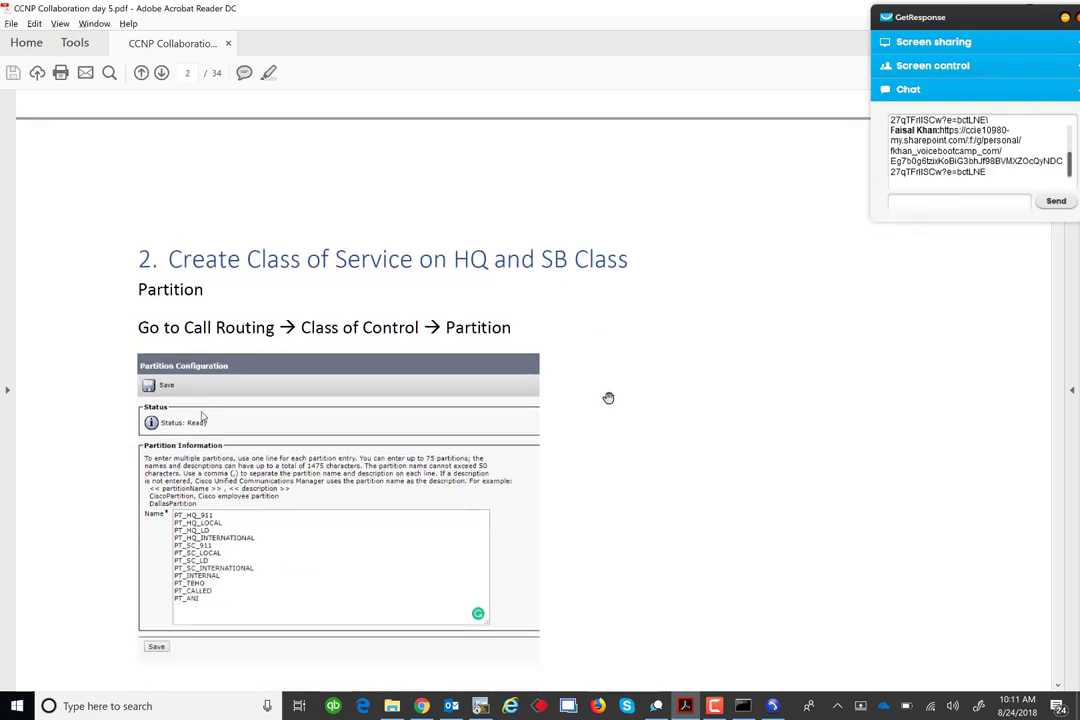
key("alt")
key("alt+Tab")
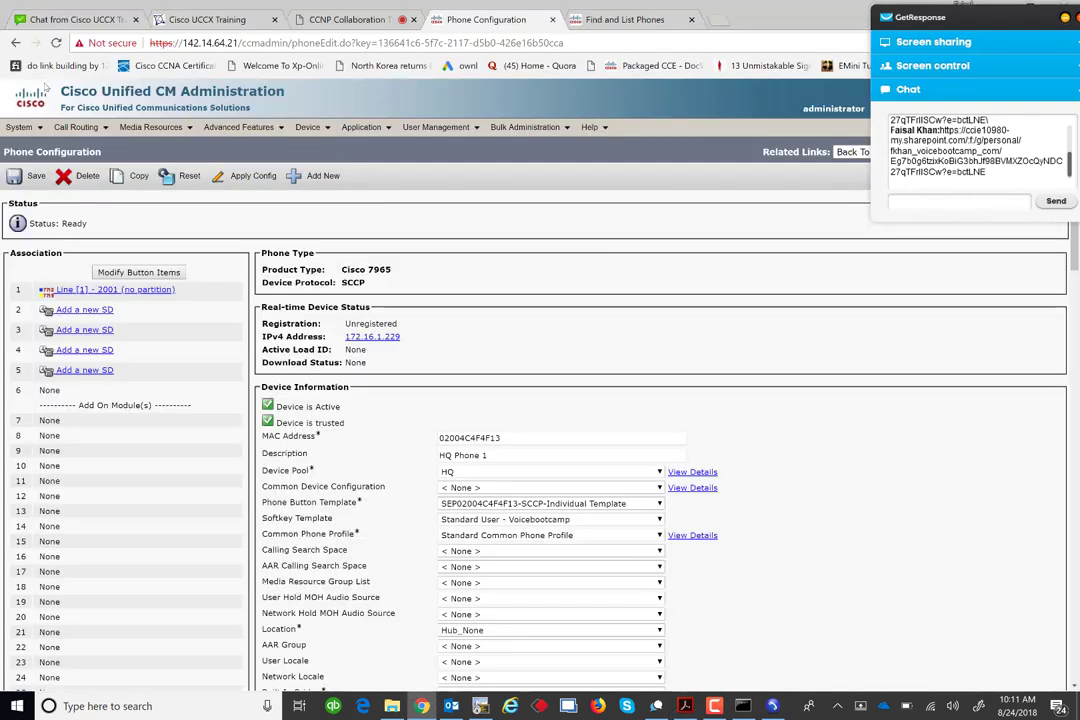
List the existing partitions and start adding new ones
mouse_move(78, 130)
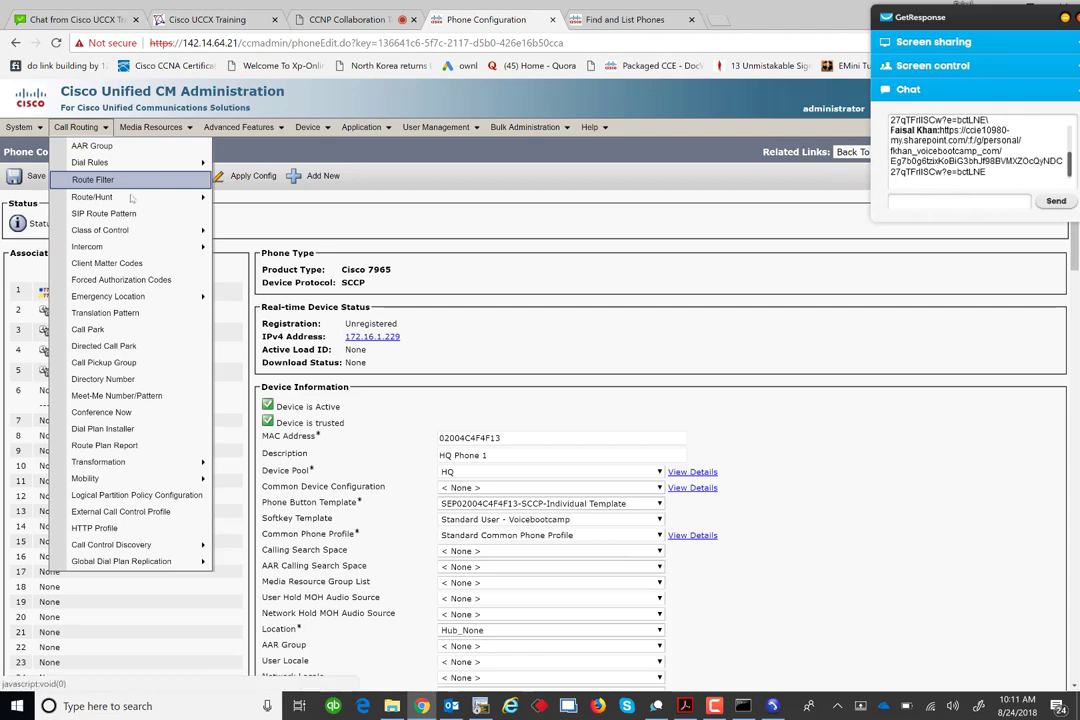
mouse_move(100, 230)
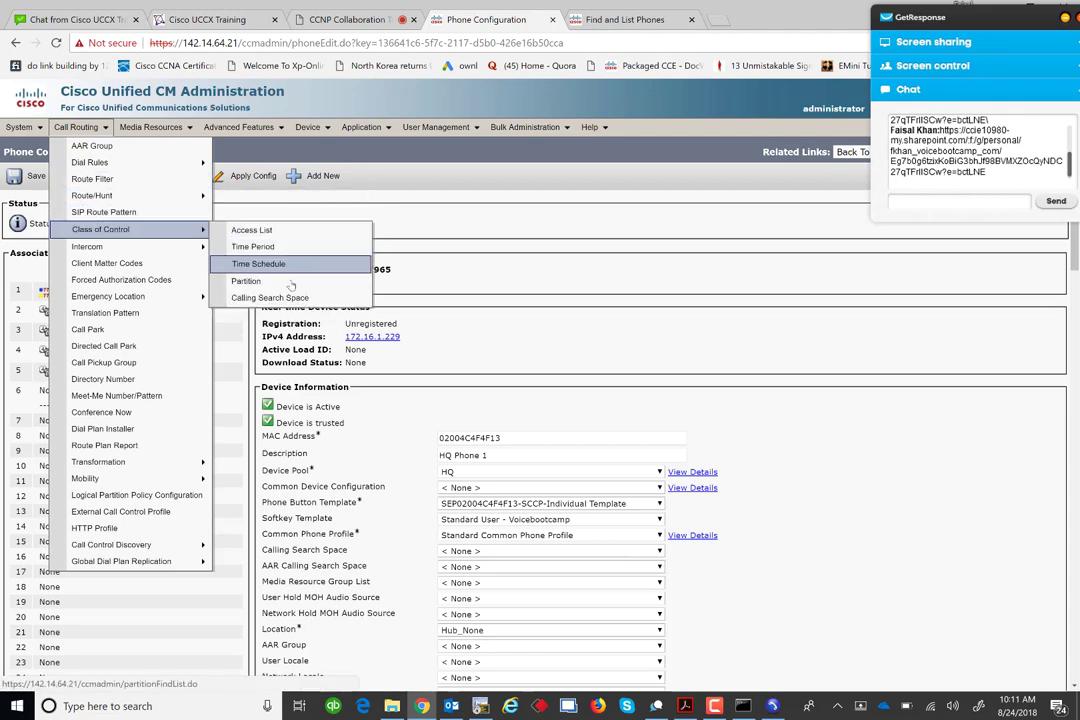
left_click(258, 263)
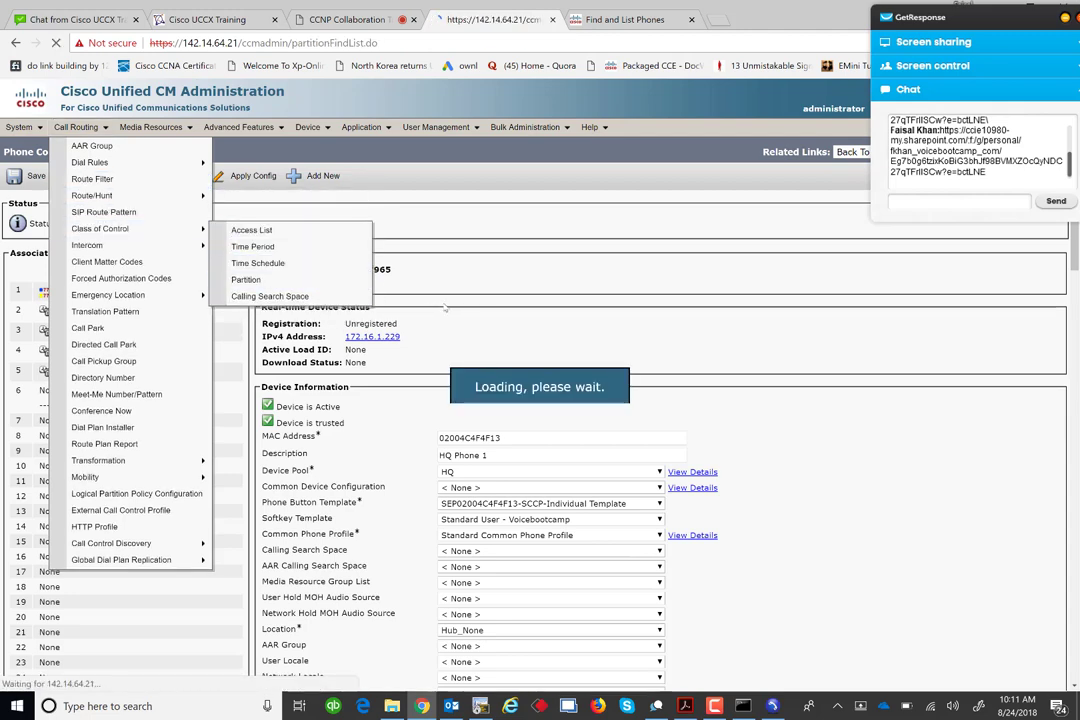
left_click(262, 224)
left_click(341, 224)
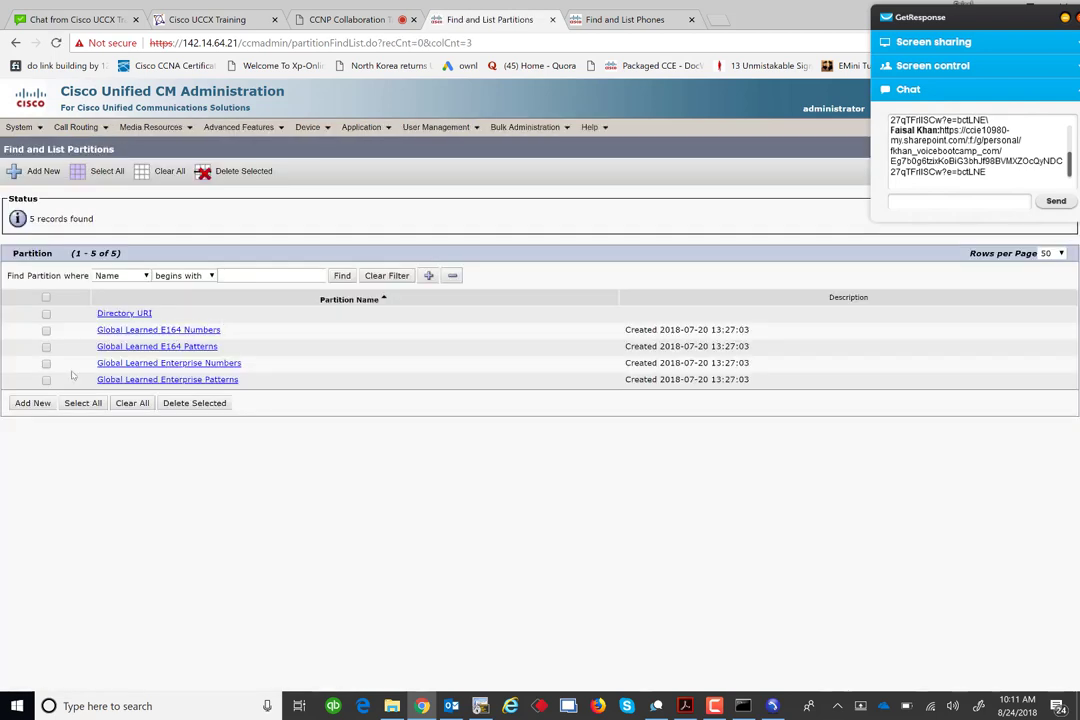
left_click(30, 403)
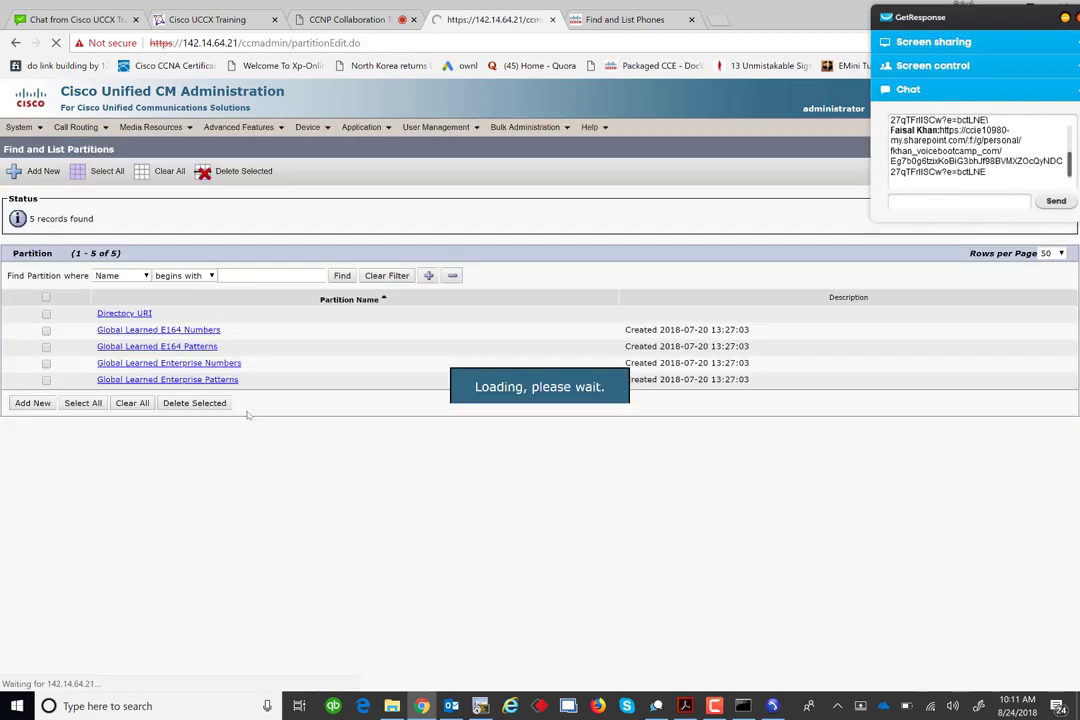
Enter partitions PT_HQ_911 and PT_HQ_Local with their descriptions in the Name box
type("p")
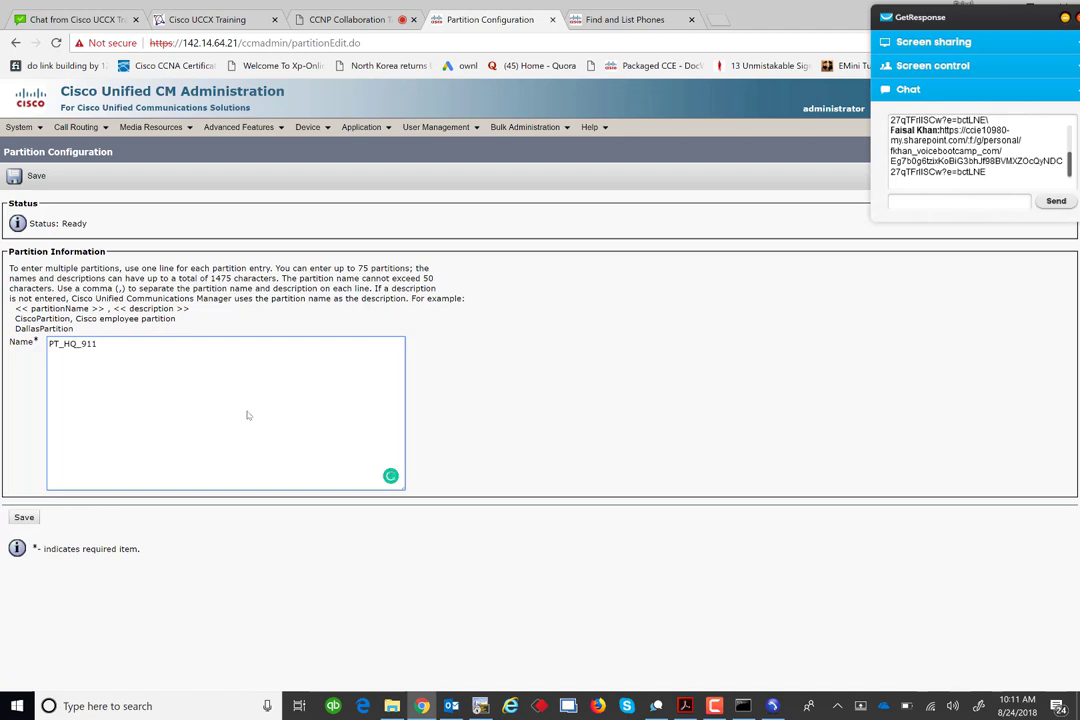
type("IS ")
type("his is for HQ 911 c")
type("alls")
key("Return")
type("PT_HQ_Local,")
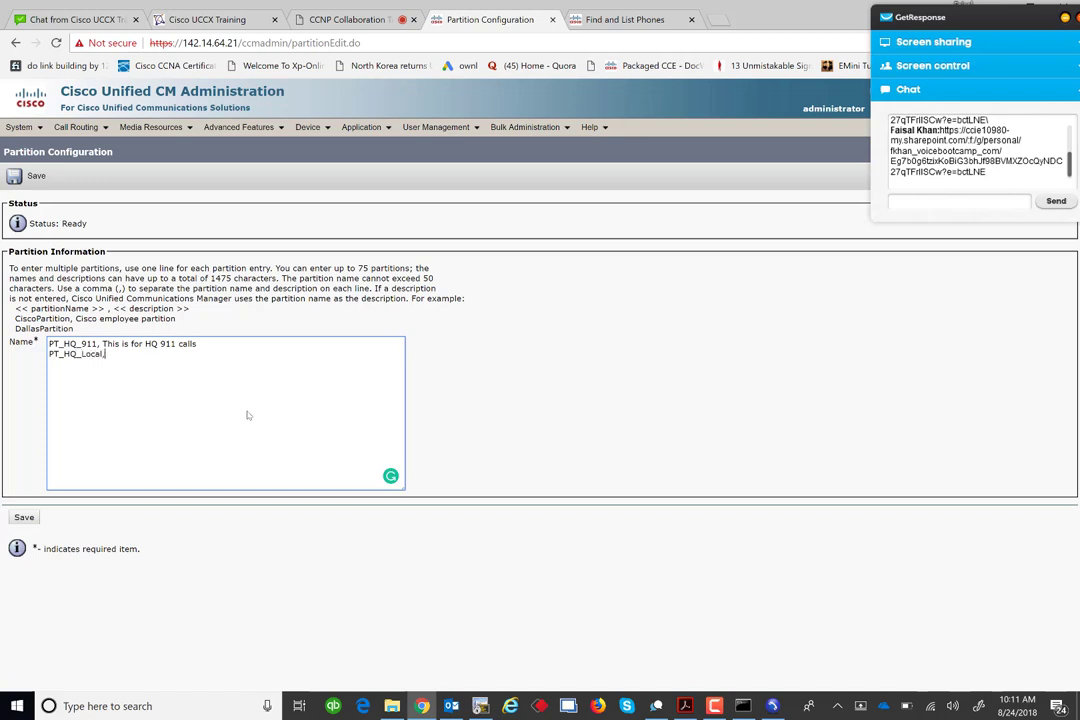
type(" This is for local calls in HQ")
key("Return")
Add partition lines PT_HQ_LD, PT_HQ_International, PT_Internal, PT_TEHO, PT_Called and PT_ANI
type("P")
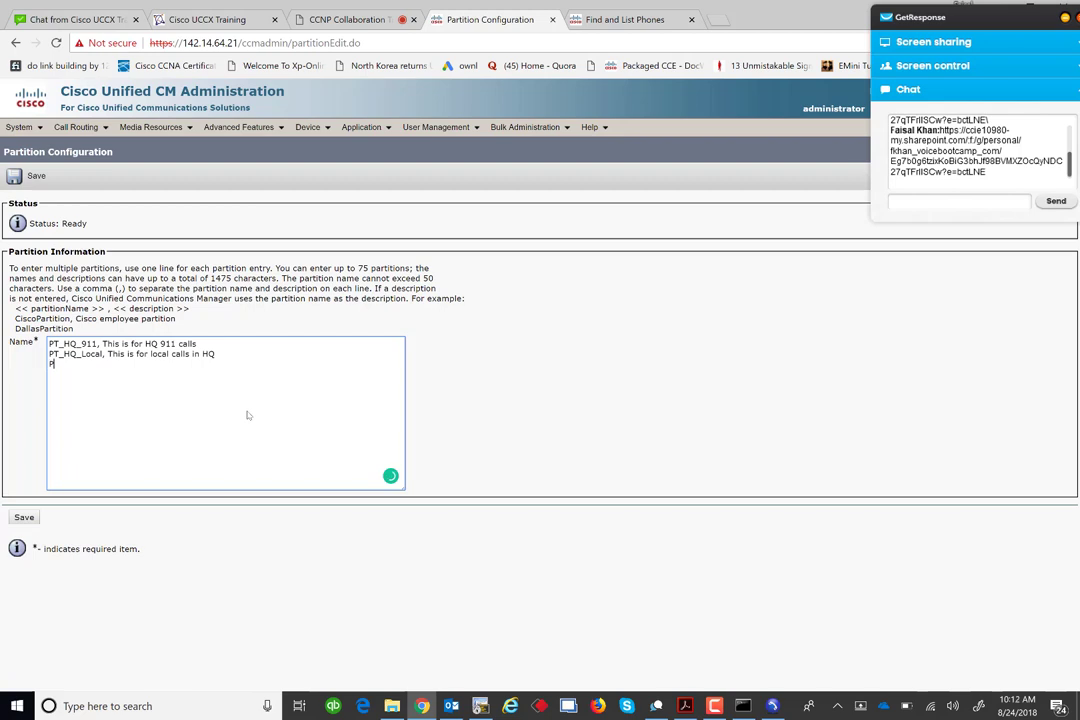
type("T_LD,")
type("Q_LD")
type("Internationa")
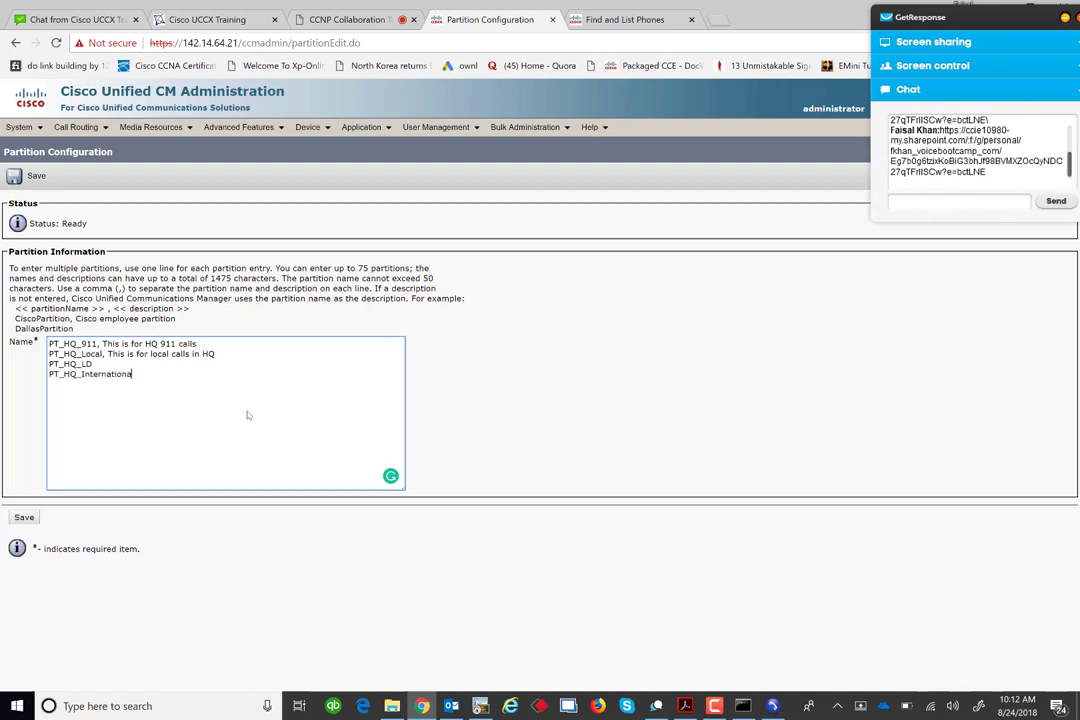
type("PT_HQ")
type("Interne")
type("al")
type("PT_TEHO")
key("Return")
type("PT_")
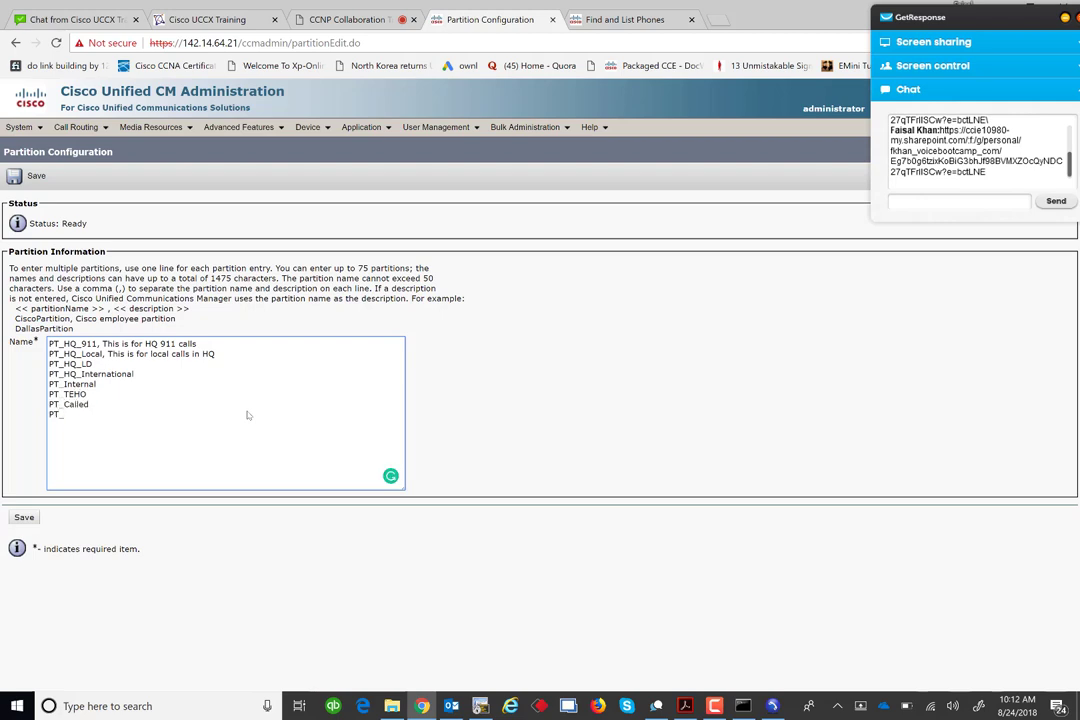
type("ANI")
Paste the four HQ partition lines into a new Notepad window
left_click_drag(134, 375, 4, 330)
key("ctrl+c")
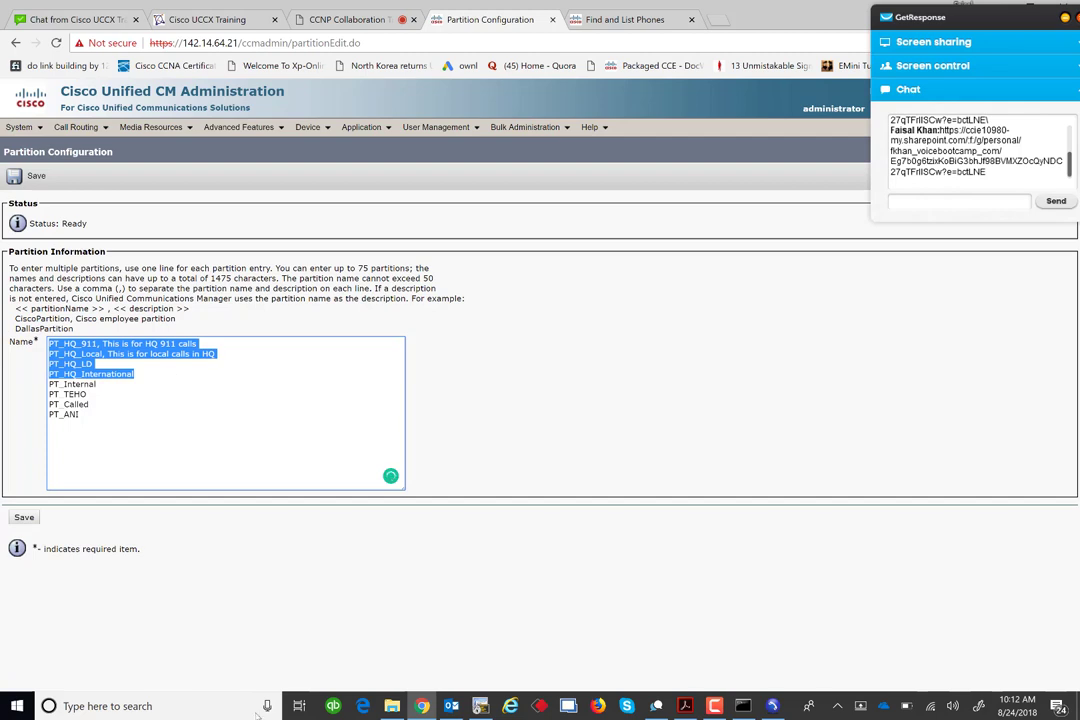
left_click(189, 706)
type("notepad")
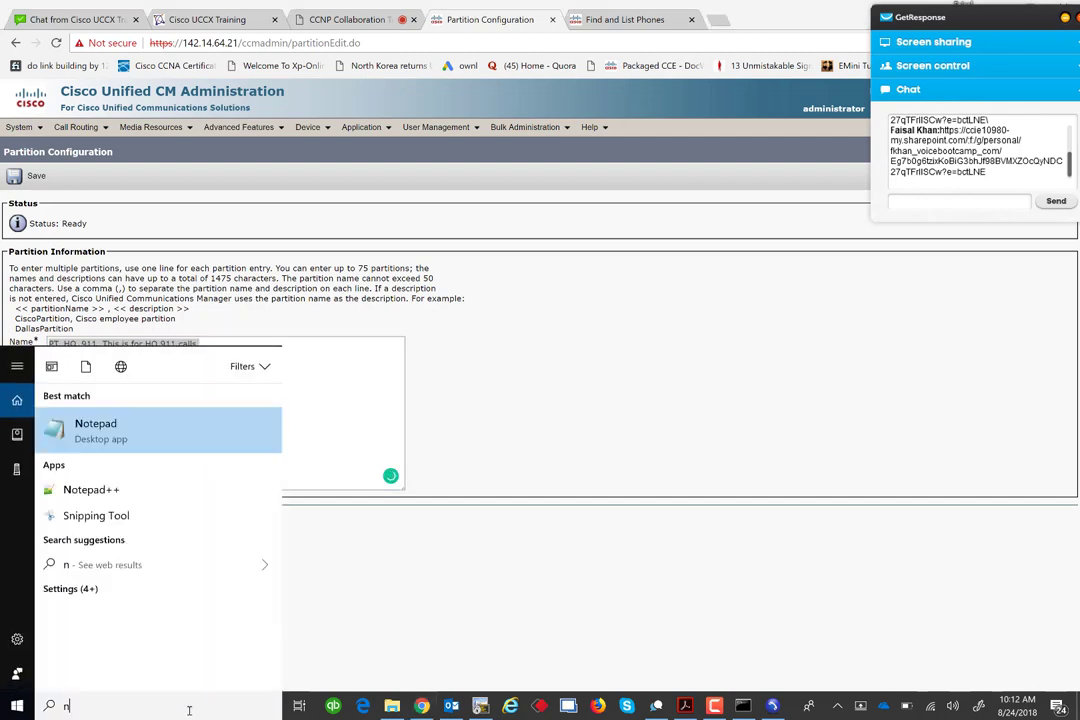
key("Return")
key("ctrl+v")
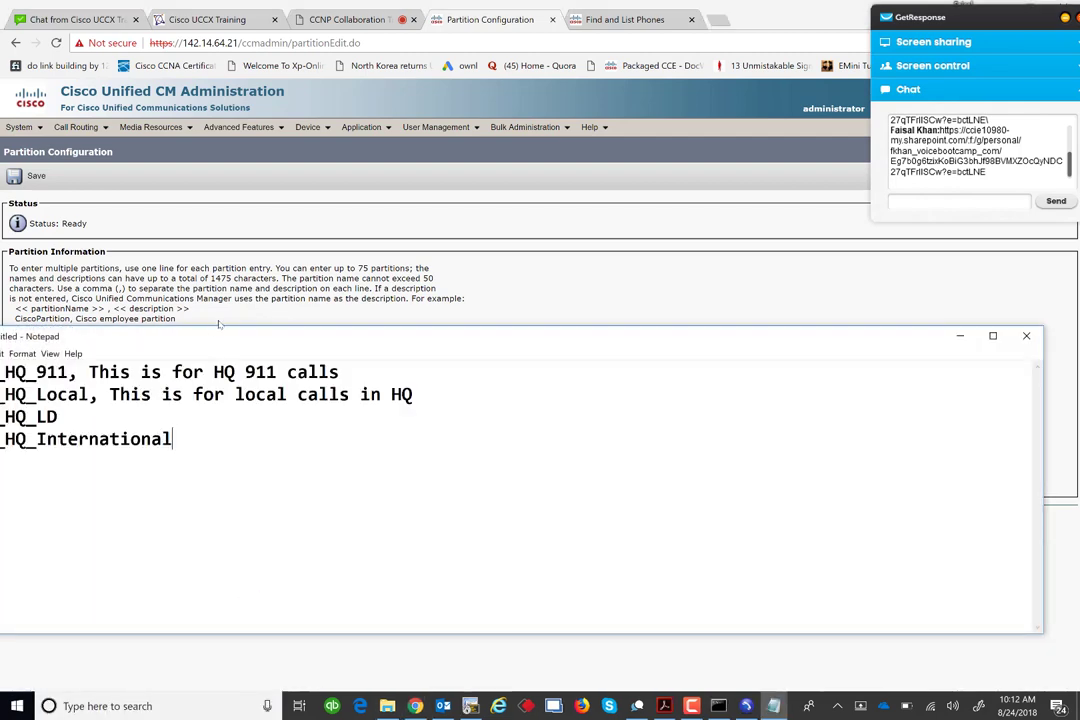
left_click_drag(175, 336, 395, 319)
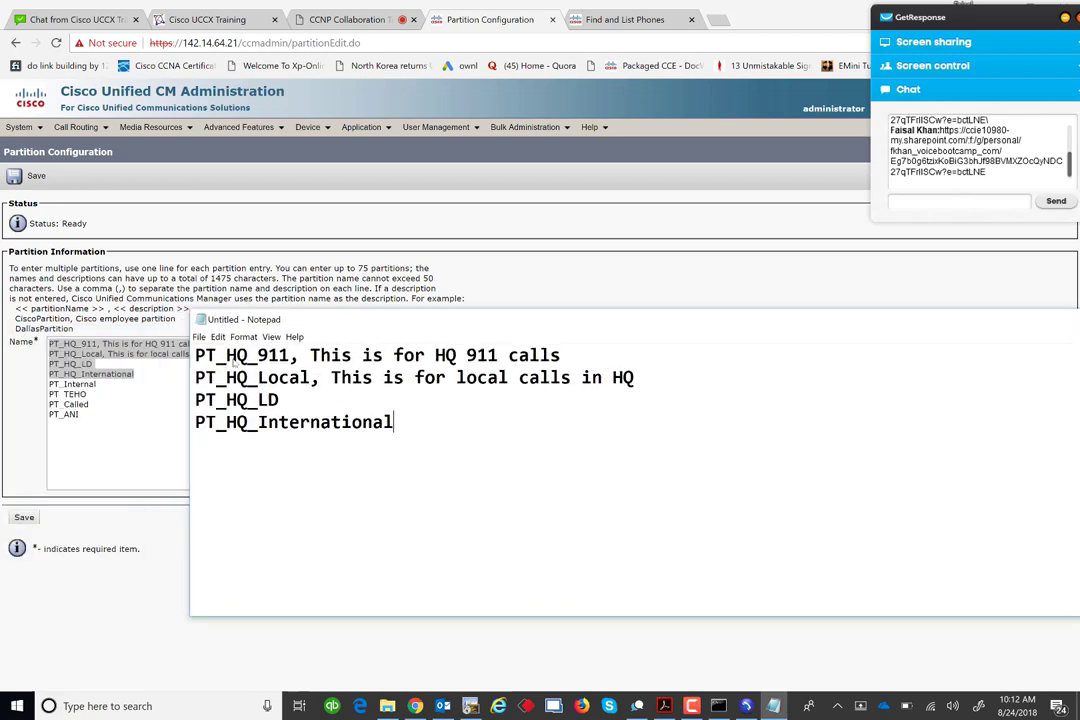
Replace every HQ with SC in Notepad and copy the resulting text
left_click(218, 337)
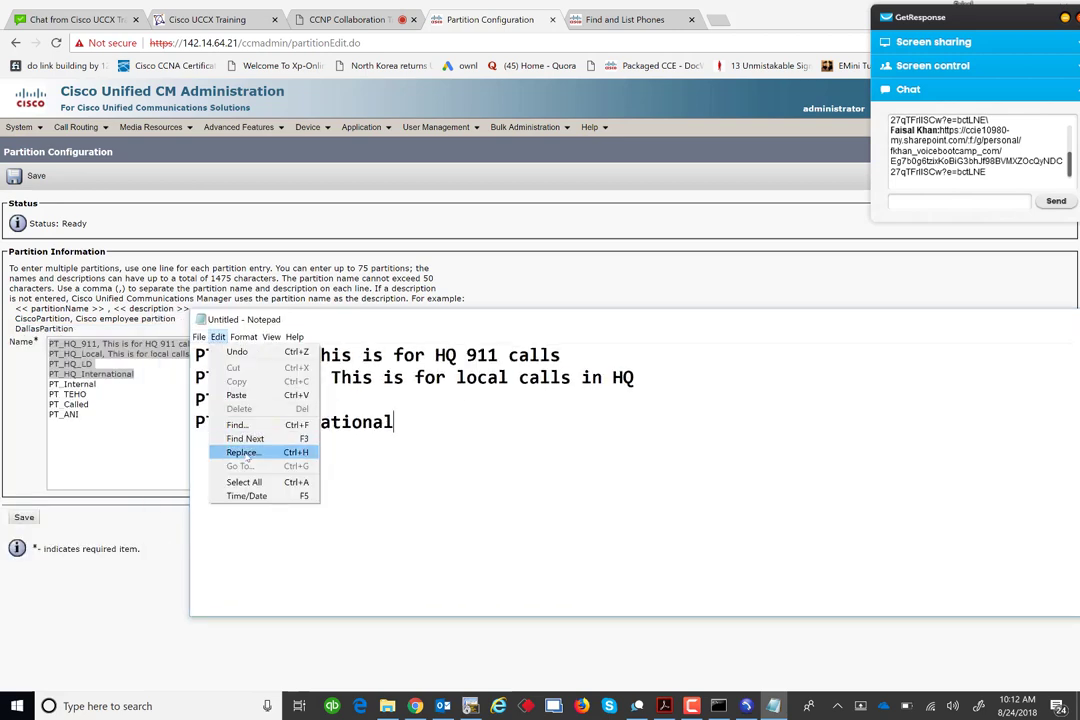
left_click(243, 453)
type("HQ")
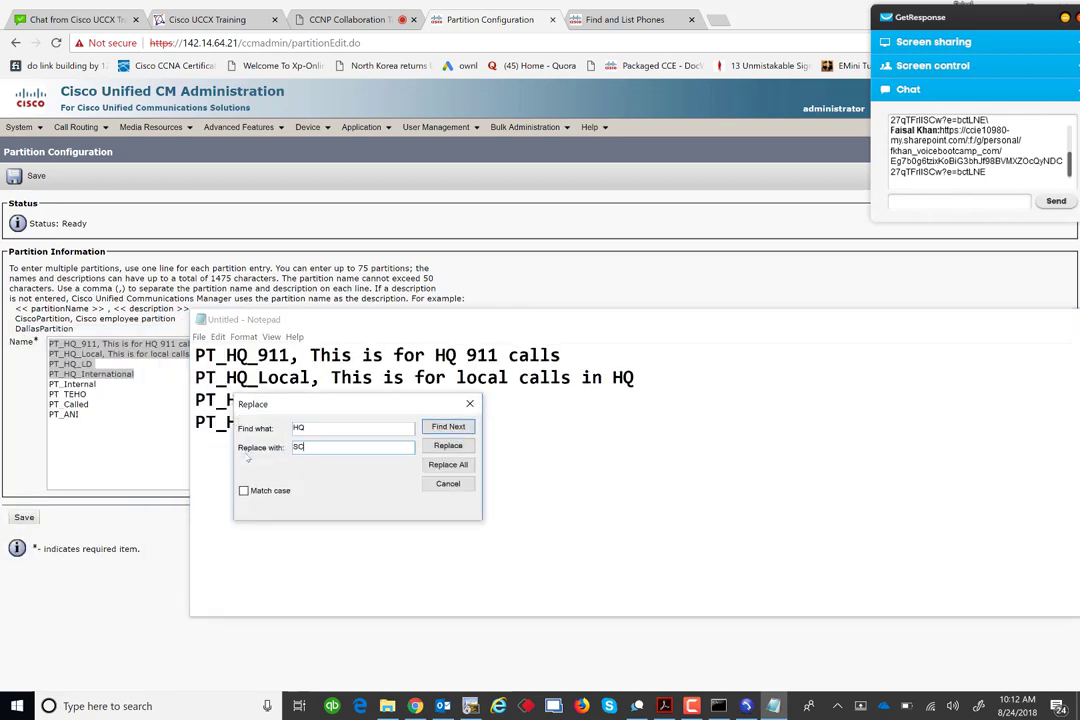
type("SC")
left_click(448, 464)
key("Escape")
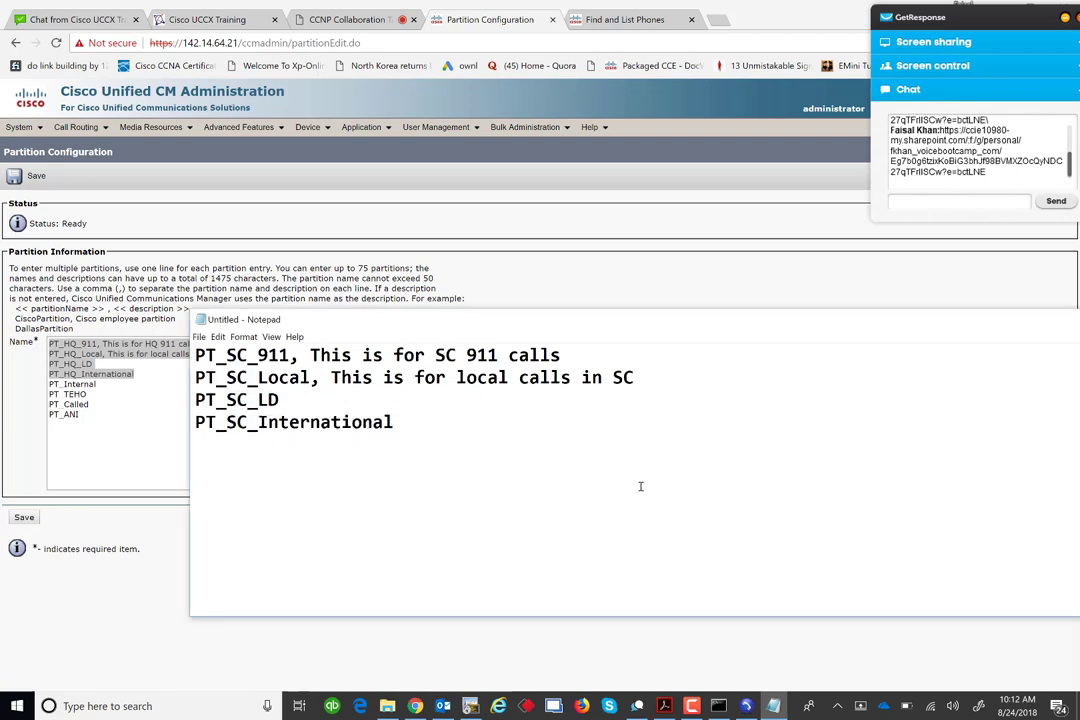
key("ctrl+a")
key("ctrl+c")
Paste the four SC partition lines at the end of the partition Name box
left_click(135, 453)
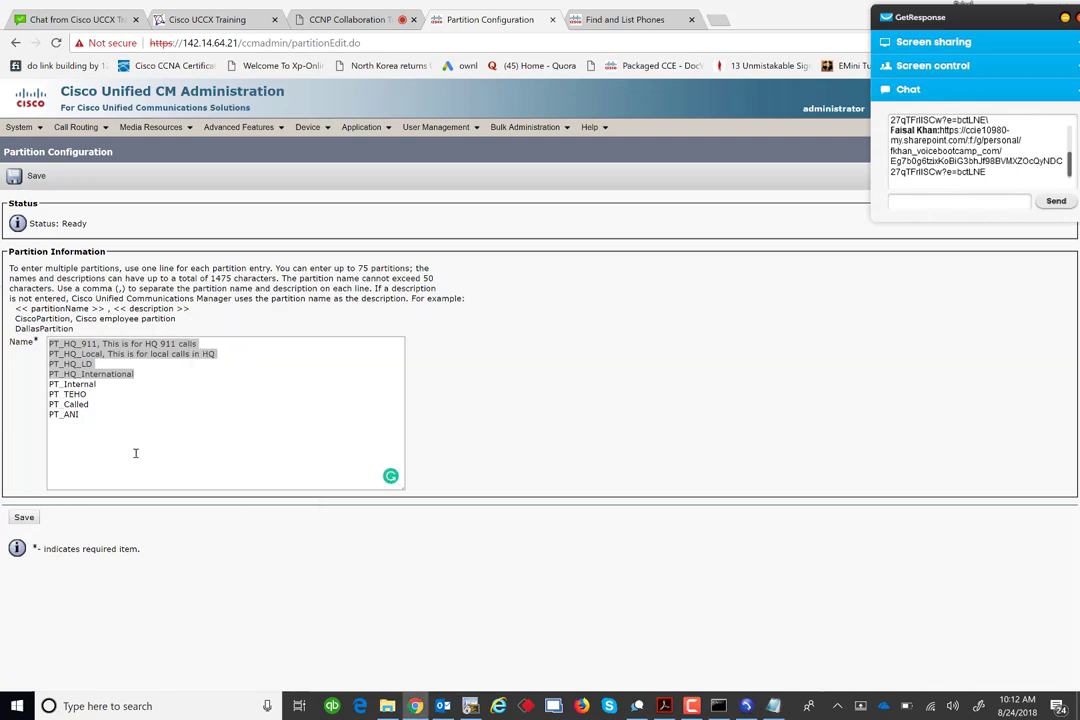
key("ctrl+v")
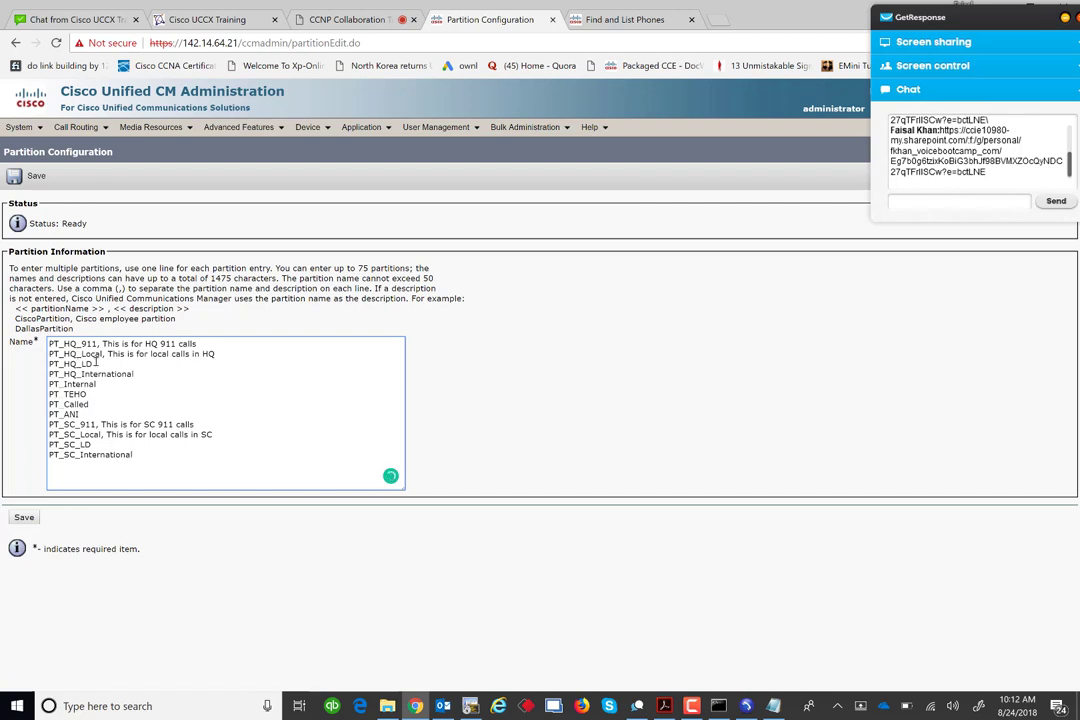
left_click_drag(134, 374, 52, 344)
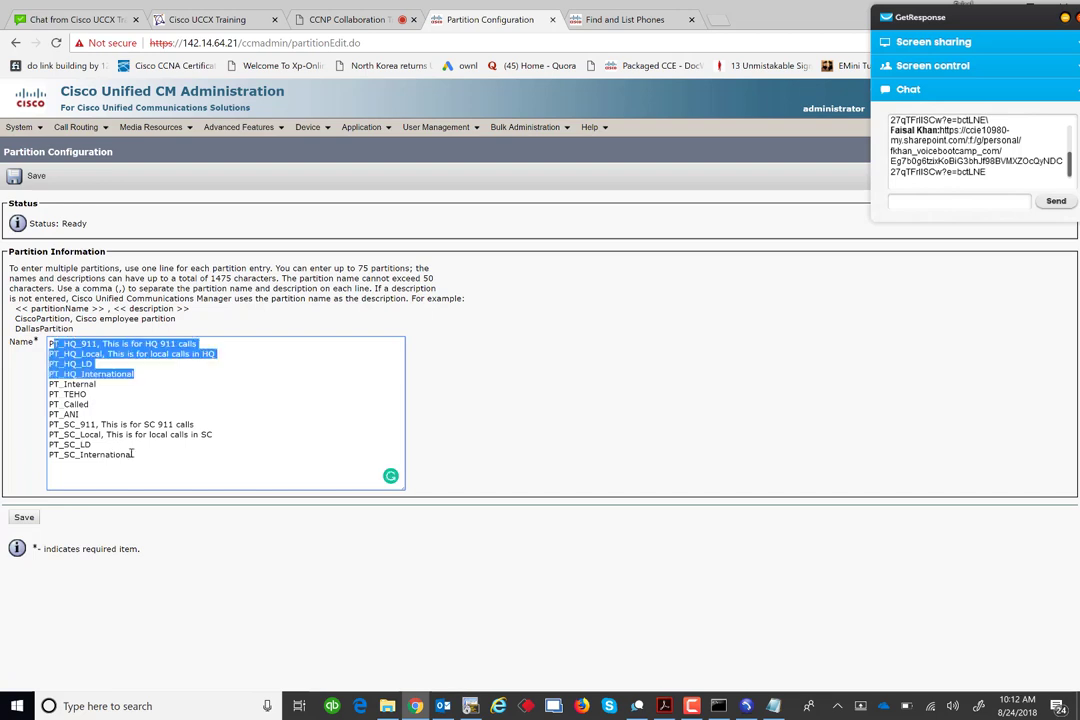
left_click_drag(140, 458, 26, 430)
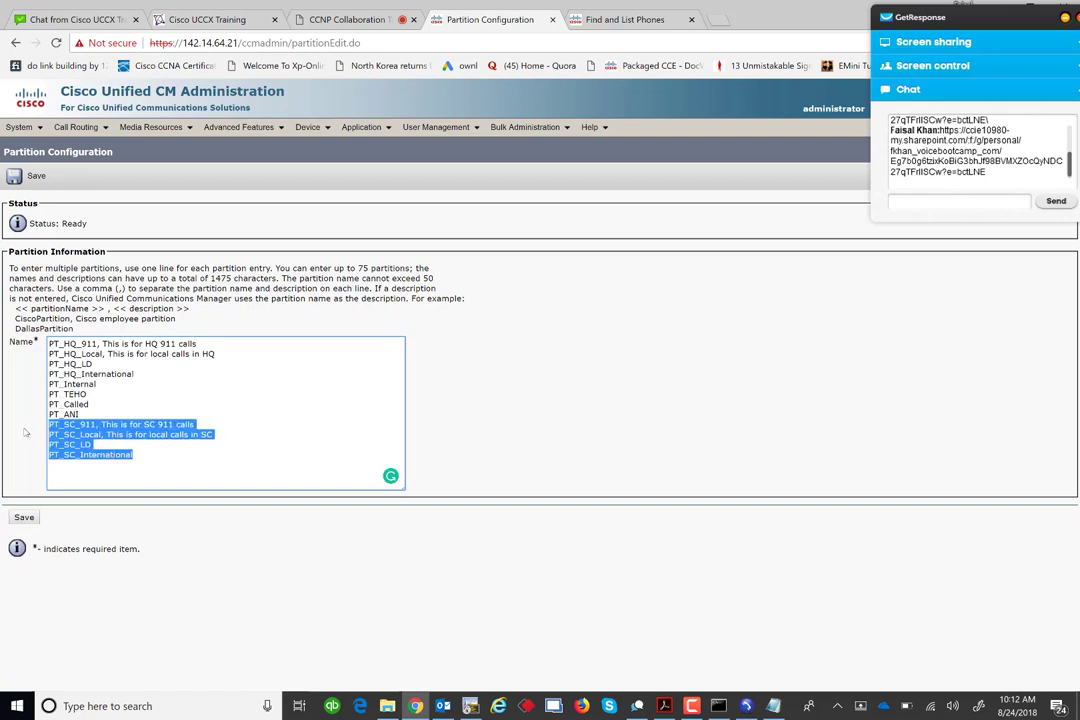
left_click(445, 383)
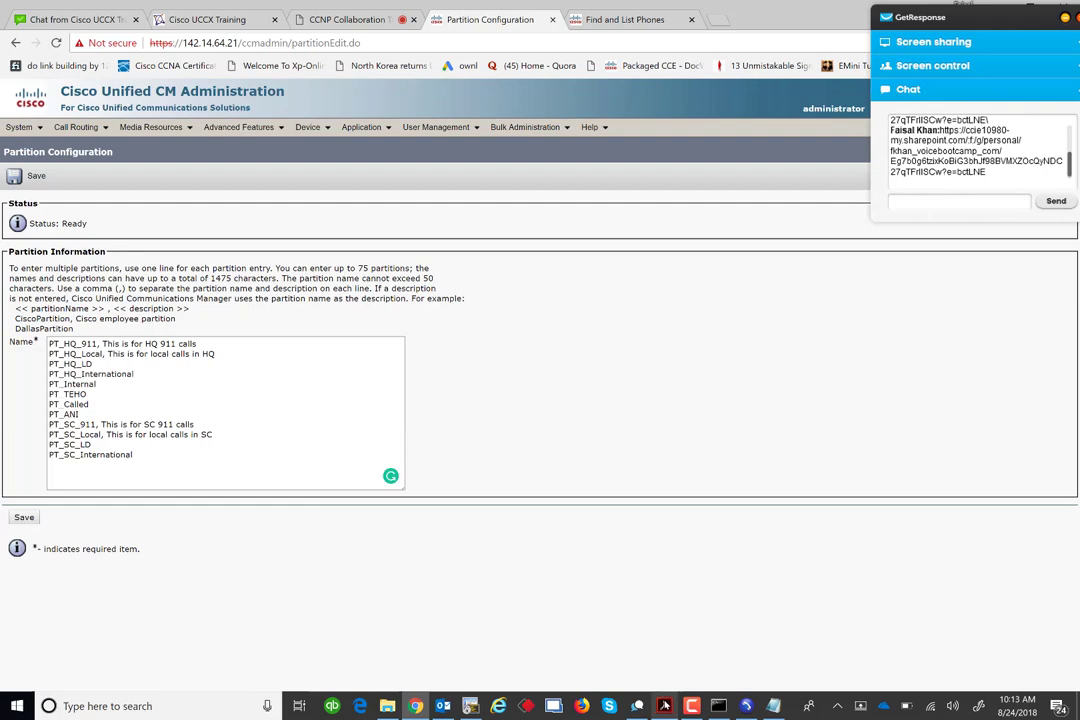
left_click(664, 704)
scroll(660, 571, "down", 1)
scroll(660, 571, "down", 10)
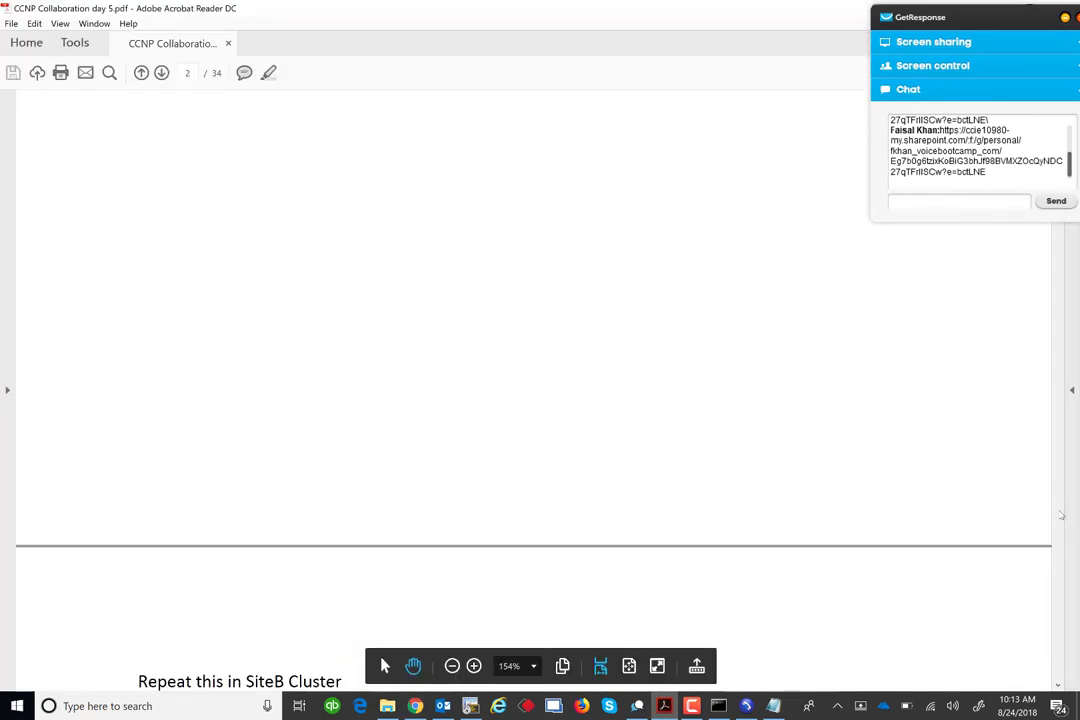
scroll(1062, 515, "down", 5)
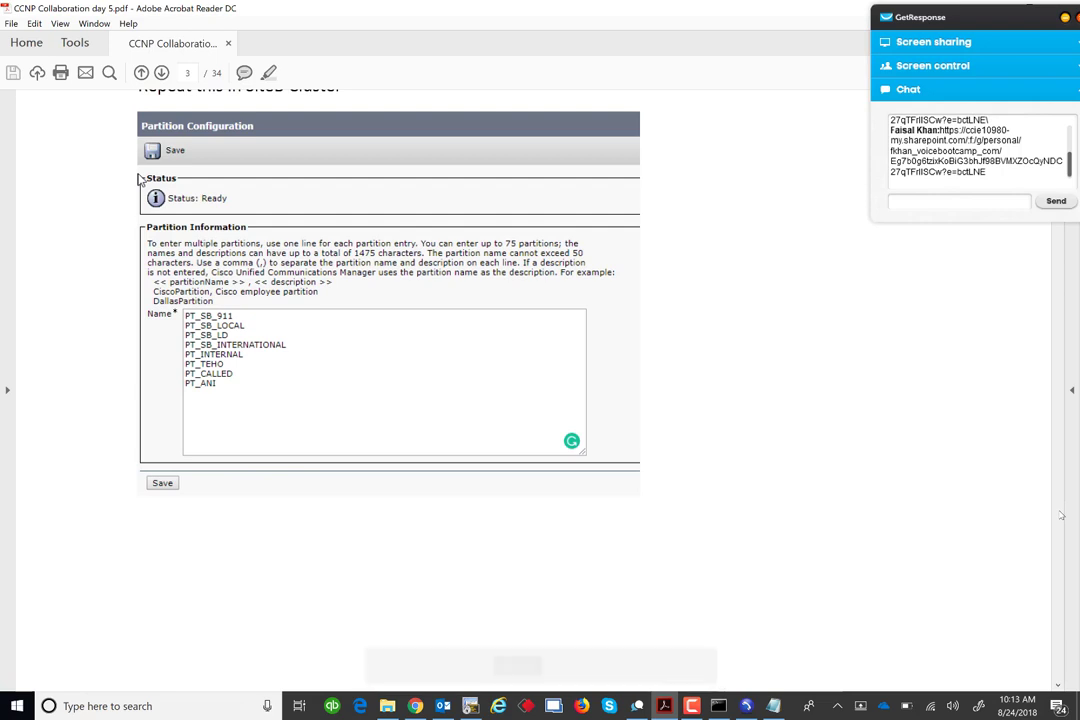
scroll(1062, 515, "down", 5)
scroll(1062, 515, "down", 5)
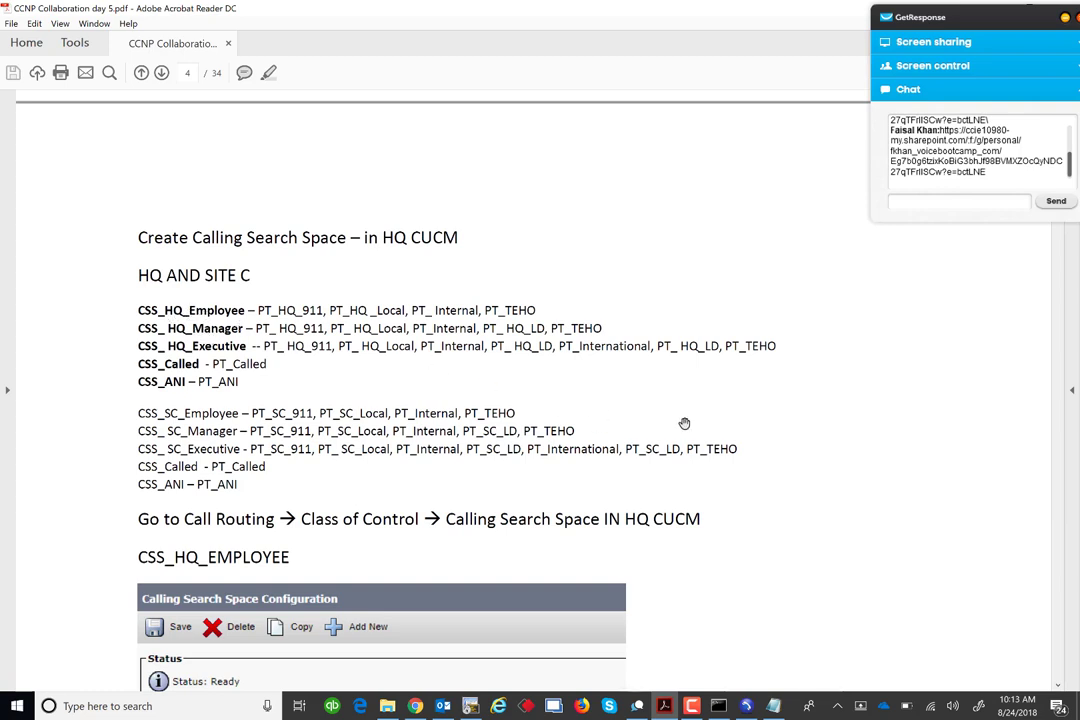
key("alt+Tab")
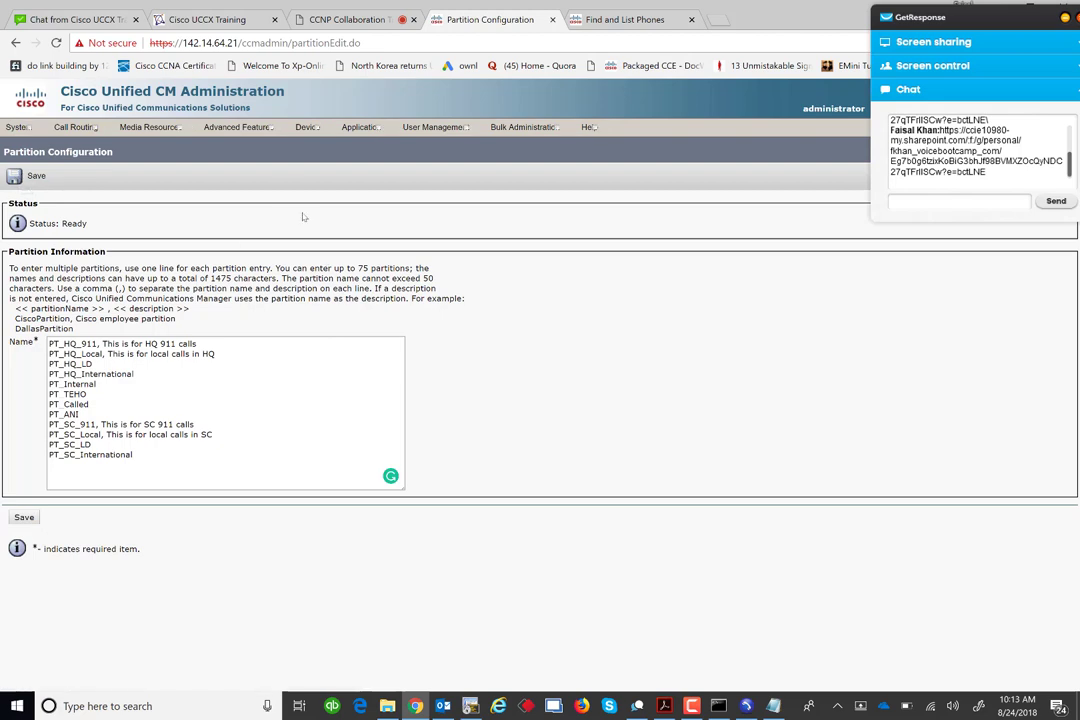
Copy the full partition list from the Name box into Notepad
key("ctrl+a")
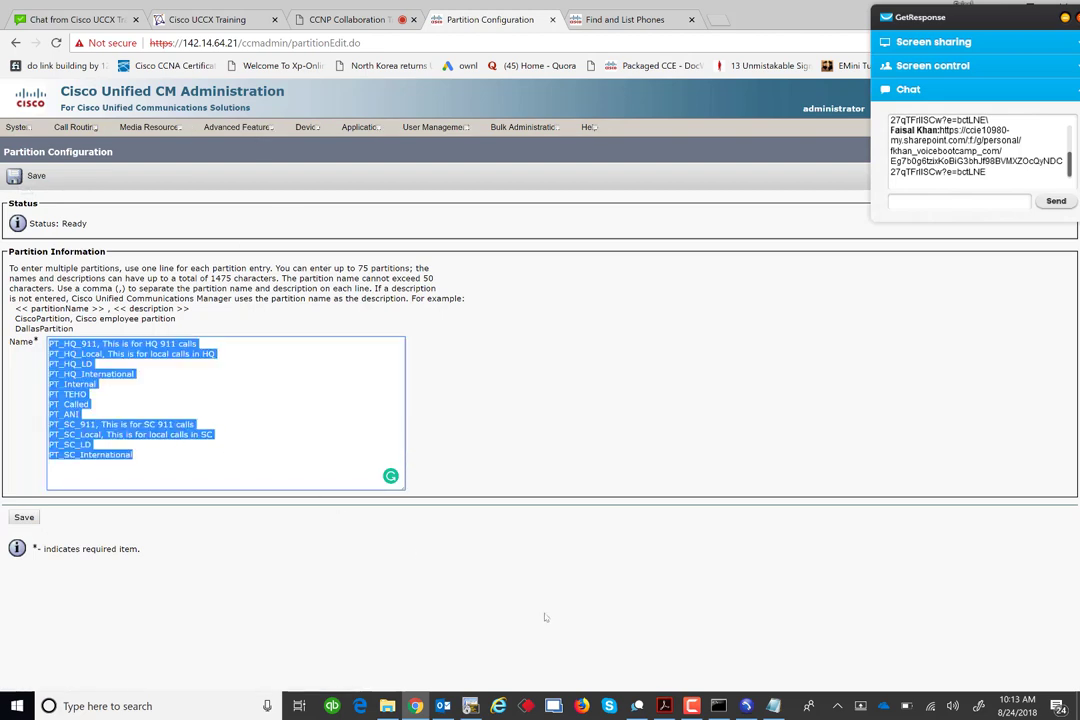
key("ctrl+c")
key("alt+Tab")
key("ctrl+v")
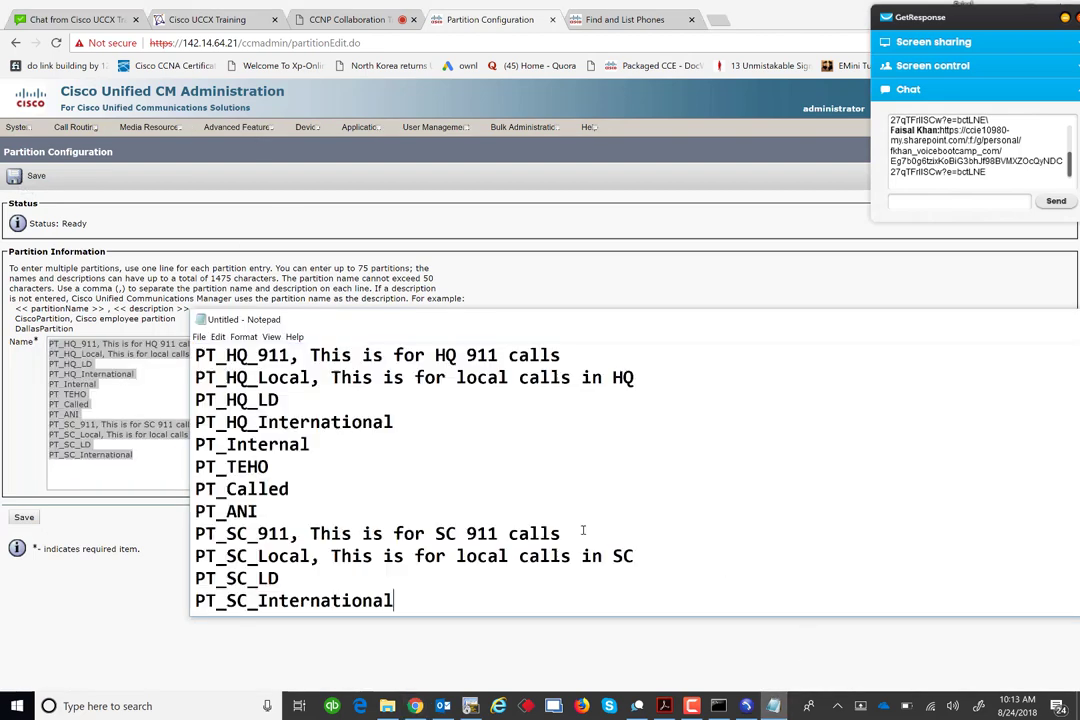
left_click(185, 497)
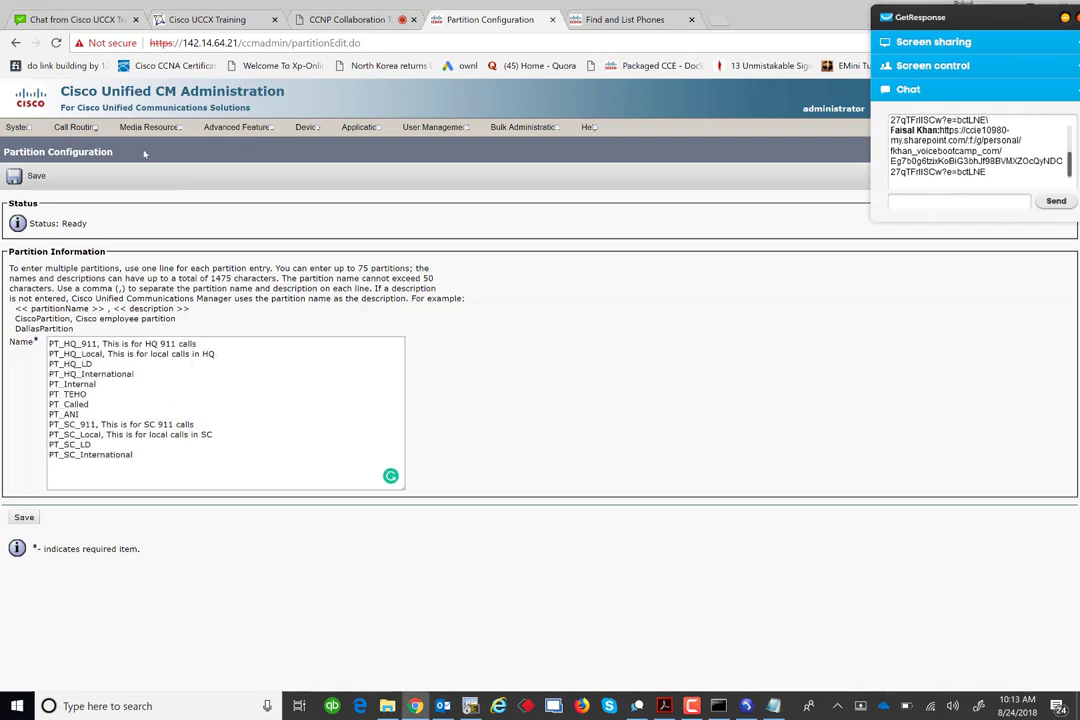
Go to the partition list, proceeding past the certificate warning
mouse_move(75, 127)
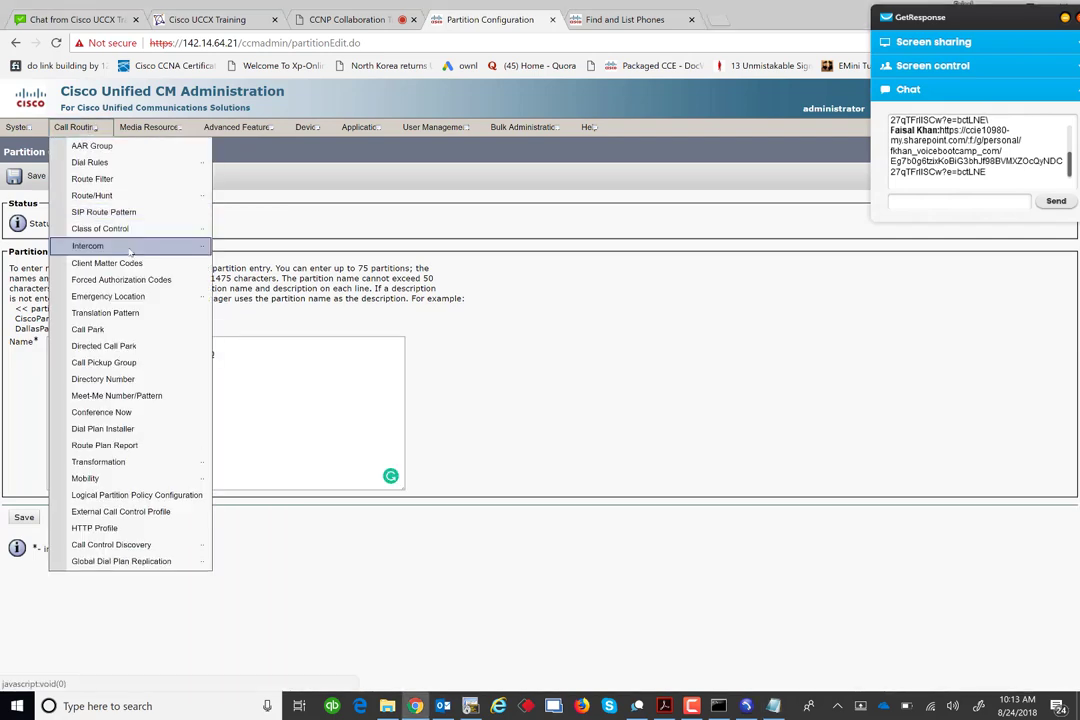
mouse_move(150, 228)
left_click(300, 280)
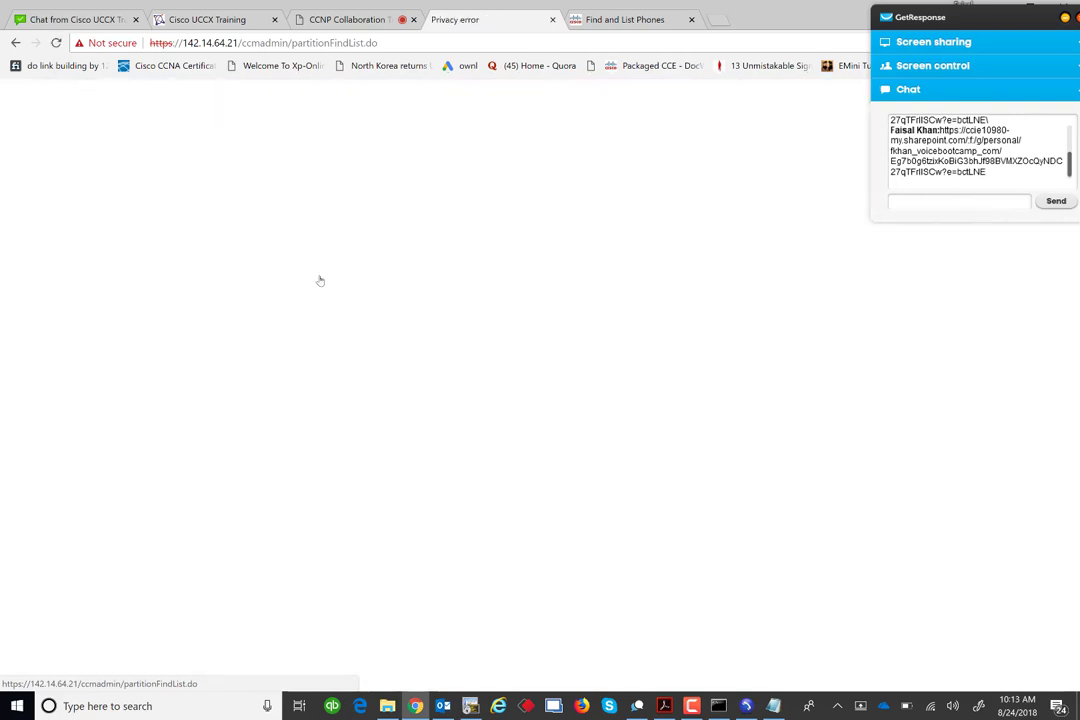
left_click(338, 443)
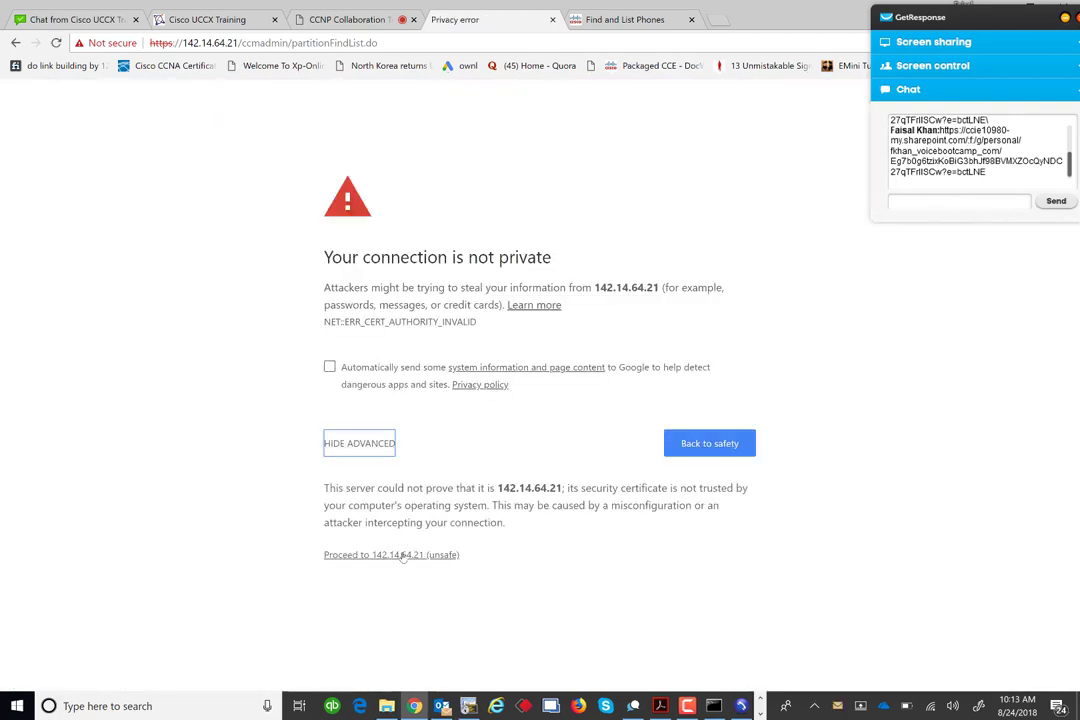
left_click(403, 555)
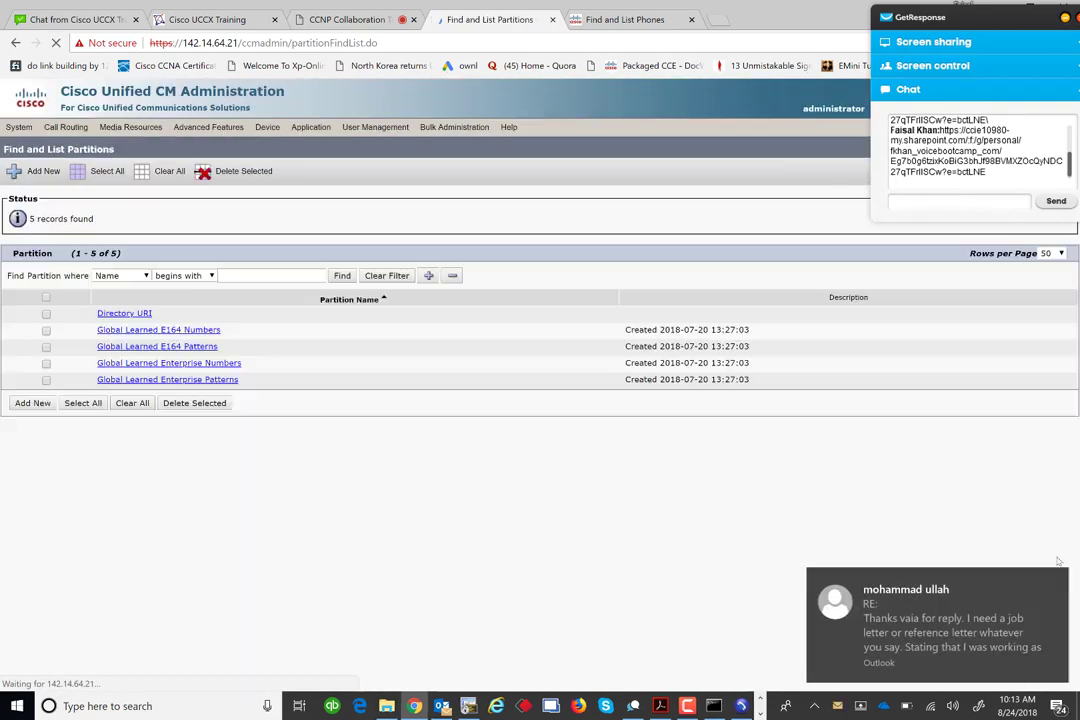
Dismiss the Outlook notification and paste the twelve partition lines into the Name box
left_click(1056, 583)
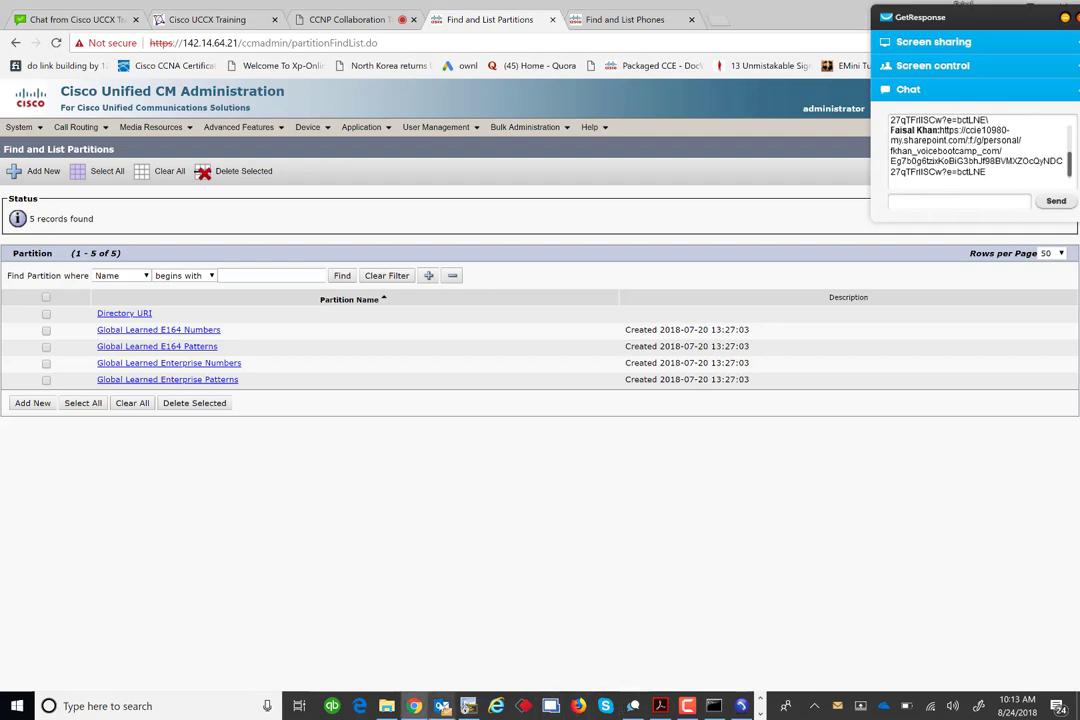
mouse_move(441, 706)
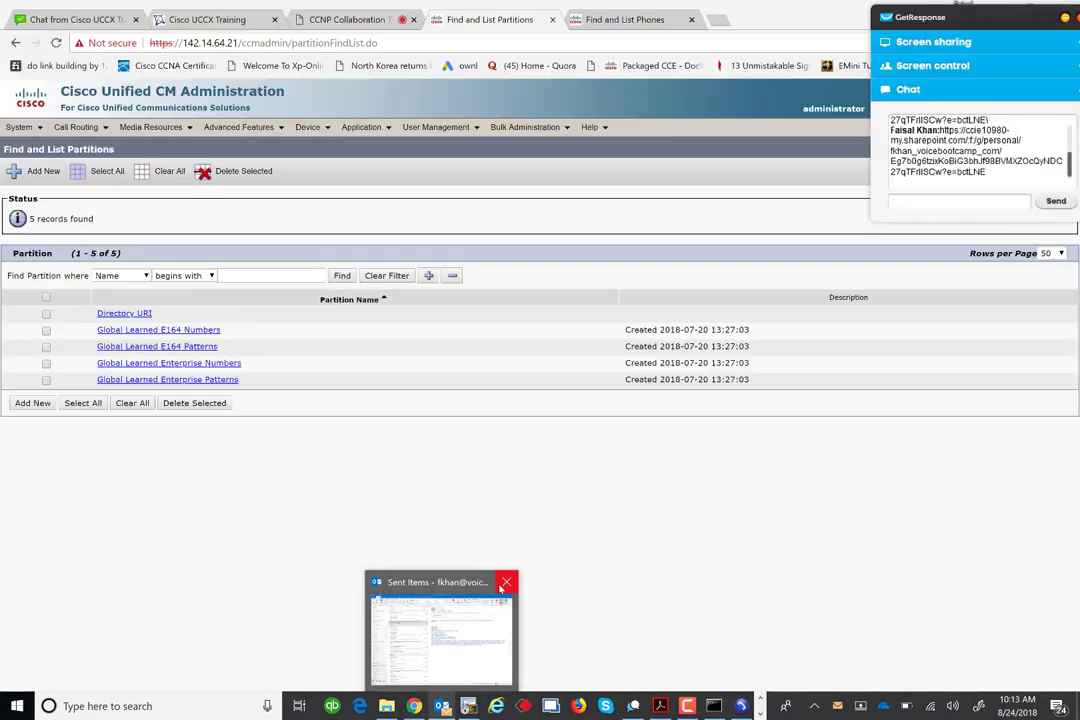
left_click(100, 413)
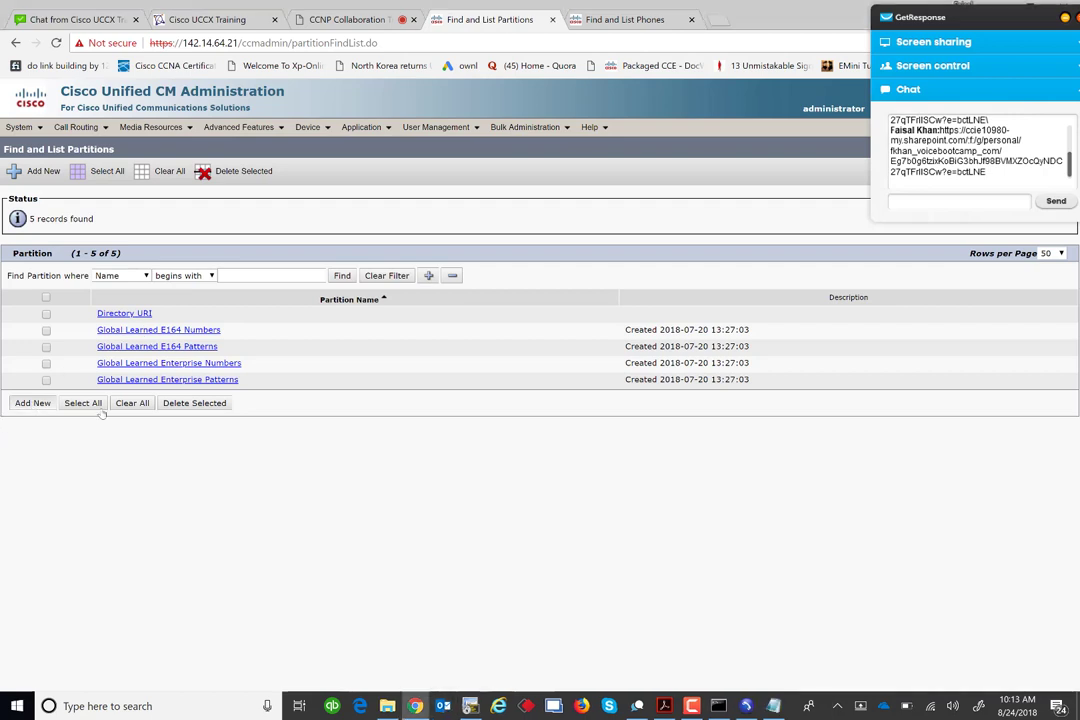
left_click(141, 484)
key("ctrl+v")
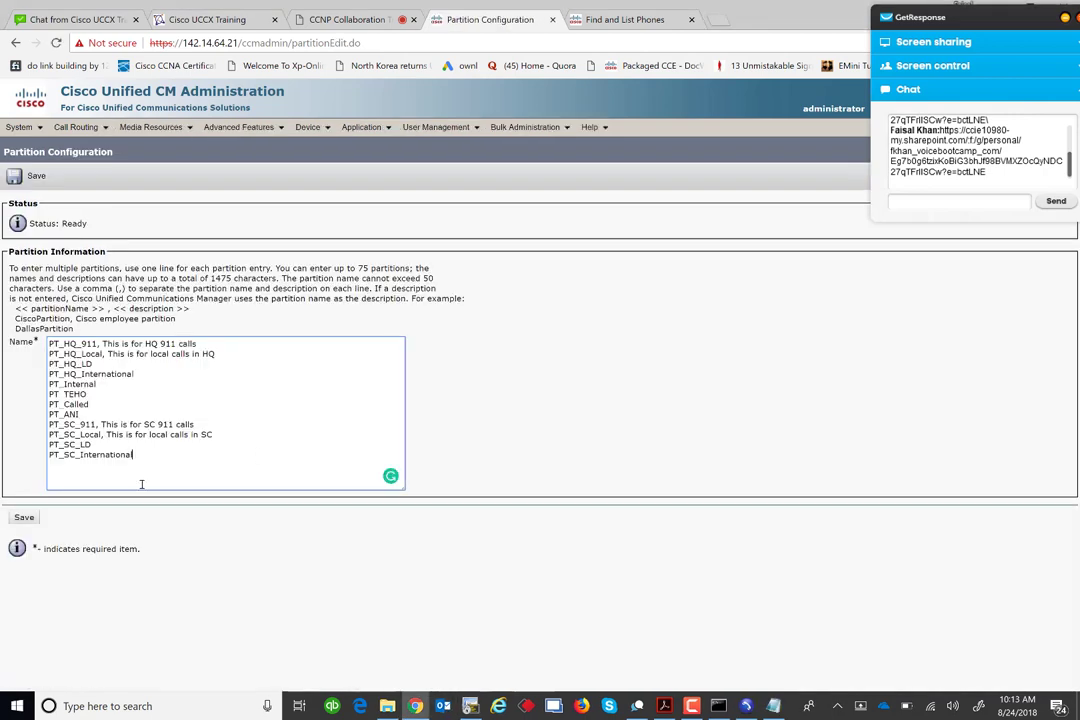
Save the twelve new HQ and SC partitions, bringing the list to 17 records
left_click(24, 518)
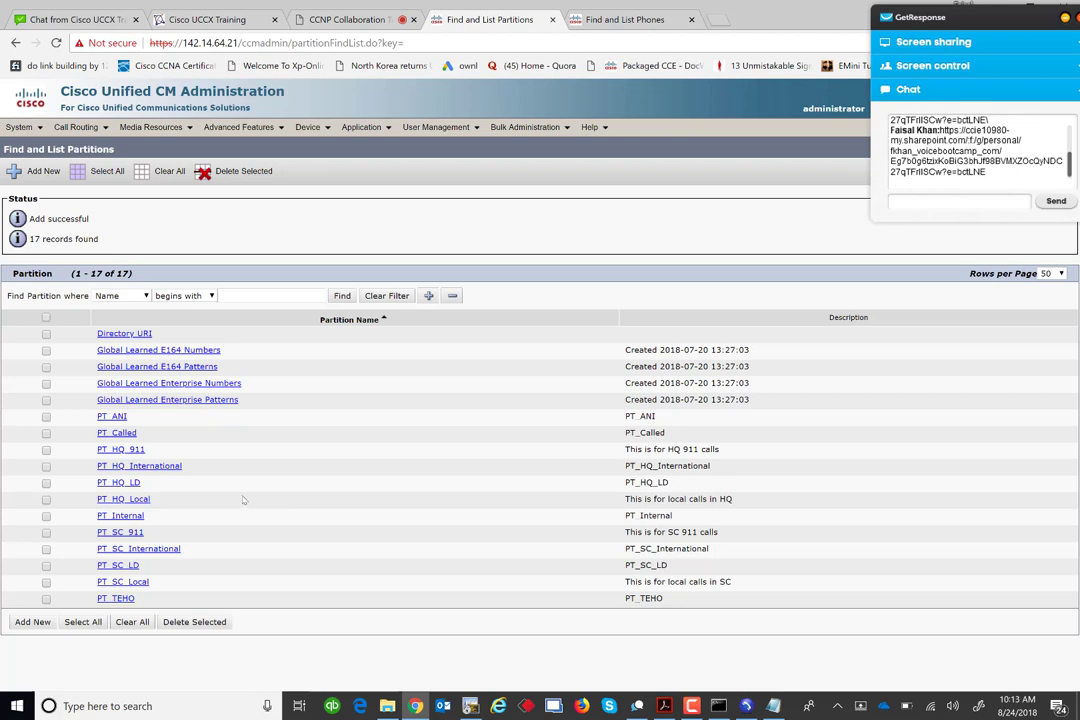
left_click(76, 127)
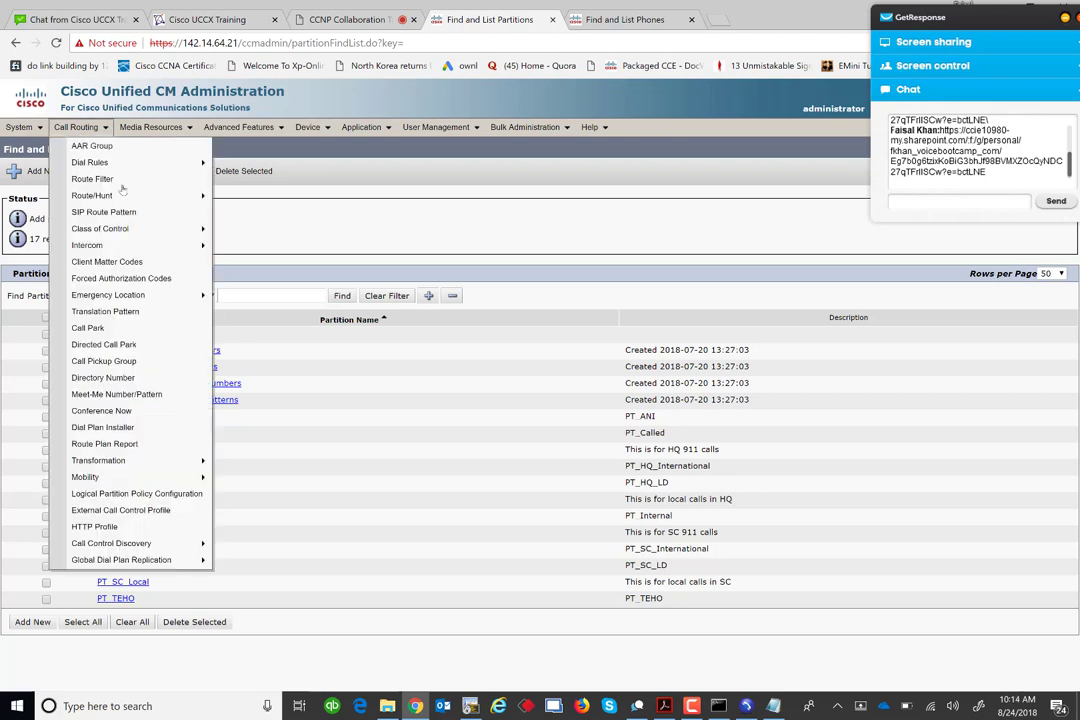
Start a new calling search space named CSS_HQ_EMPLOYEE
mouse_move(168, 197)
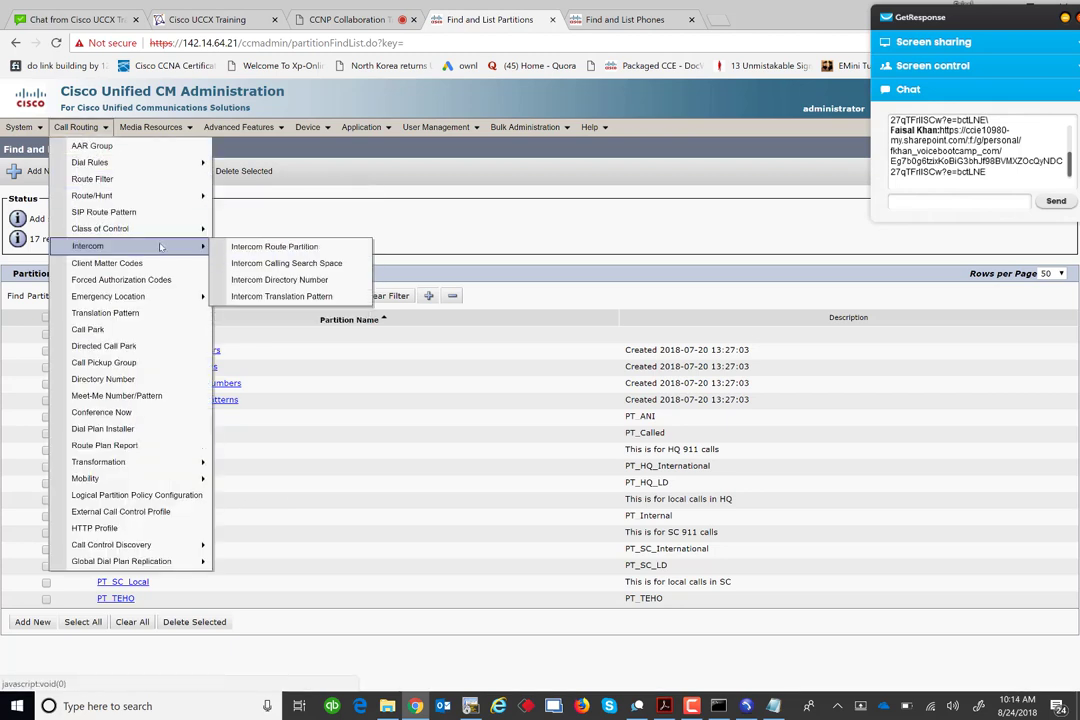
mouse_move(140, 229)
left_click(300, 298)
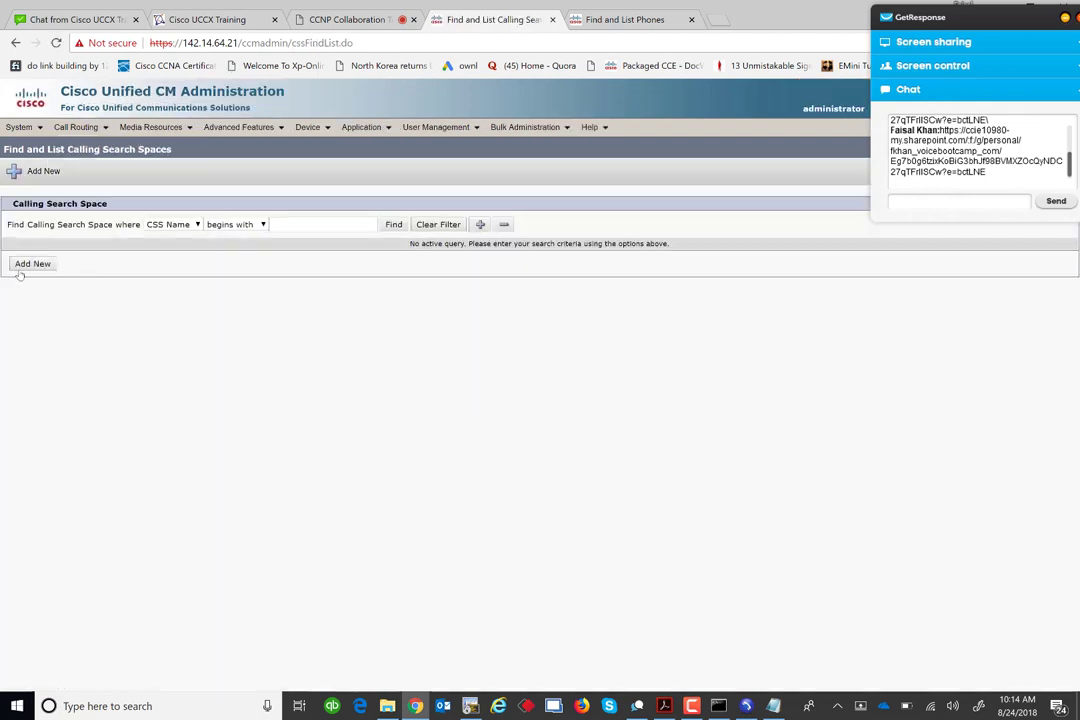
left_click(20, 263)
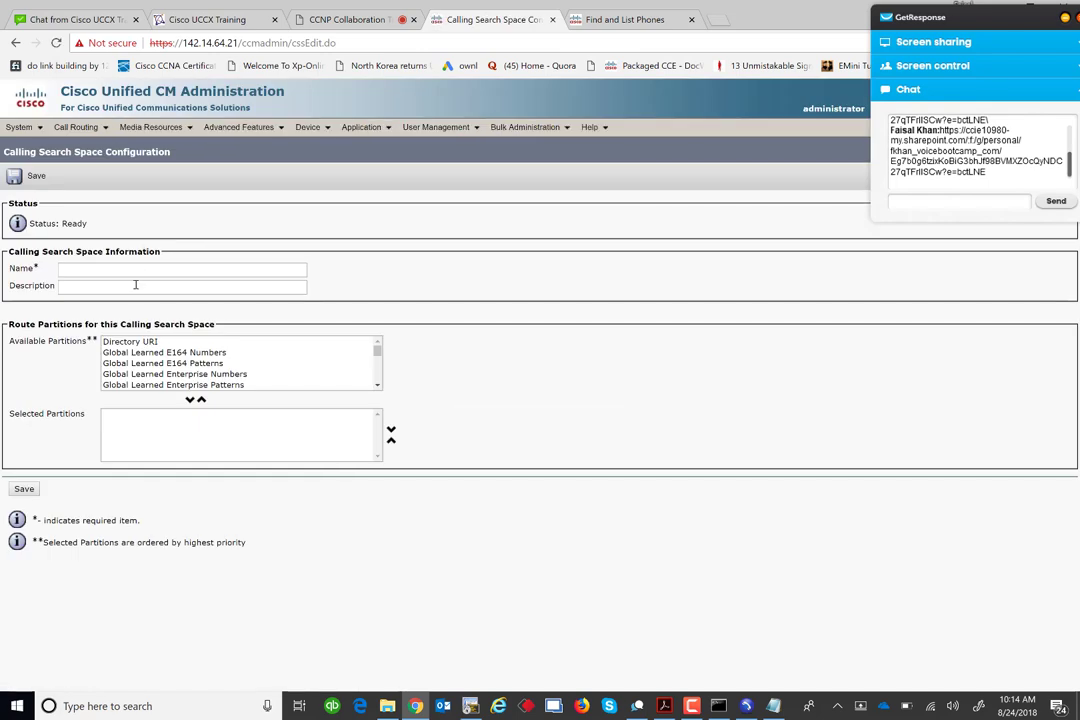
left_click(147, 270)
type("CSS_")
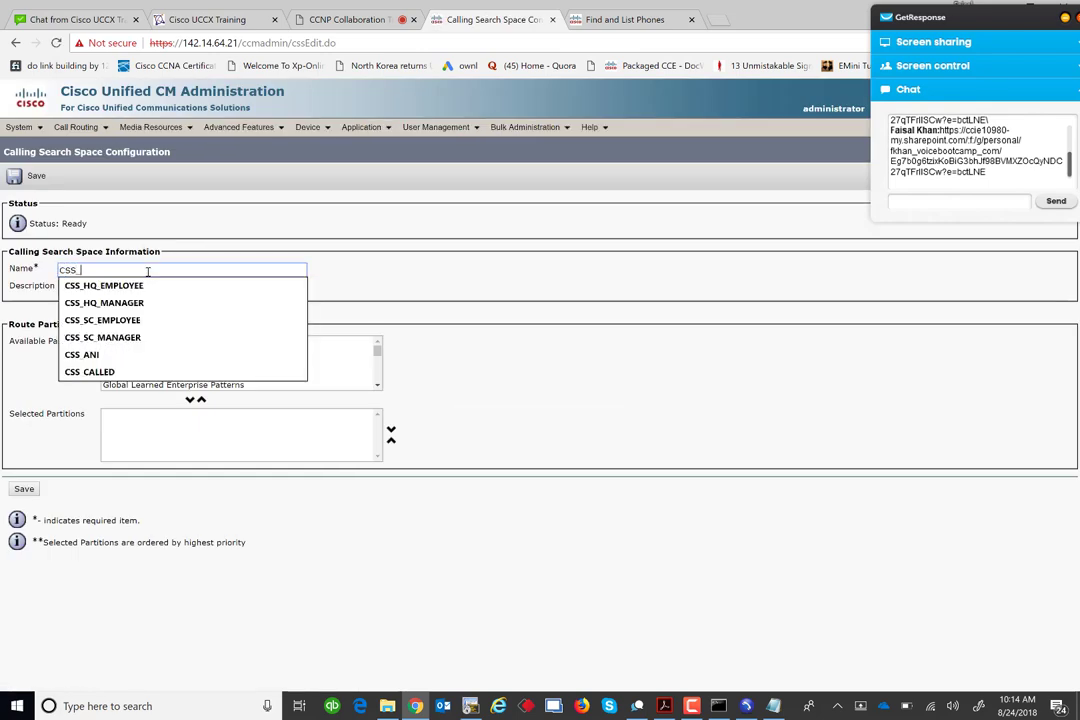
type("HQ_E")
key("Down")
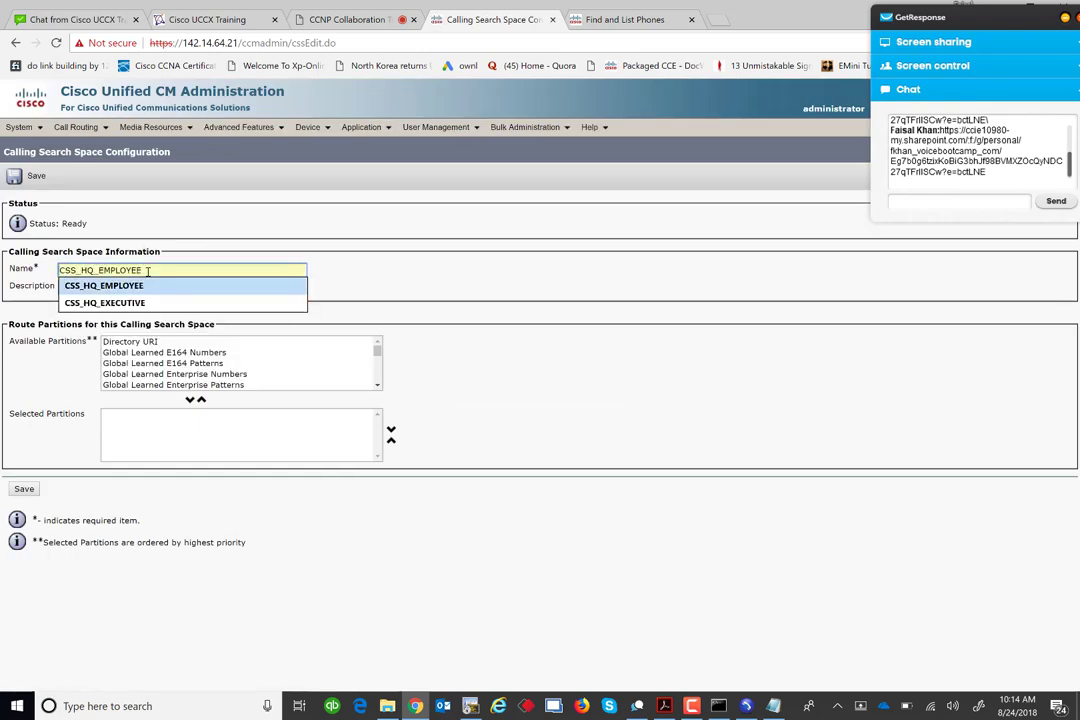
key("Tab")
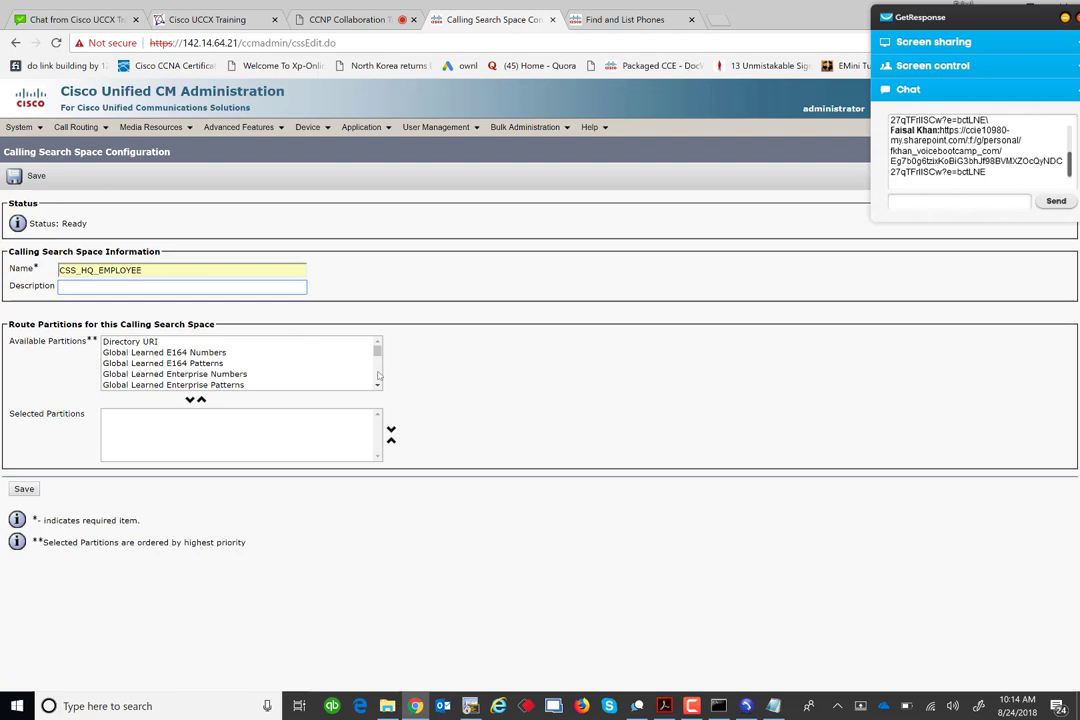
Add PT_HQ_911 and PT_Internal to the selected partitions
scroll(378, 376, "down", 2)
left_click(158, 371)
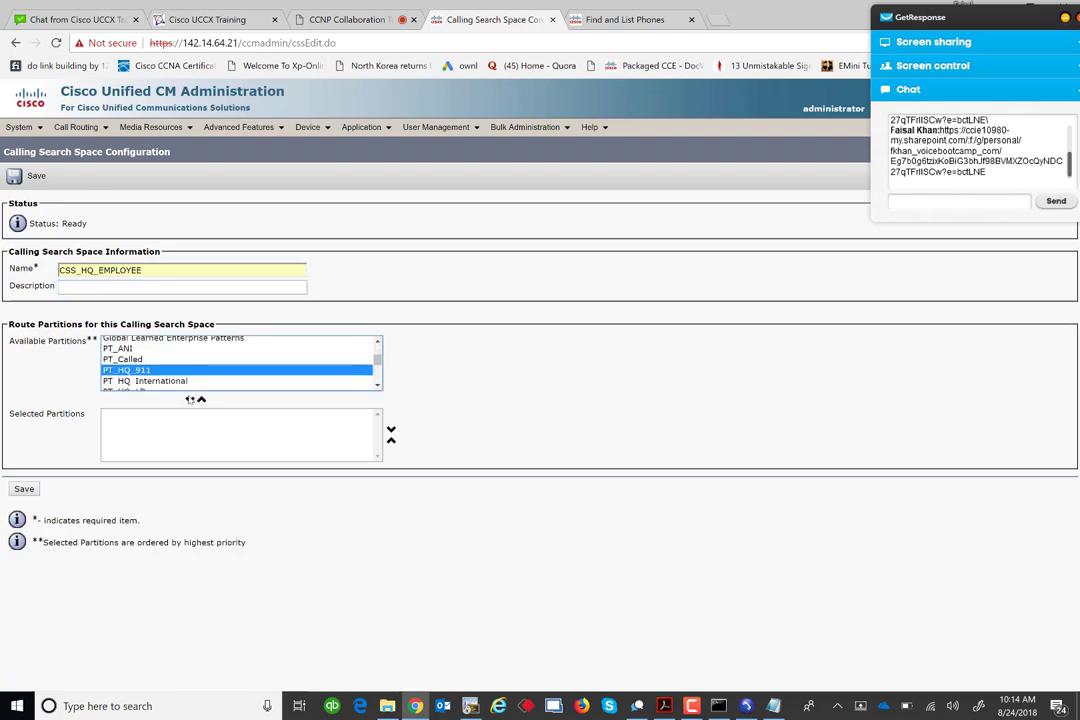
left_click(190, 399)
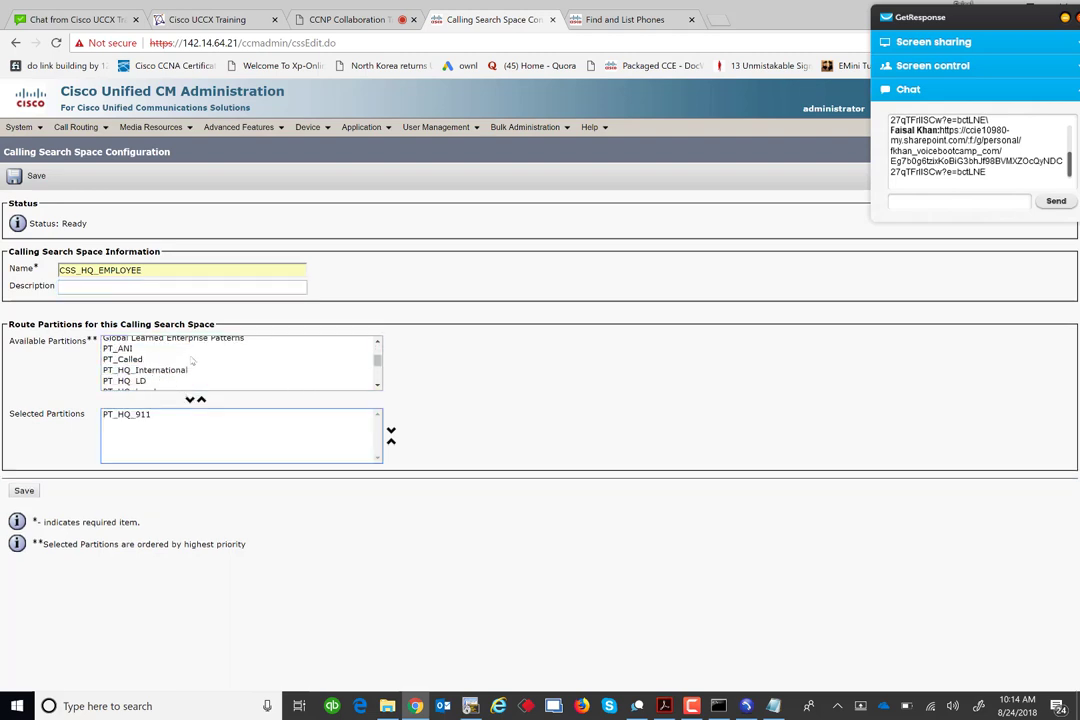
scroll(377, 386, "down", 2)
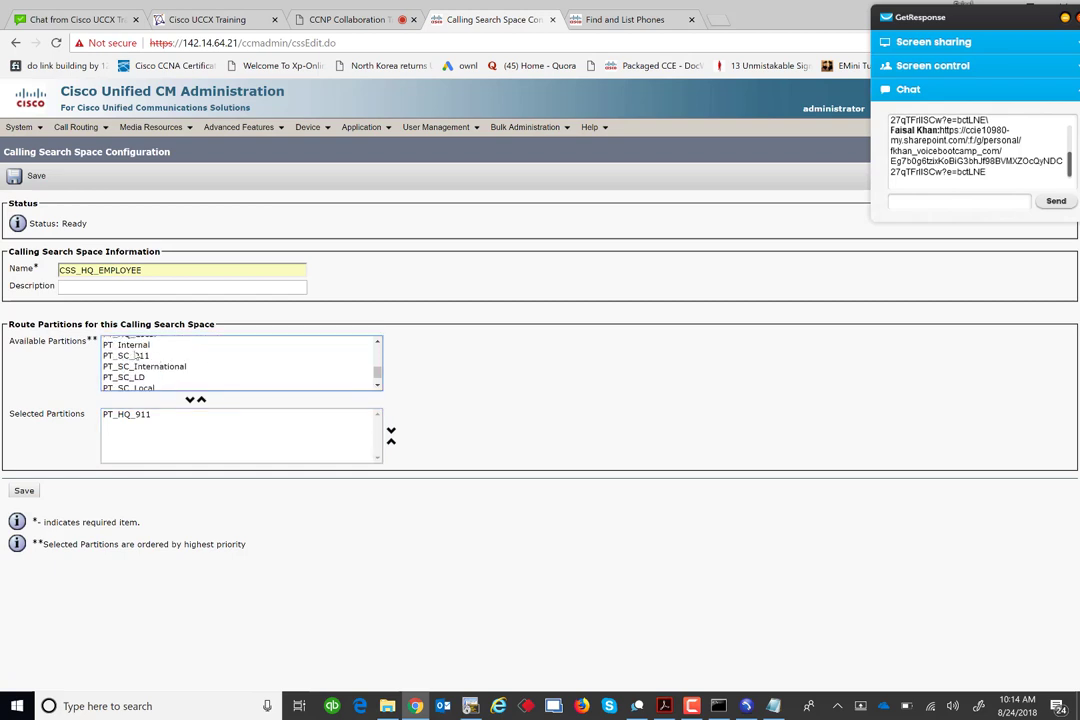
left_click(131, 345)
left_click(190, 400)
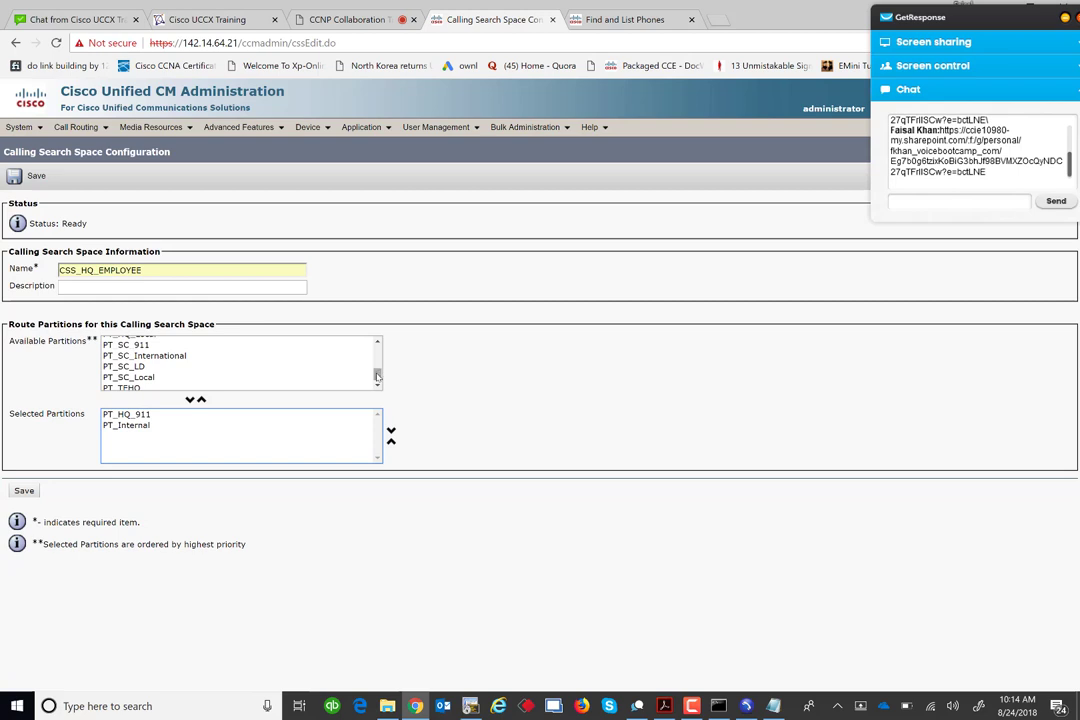
Add PT_TEHO and PT_HQ_Local to the selected partitions and save
left_click(377, 384)
left_click(150, 385)
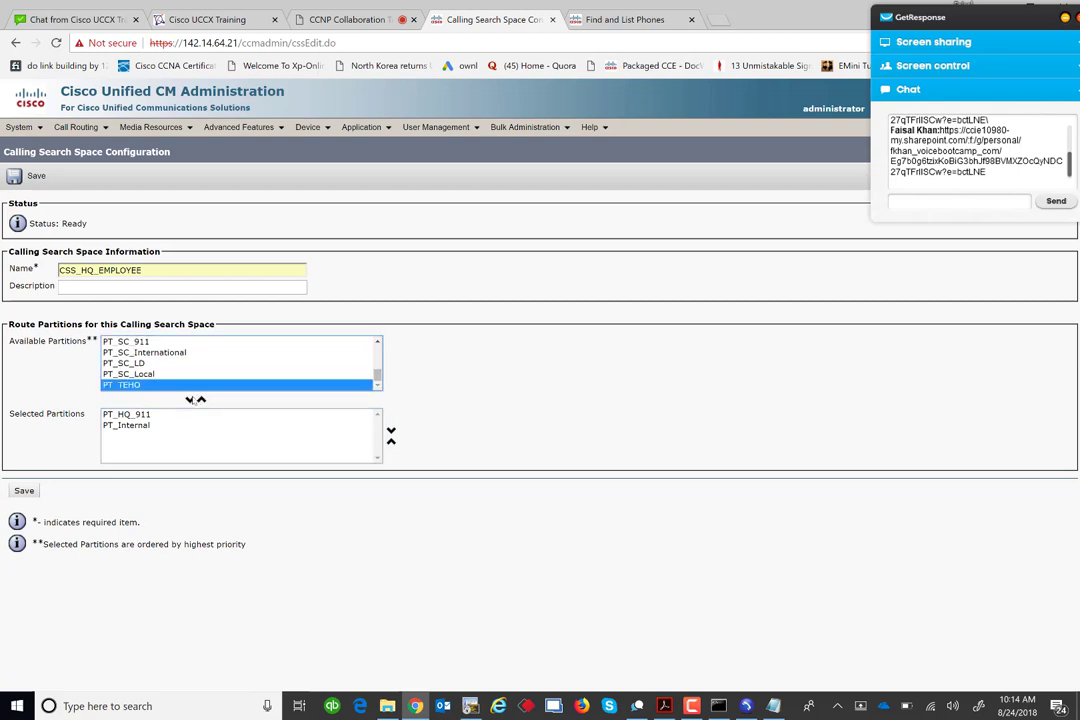
left_click(190, 400)
scroll(331, 364, "up", 2)
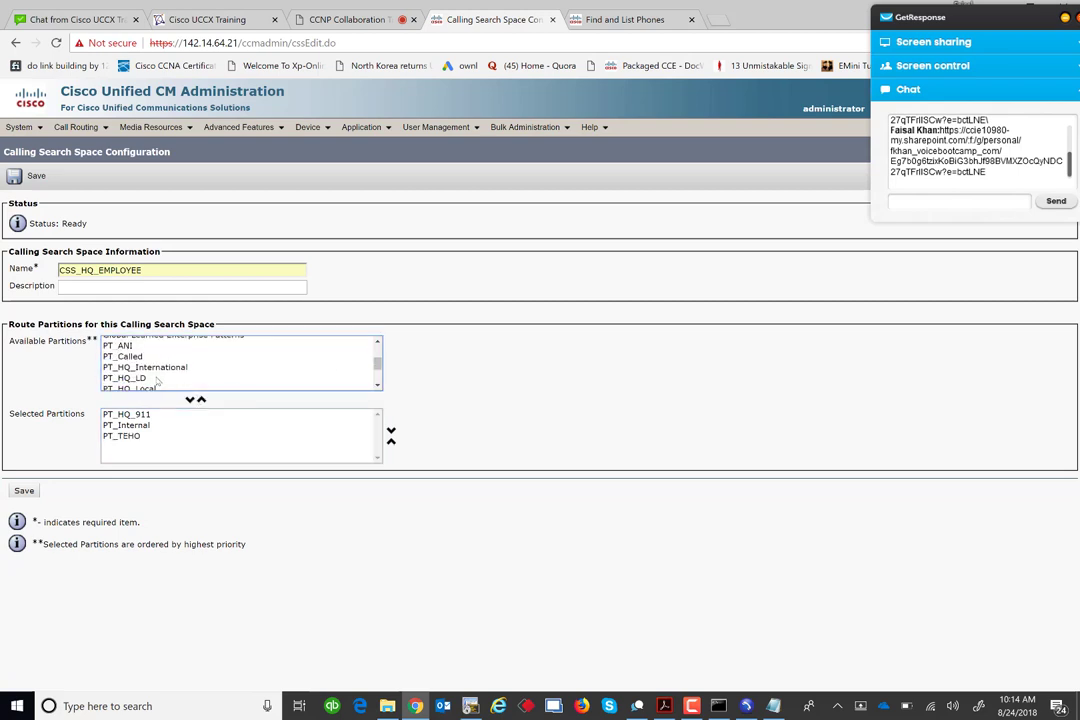
left_click(160, 388)
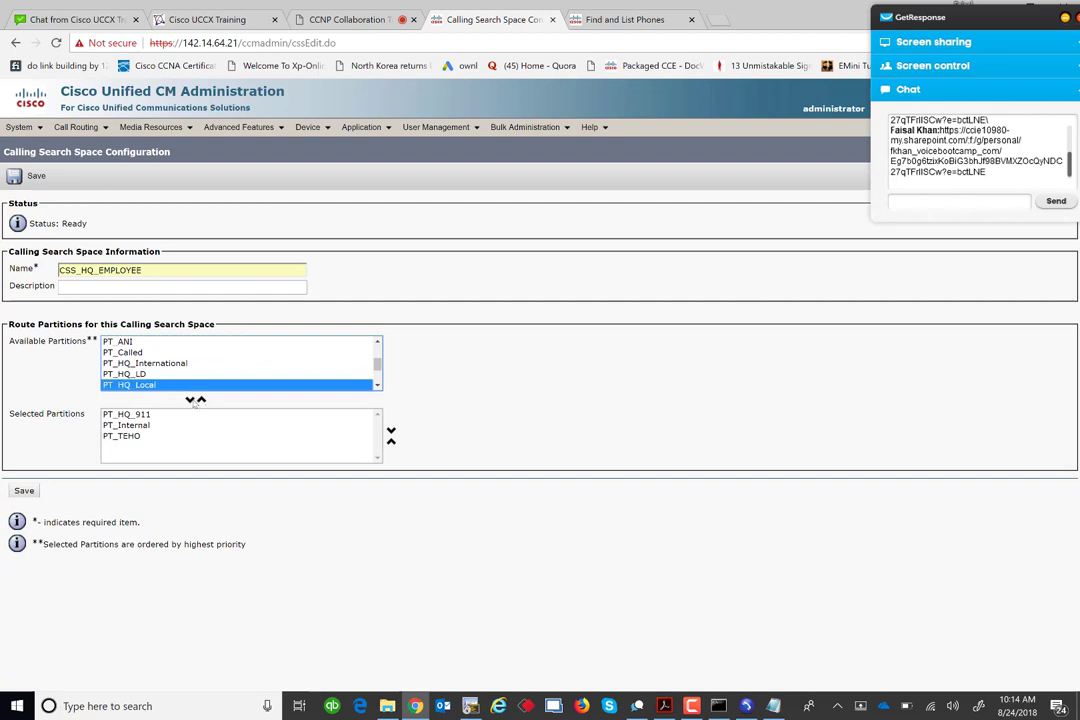
left_click(190, 400)
left_click(24, 490)
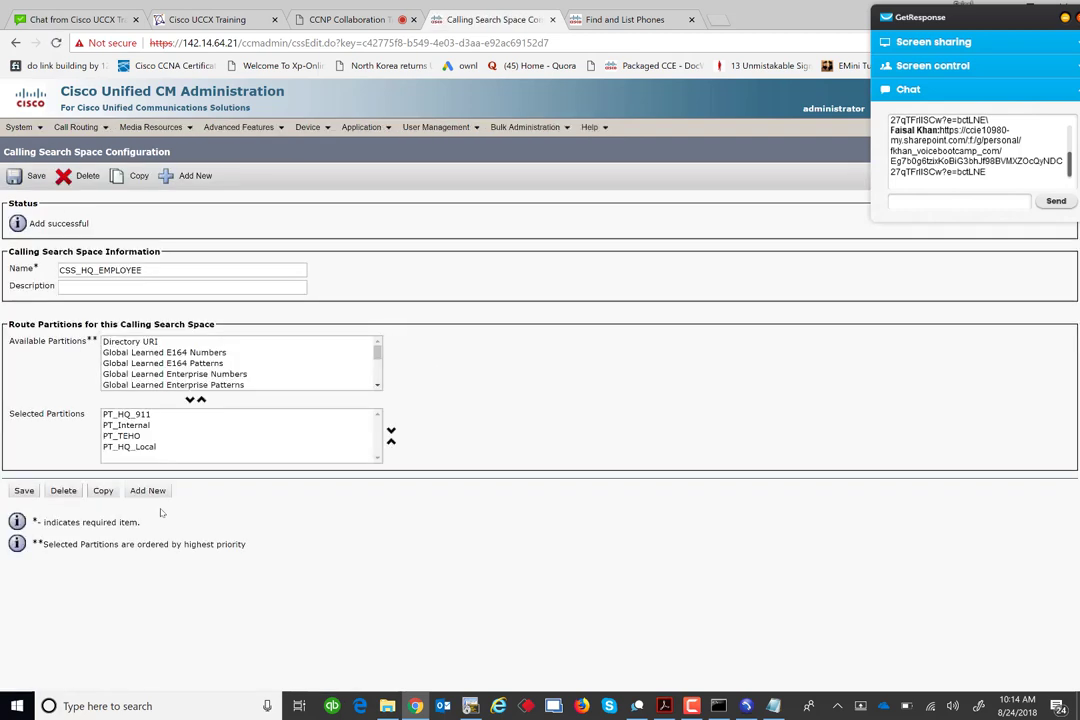
Copy CSS_HQ_EMPLOYEE and rename the copy to CSS_HQ_EXECUTIVE
left_click(138, 176)
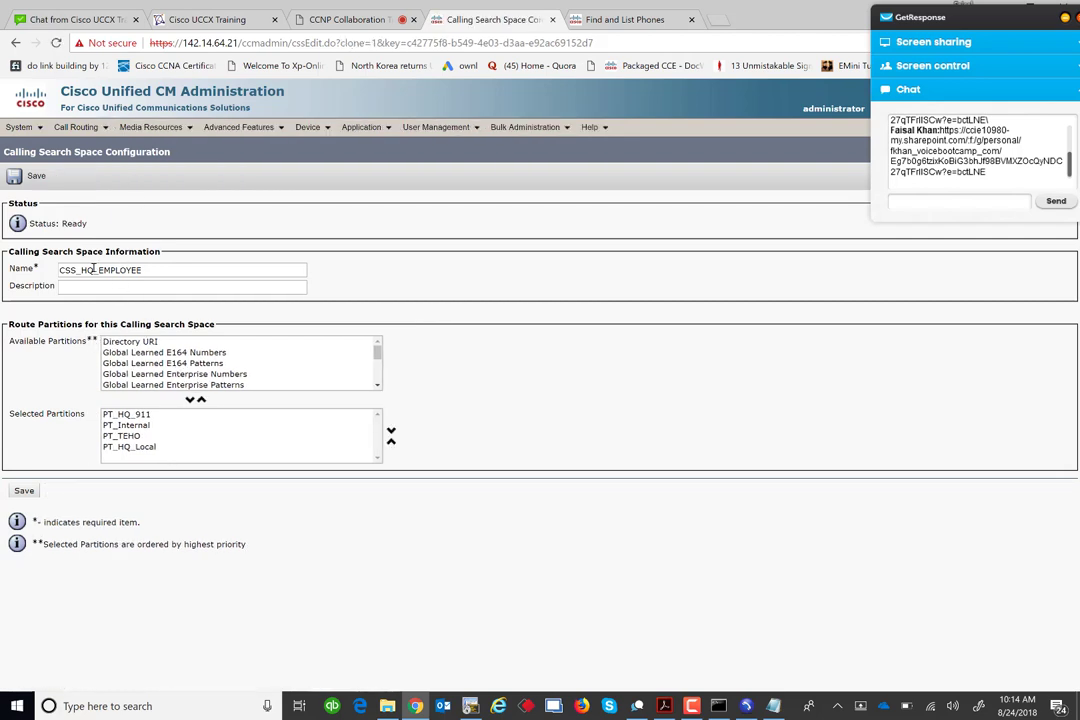
left_click_drag(98, 270, 145, 270)
type("ECUTIV")
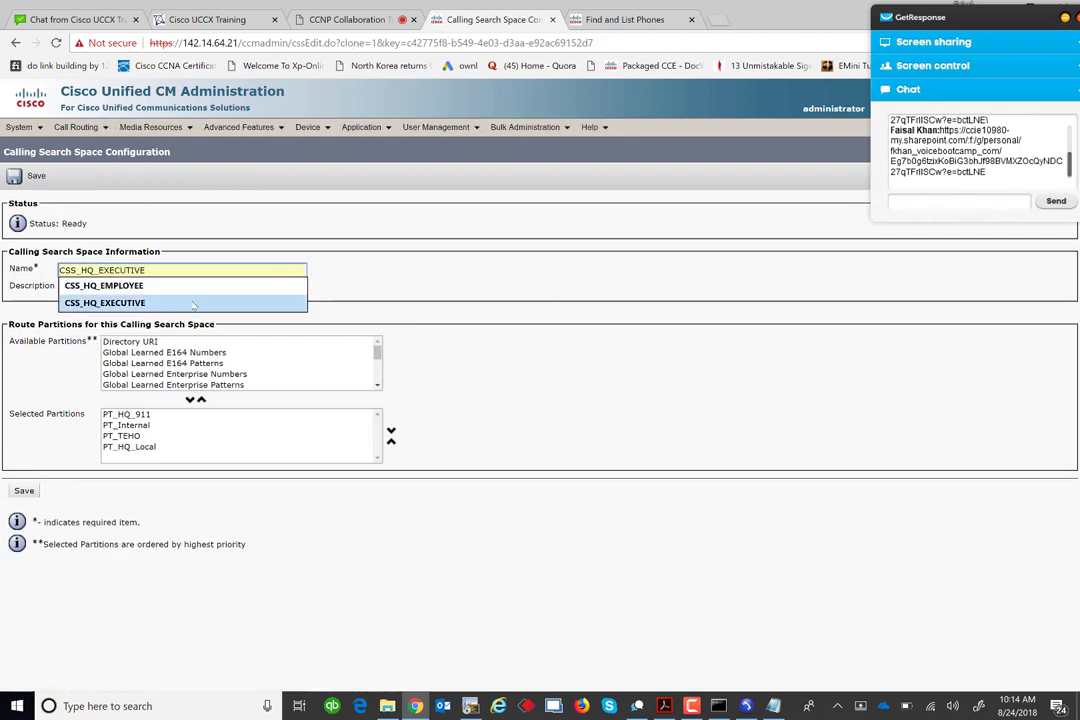
left_click(194, 303)
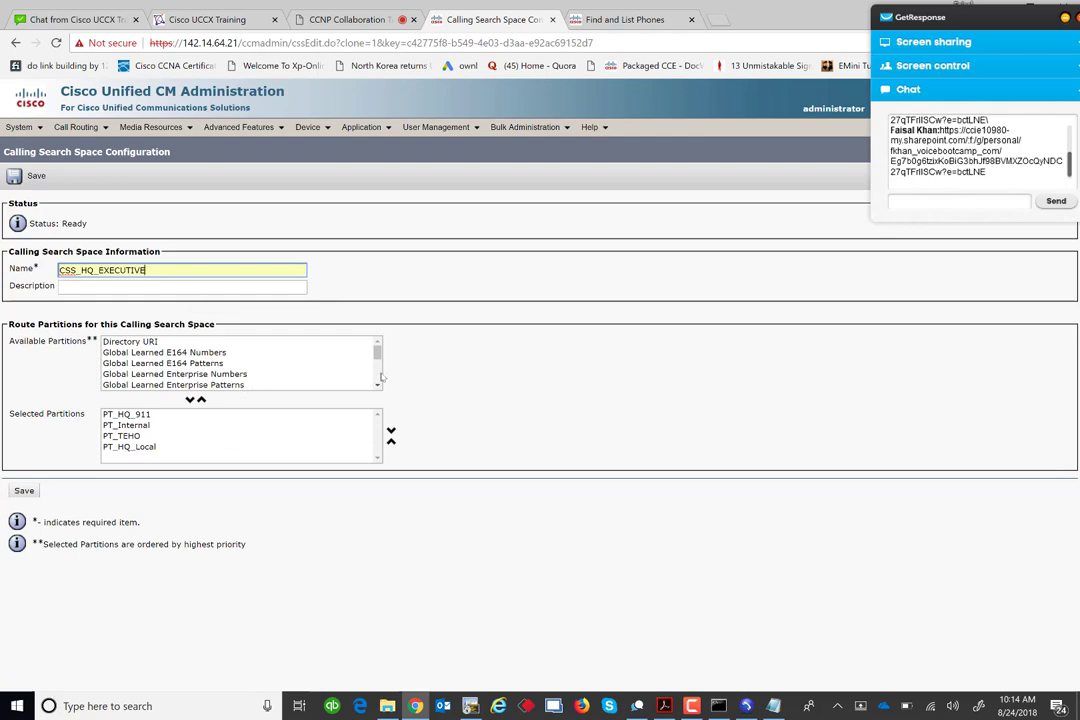
Add PT_HQ_International and PT_HQ_LD to the selected partitions and save the calling search space
scroll(370, 370, "down", 2)
left_click(190, 370)
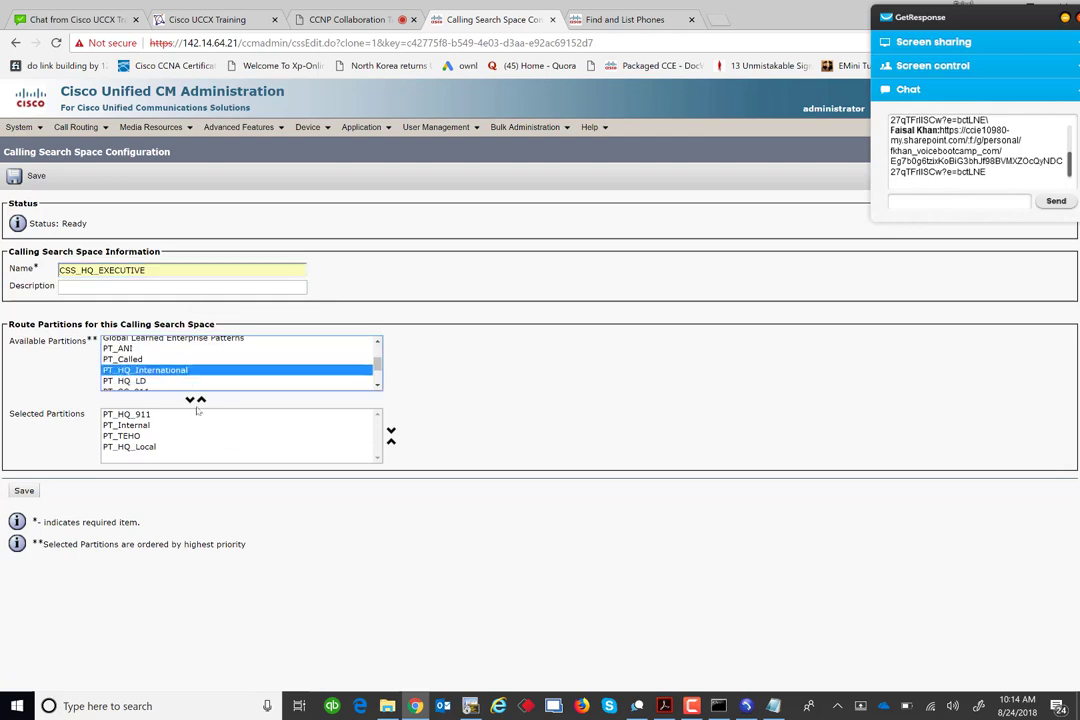
left_click(150, 382, "ctrl")
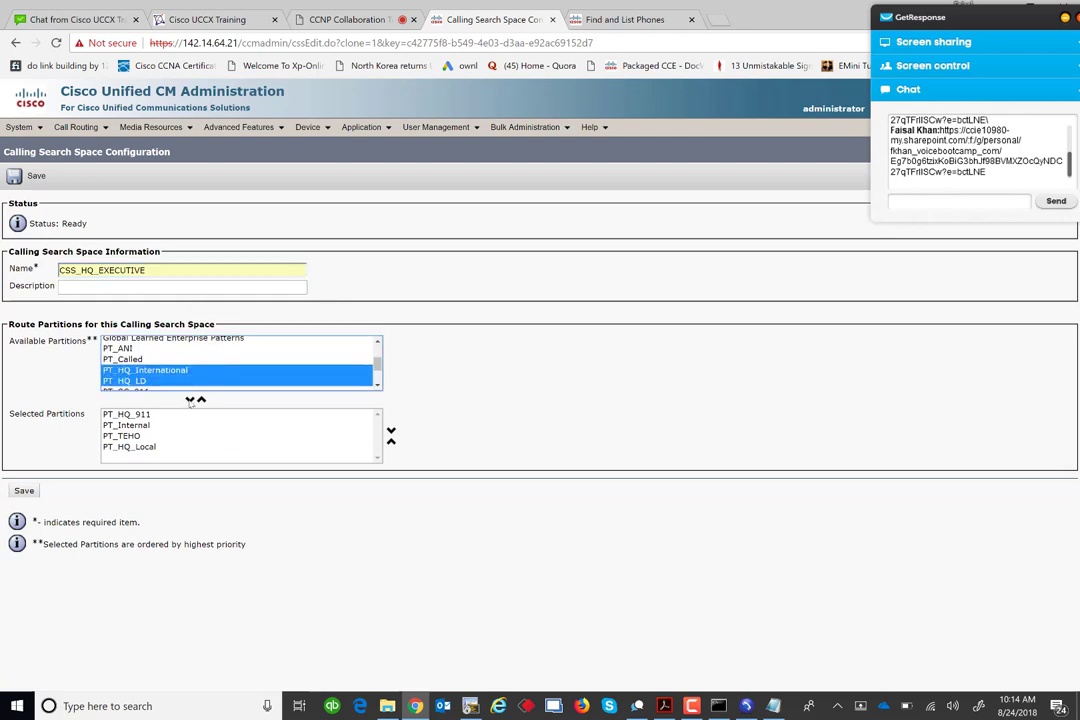
left_click(189, 400)
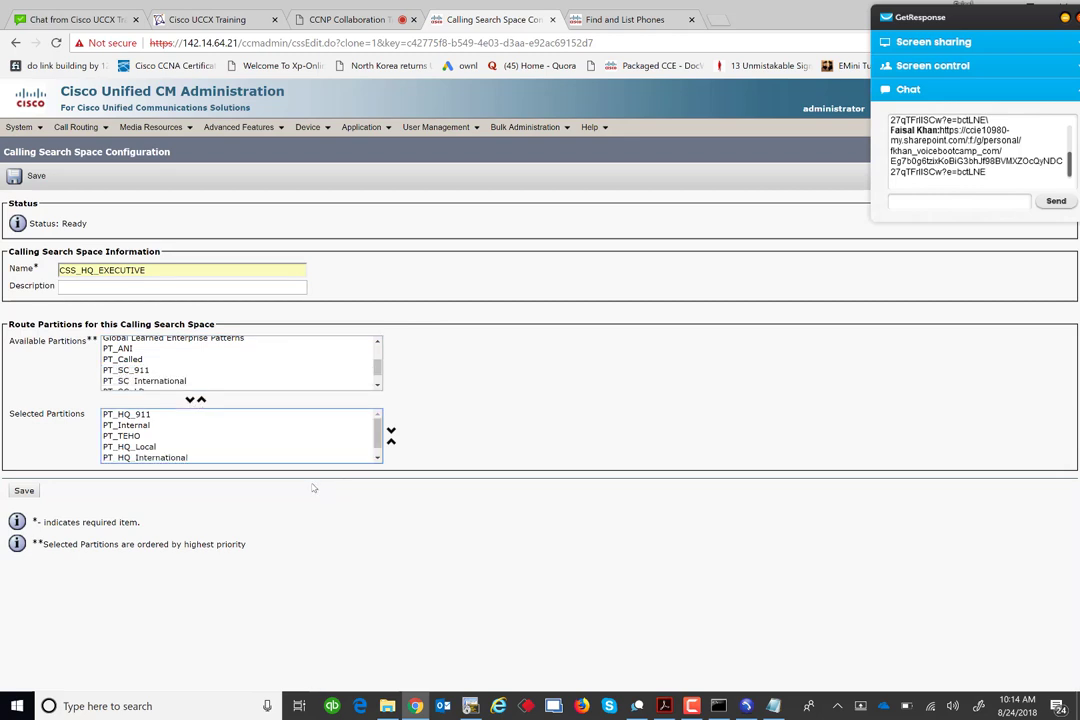
left_click(25, 491)
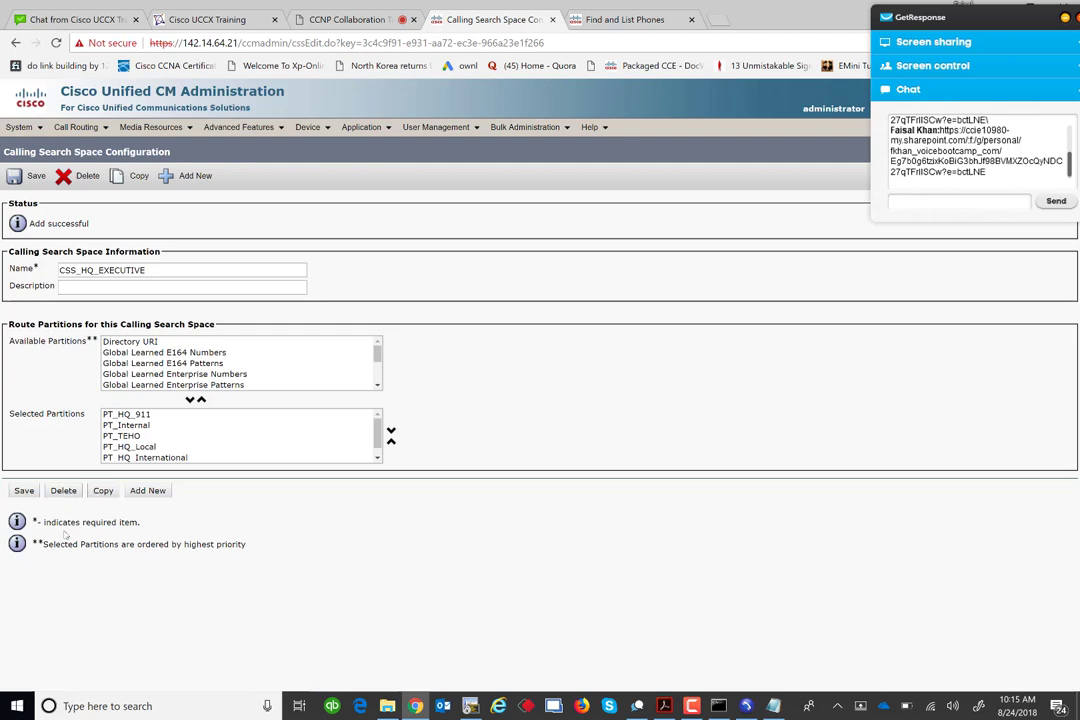
left_click(24, 490)
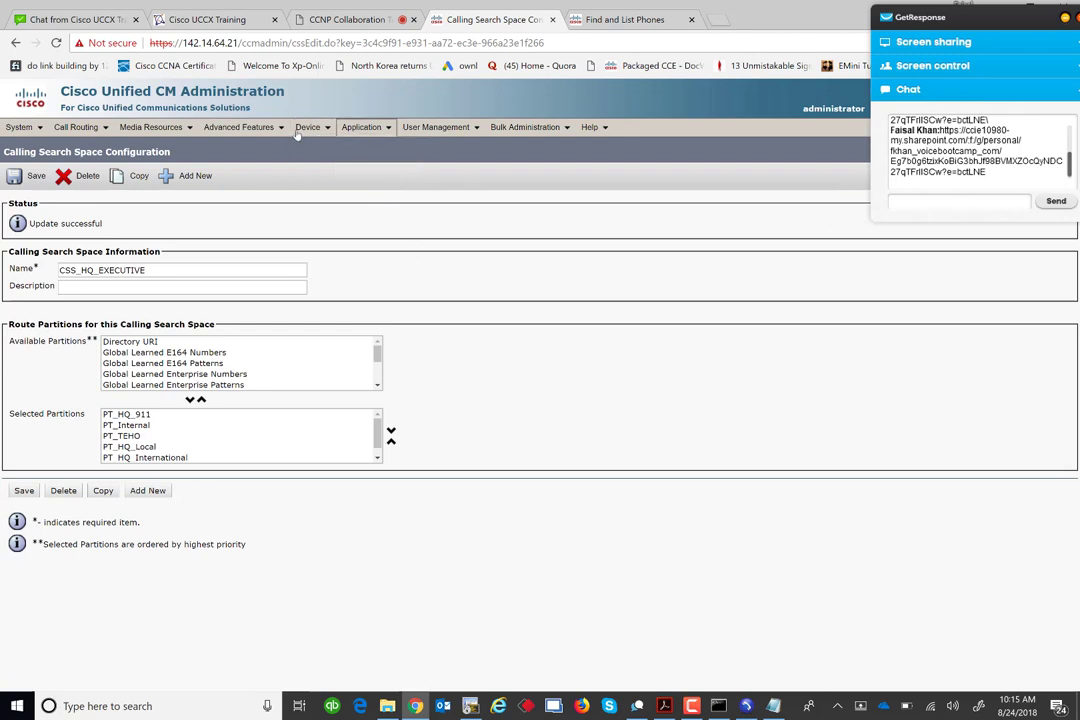
Open phone SEP02004C4F4F14 and change its description from SB Phone1 to 'HQ Phone 2'
mouse_move(307, 127)
left_click(325, 197)
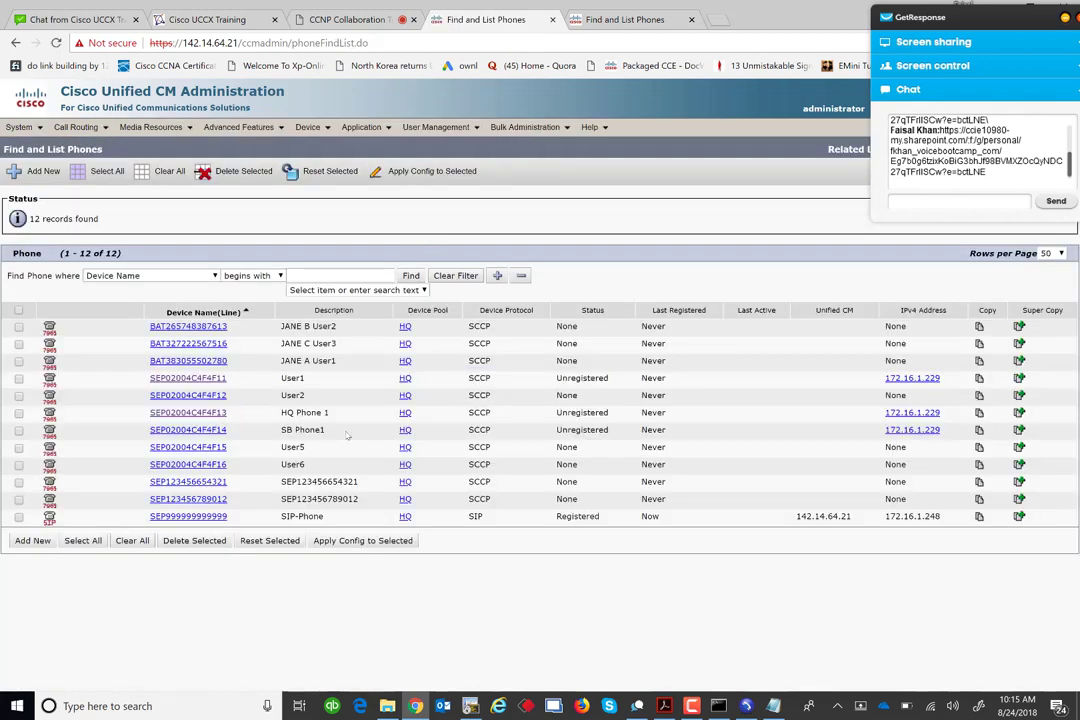
left_click(187, 431)
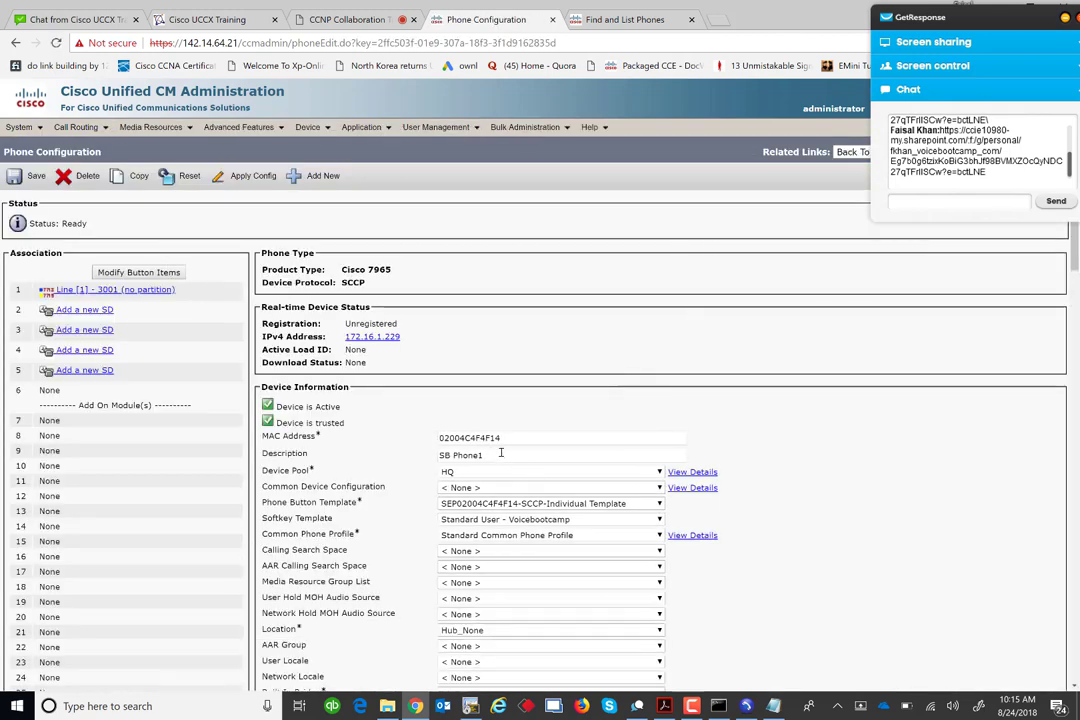
left_click(501, 452)
key("ctrl+a")
type("HQ PHo")
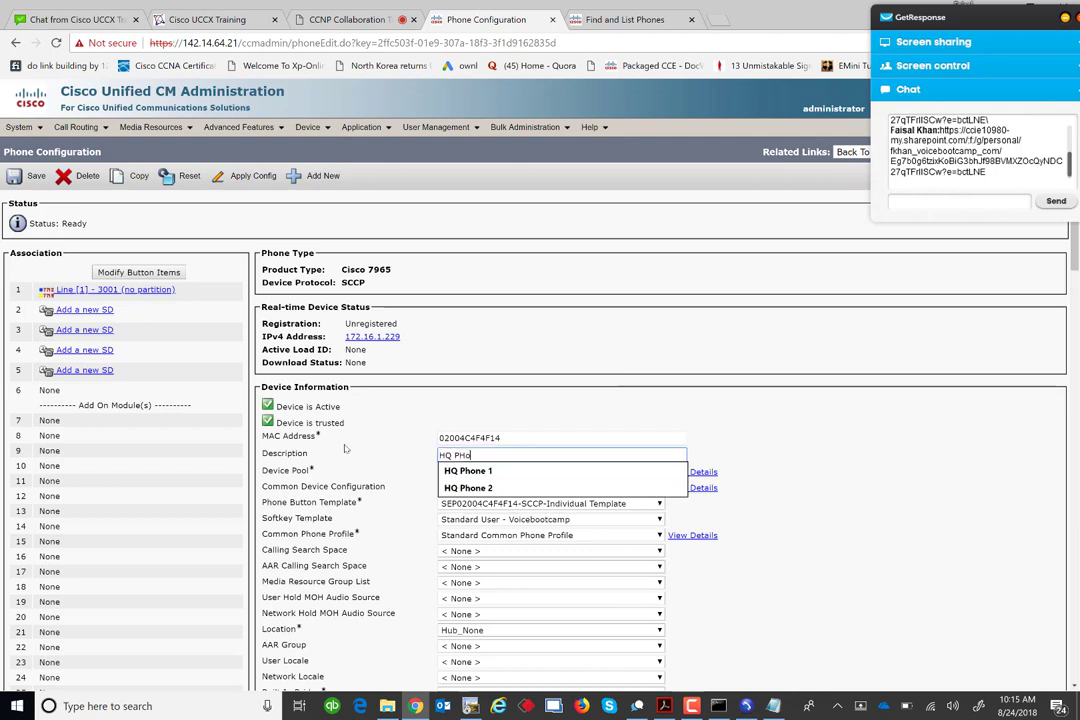
type("hone 2")
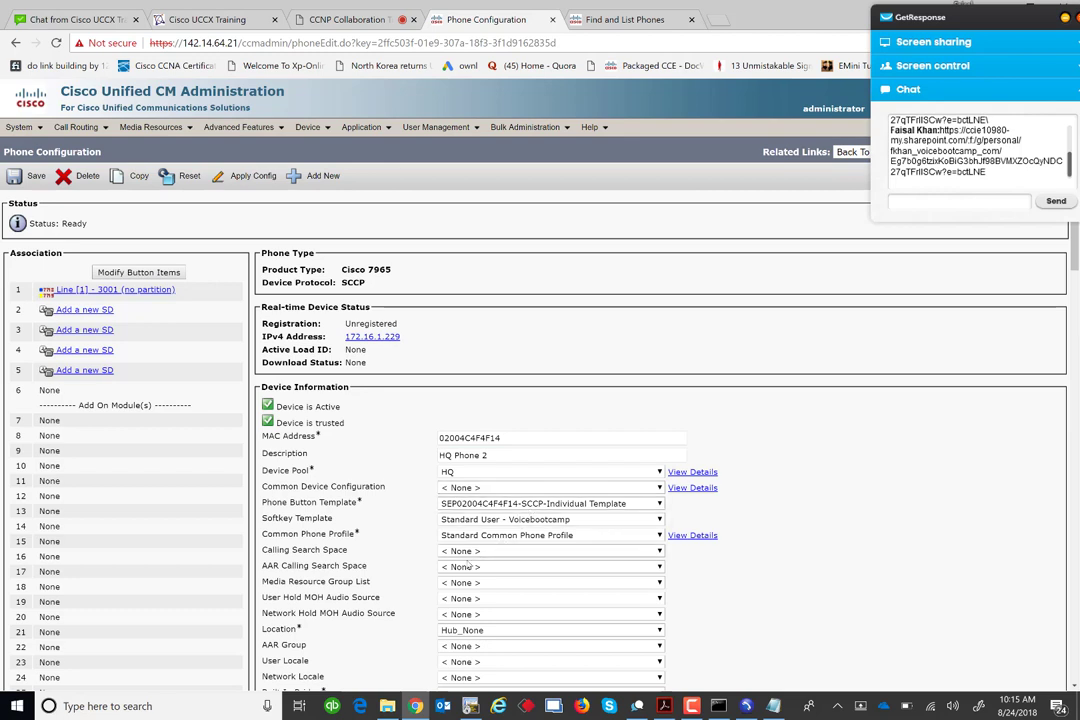
Assign calling search space CSS_HQ_EXECUTIVE to the phone and save it
left_click(451, 551)
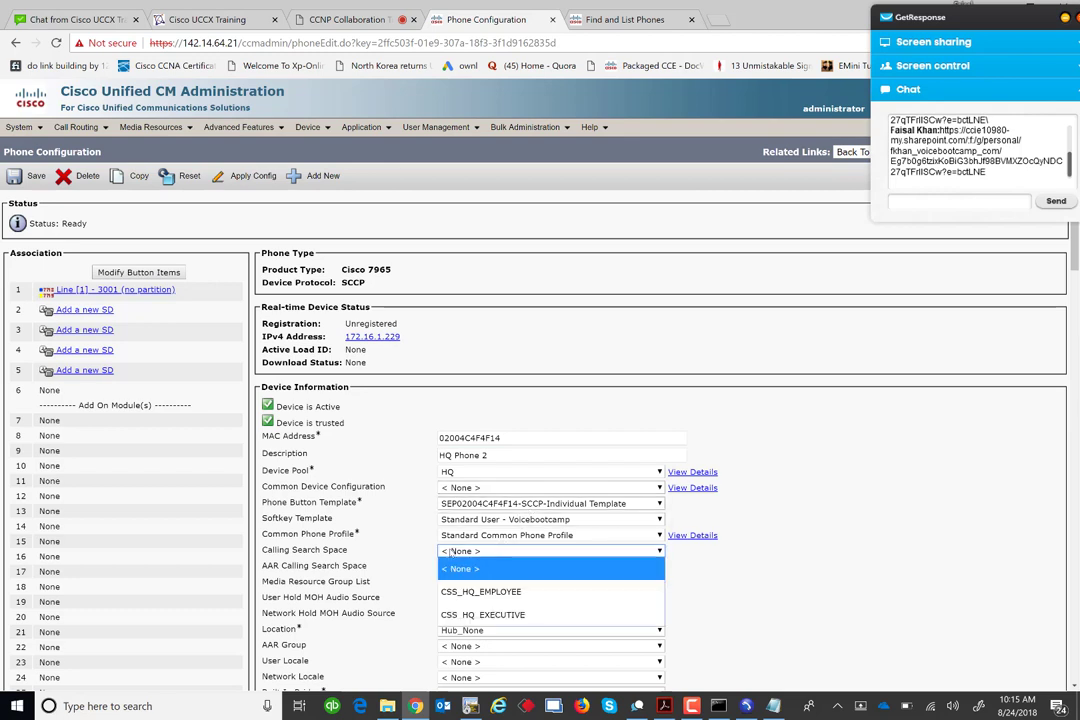
left_click(482, 616)
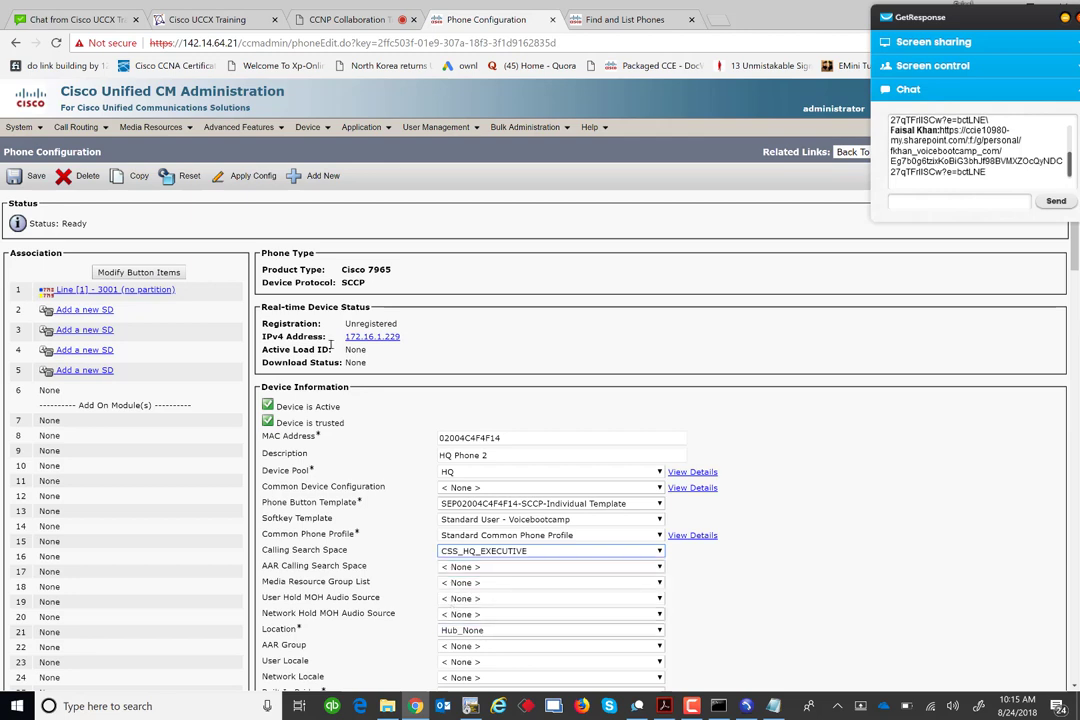
left_click(30, 175)
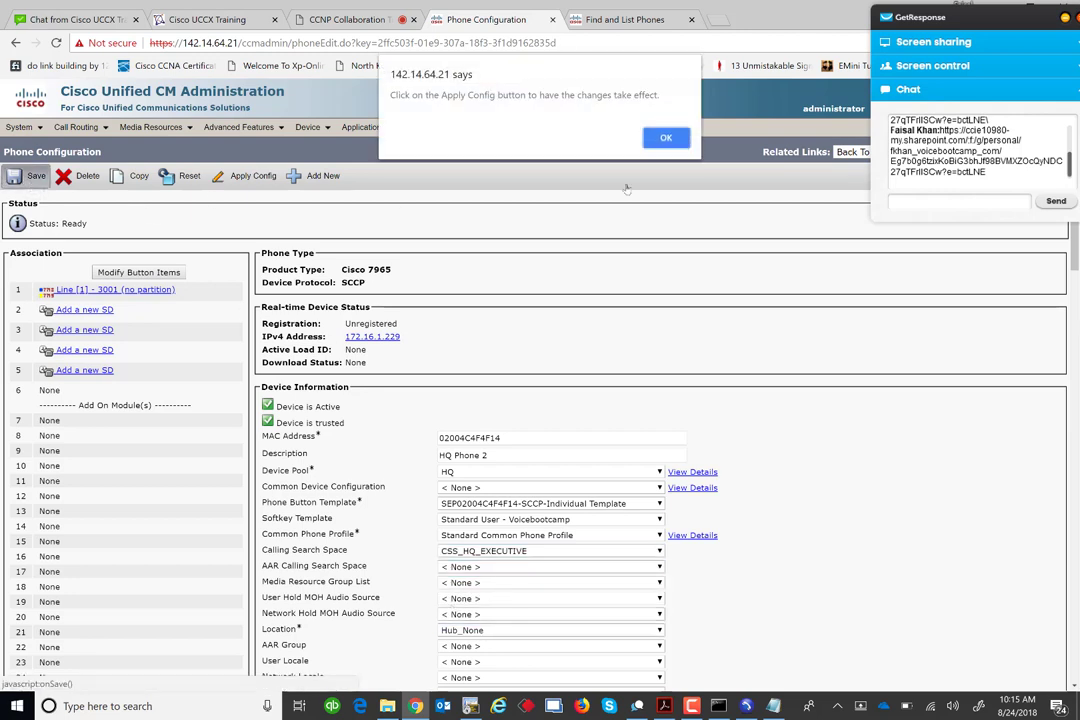
left_click(666, 138)
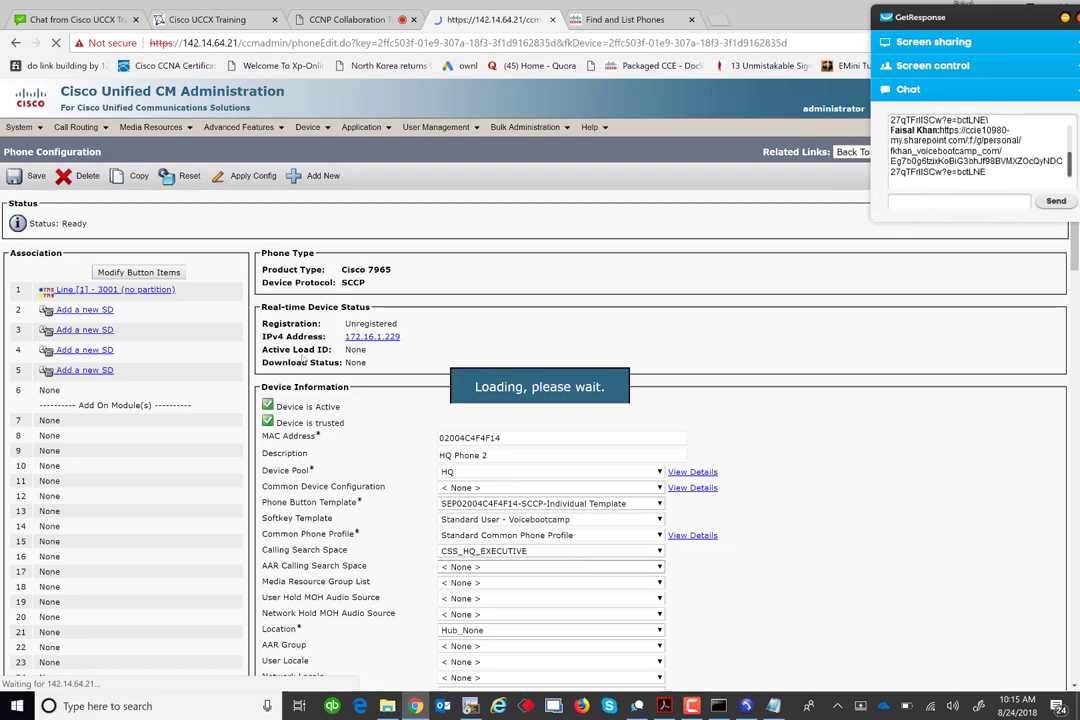
Change line 3001's directory number to 2002 and its alerting name to 'HQ Phone 2'
left_click(112, 290)
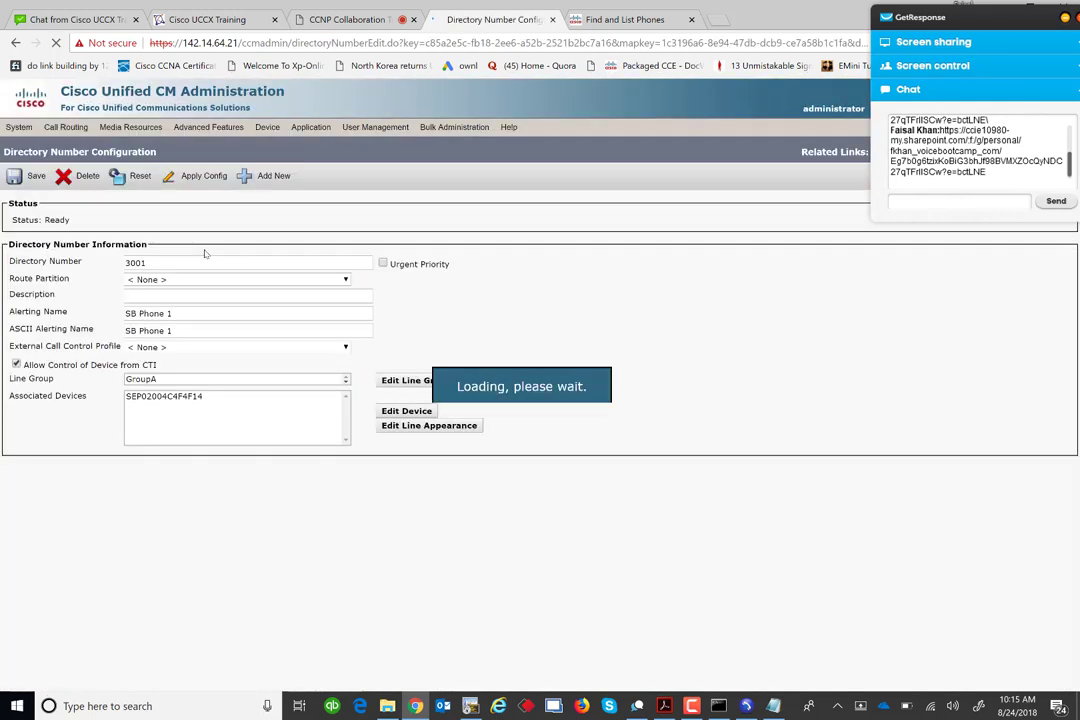
type("2002")
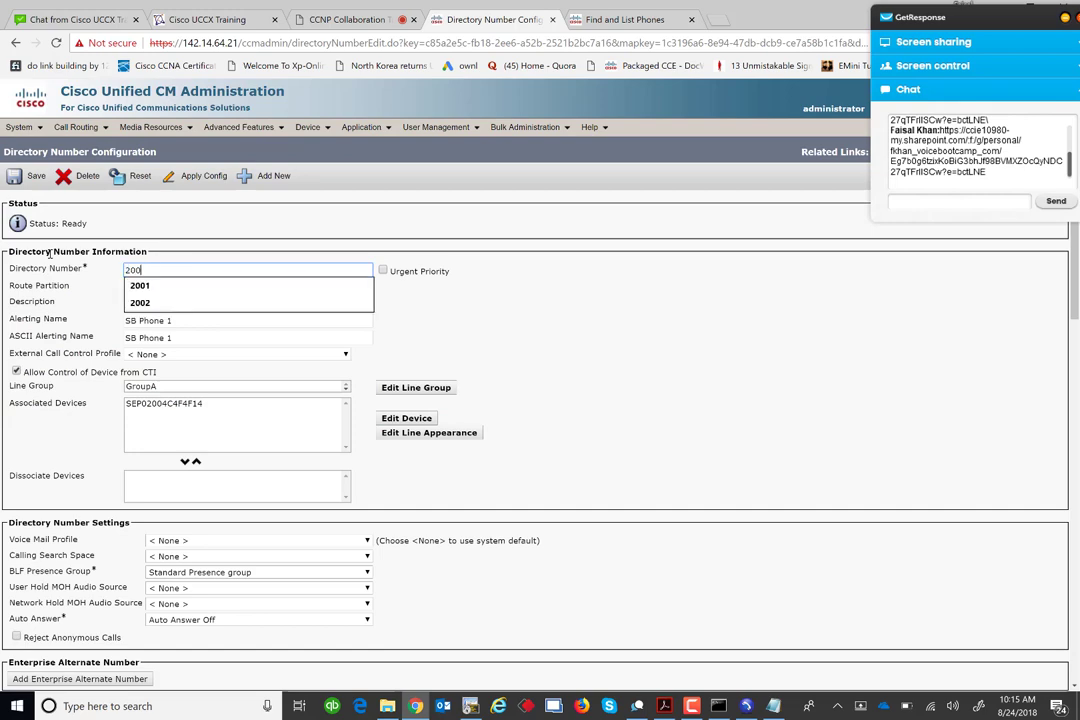
left_click(640, 442)
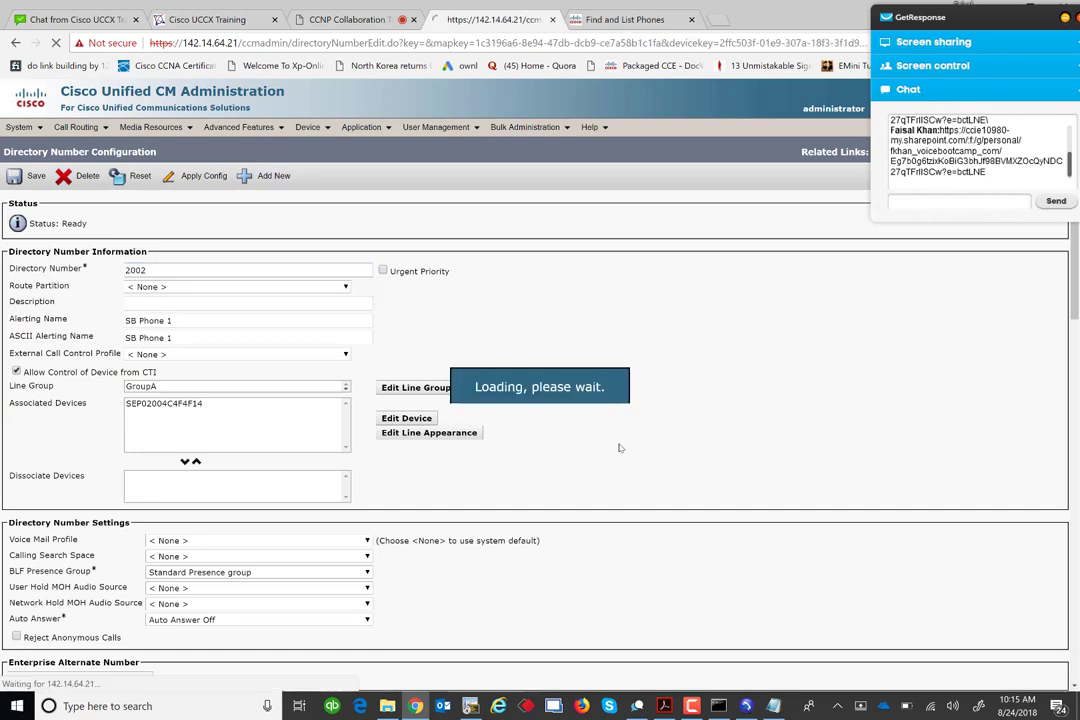
left_click(172, 321)
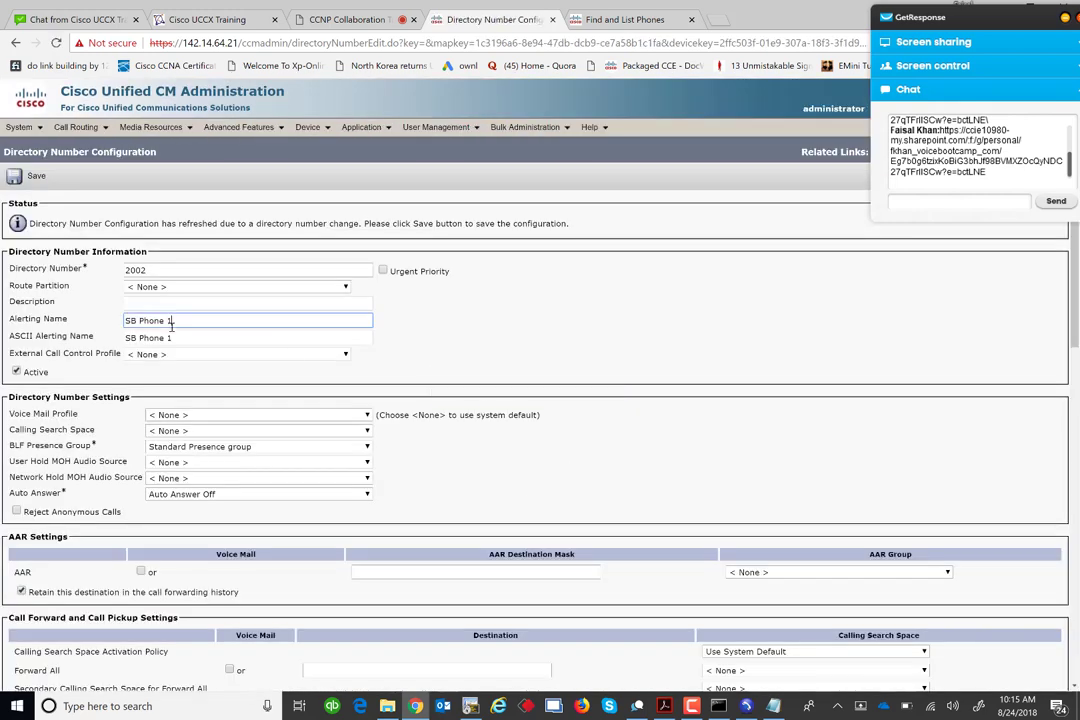
key("BackSpace")
key("BackSpace")
key("BackSpace")
key("BackSpace")
key("BackSpace")
key("BackSpace")
key("BackSpace")
key("BackSpace")
key("BackSpace")
key("BackSpace")
type("HQ Pho")
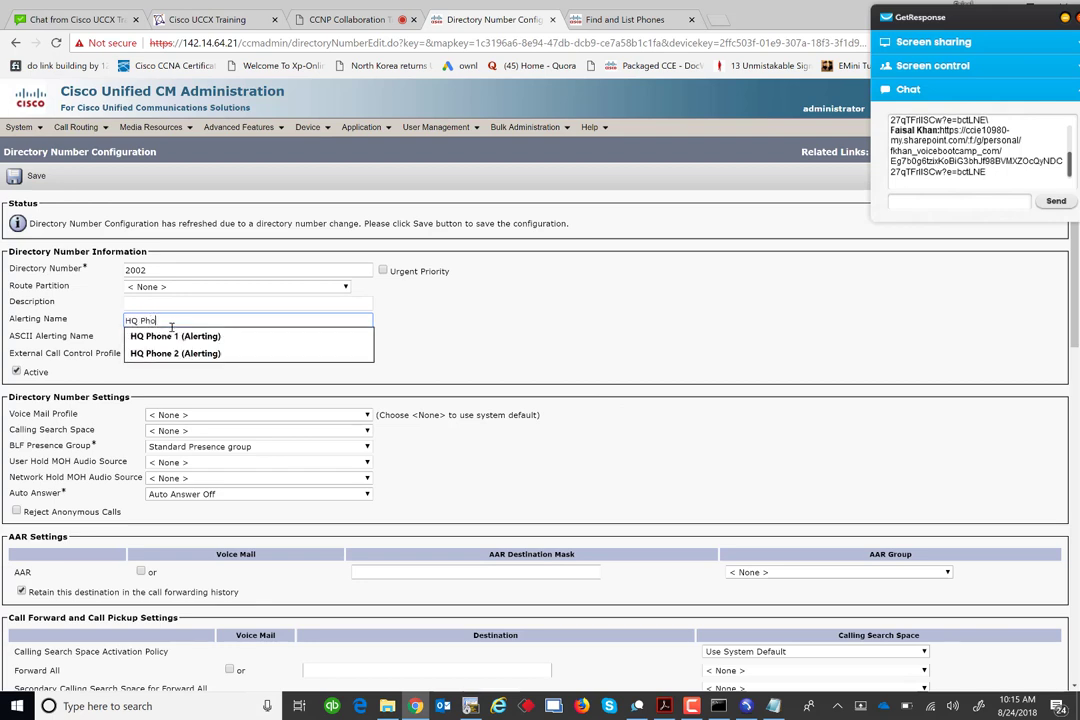
type("ne 2")
key("Tab")
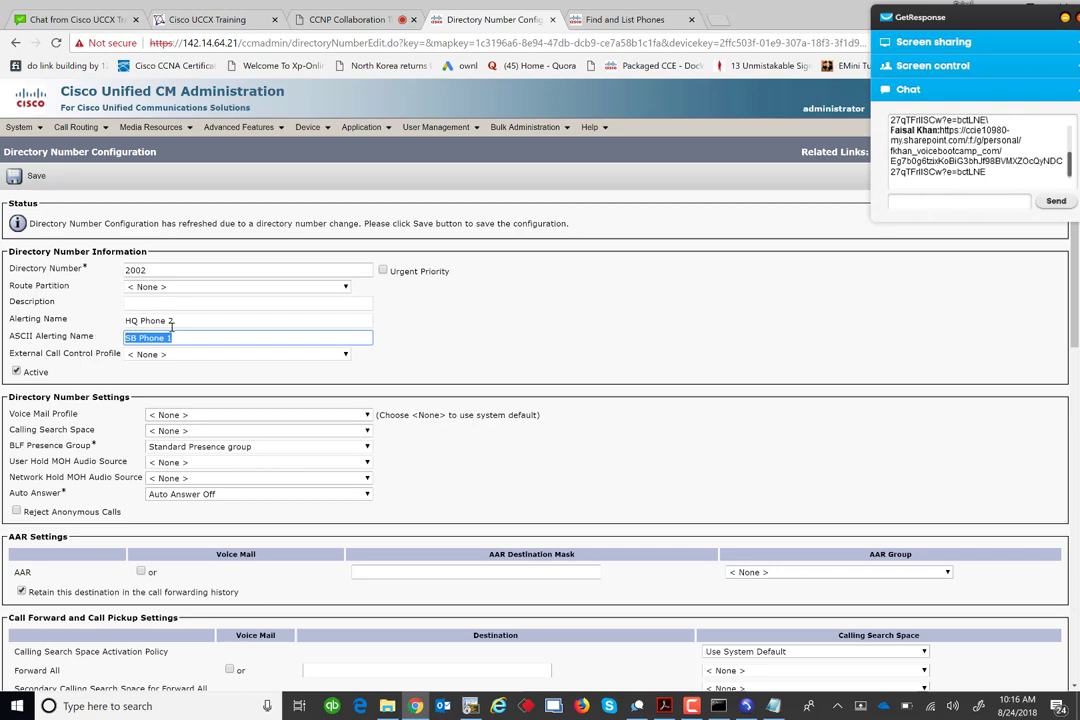
type("HQ Phone 2")
Set the Display and ASCII Display caller ID values to 'HQ Phone 2'
scroll(551, 420, "down", 3)
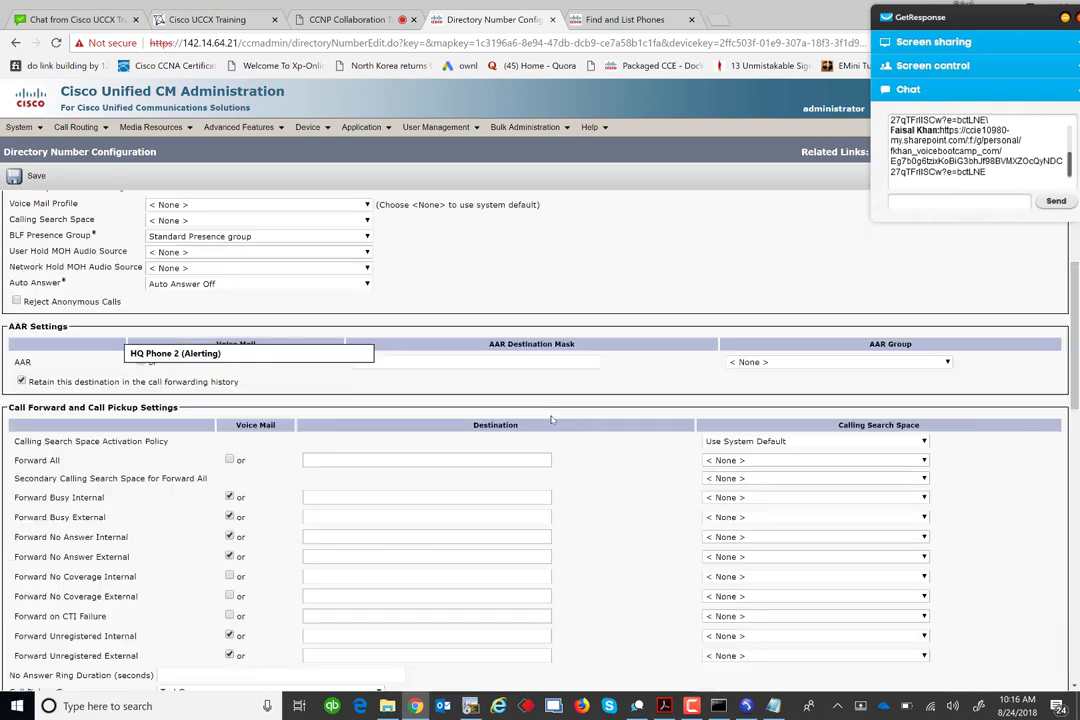
scroll(551, 420, "down", 3)
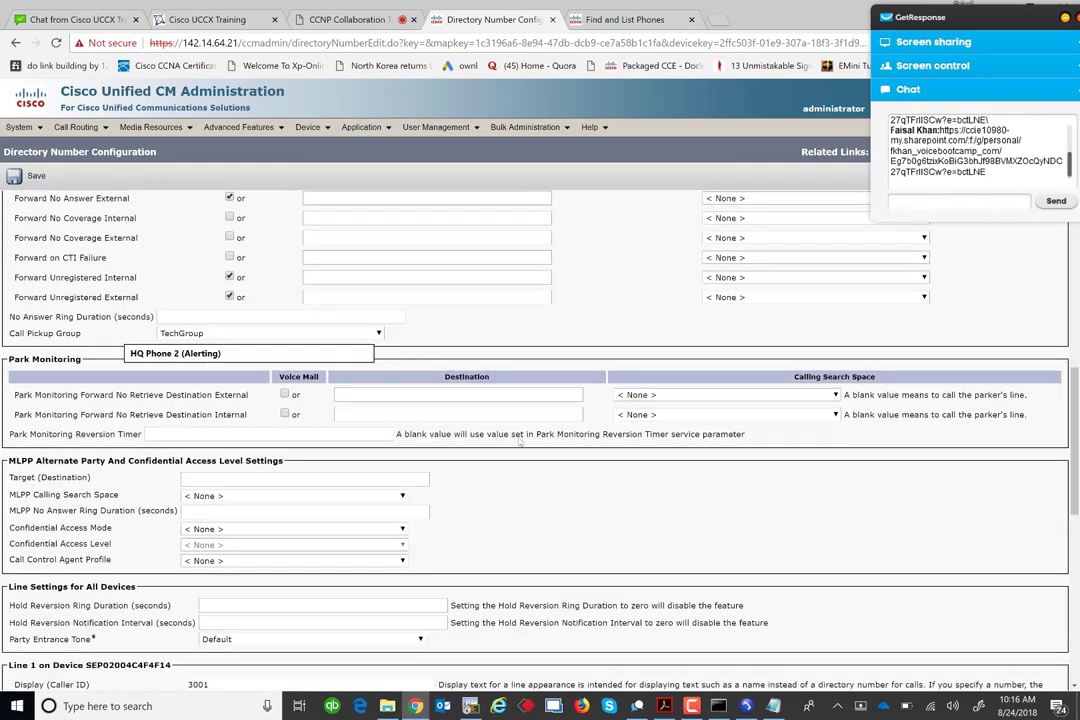
scroll(519, 442, "down", 3)
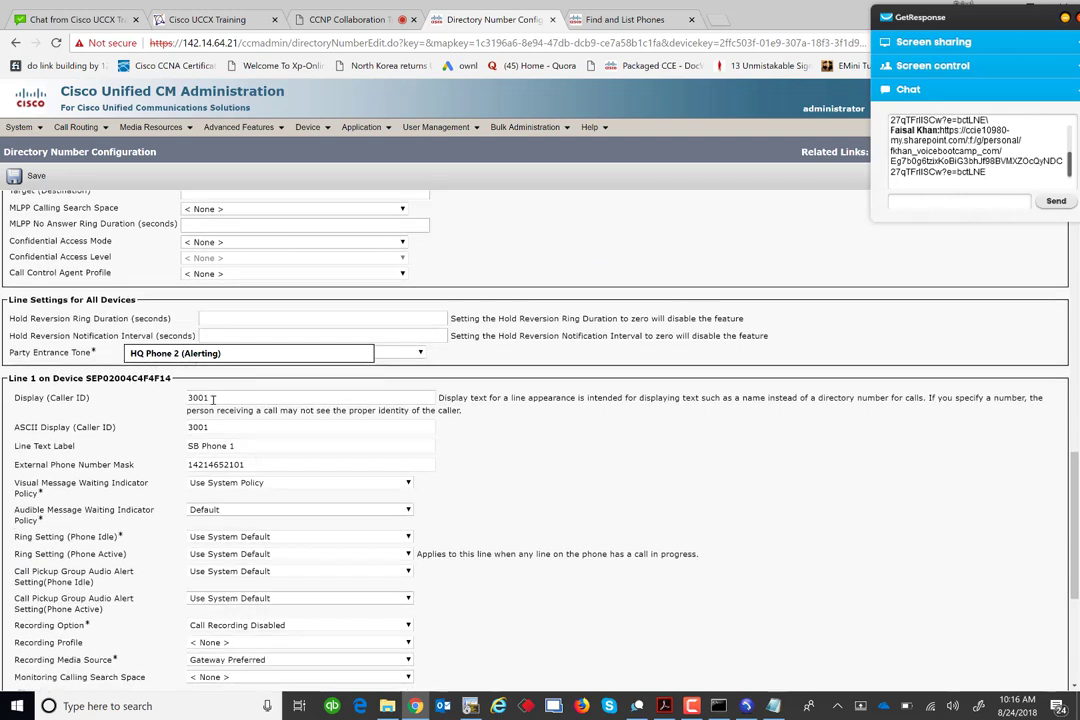
double_click(212, 399)
key("BackSpace")
type("2002")
key("Tab")
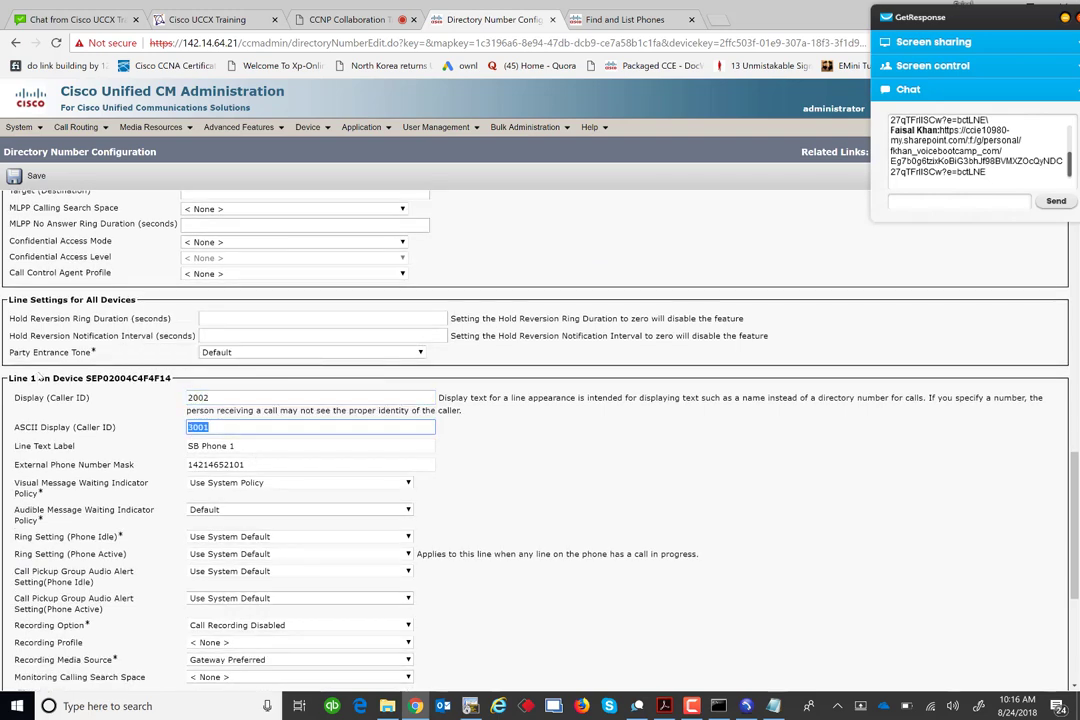
type("2002")
key("Tab")
key("shift+Tab")
key("shift+Tab")
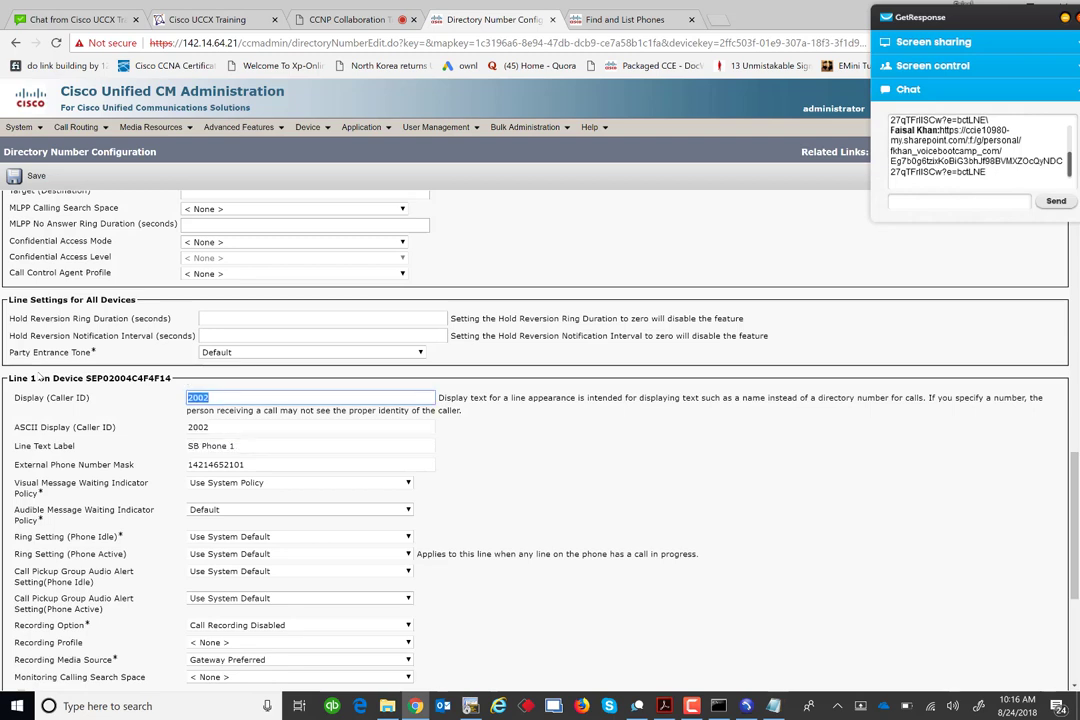
type("HQ Phone 2")
key("Tab")
type("HQ Phone 2")
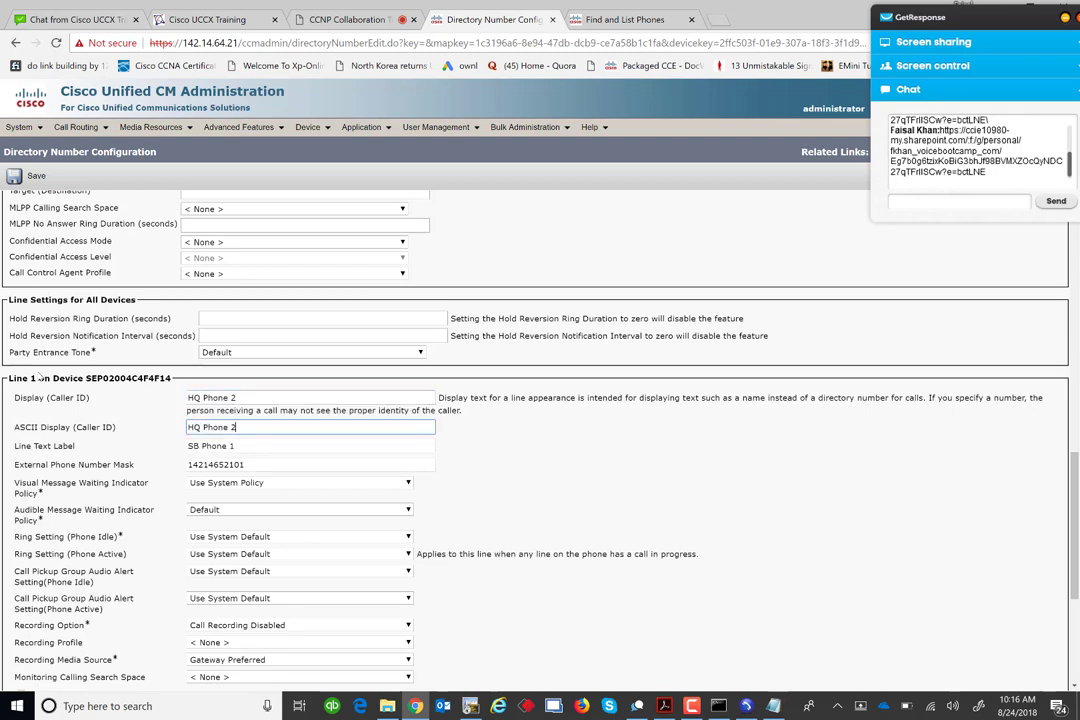
key("Tab")
Set line text label 2002 and external phone number mask 14082042XXX, then save
key("BackSpace")
type("2002")
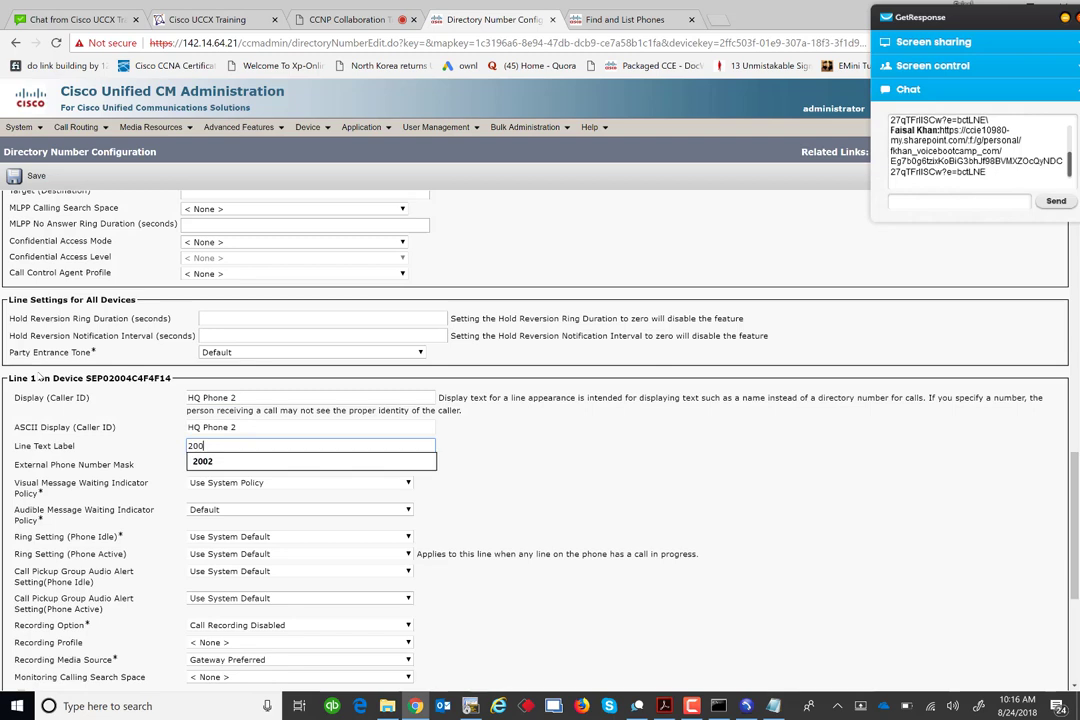
key("Tab")
type("14082")
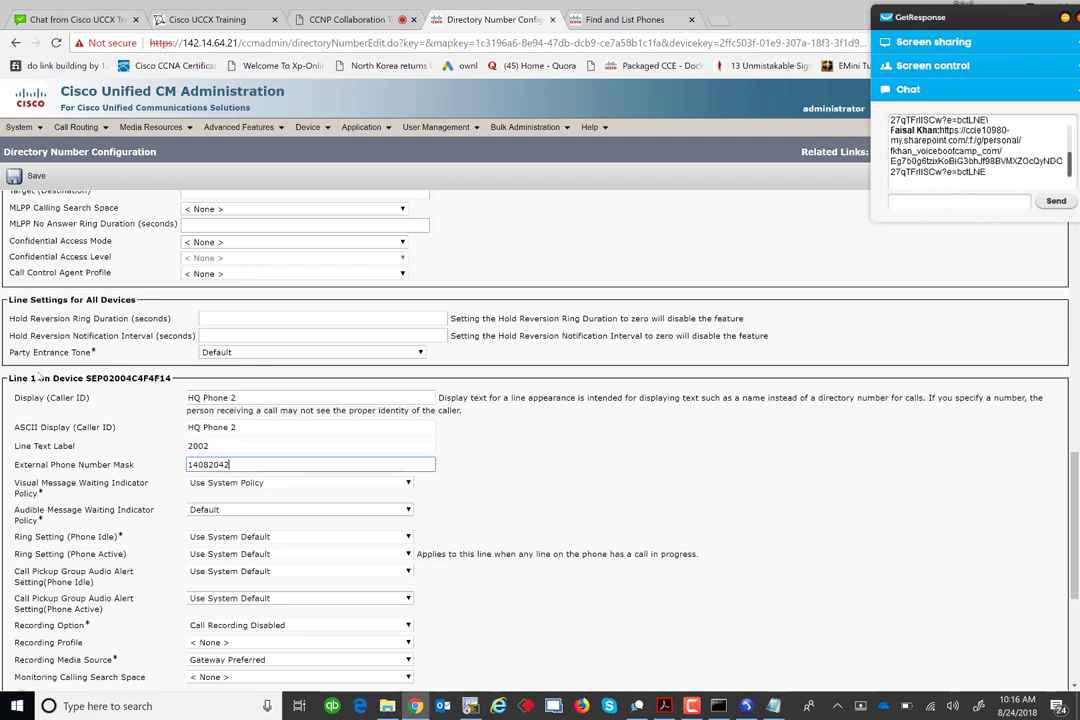
type("042XXX")
key("Tab")
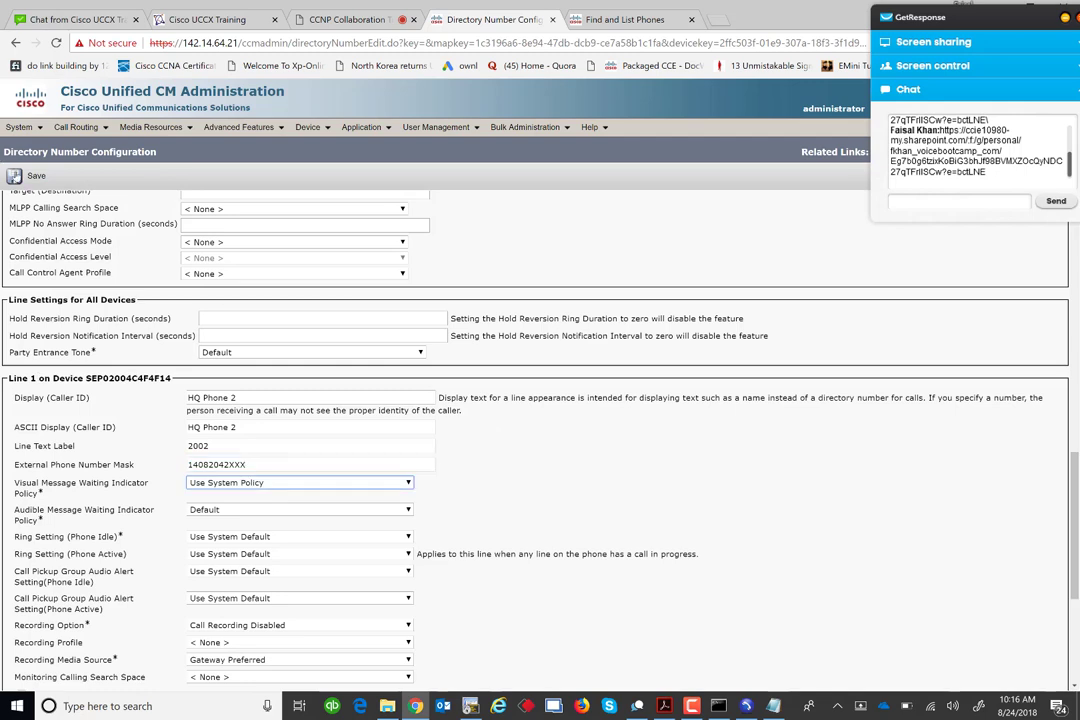
left_click(15, 177)
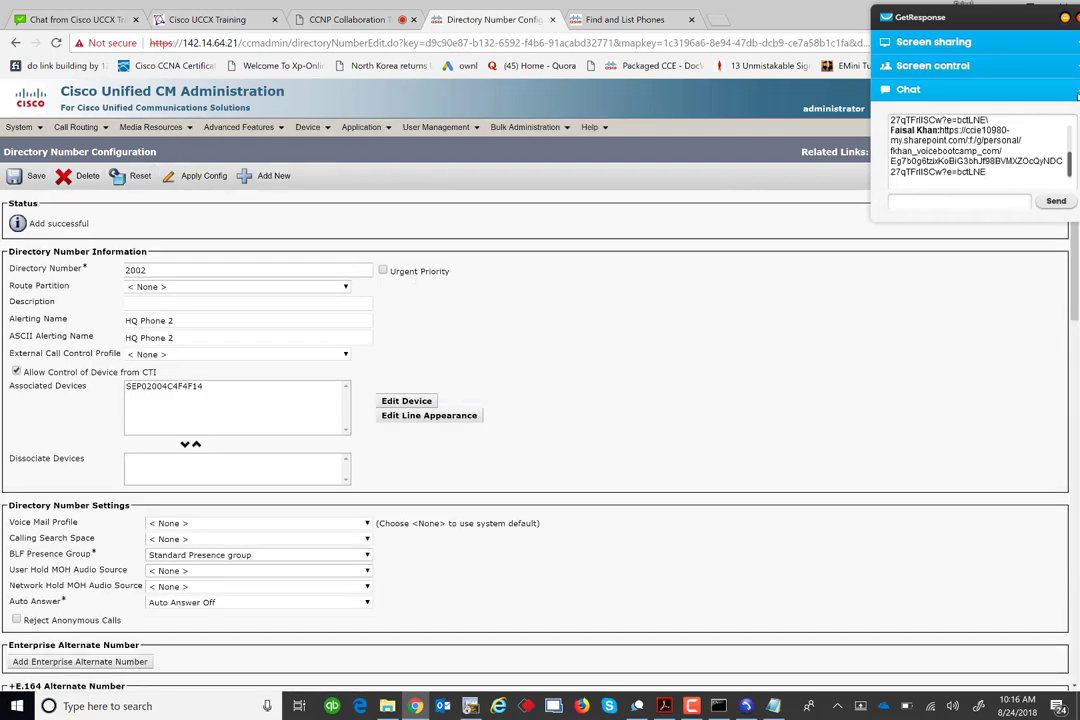
Open HQ Phone 2's device configuration from the line, then go back to the phone list
left_click(1077, 92)
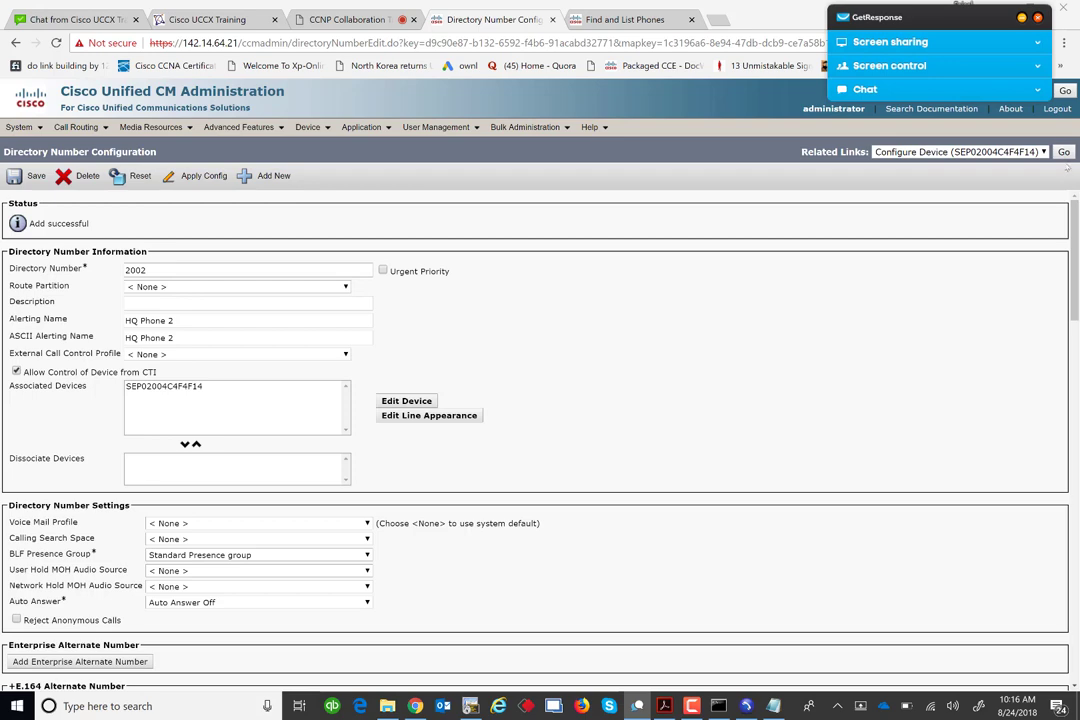
left_click(1064, 152)
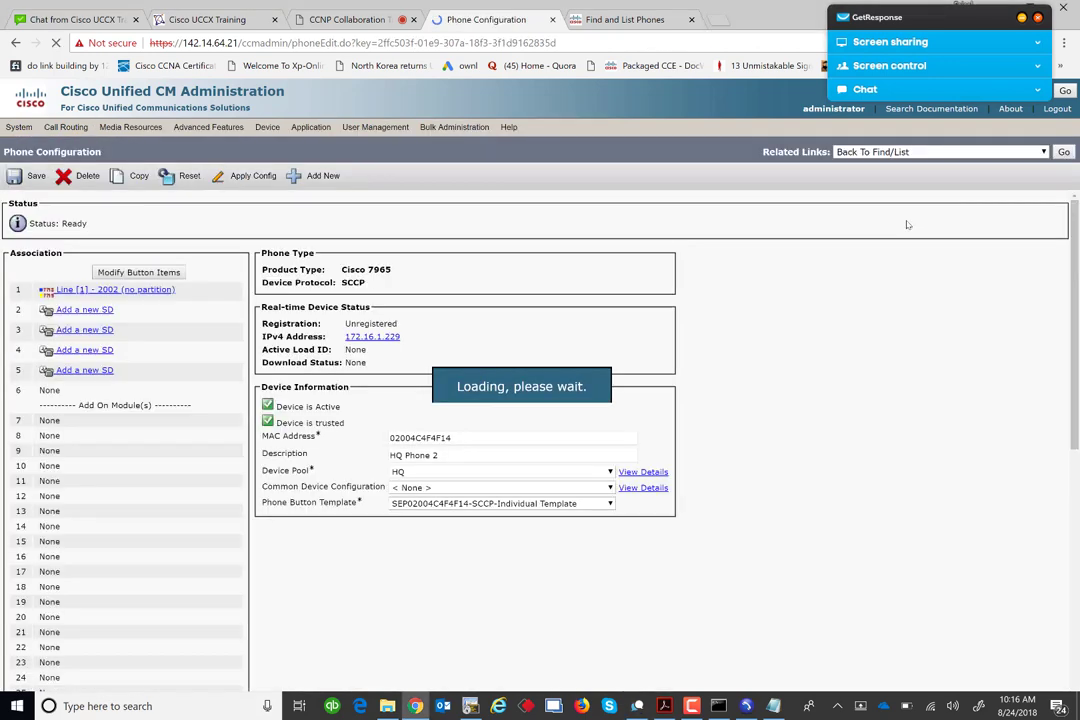
left_click(1064, 152)
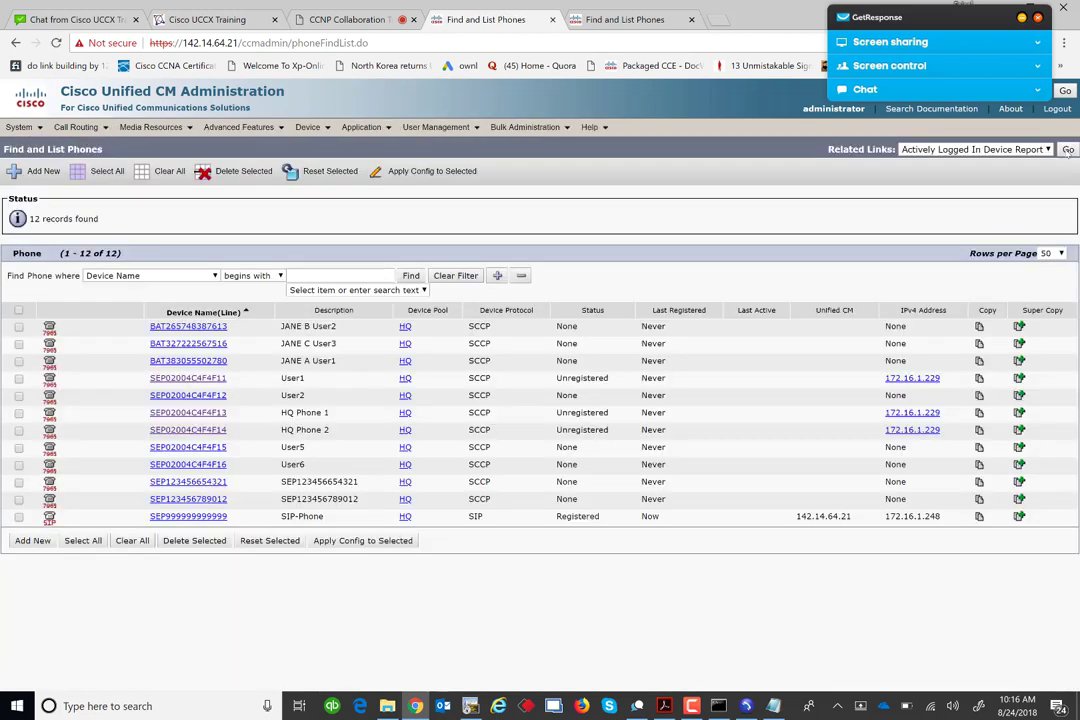
Open HQ Phone 1's line 2001 and save it in route partition PT_Internal
left_click(192, 412)
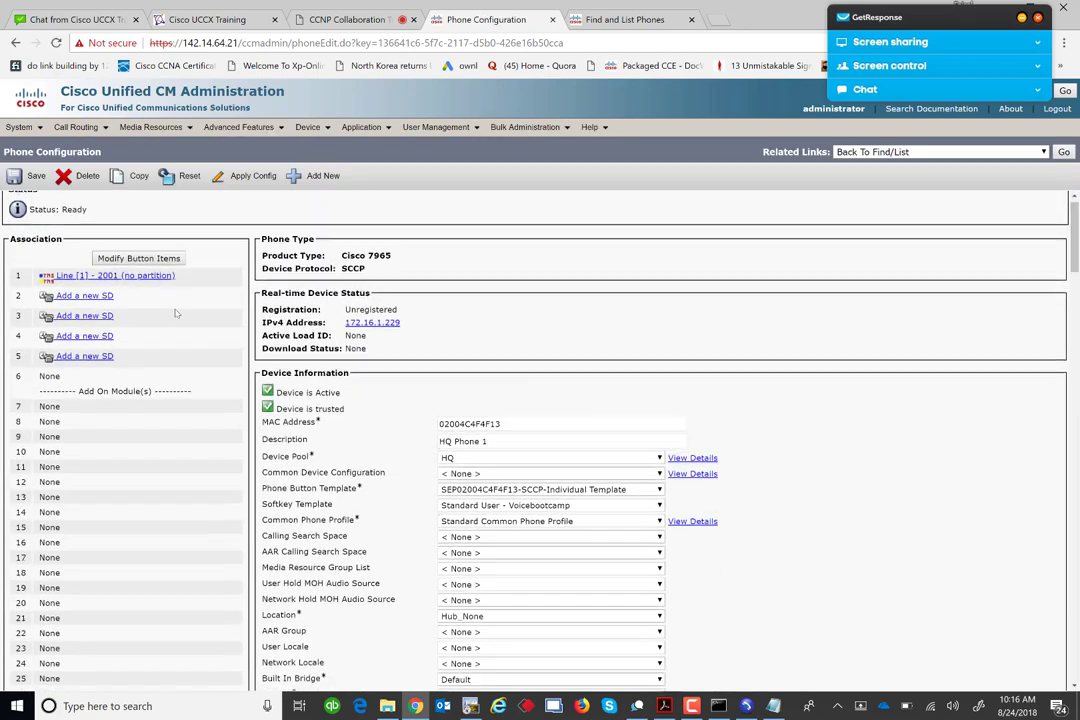
left_click(113, 289)
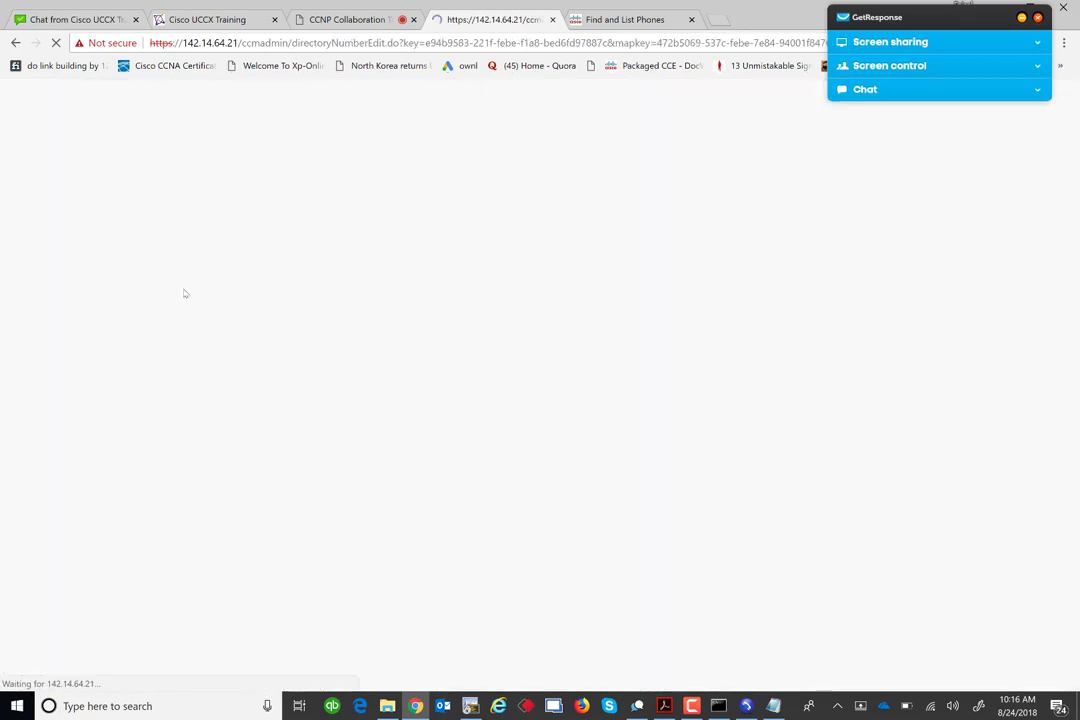
left_click(200, 287)
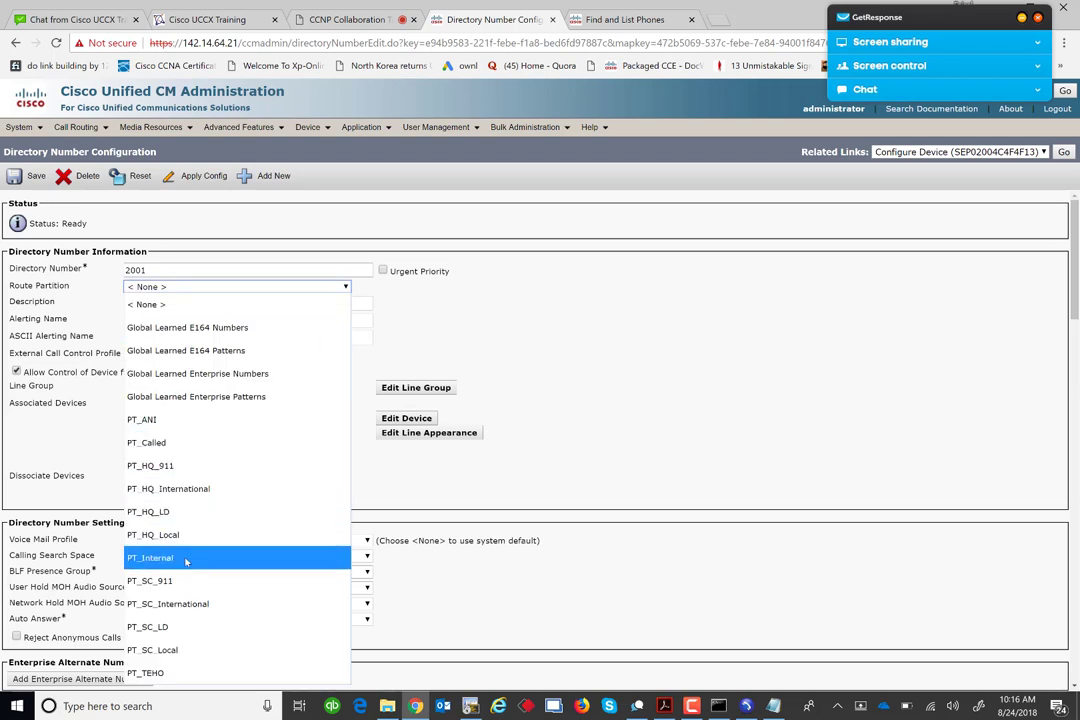
left_click(185, 559)
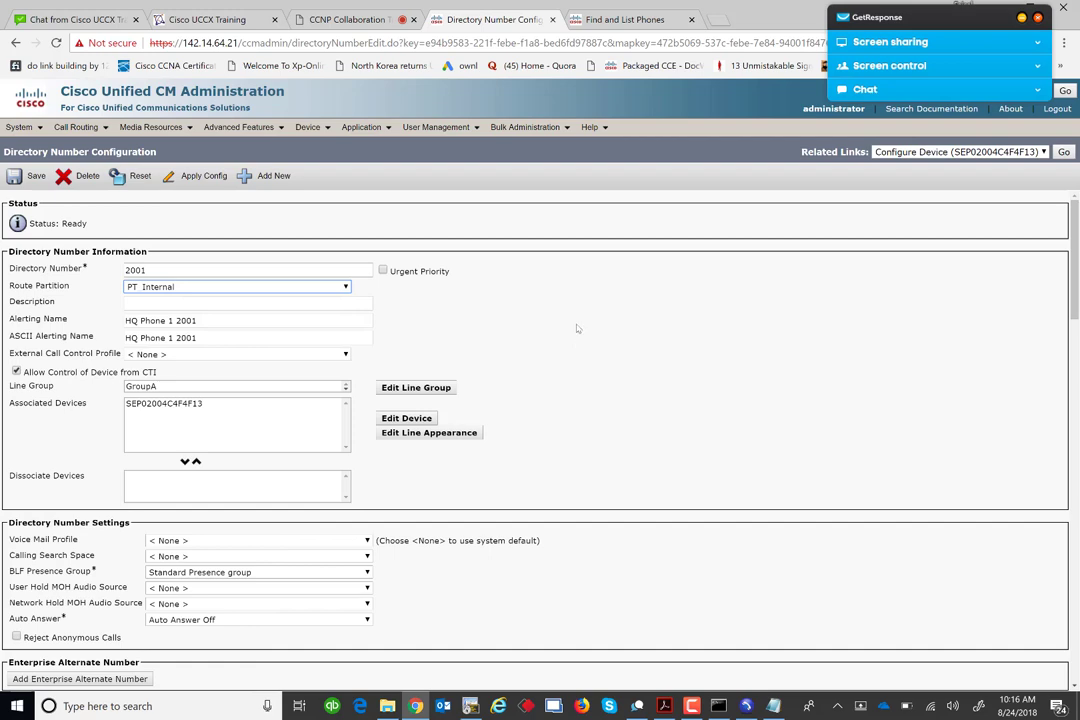
left_click(24, 177)
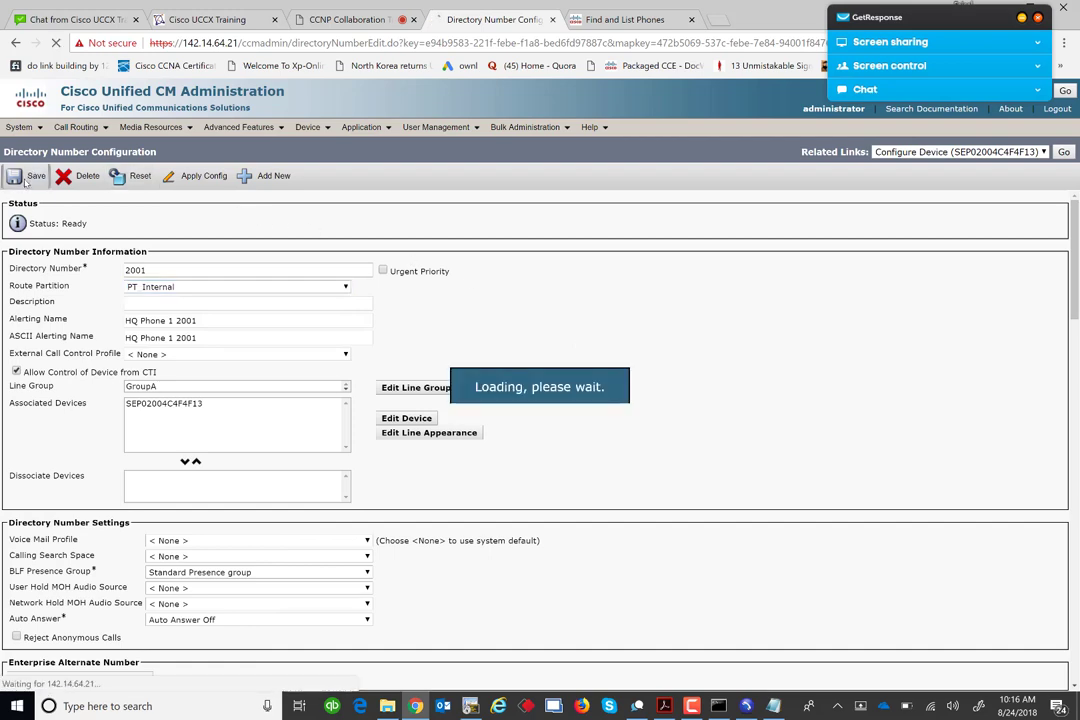
Save HQ Phone 1's configuration, then reselect PT_Internal for line 2001
left_click(1063, 152)
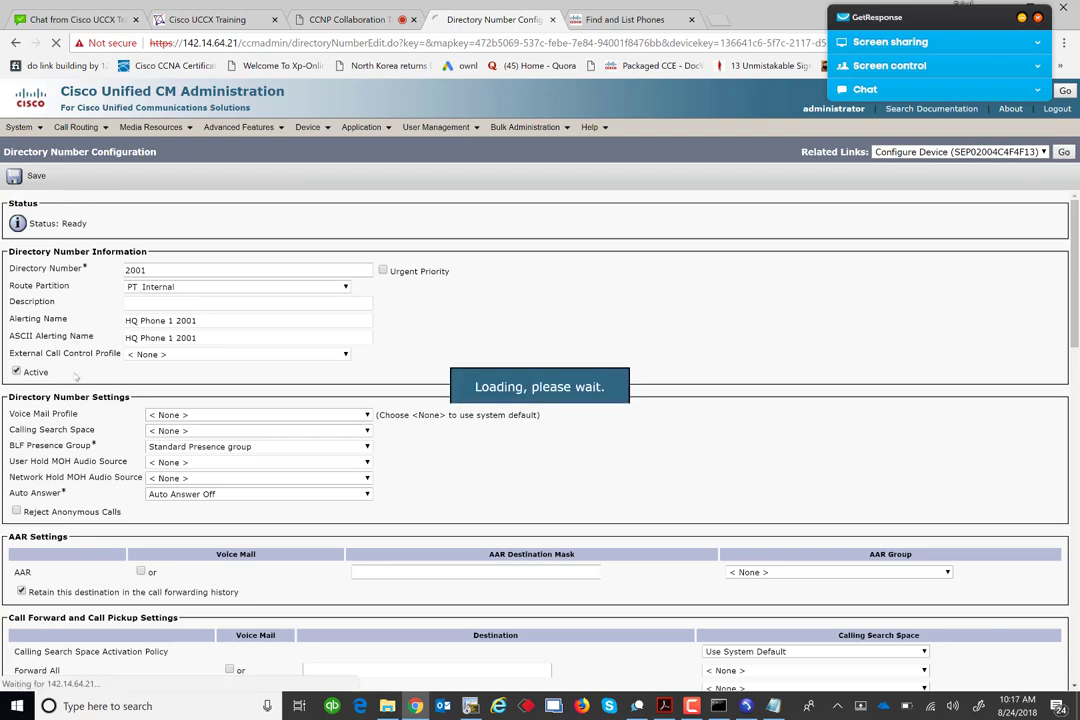
left_click(26, 176)
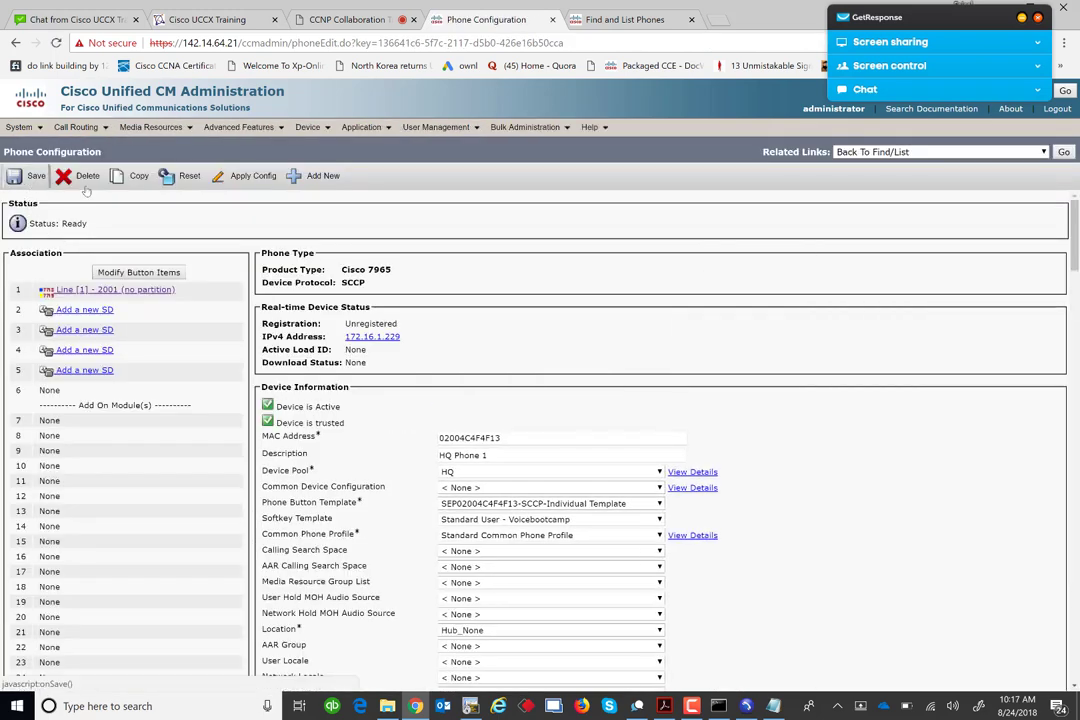
left_click(667, 138)
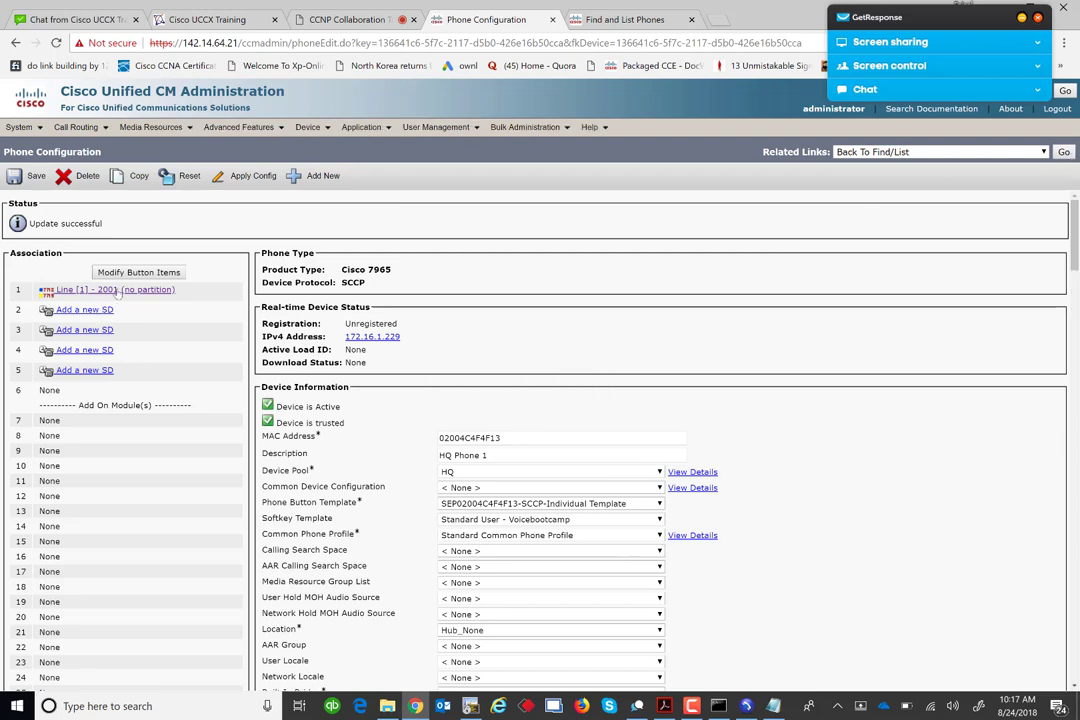
left_click(105, 289)
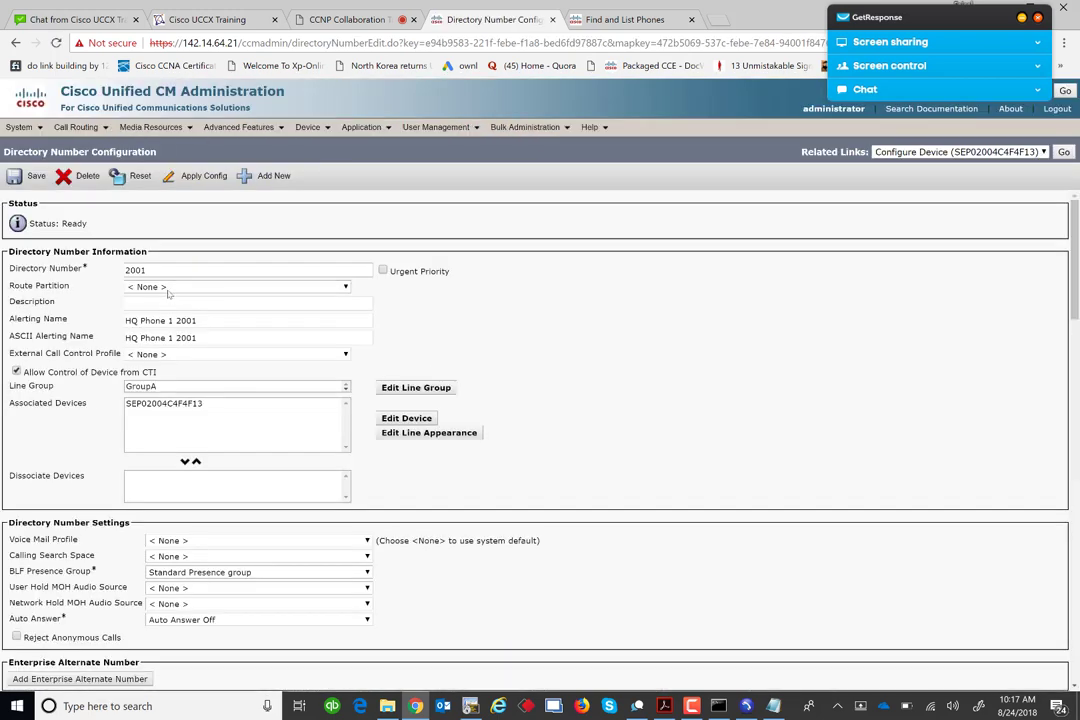
left_click(165, 287)
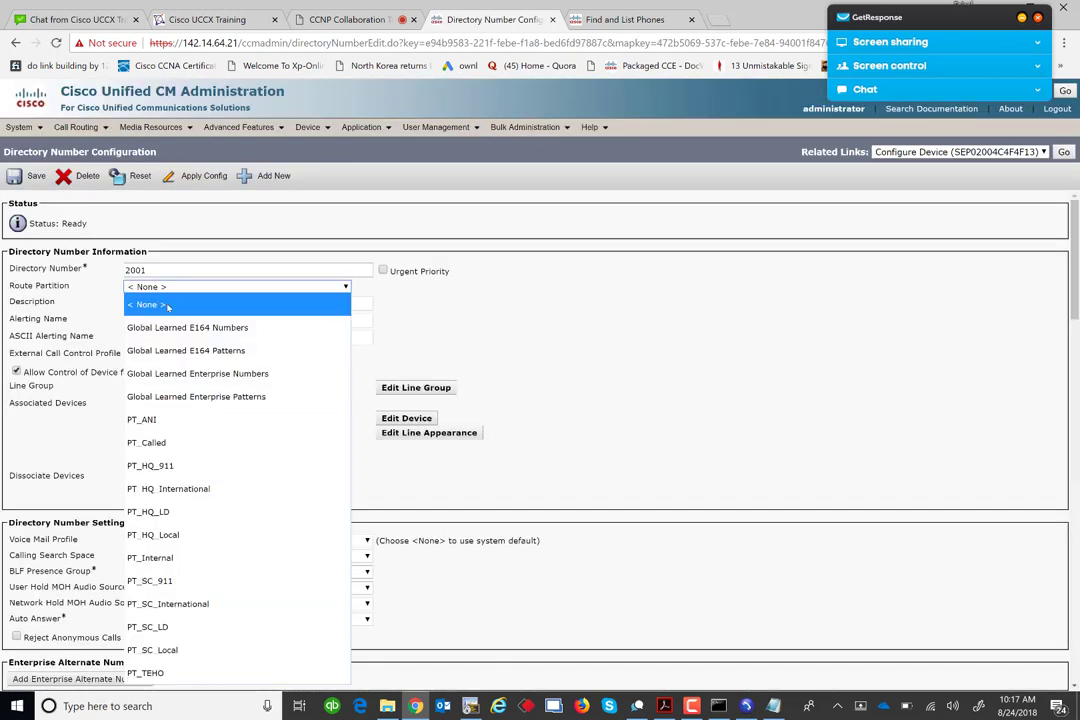
left_click(185, 557)
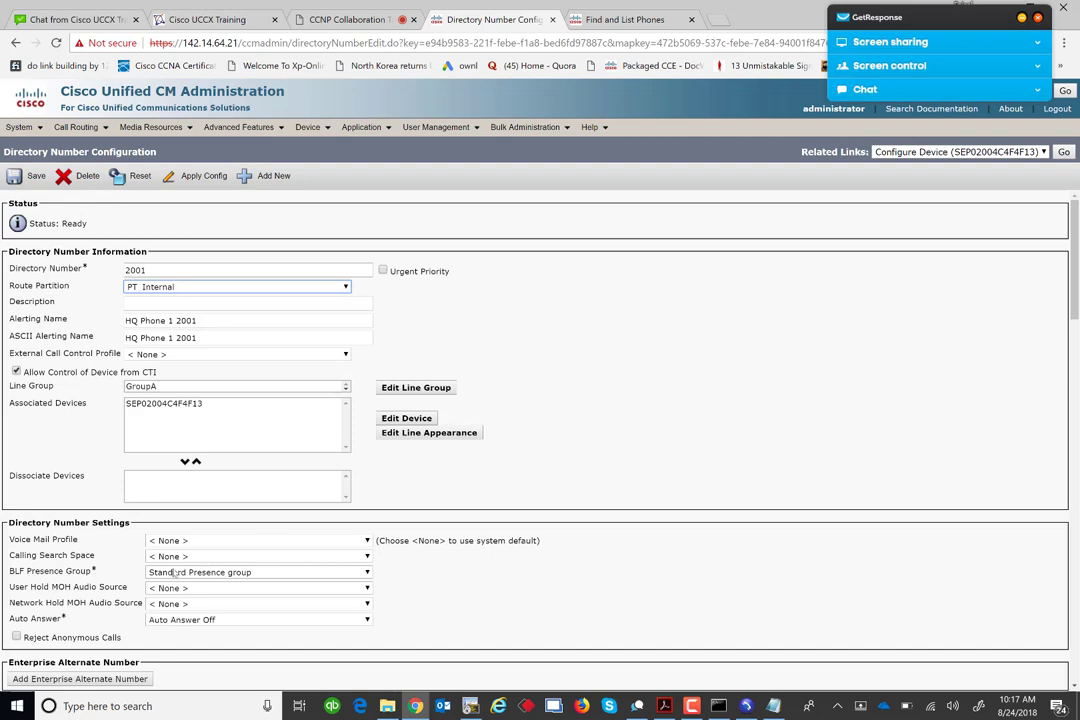
left_click_drag(20, 560, 90, 574)
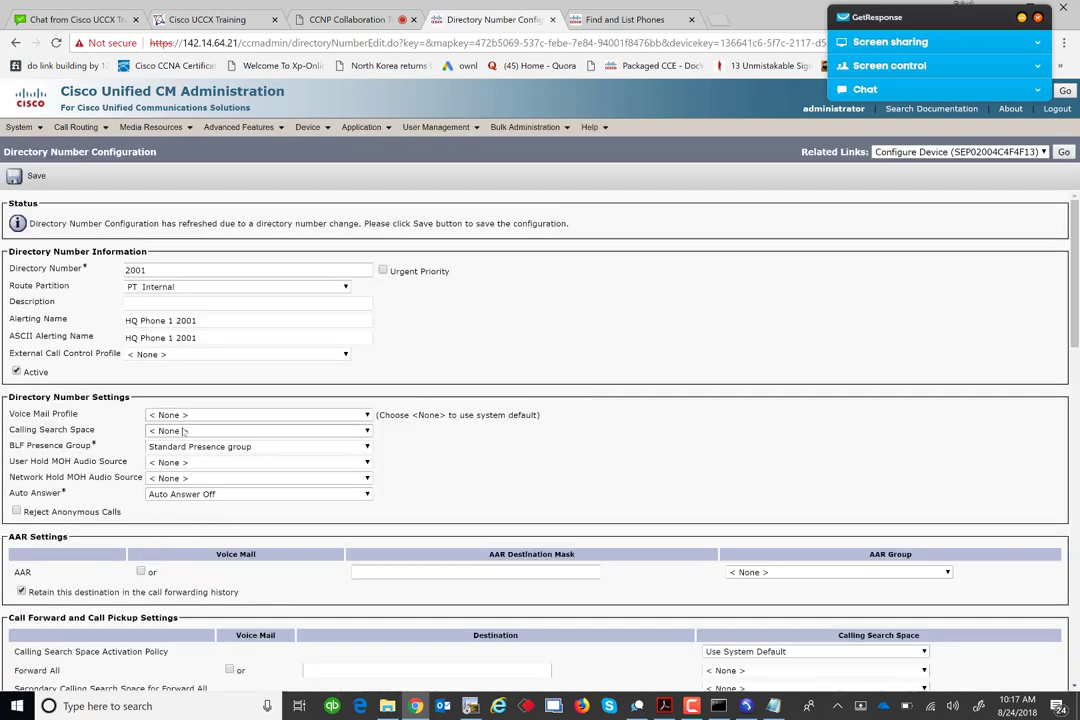
Save line 2001 with calling search space CSS_HQ_EMPLOYEE and open HQ Phone 1's configuration
left_click(195, 430)
left_click(195, 474)
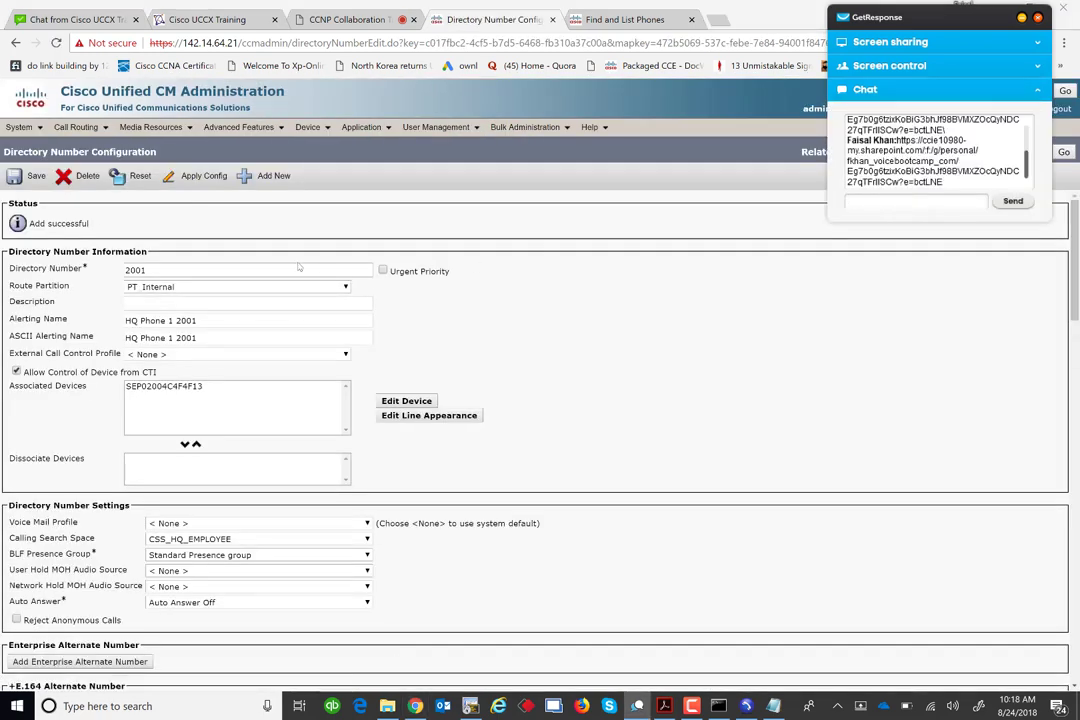
left_click(24, 175)
left_click(1040, 91)
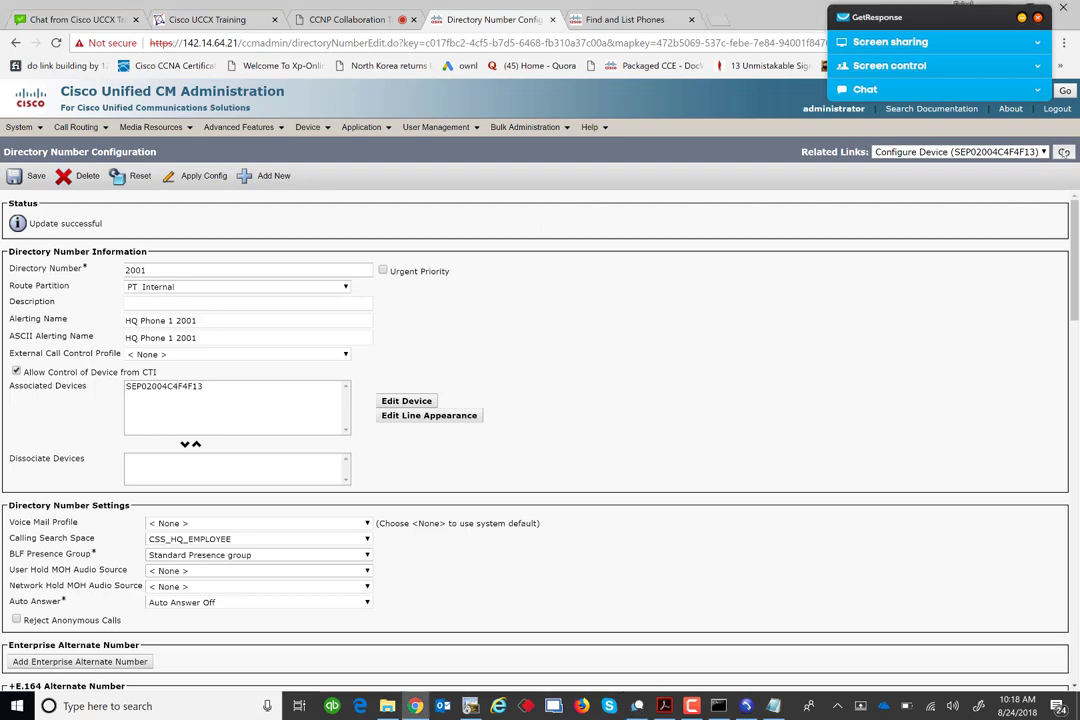
left_click(406, 400)
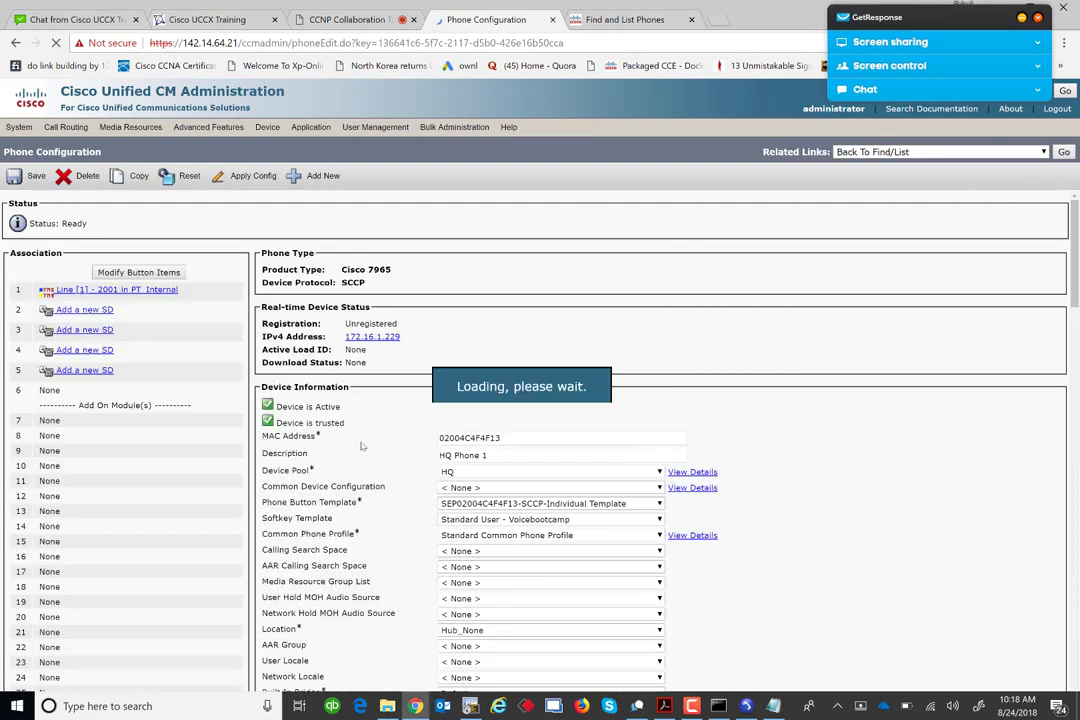
Open HQ Phone 2's line 2002 and save it in route partition PT_Internal
left_click(1063, 152)
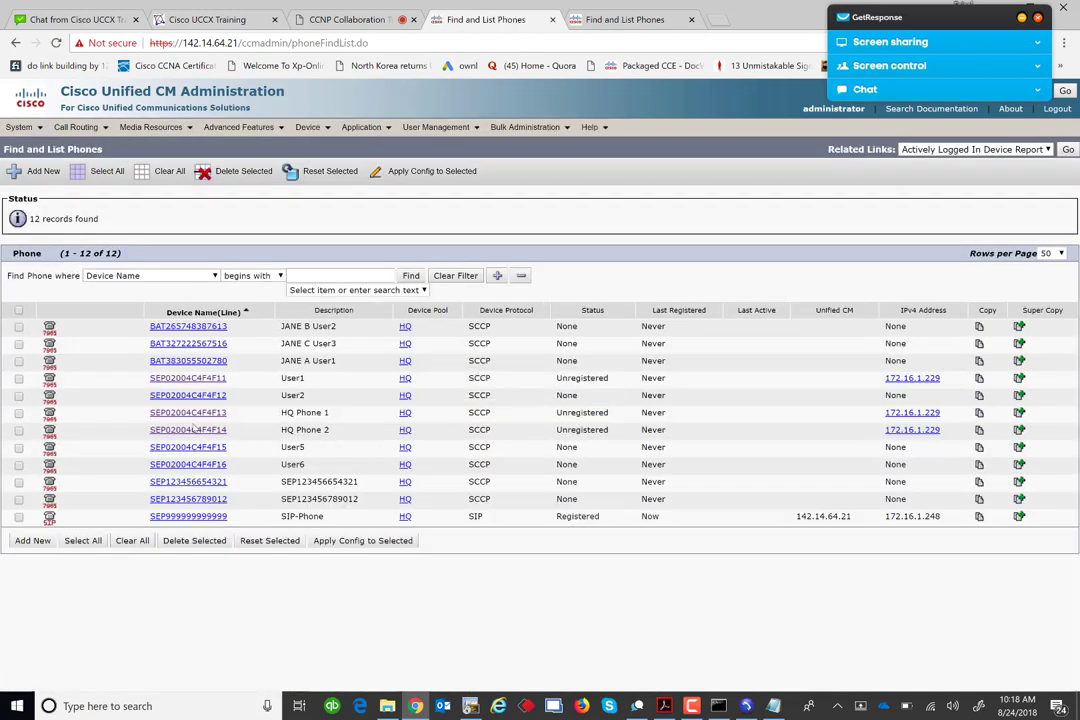
left_click(162, 362)
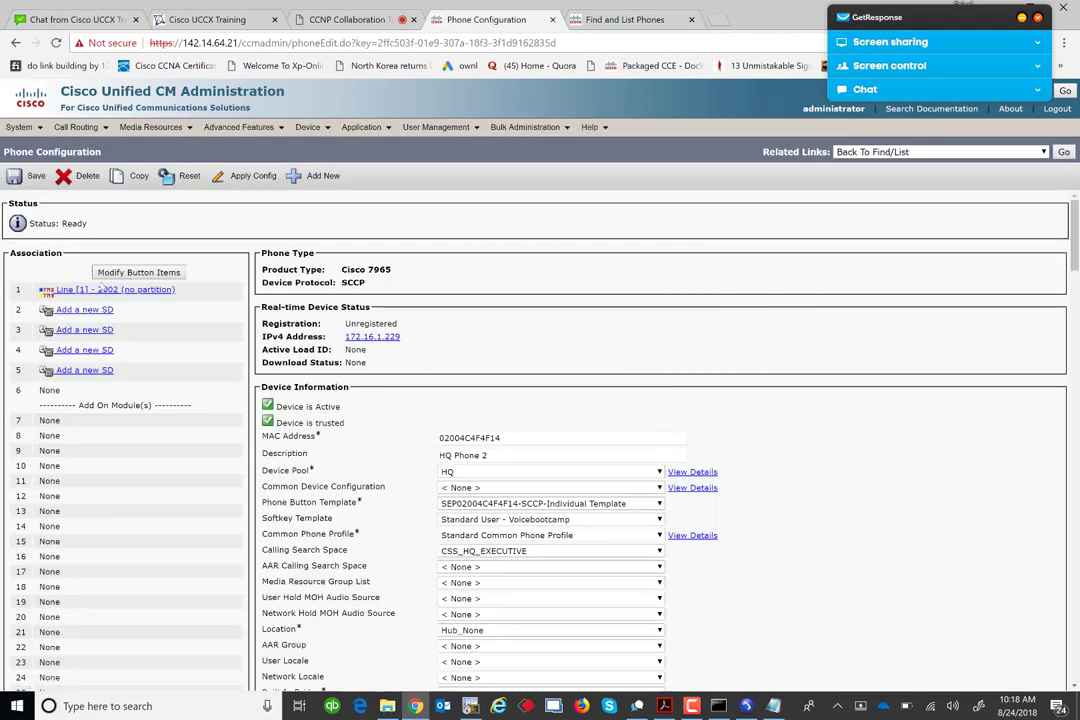
left_click(110, 289)
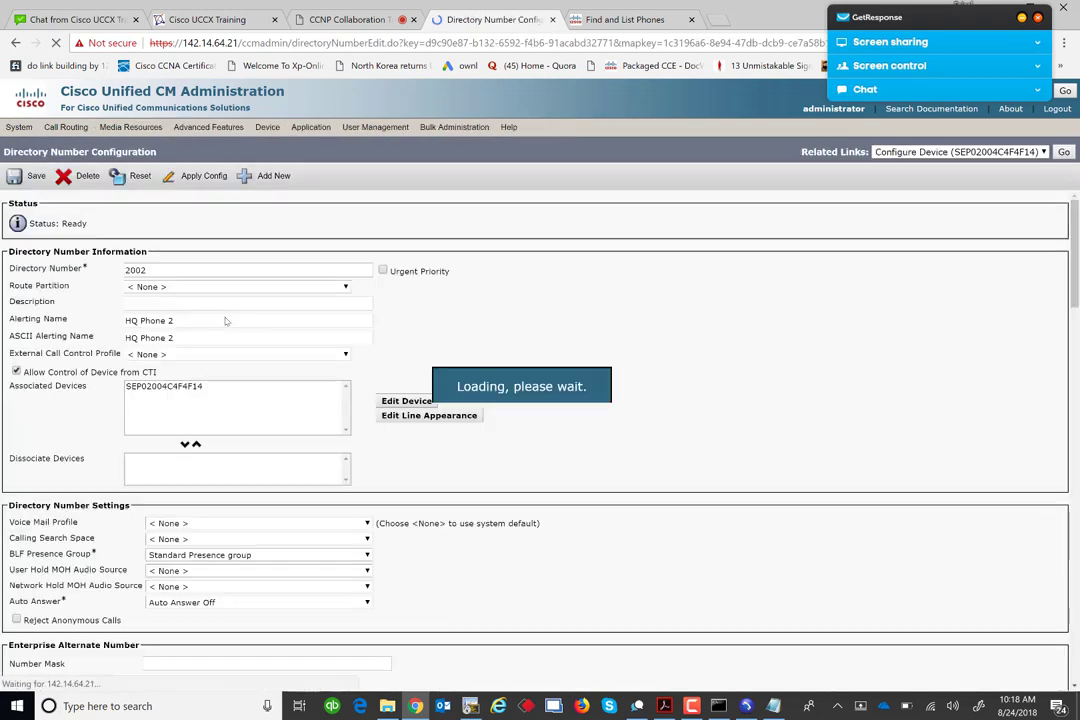
left_click(236, 286)
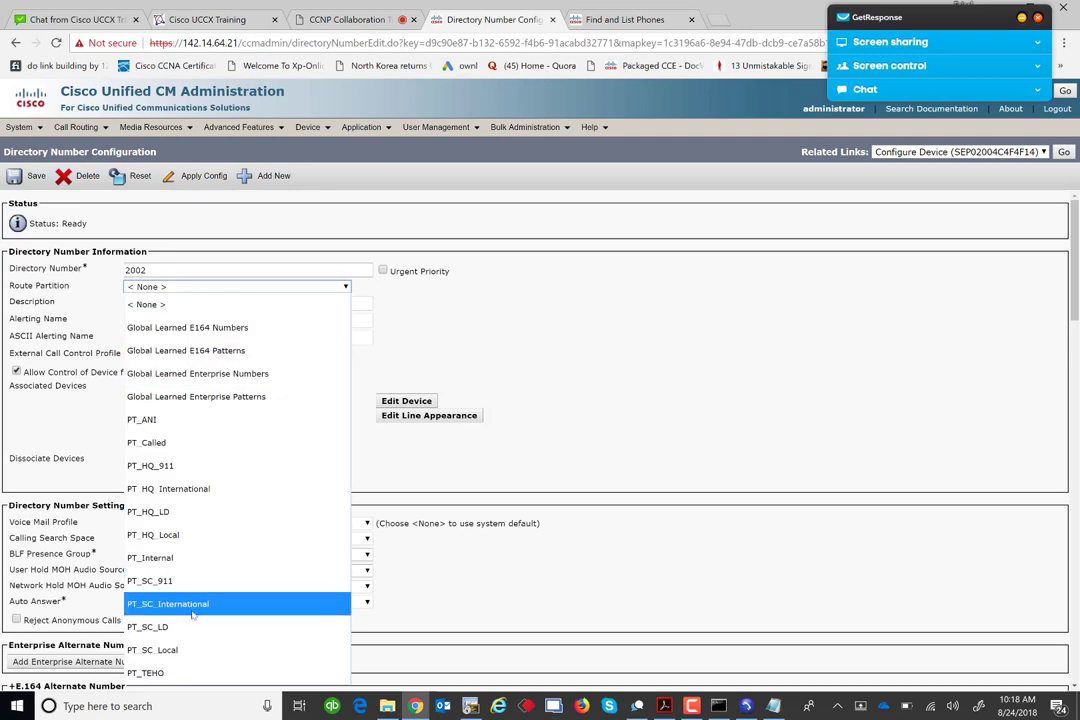
left_click(166, 558)
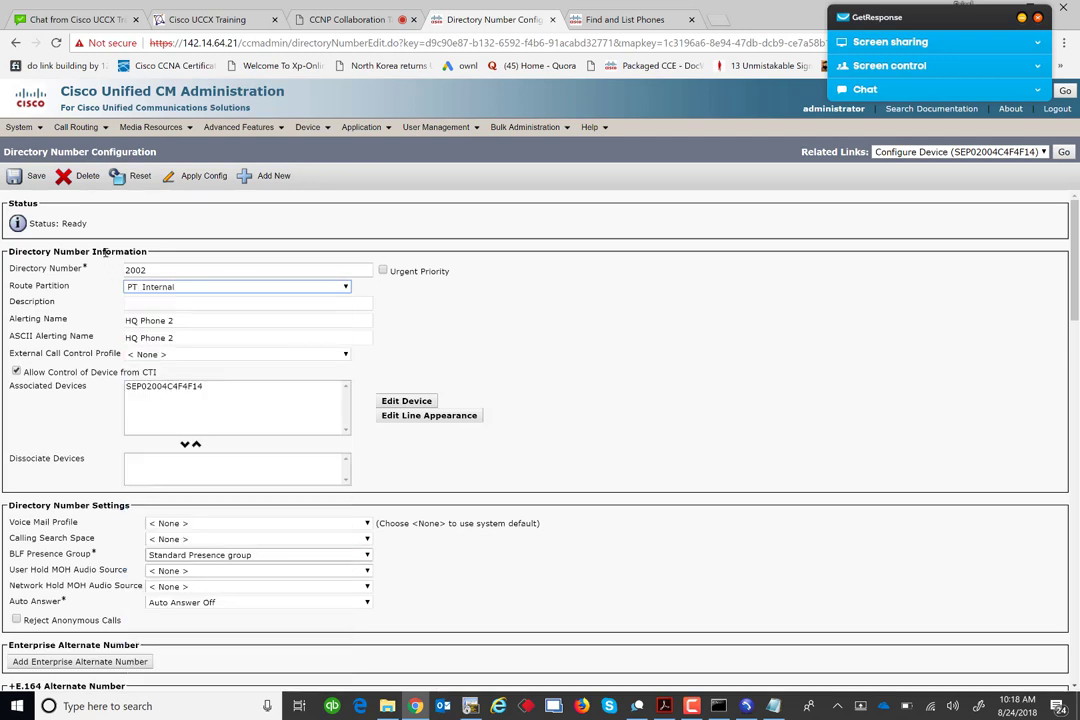
left_click(15, 177)
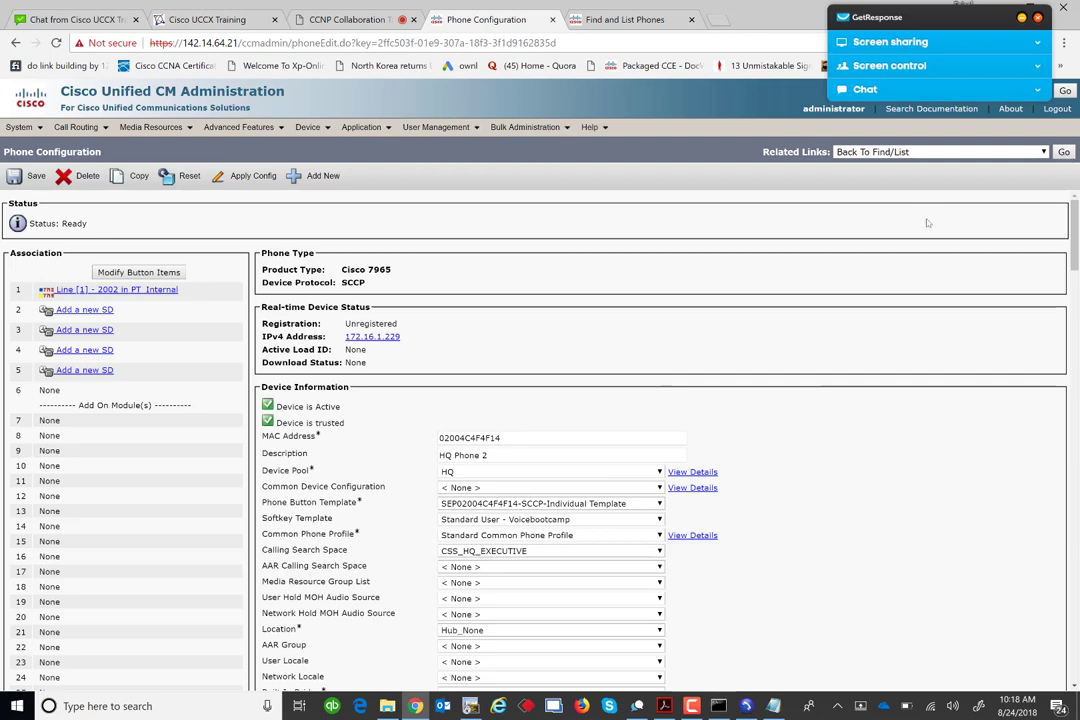
left_click(145, 290)
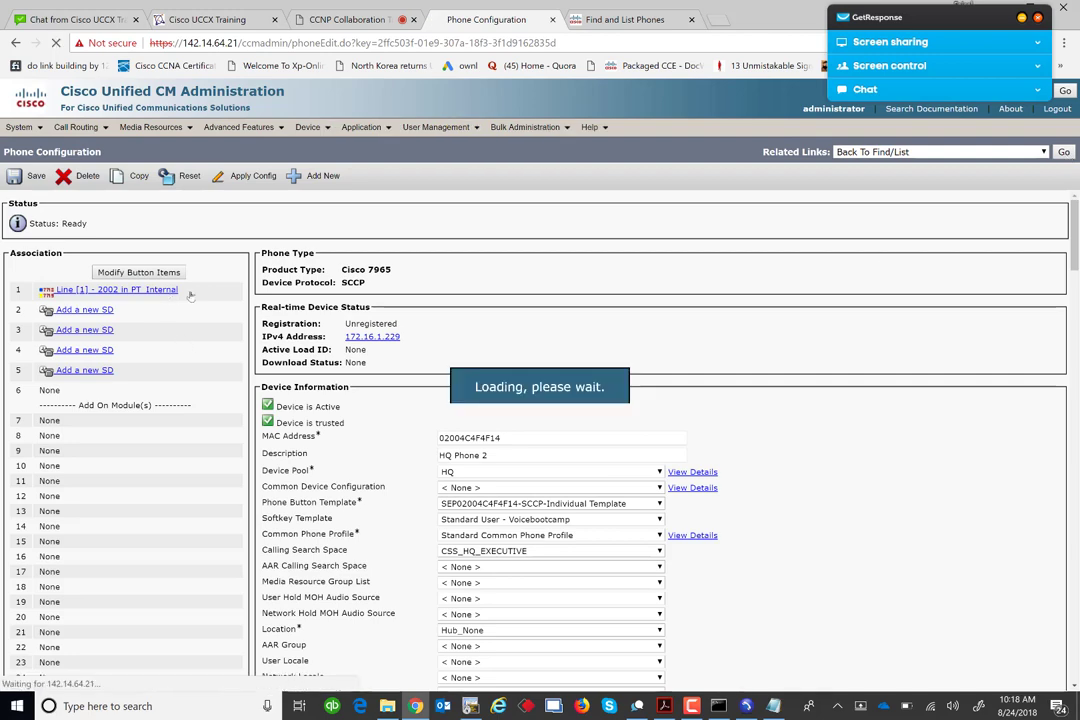
Set line 2002's partition to None and HQ Phone 2's calling search space to None, and save
left_click(128, 287)
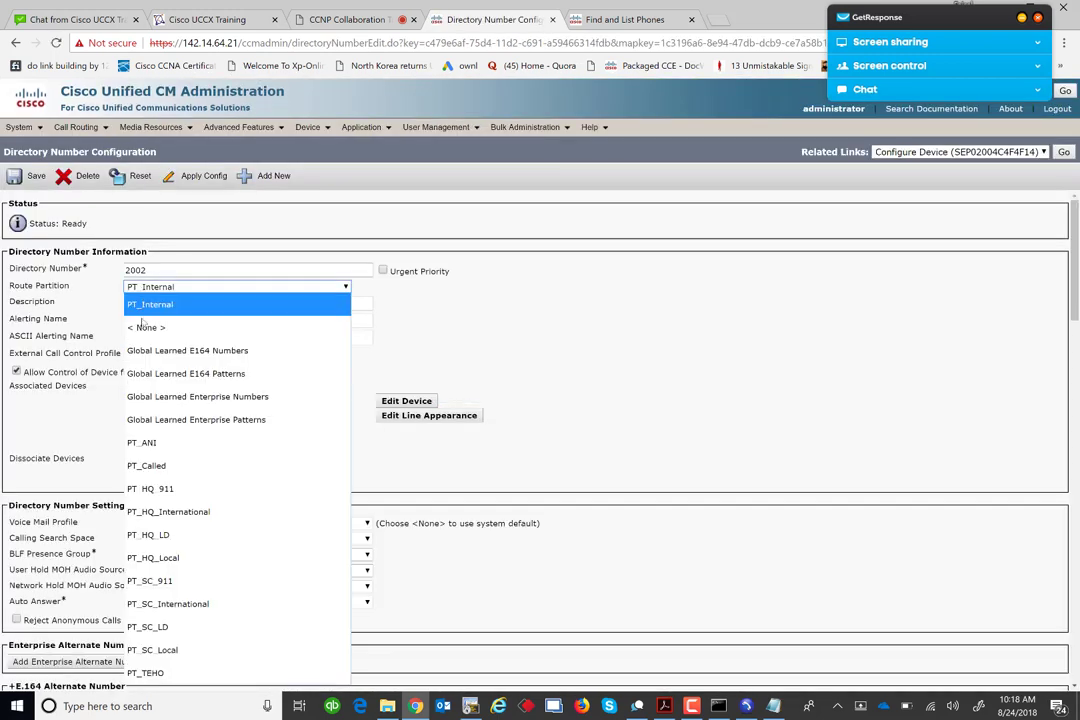
left_click(130, 321)
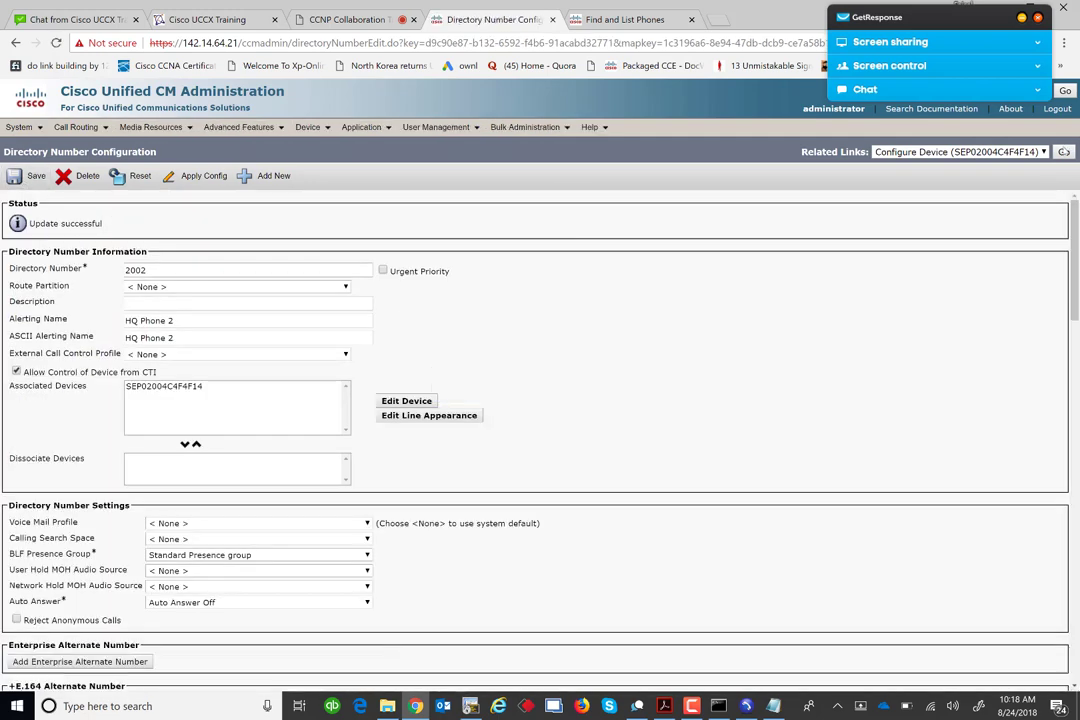
left_click(406, 400)
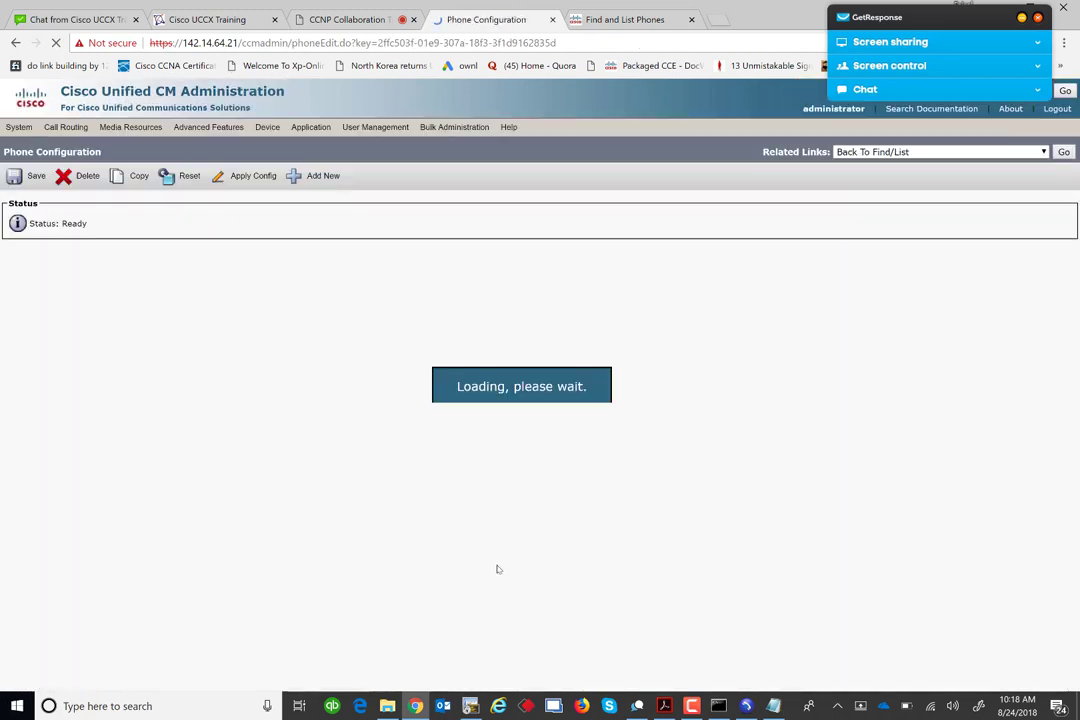
left_click(550, 551)
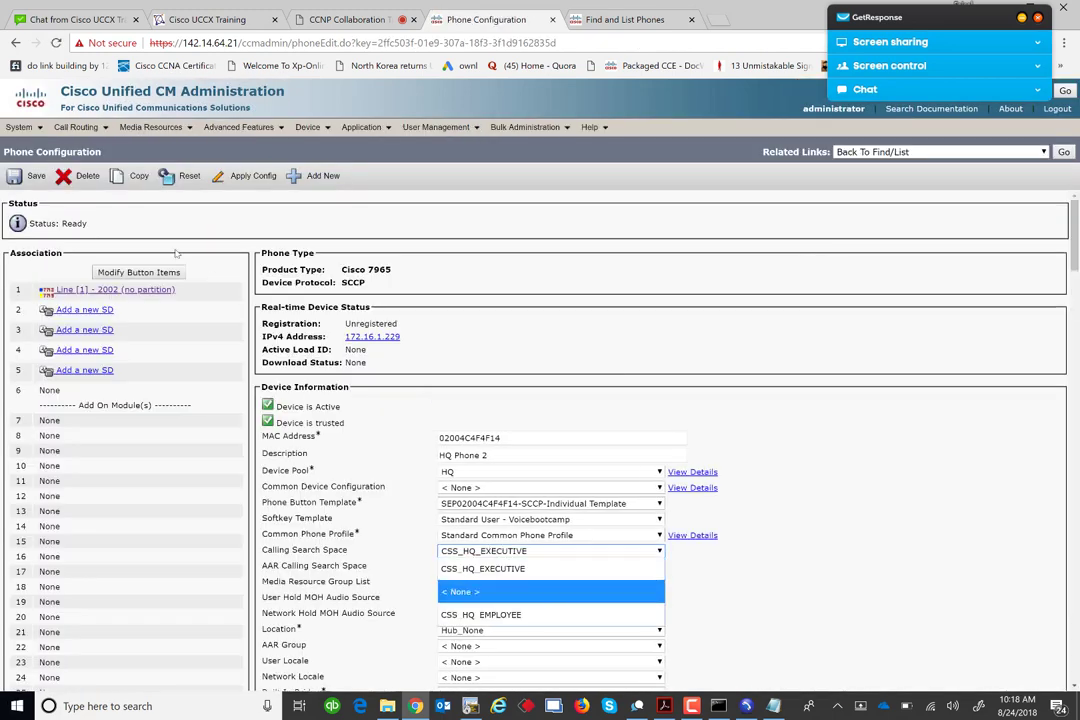
key("Return")
left_click(30, 175)
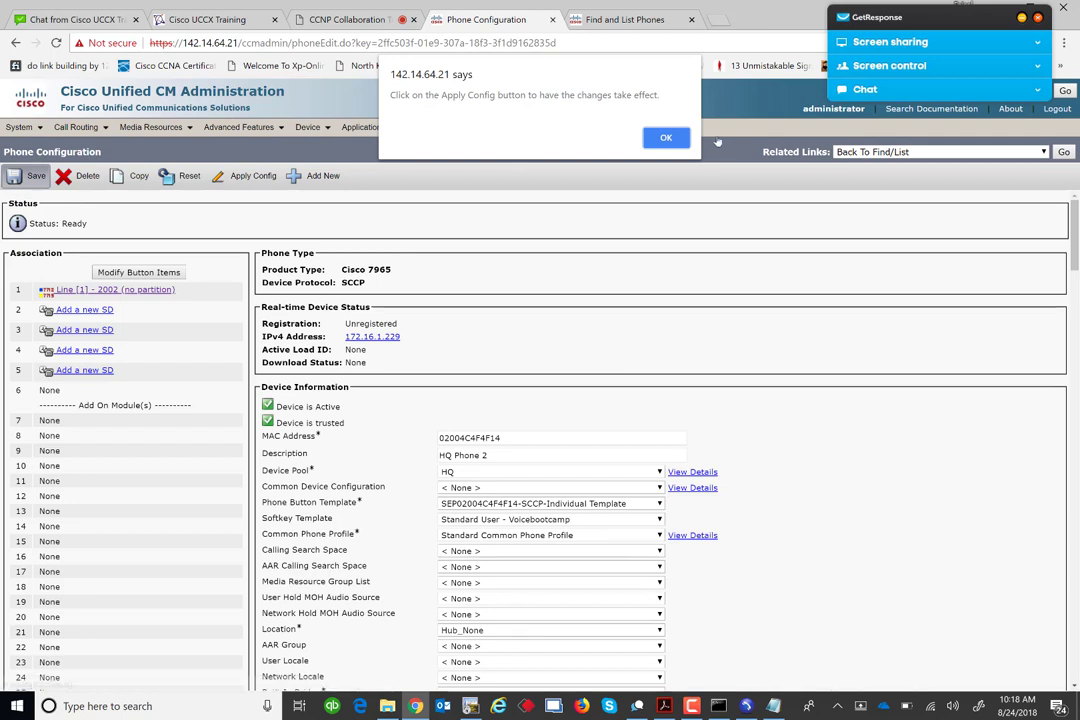
left_click(685, 139)
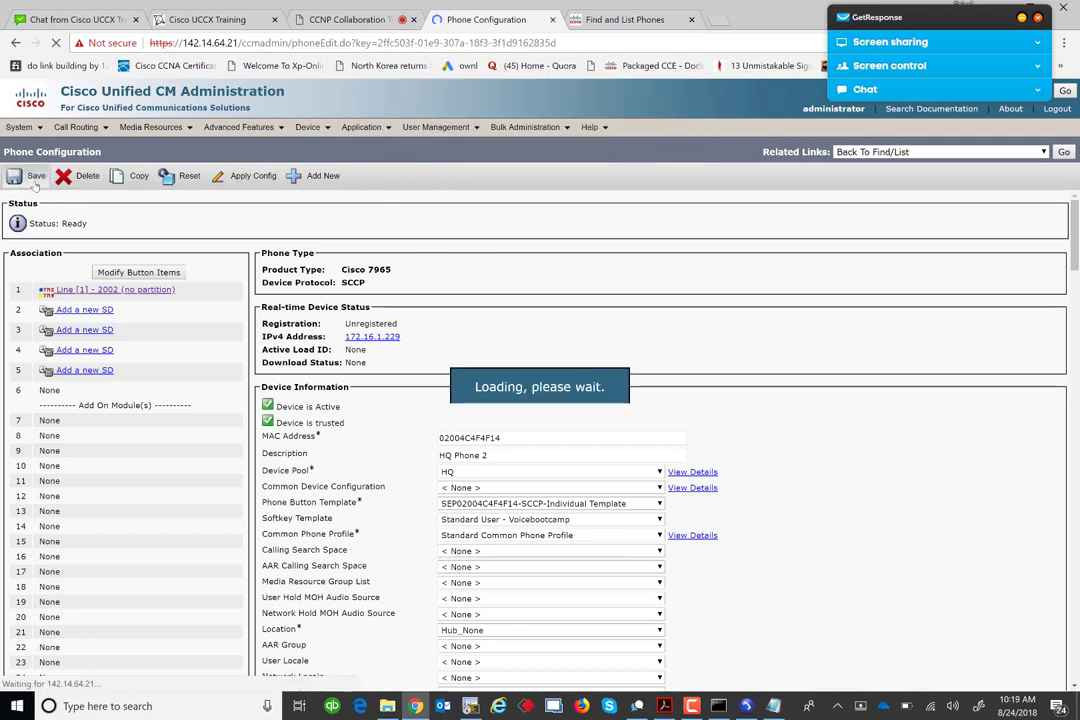
Reset HQ Phone 2 and return to the phone list
left_click(189, 176)
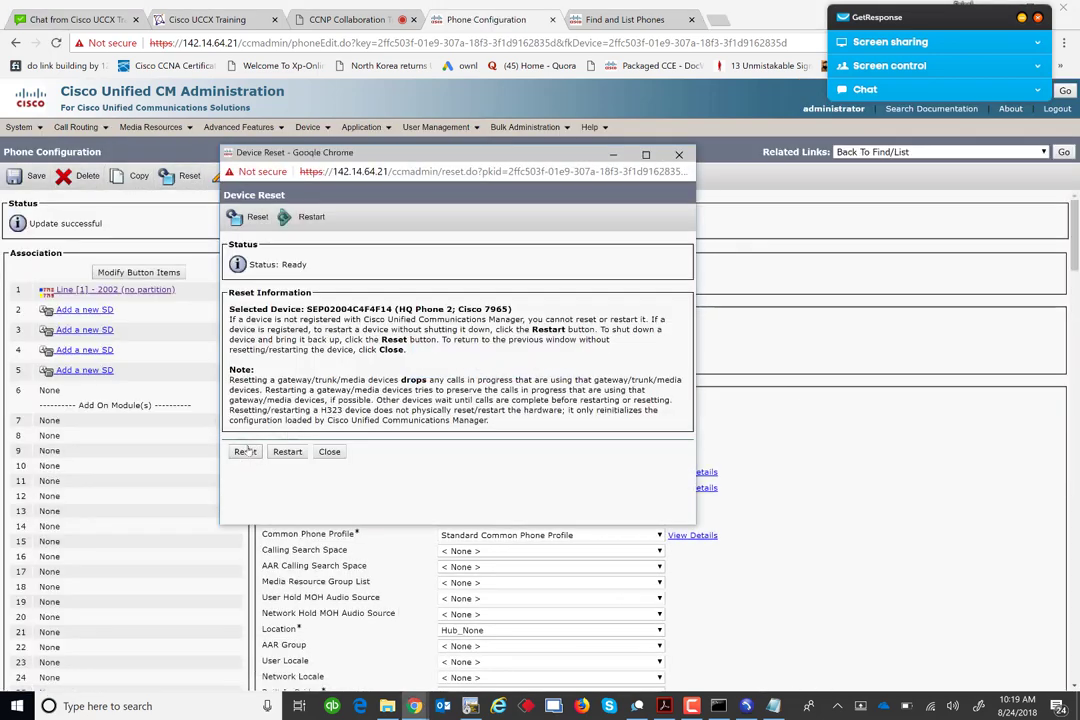
left_click(245, 451)
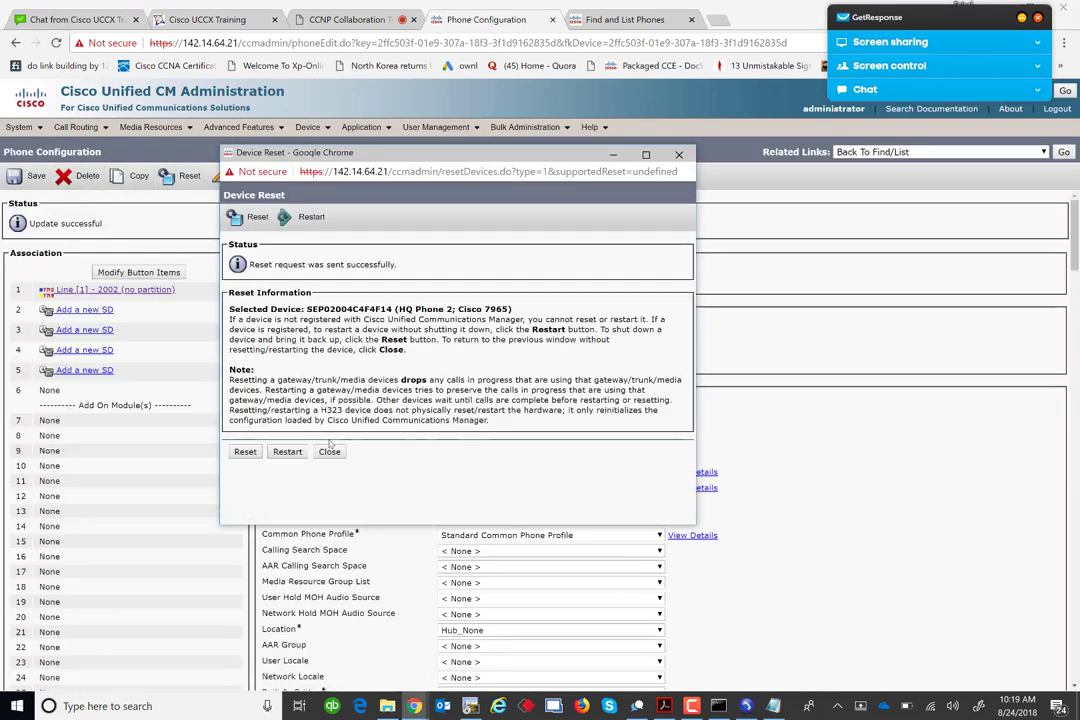
left_click(244, 451)
left_click(1063, 151)
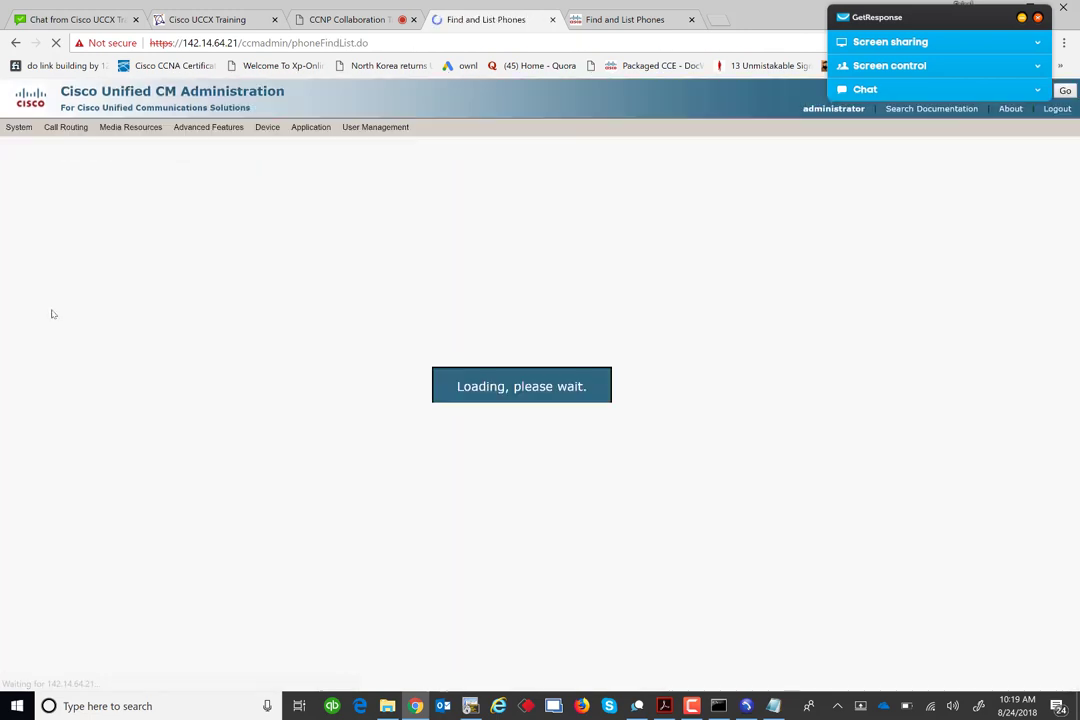
Select all phones except the HQ phones and delete them
left_click(19, 312)
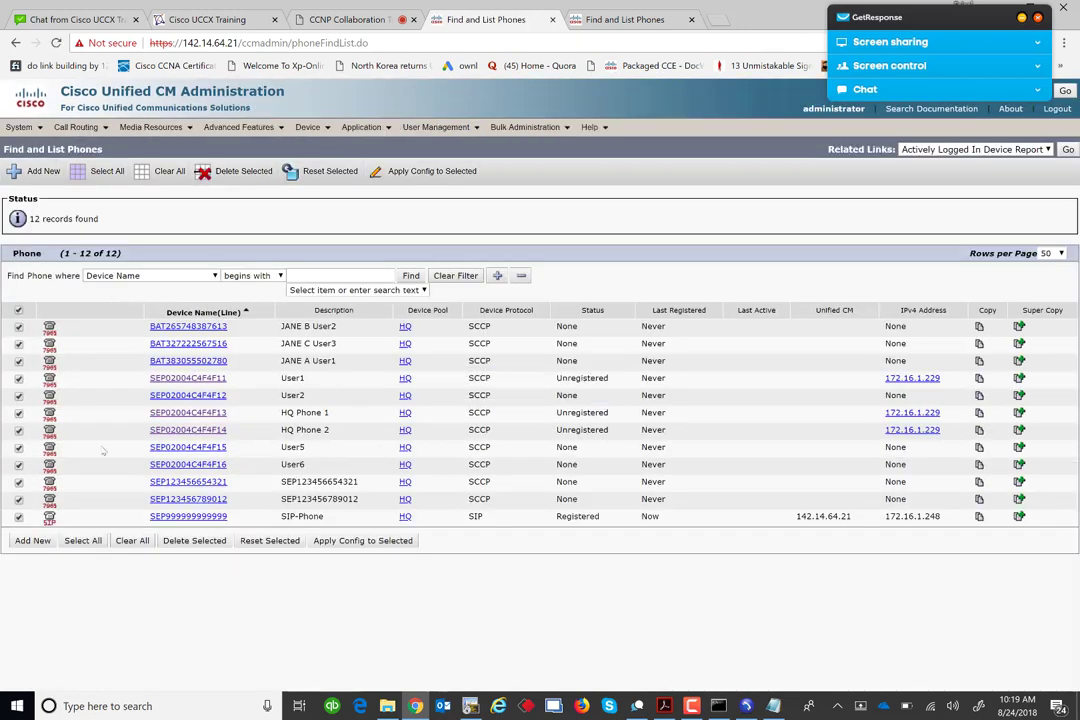
left_click(18, 413)
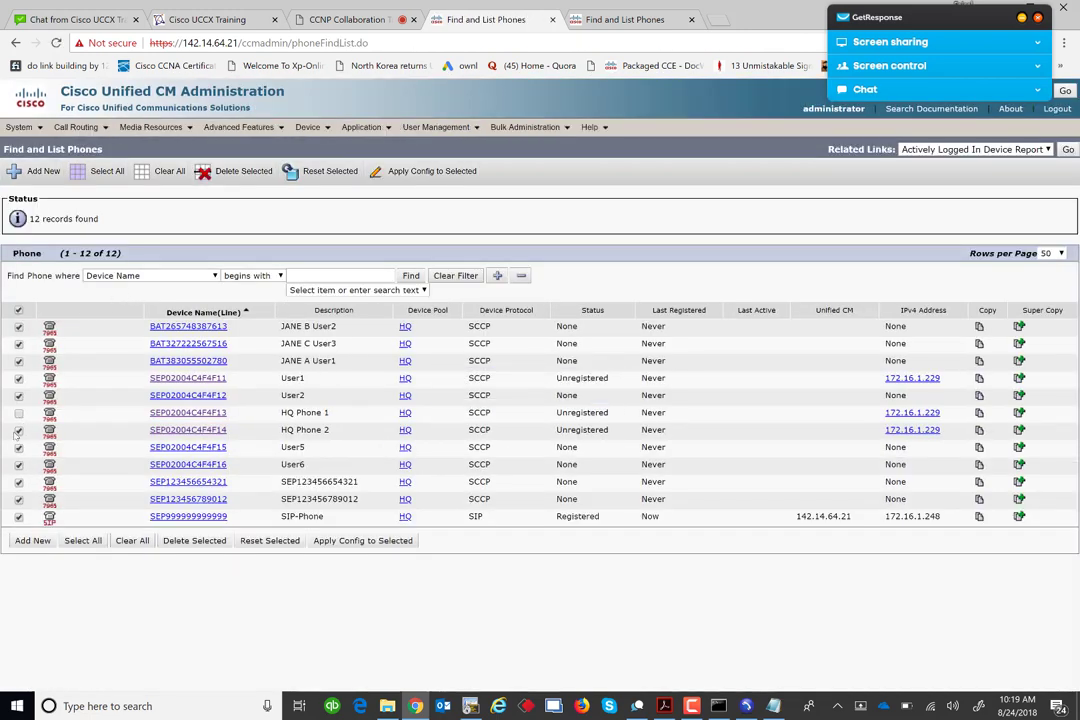
left_click(195, 540)
left_click(610, 139)
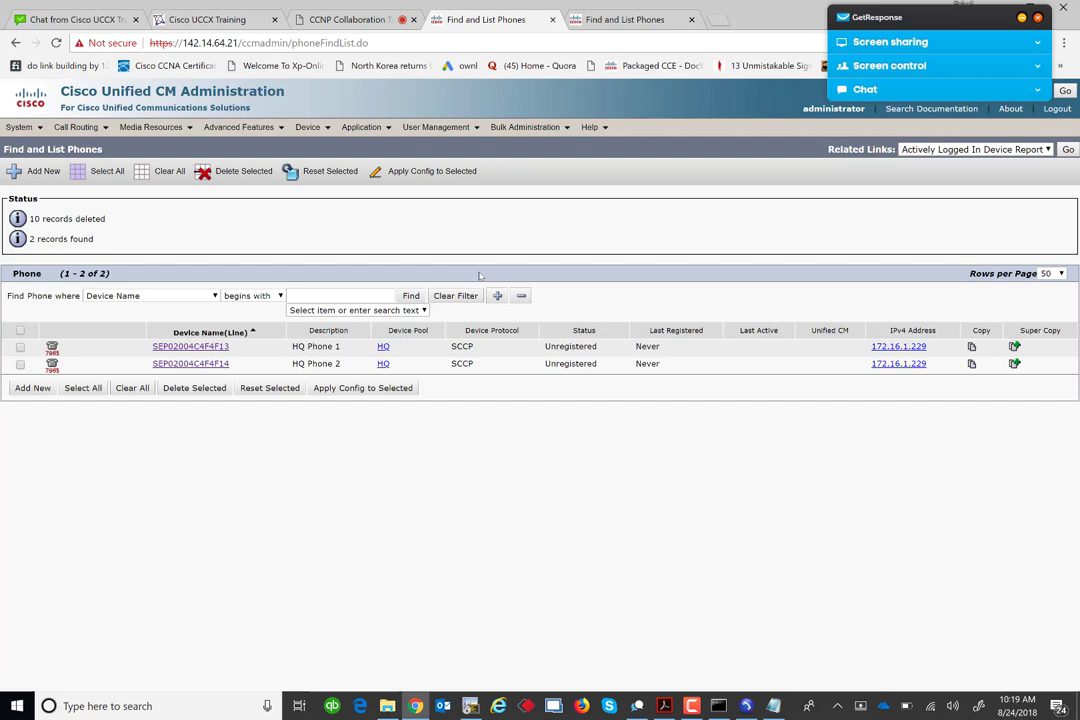
Show and hide the chat messages, then open the Windows search panel
left_click(965, 91)
left_click(965, 91)
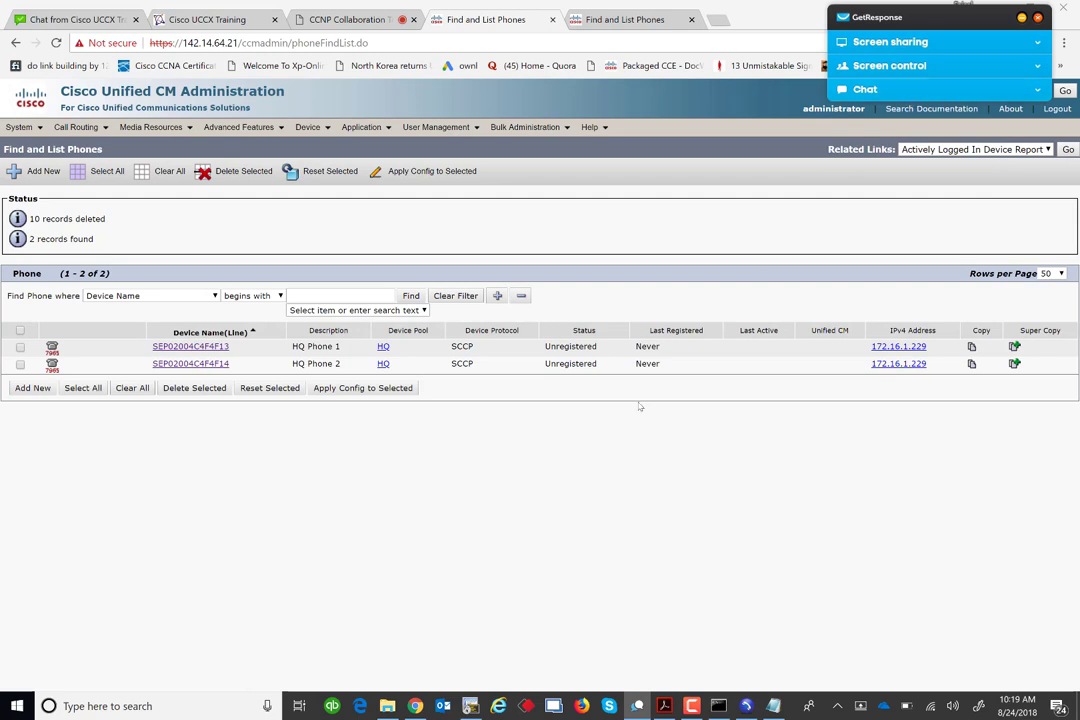
left_click(100, 705)
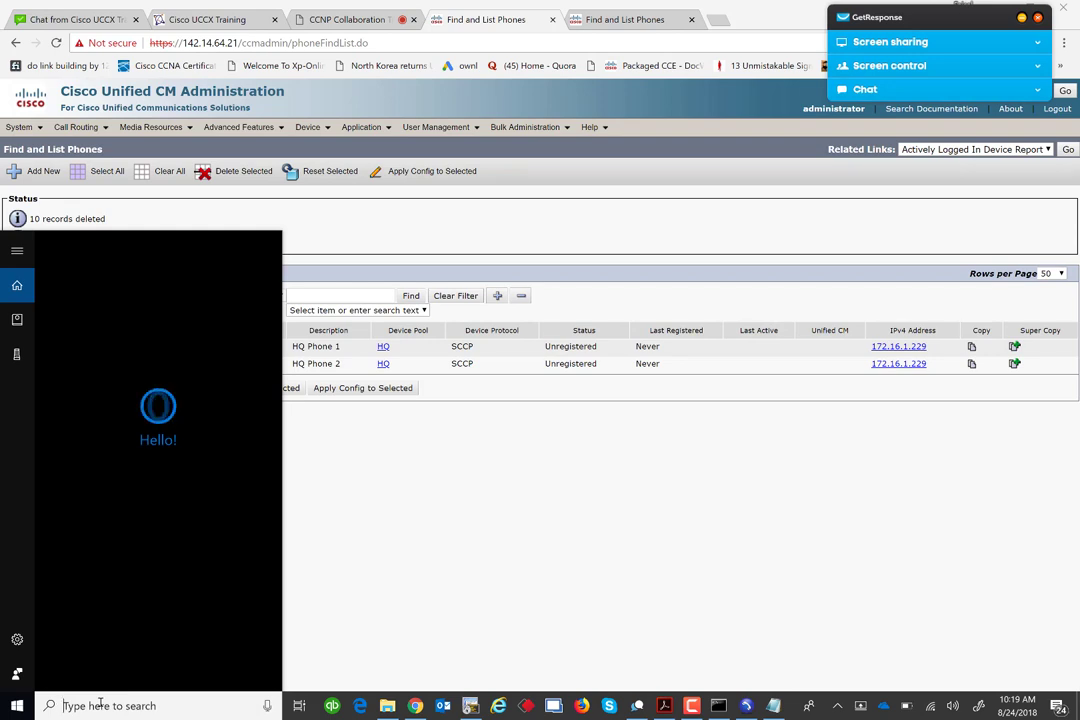
left_click(574, 549)
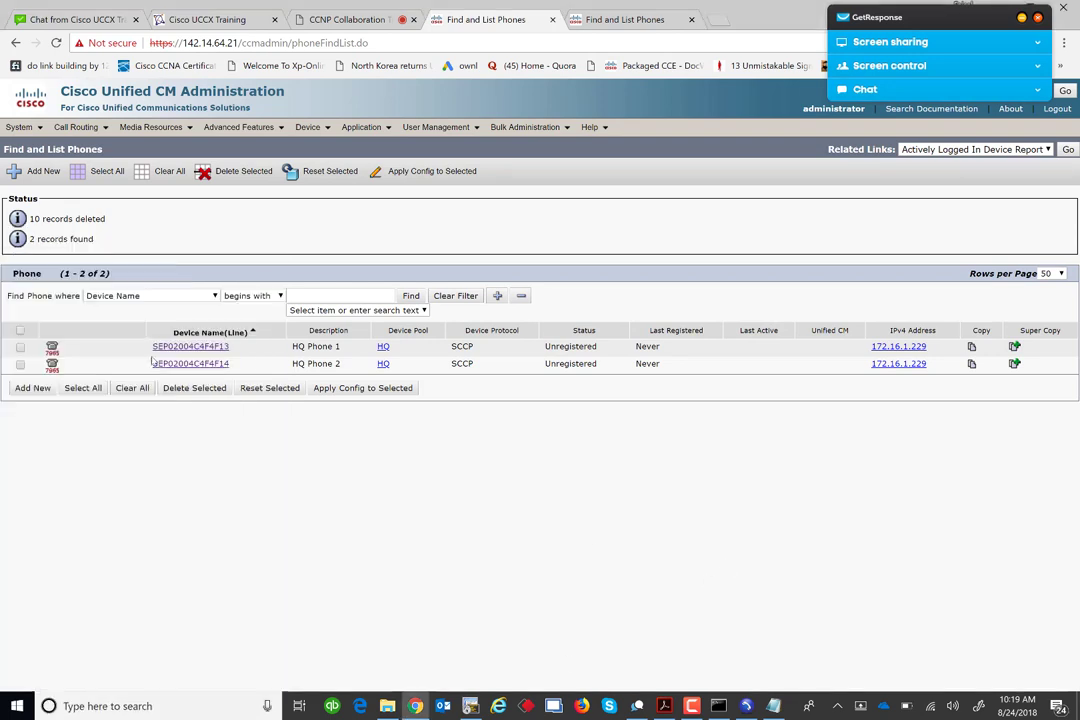
left_click(155, 706)
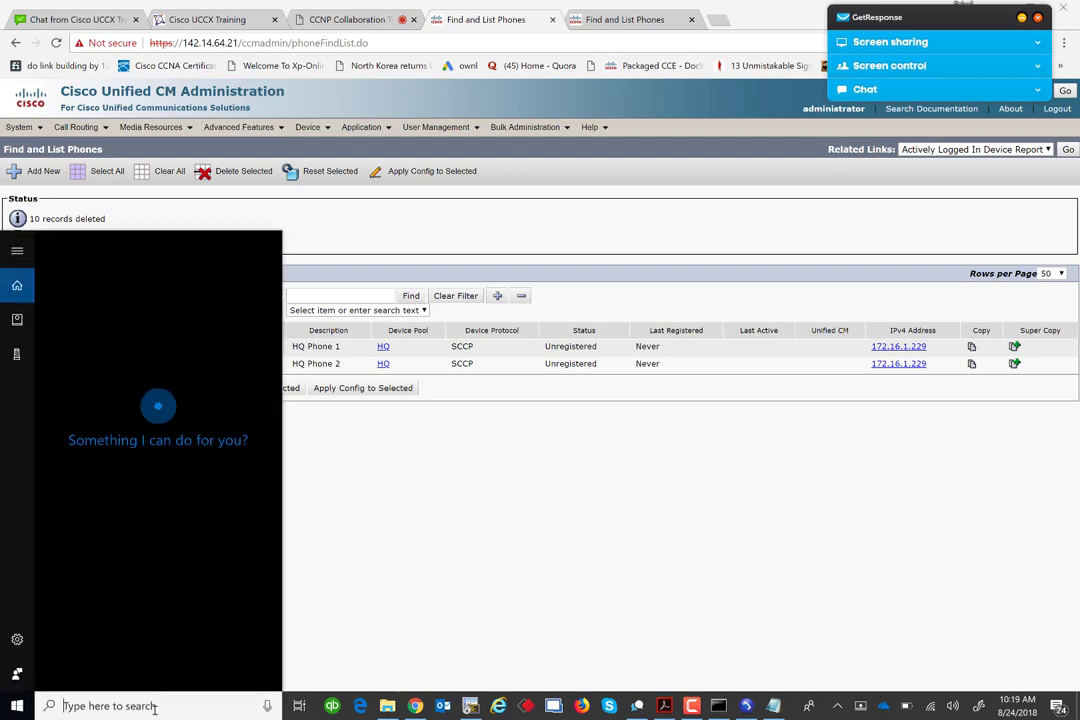
Launch the Setup Phones Wizard, fix TFTP to 142.14.64.21, and enter MACs 02004C4F4F13 and 02004C4F4F14
type("wiz")
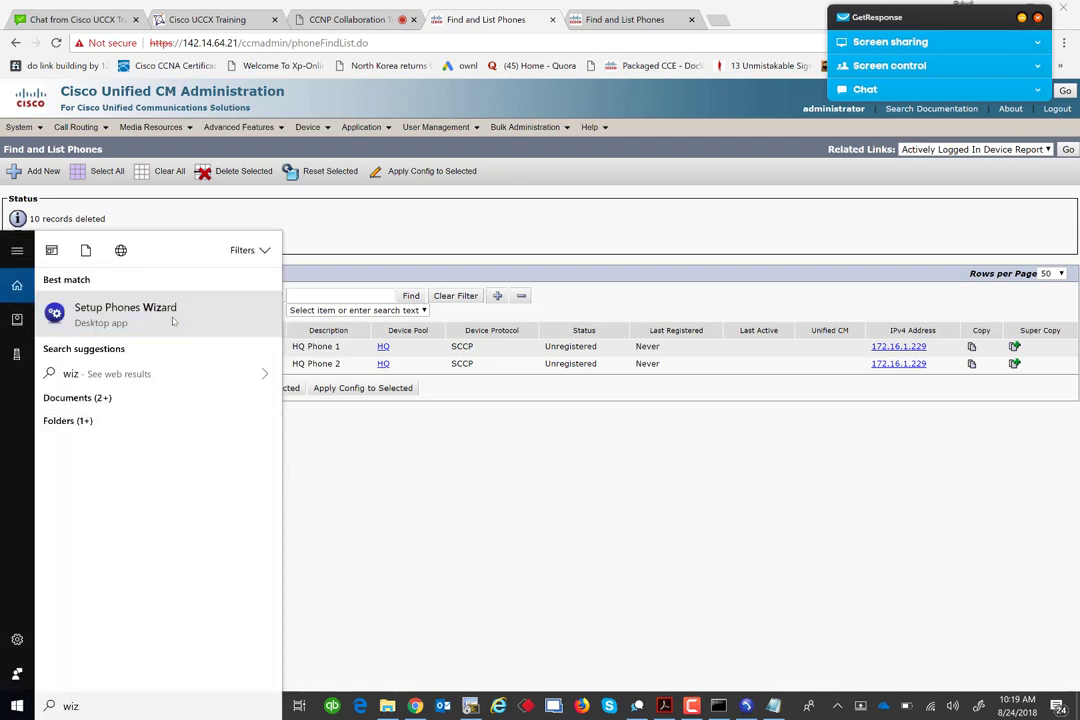
left_click(173, 321)
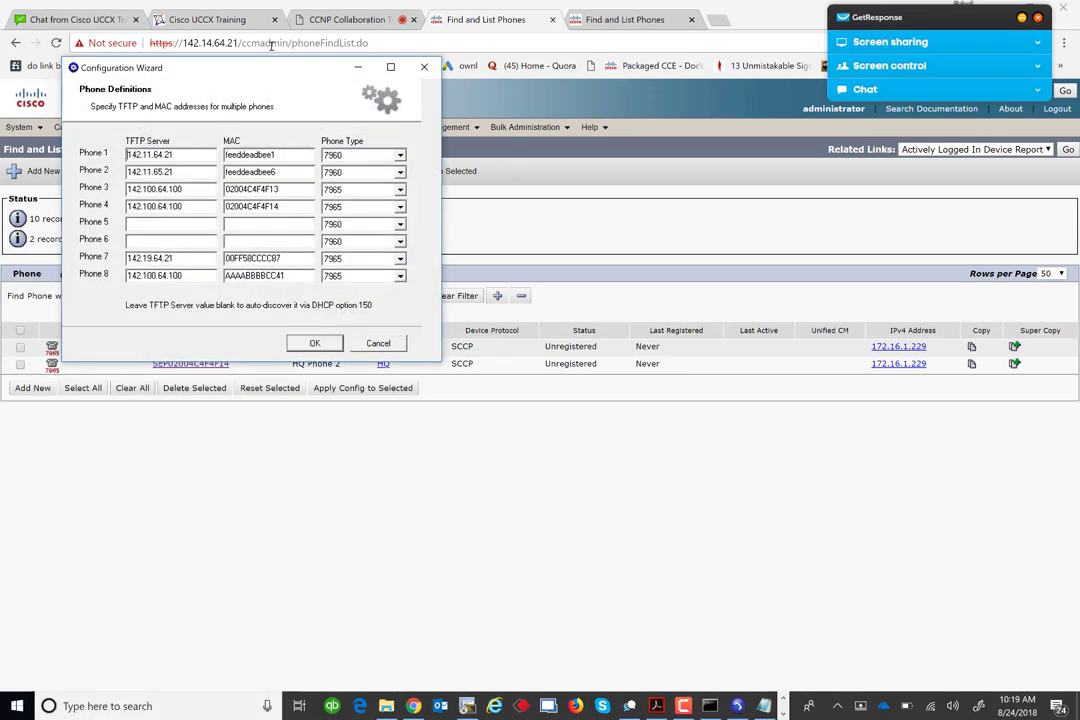
left_click_drag(262, 70, 749, 280)
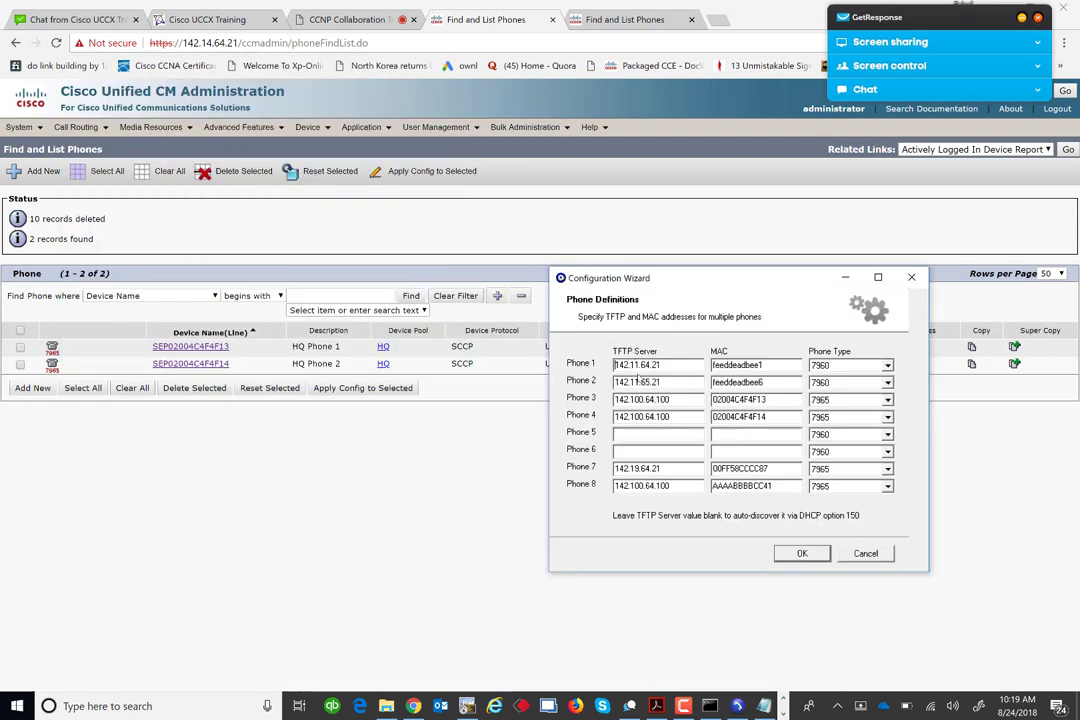
key("BackSpace")
type("4")
left_click_drag(227, 346, 173, 347)
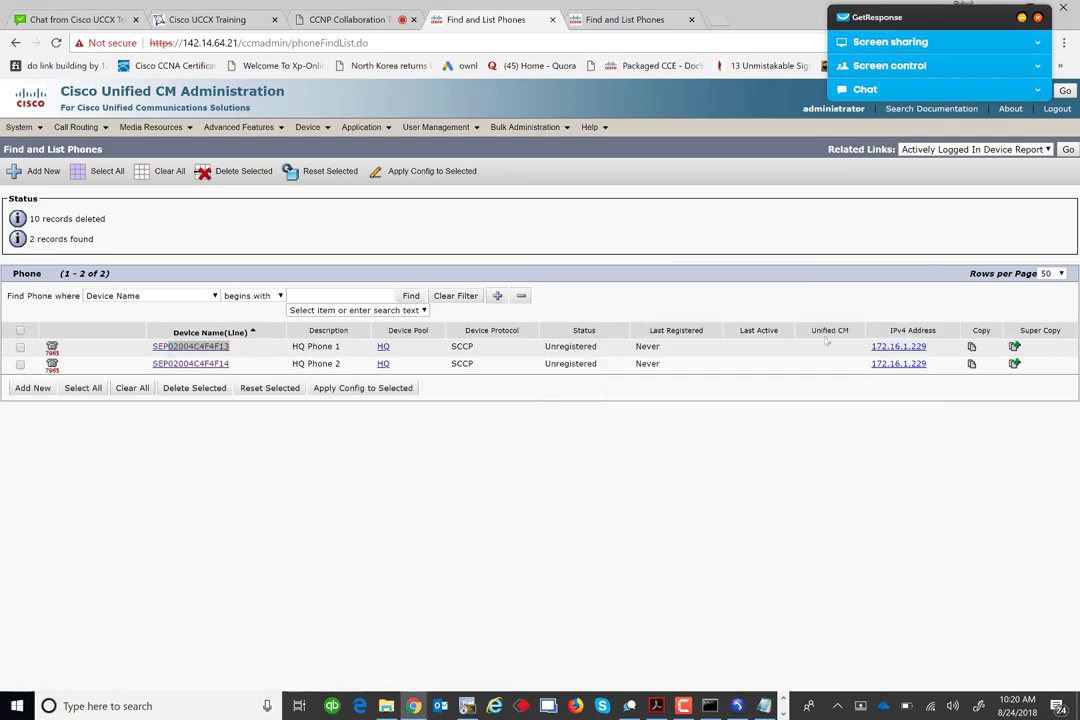
key("alt+Tab")
double_click(781, 366)
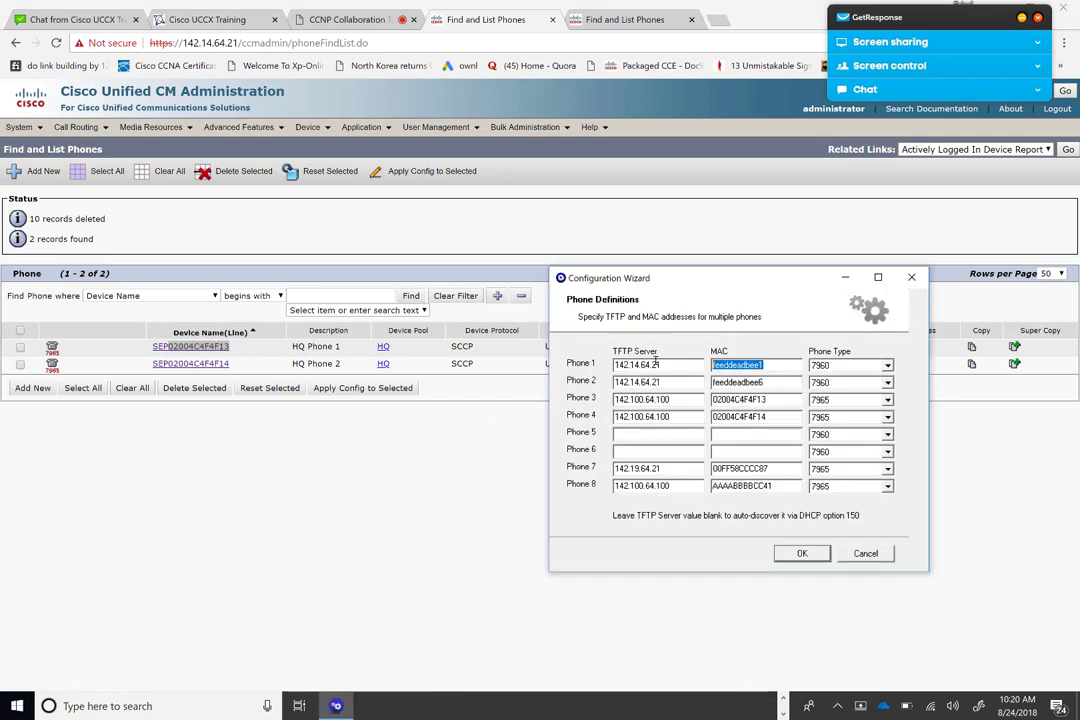
type("02004C4F4F13")
key("Tab")
type("02004C4F4F13")
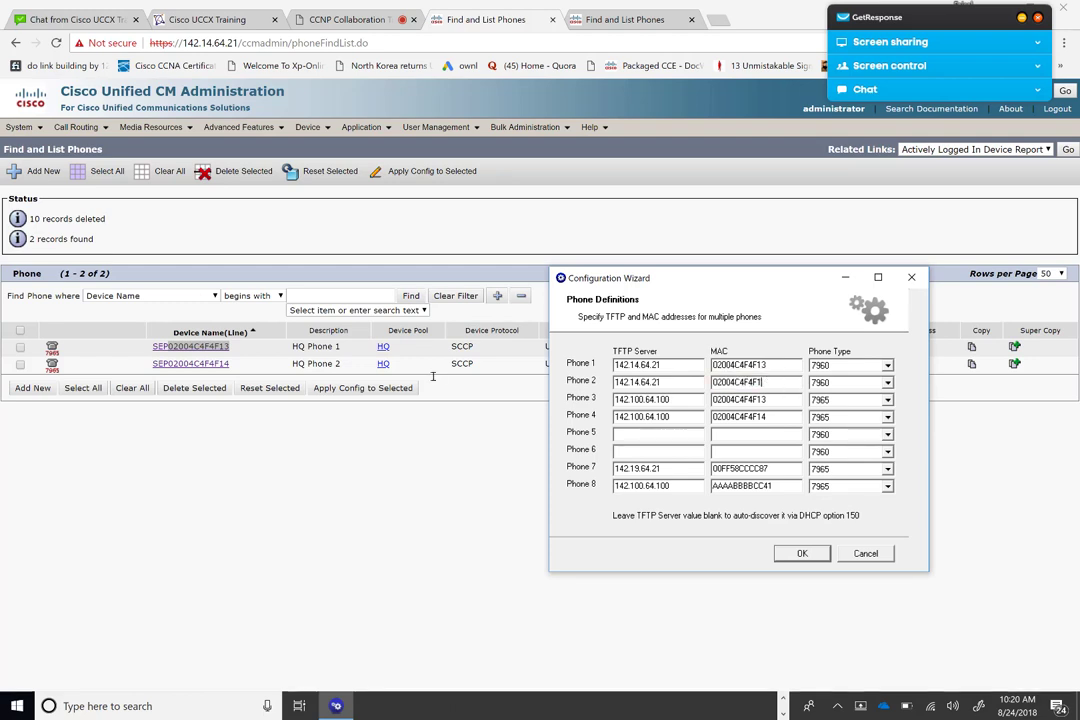
Set both phones' type to 7965 and confirm the phone definitions
left_click(866, 368)
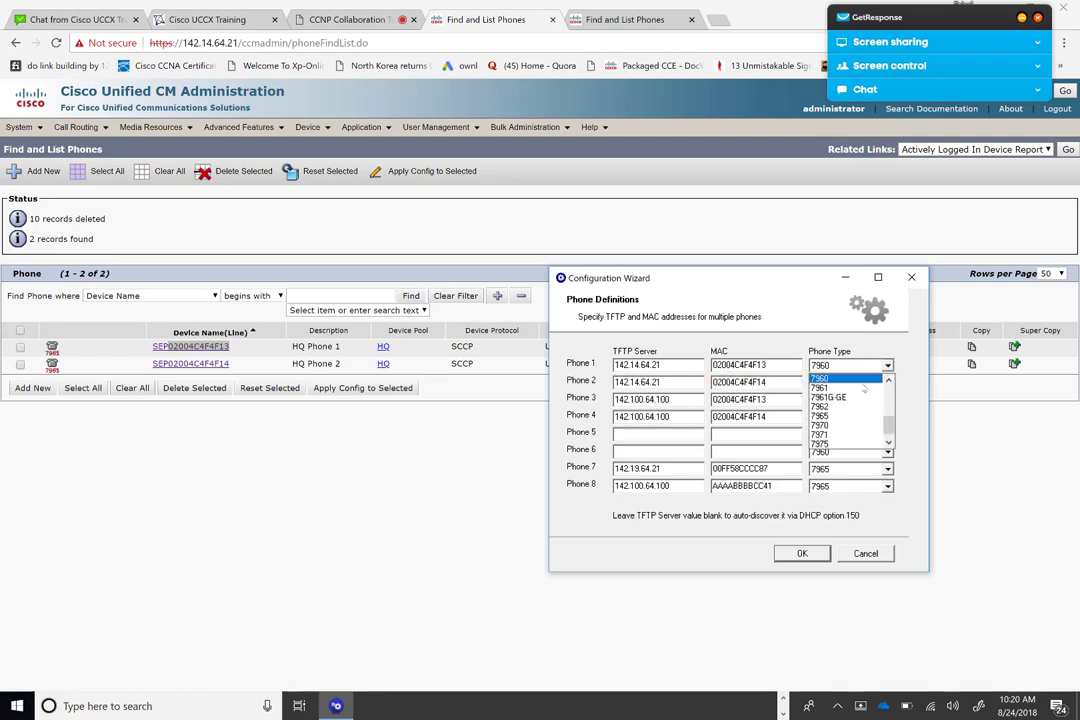
left_click(834, 385)
left_click(834, 385)
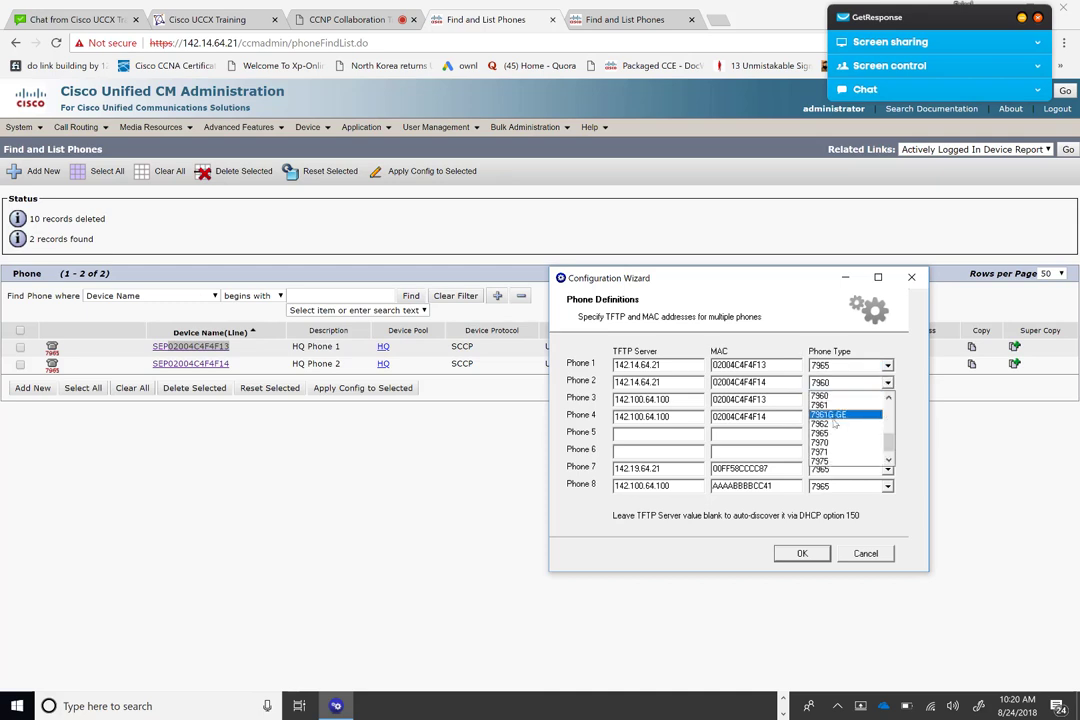
left_click(834, 440)
left_click(814, 554)
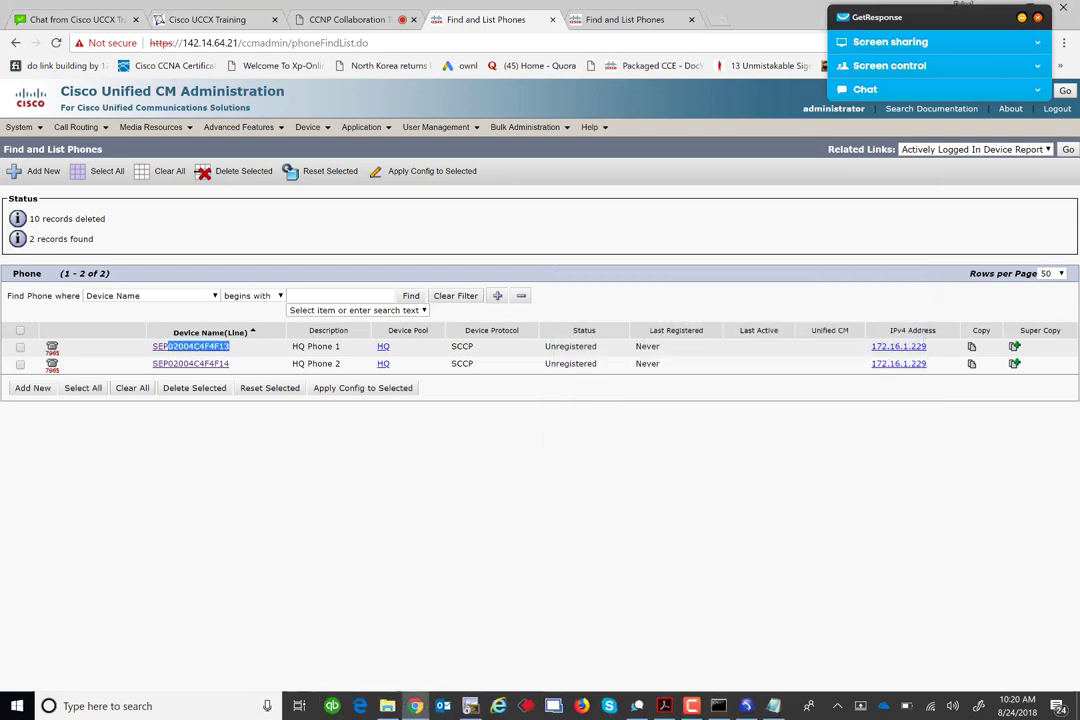
Launch MultiLab Phone Instance 1 and 2, cancelling both Unregistered Version dialogs
left_click(119, 706)
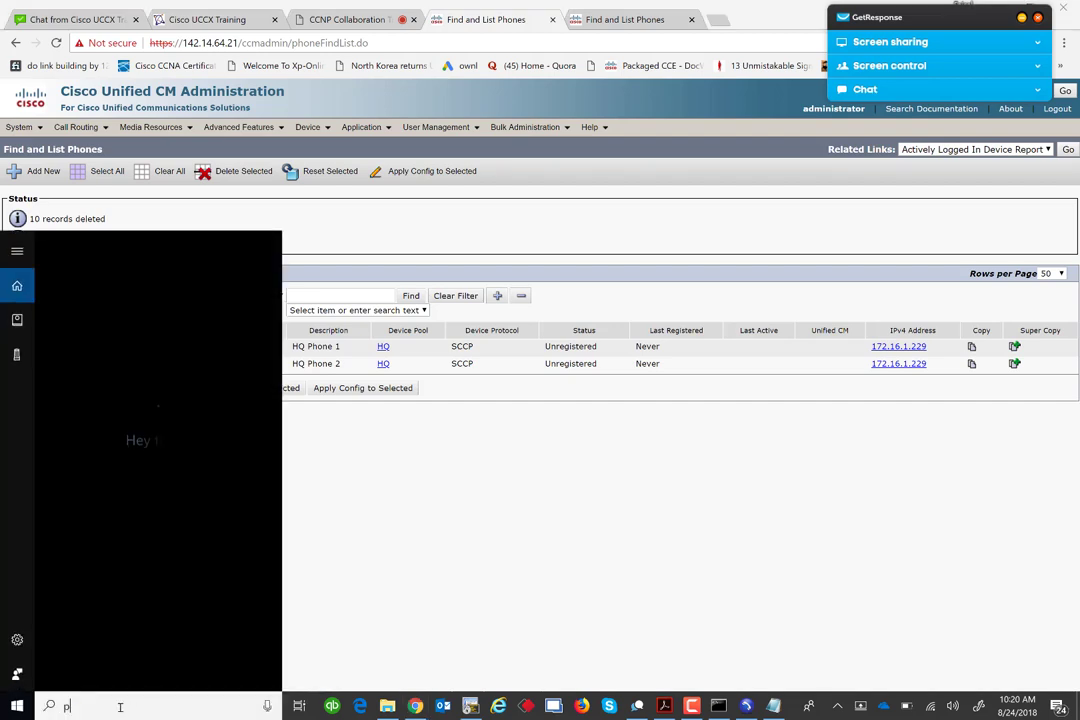
type("phone")
key("Return")
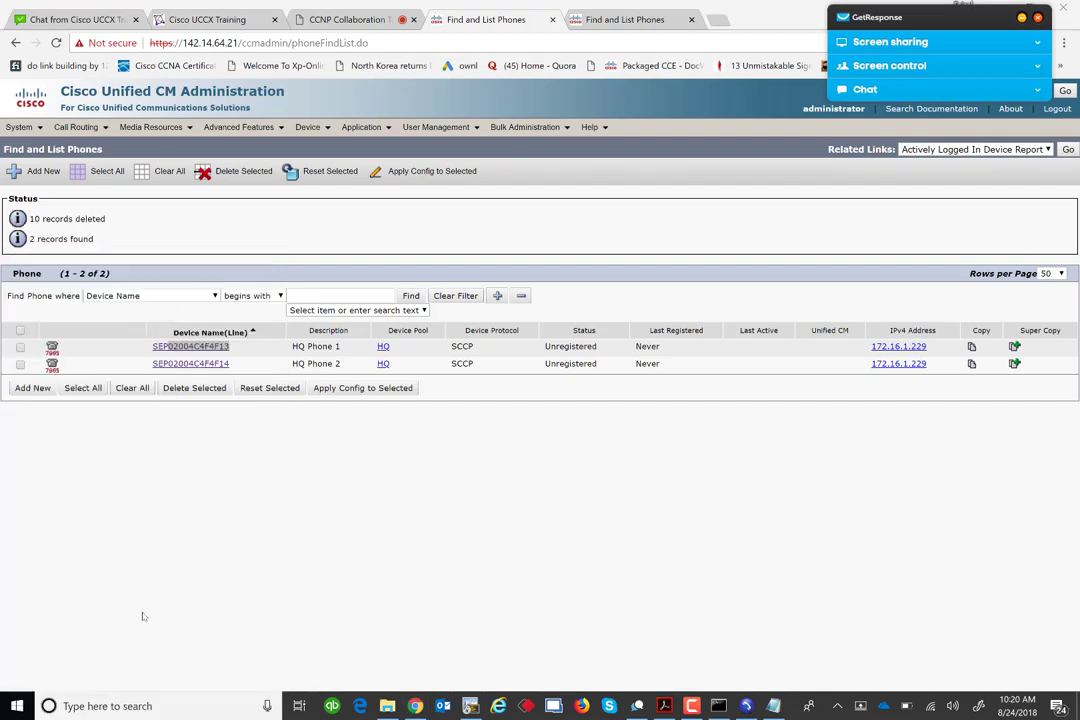
left_click(120, 706)
type("phone")
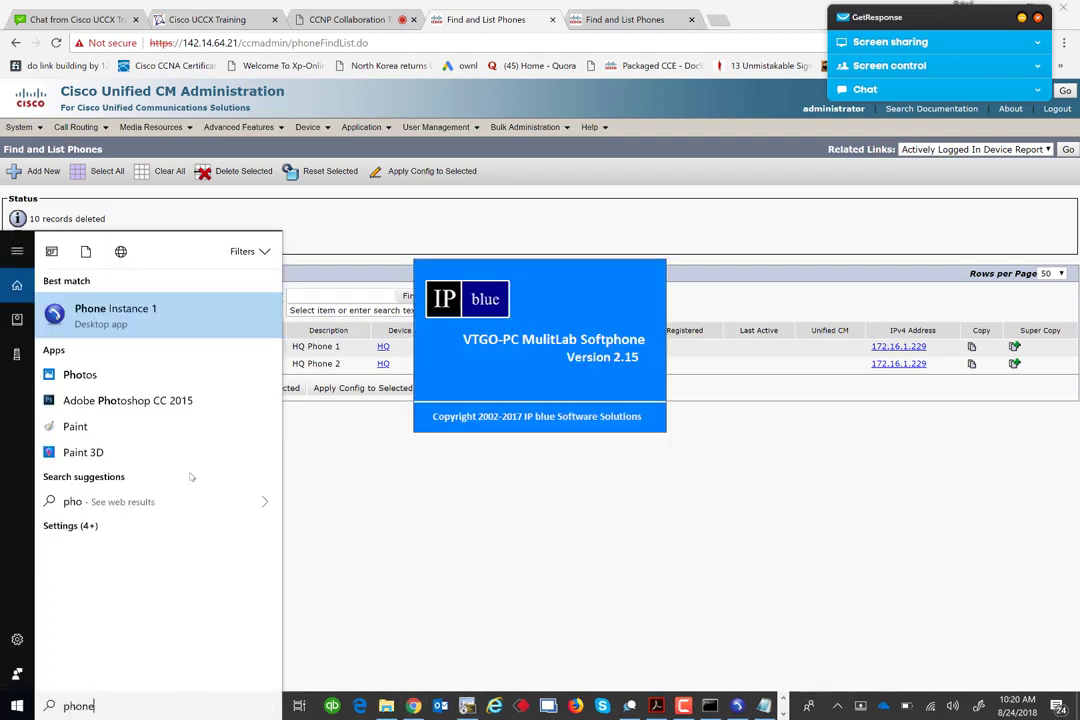
left_click(141, 373)
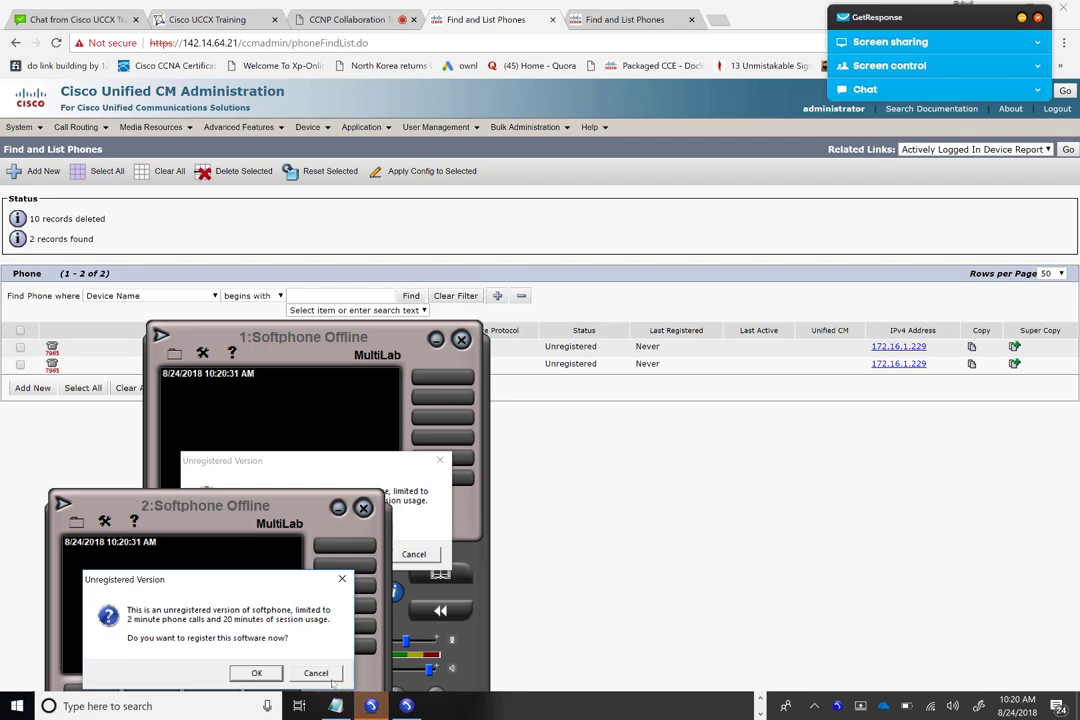
key("Escape")
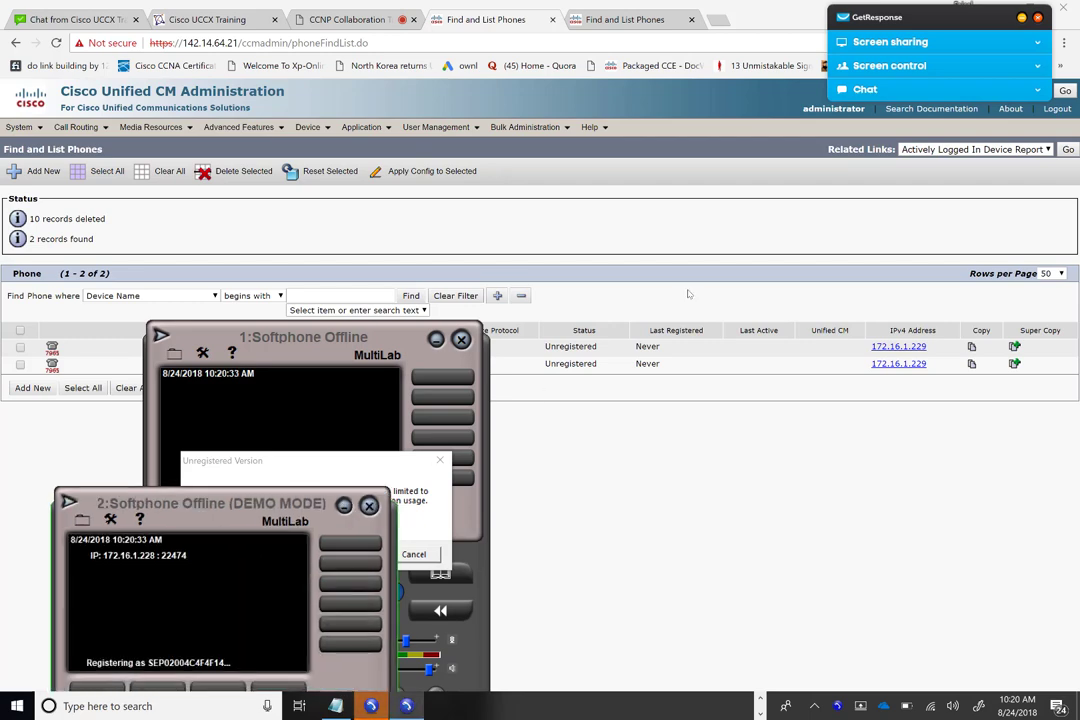
left_click_drag(212, 517, 246, 505)
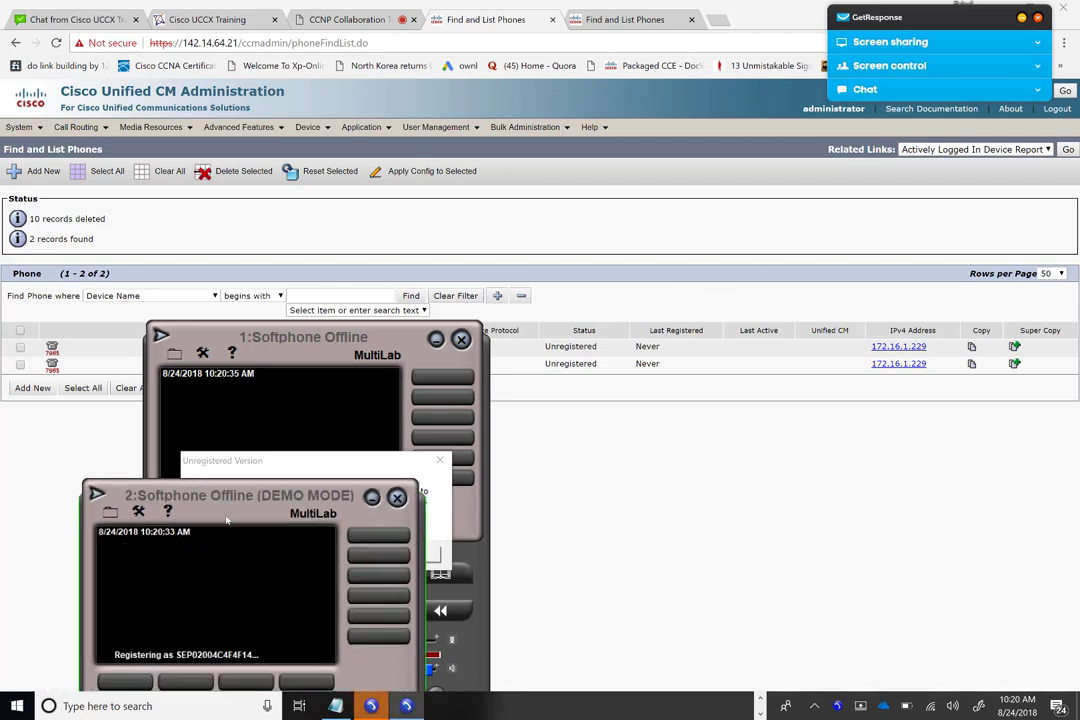
left_click(405, 553)
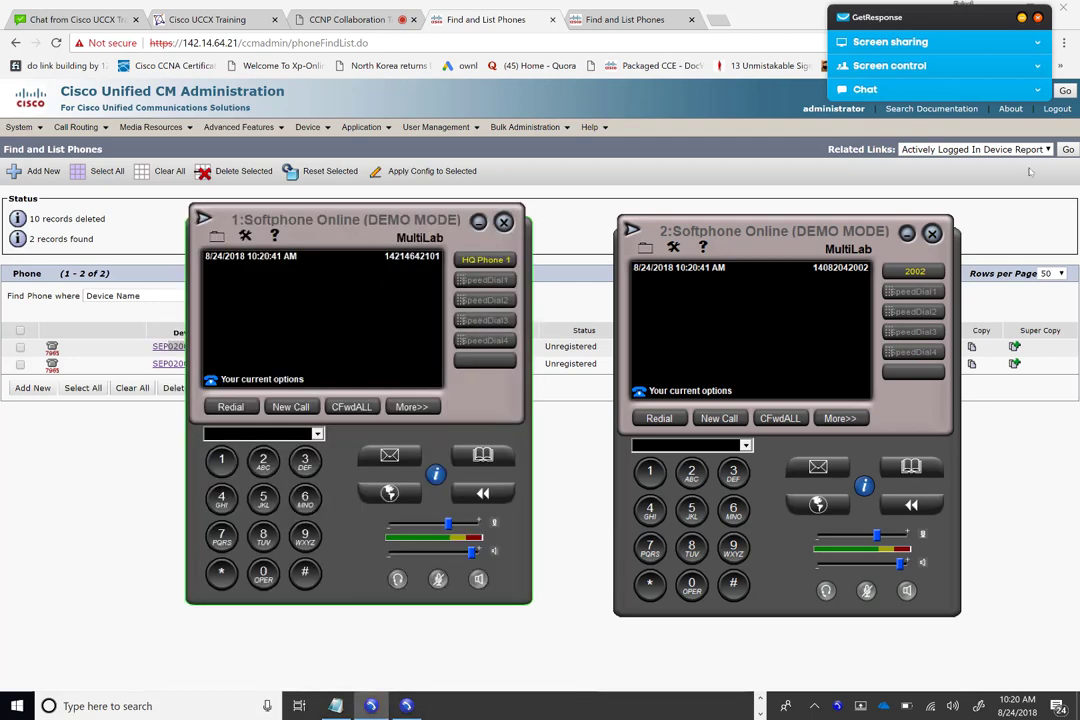
Open HQ Phone 1's device configuration (SEP02004C4F4F13) in CUCM
left_click(1030, 91)
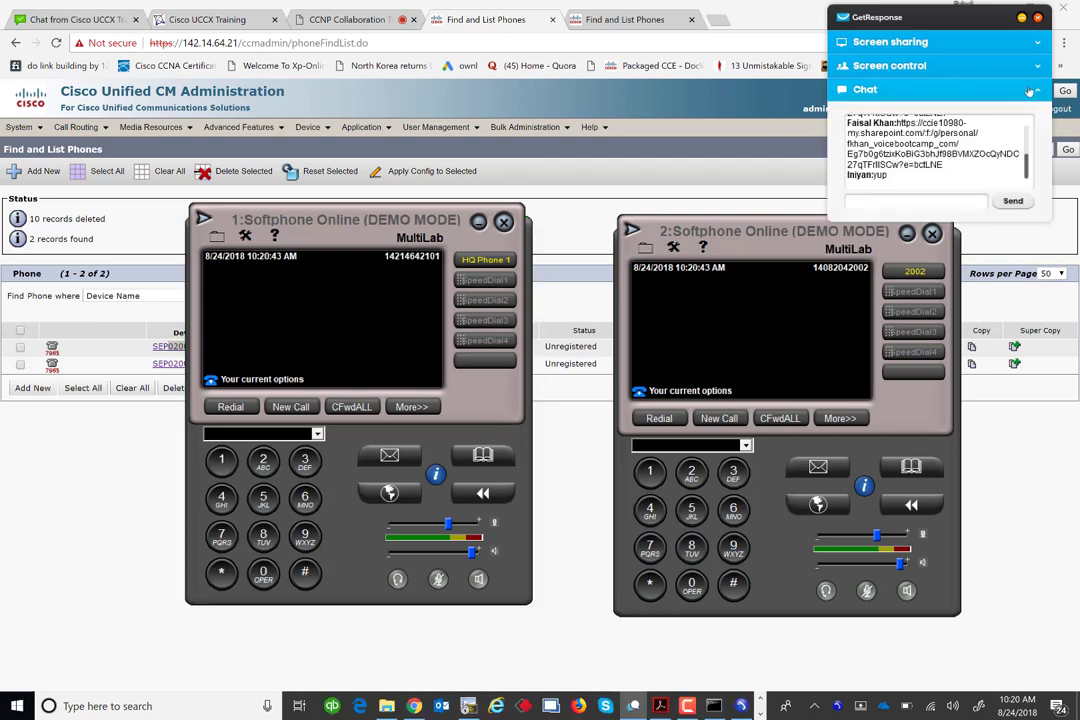
left_click(1030, 91)
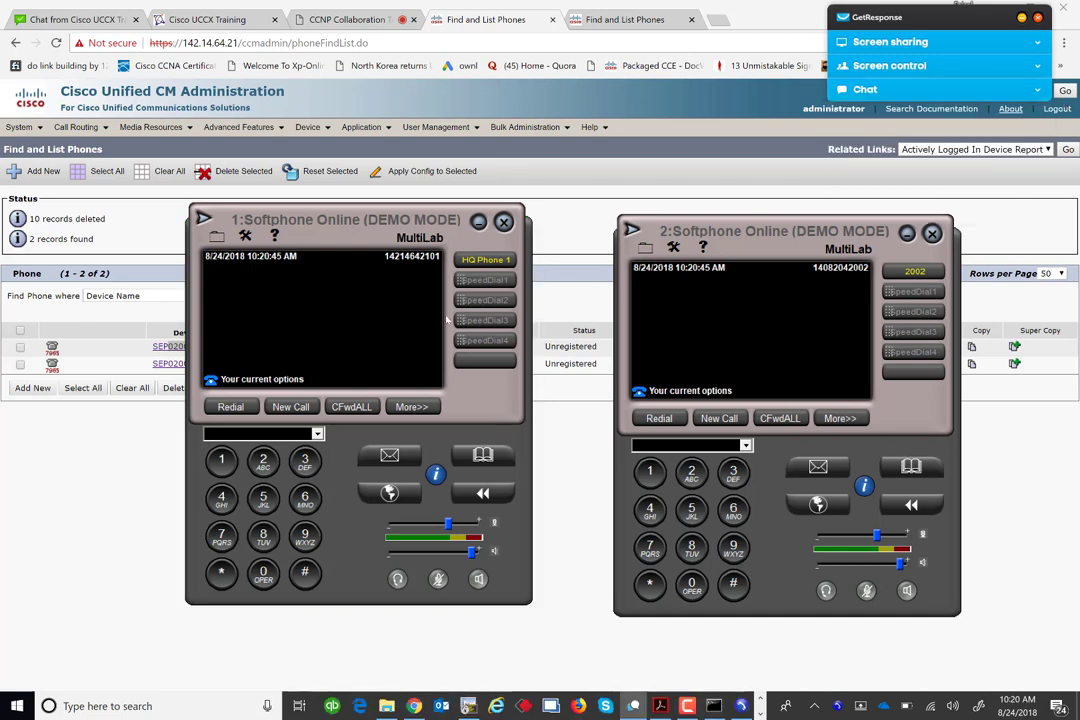
left_click(145, 341)
left_click(190, 346)
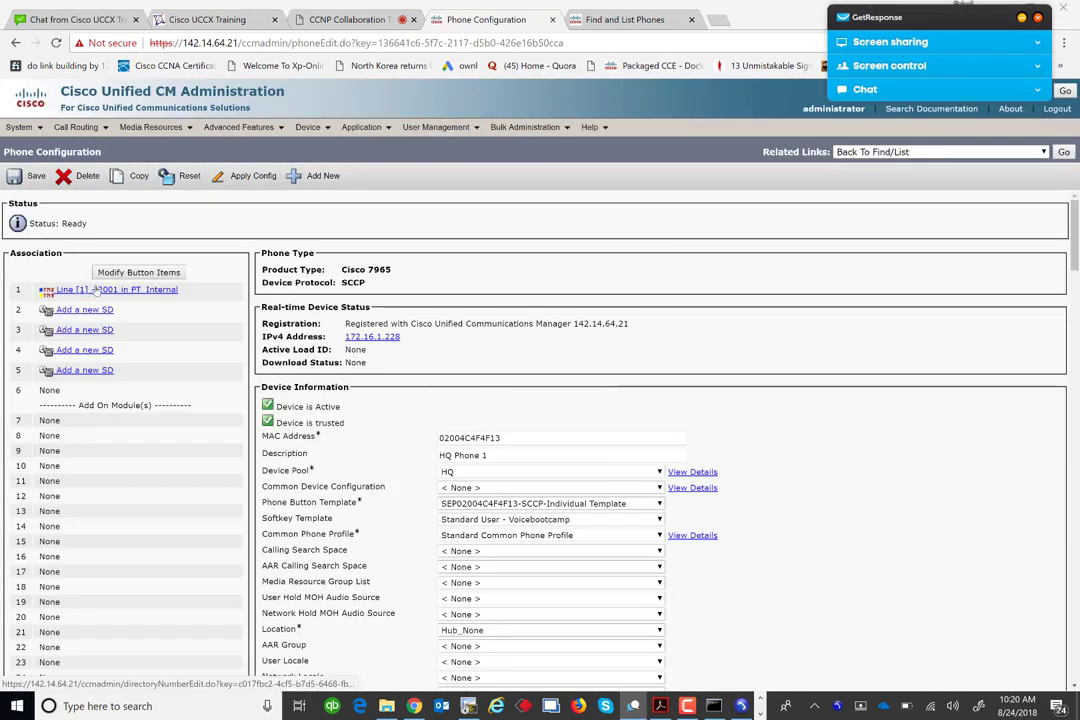
Change line 2001's External Phone Number Mask to 14082042XXX and save the directory number
left_click(95, 289)
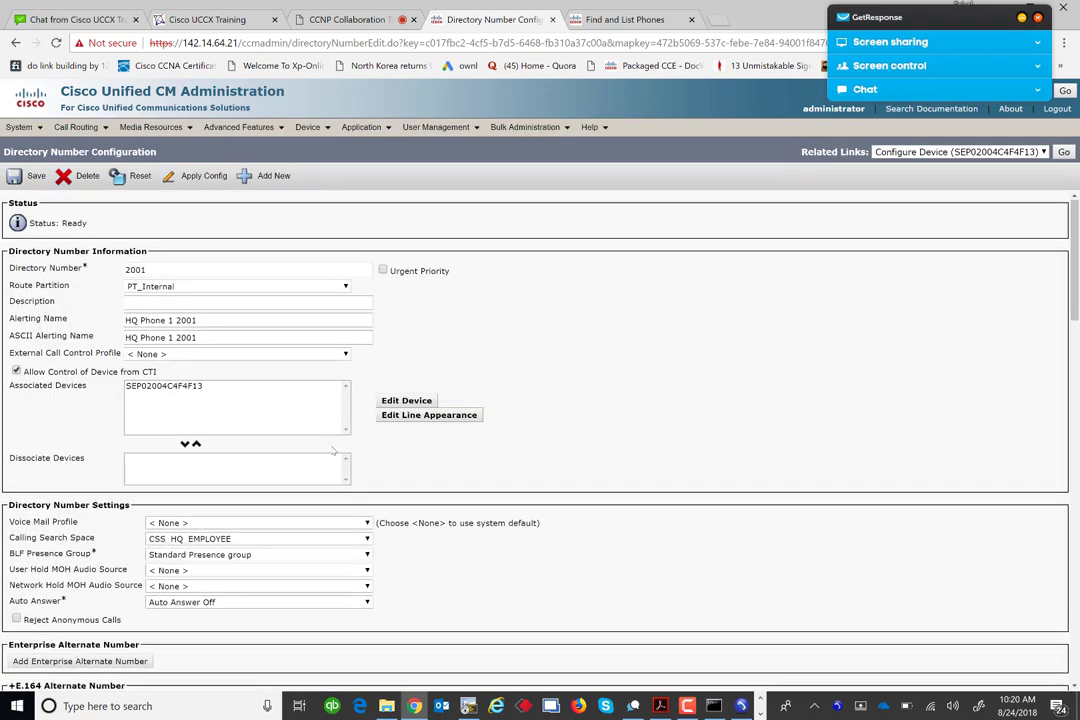
scroll(333, 452, "down", 10)
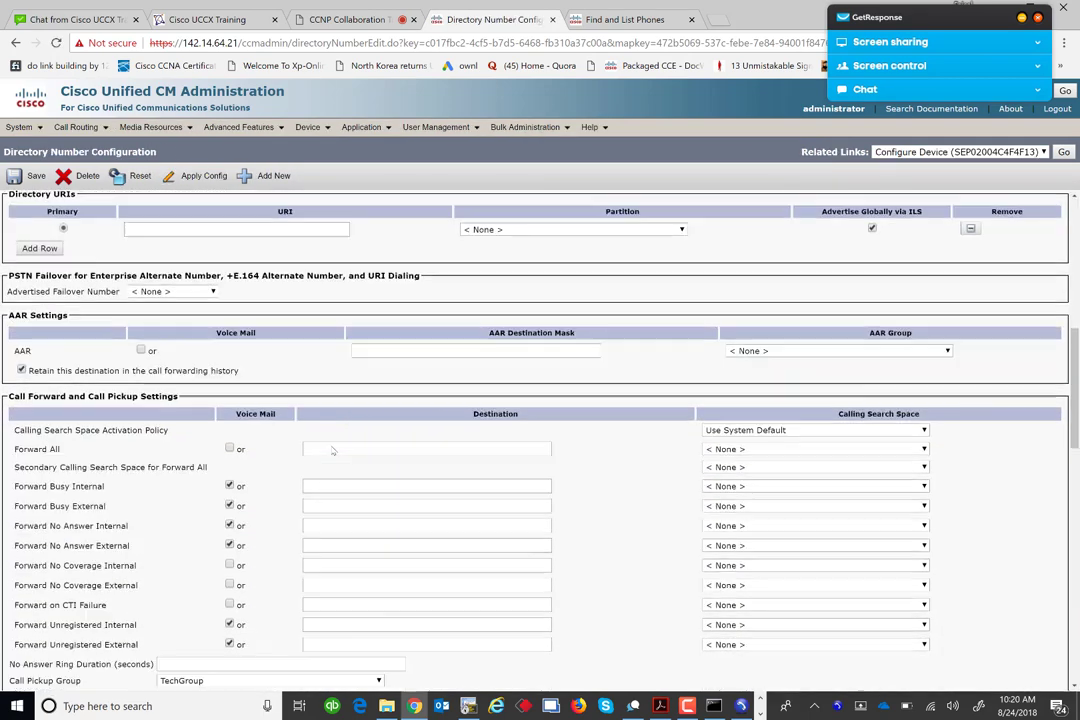
scroll(333, 452, "up", 6)
scroll(333, 452, "down", 4)
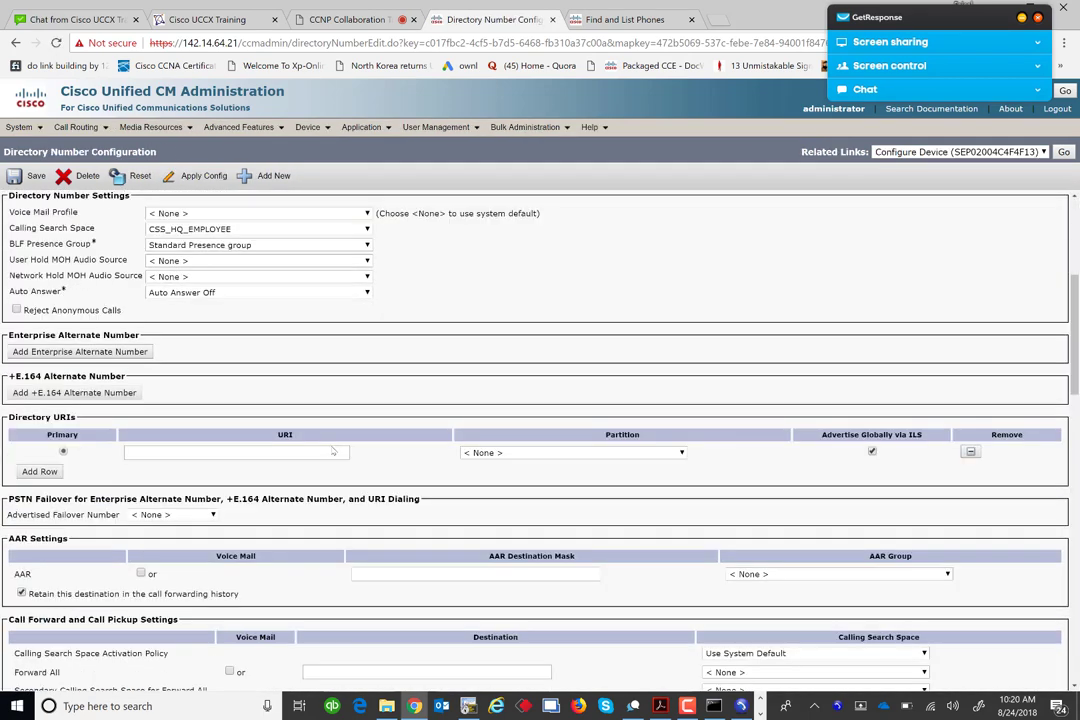
scroll(333, 452, "down", 10)
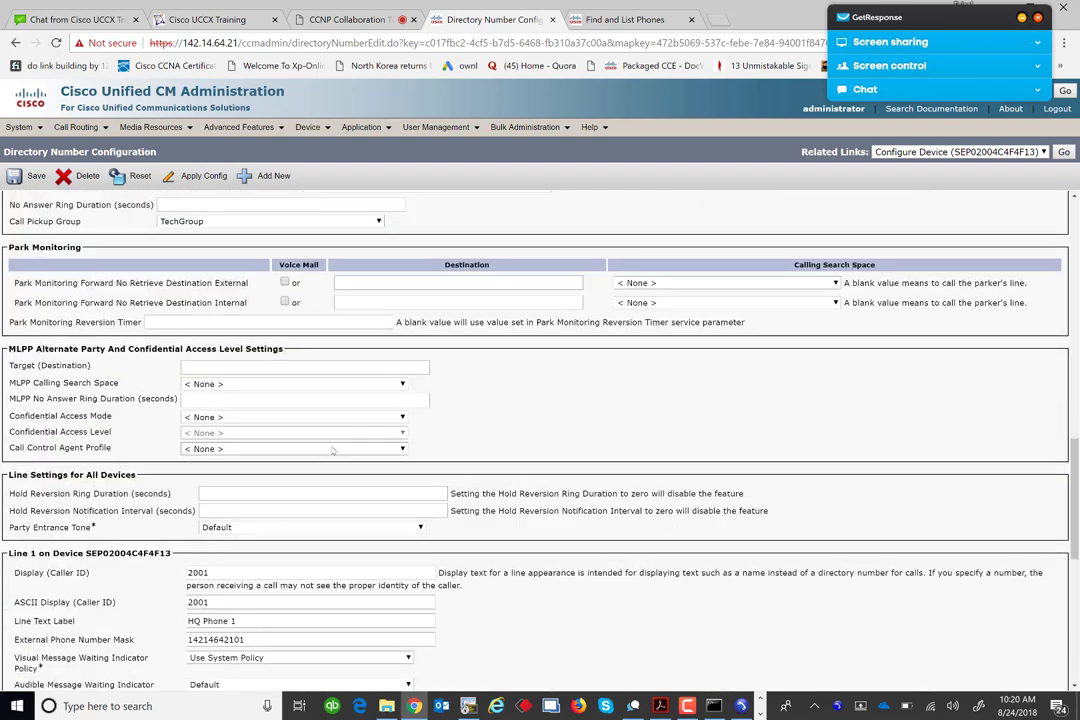
scroll(333, 452, "down", 2)
left_click_drag(313, 544, 44, 519)
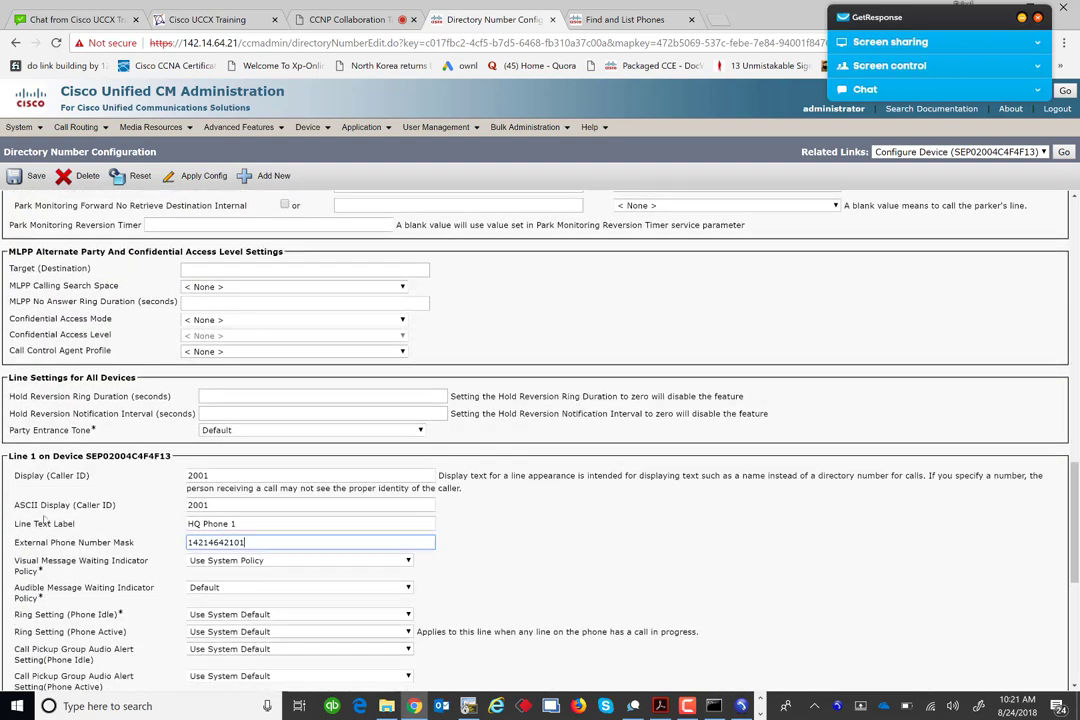
type("1408")
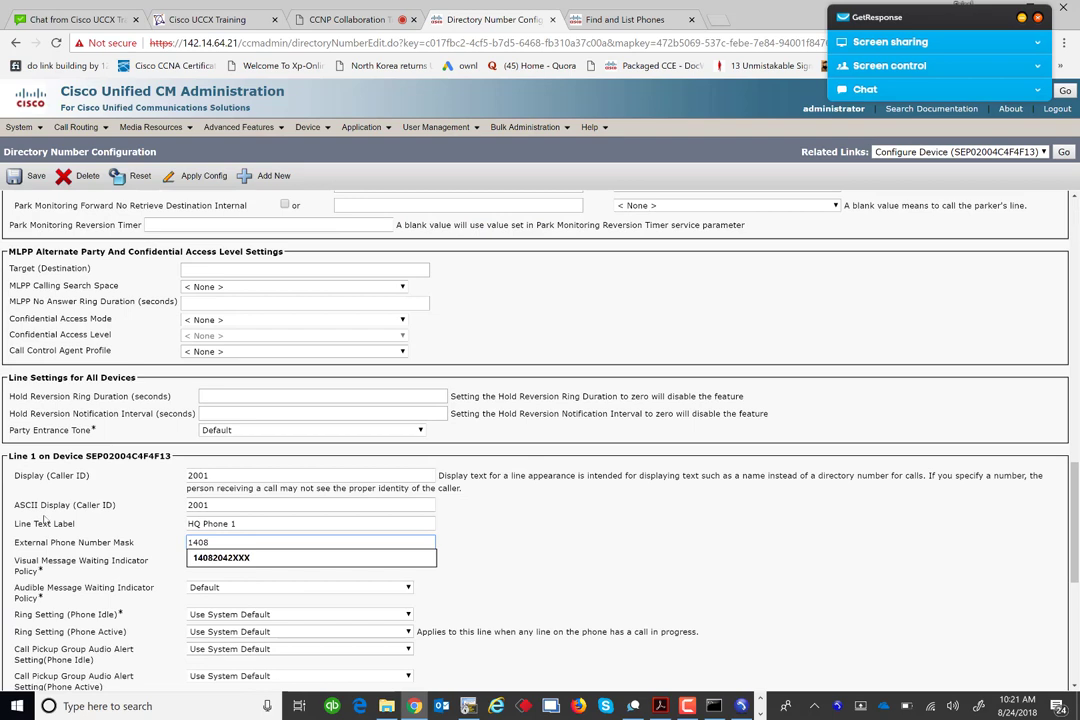
key("Down")
key("Tab")
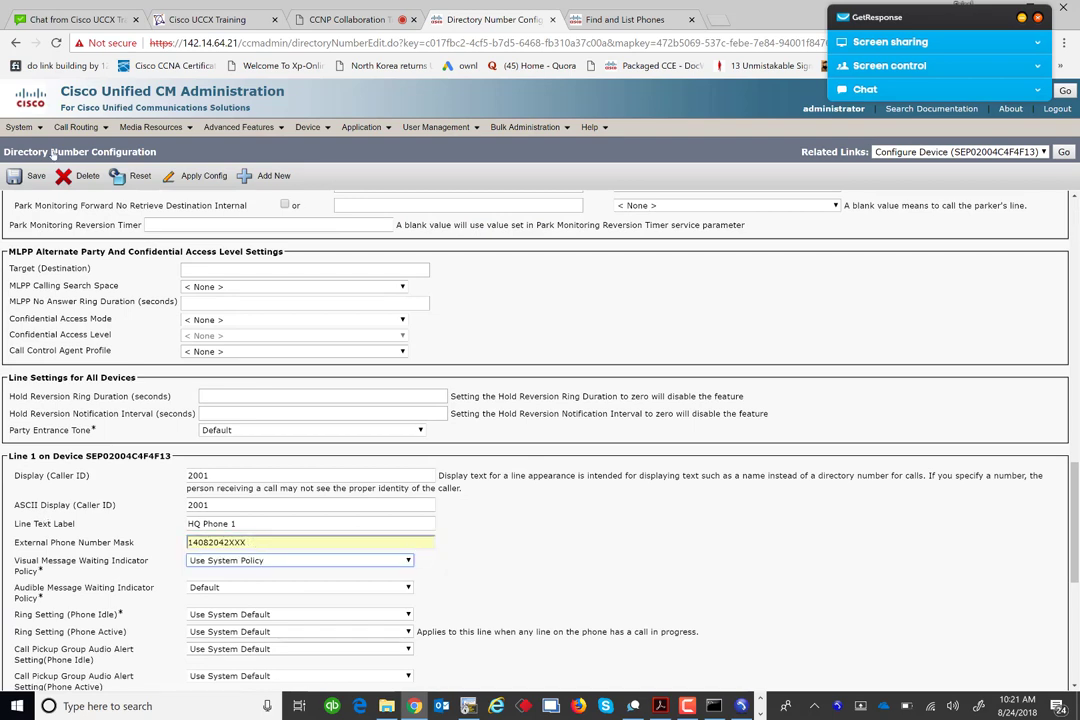
left_click(30, 175)
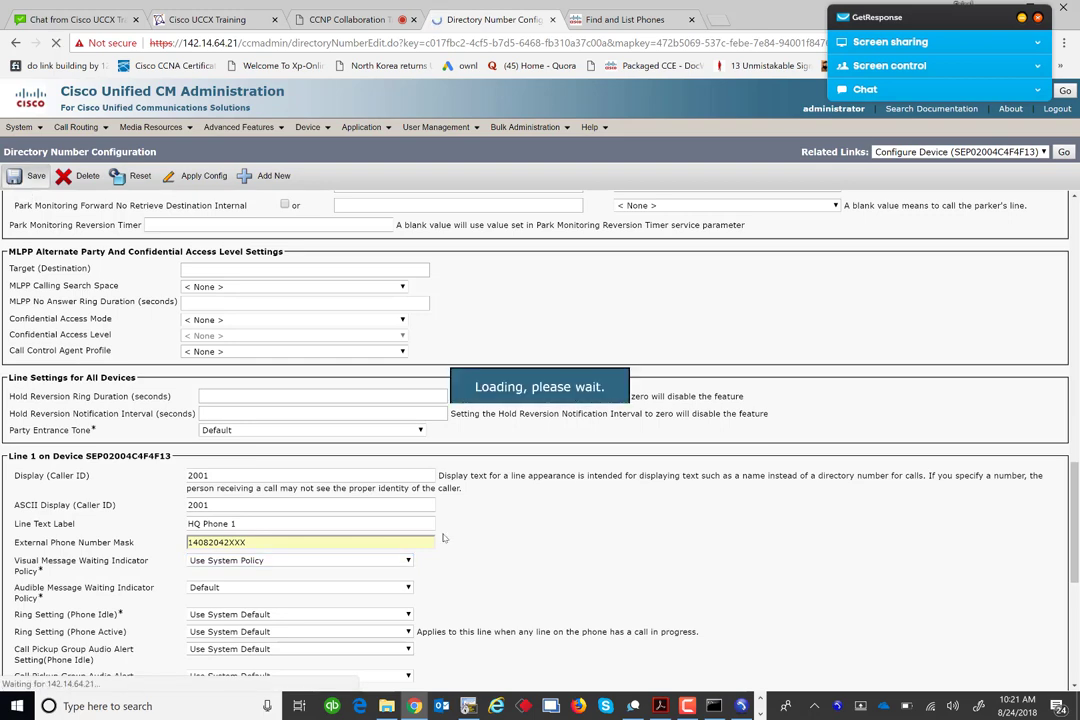
left_click(140, 175)
left_click(245, 451)
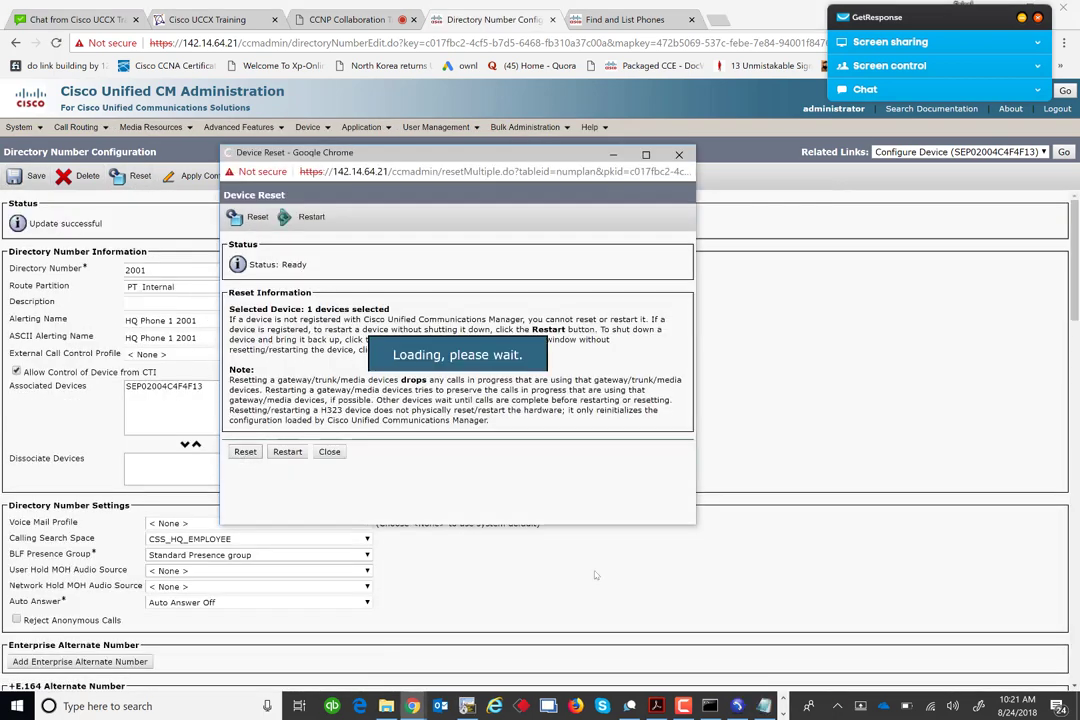
left_click(738, 706)
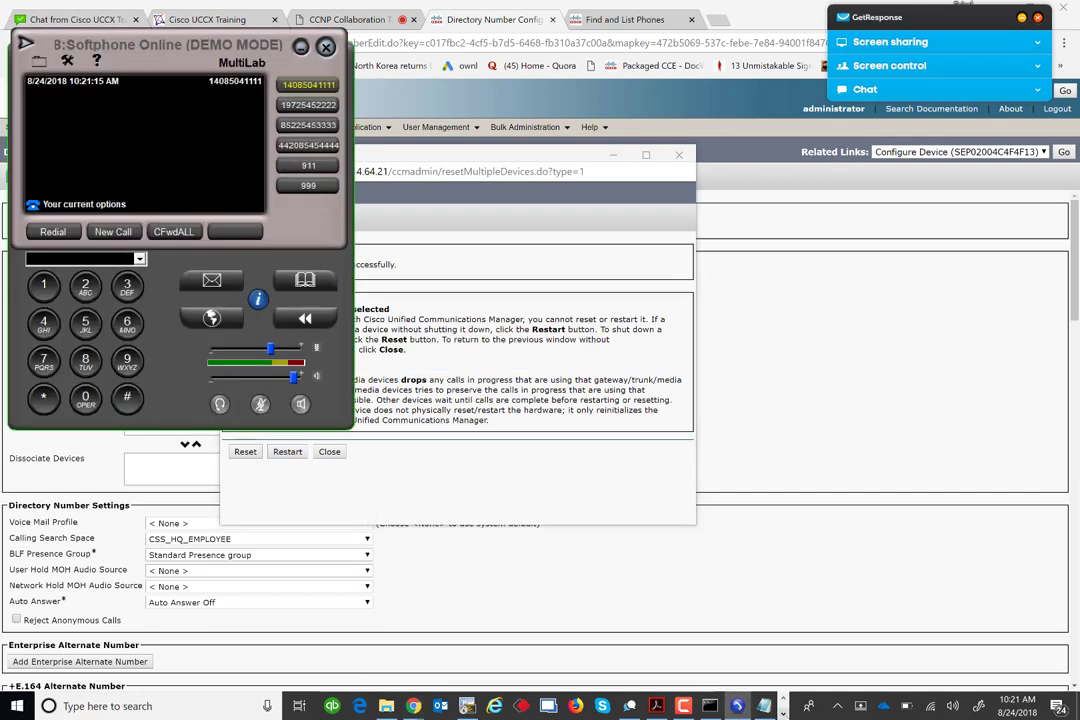
left_click(335, 706)
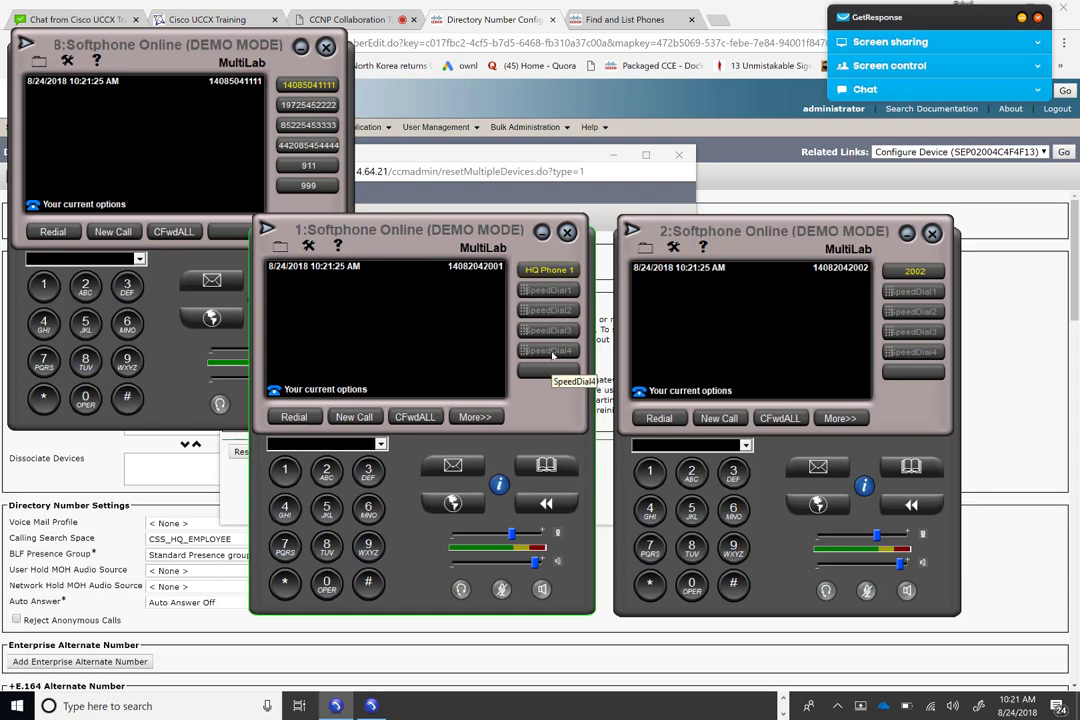
key("super+shift+s")
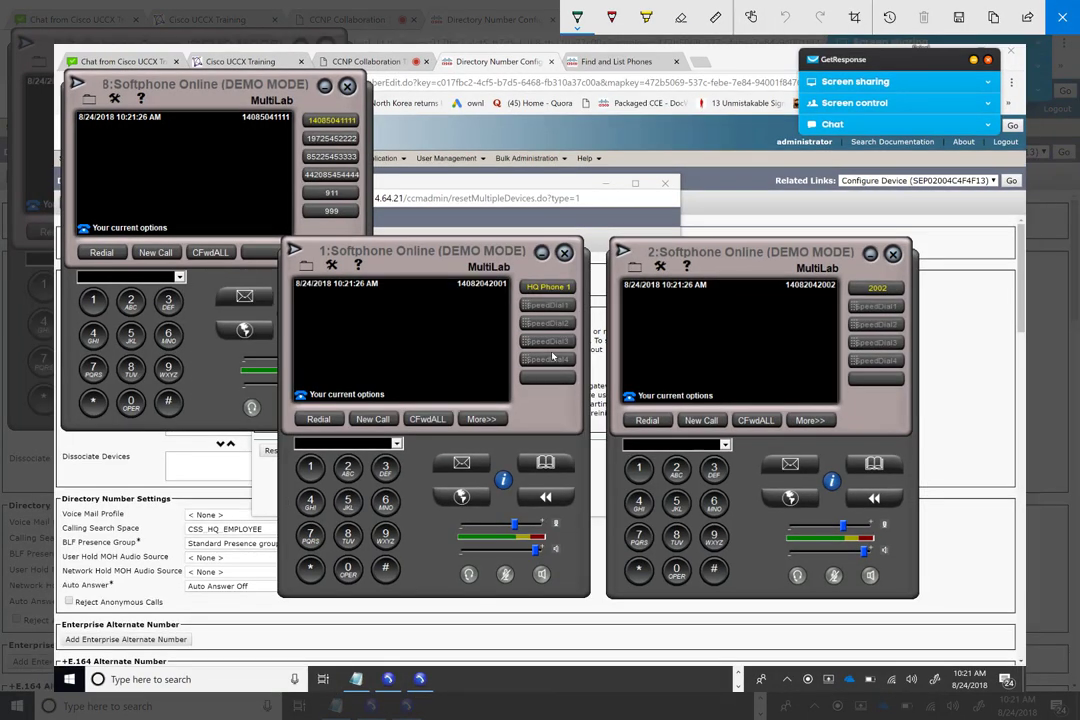
left_click_drag(510, 268, 470, 265)
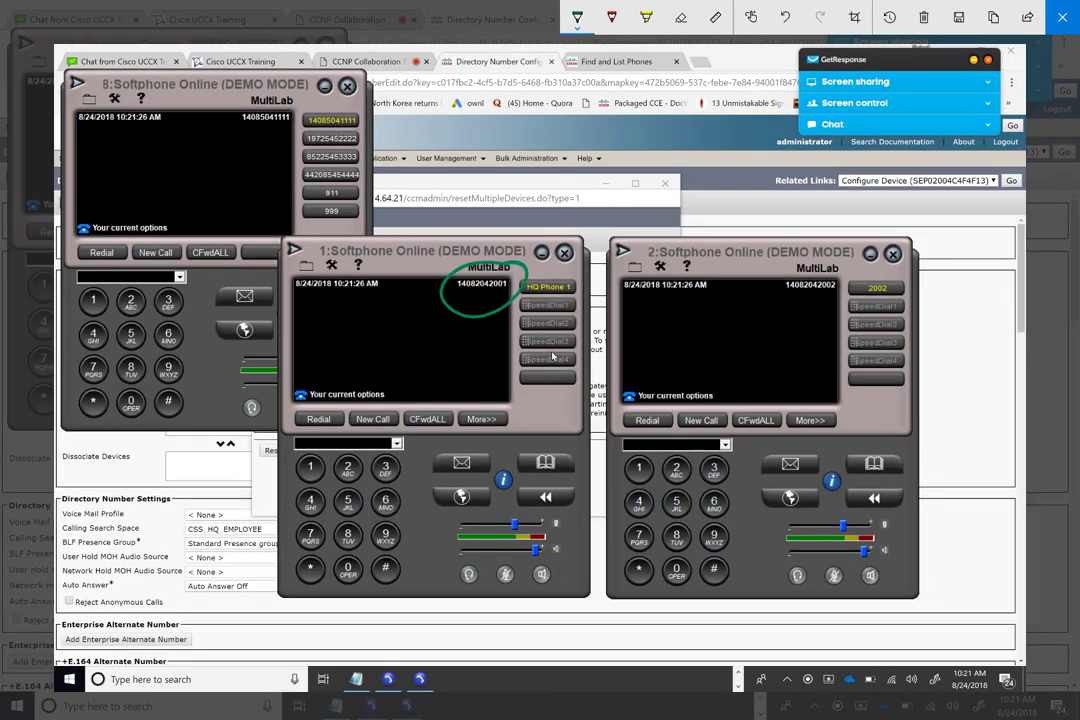
left_click_drag(845, 270, 835, 268)
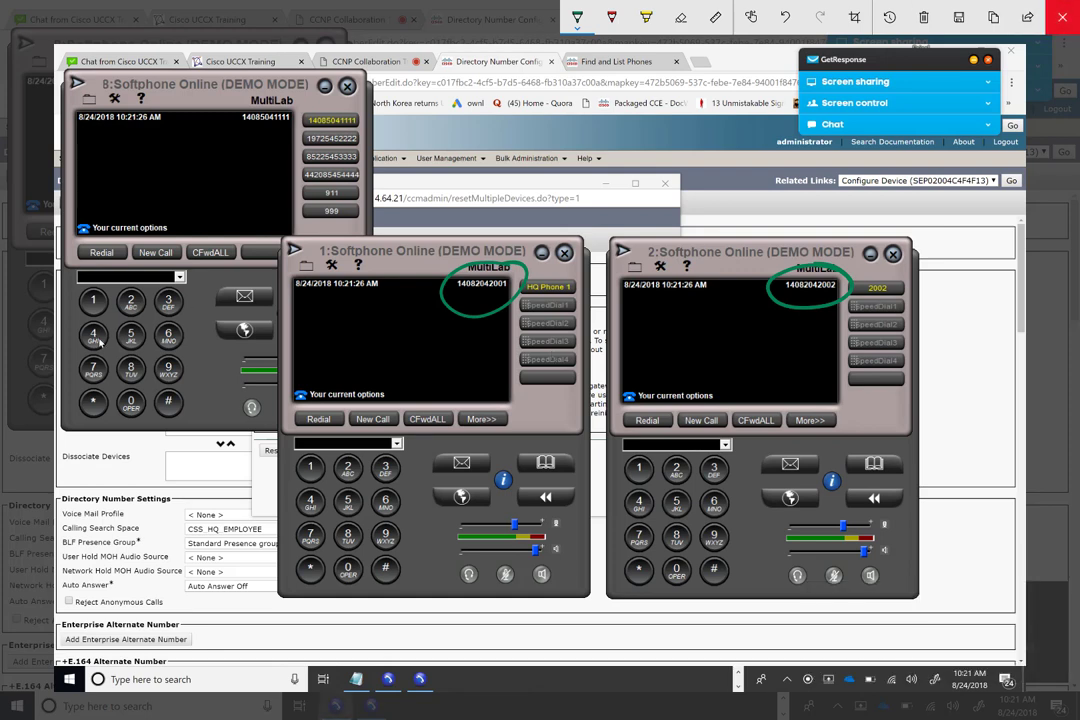
left_click(1064, 16)
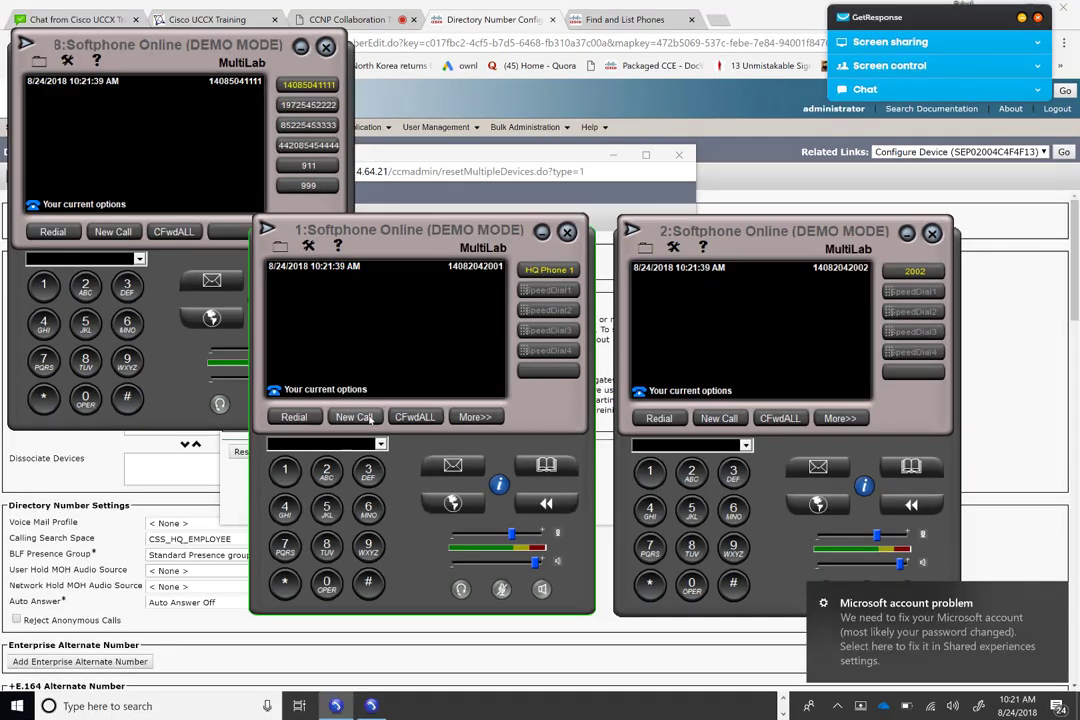
From HQ Phone 1, call extension 2002 and end the call
left_click(356, 417)
type("2002 (HQ Phone 2")
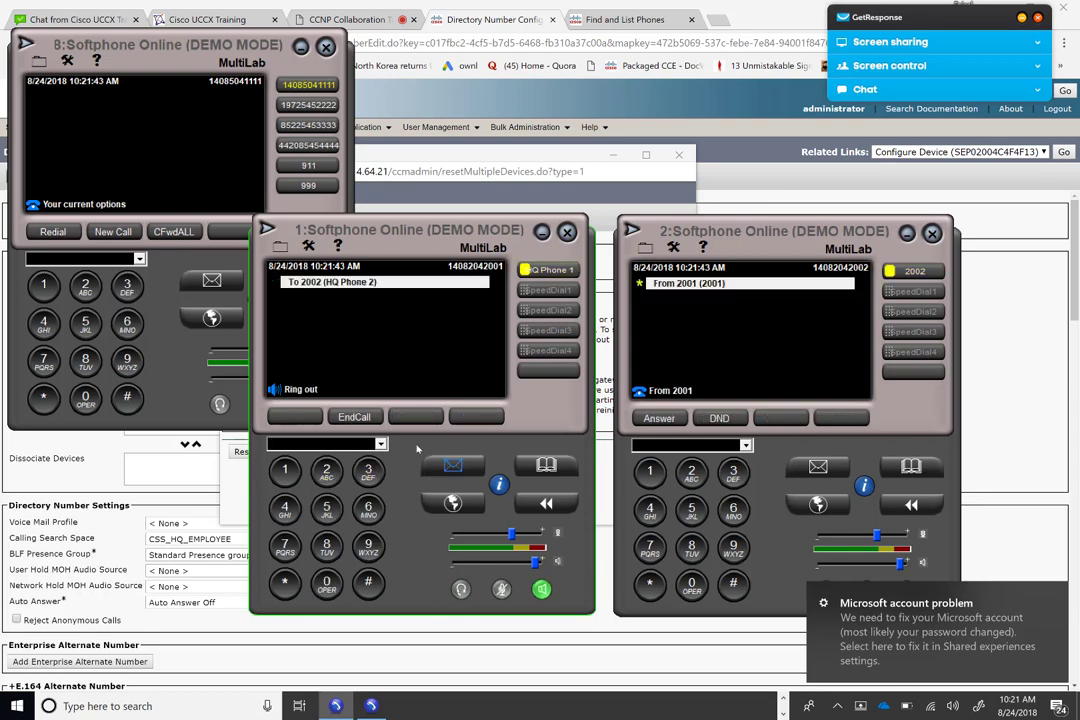
left_click(356, 417)
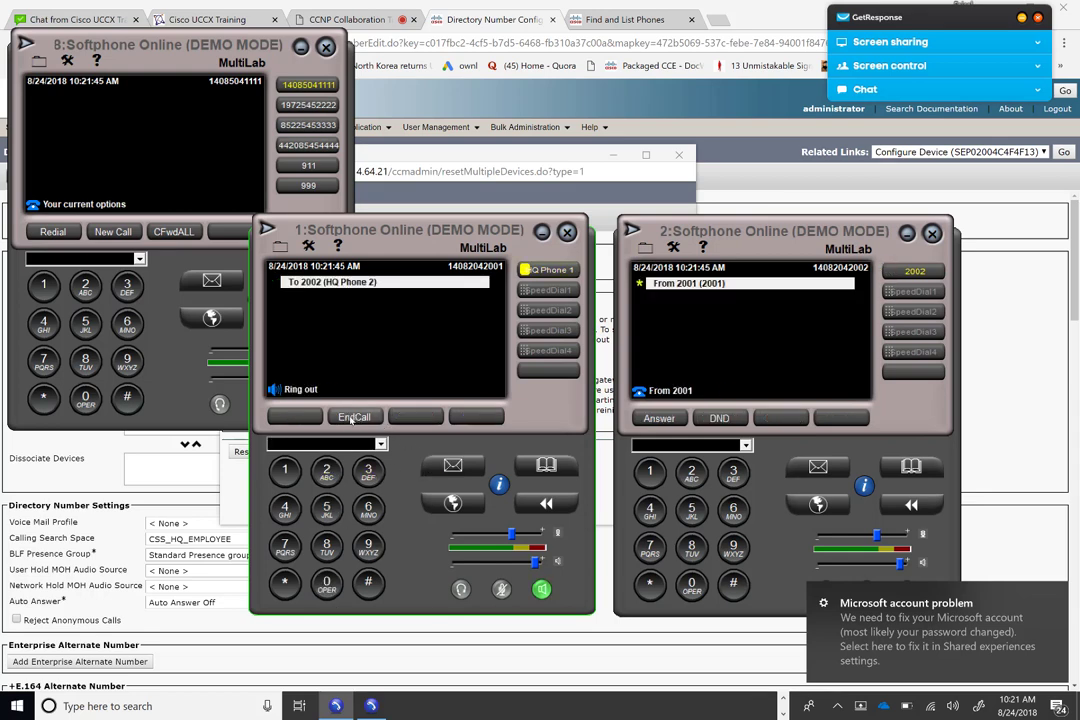
On phone 2, start dialling 200, hang up, and minimize softphone 8
left_click(722, 419)
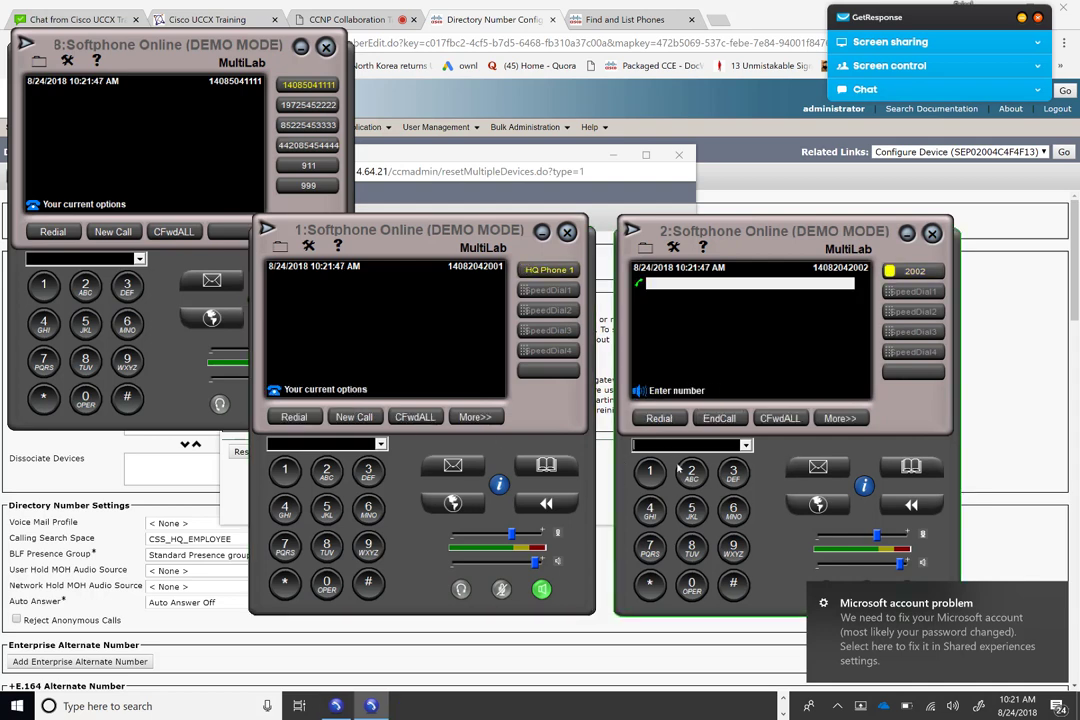
left_click(691, 472)
left_click(691, 583)
left_click(691, 583)
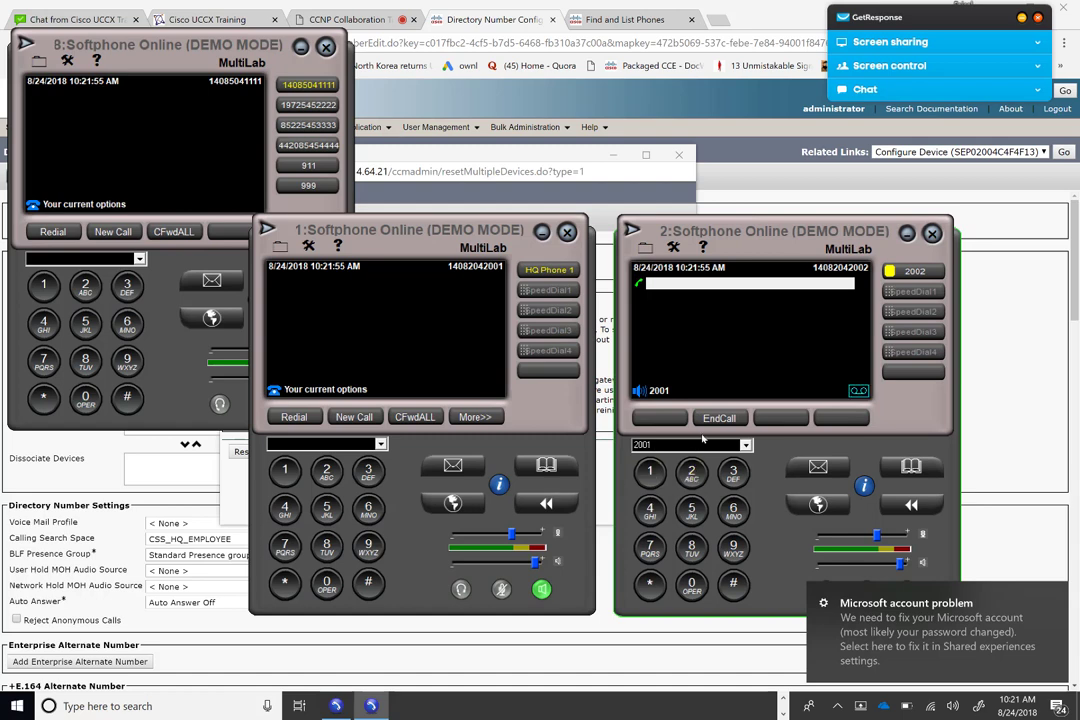
left_click(746, 426)
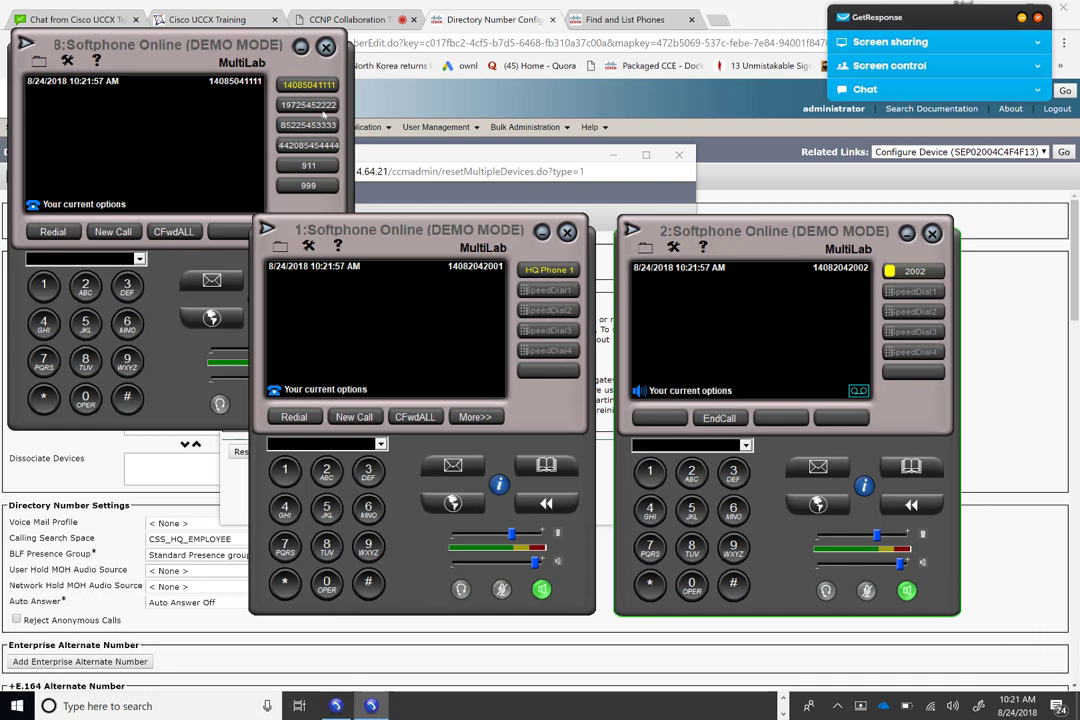
left_click(300, 47)
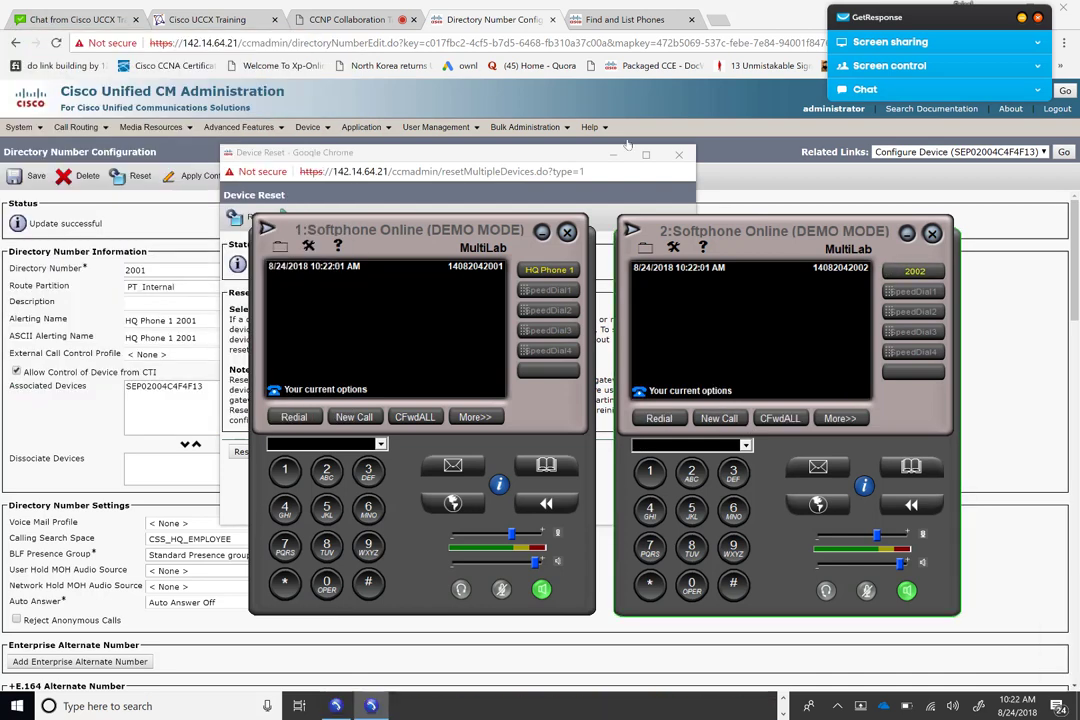
From phone 2, dial 2001 to test whether it reaches HQ Phone 1
left_click(657, 418)
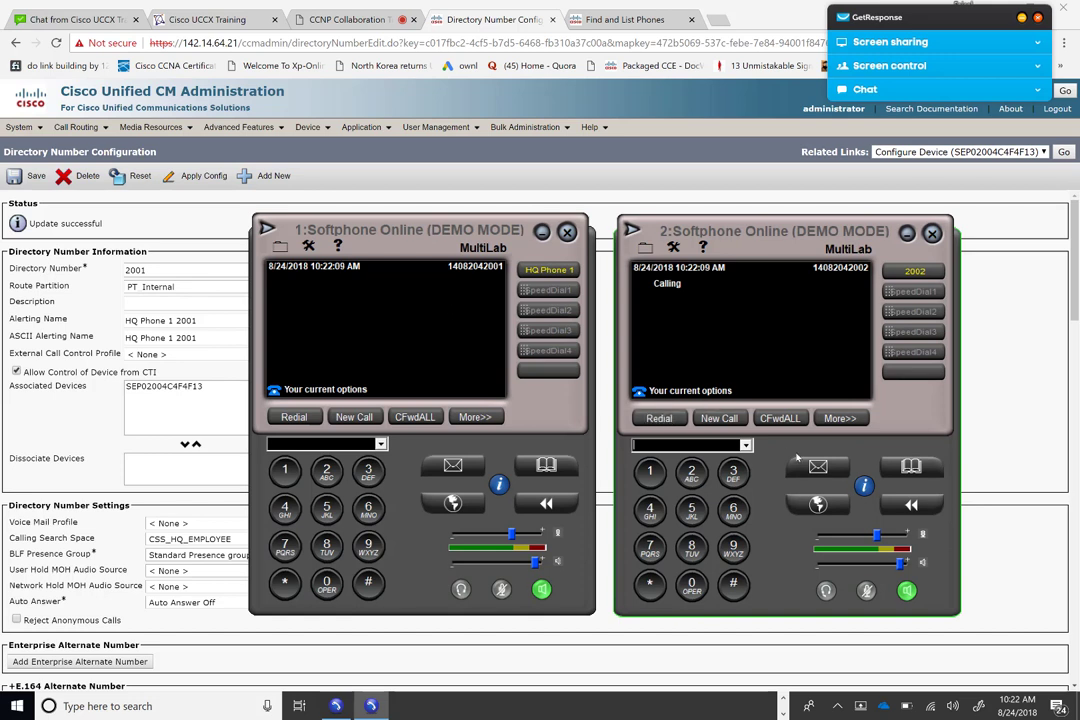
left_click(691, 470)
left_click(691, 583)
left_click(691, 583)
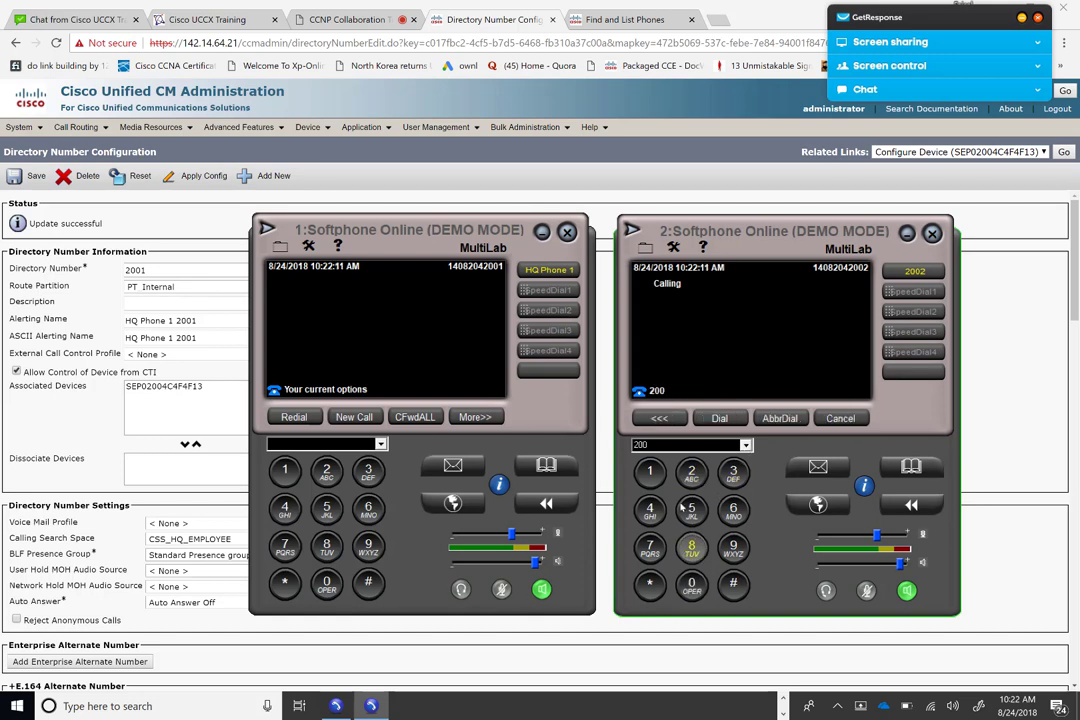
left_click(649, 470)
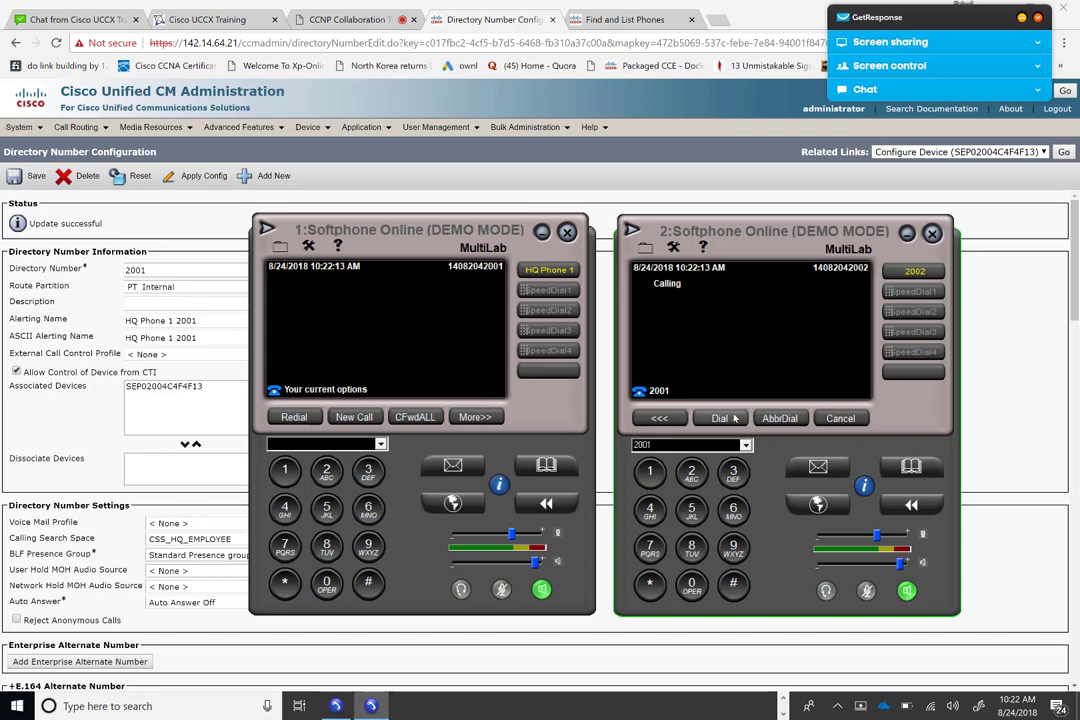
left_click(722, 418)
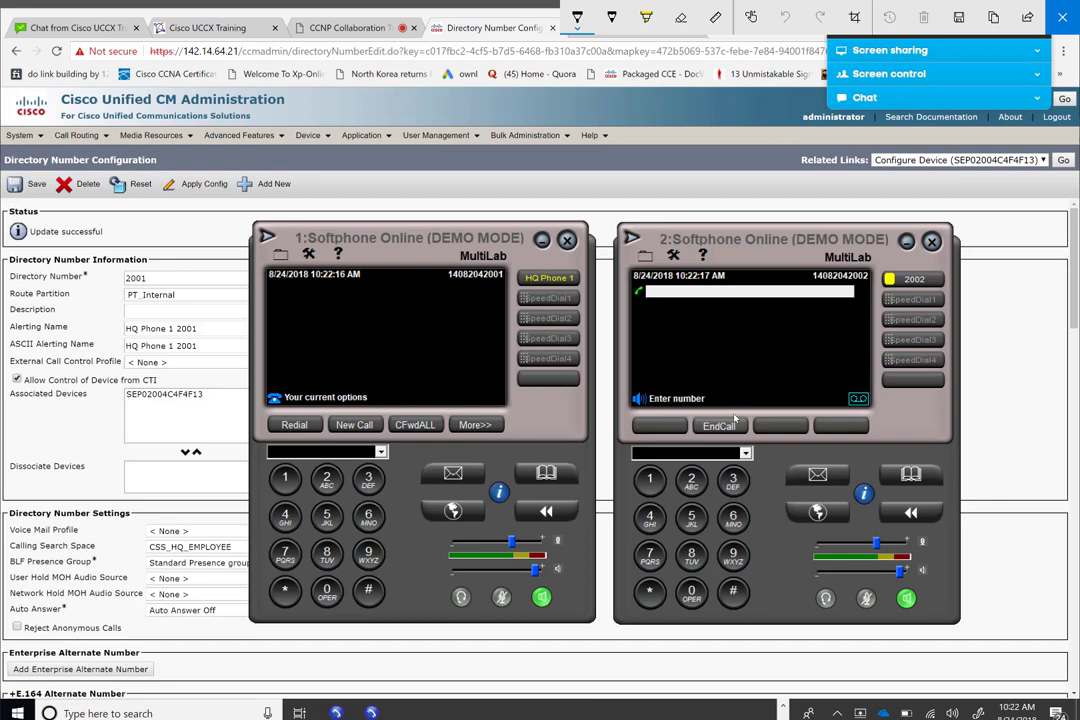
Circle line 2001's PT_Internal partition in a screen sketch, then close the sketch
key("super+w")
mouse_move(215, 283)
left_mouse_down()
mouse_move(175, 286)
mouse_move(158, 321)
mouse_move(243, 299)
left_mouse_up()
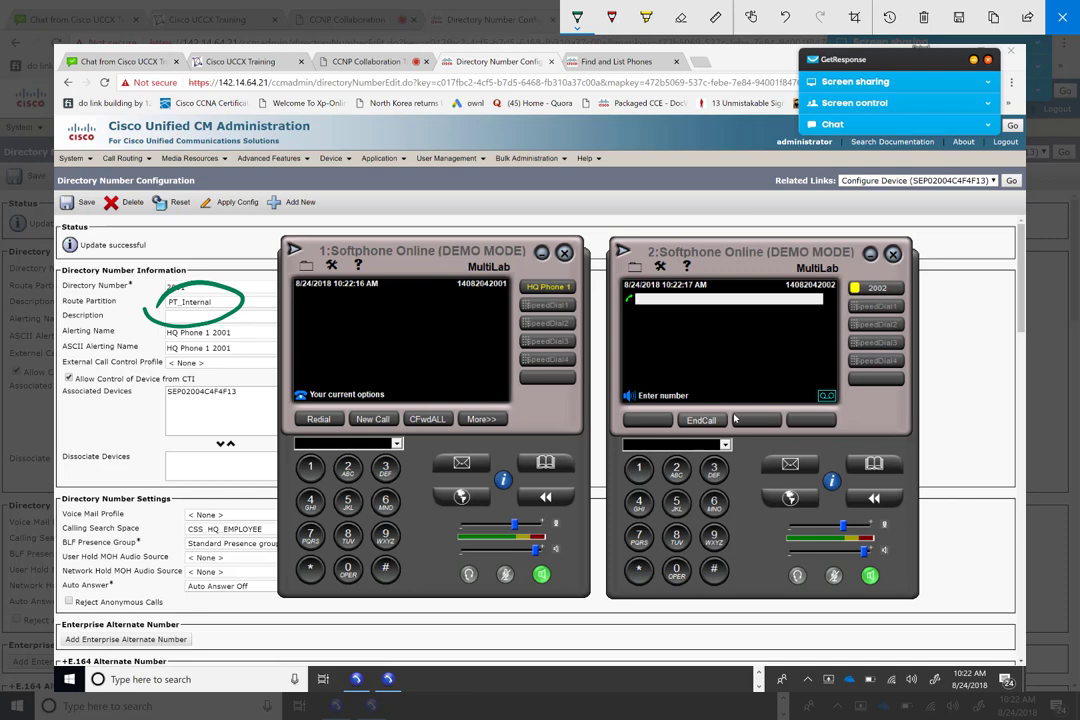
key("Escape")
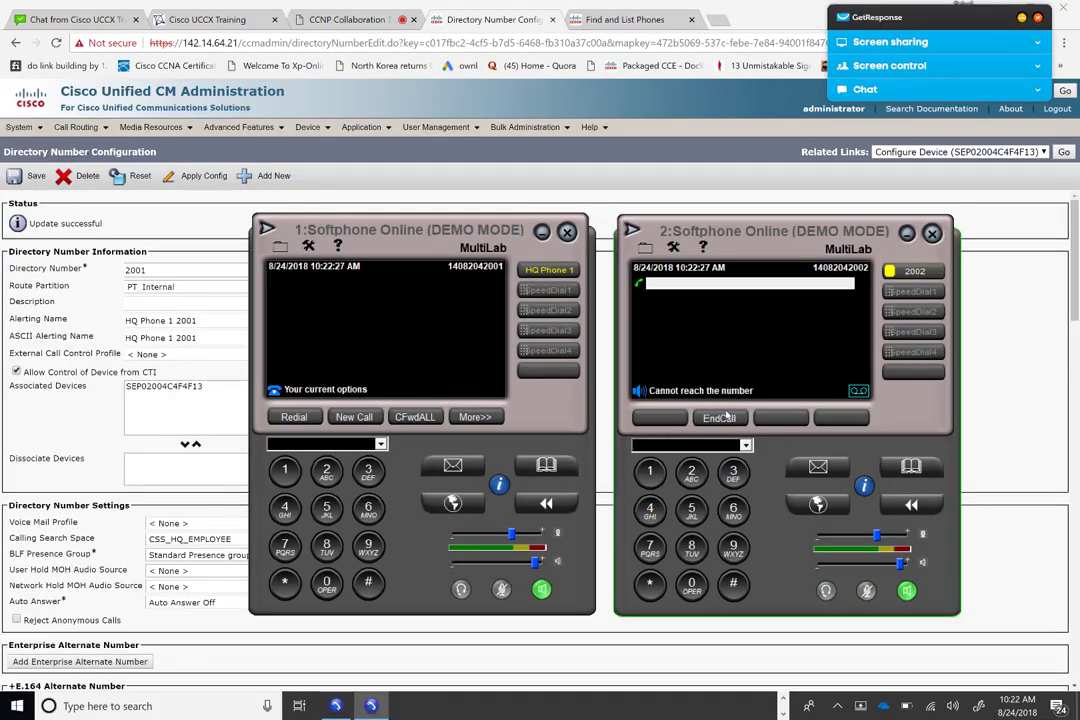
left_click(1034, 92)
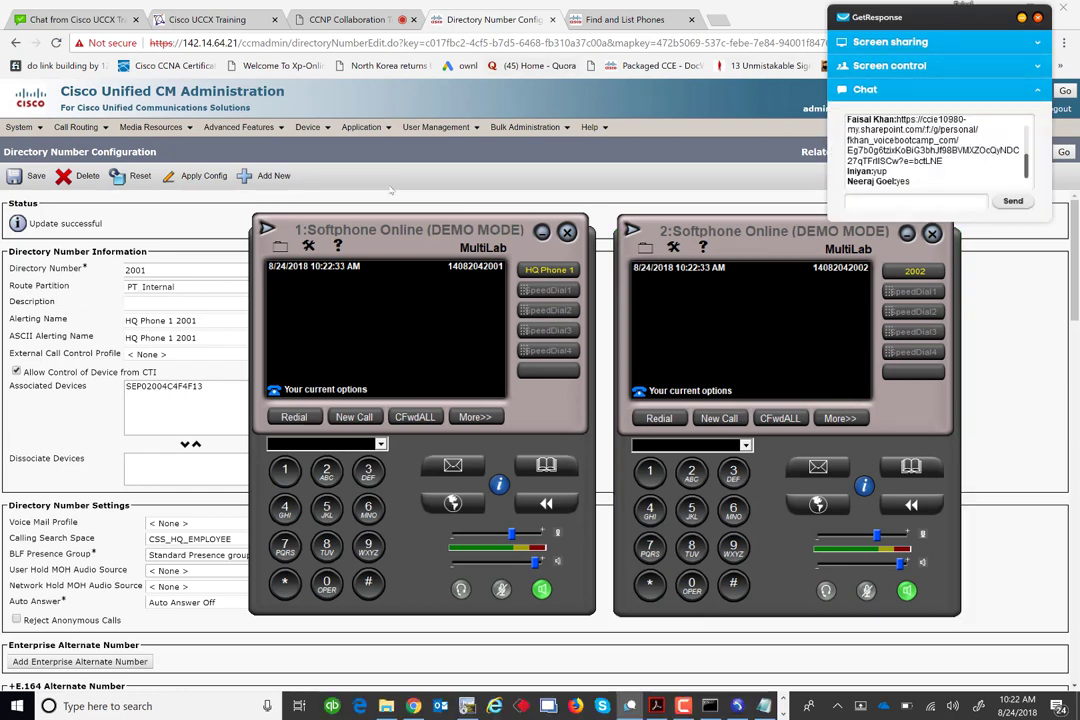
Open CSS_HQ_EXECUTIVE from the Calling Search Space list and point out PT_Internal in its partitions
mouse_move(76, 127)
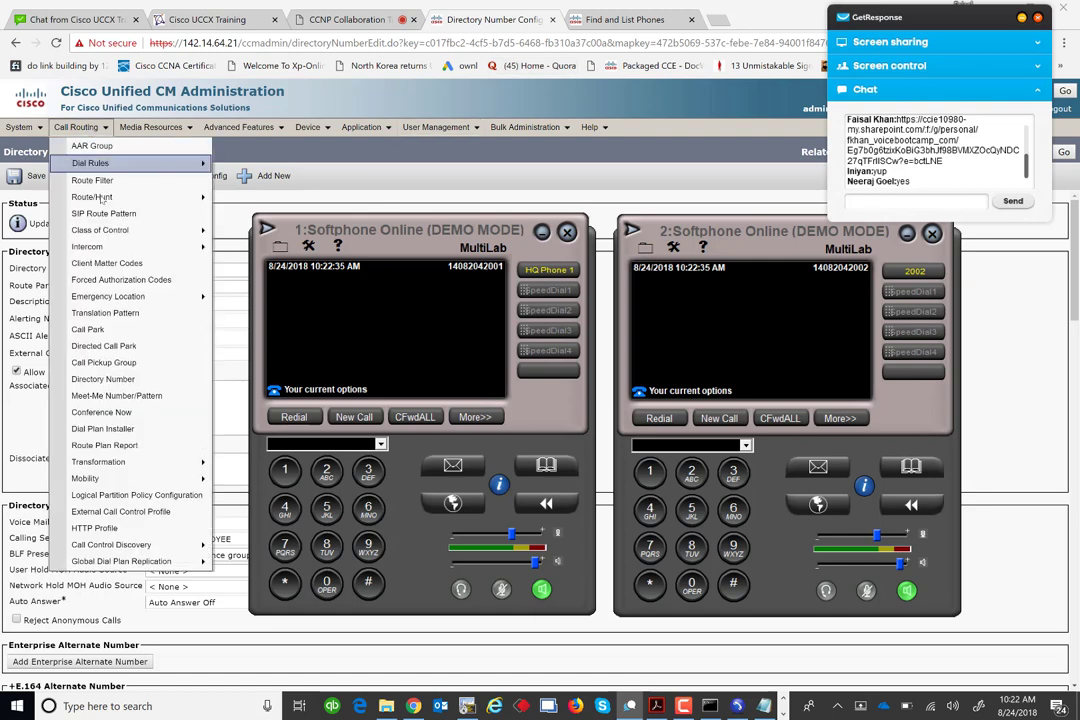
mouse_move(100, 229)
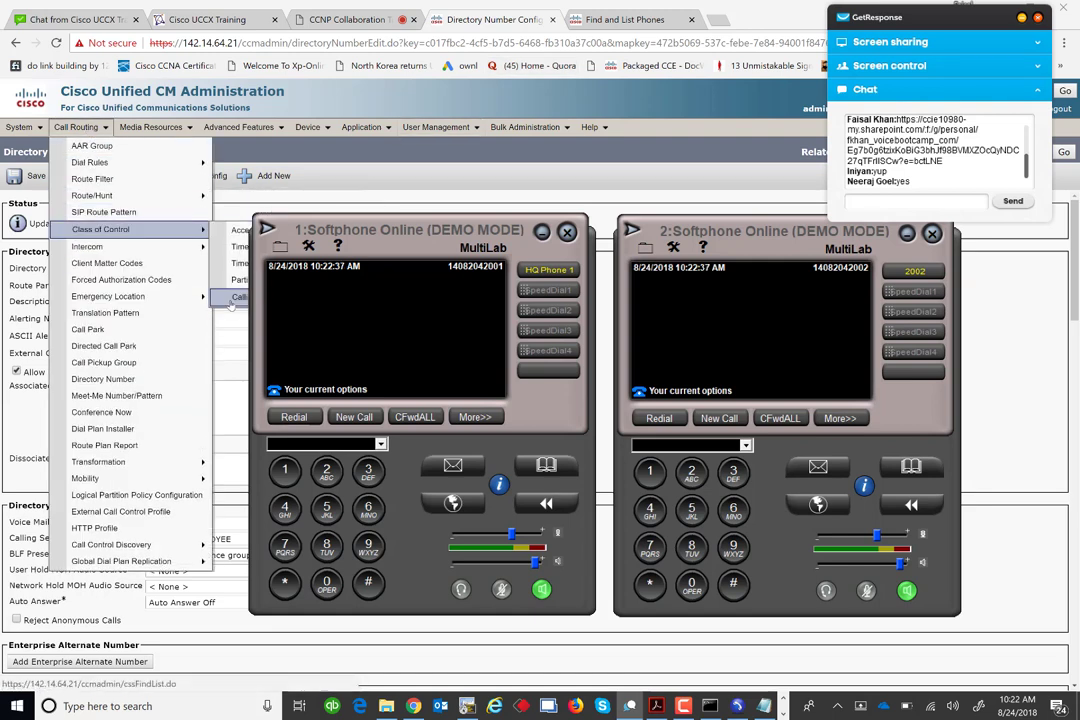
left_click(234, 299)
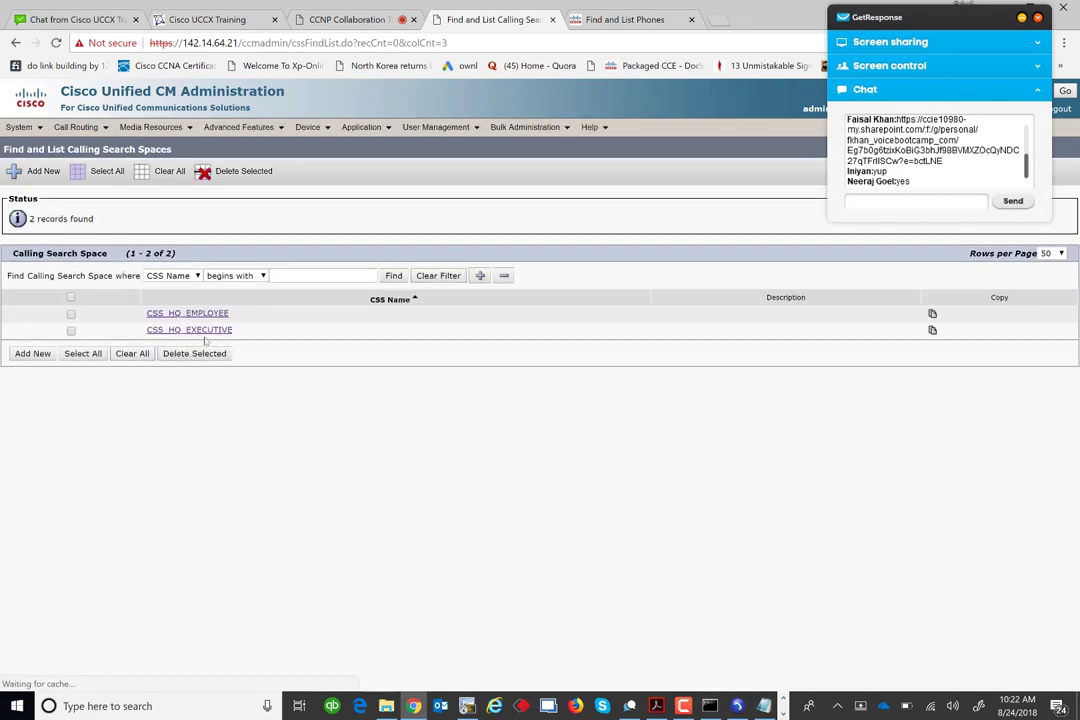
left_click(200, 330)
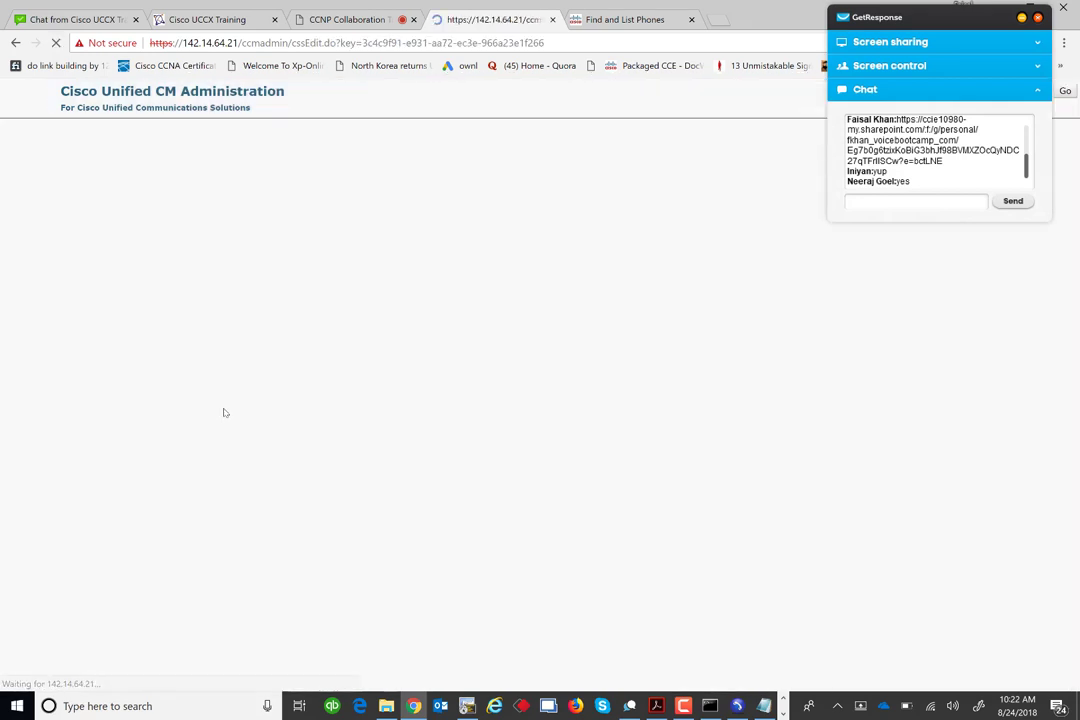
left_click(131, 425)
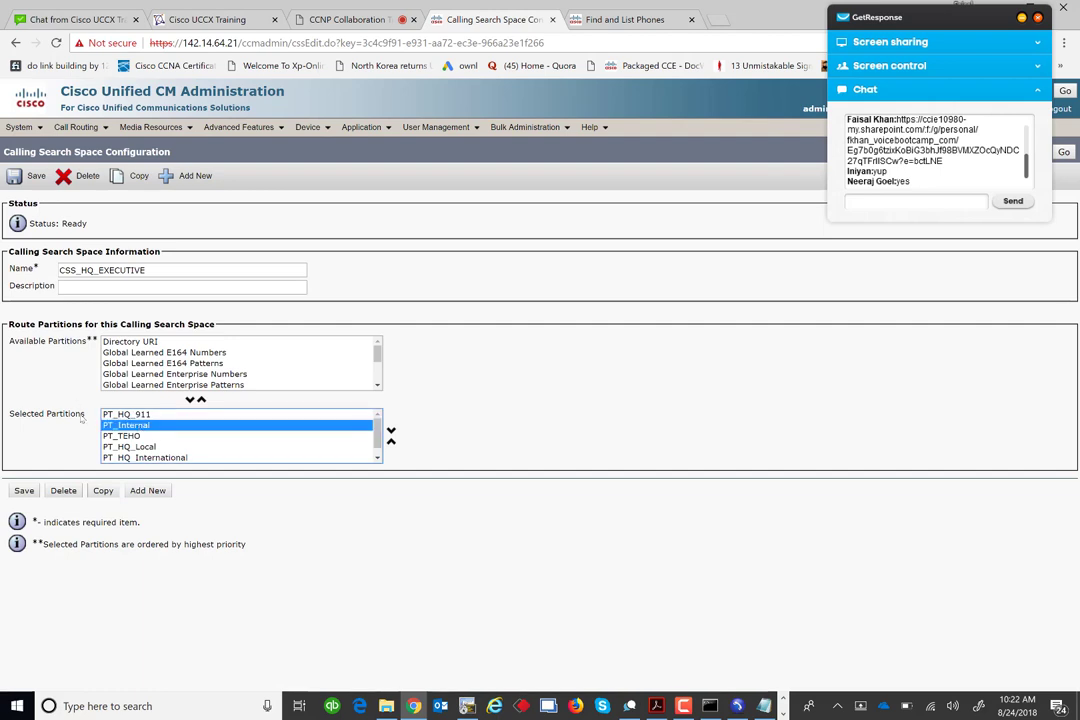
Assign calling search space CSS_HQ_EXECUTIVE to HQ Phone 2 and save its configuration
mouse_move(307, 127)
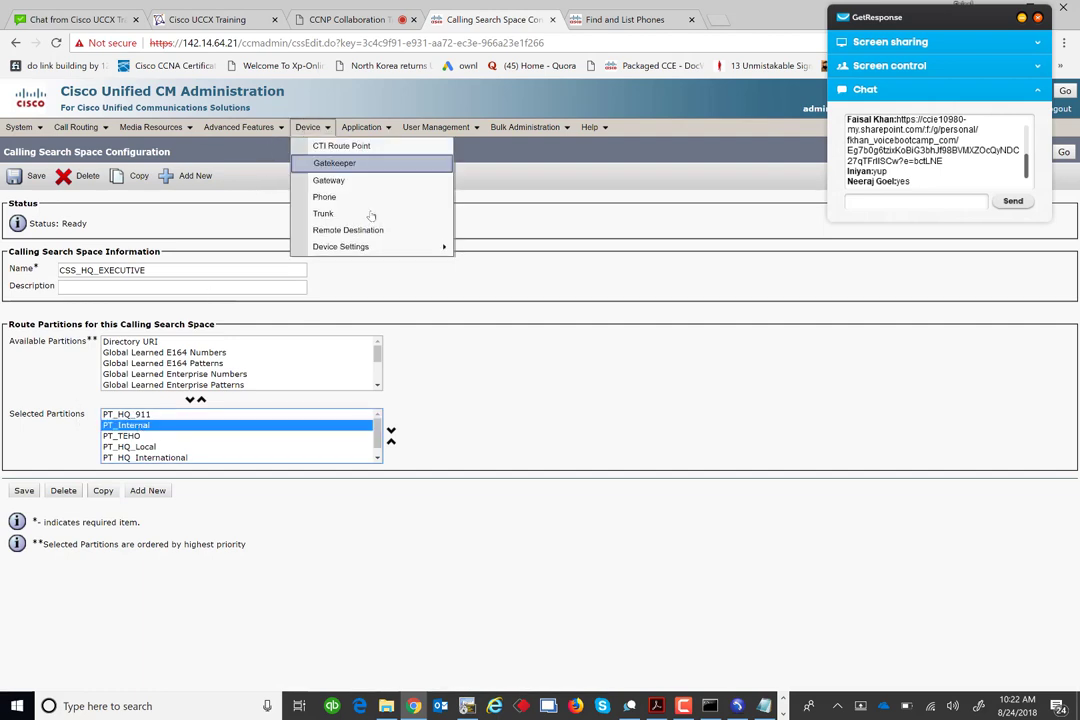
left_click(367, 198)
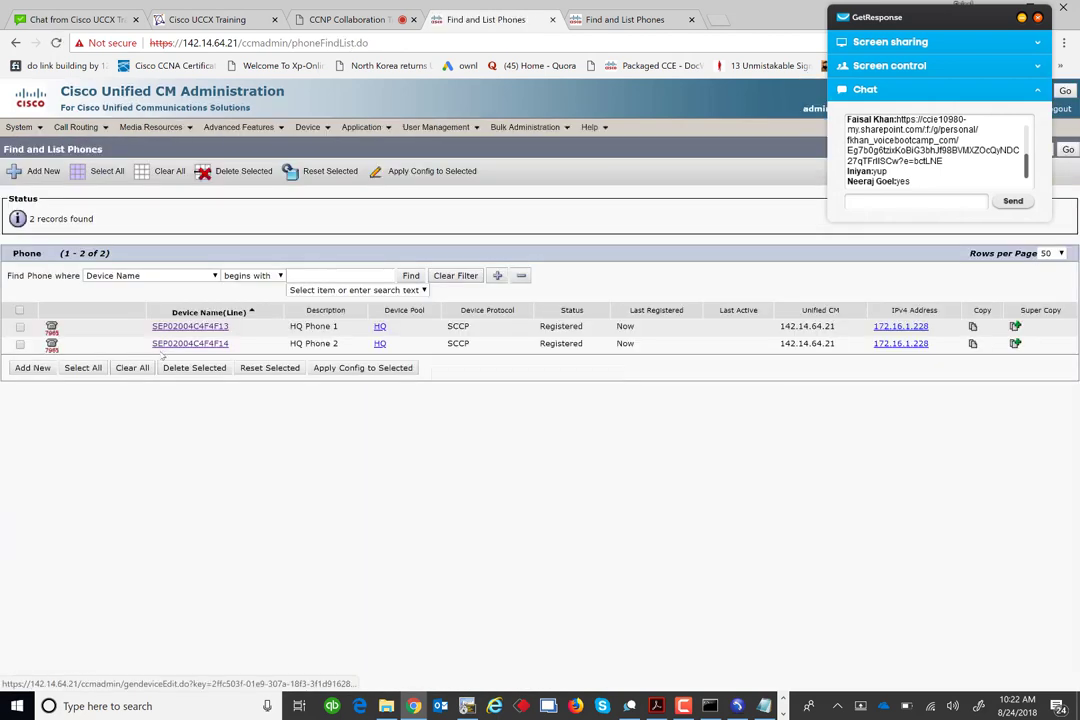
left_click(186, 344)
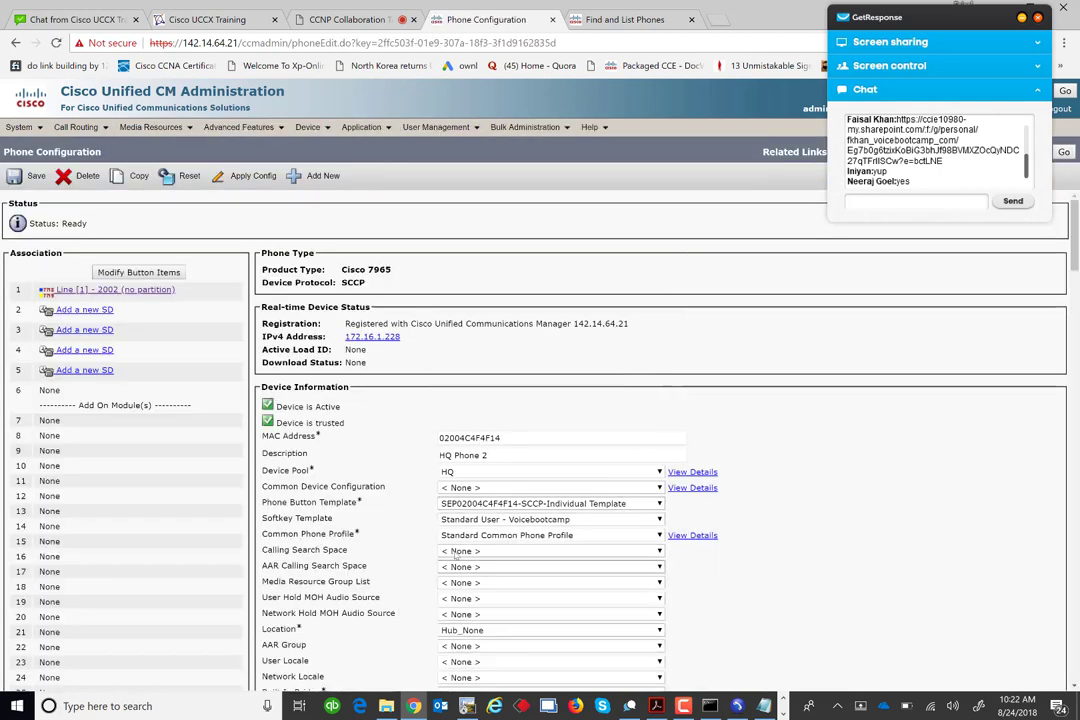
left_click(455, 551)
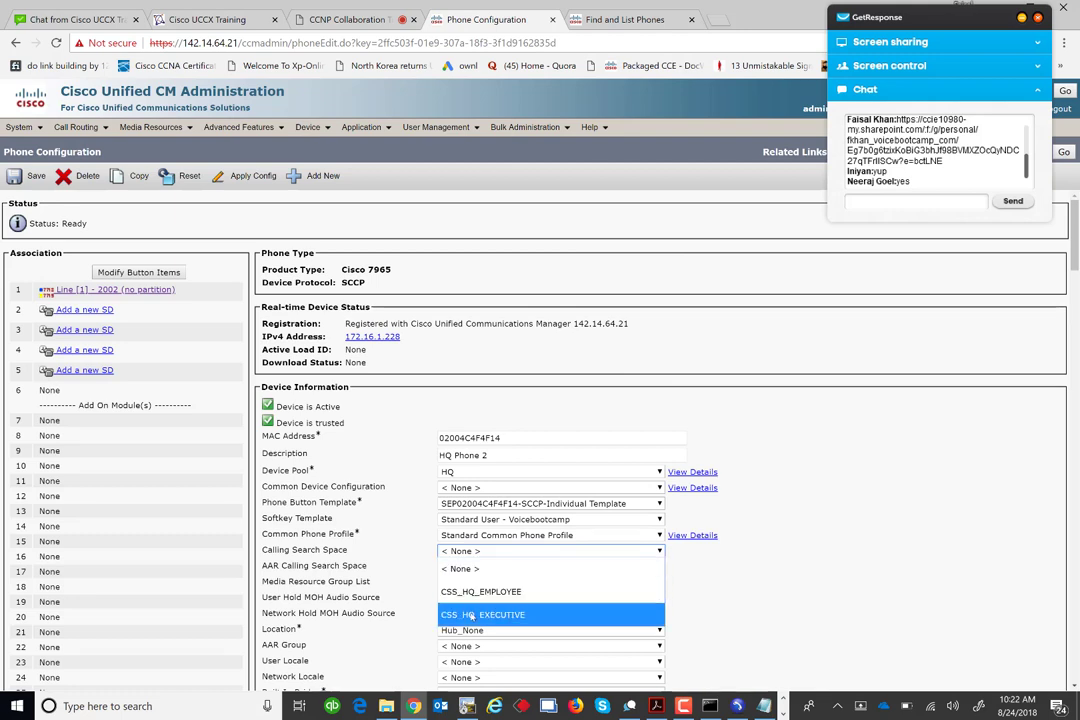
left_click(442, 606)
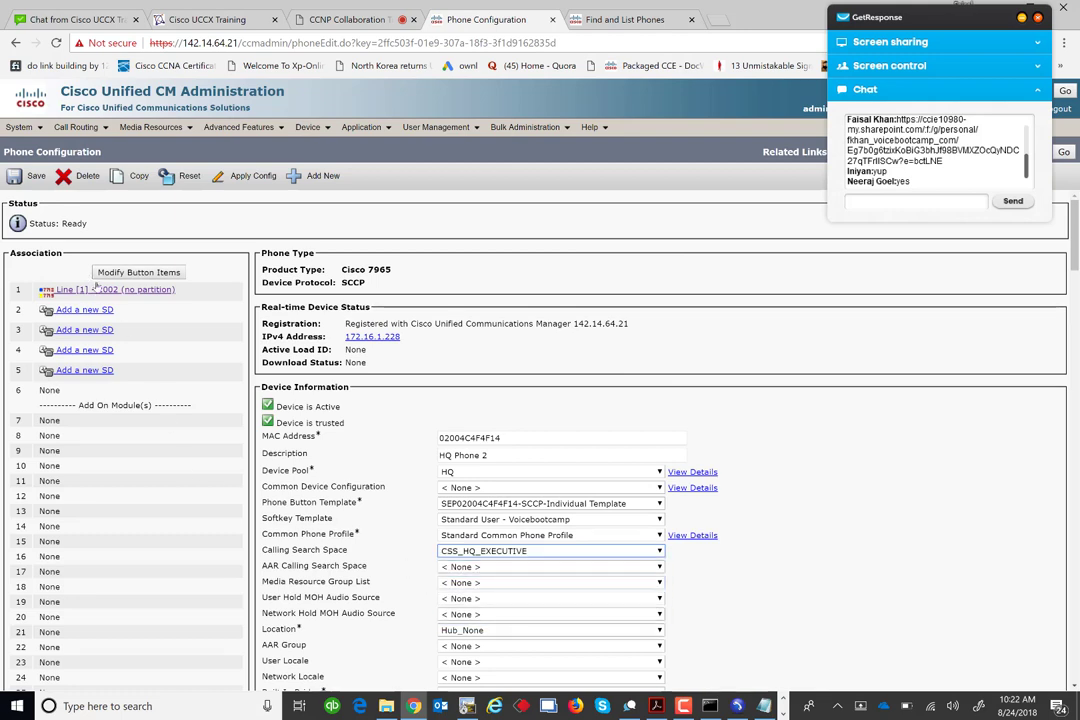
left_click(28, 175)
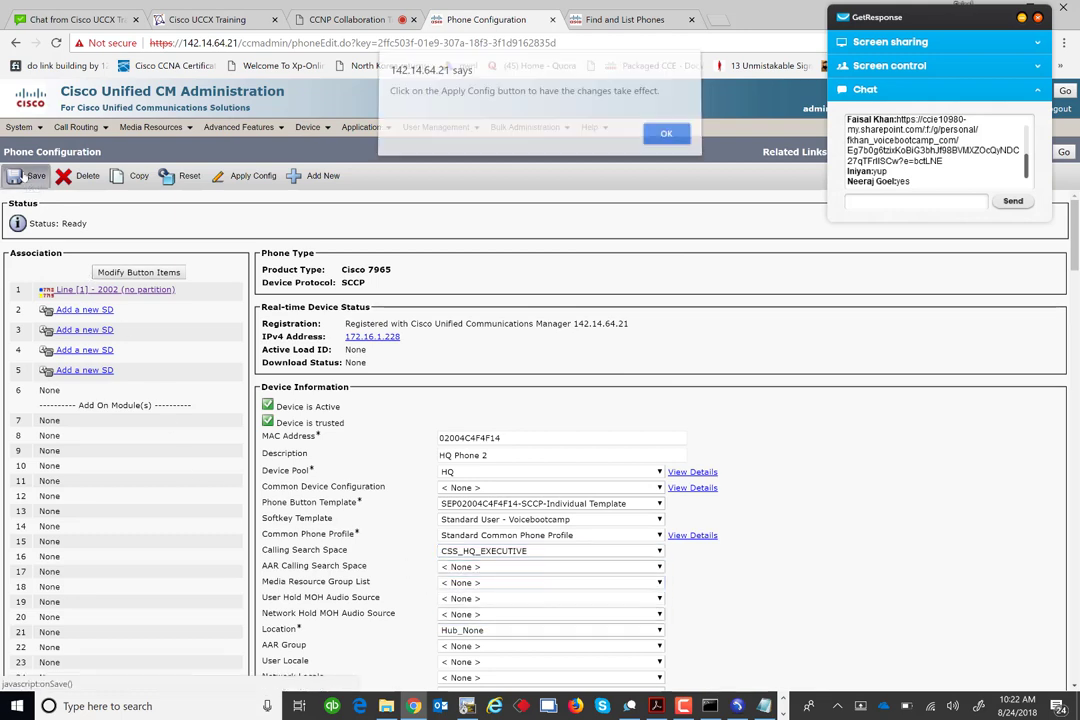
left_click(666, 137)
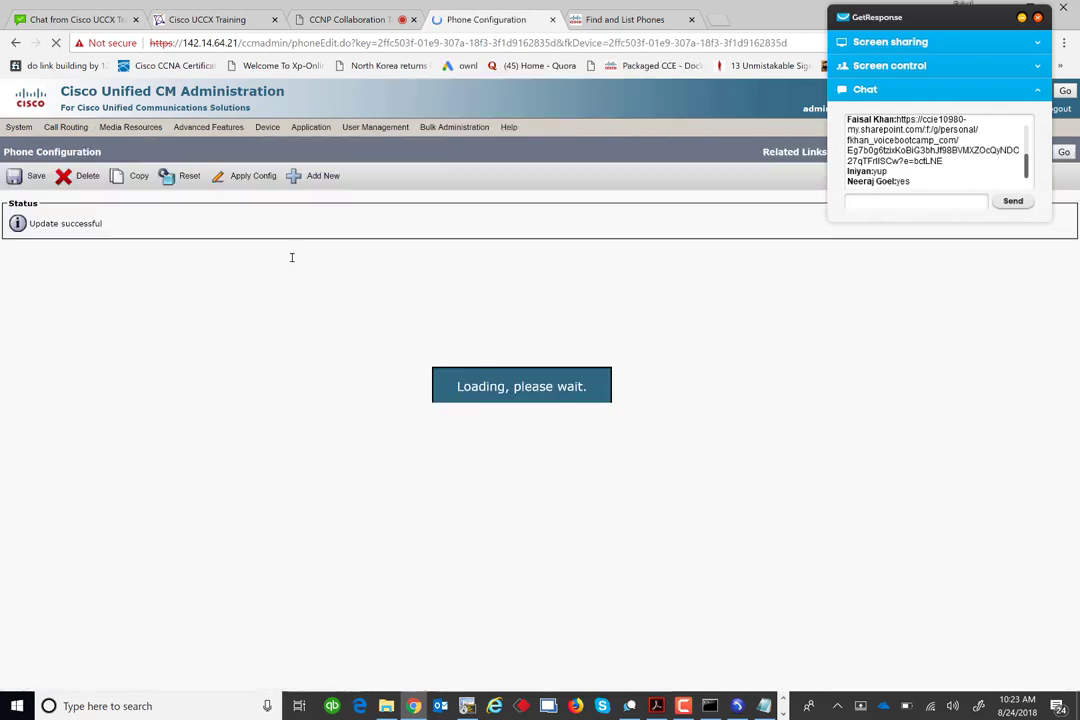
Reset HQ Phone 2 to apply the change and bring up the softphones
left_click(182, 176)
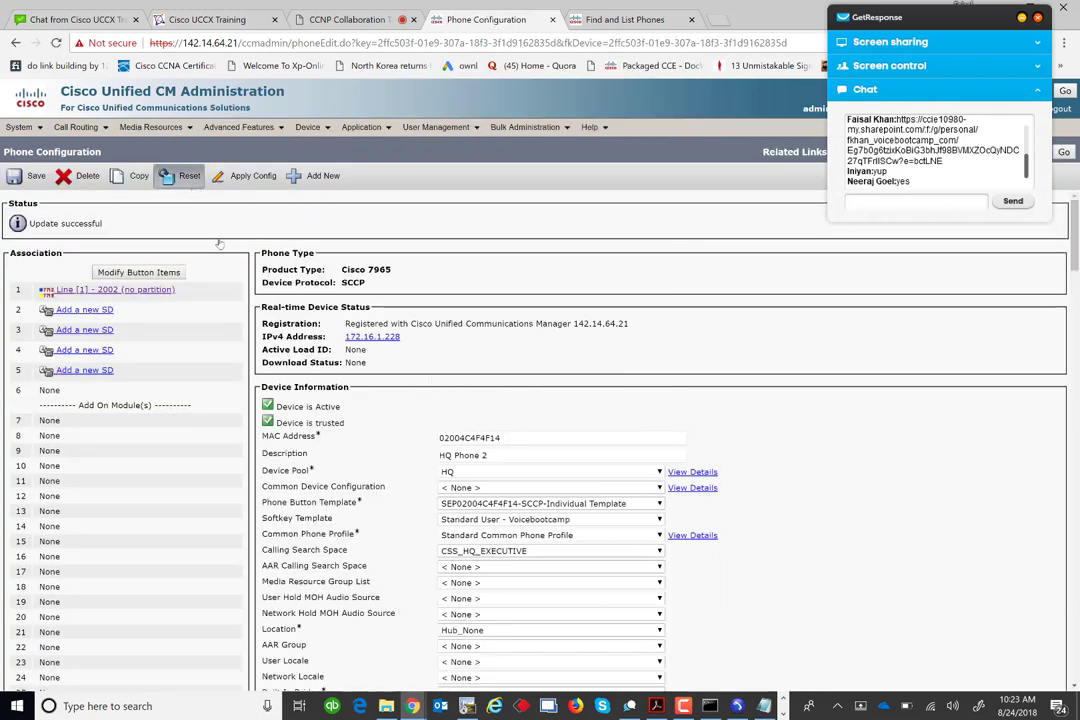
left_click(244, 451)
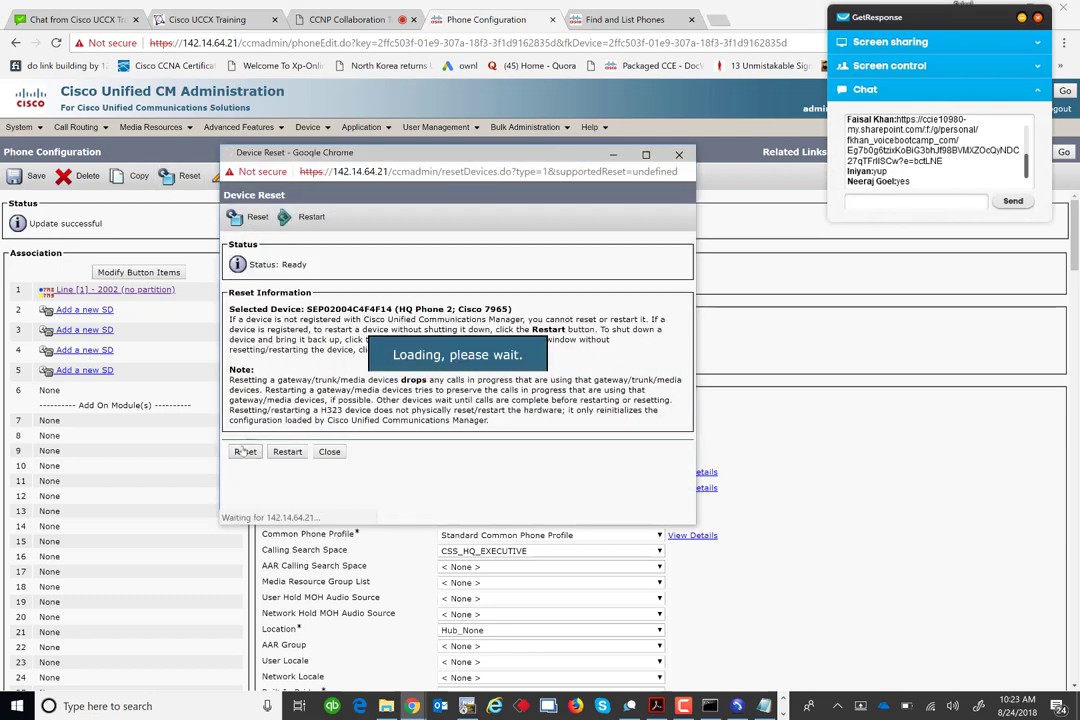
left_click(350, 596)
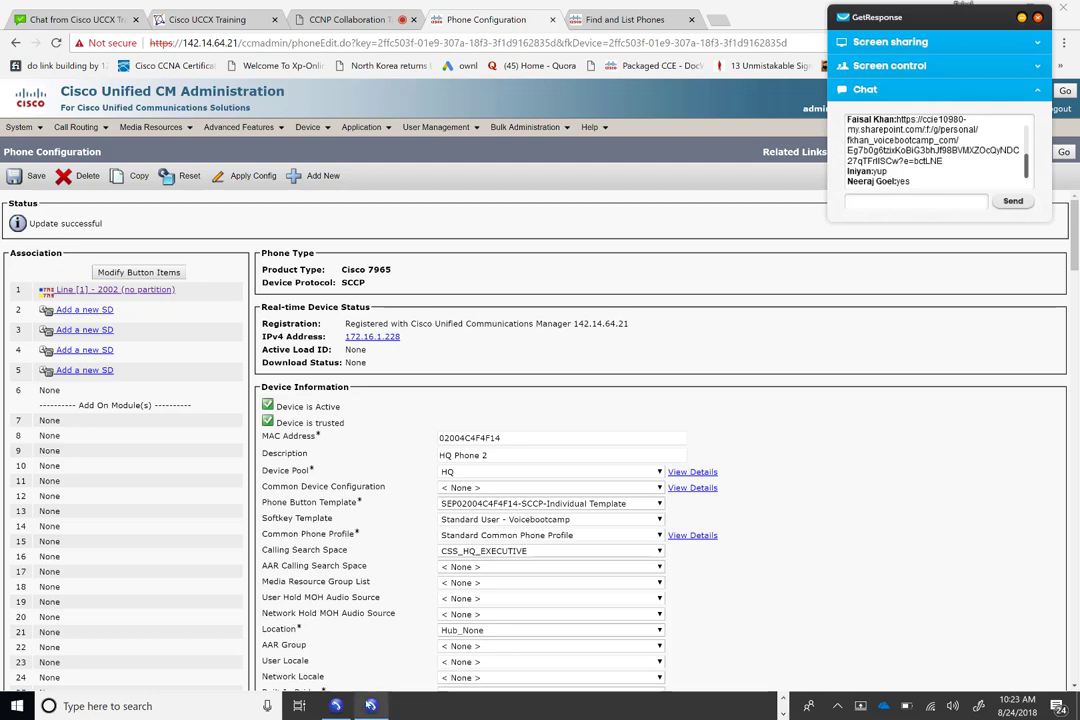
left_click(352, 706)
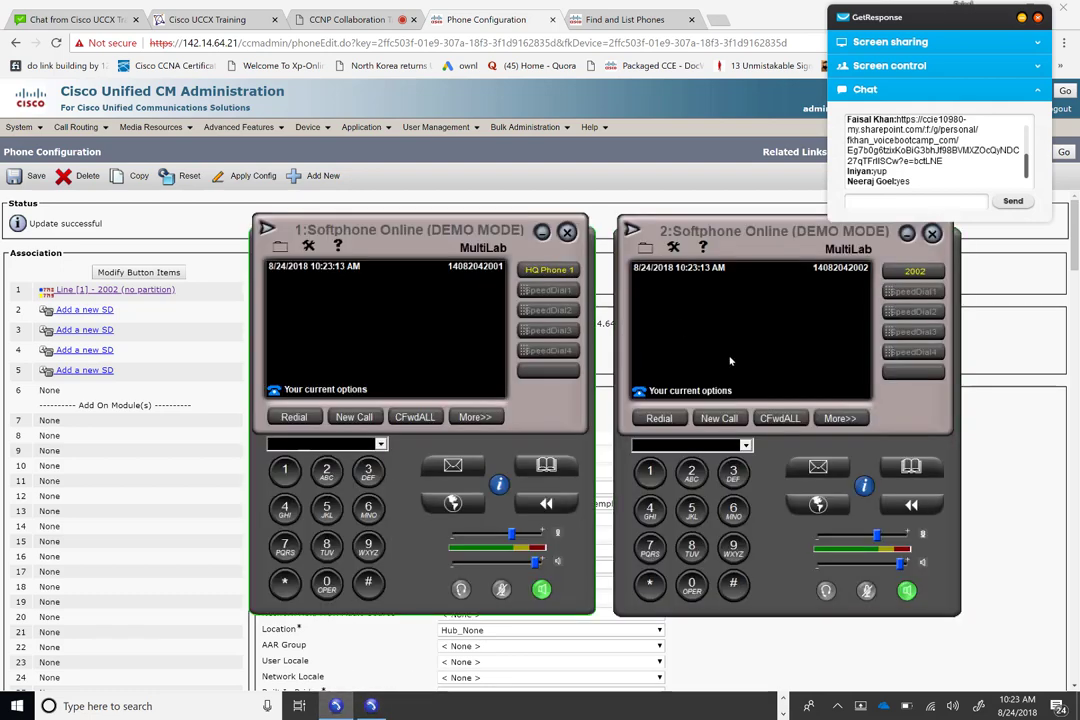
From extension 2002, call 2001 and end the call
left_click(719, 424)
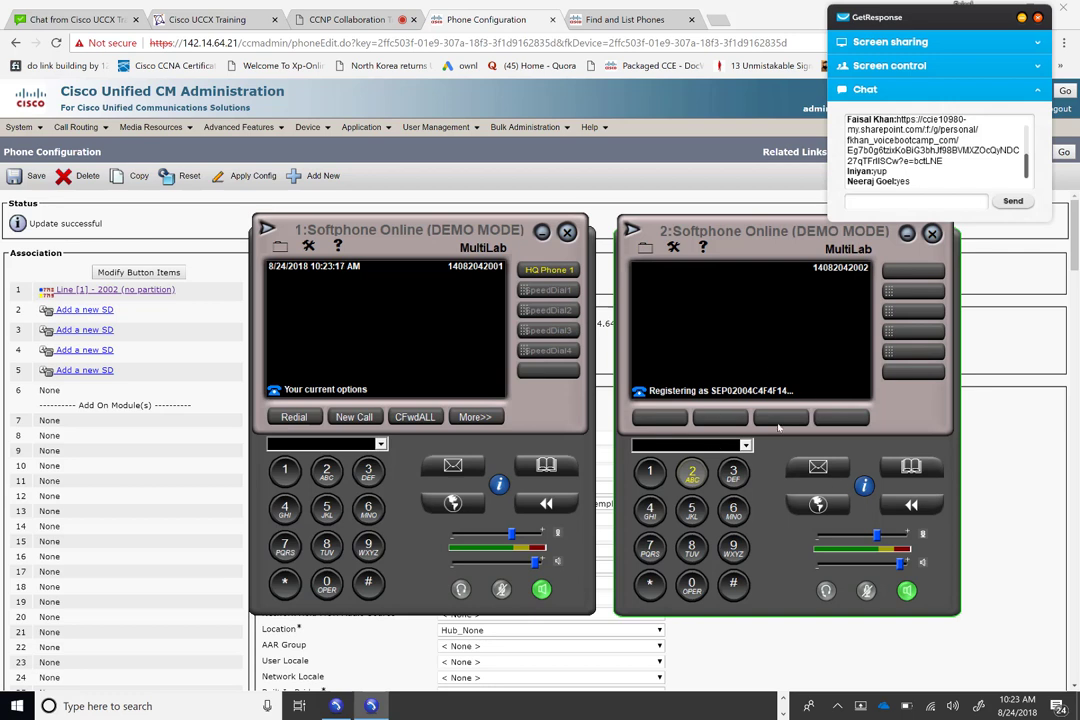
left_click(719, 417)
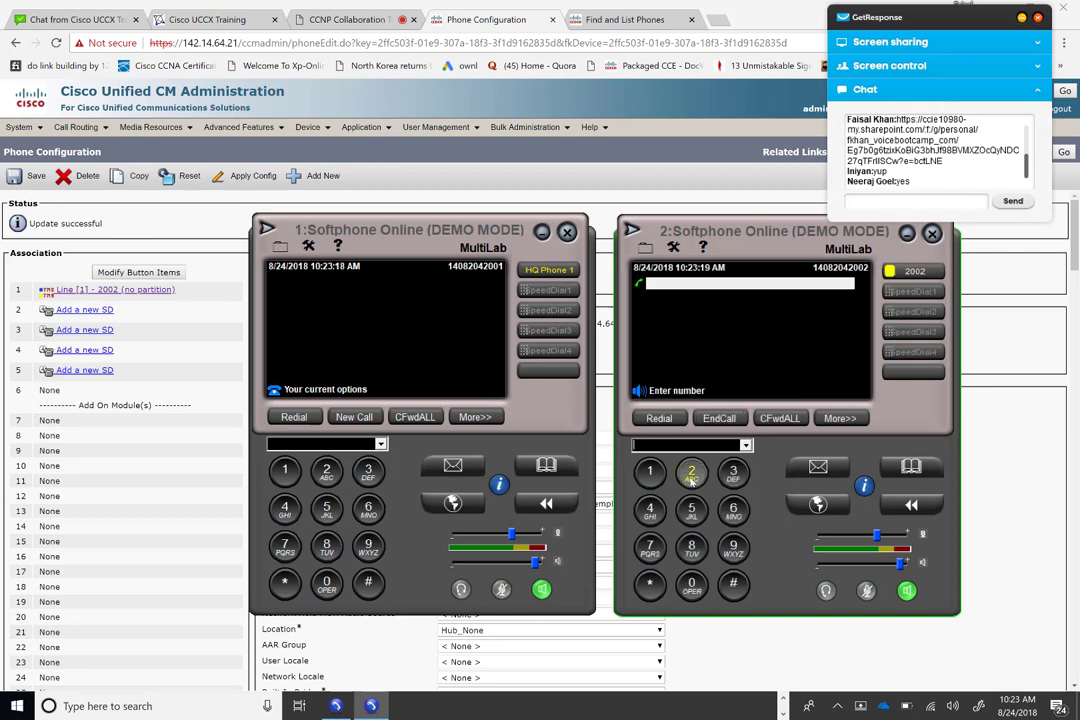
left_click(692, 592)
type("01 (HQ Phone 1 2001")
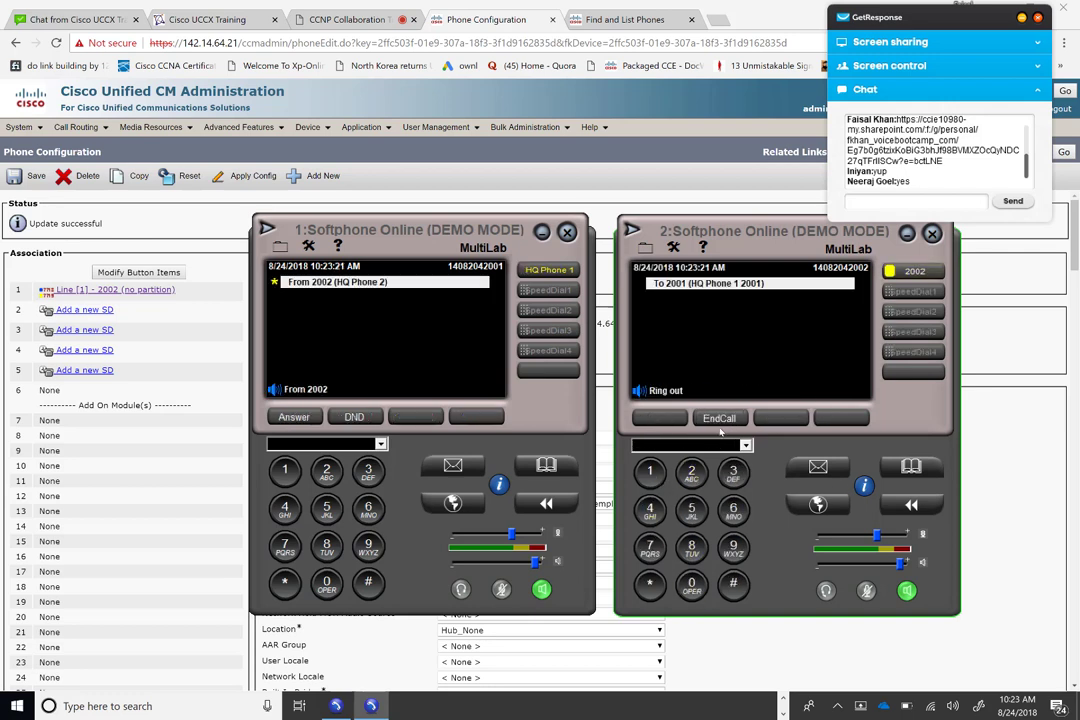
left_click(720, 420)
From extension 2001, call 2002 and hang up, then close the softphones and return to the lab guide
left_click(354, 417)
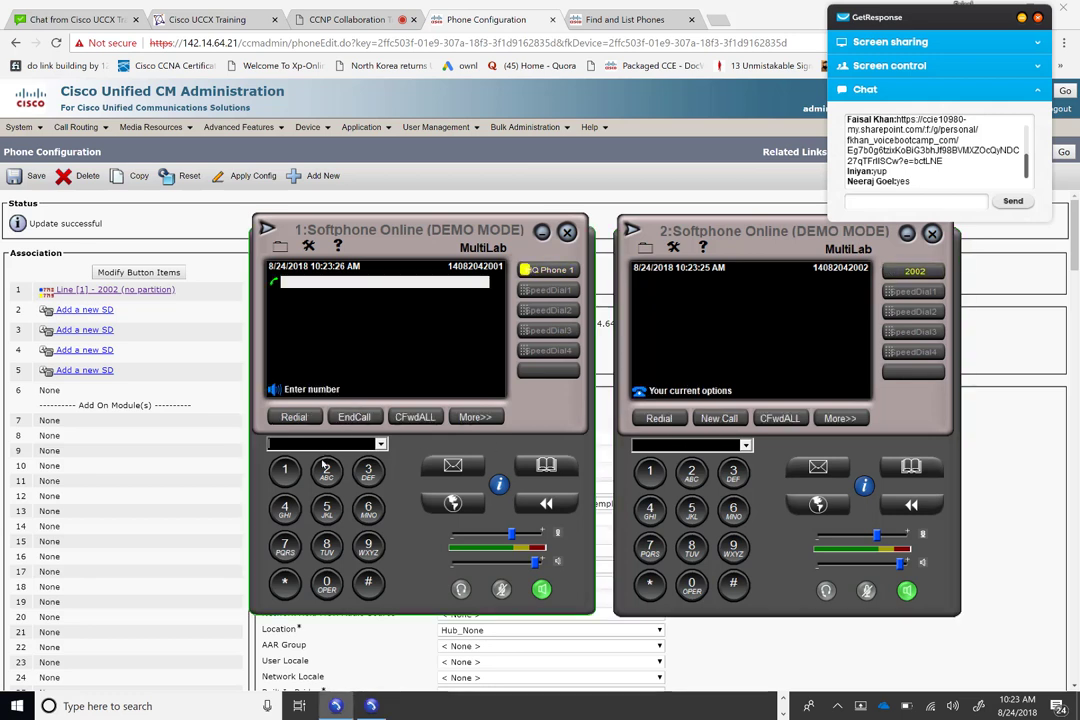
left_click(326, 470)
left_click(327, 583)
left_click(327, 583)
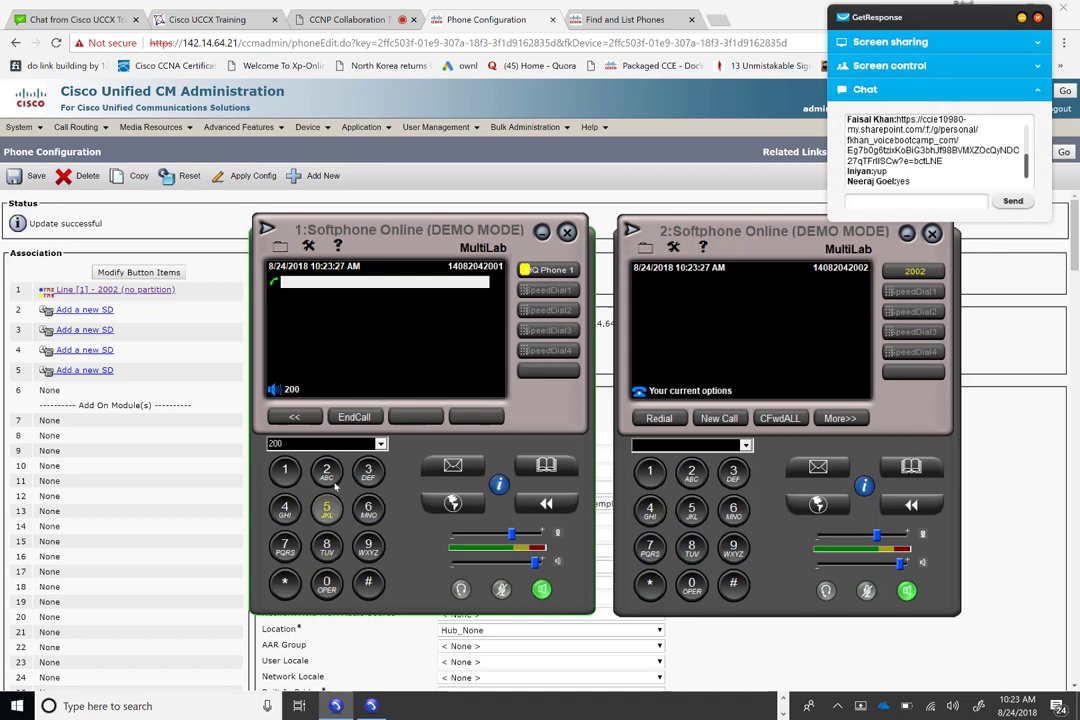
left_click(326, 470)
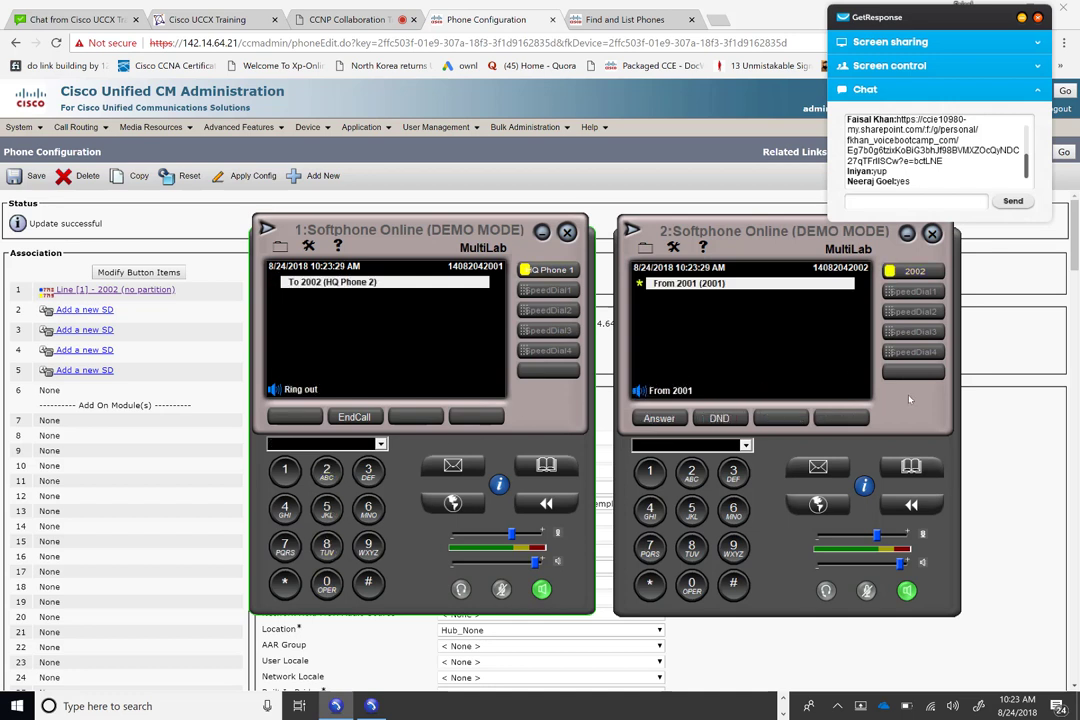
left_click(372, 416)
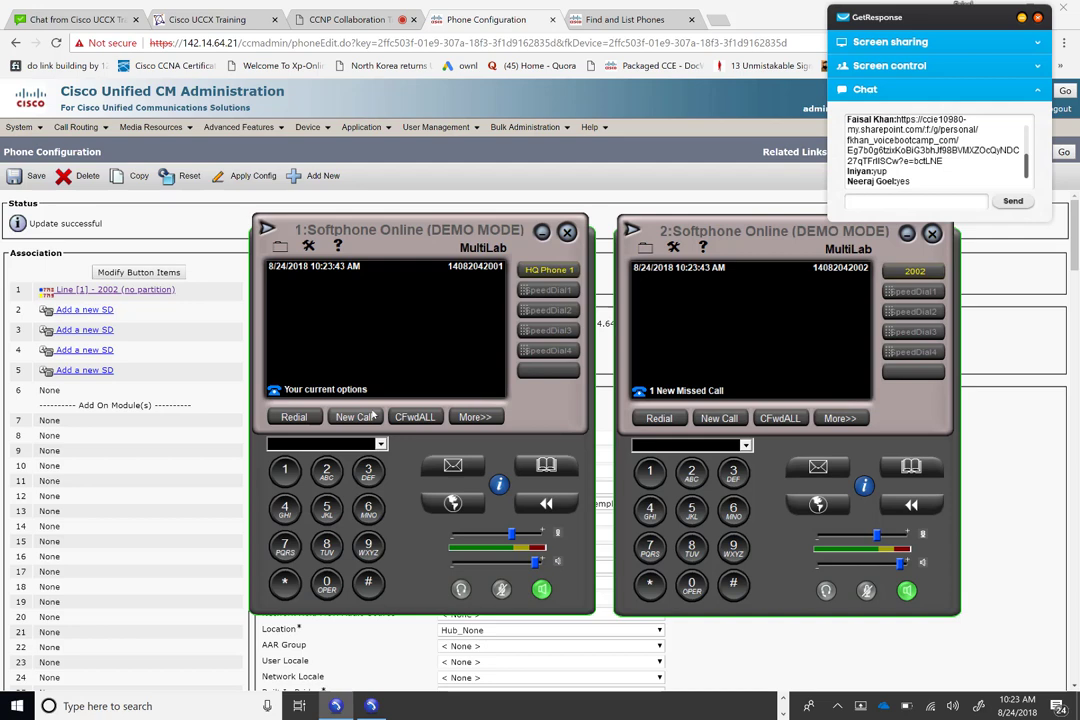
left_click(535, 650)
key("alt+Tab")
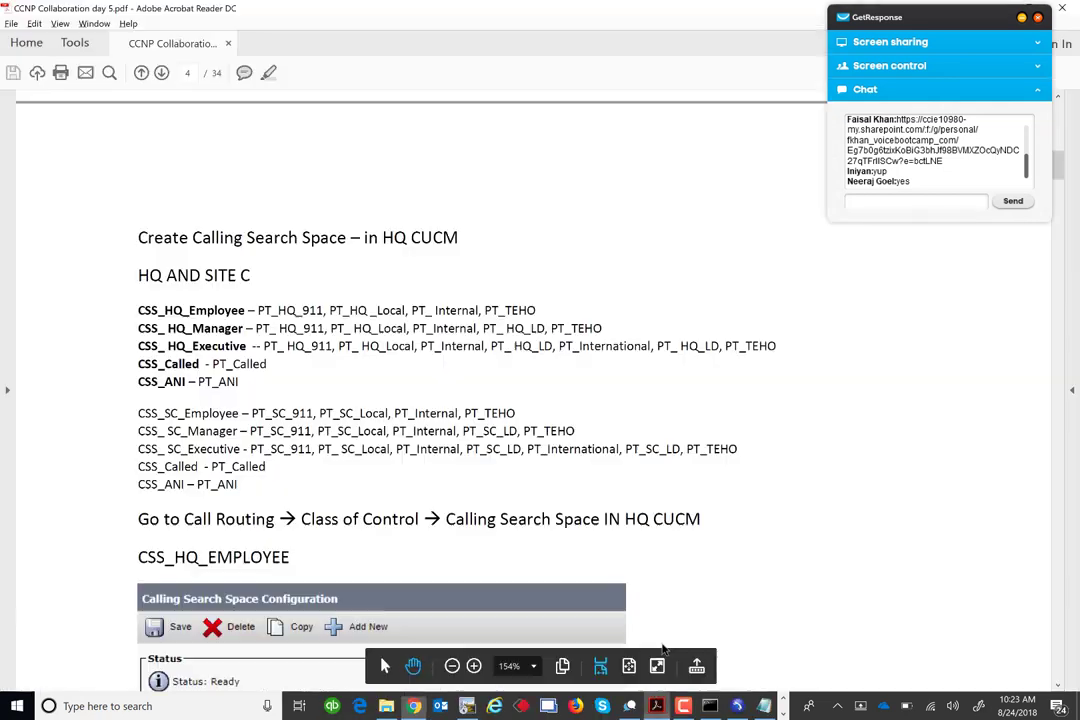
Scroll through the day 5 lab guide to review the router configuration
left_click(1063, 672)
scroll(357, 477, "down", 3)
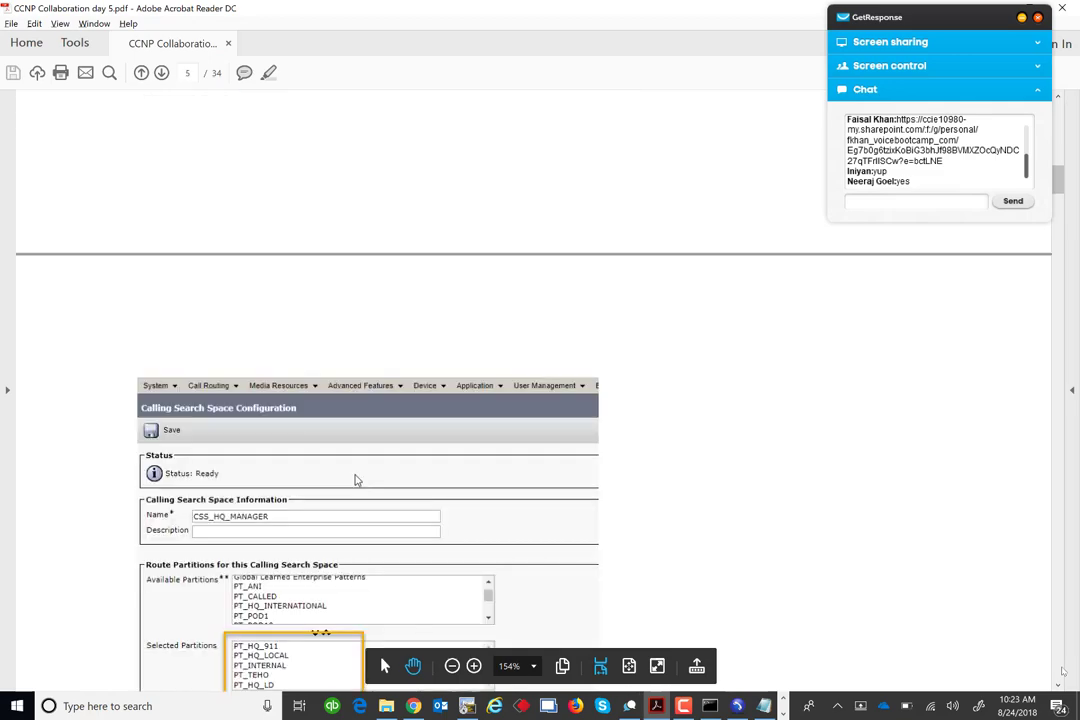
scroll(140, 580, "down", 5)
scroll(140, 580, "down", 15)
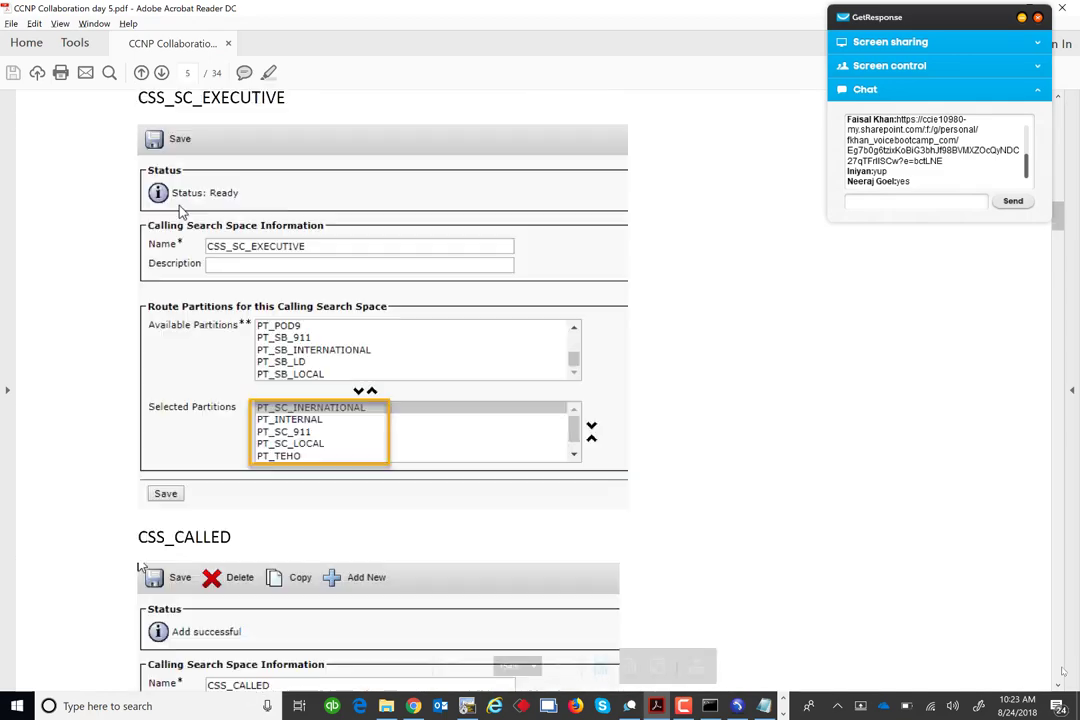
scroll(455, 398, "down", 20)
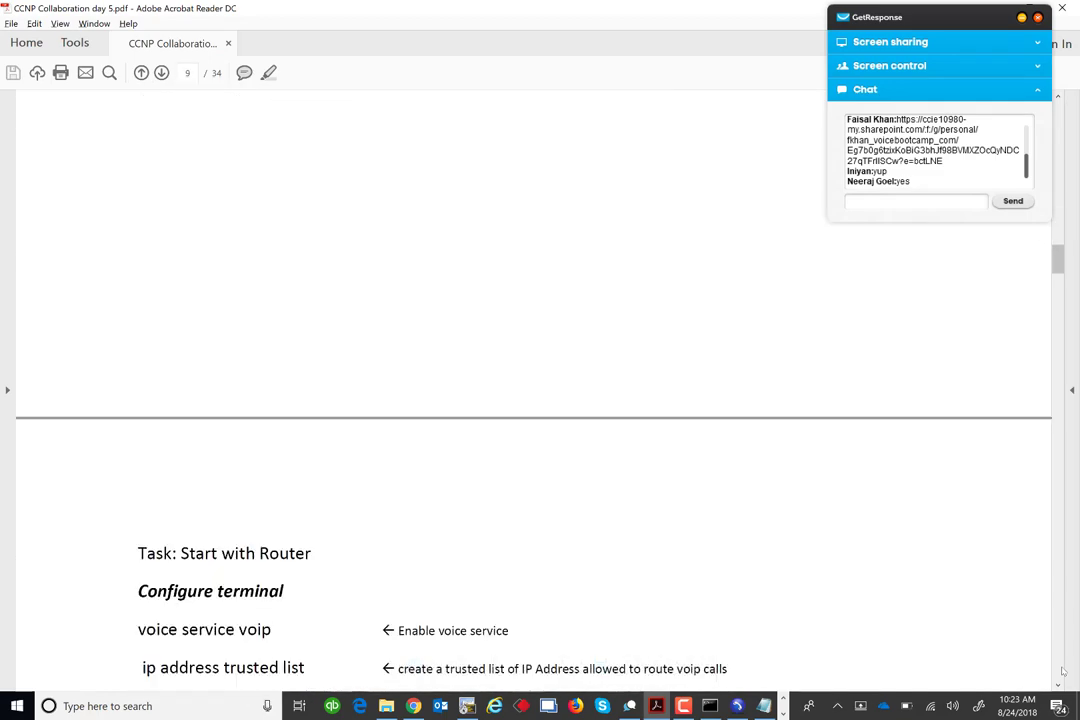
scroll(687, 538, "up", 3)
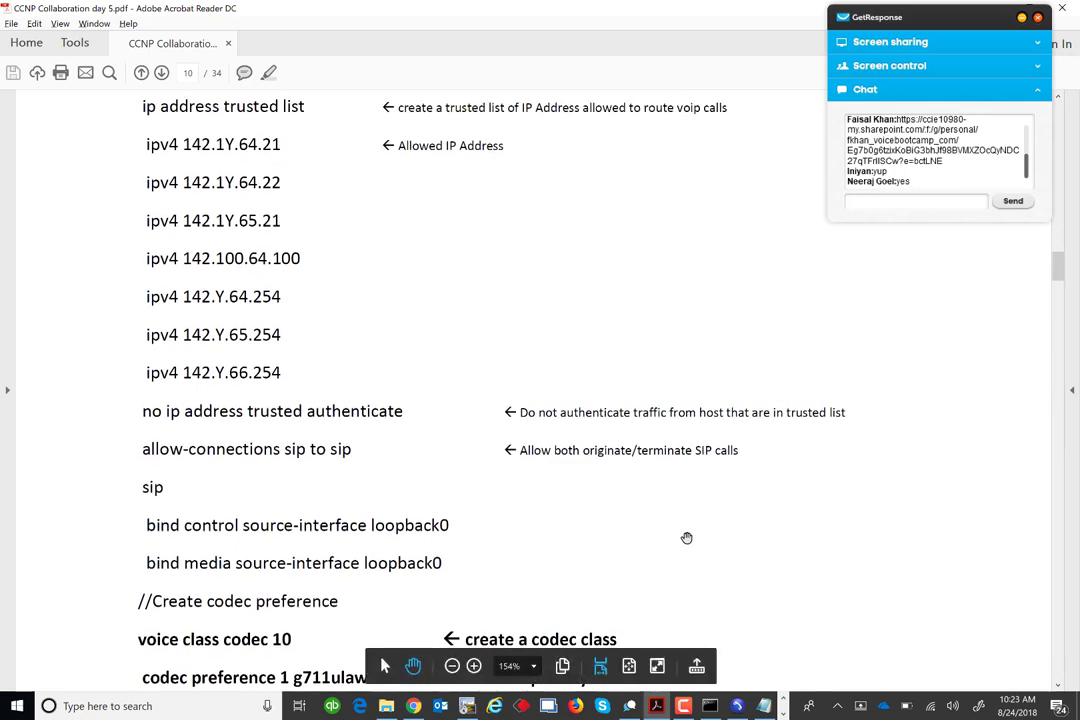
scroll(687, 538, "up", 4)
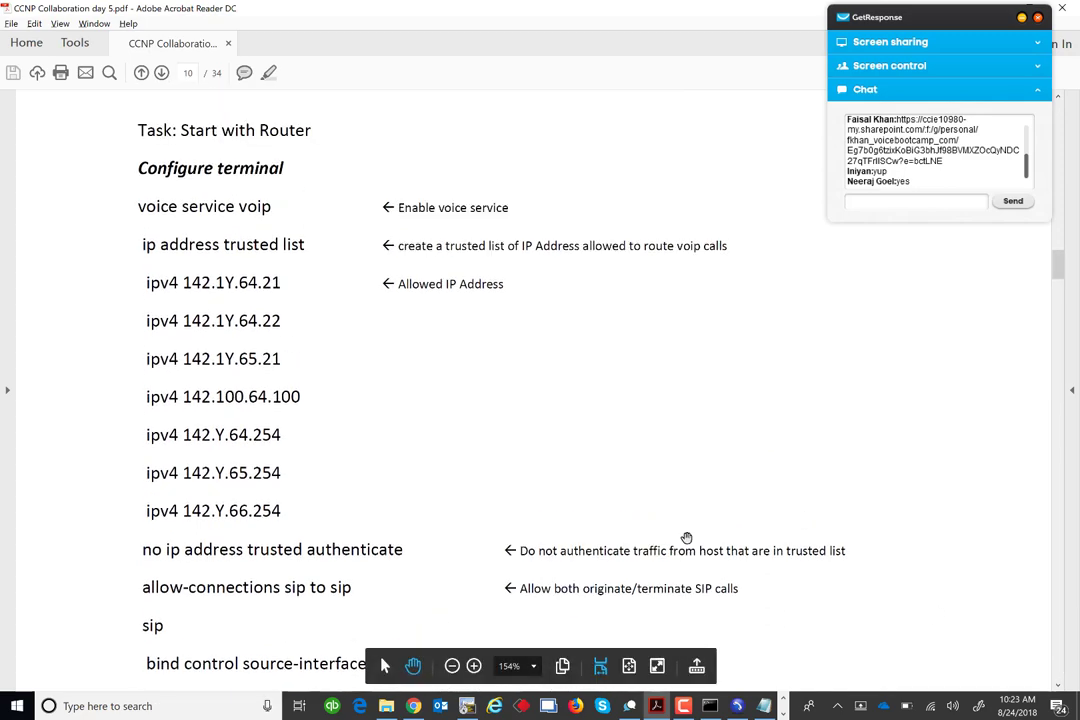
scroll(687, 538, "up", 12)
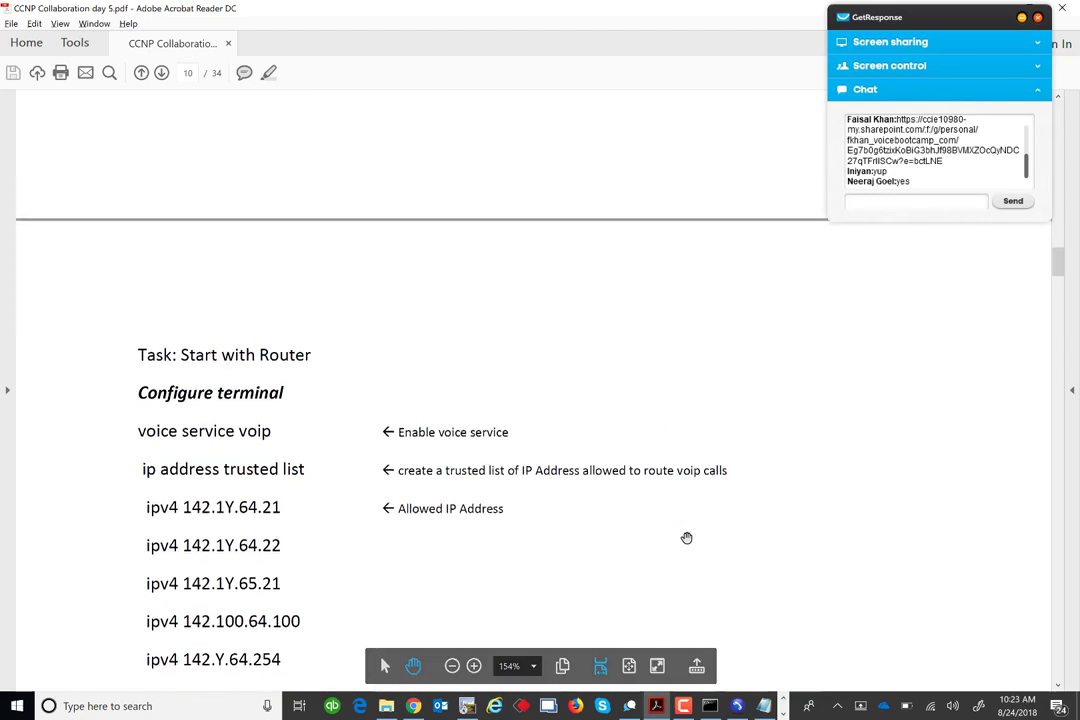
scroll(687, 538, "up", 10)
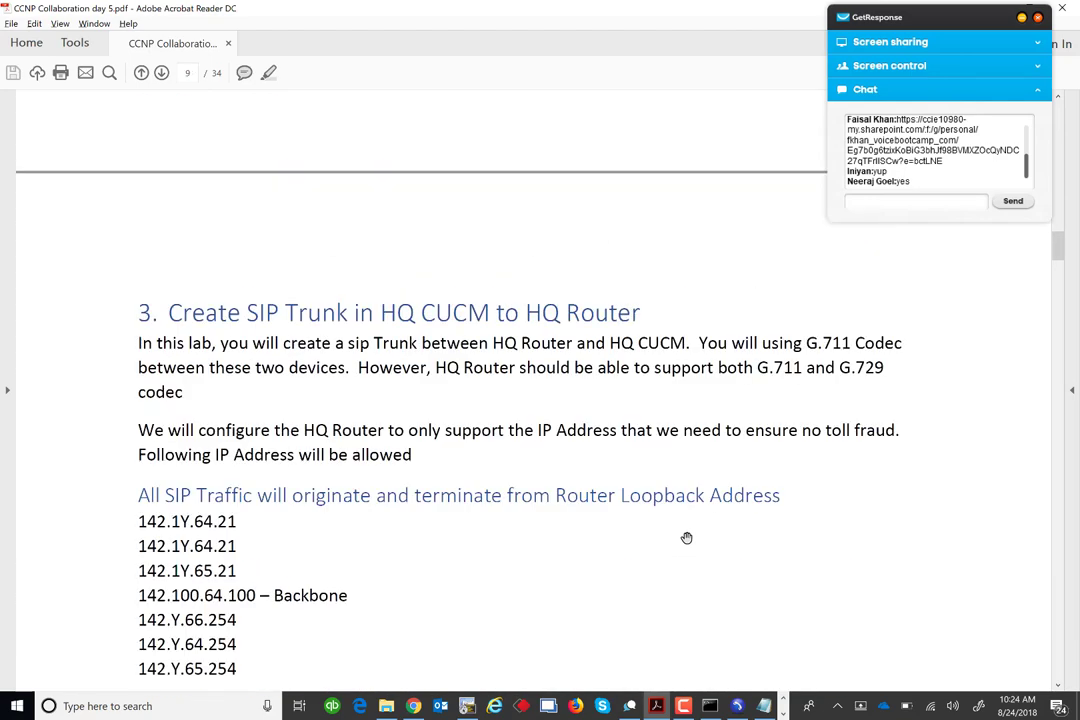
Open the CCNP Collaboration v2.0 Topology PDF from the course folder
key("alt+Tab")
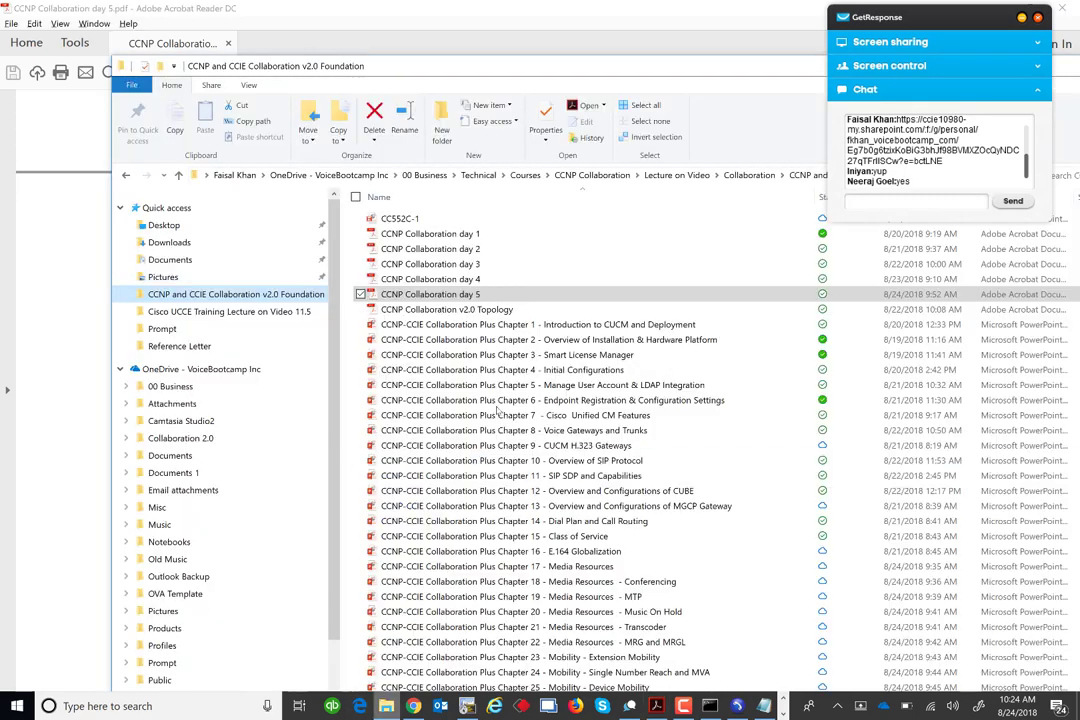
key("Down")
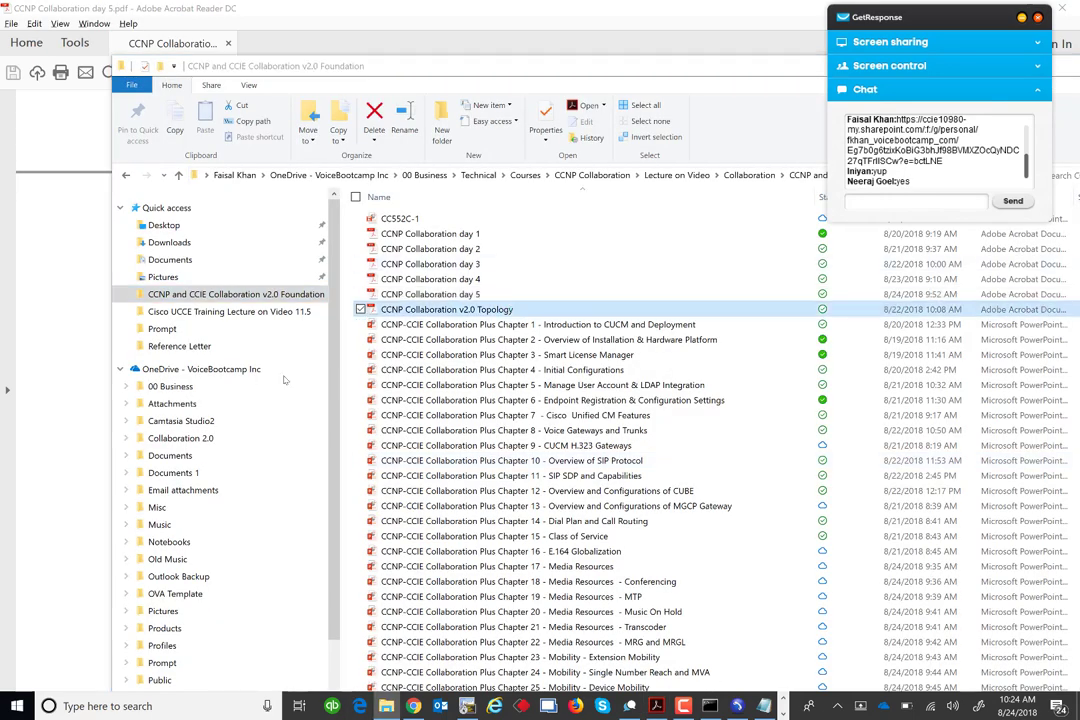
key("Return")
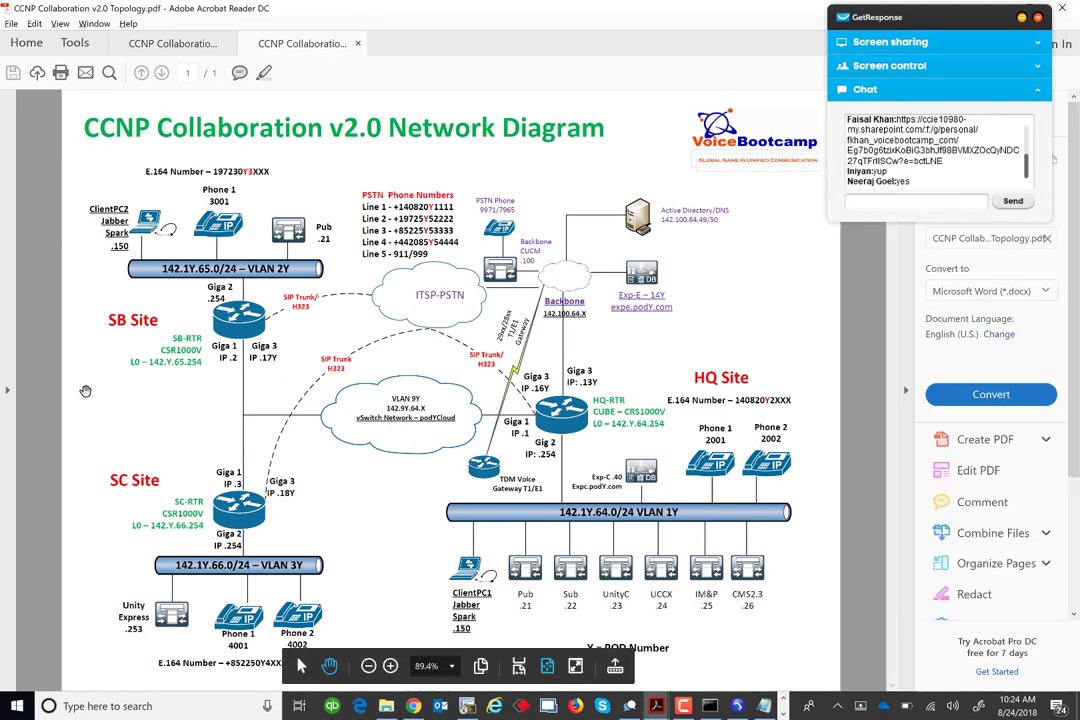
Circle Pub .21, HQ-RTR and Backbone CUCM in green, linking them and marking the HQ VLAN label
key("super+w")
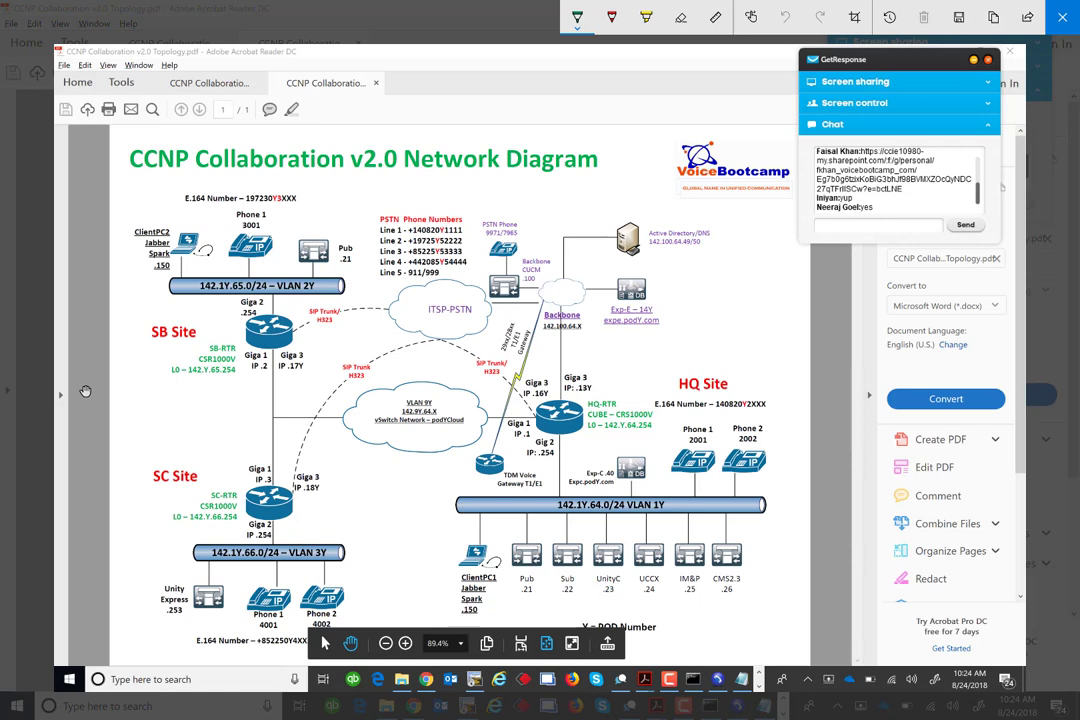
mouse_move(535, 538)
left_mouse_down()
mouse_move(522, 536)
mouse_move(560, 500)
mouse_move(555, 438)
left_mouse_up()
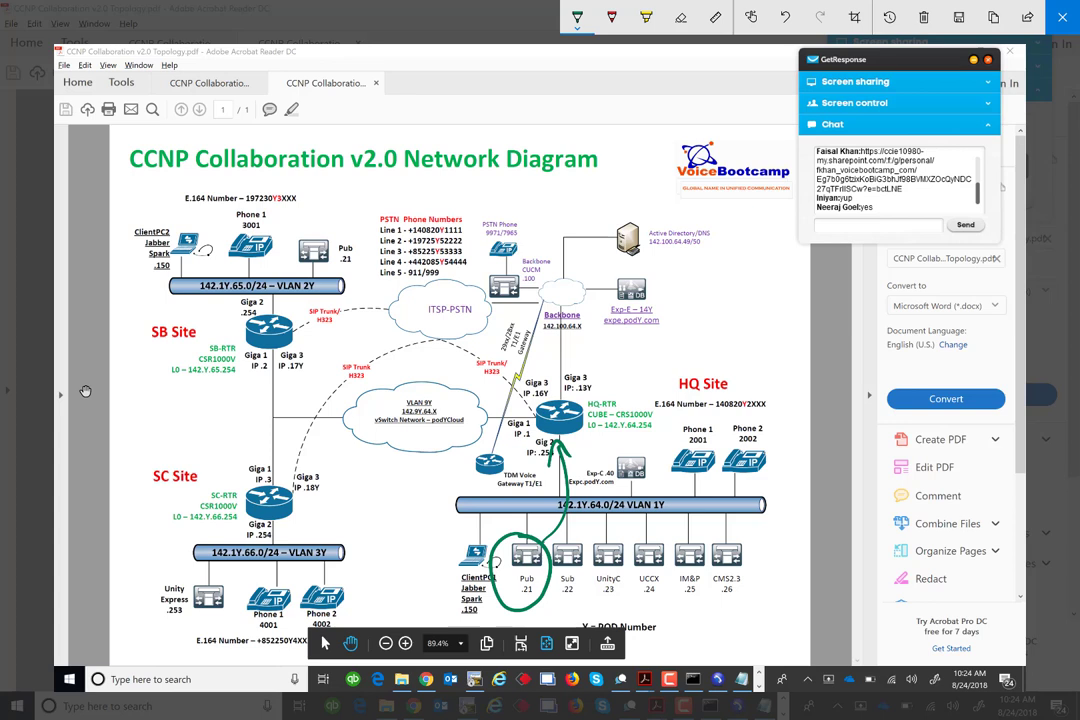
mouse_move(554, 440)
left_mouse_down()
mouse_move(582, 425)
mouse_move(543, 312)
left_mouse_up()
mouse_move(528, 268)
left_mouse_down()
mouse_move(478, 295)
mouse_move(530, 295)
left_mouse_up()
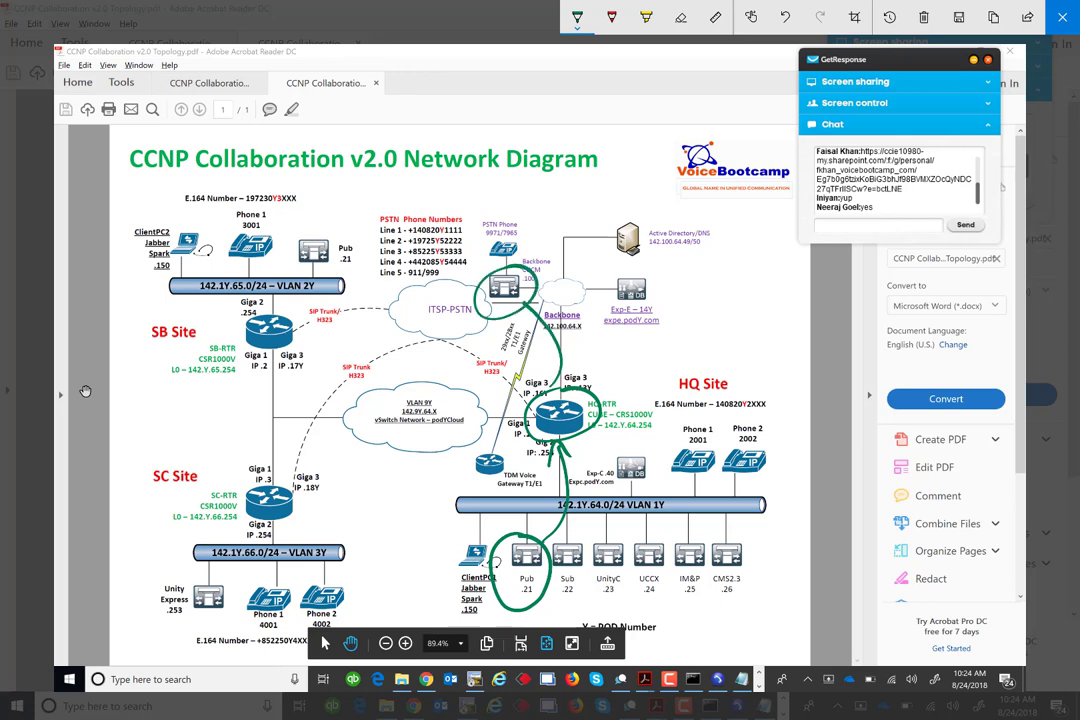
left_click_drag(590, 312, 591, 334)
left_click_drag(600, 512, 607, 522)
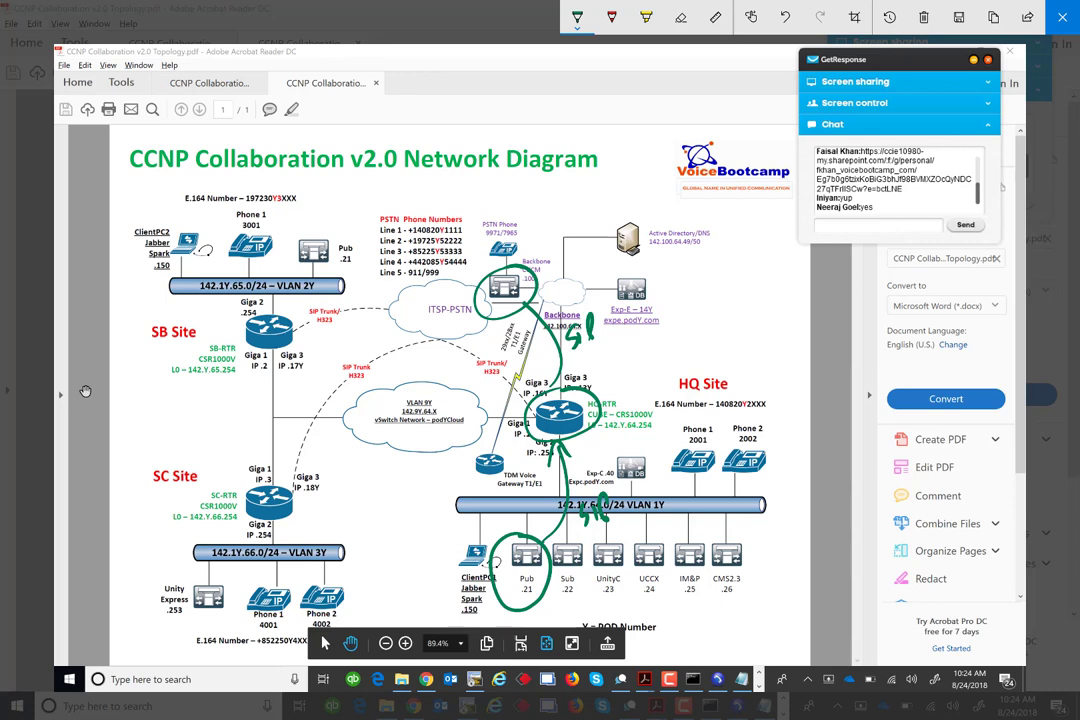
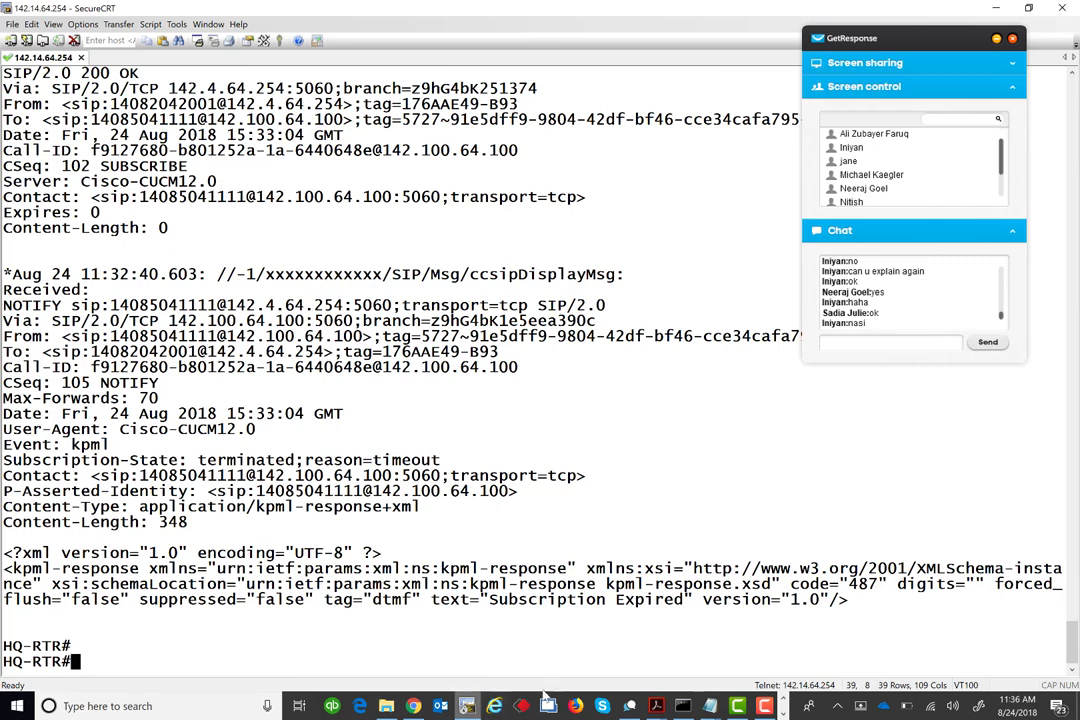
Set HQ_CUBE's Significant Digits to All and try to save the trunk
left_click(413, 706)
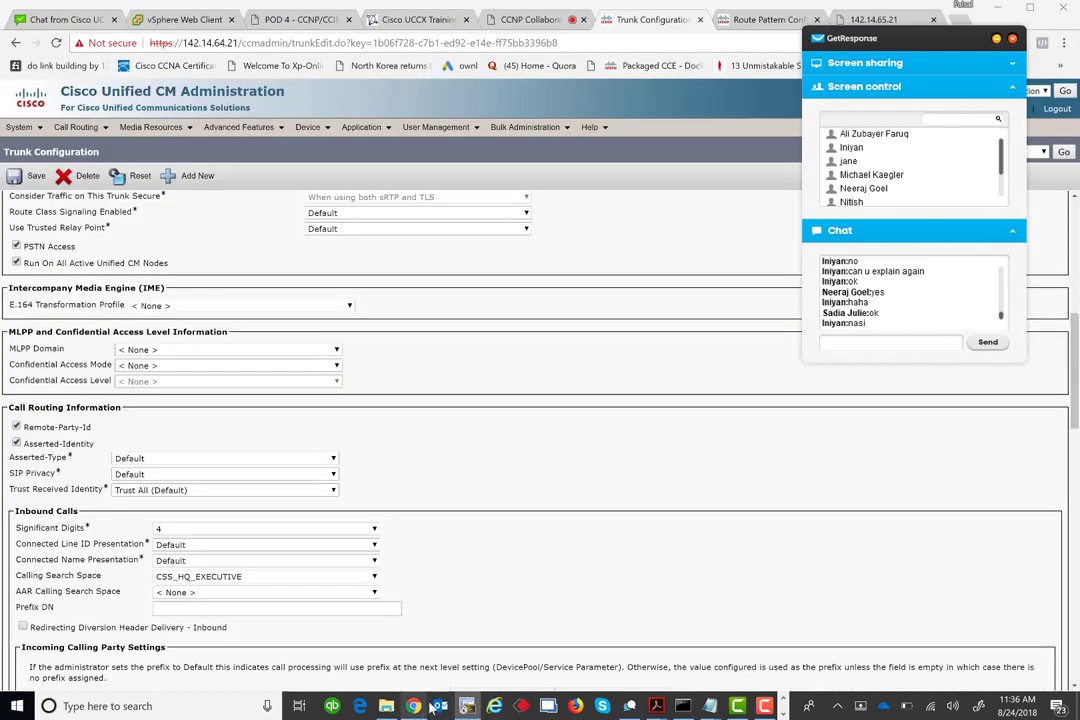
left_click(200, 528)
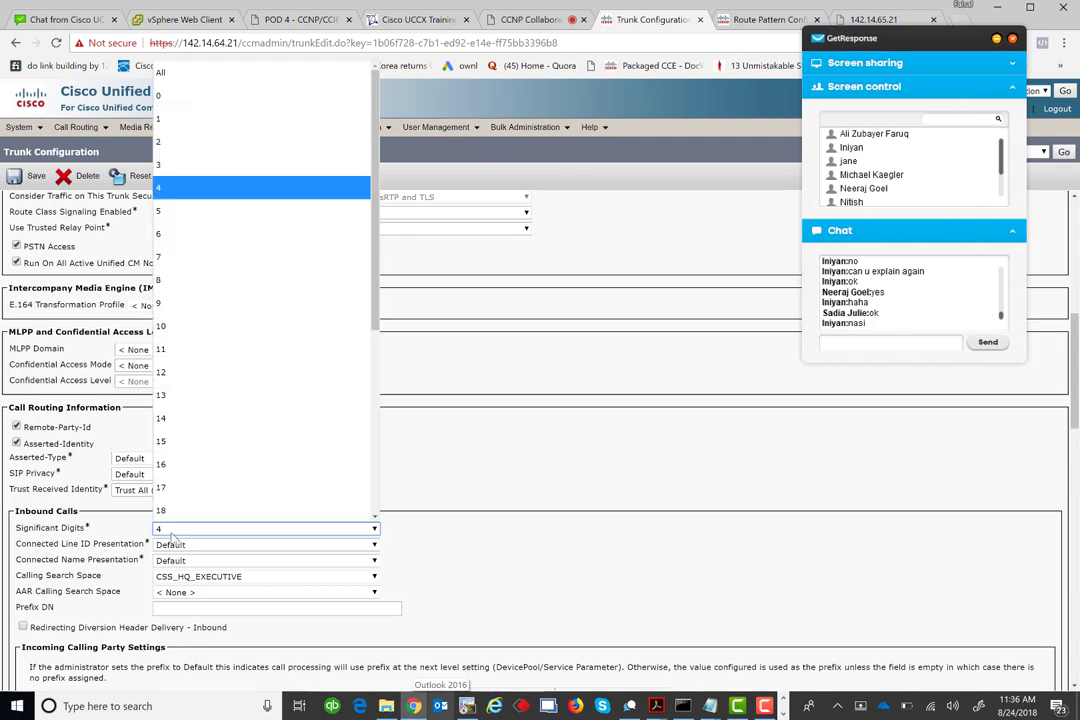
left_click(226, 88)
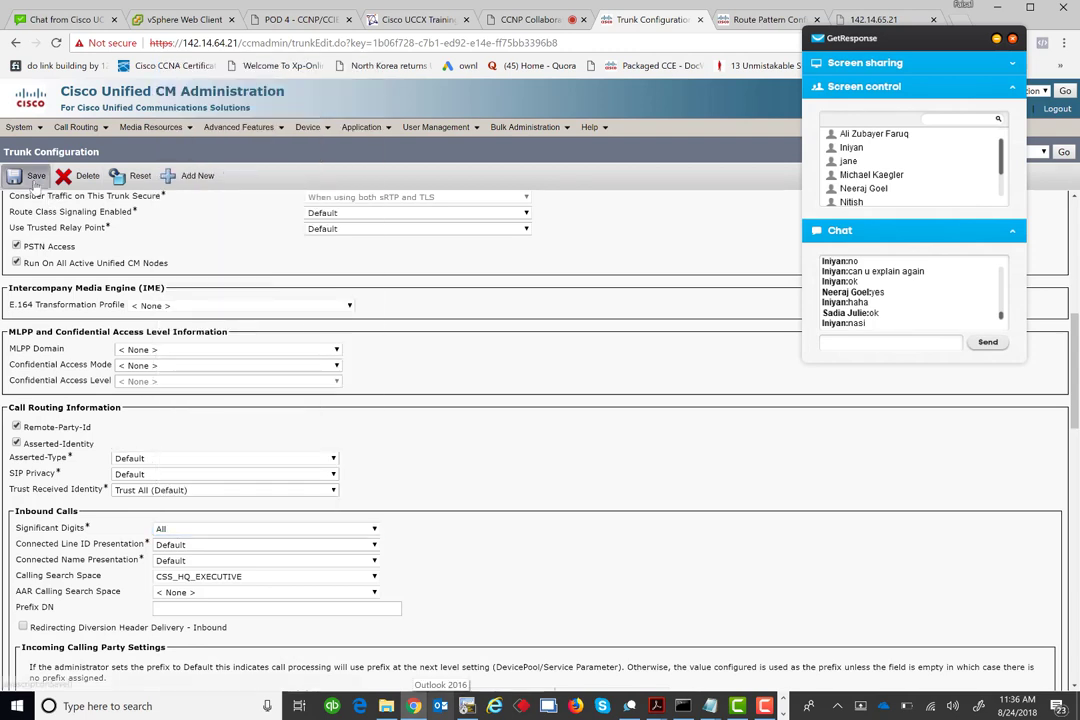
left_click(32, 177)
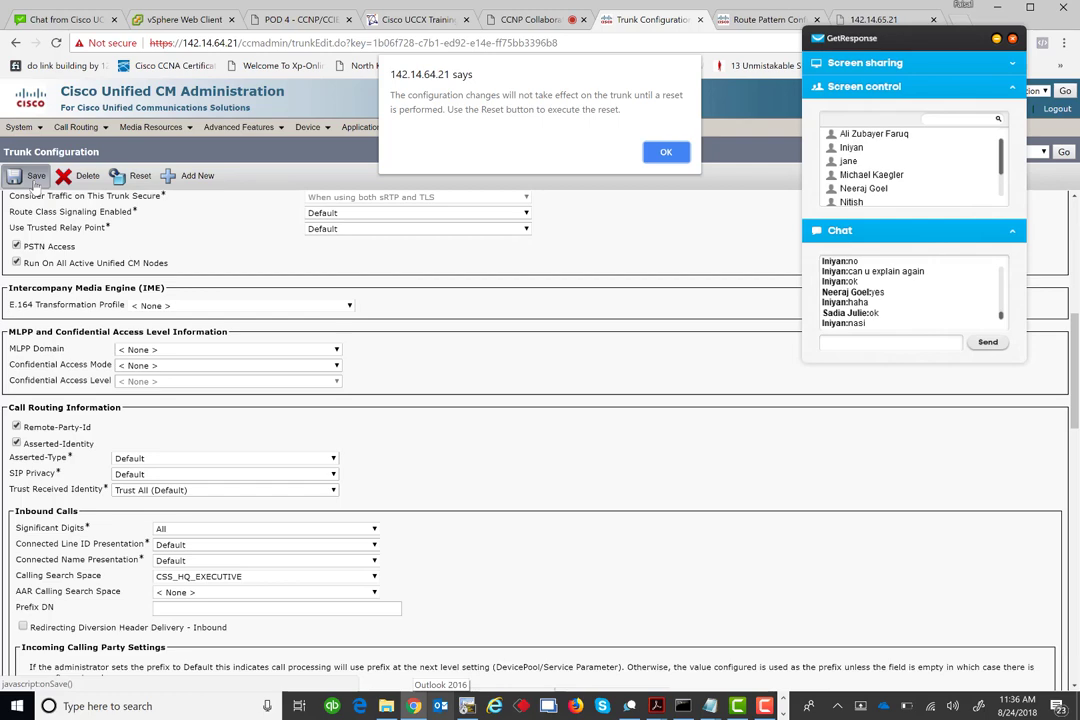
key("Return")
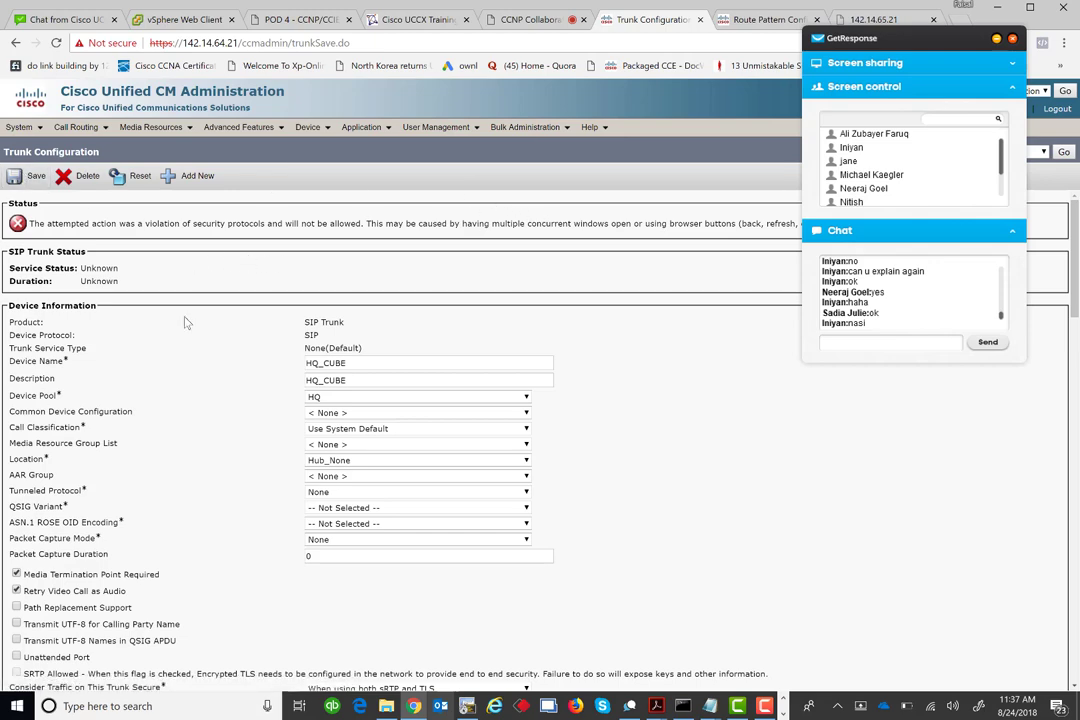
After the rejected save, open the Device > Trunk list
scroll(185, 341, "down", 3)
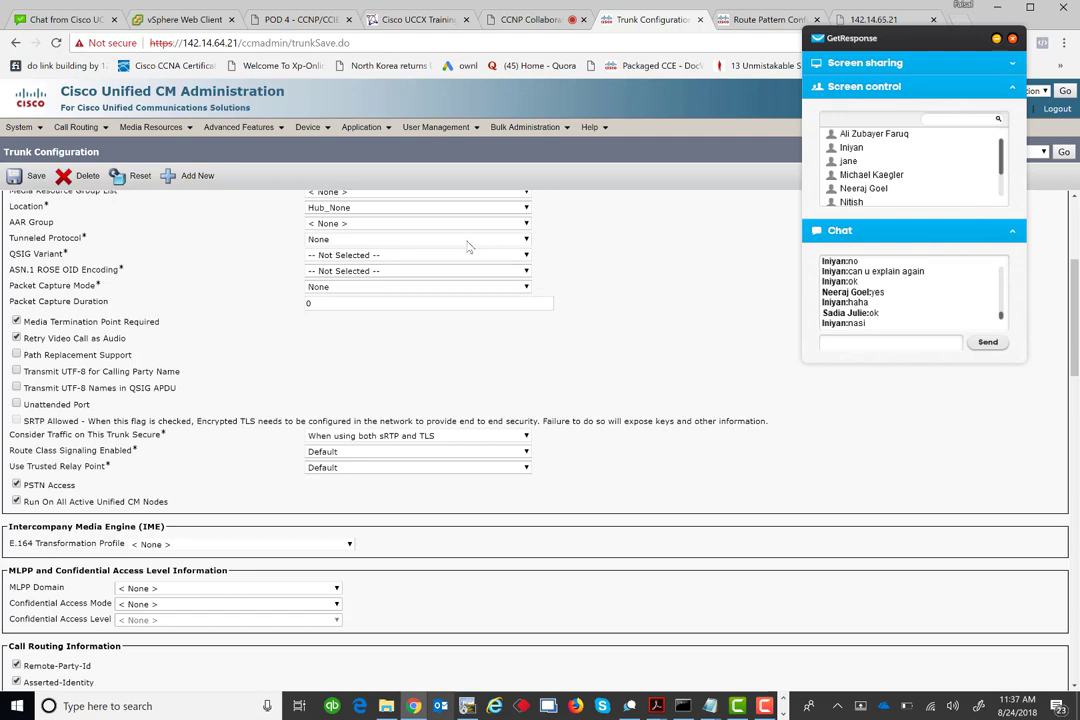
scroll(352, 259, "up", 3)
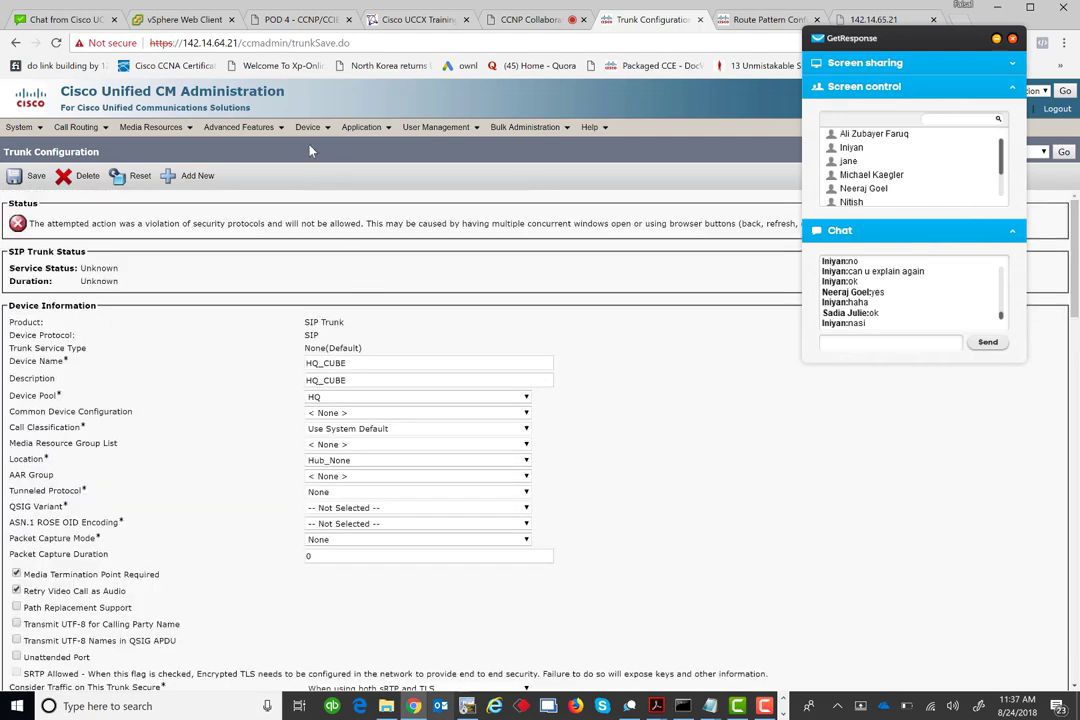
mouse_move(316, 128)
left_click(350, 213)
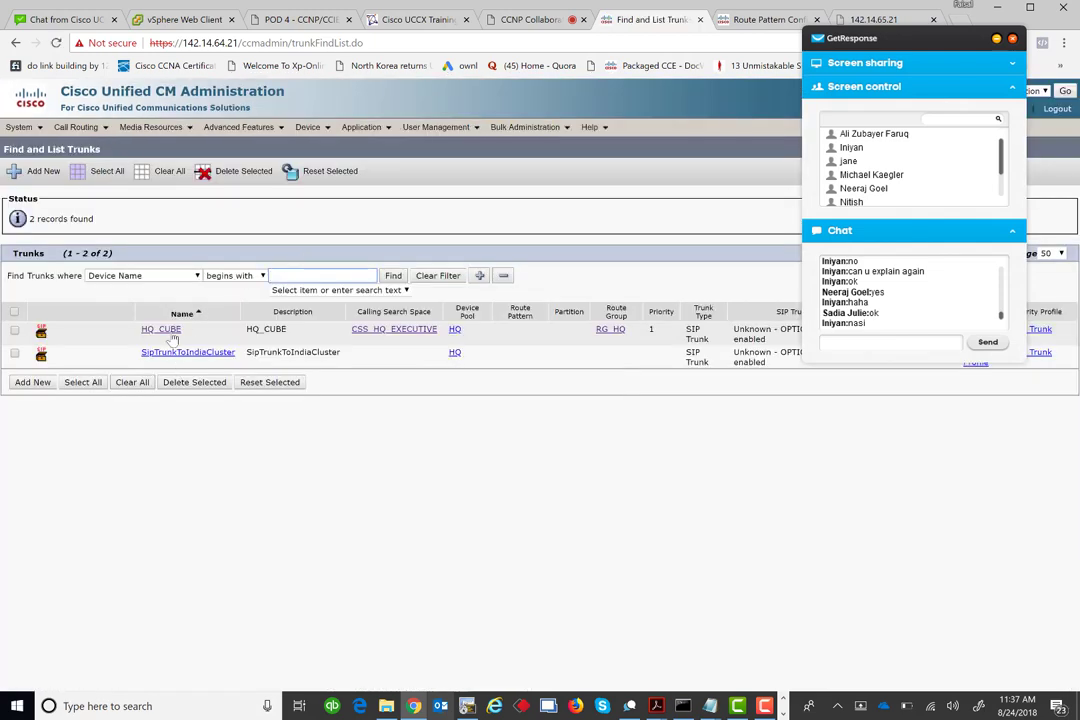
Open HQ_CUBE, set Significant Digits to All, and save the trunk
left_click(162, 330)
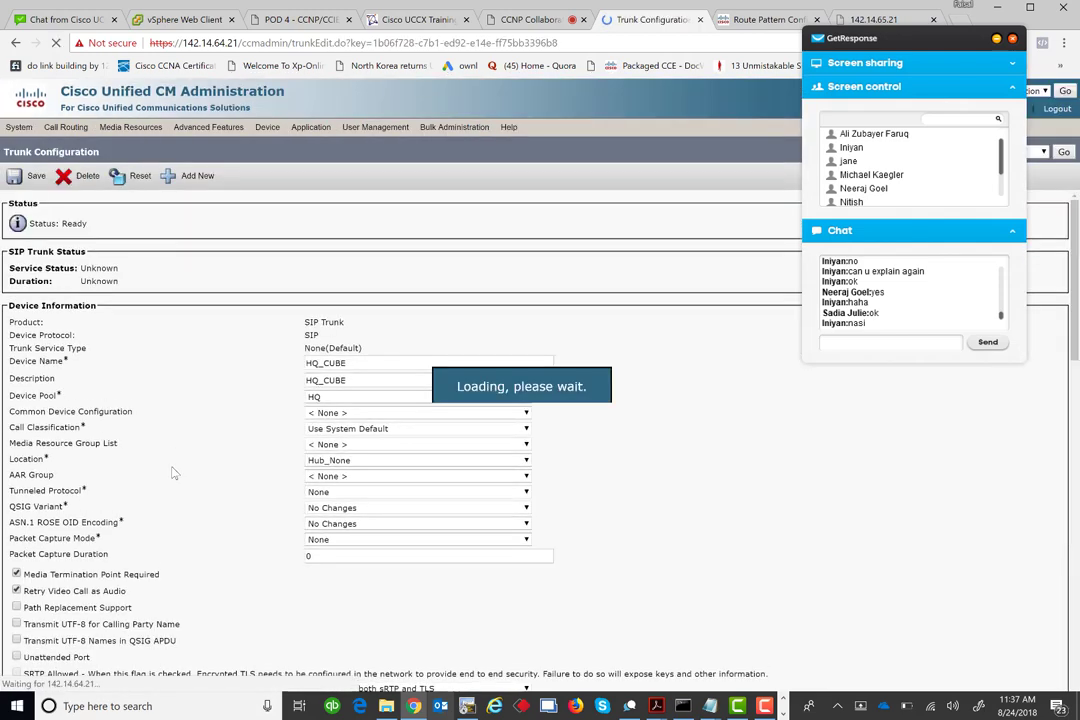
scroll(173, 475, "down", 10)
scroll(224, 516, "up", 3)
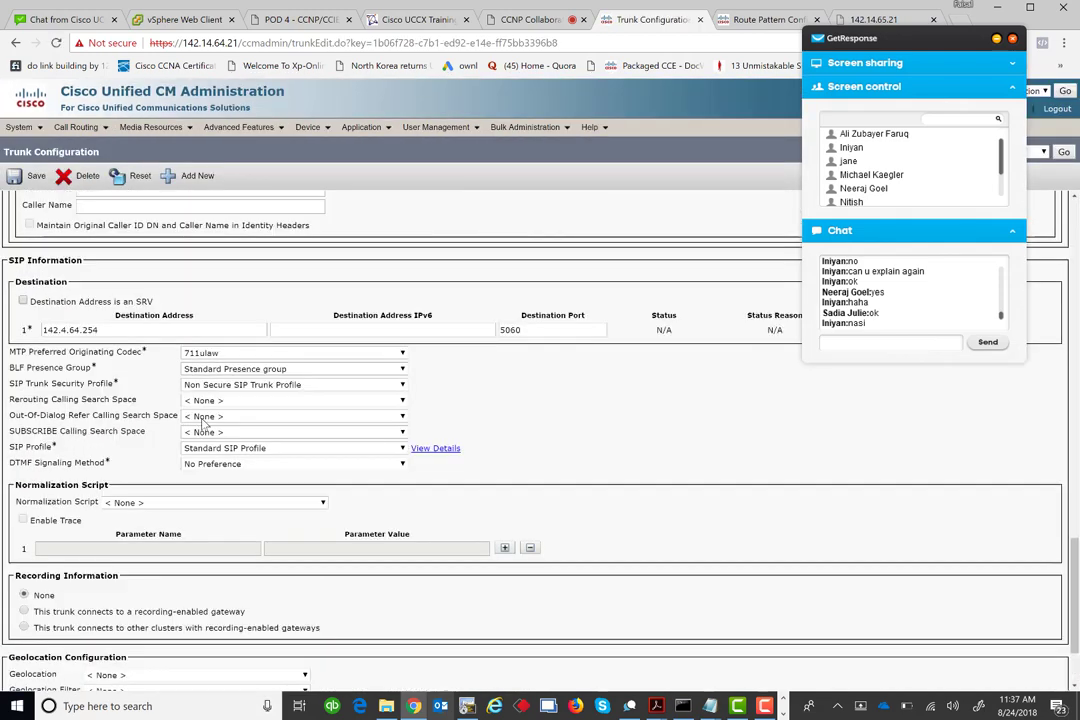
scroll(150, 497, "down", 1)
scroll(150, 497, "up", 3)
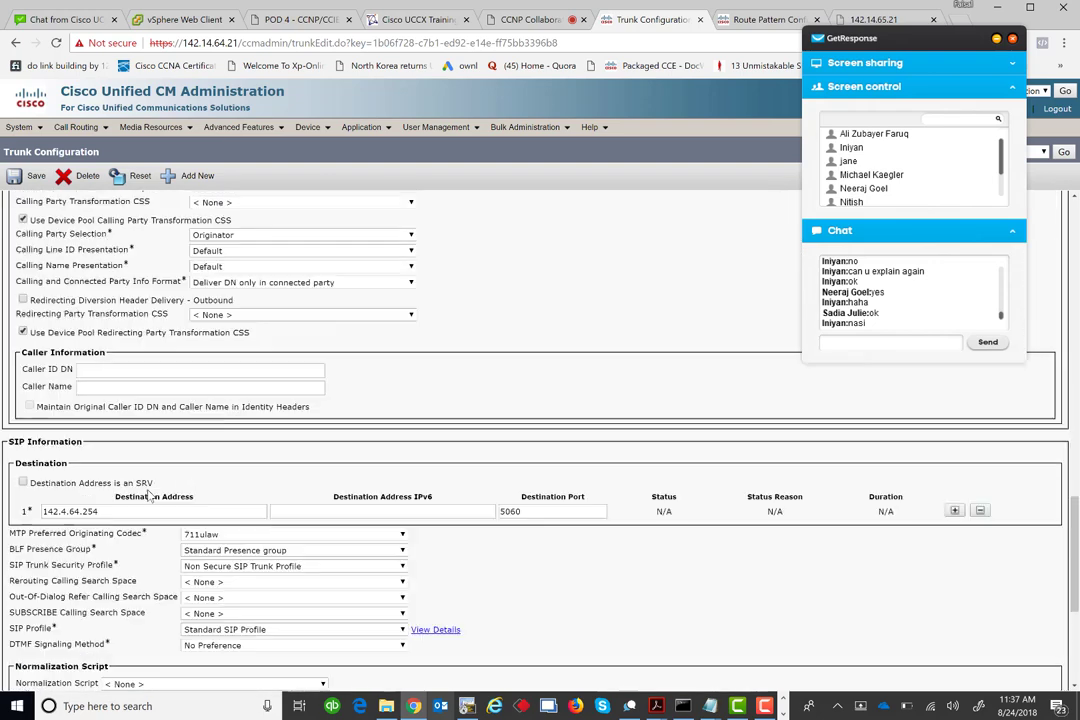
scroll(217, 361, "up", 4)
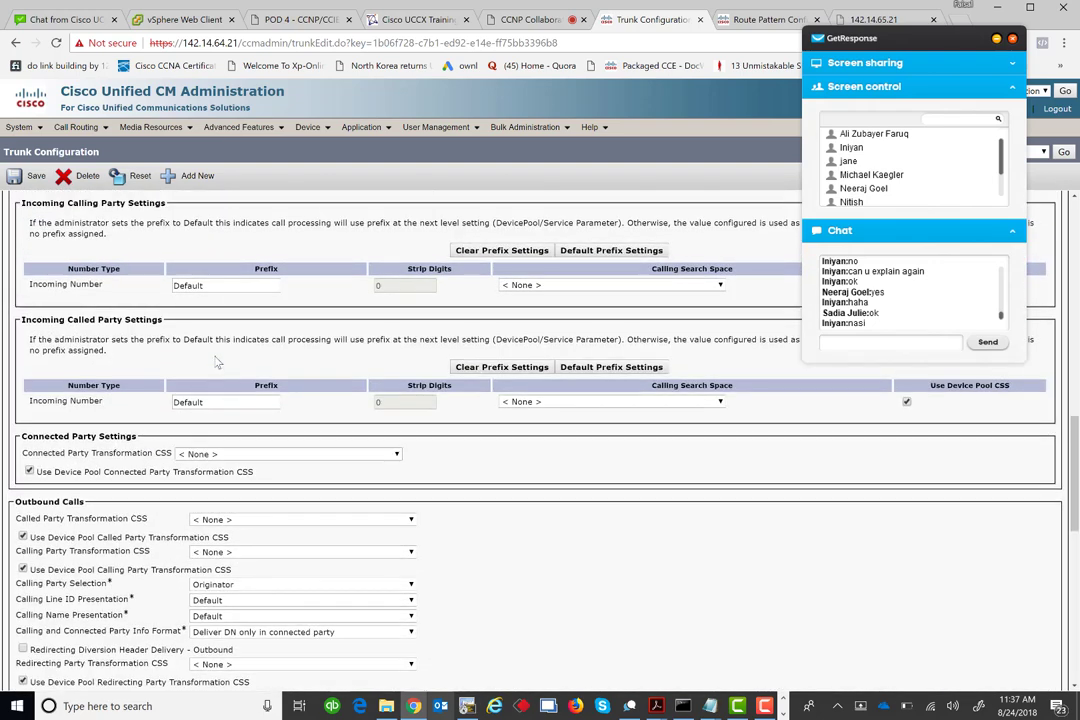
scroll(217, 361, "up", 1)
left_click(207, 328)
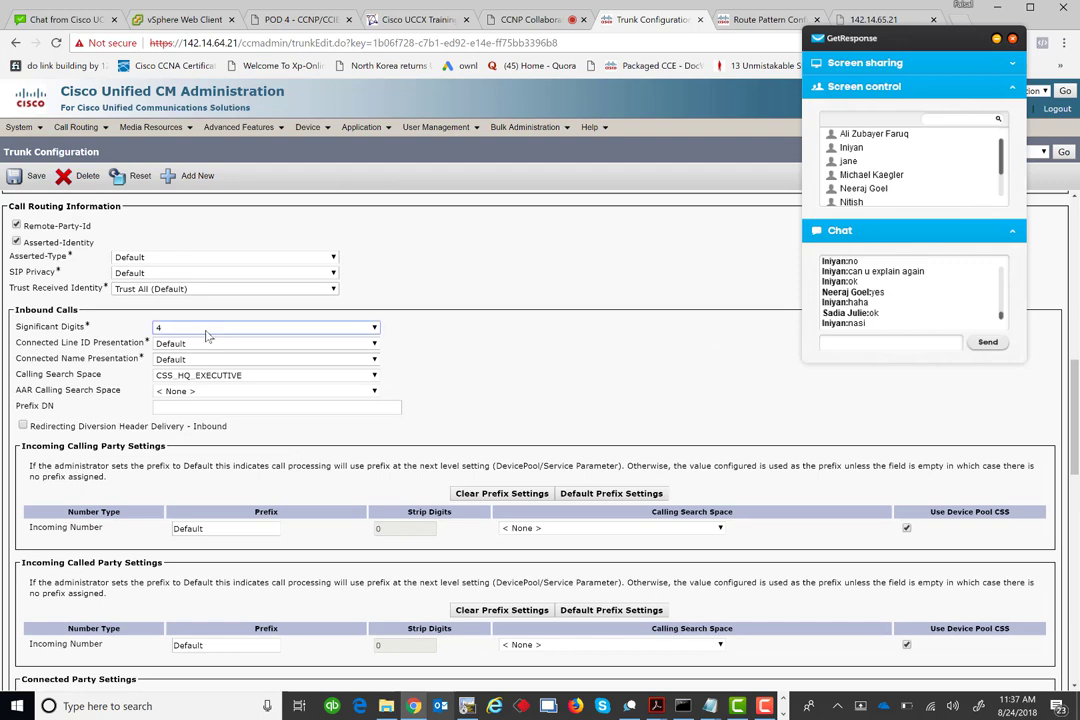
left_click(50, 162)
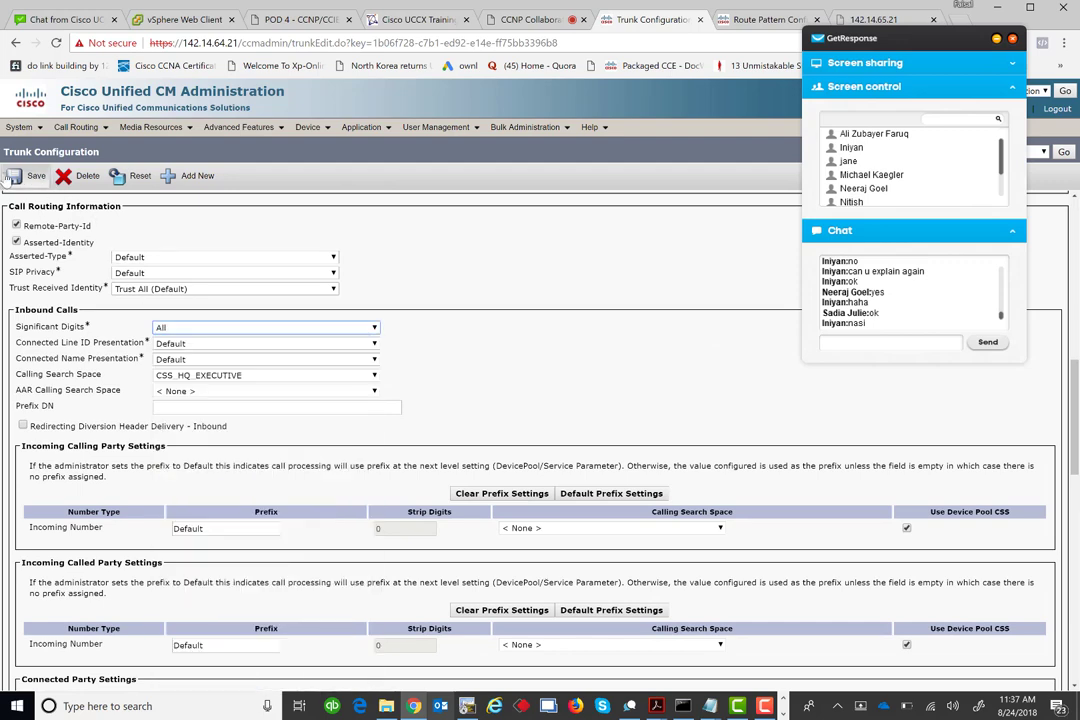
left_click(30, 176)
left_click(664, 155)
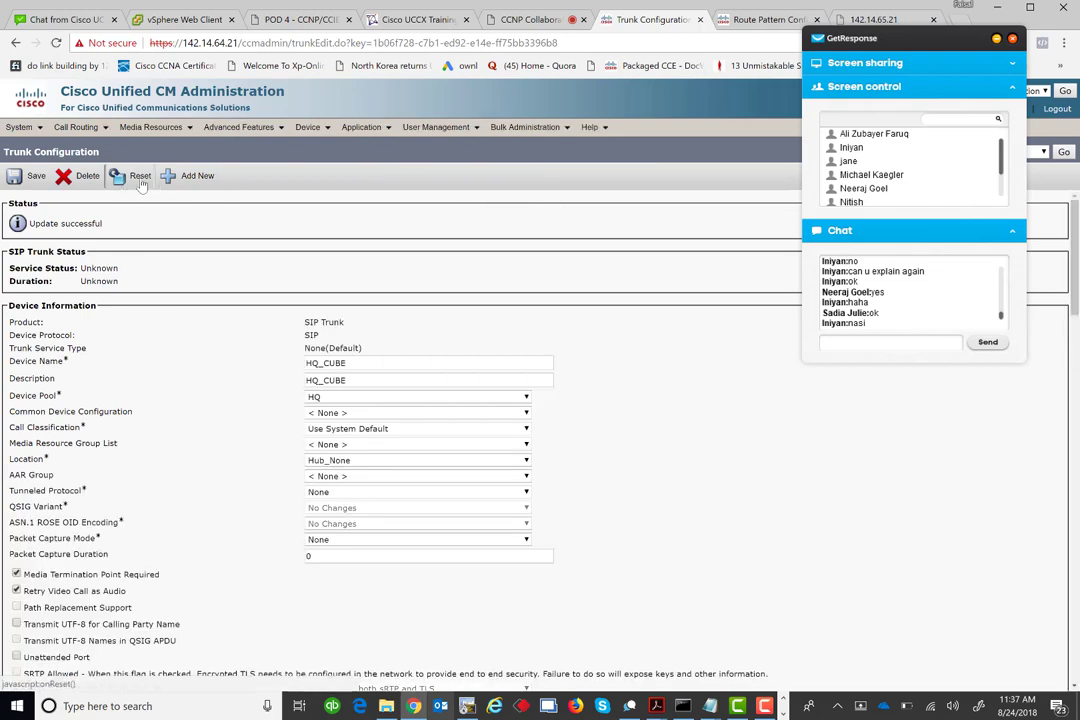
Send a reset request to the HQ_CUBE trunk and close the reset window
left_click(138, 176)
left_click(245, 452)
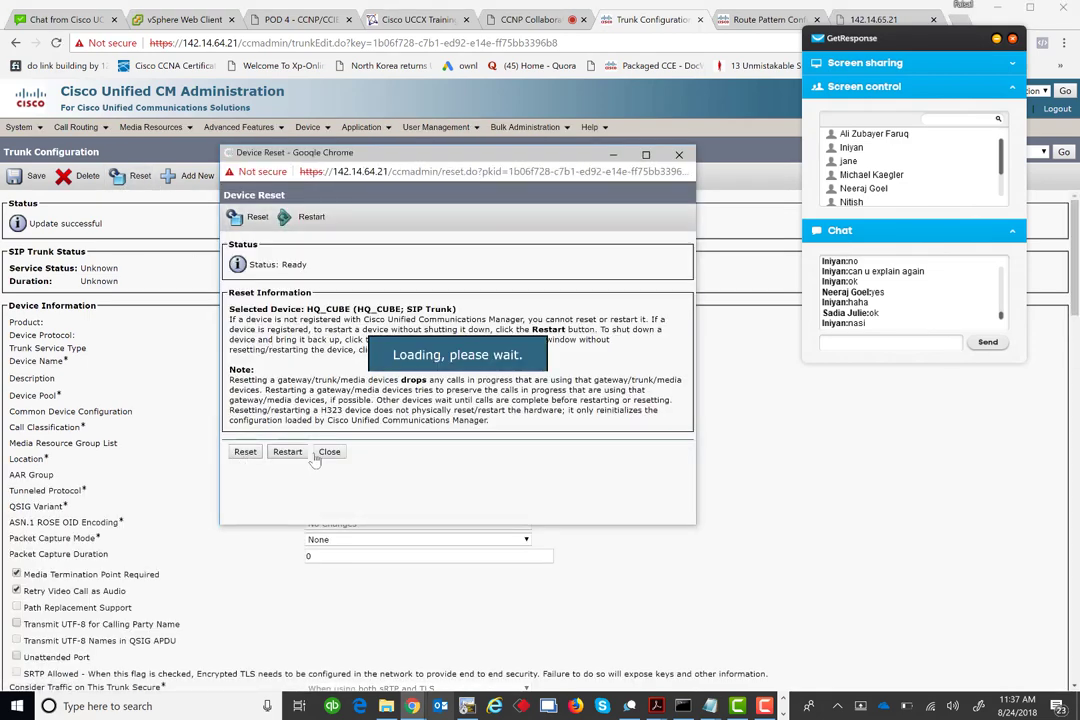
key("alt+F4")
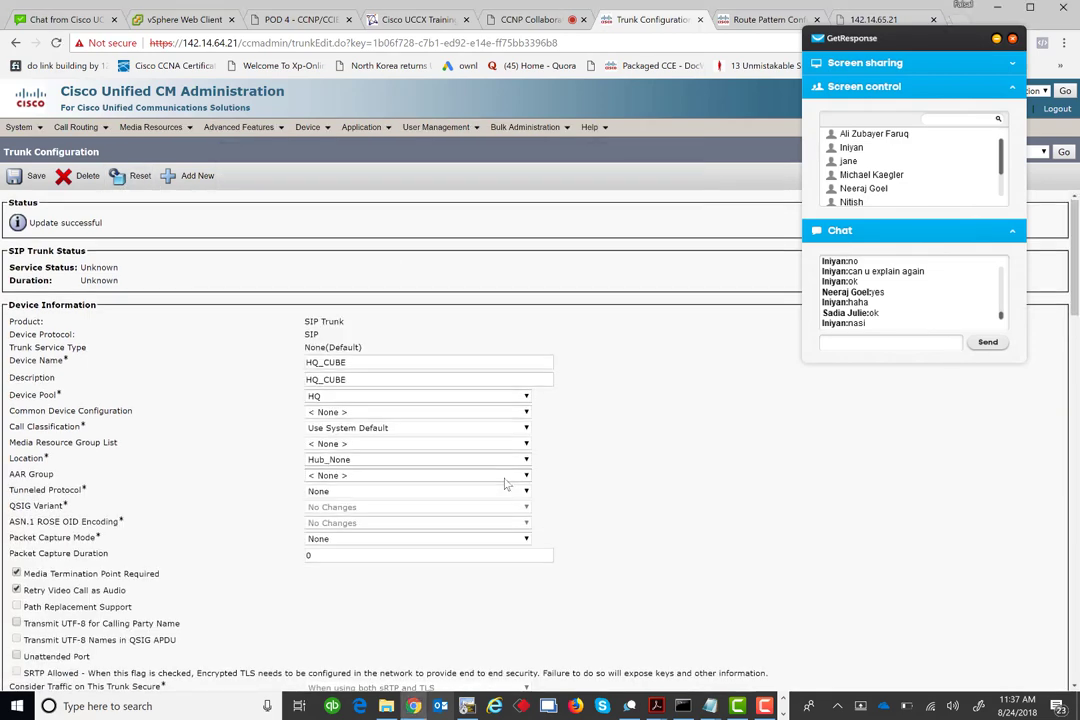
scroll(505, 484, "down", 10)
scroll(505, 484, "up", 10)
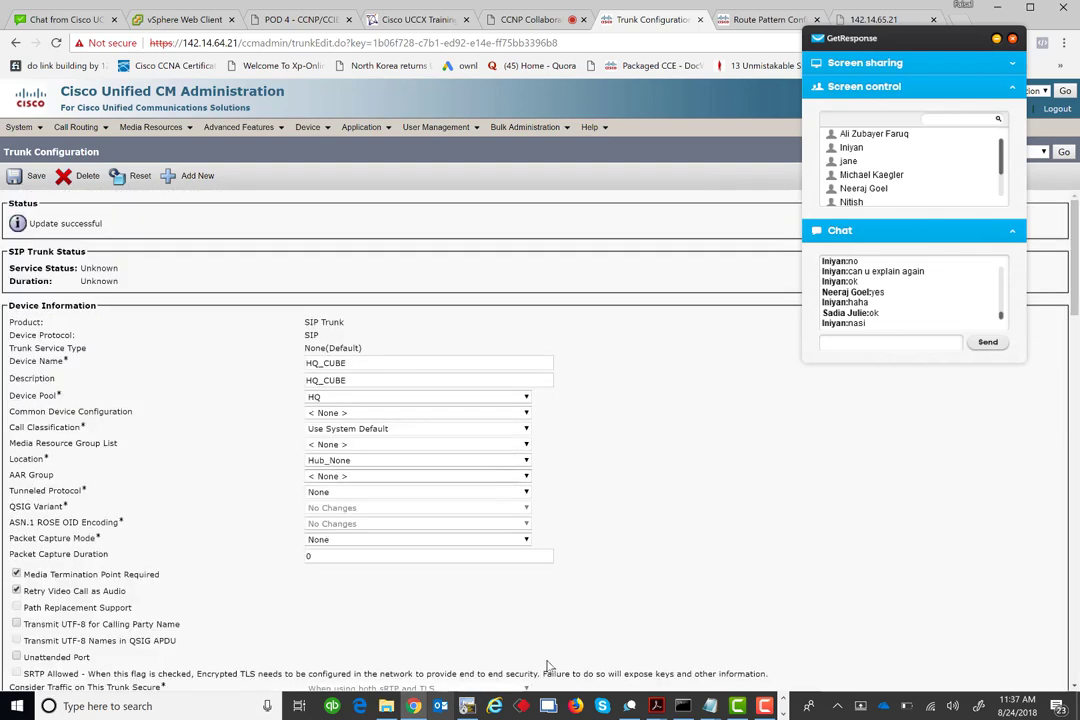
left_click(150, 180)
left_click(245, 451)
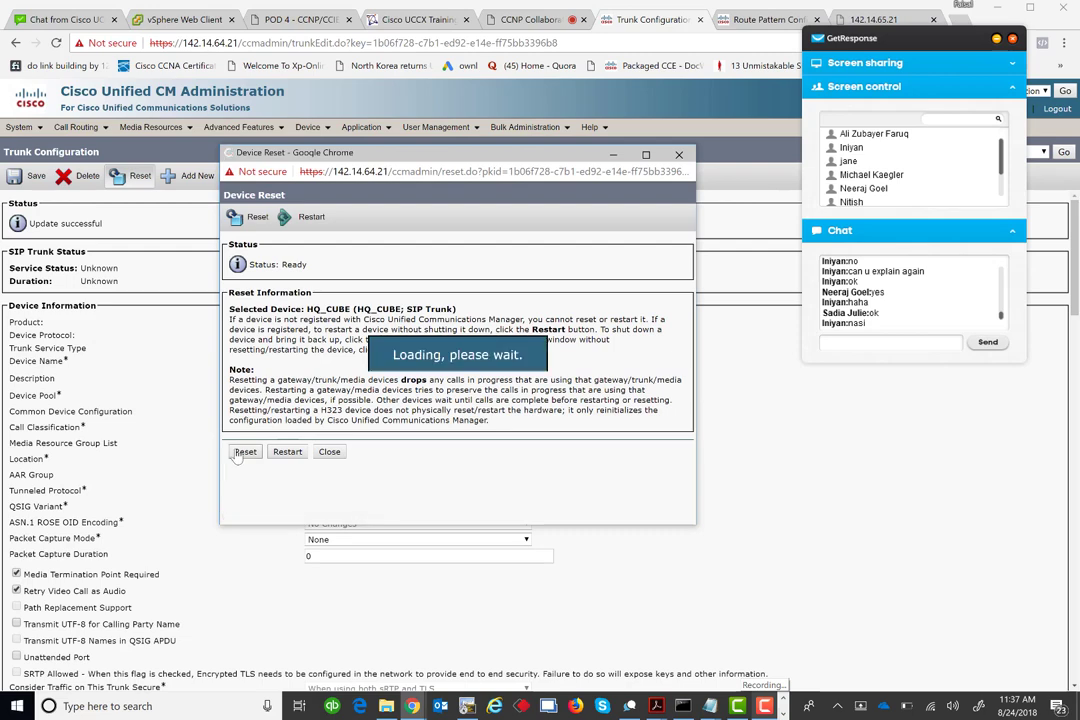
left_click(330, 452)
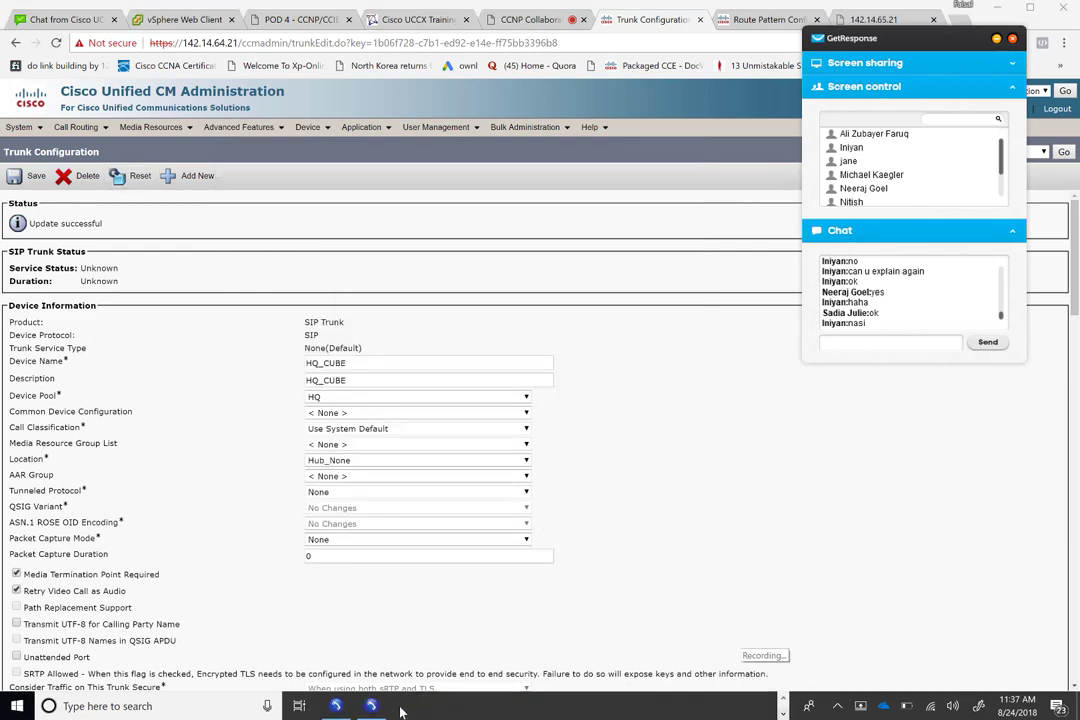
left_click(338, 706)
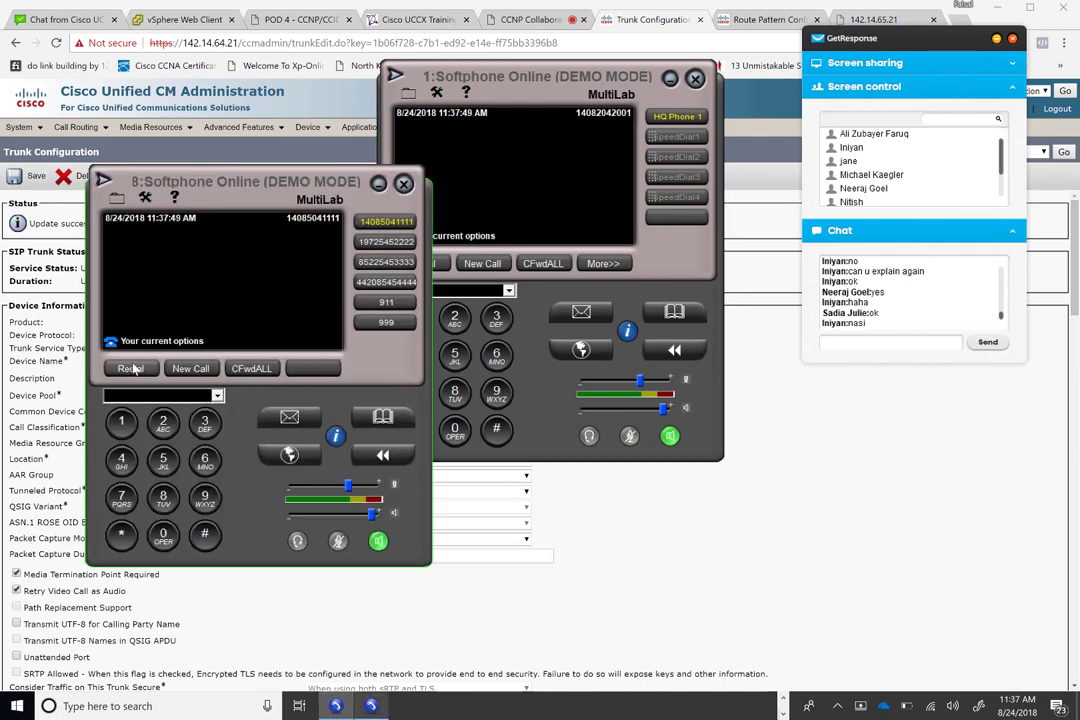
left_click(131, 368)
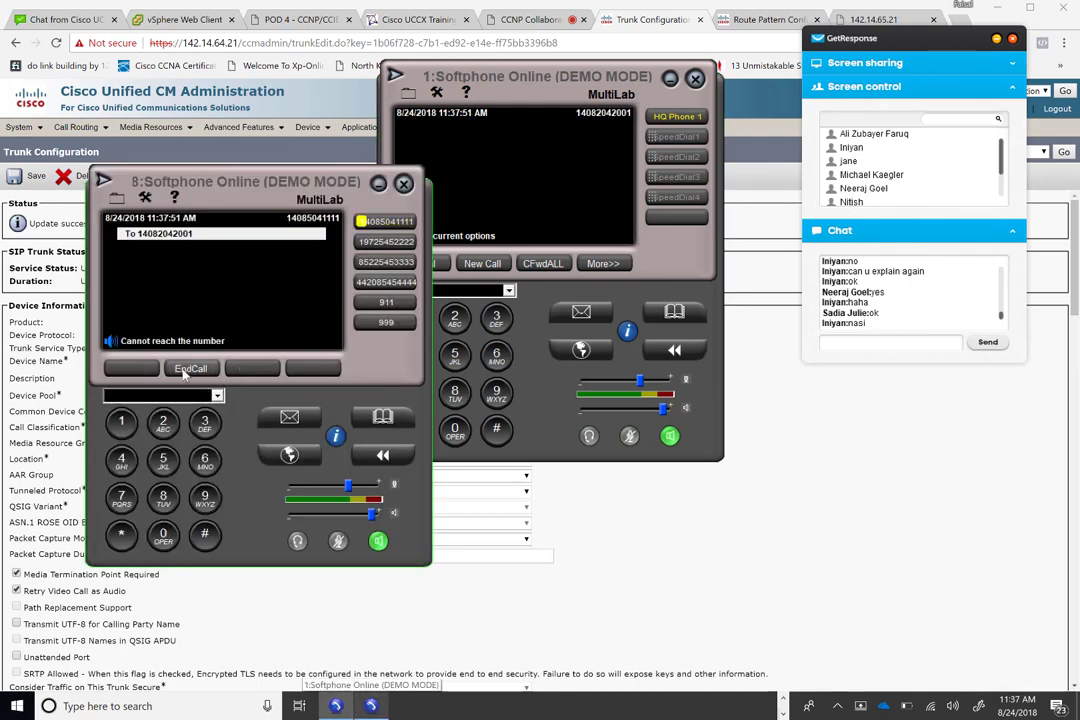
left_click(183, 370)
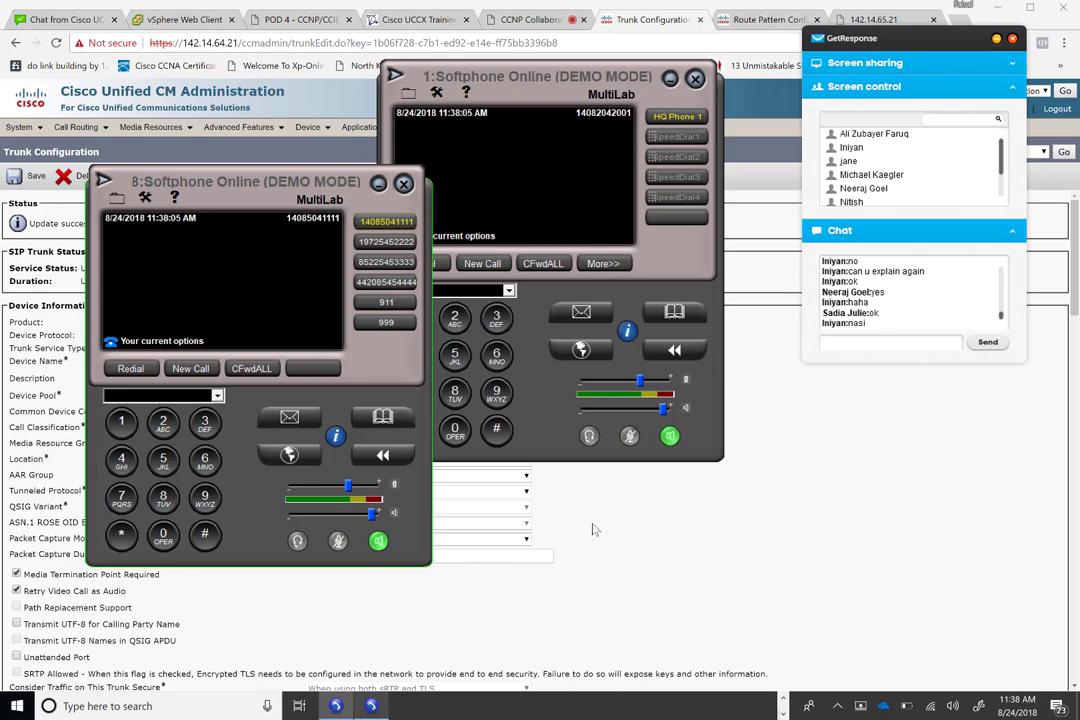
left_click(398, 244)
Open line 2001's settings on phone SEP02004C4F4F13 (HQ Phone 1)
mouse_move(310, 127)
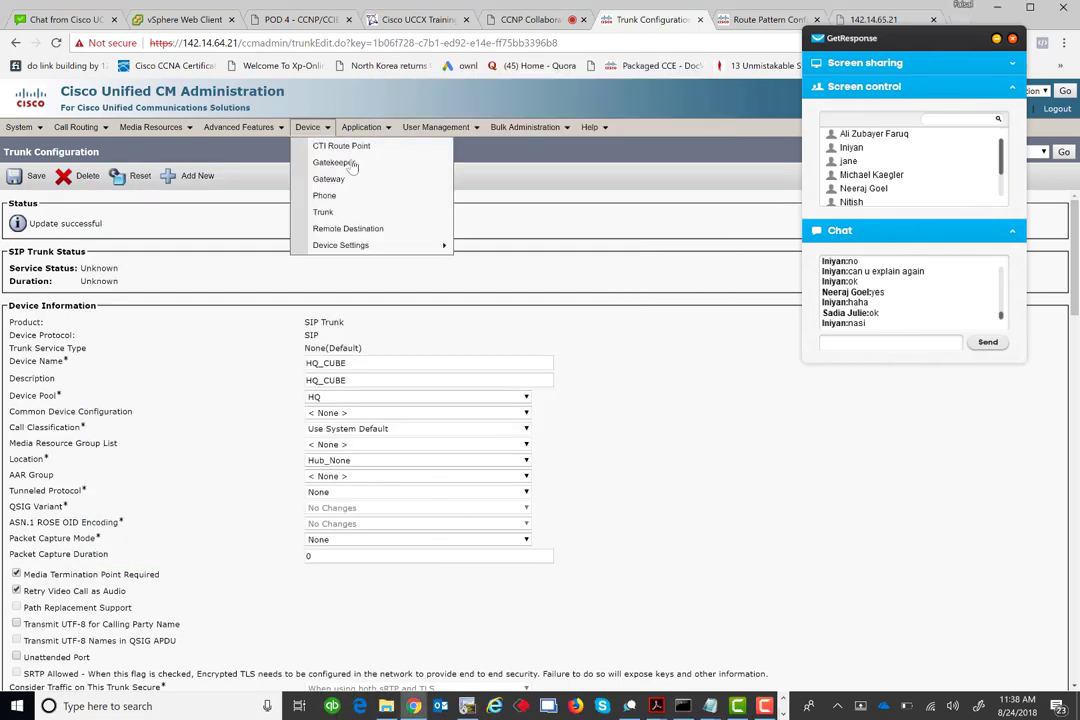
left_click(385, 199)
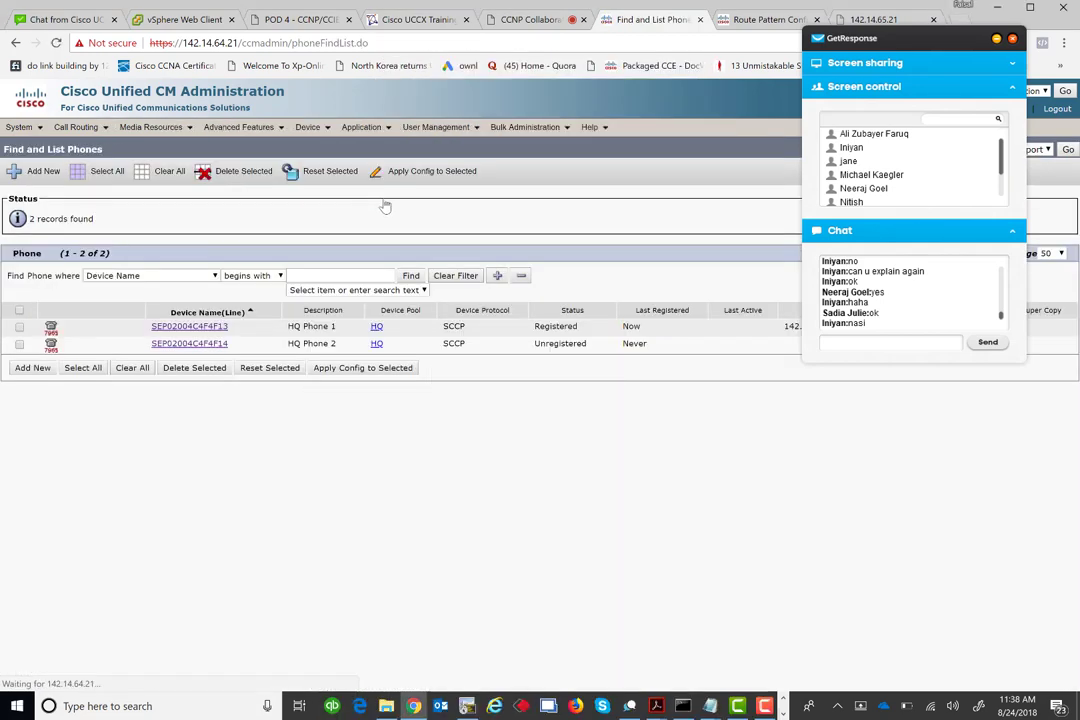
left_click(219, 328)
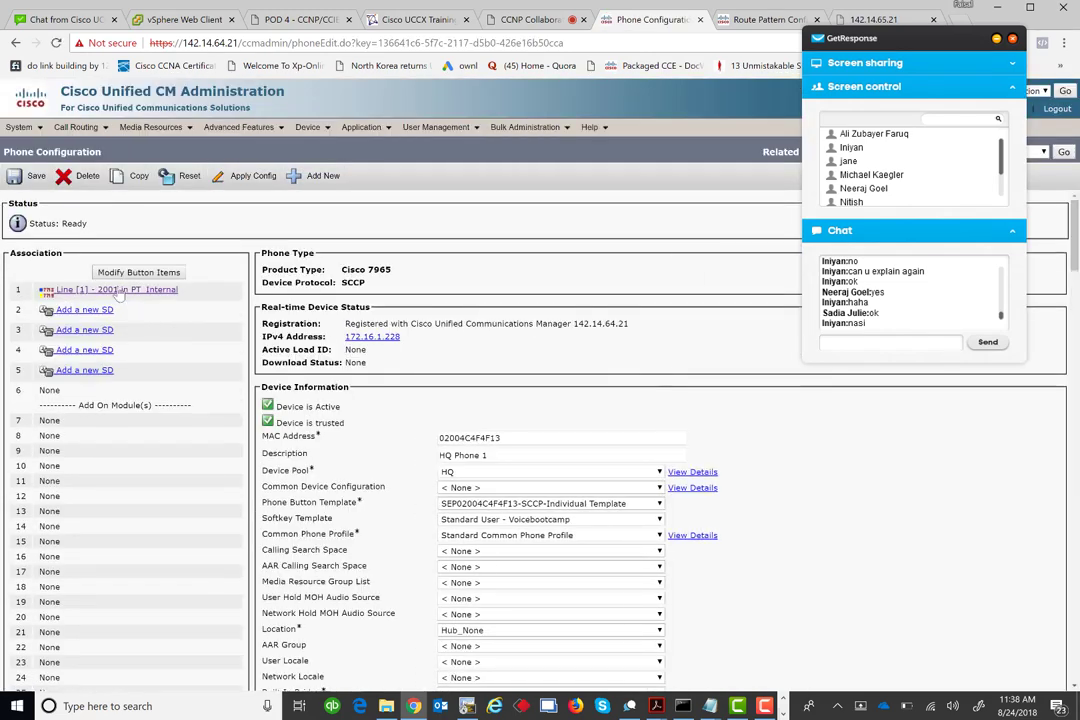
left_click(110, 289)
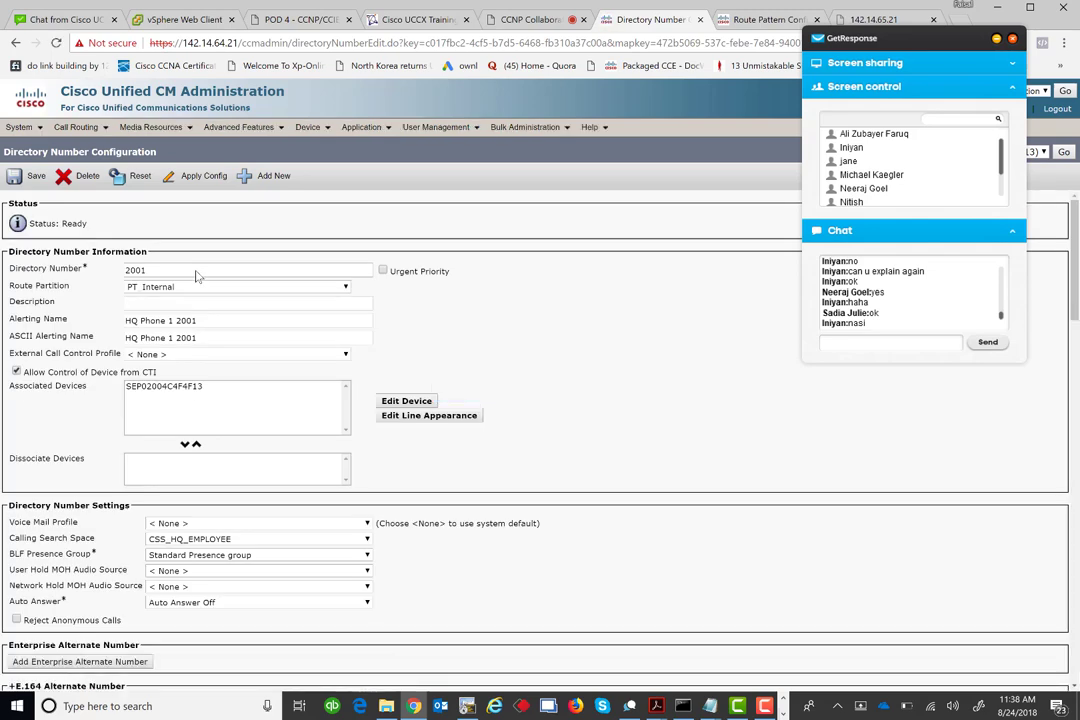
left_click(142, 270)
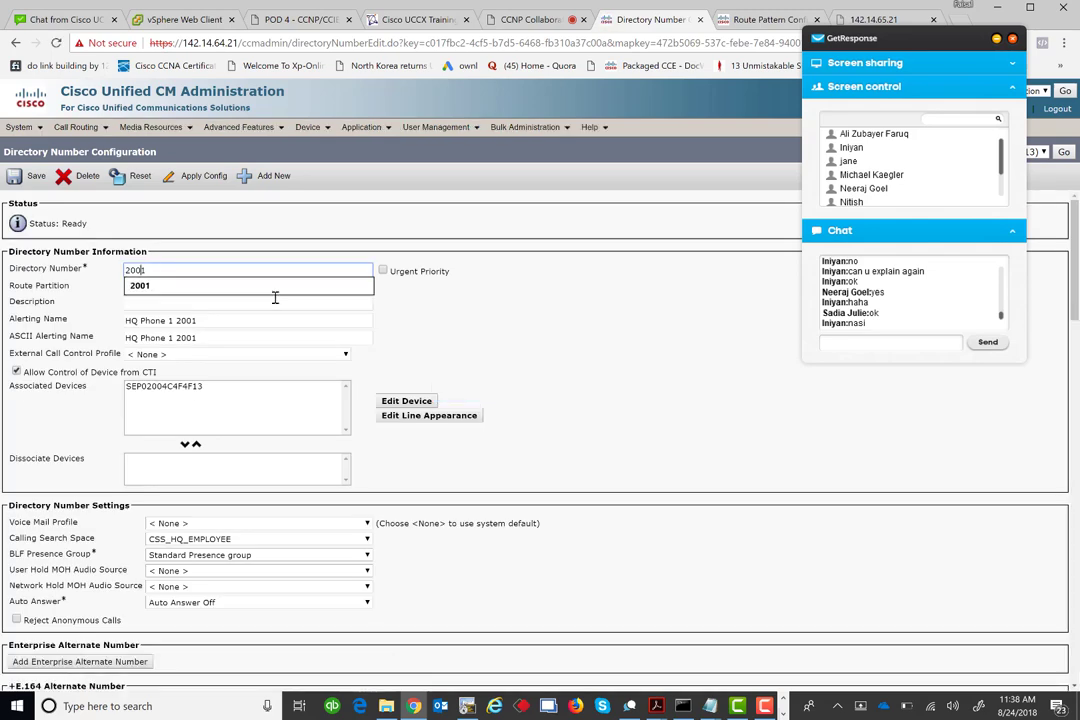
type("140820")
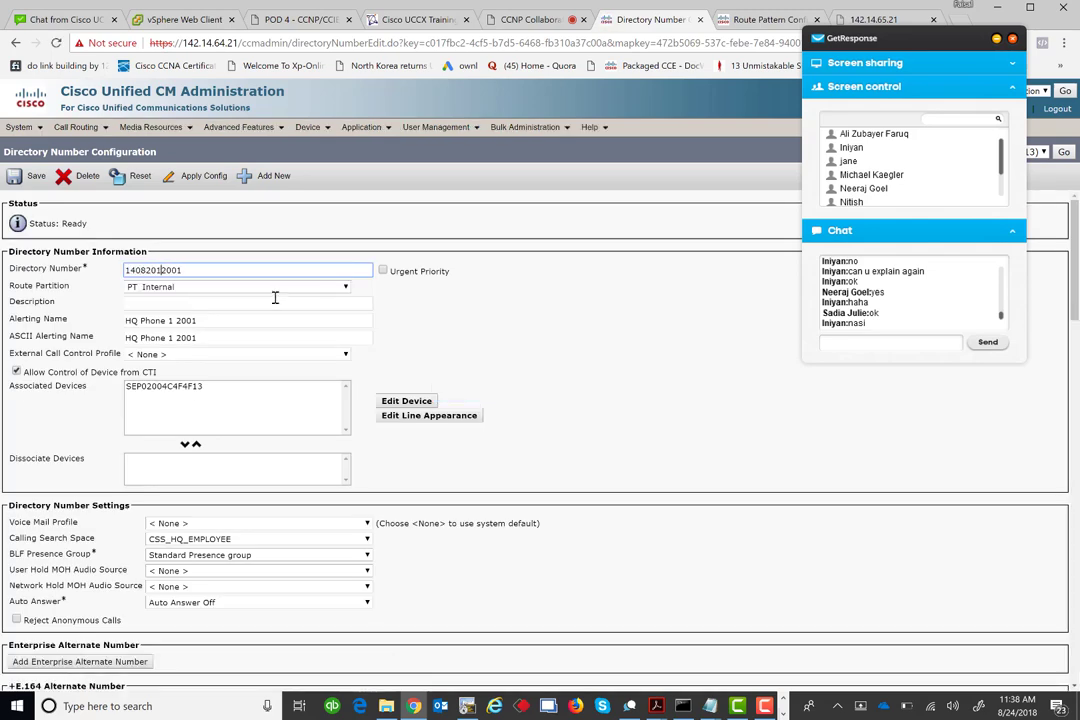
type("4")
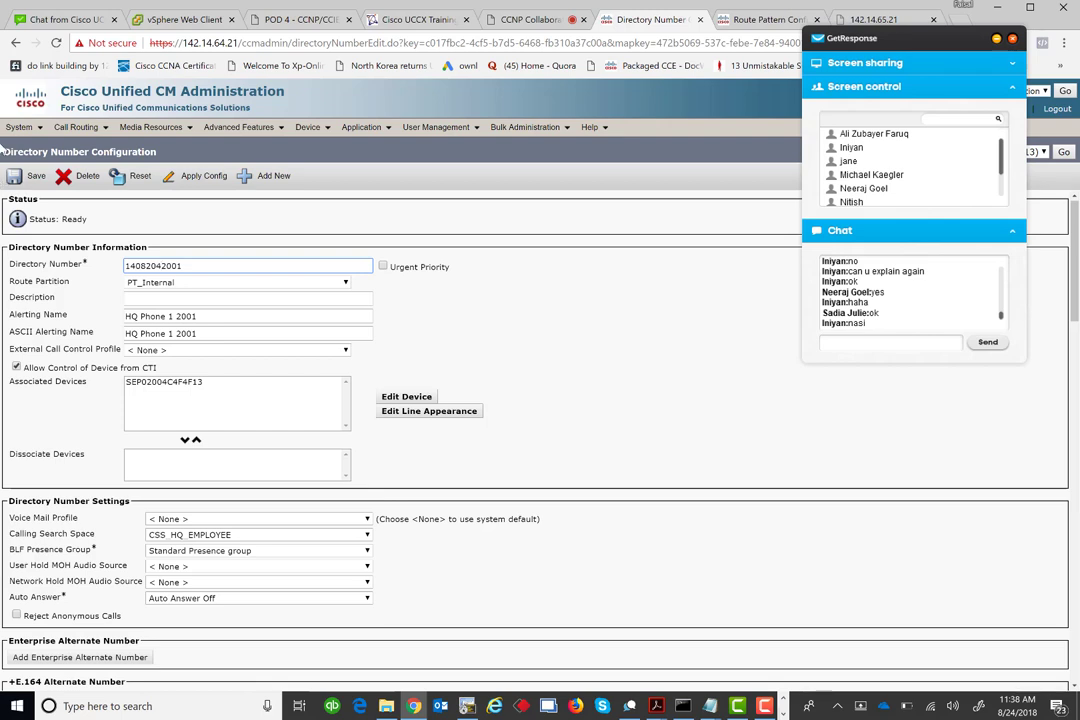
left_click(14, 175)
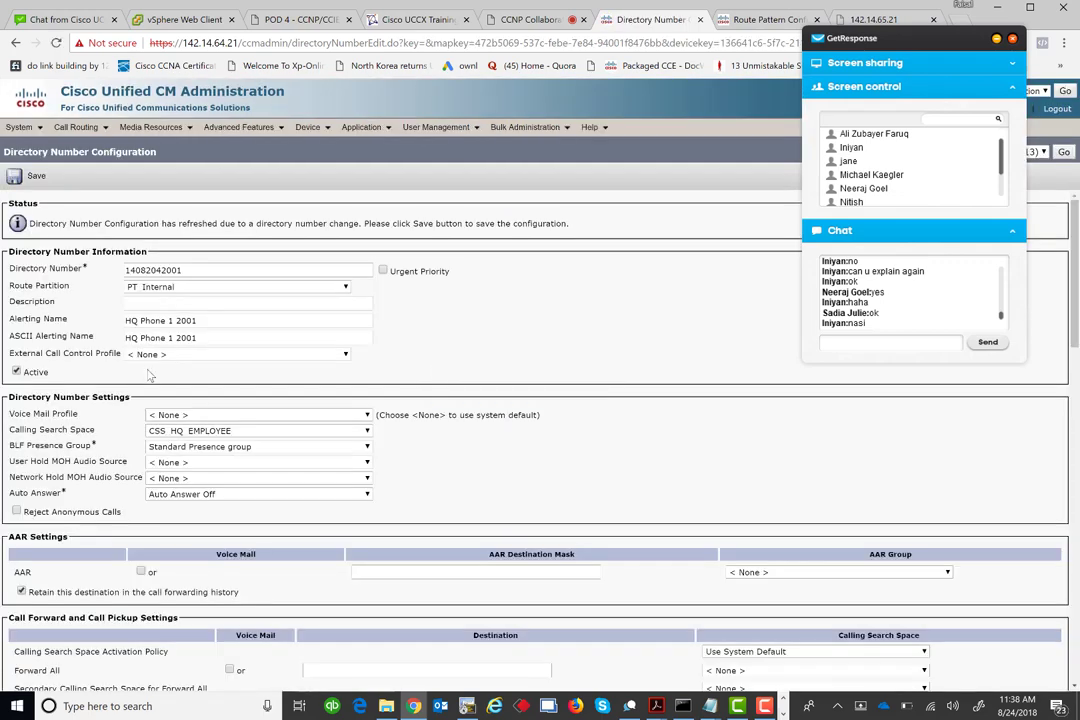
scroll(160, 400, "down", 2)
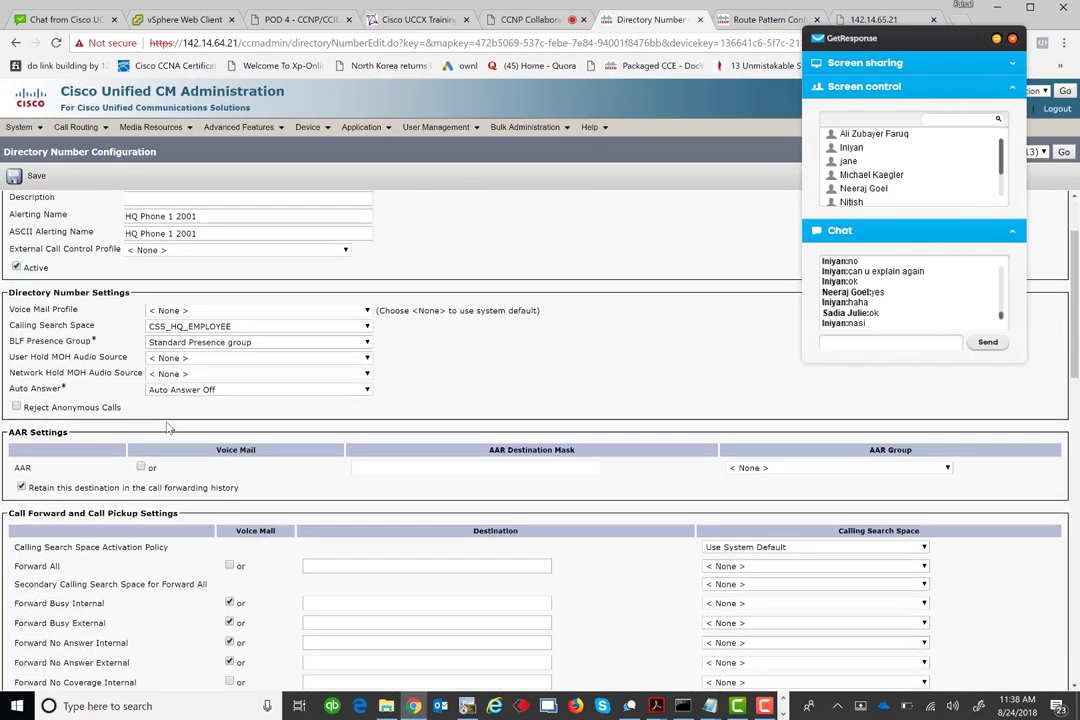
scroll(180, 457, "down", 5)
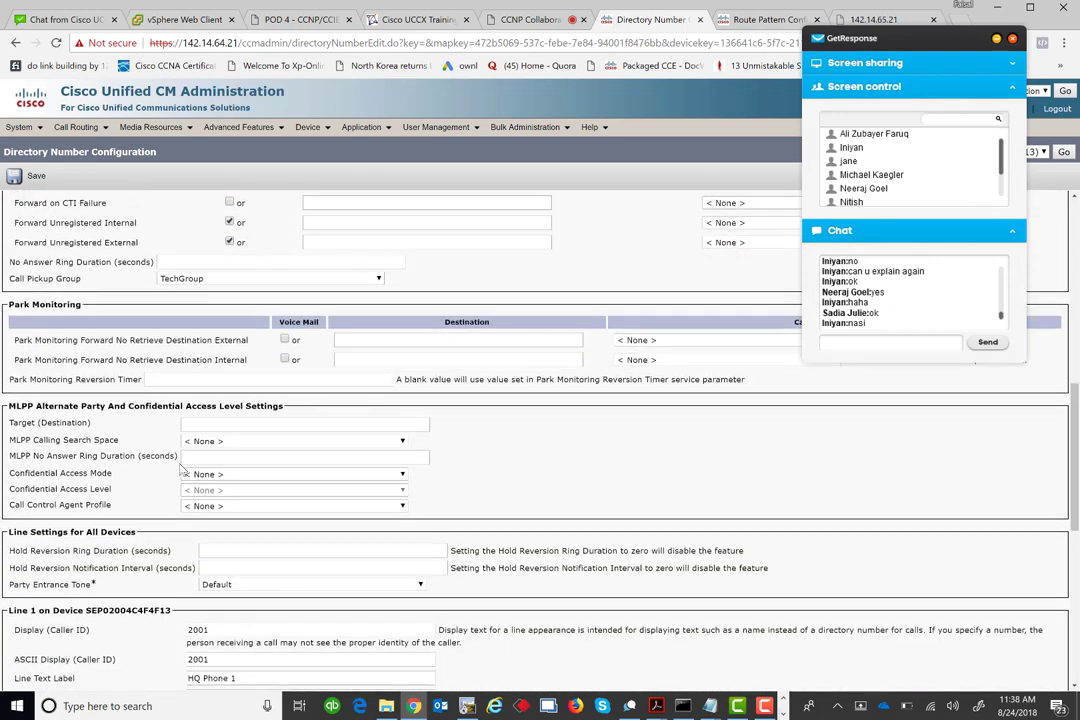
scroll(183, 467, "up", 5)
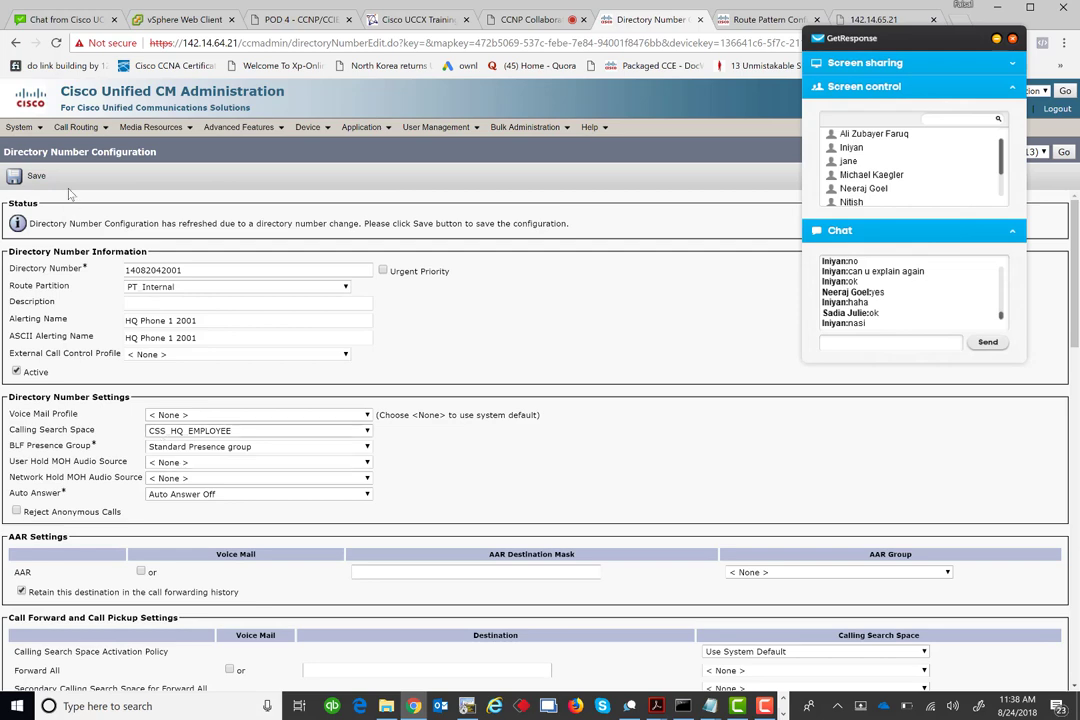
left_click(31, 178)
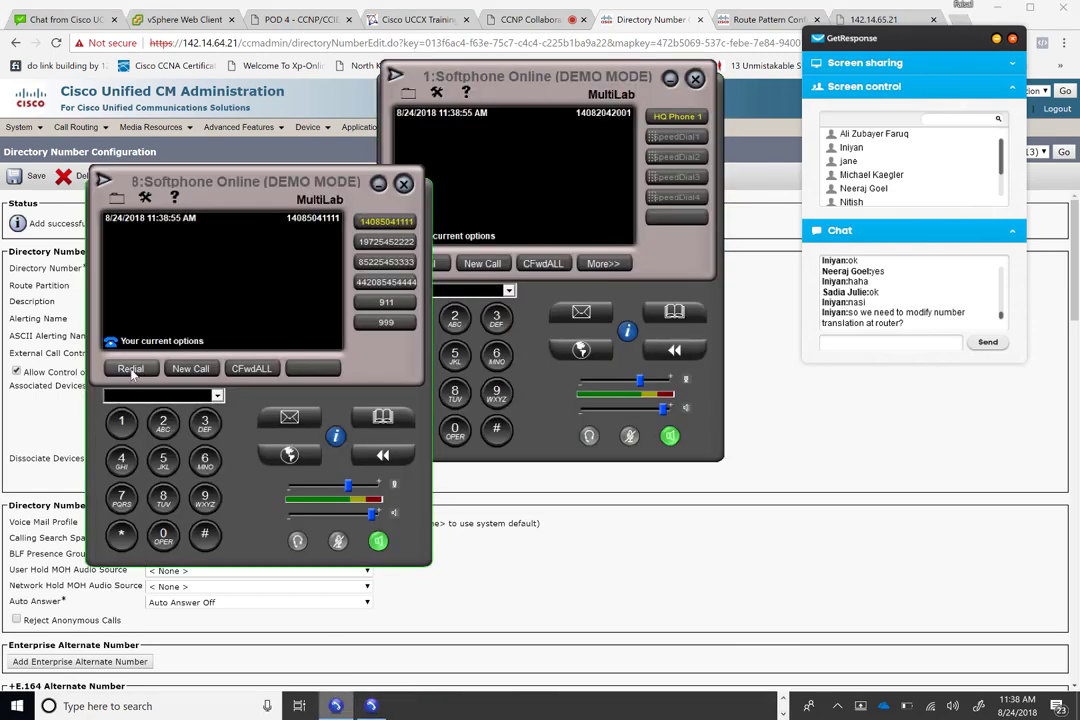
Reset HQ Phone 1 from its line page, then open the associated phone's configuration
left_click(130, 369)
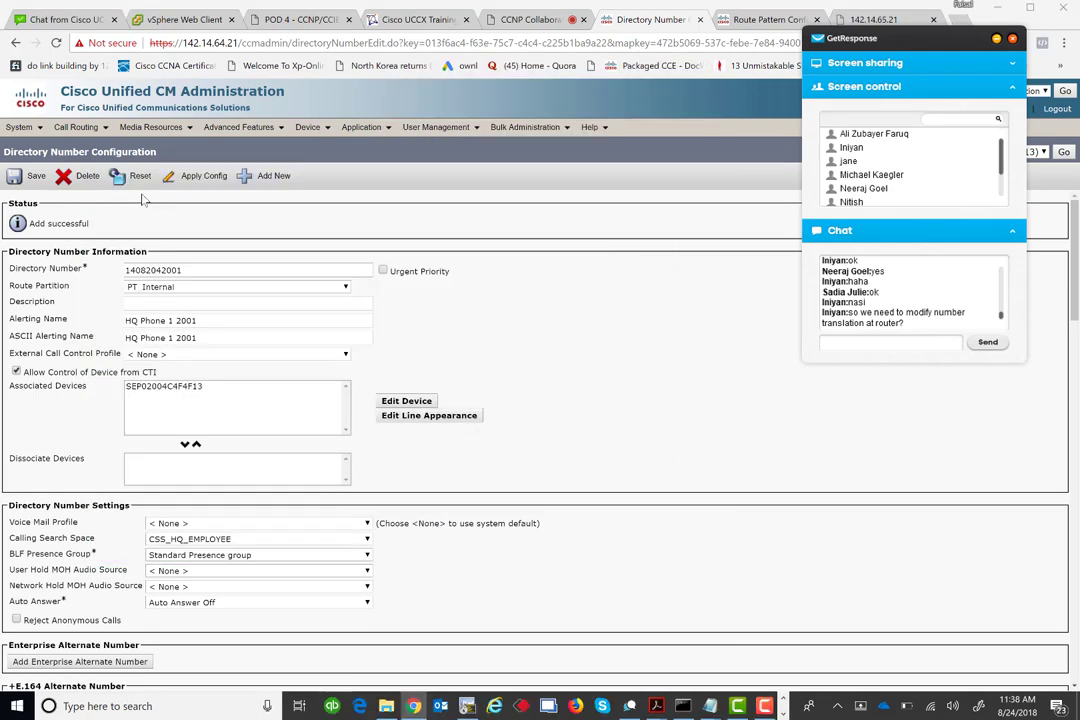
left_click(135, 175)
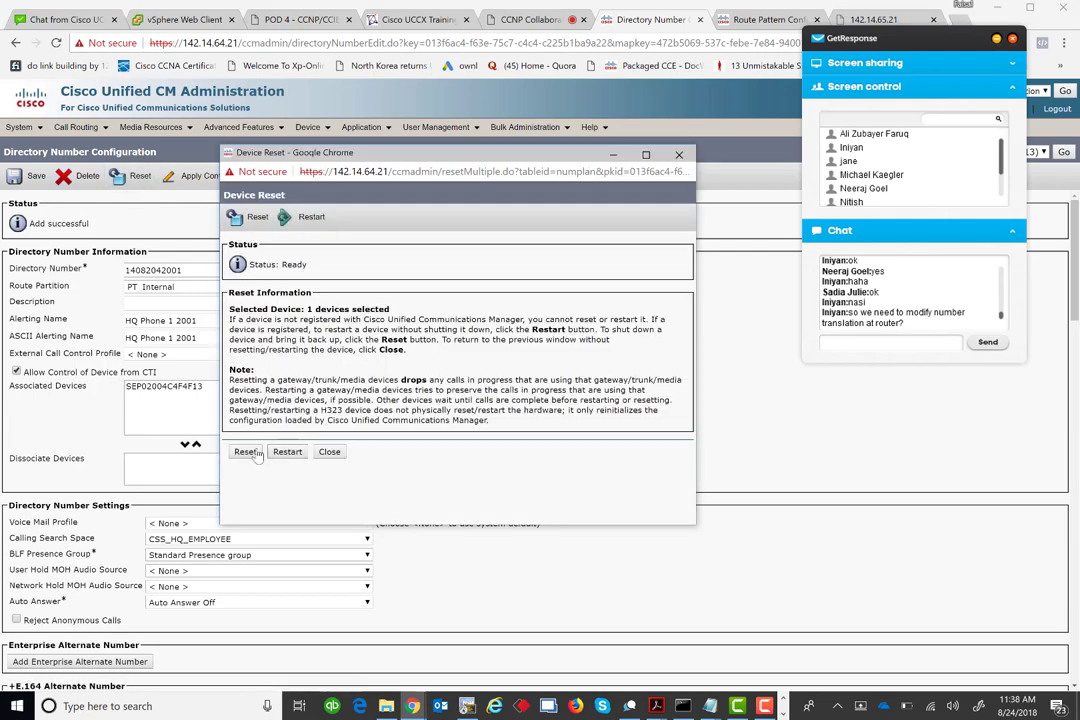
left_click(245, 451)
left_click(330, 451)
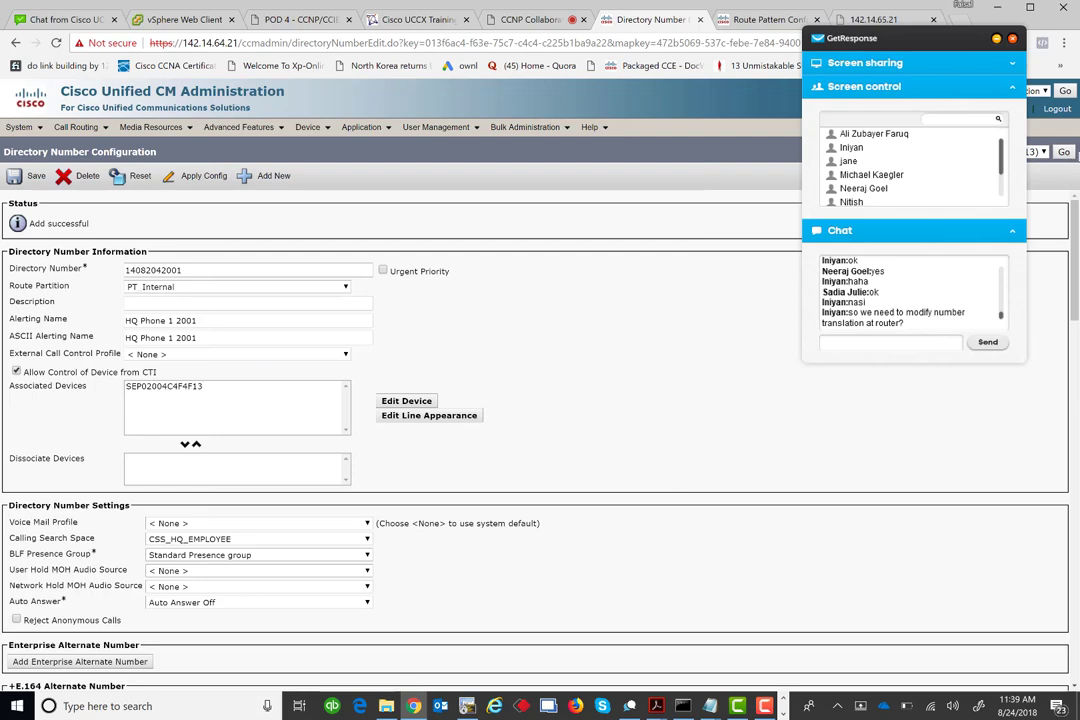
left_click(1064, 152)
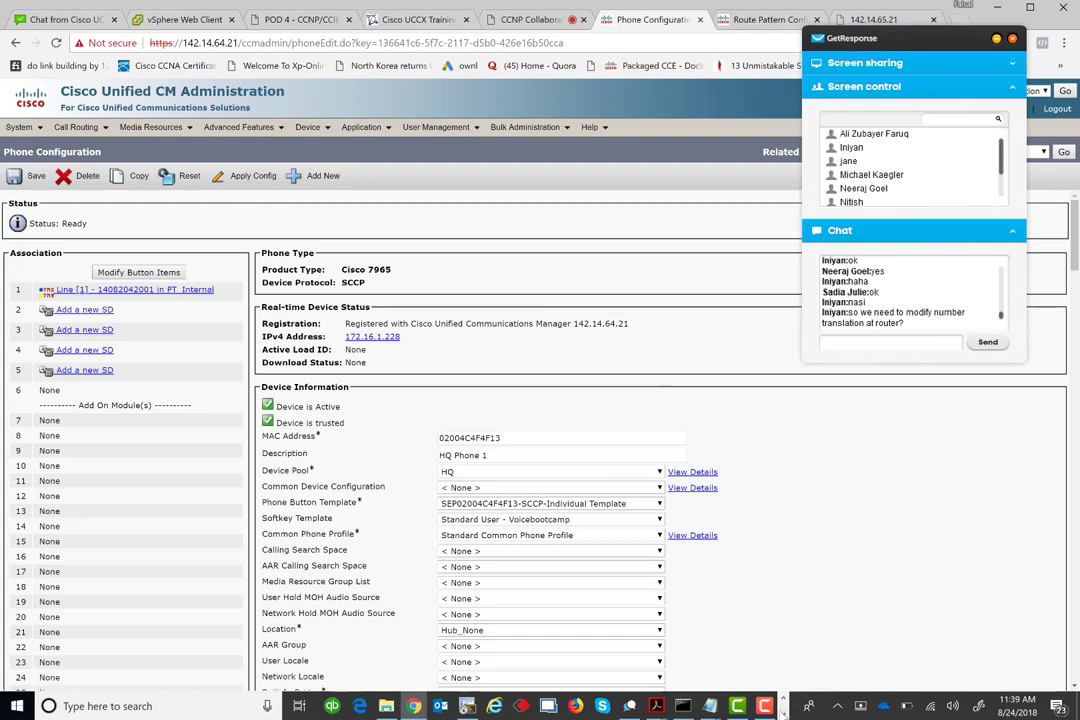
left_click(373, 706)
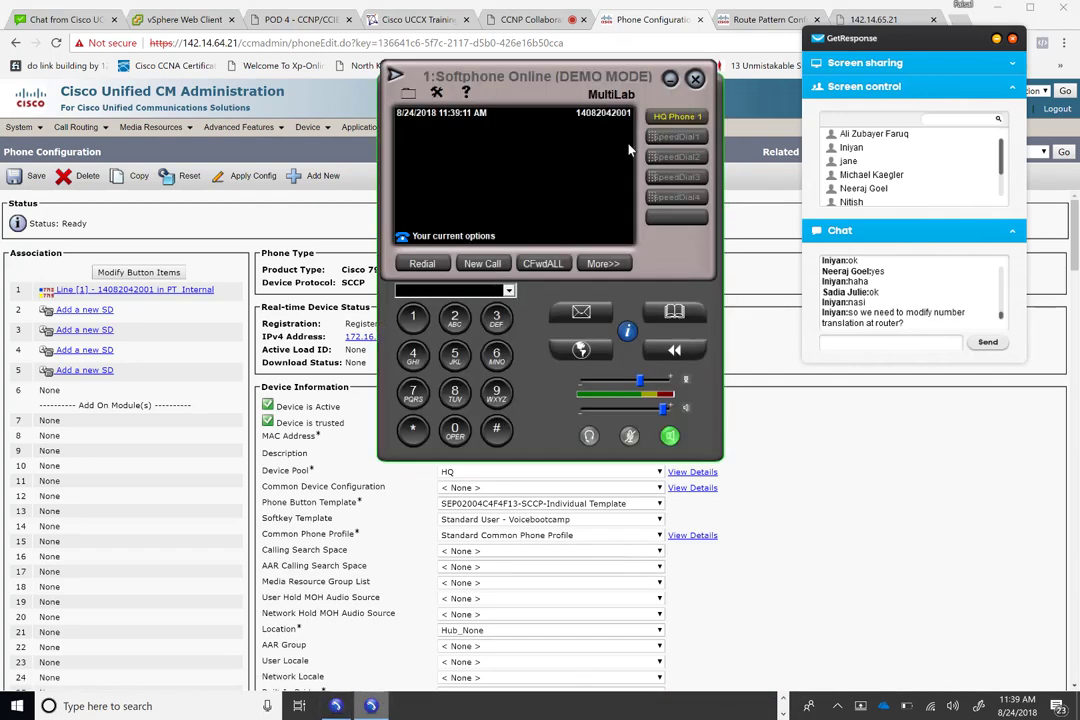
left_click(336, 706)
left_click(145, 369)
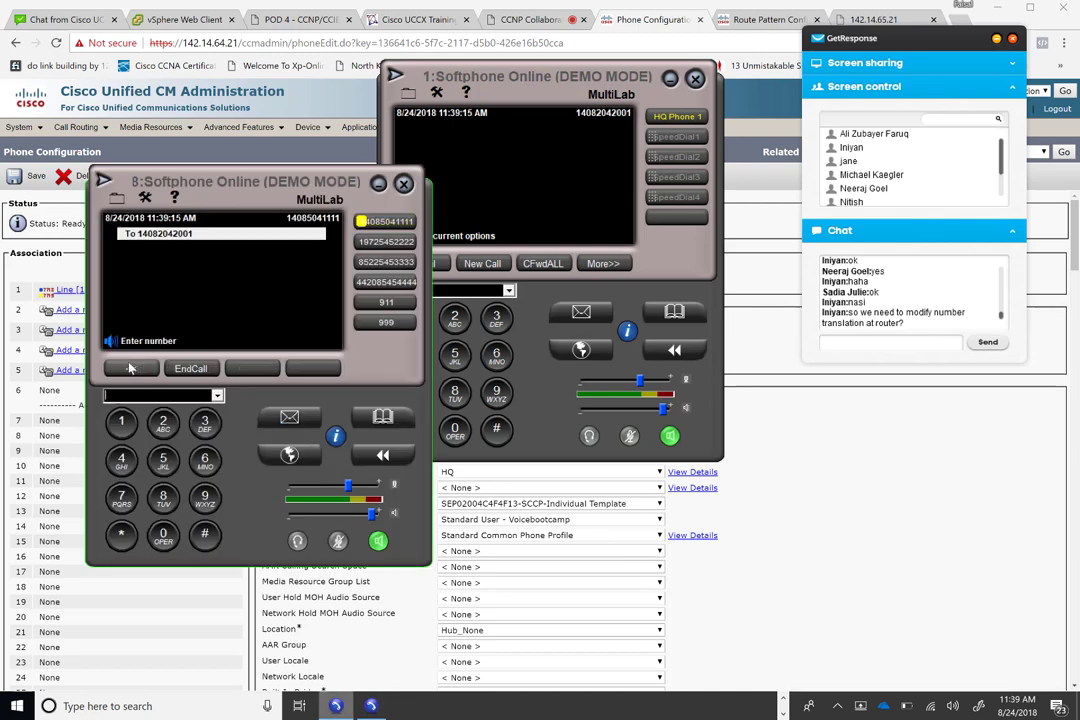
left_click(191, 369)
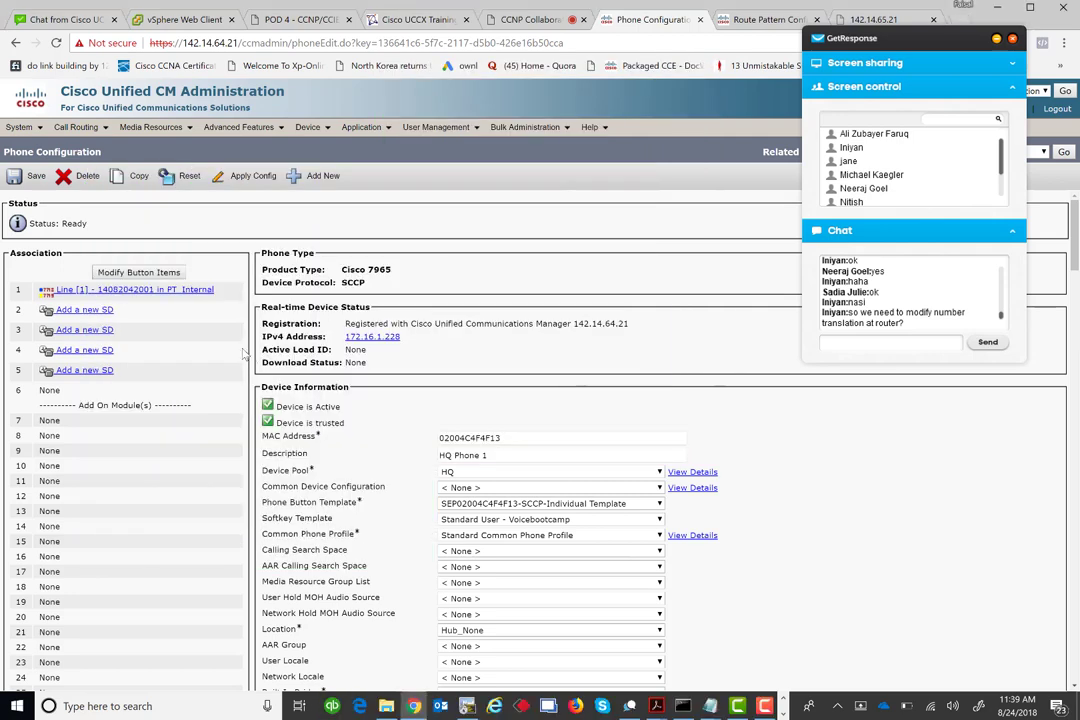
left_click(166, 291)
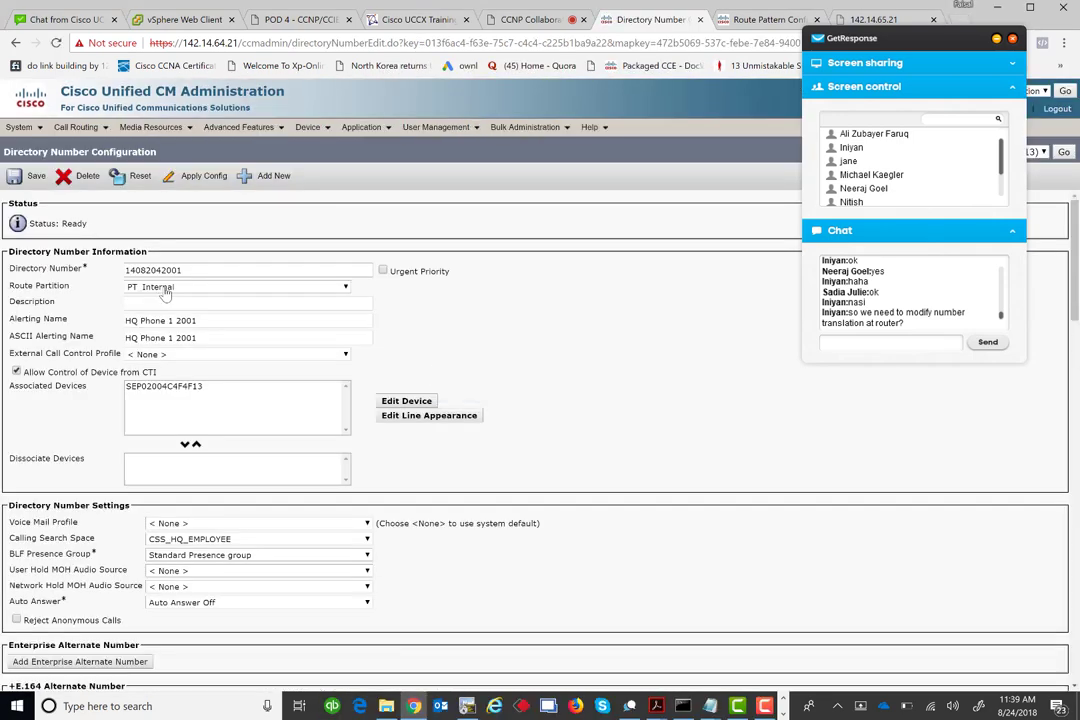
Delete the 1408204 prefix so the directory number is 2001, and save
left_click_drag(165, 270, 50, 257)
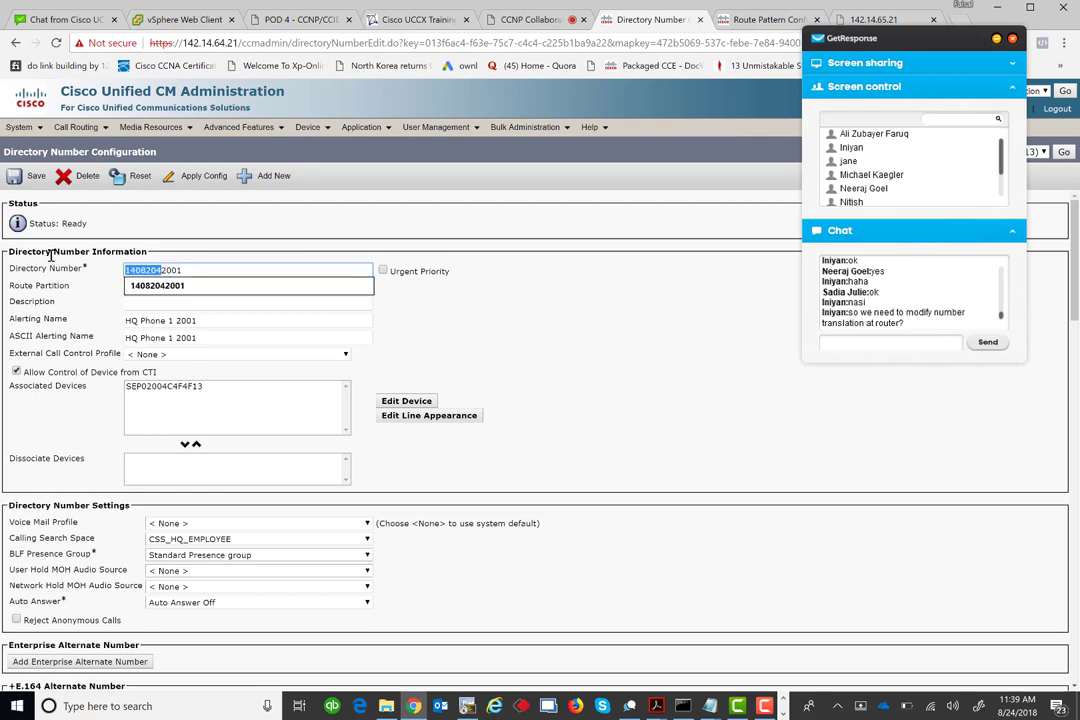
key("BackSpace")
left_click(14, 184)
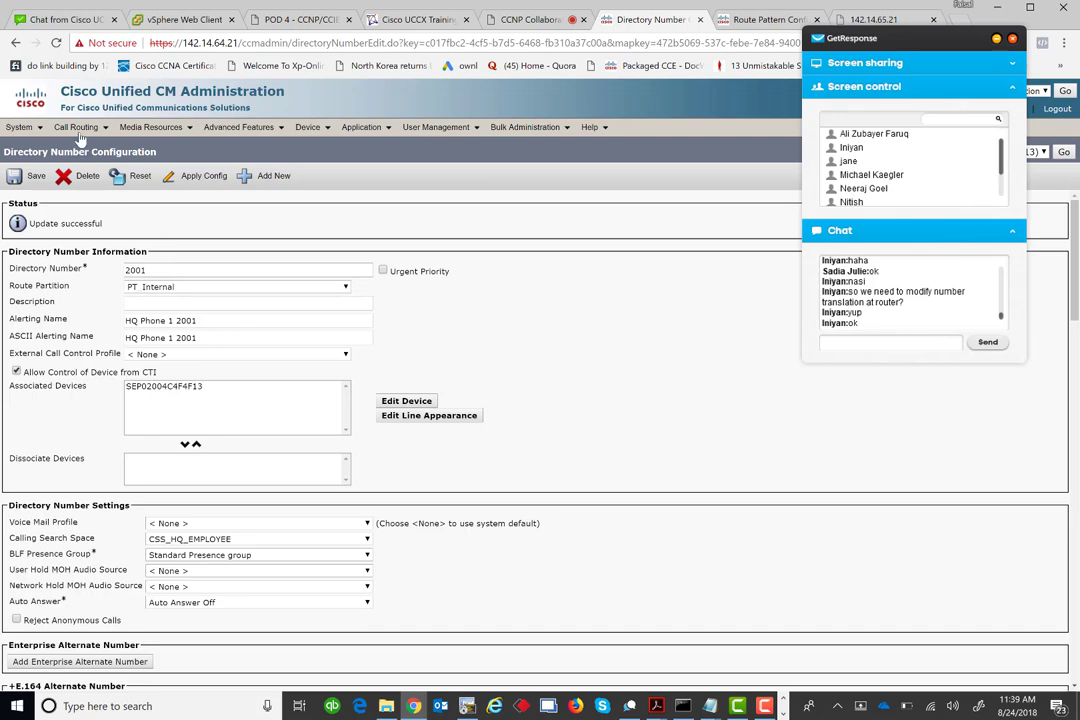
mouse_move(75, 127)
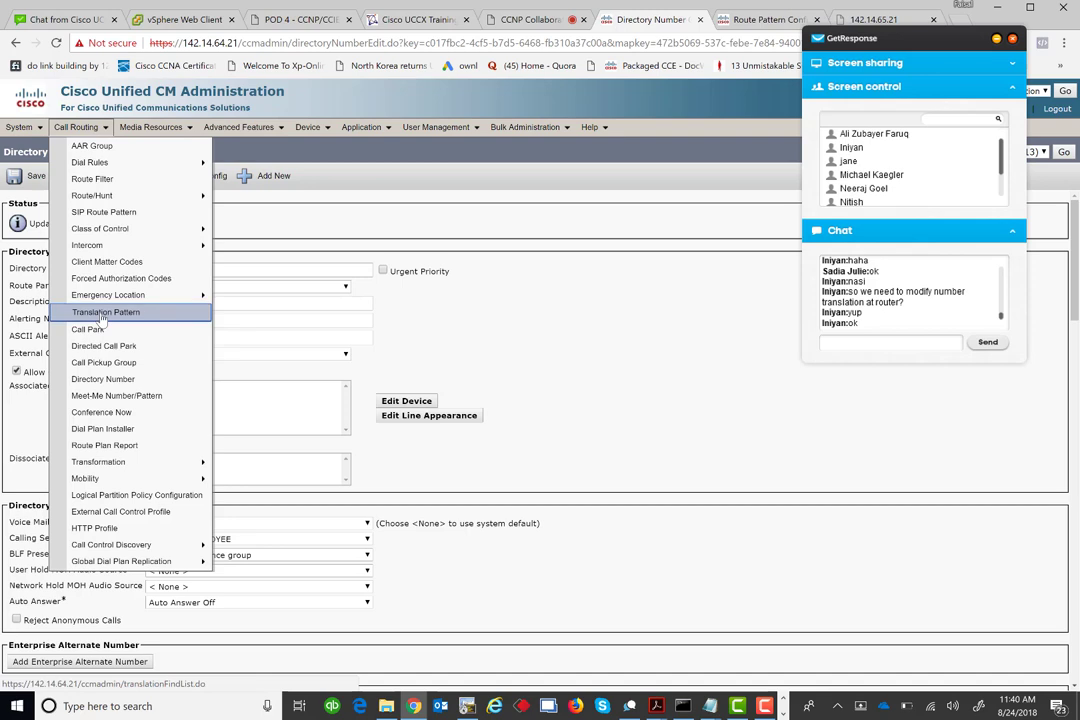
Add a new translation pattern and enter 14082042XXX as its pattern
left_click(101, 313)
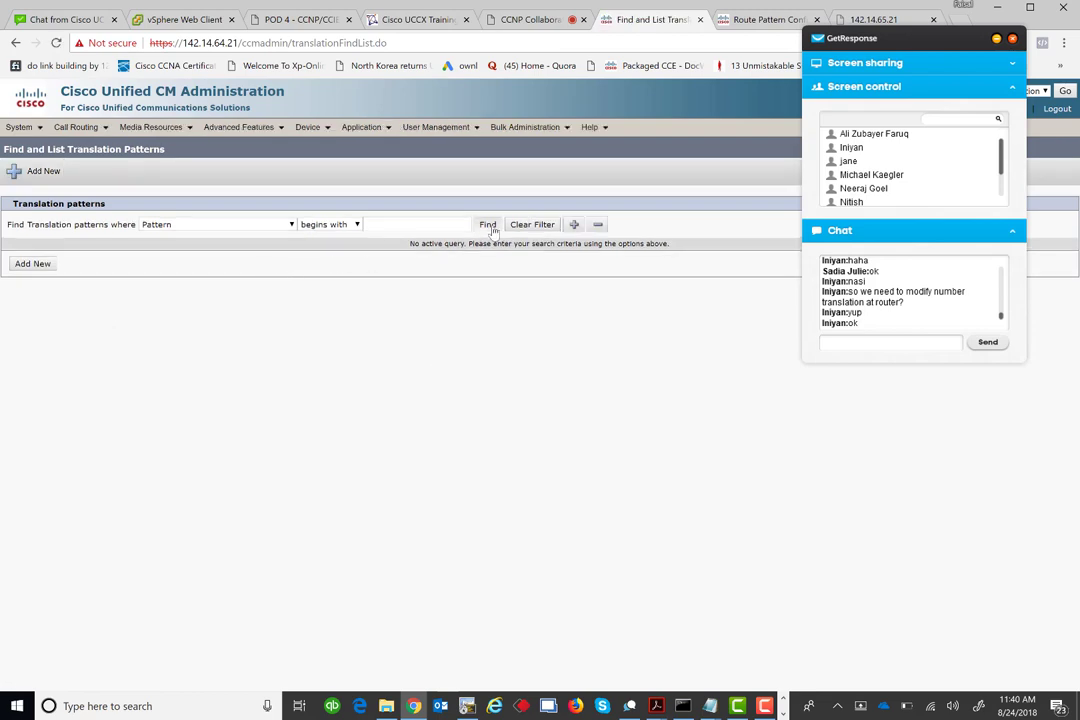
left_click(487, 225)
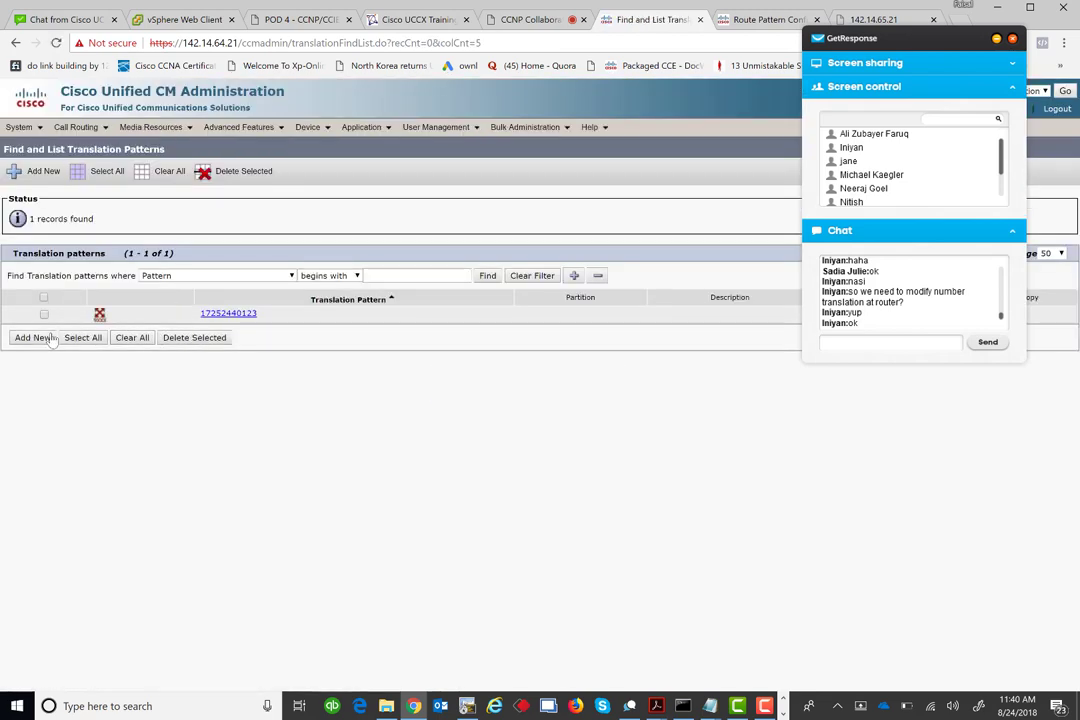
left_click(27, 338)
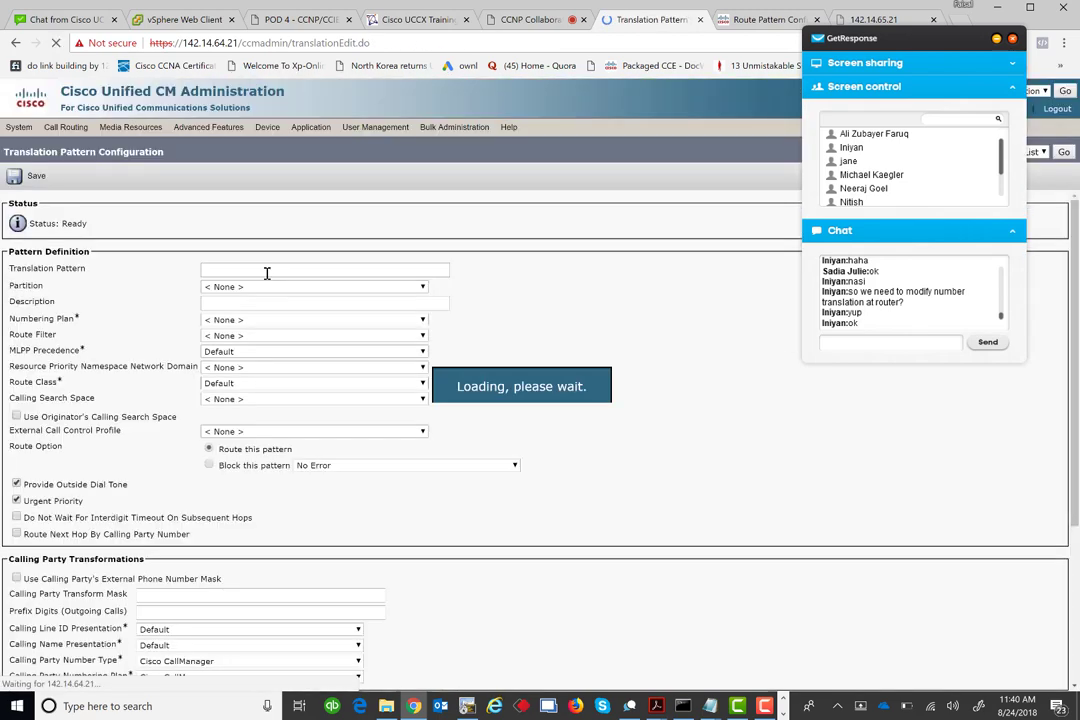
left_click(255, 266)
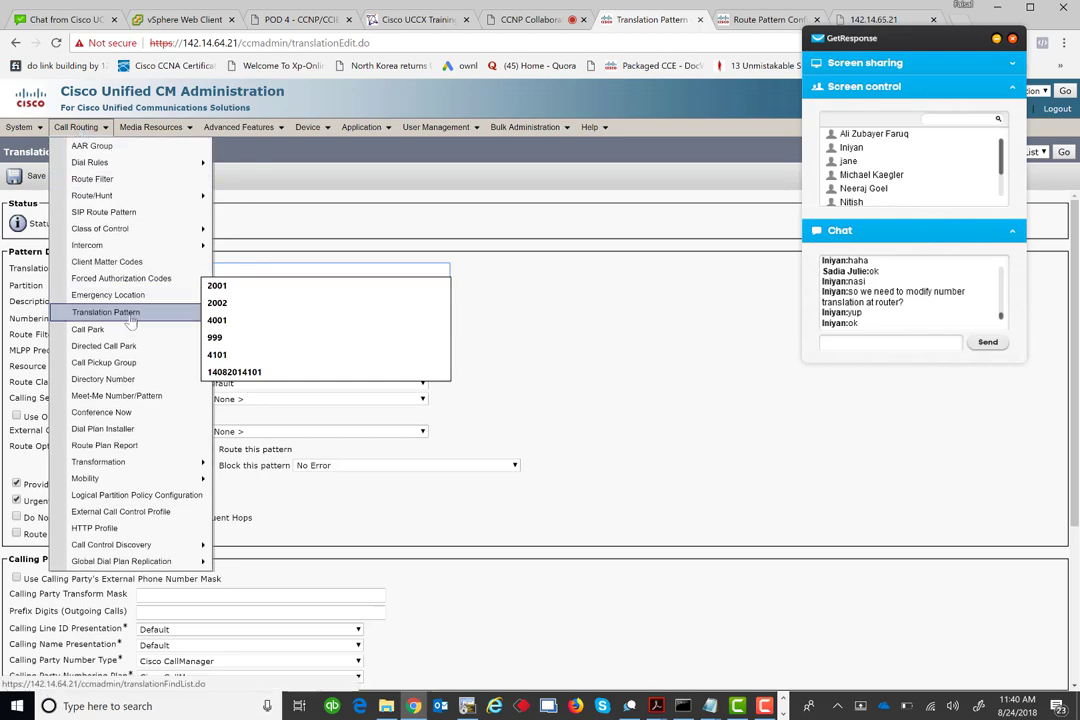
left_click(110, 313)
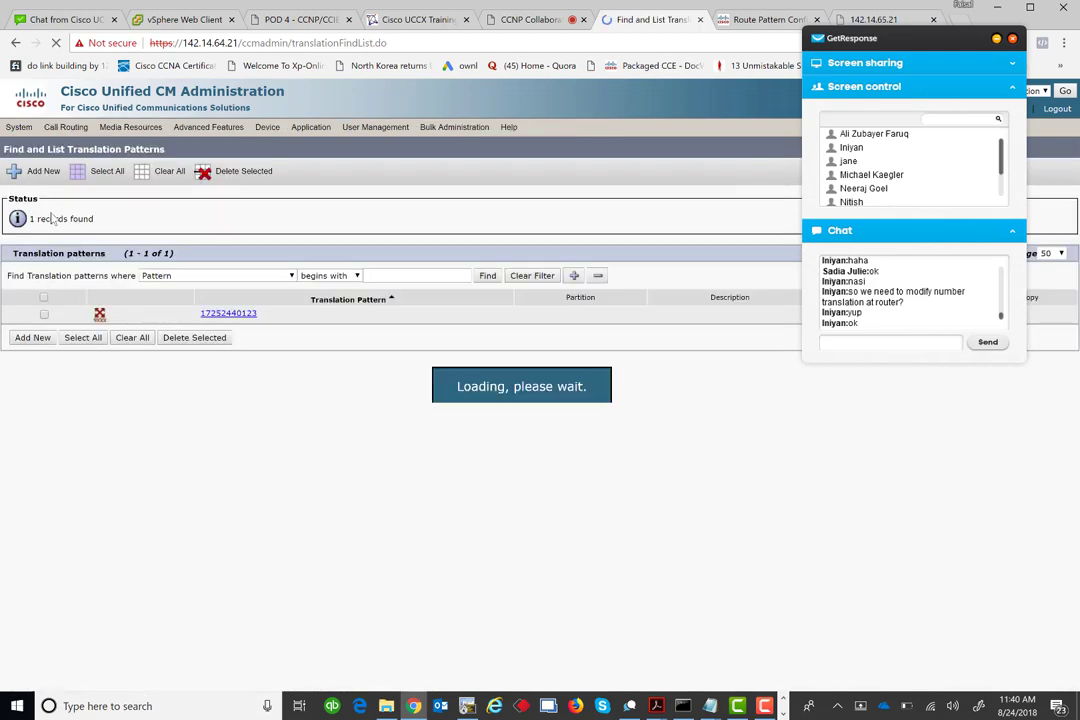
left_click(32, 337)
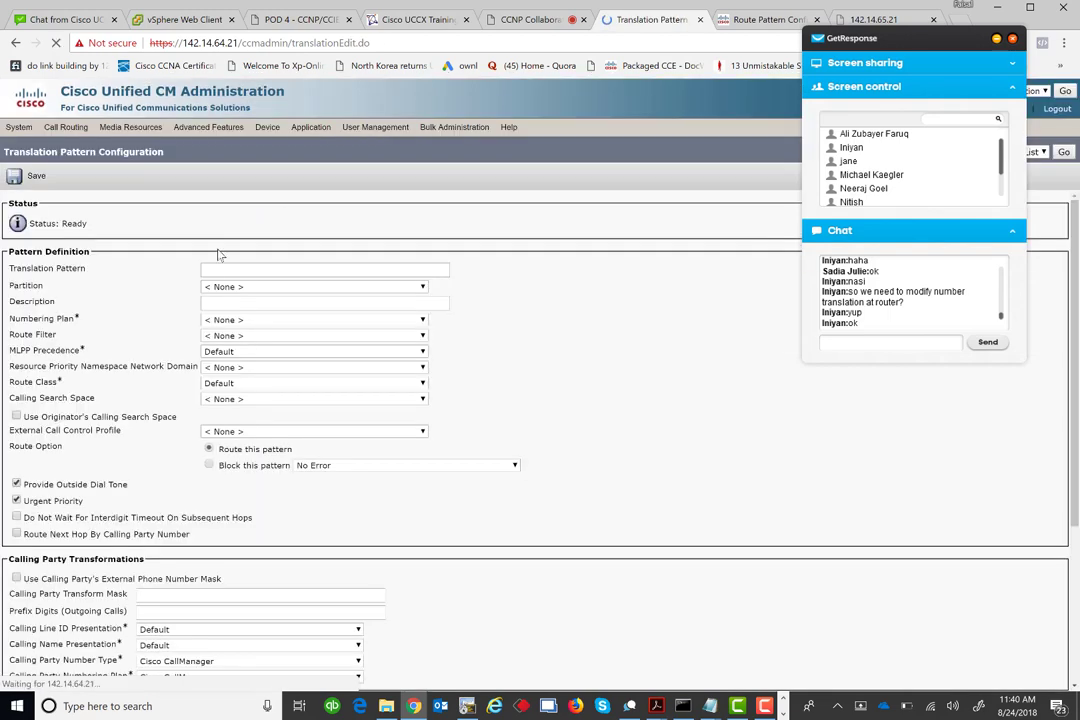
left_click(301, 272)
type("1408")
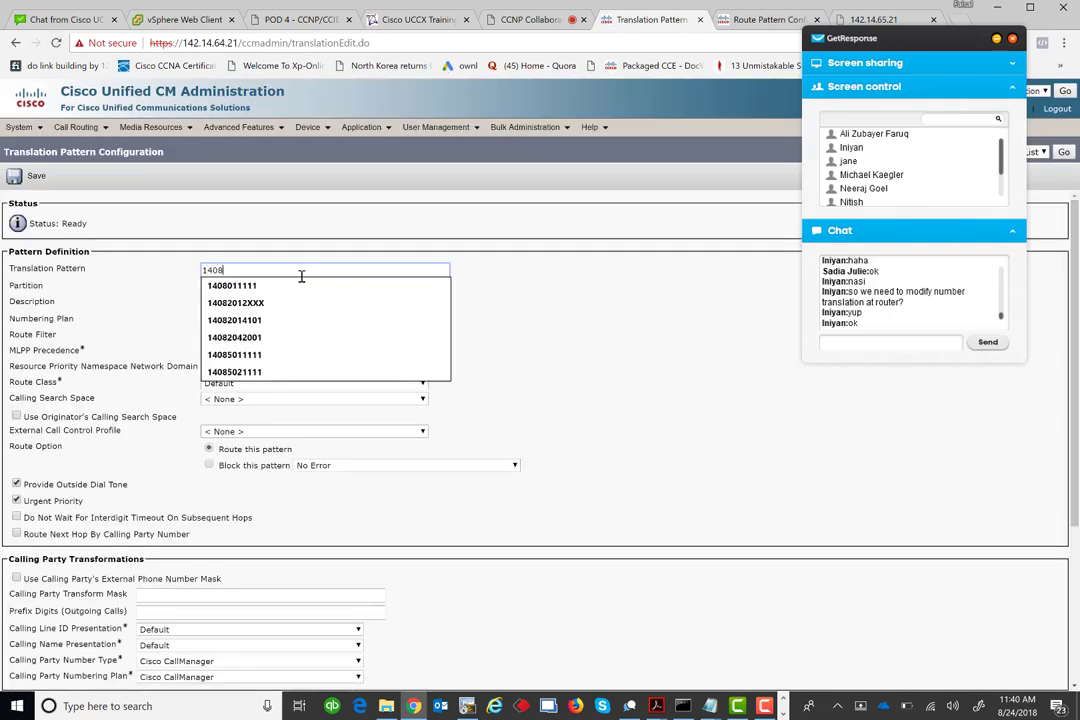
type("204")
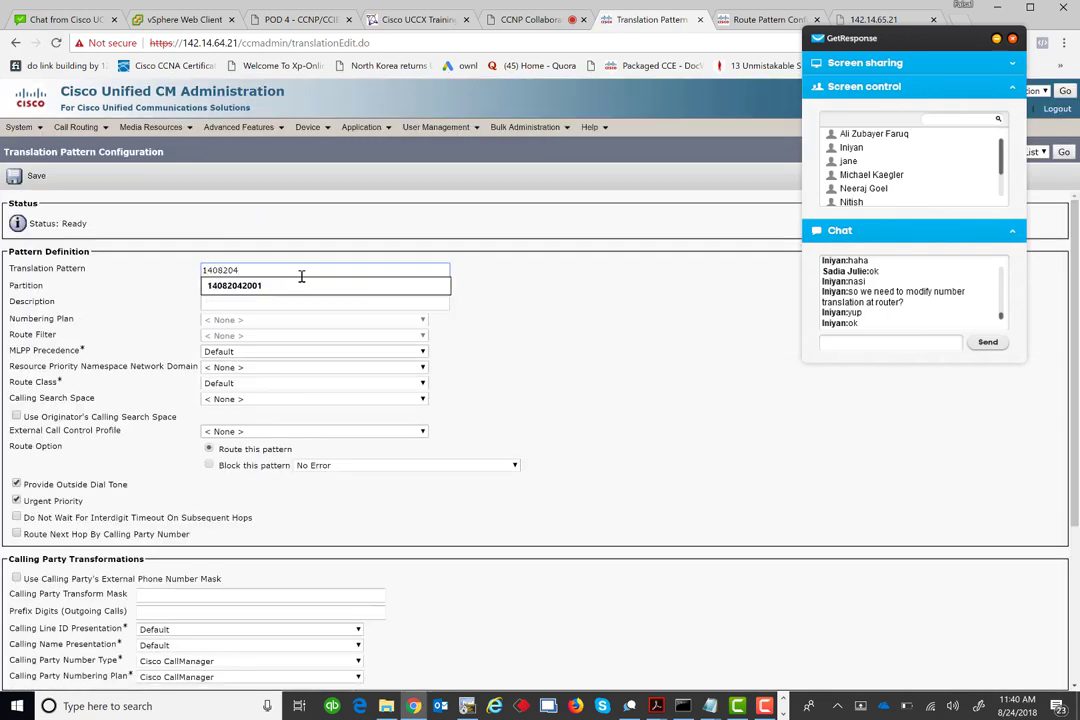
type("2XXX")
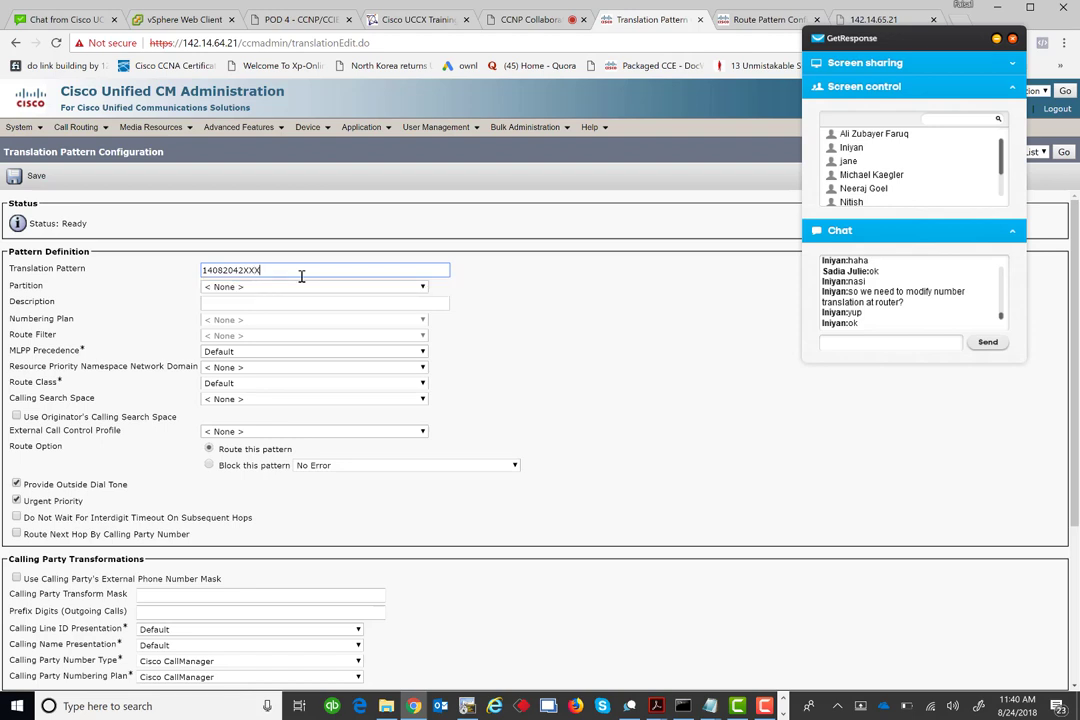
left_click(556, 380)
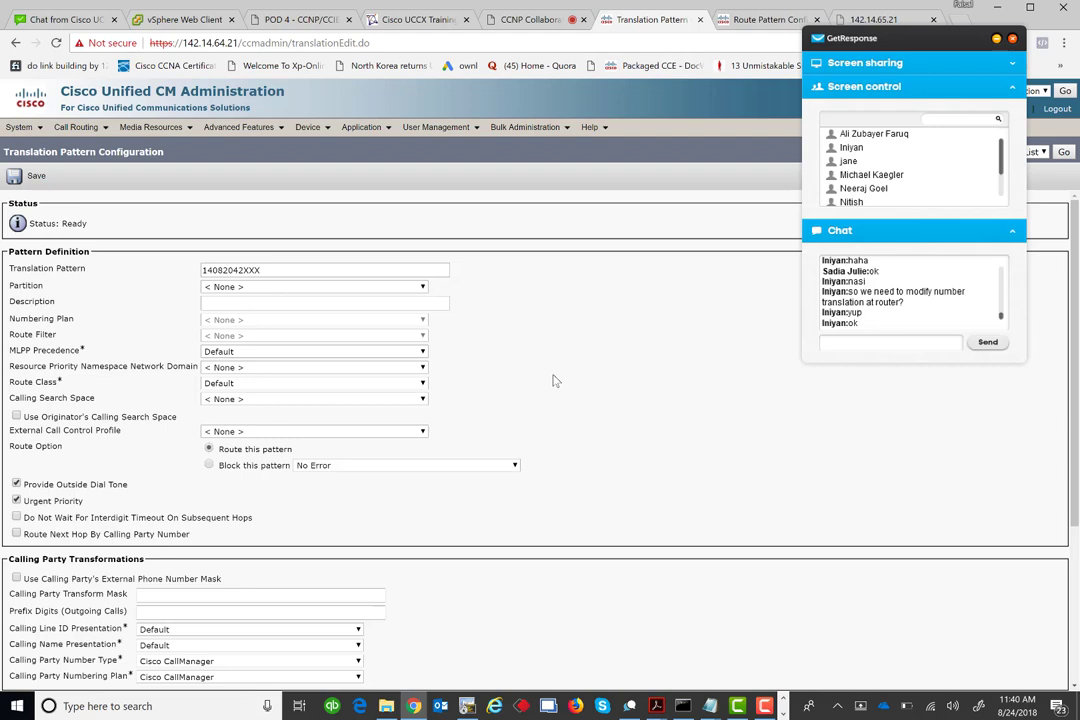
left_click(91, 706)
In Notepad, note the pattern 14082042XXX and the range '2000 to 2999'
type("n")
key("Return")
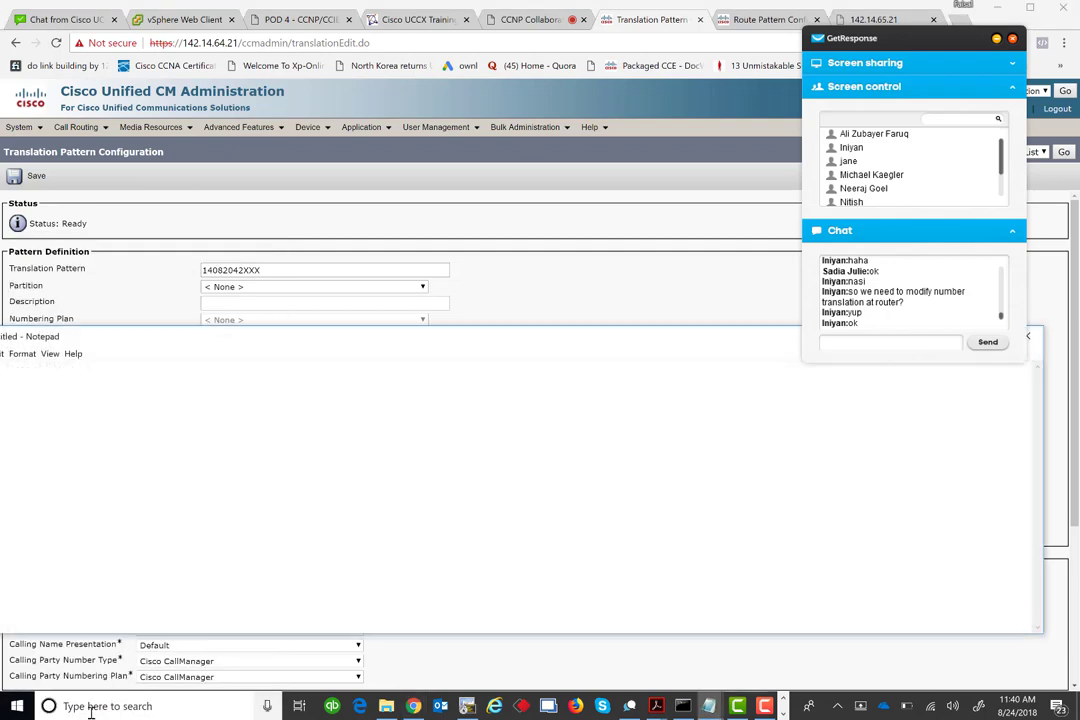
type("08")
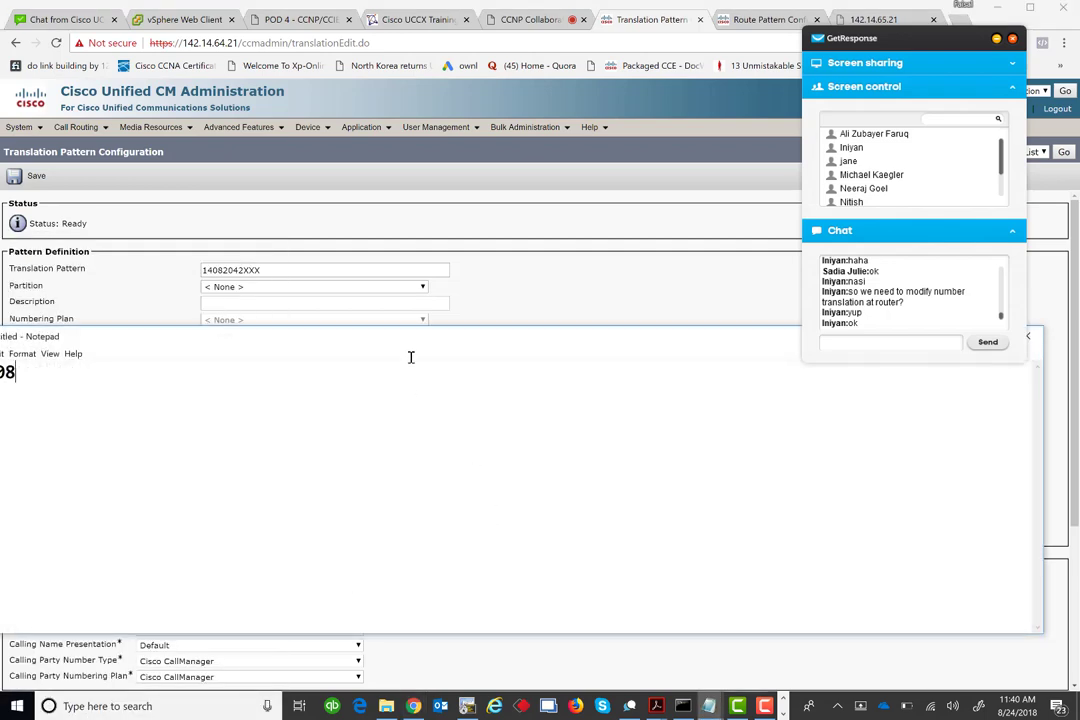
left_click_drag(420, 342, 665, 387)
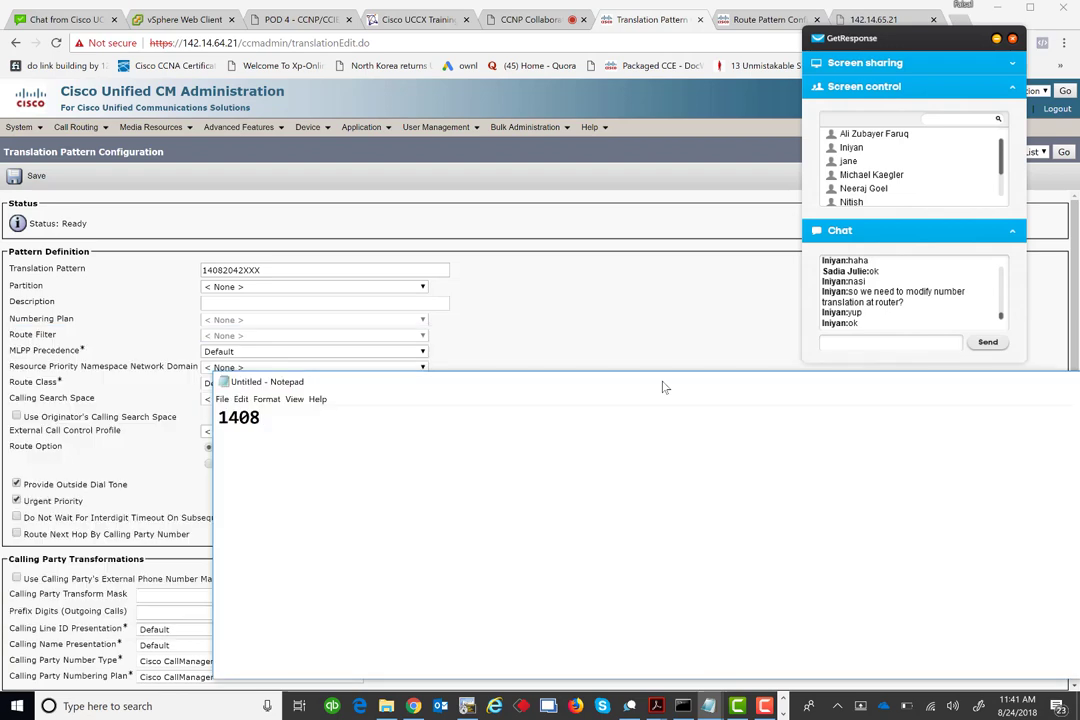
type("2042XXX")
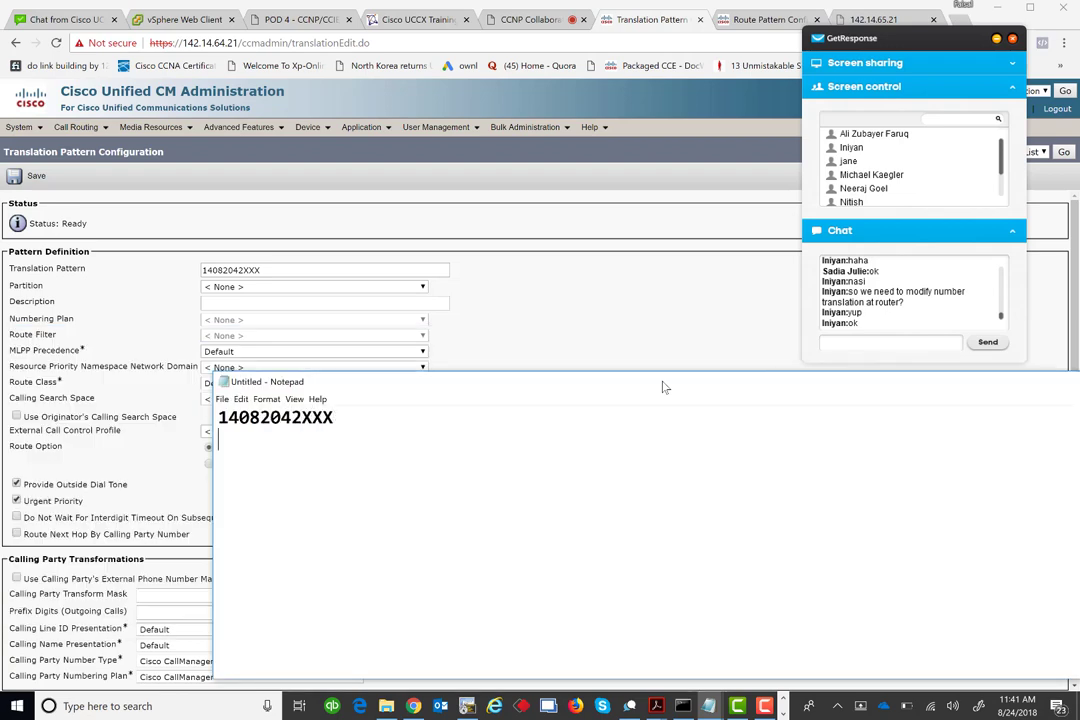
key("Return")
type("2000 t 29")
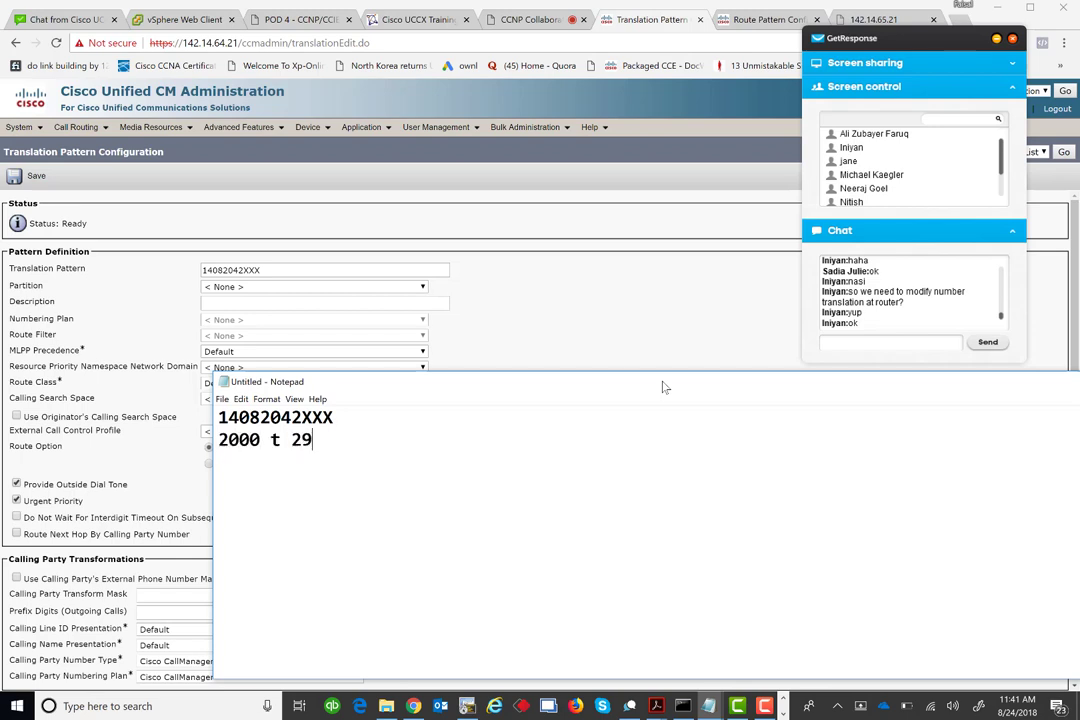
key("BackSpace")
key("BackSpace")
key("BackSpace")
key("BackSpace")
type("to 2999")
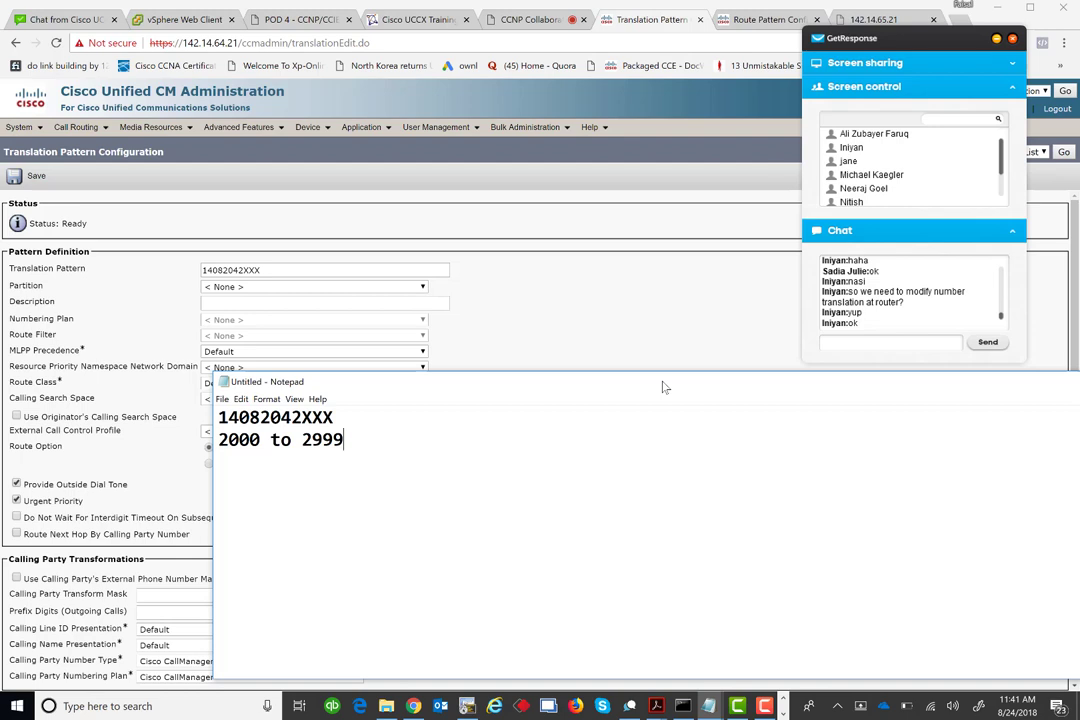
Change the noted pattern to 1408204XXXX and return to the translation pattern page
left_click(303, 418)
key("BackSpace")
type("X")
left_click(107, 418)
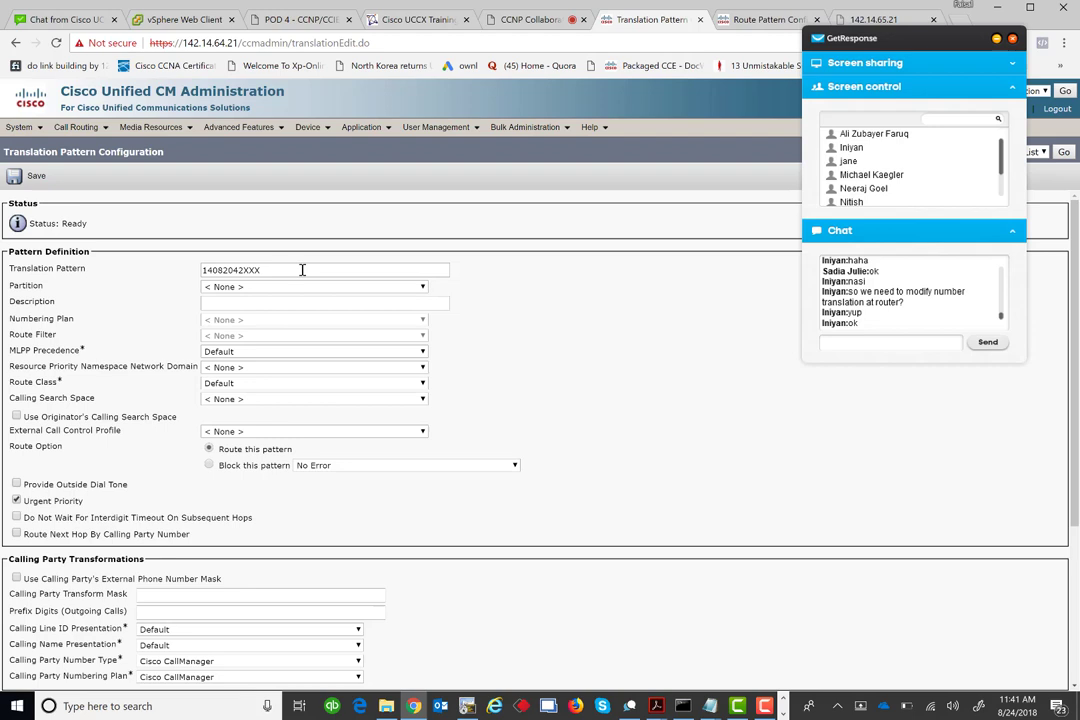
Change the pattern to 1408204.2XXX and set Discard Digits to PreDot
left_click(237, 270)
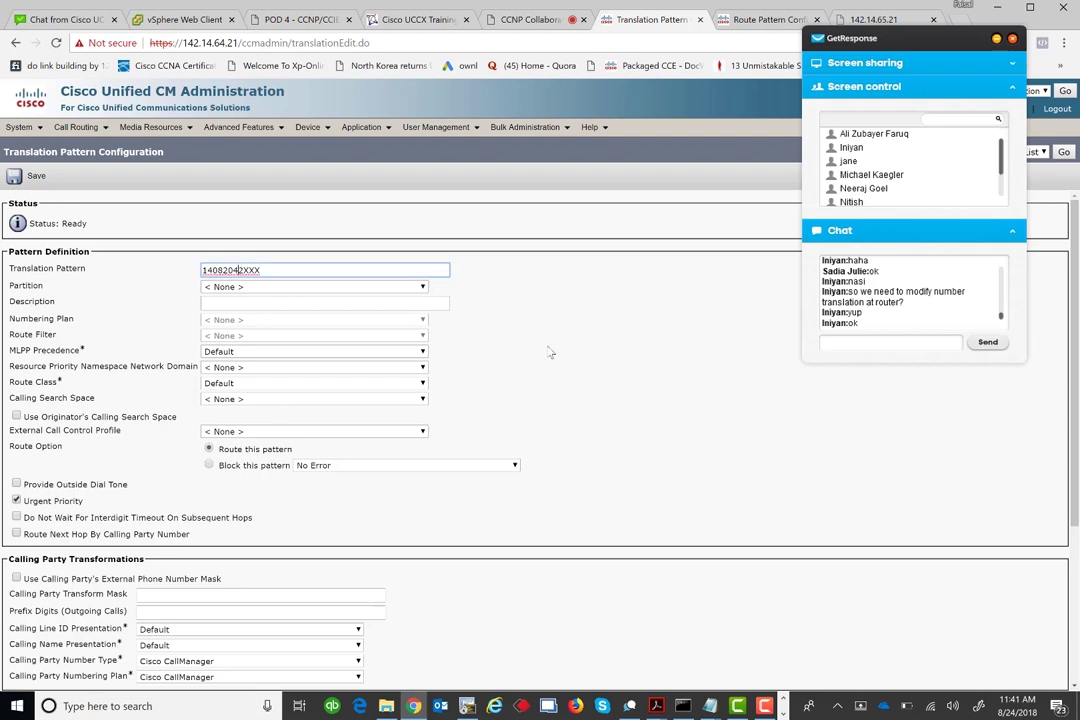
type(".")
scroll(561, 502, "down", 5)
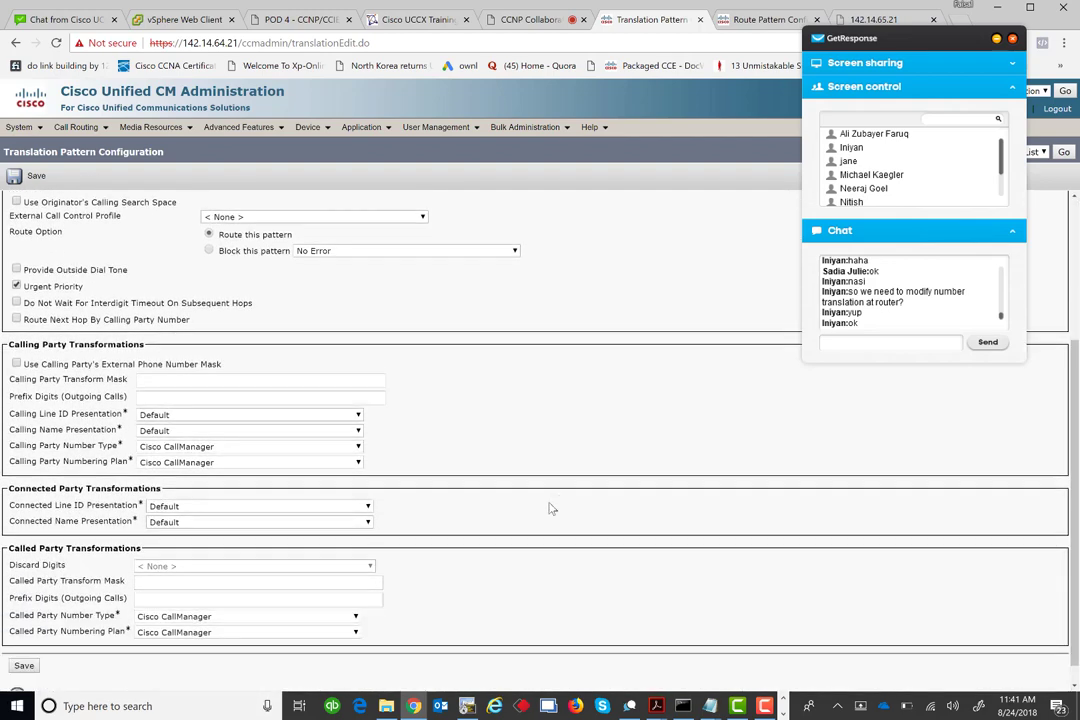
left_click_drag(10, 543, 68, 546)
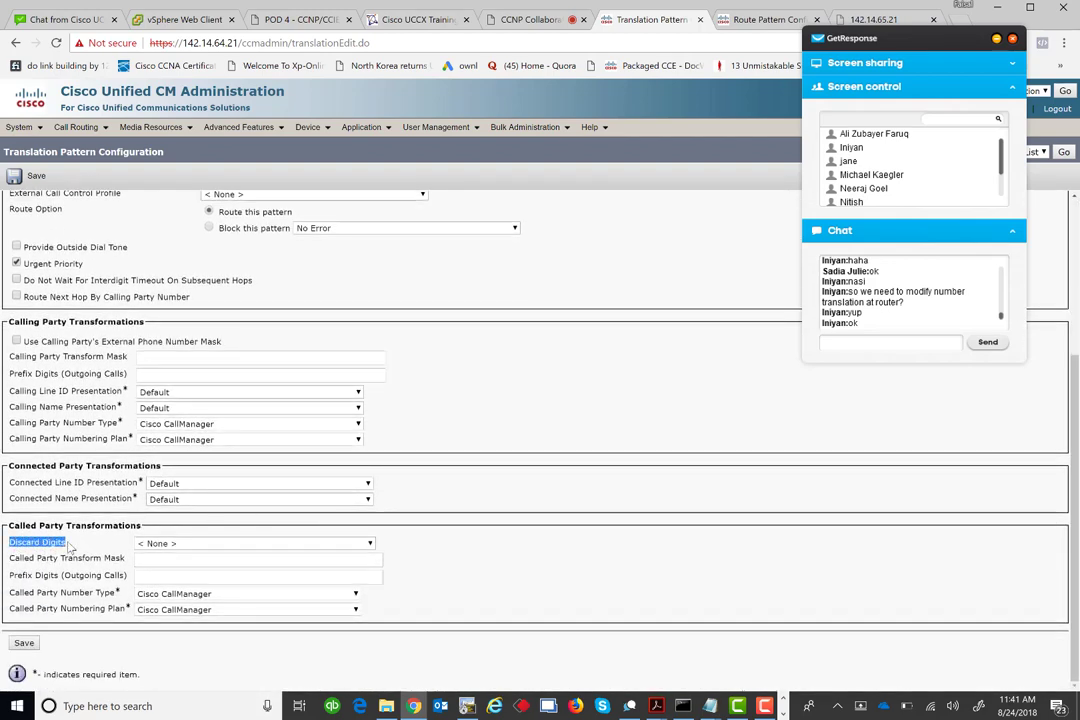
left_click(170, 543)
left_click(155, 133)
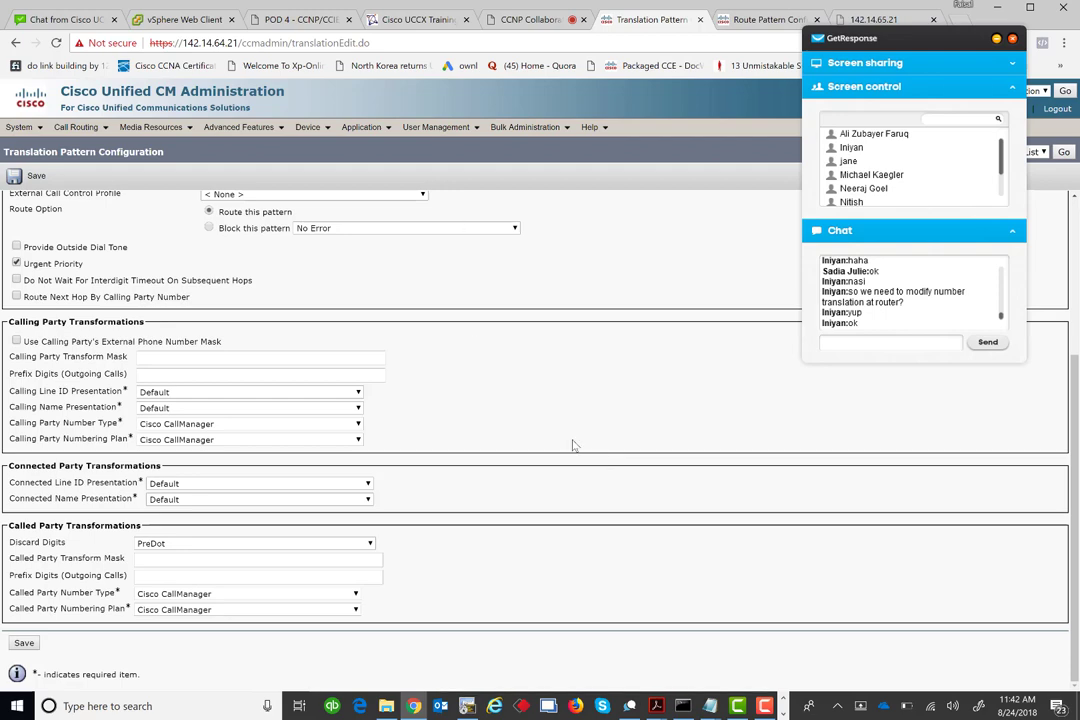
Review the pattern and select the 1408204 prefix before the dot
scroll(665, 419, "up", 1)
scroll(765, 320, "up", 5)
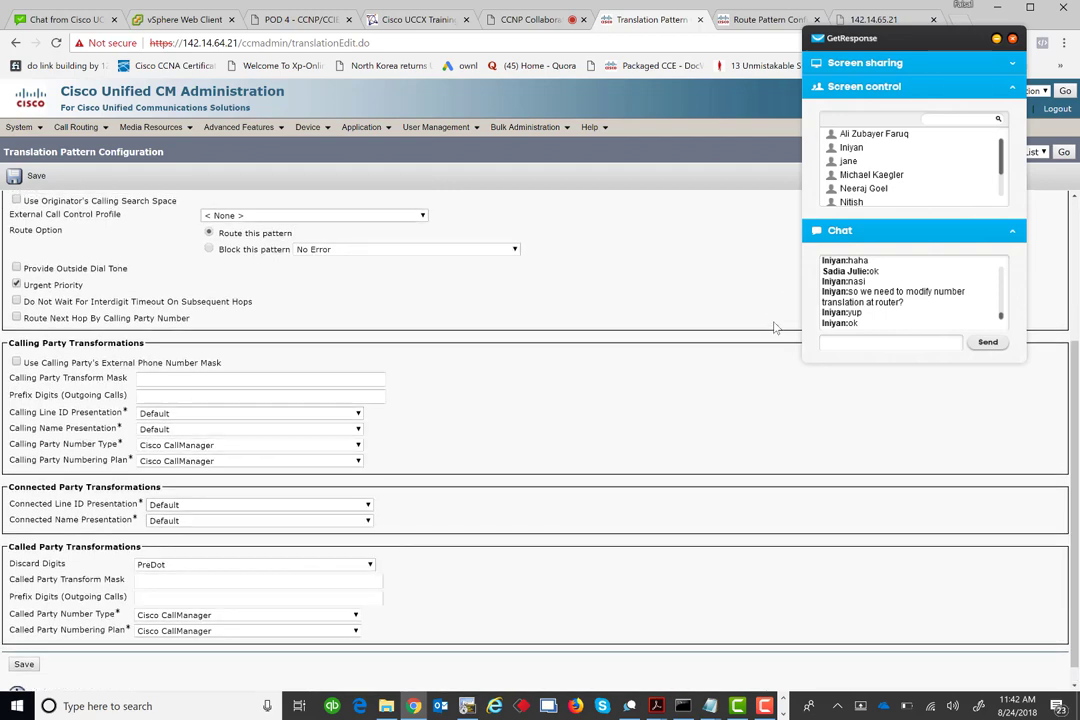
scroll(845, 312, "up", 2)
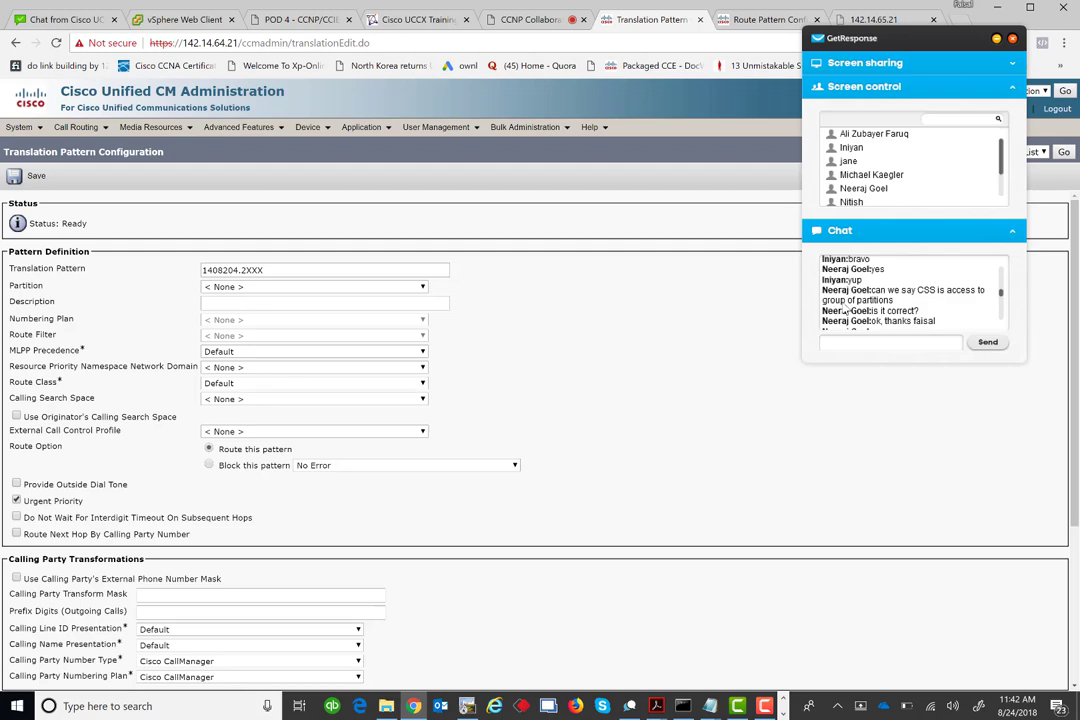
scroll(845, 312, "down", 3)
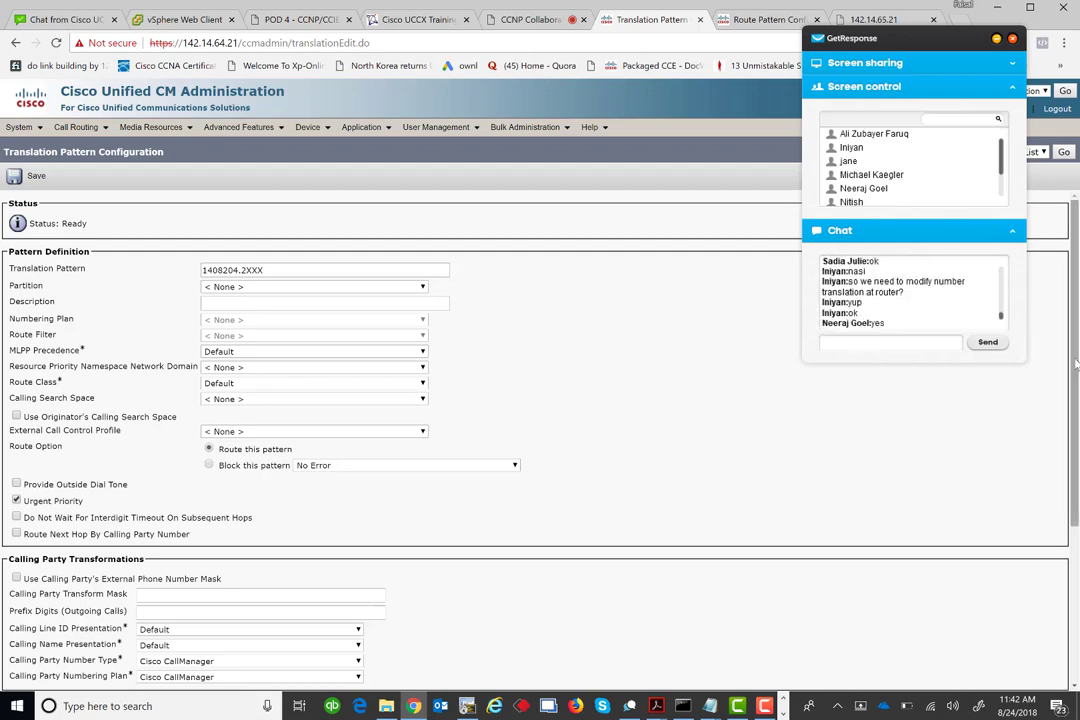
scroll(1076, 365, "down", 4)
scroll(1075, 232, "up", 3)
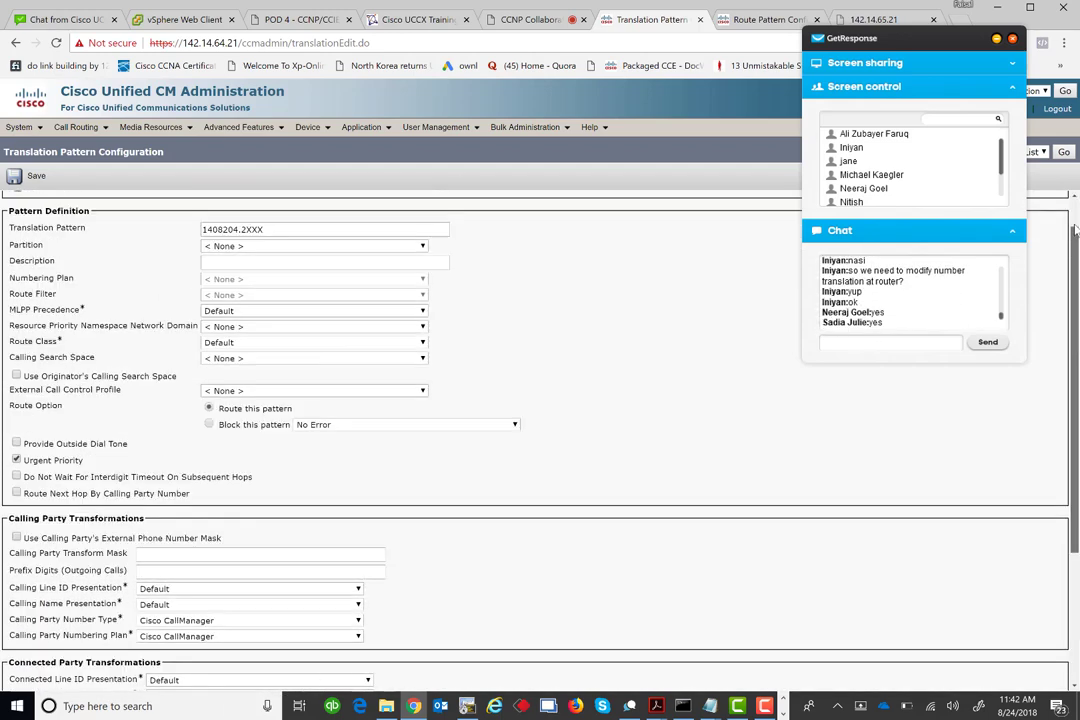
scroll(1076, 232, "up", 1)
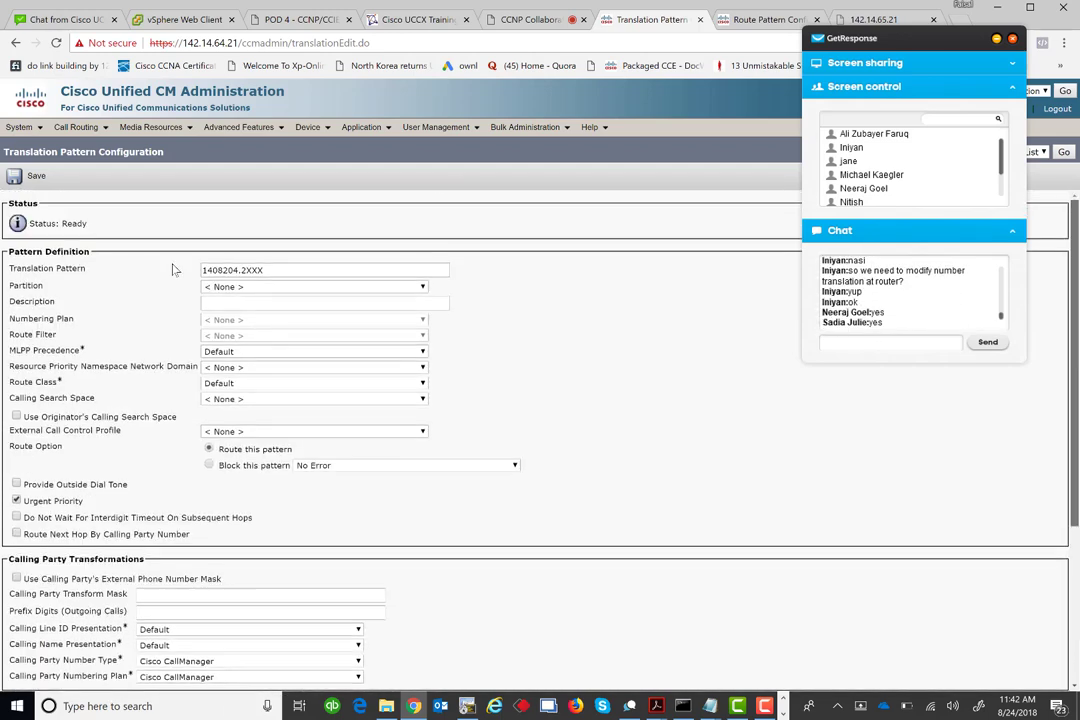
double_click(73, 274)
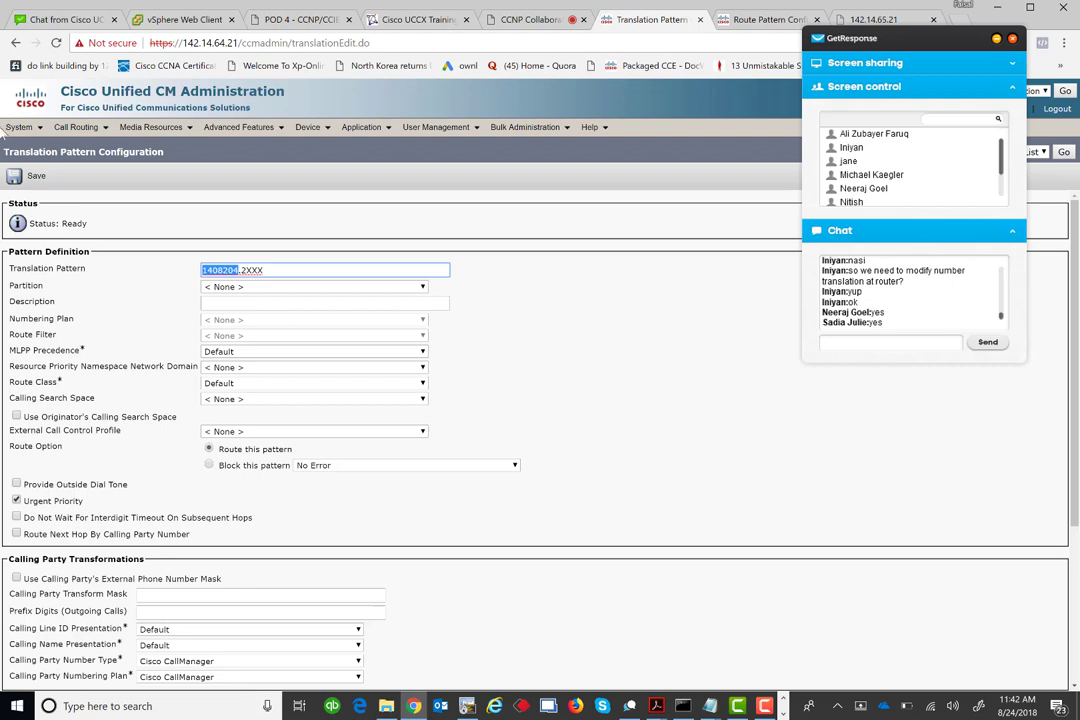
Save the 1408204.2XXX translation pattern and confirm 'Add successful'
left_click(90, 211)
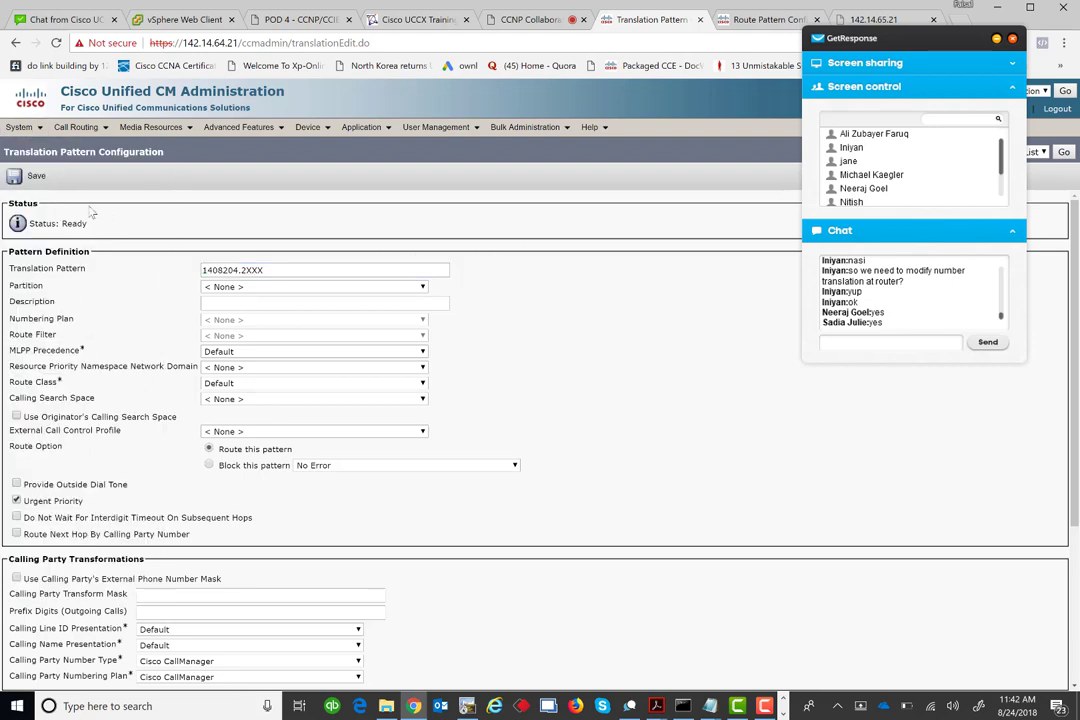
left_click(32, 176)
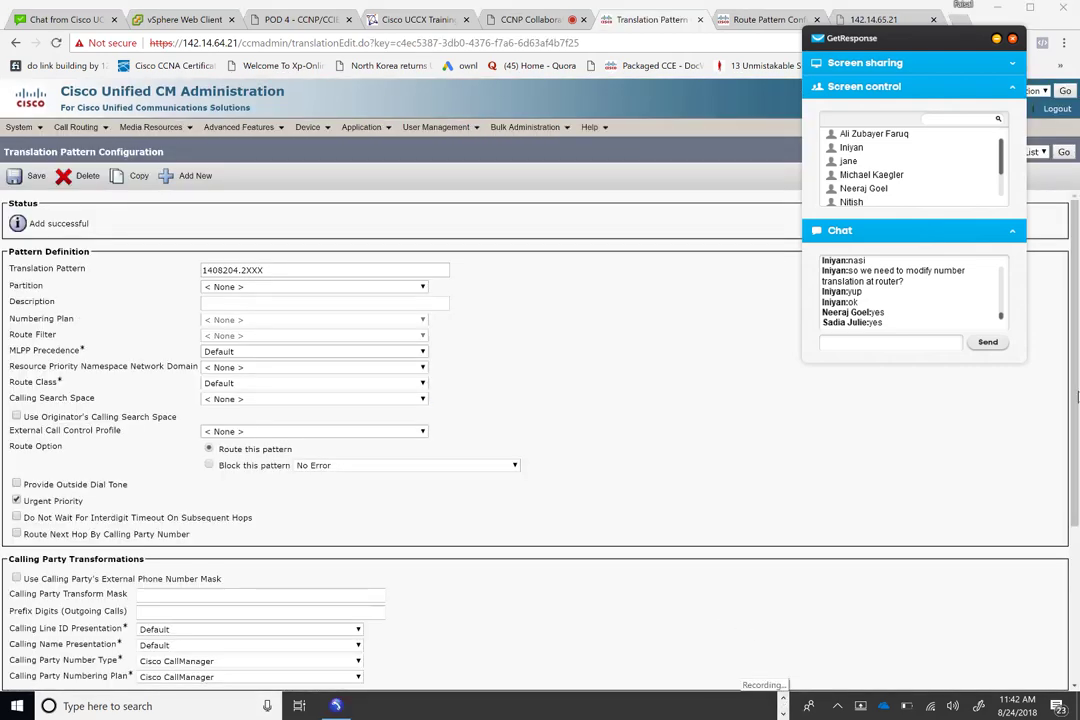
scroll(1076, 453, "down", 1)
scroll(1076, 453, "down", 1)
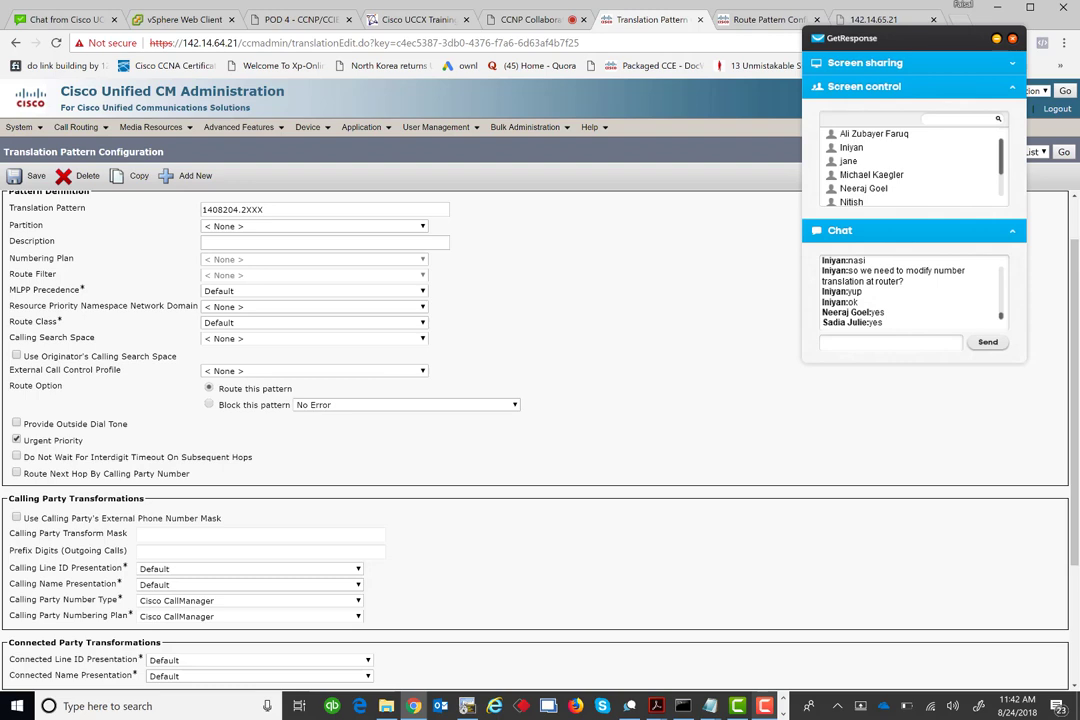
Launch a Phone Instance softphone from Start search and dismiss the unregistered device warning
left_click(96, 706)
type("phone")
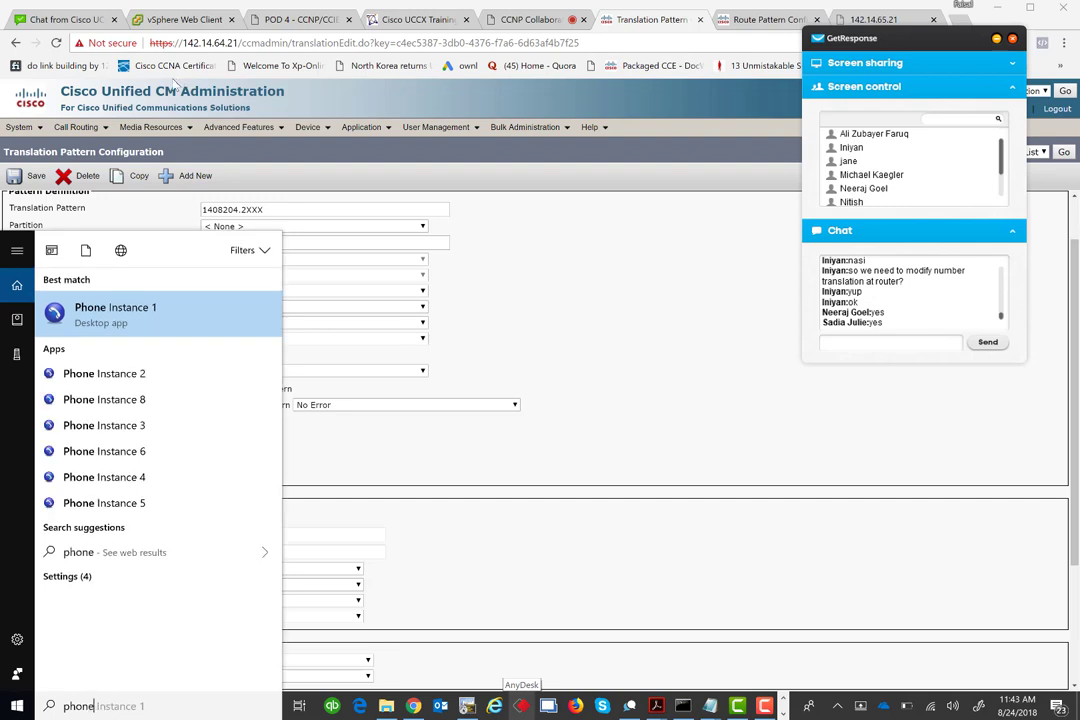
left_click(130, 373)
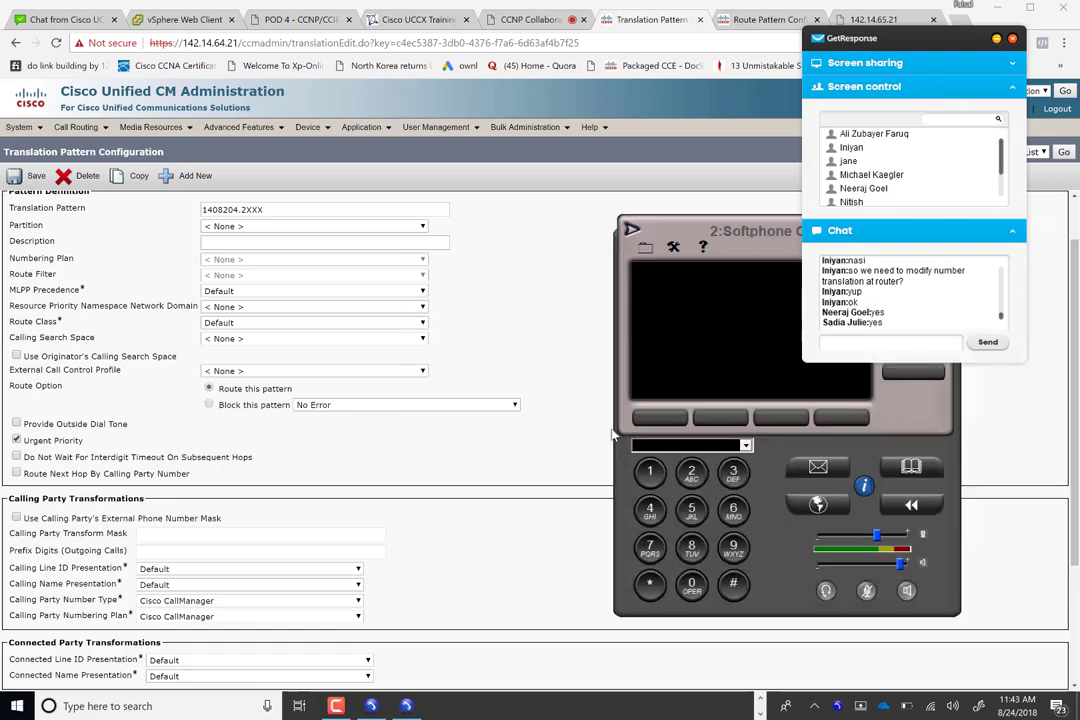
left_click(885, 448)
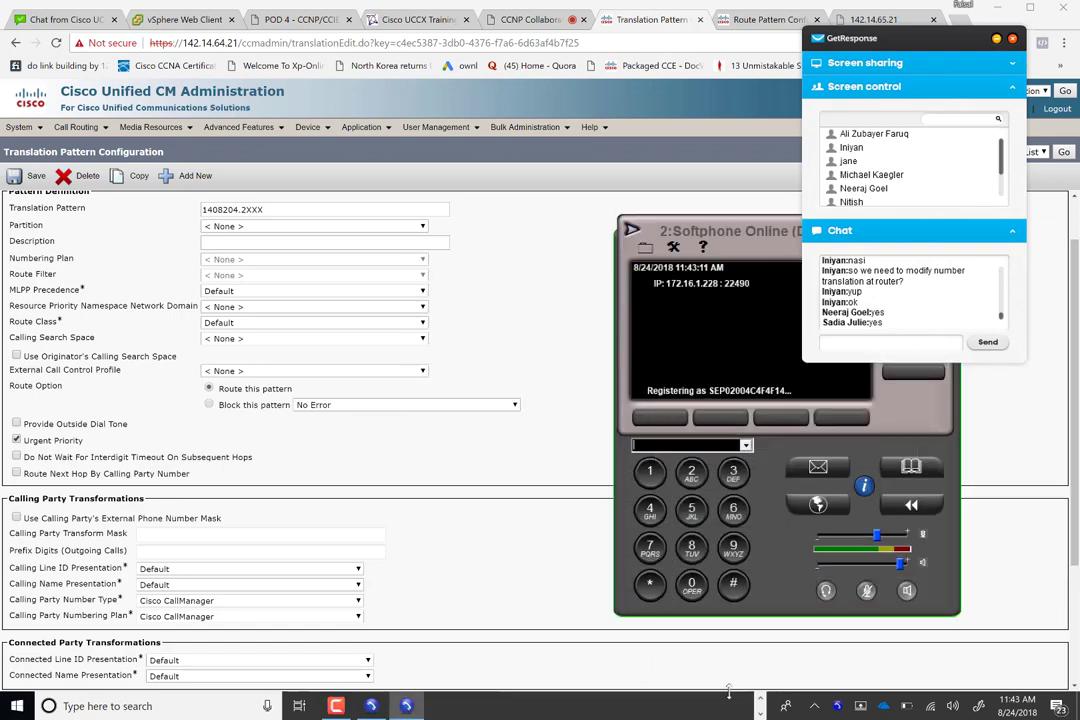
left_click(141, 112)
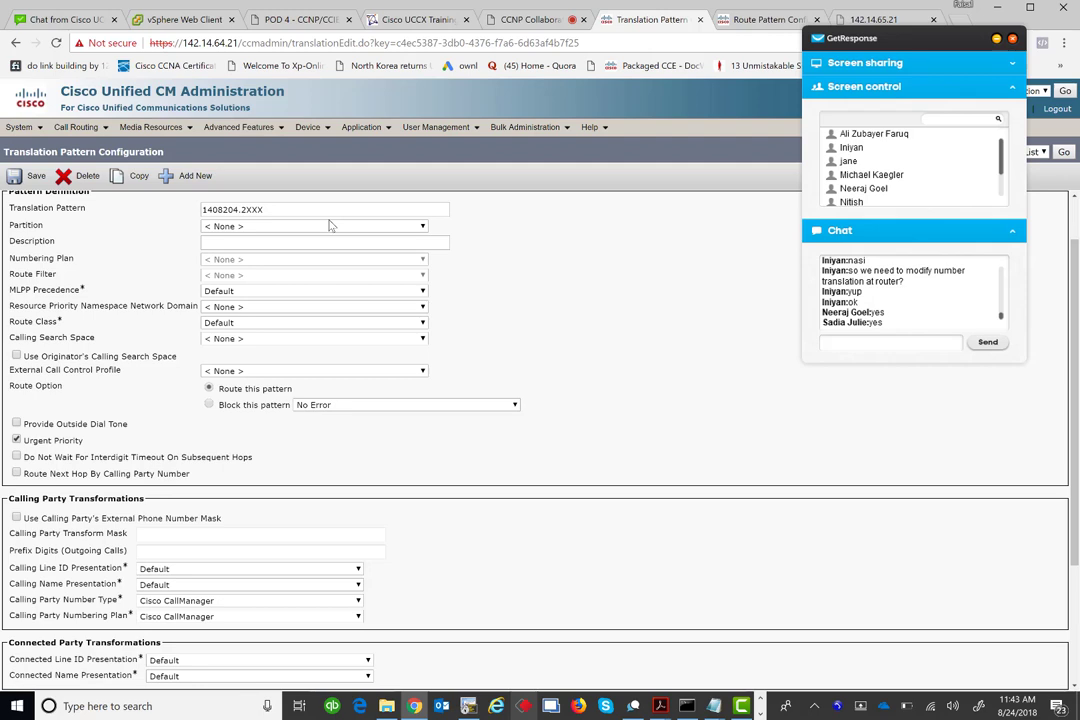
Bring the HQ Phone 1 softphone back to the front and shift it down and left
left_click(755, 704)
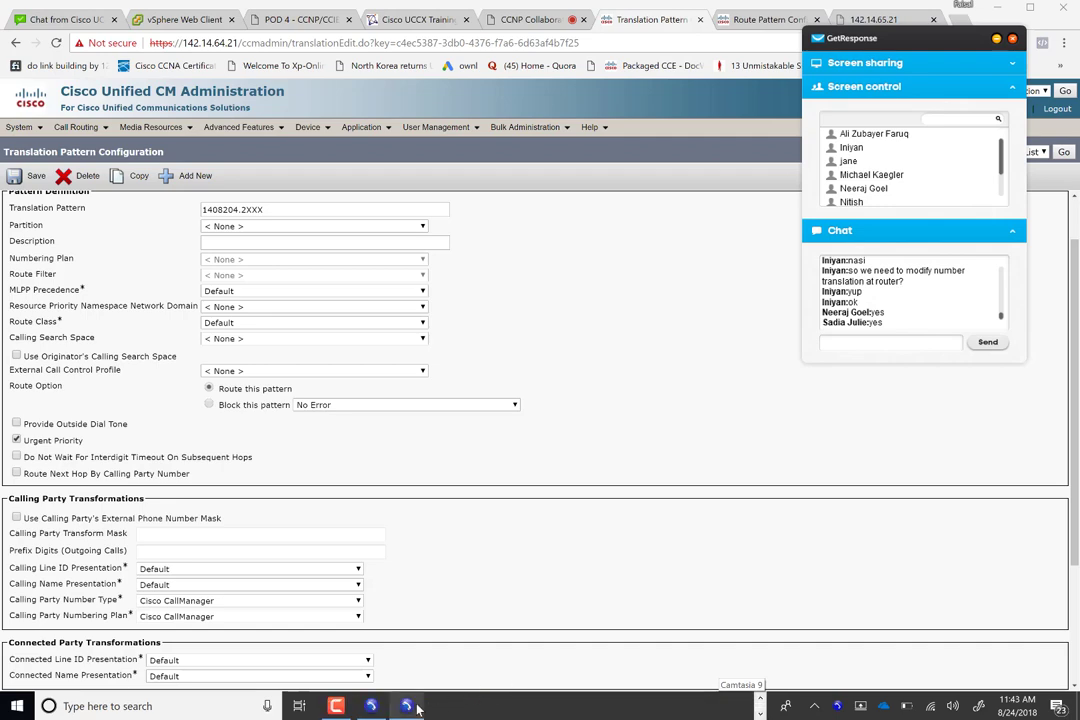
left_click(371, 706)
left_click(371, 706)
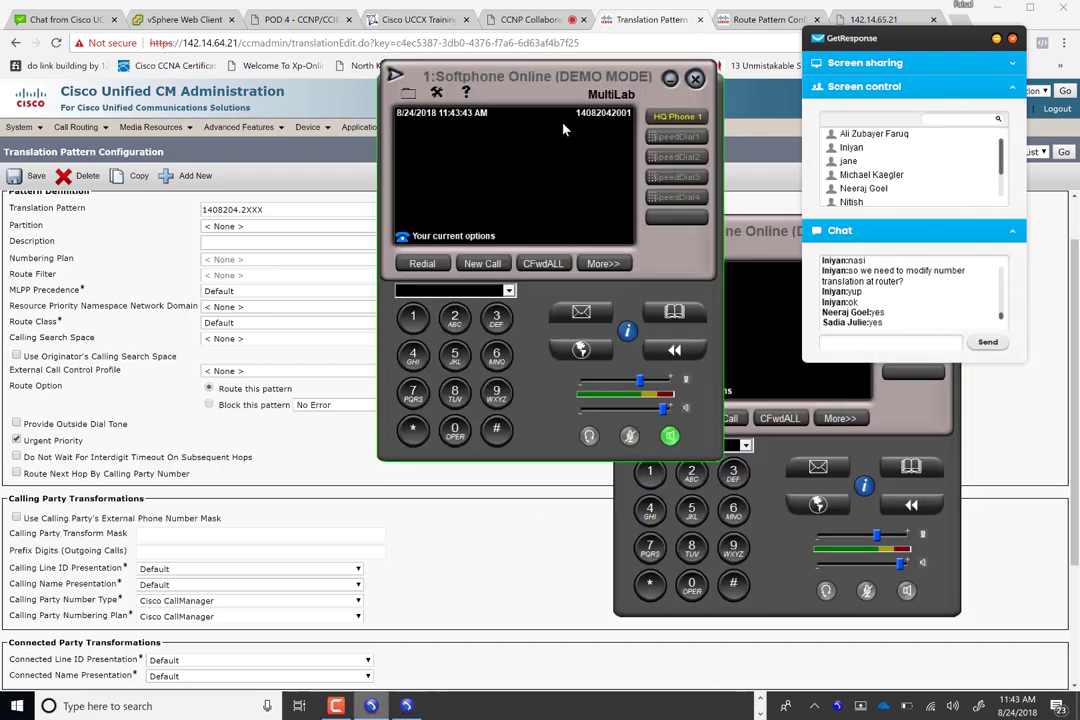
left_click_drag(520, 122, 474, 221)
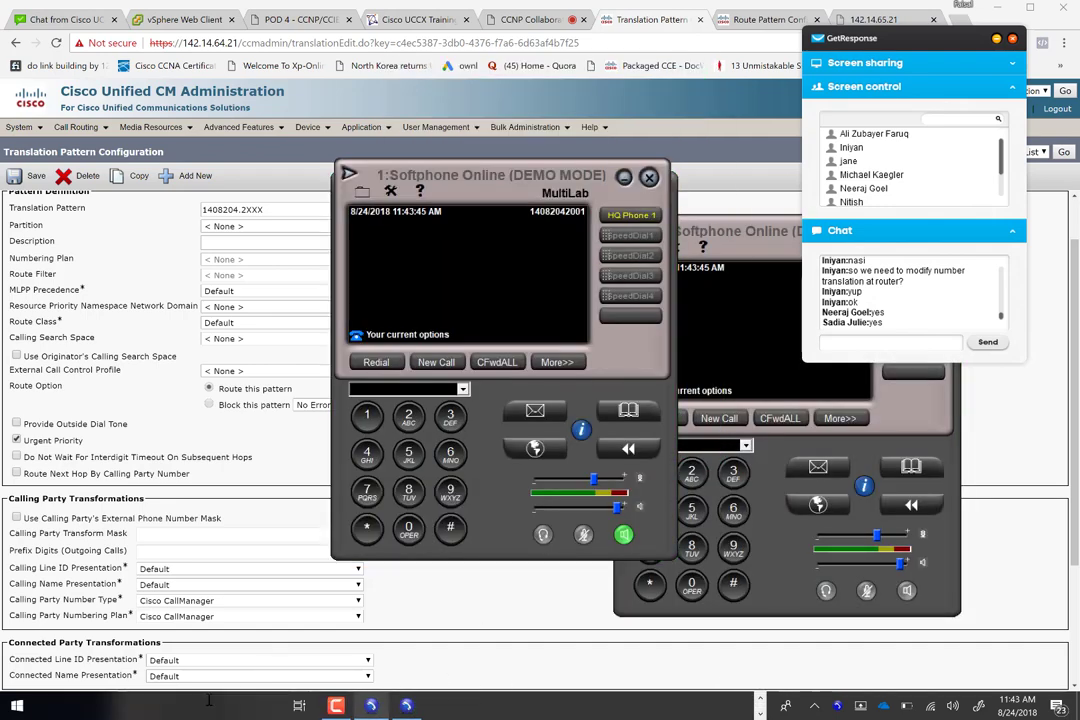
Launch Phone Instance 6 and another softphone instance, then move phone 1 to the top-left
left_click(209, 704)
type("phone")
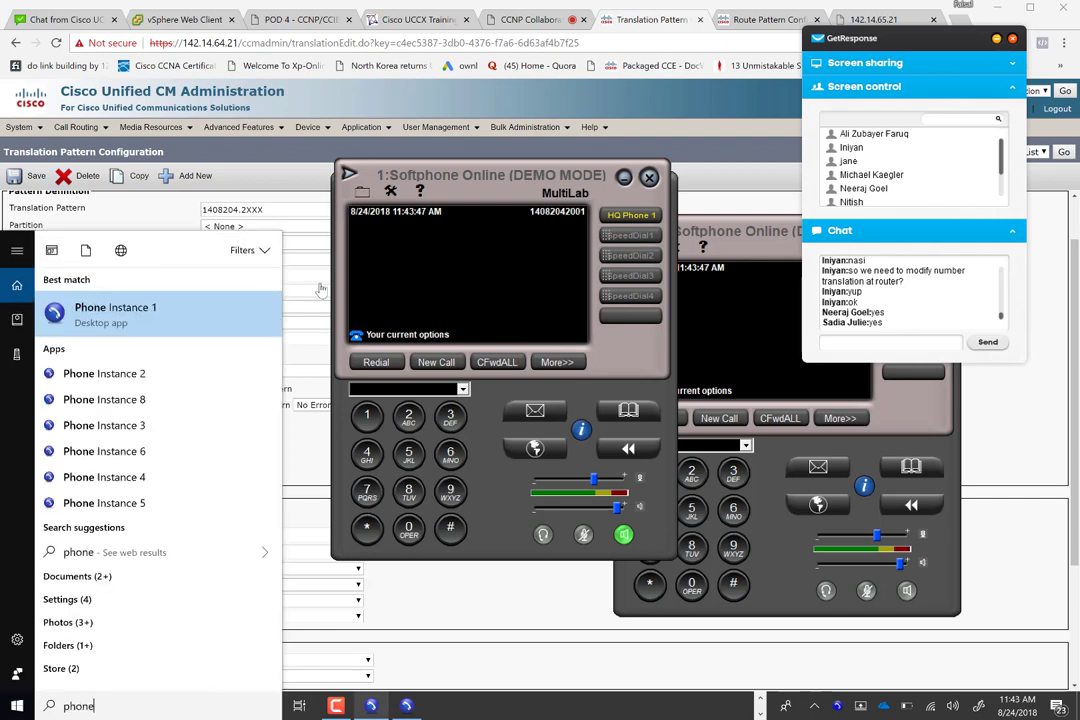
left_click(210, 452)
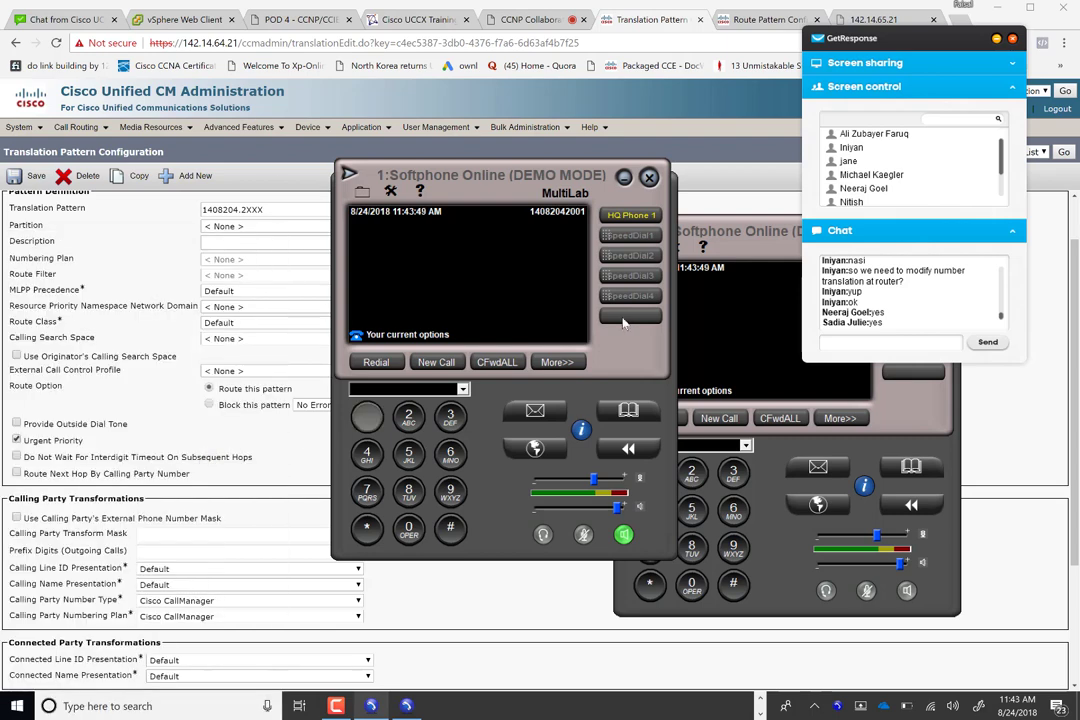
left_click(197, 707)
type("phone")
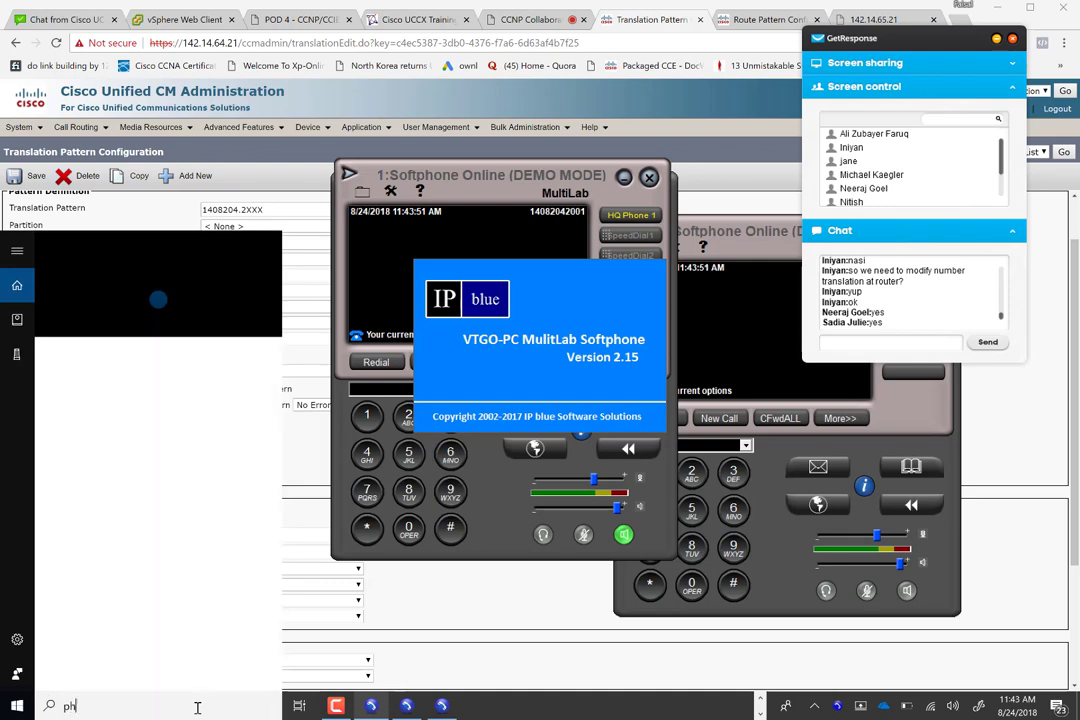
left_click(110, 373)
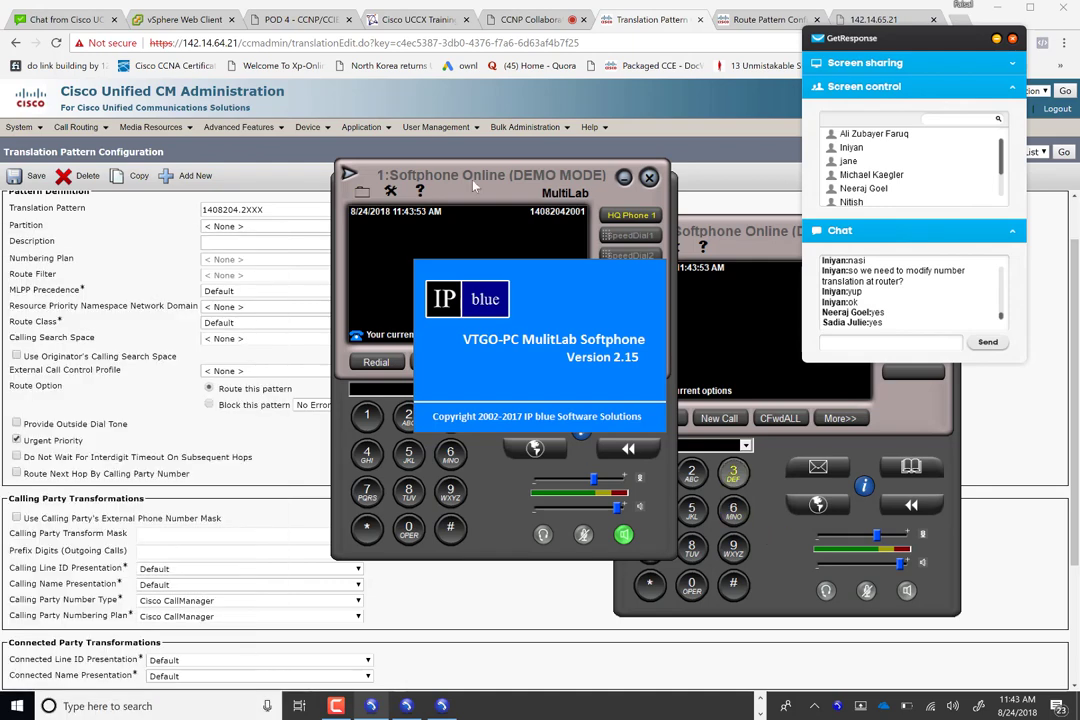
left_click_drag(481, 201, 201, 62)
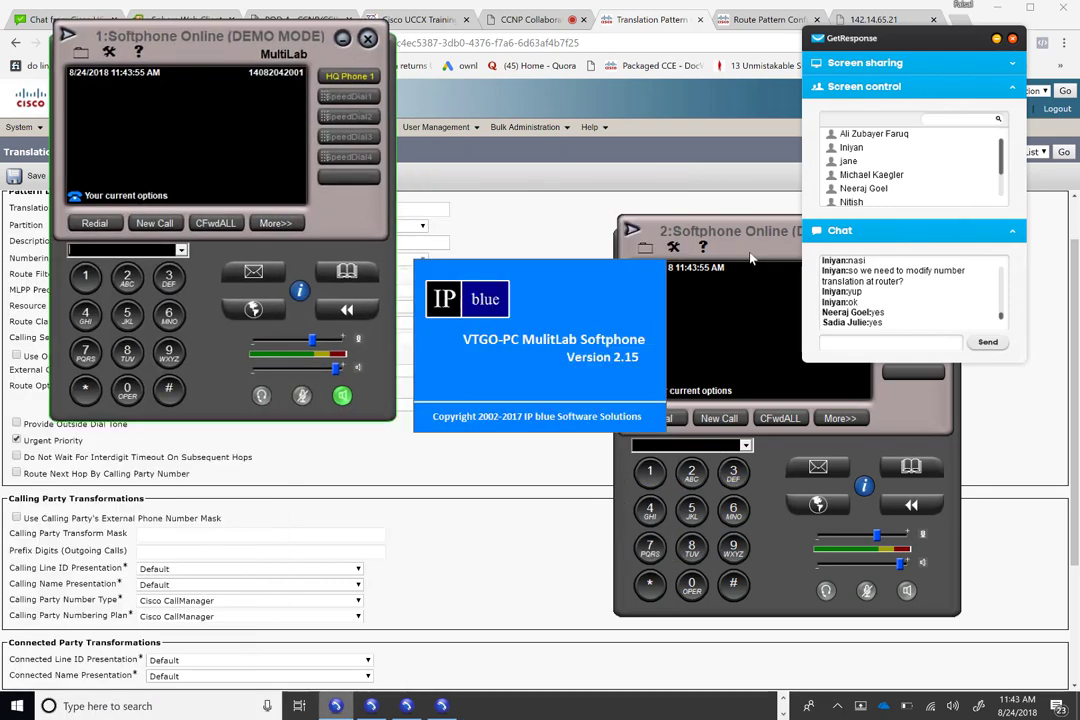
Move phone 2 to the top centre, close phone 6, and reposition phone 8
left_click_drag(750, 258, 567, 57)
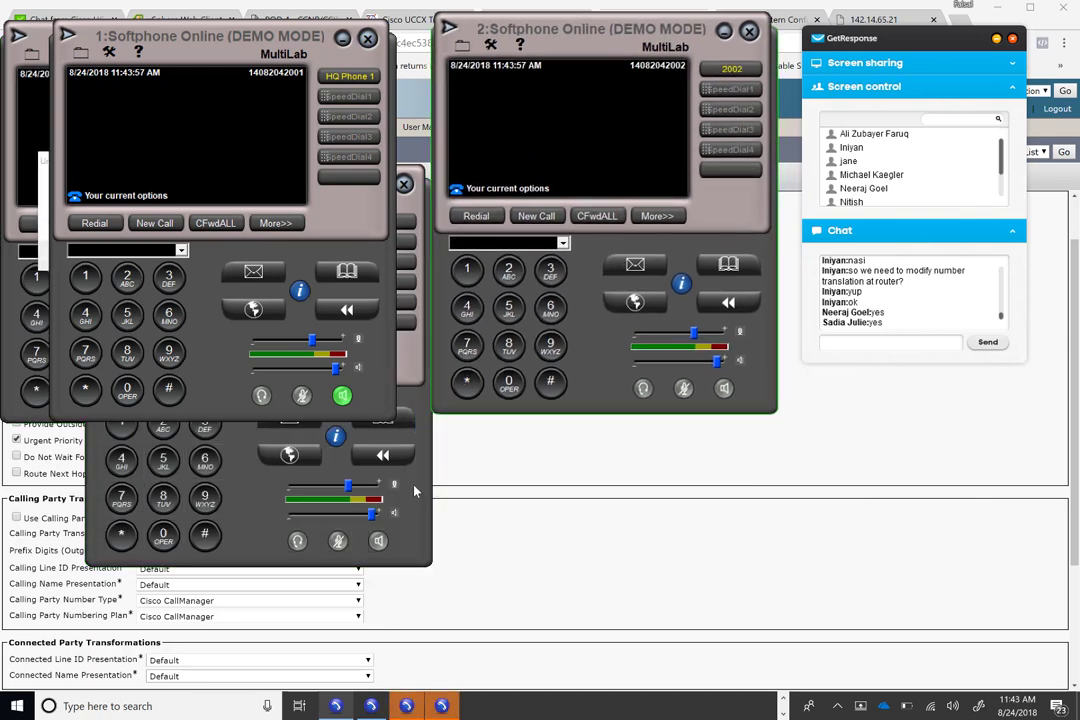
left_click(354, 397)
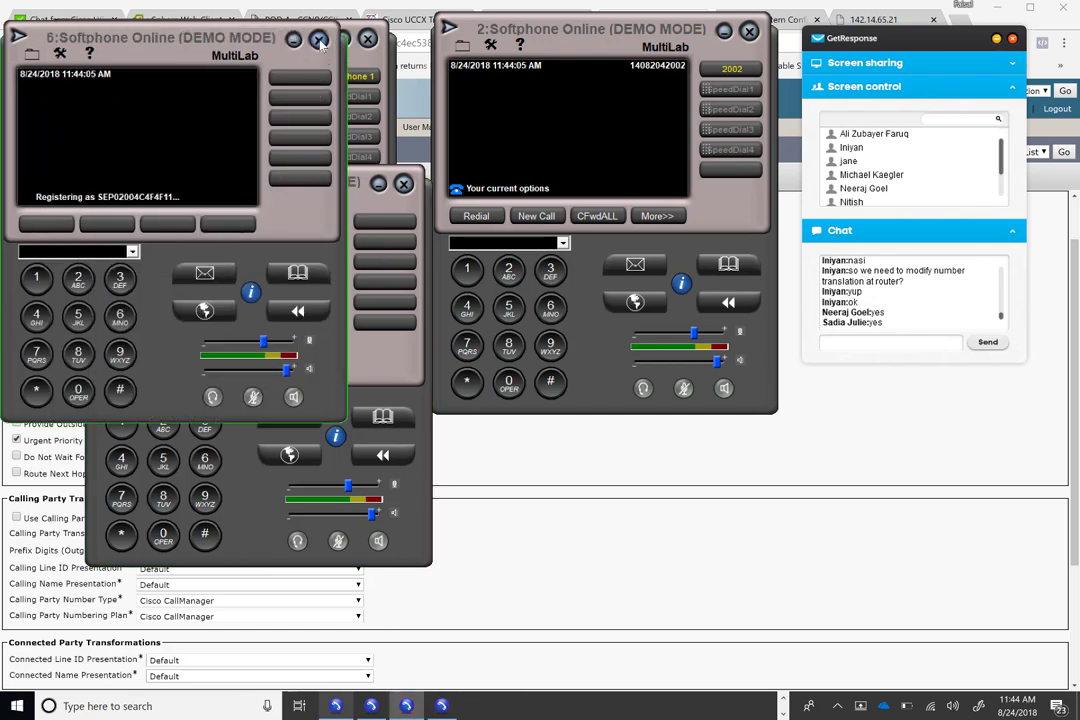
left_click(319, 40)
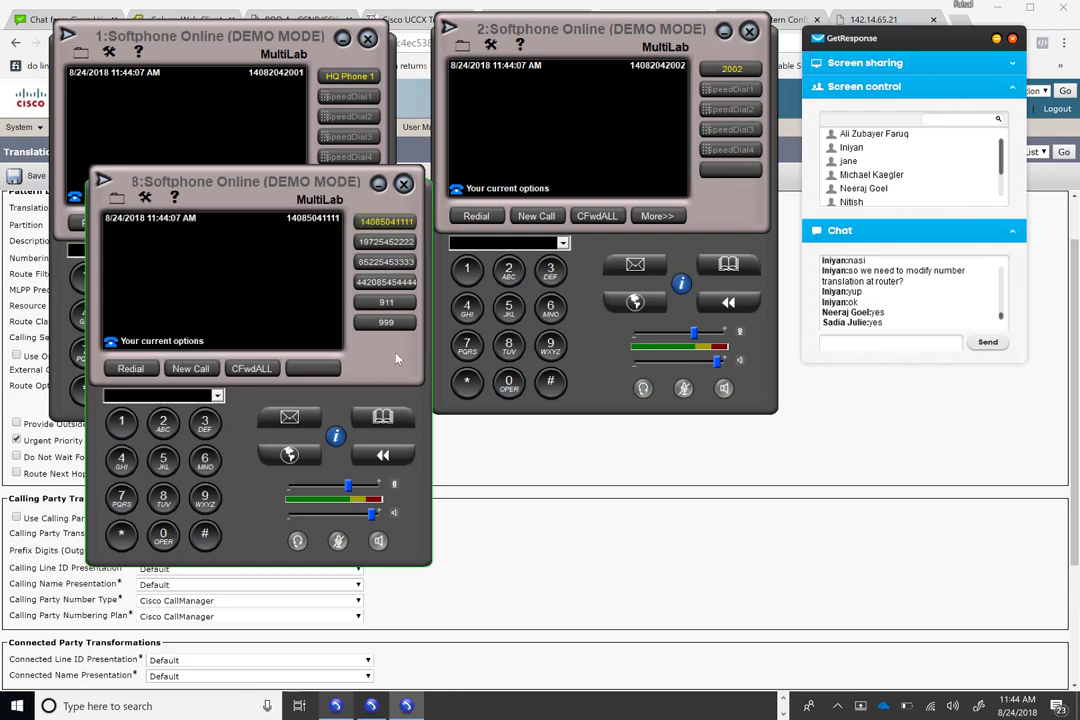
left_click_drag(246, 185, 392, 244)
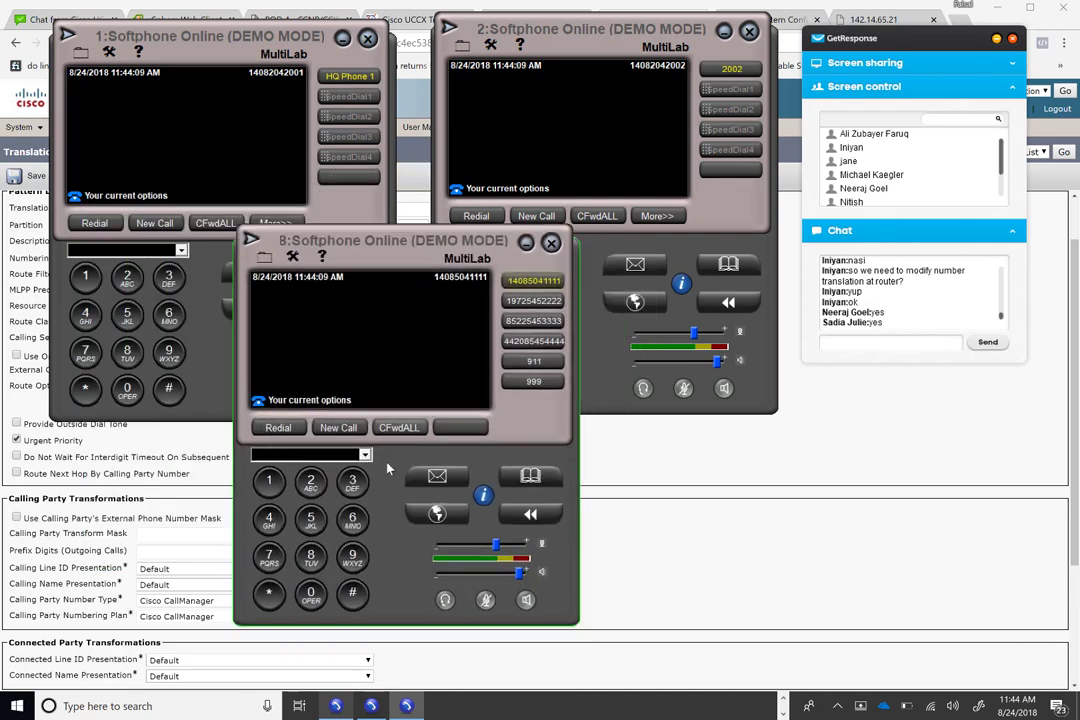
left_click(269, 481)
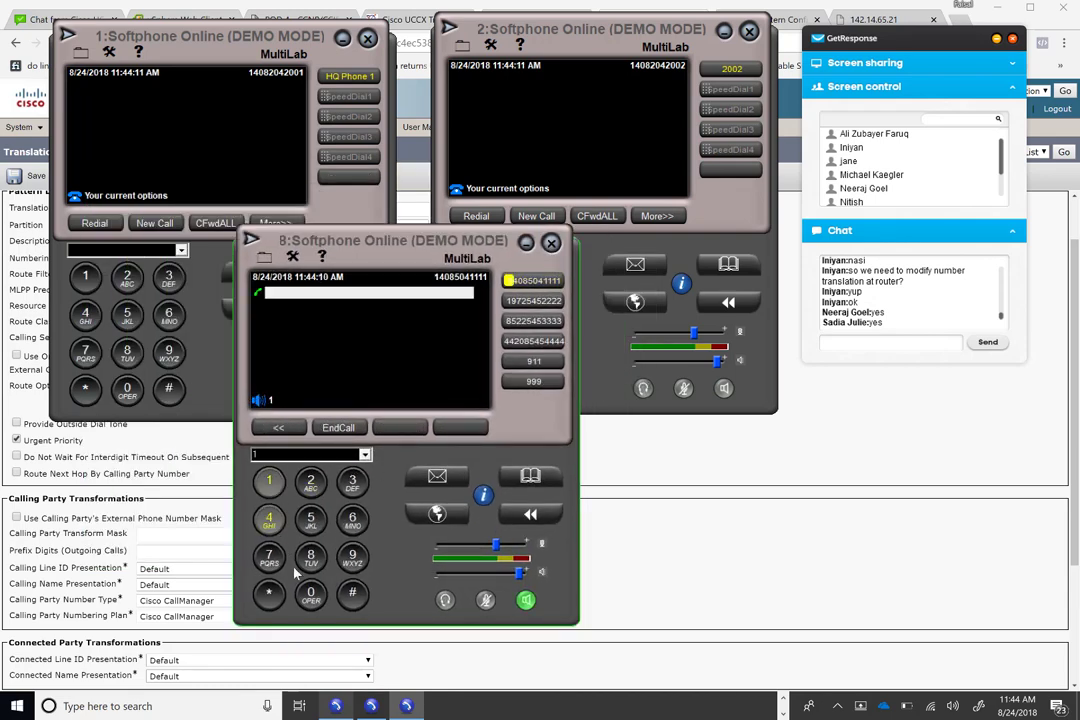
left_click(269, 518)
left_click(310, 592)
left_click(310, 555)
left_click(310, 481)
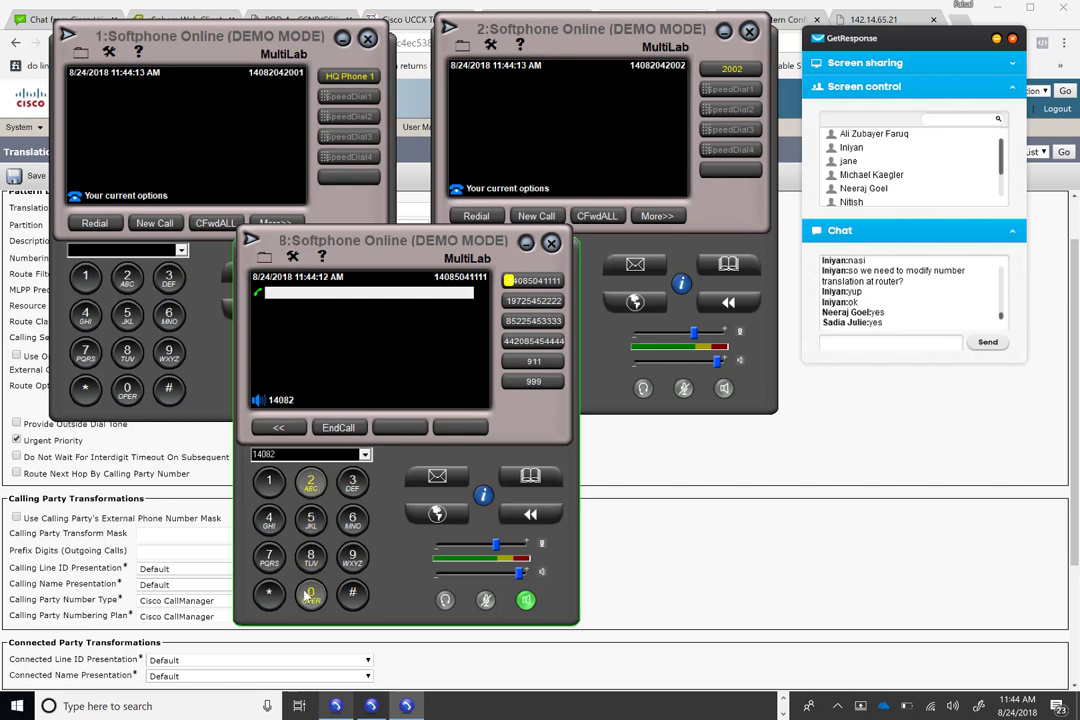
left_click(310, 592)
left_click(269, 518)
left_click(310, 481)
left_click(310, 592)
left_click(310, 592)
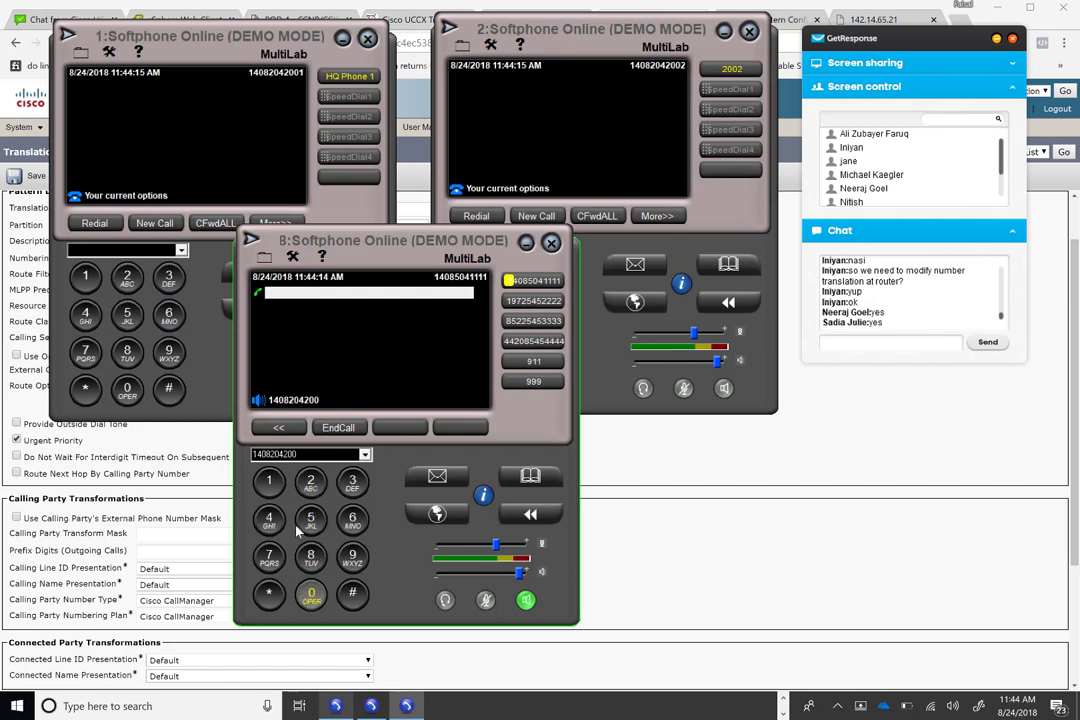
left_click(269, 481)
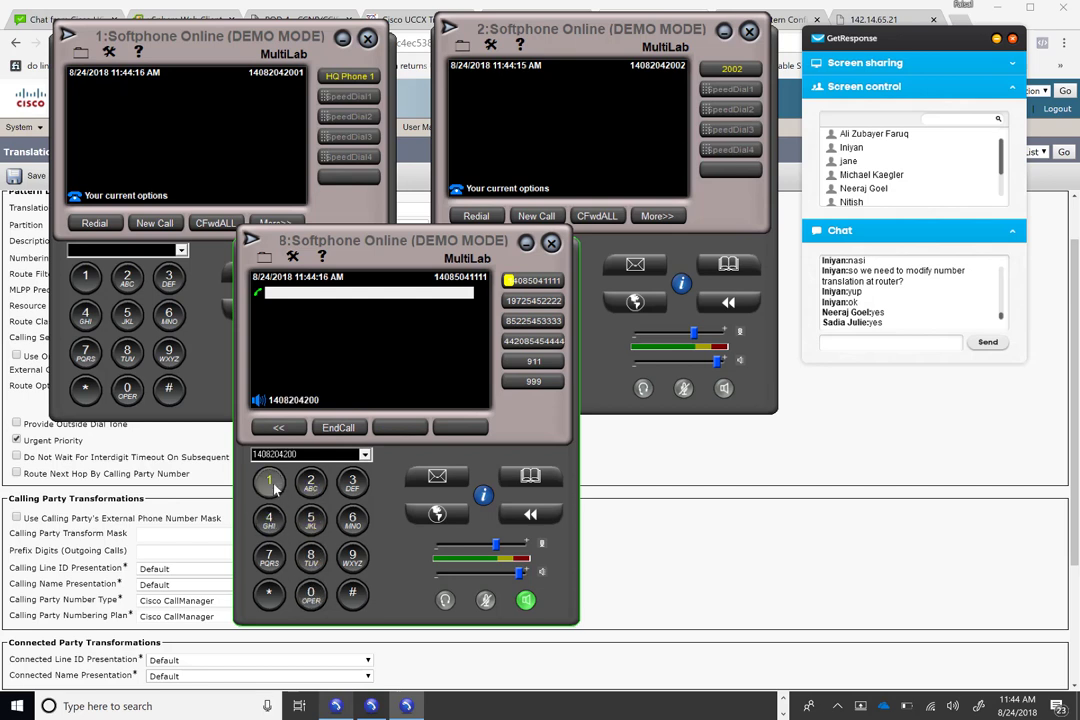
left_click(340, 428)
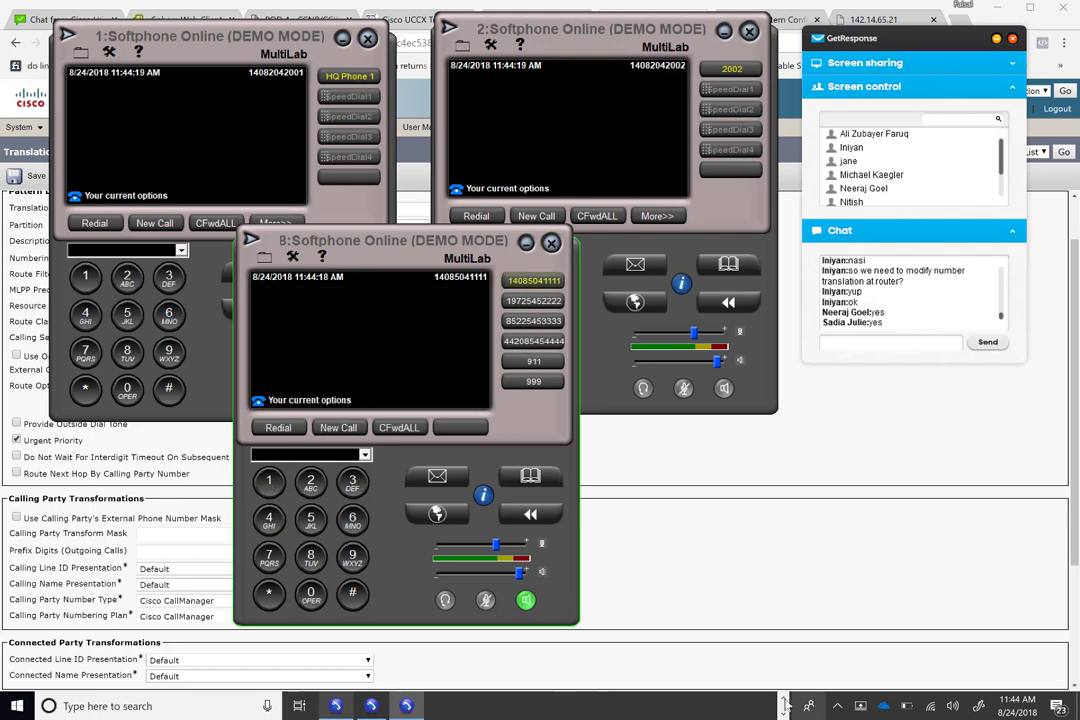
Highlight the 'No matching outgoing dial-peer' warning and the 'SIP/2.0 404 Not Found' reply in the router debug
left_click(467, 706)
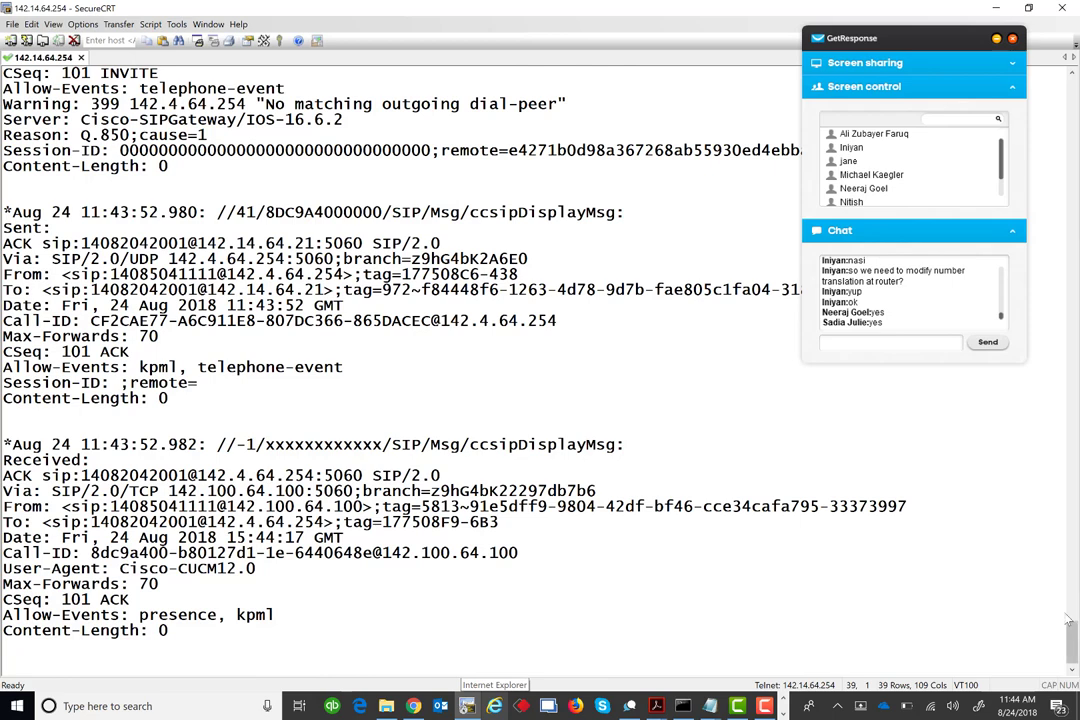
left_click(1069, 632)
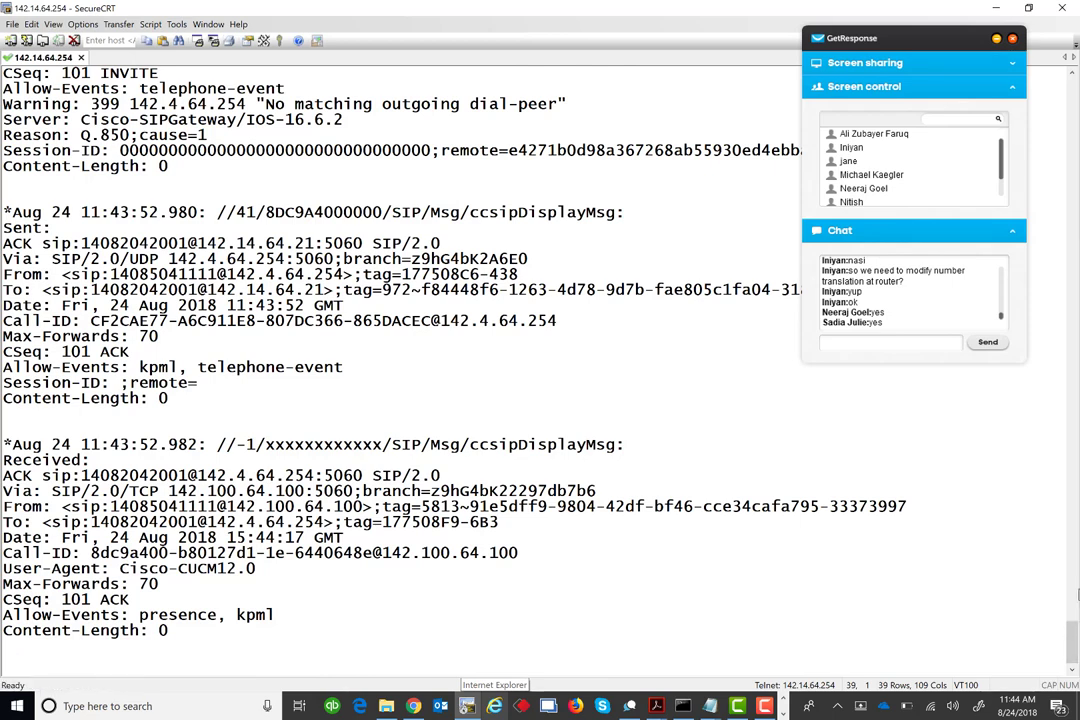
left_click_drag(568, 104, 265, 104)
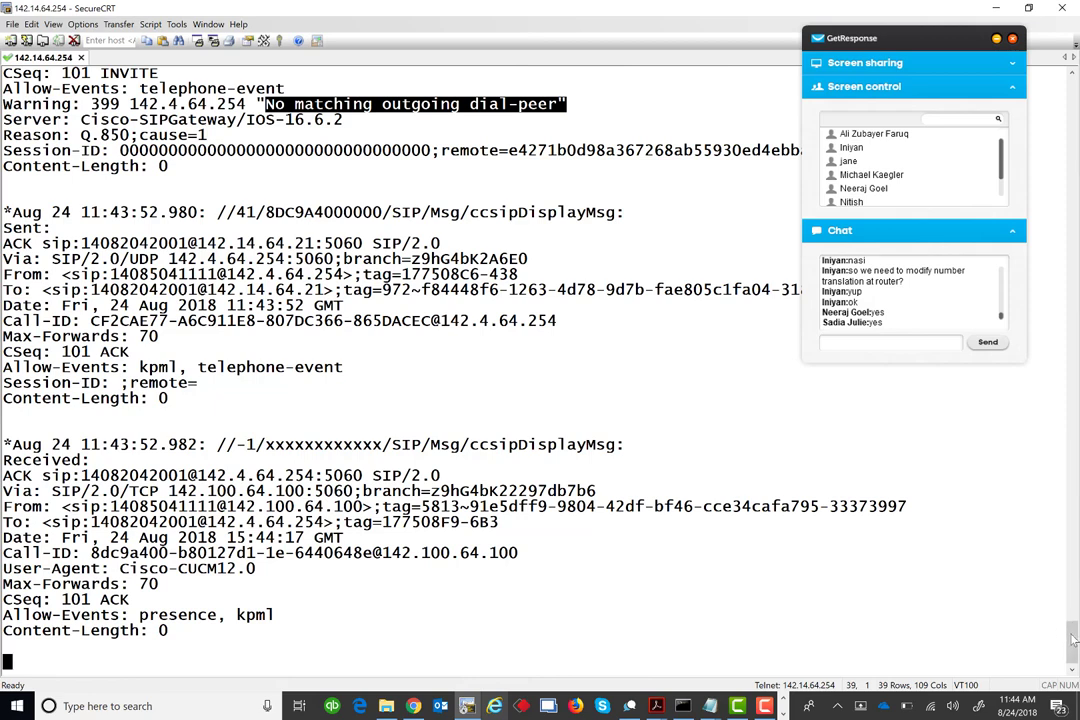
scroll(1070, 620, "up", 8)
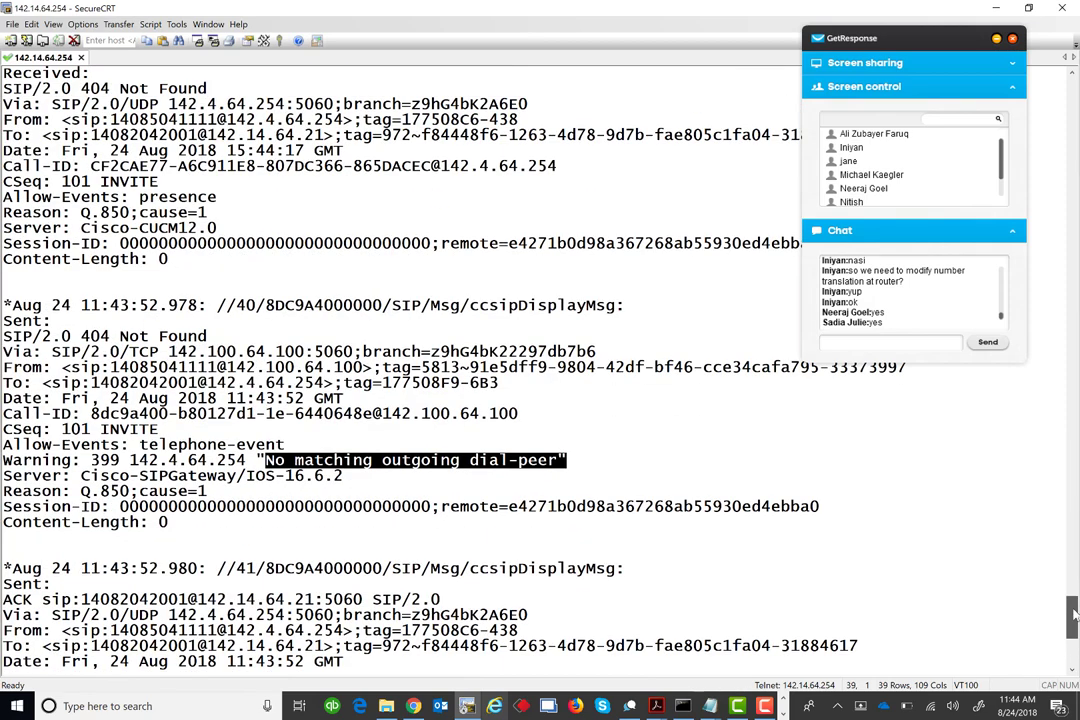
left_click_drag(208, 336, 3, 336)
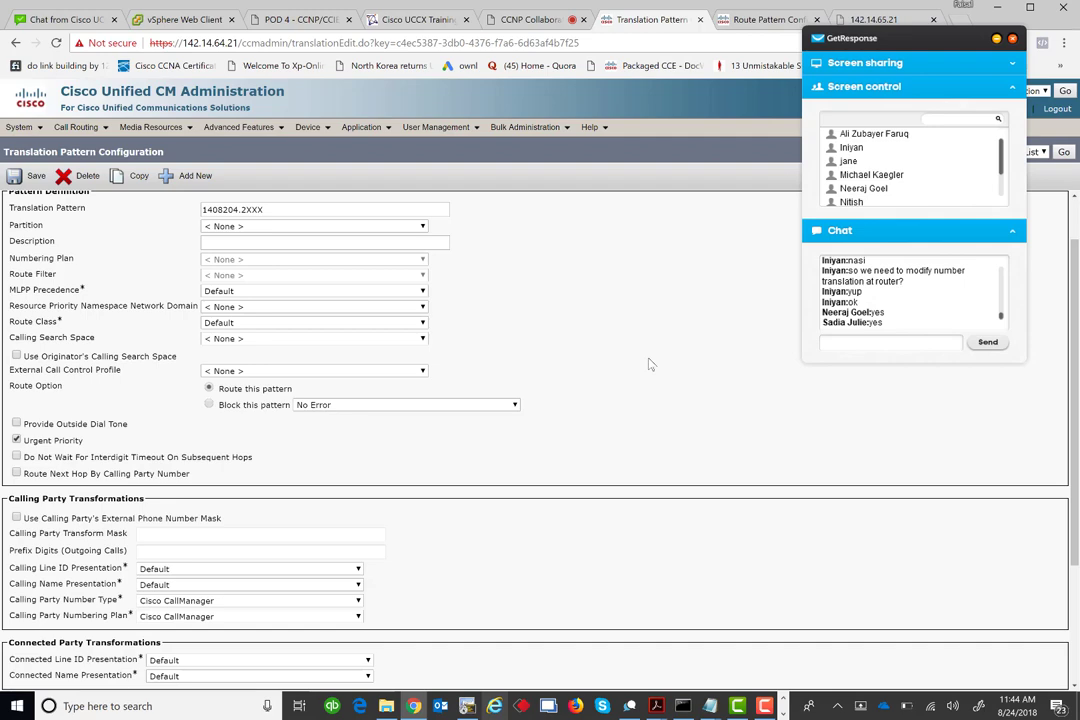
scroll(650, 364, "up", 1)
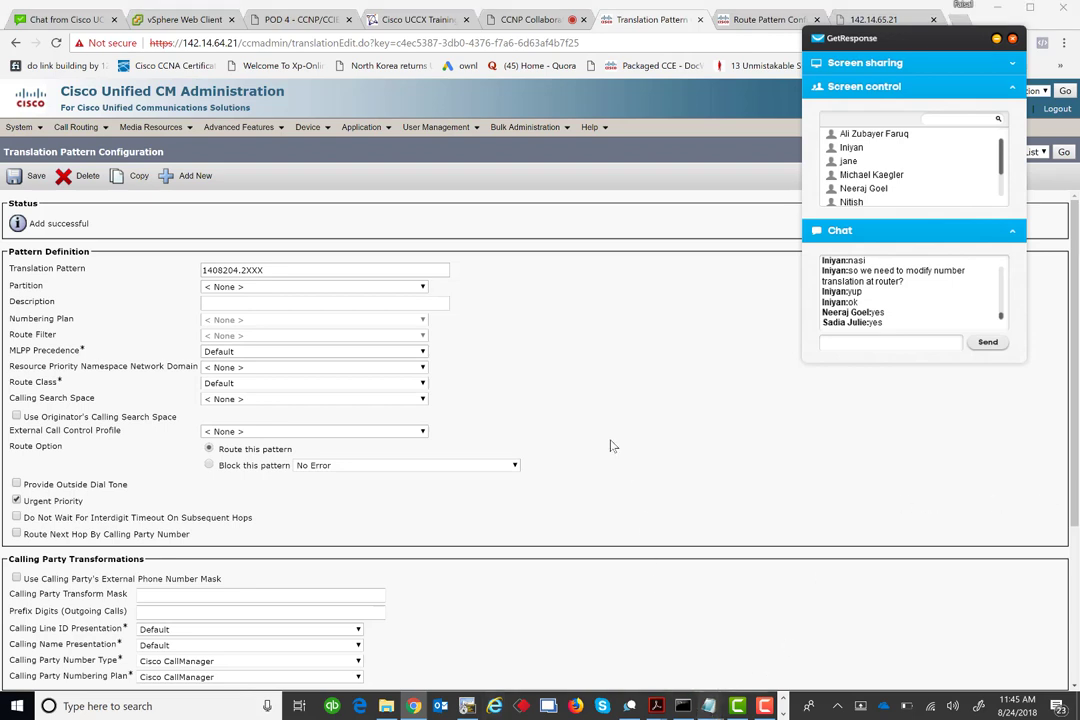
mouse_move(708, 706)
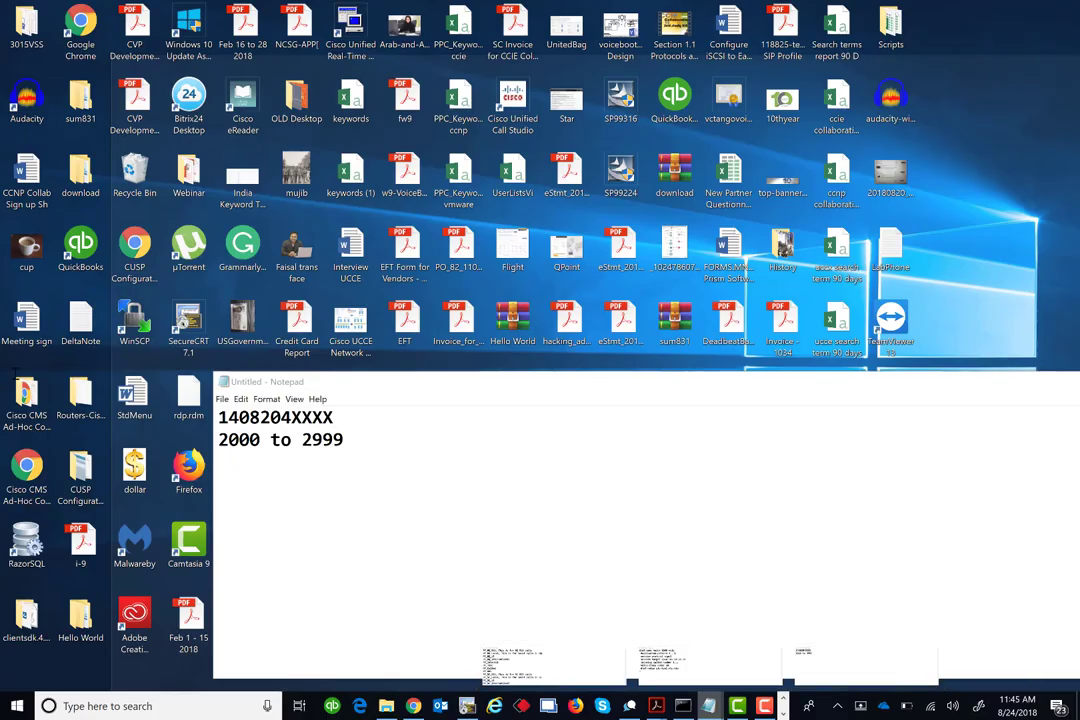
Overwrite the Notepad notes with '1408204.2001 --> Pre-Dot --> 2001', then switch back to Chrome
left_click(860, 662)
key("ctrl+a")
type("140820")
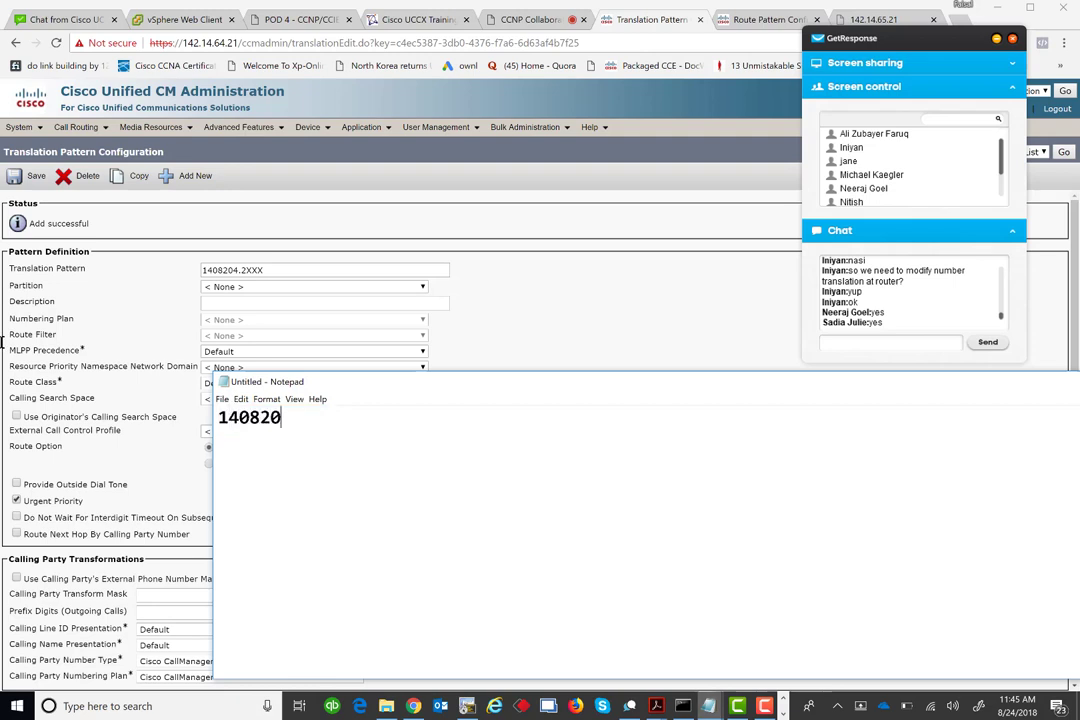
type("4")
type(".2XX")
key("BackSpace")
key("BackSpace")
type("001 --> ")
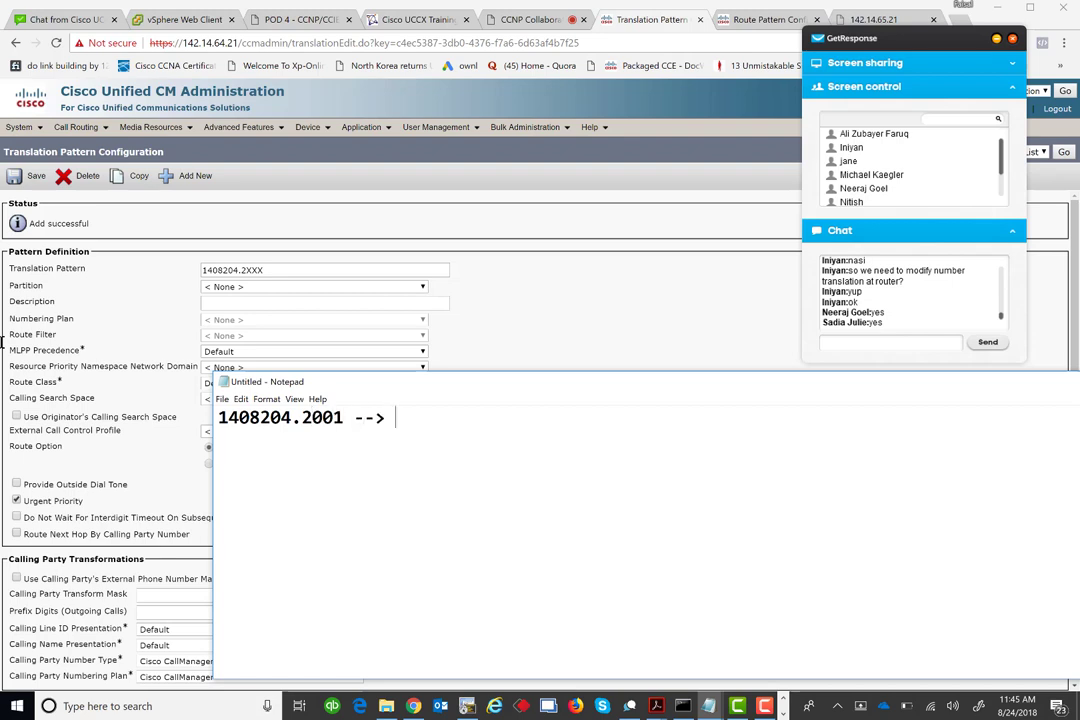
type("Pre-Dot -")
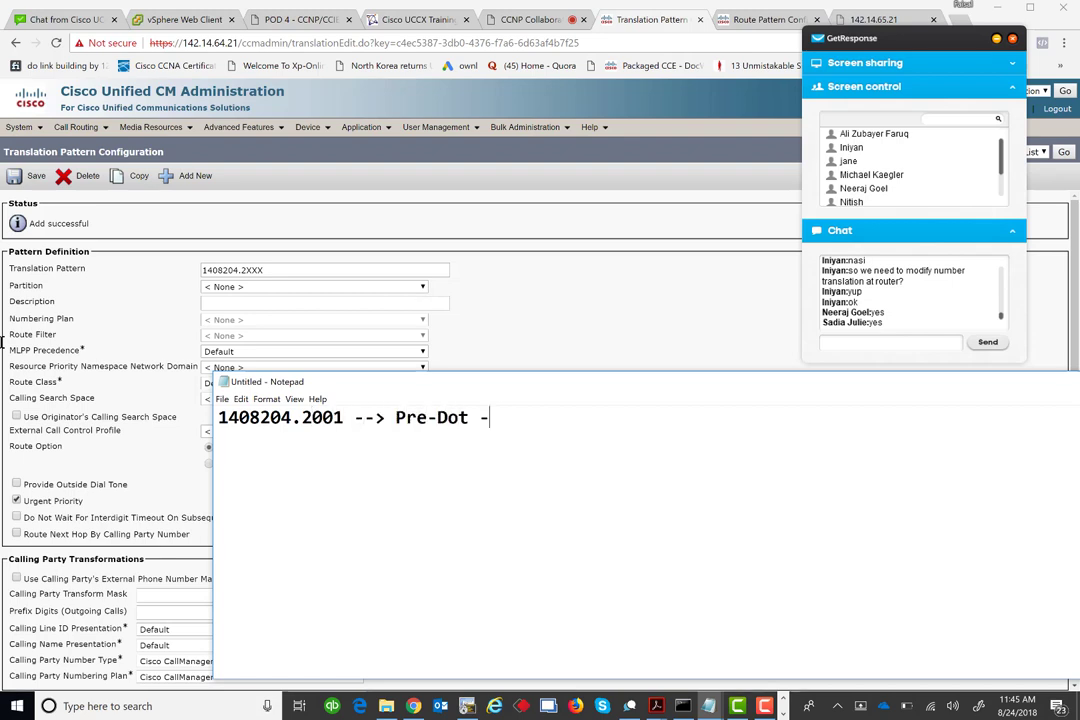
type("-> 2001")
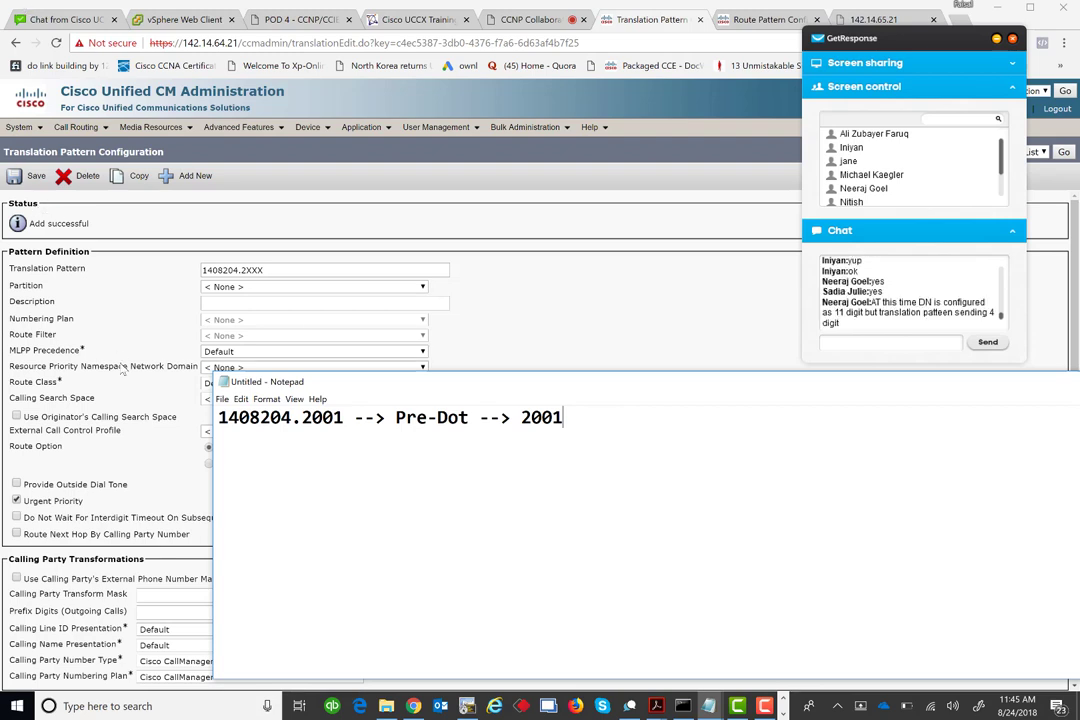
left_click(104, 315)
Set the 1408204.2XXX pattern's Calling Search Space to CSS_HQ_EXECUTIVE and save it
left_click_drag(96, 398, 10, 398)
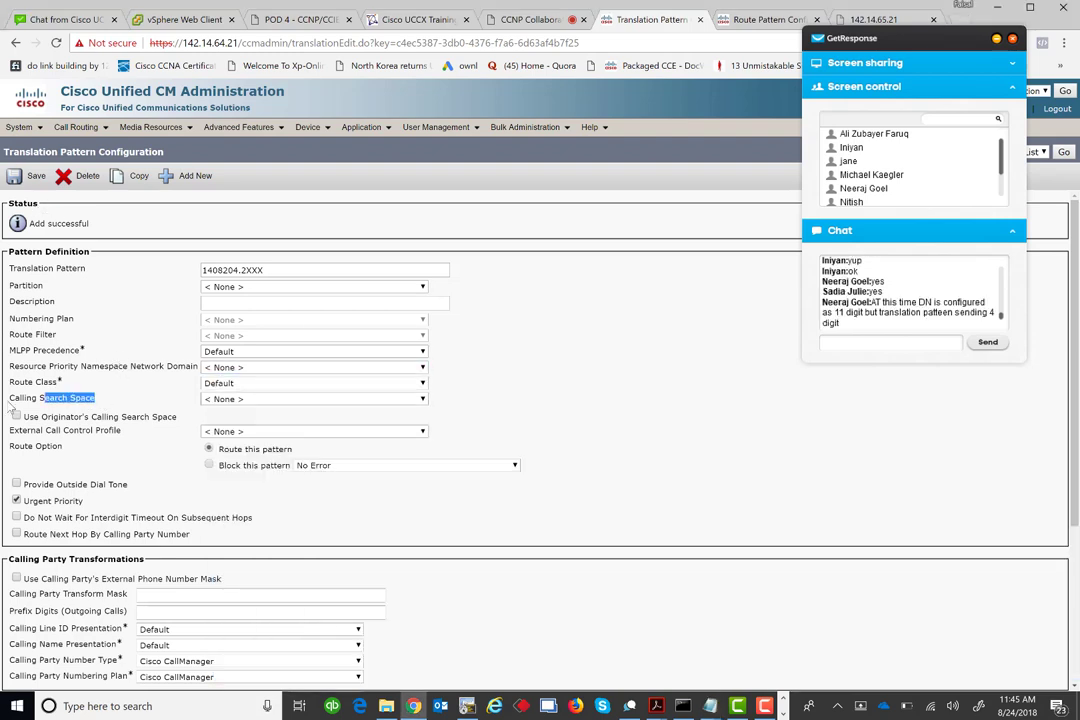
left_click(265, 399)
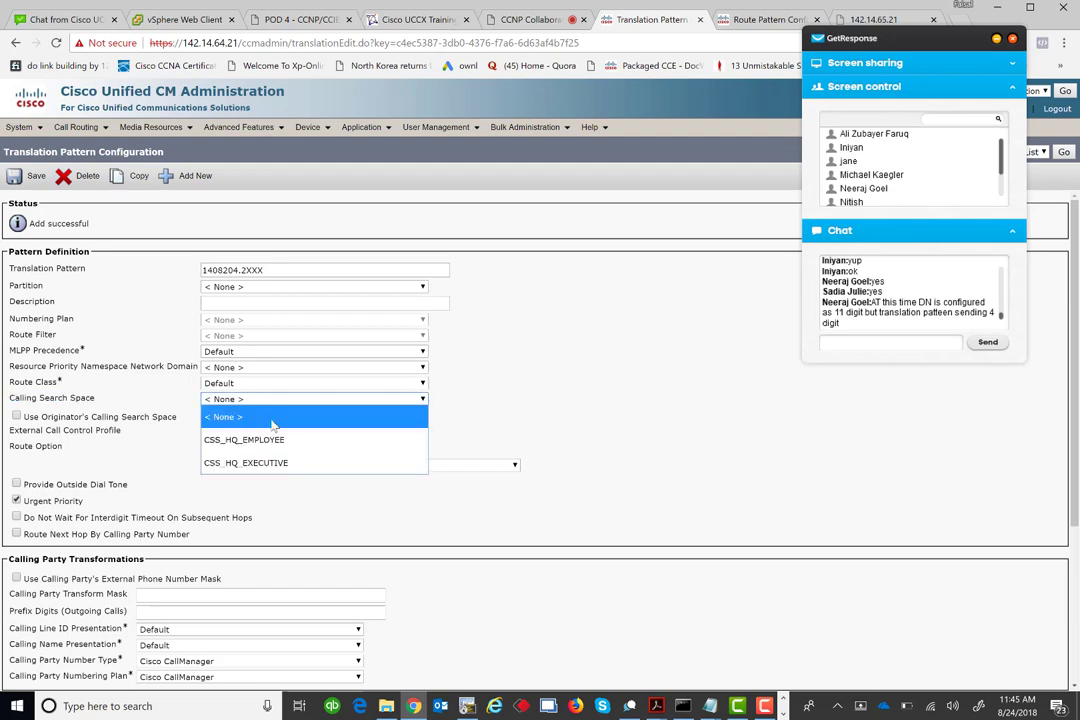
left_click(268, 463)
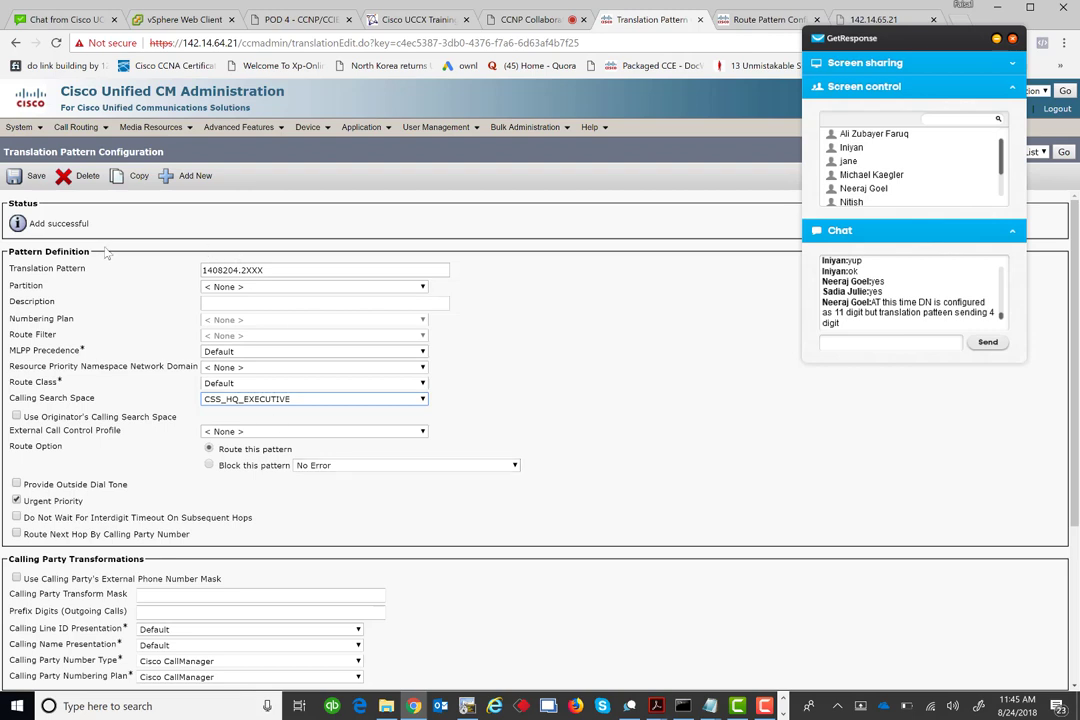
left_click(24, 174)
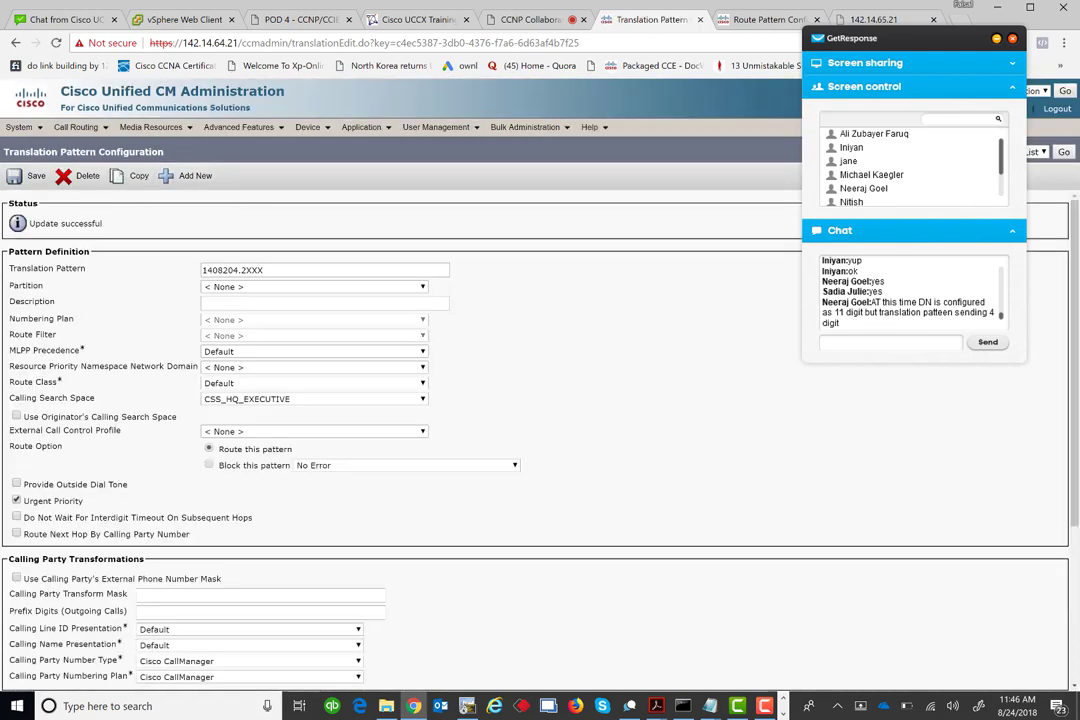
mouse_move(784, 706)
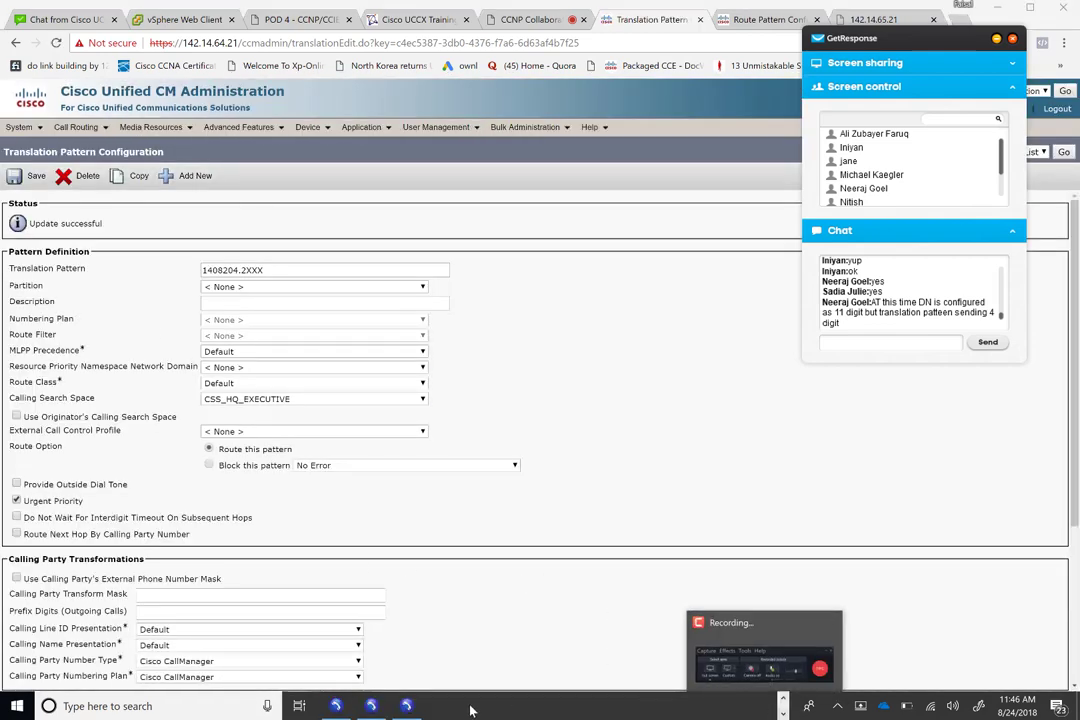
Call 2001 from phone 2 and twice from phone 8, ending each call
left_click(370, 706)
left_click(337, 706)
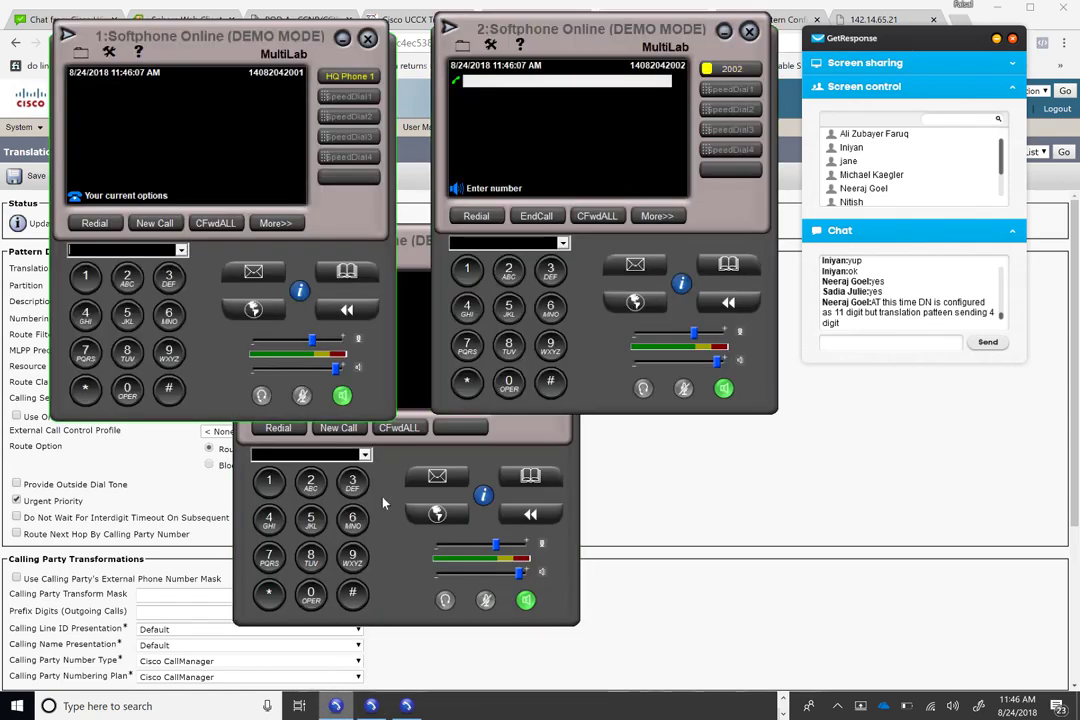
left_click(310, 348)
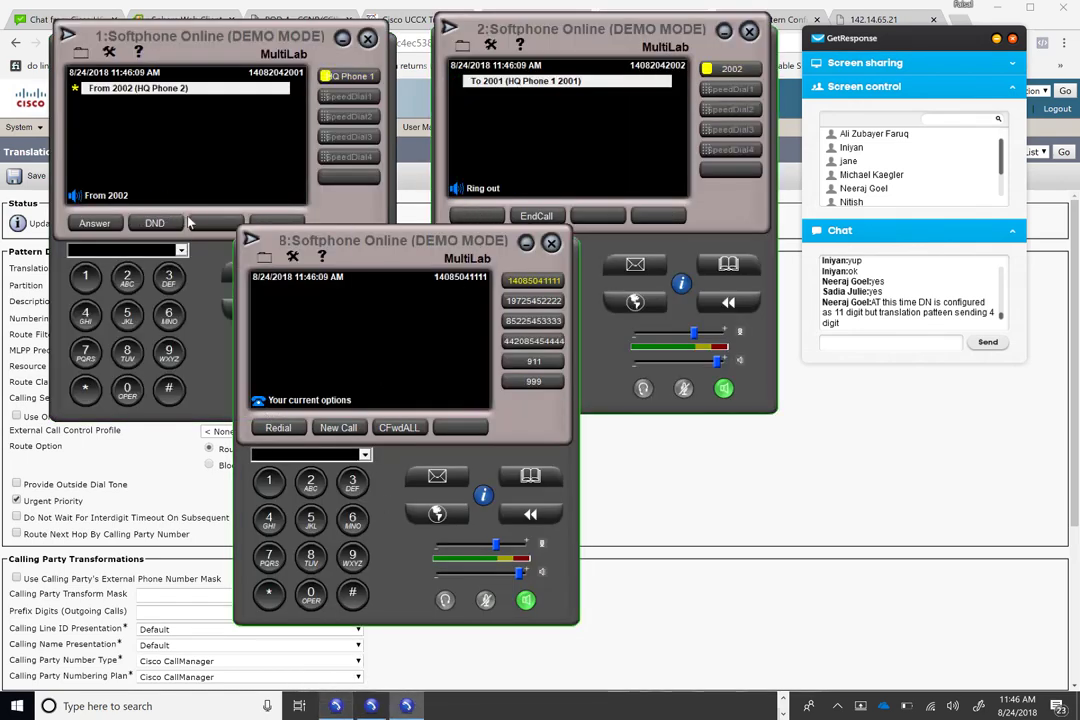
left_click(533, 226)
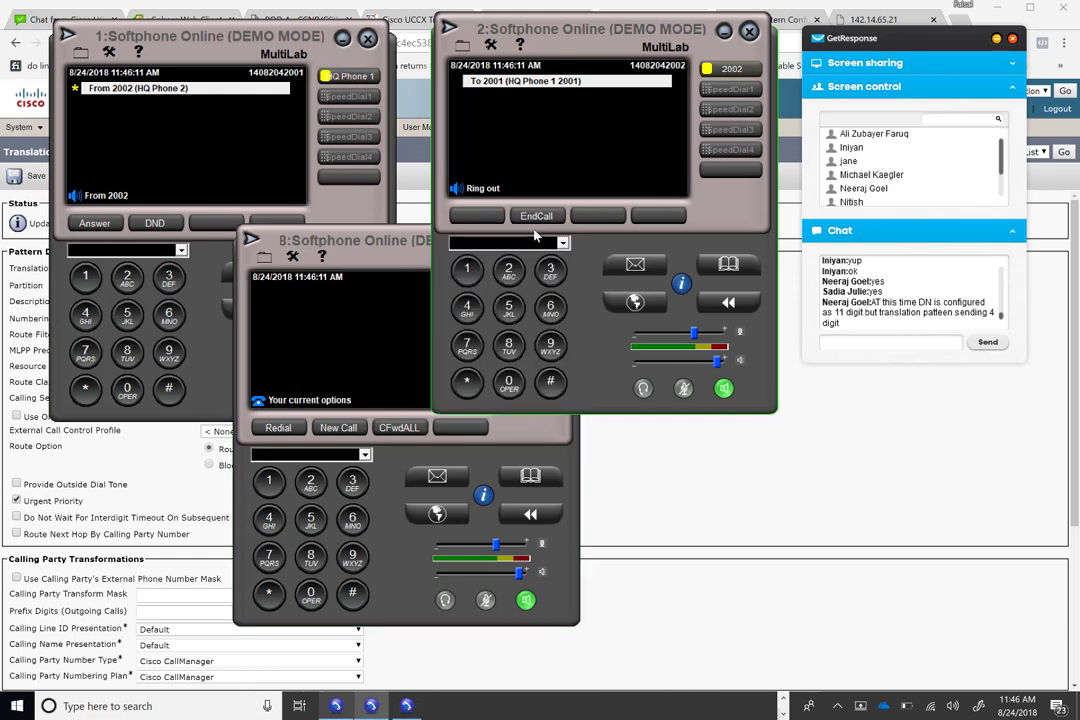
left_click(536, 218)
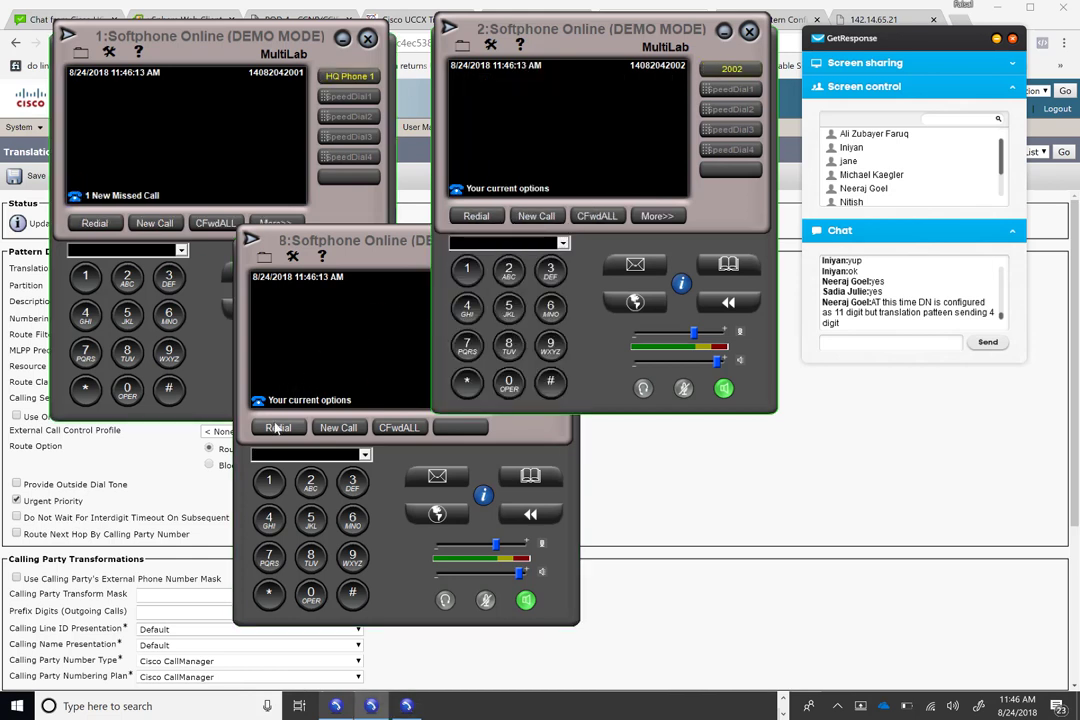
left_click(277, 428)
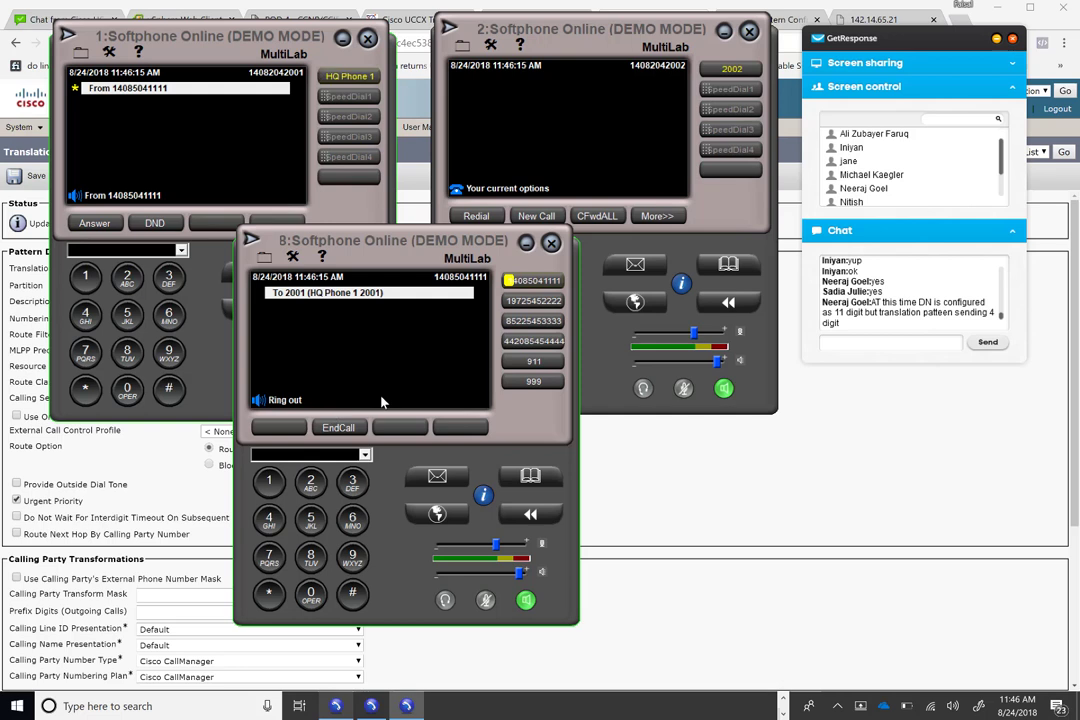
left_click(340, 428)
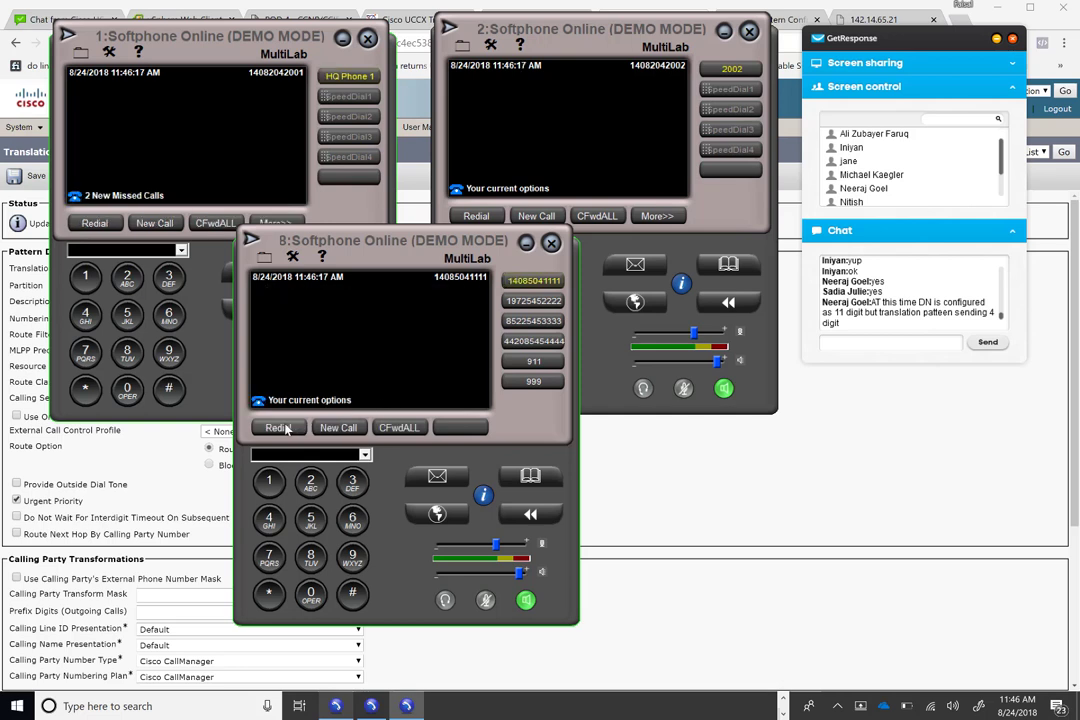
left_click(285, 426)
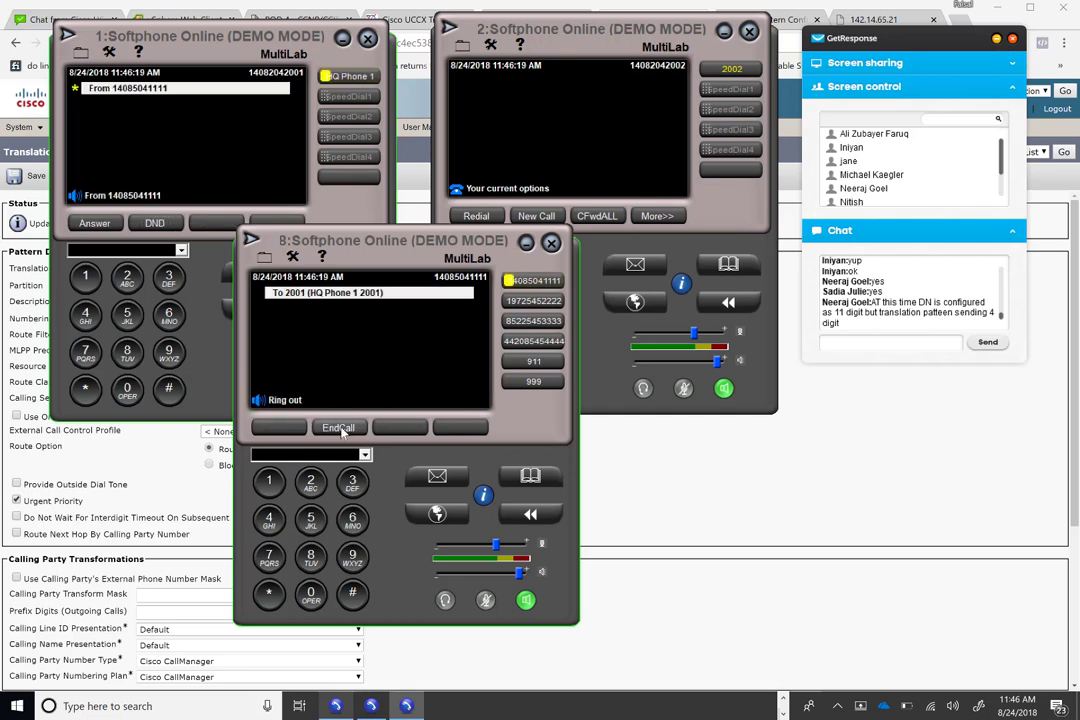
left_click(340, 428)
left_click(269, 481)
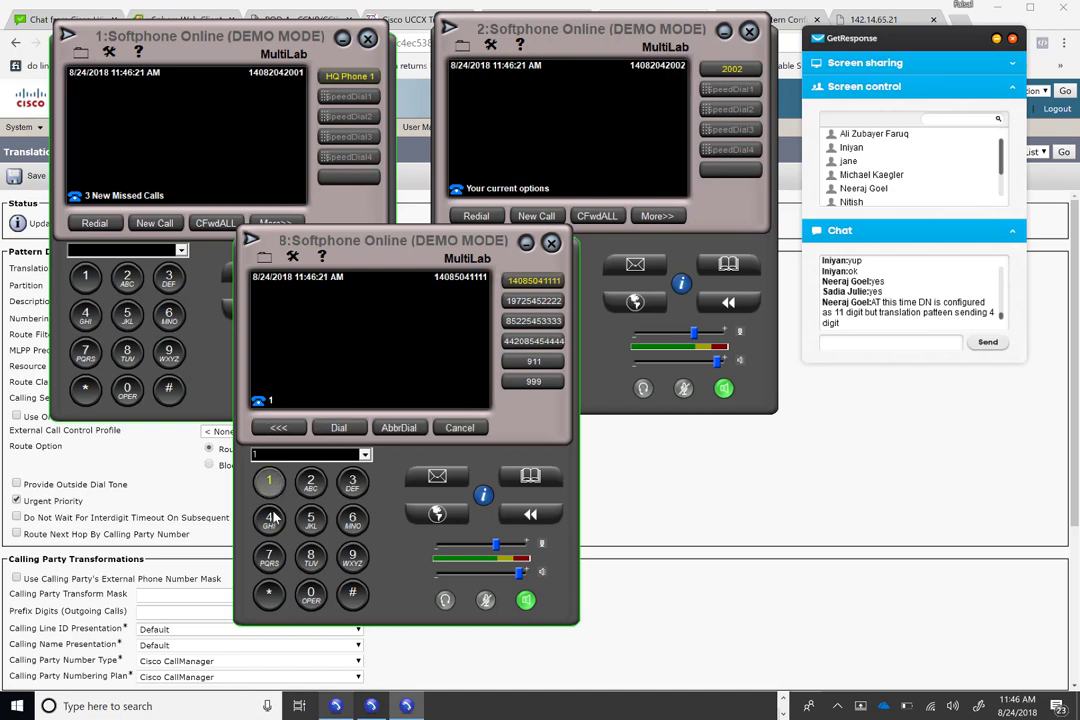
left_click(269, 517)
left_click(310, 592)
left_click(310, 555)
left_click(310, 481)
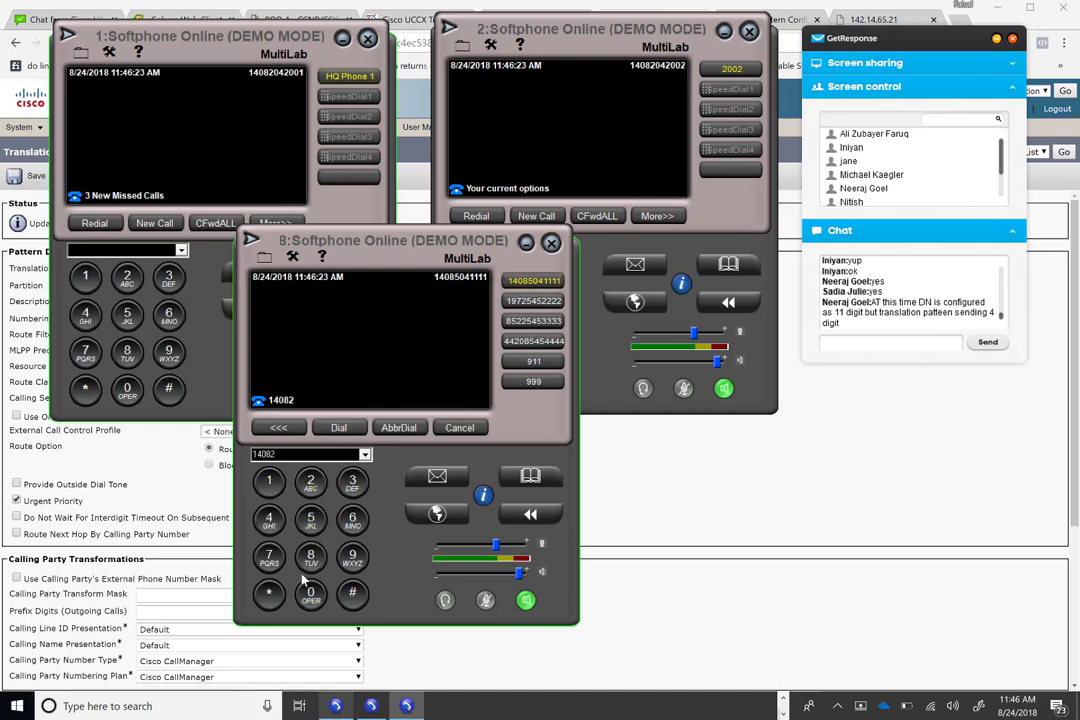
left_click(310, 592)
left_click(269, 517)
left_click(310, 481)
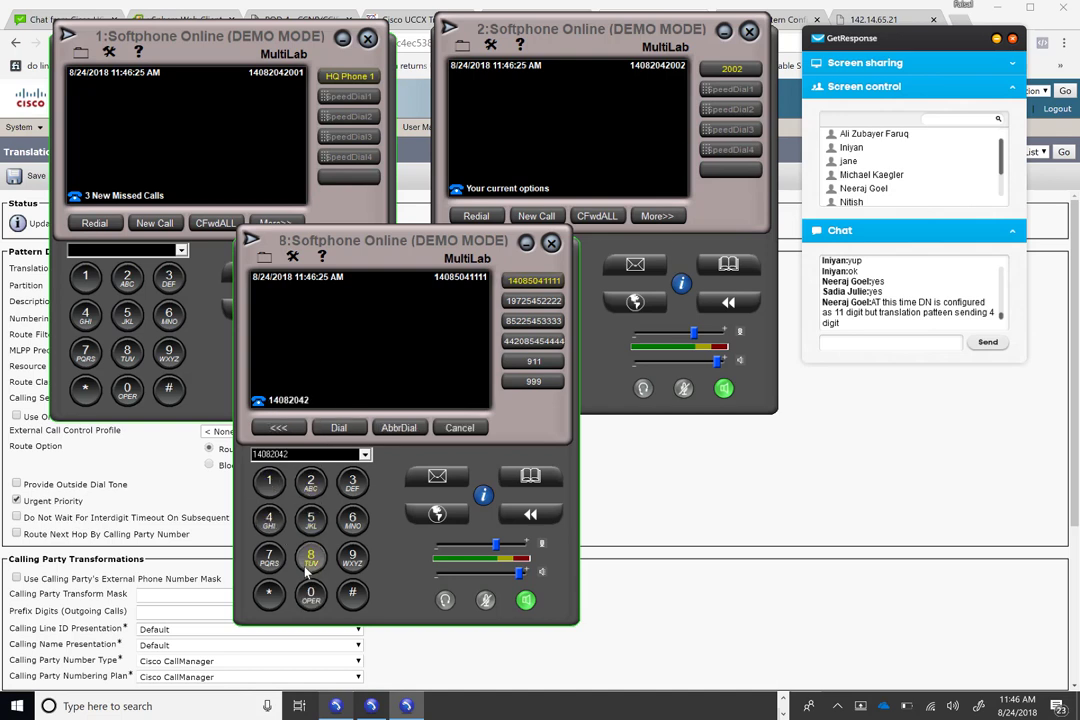
left_click(310, 592)
left_click(310, 592)
left_click(310, 481)
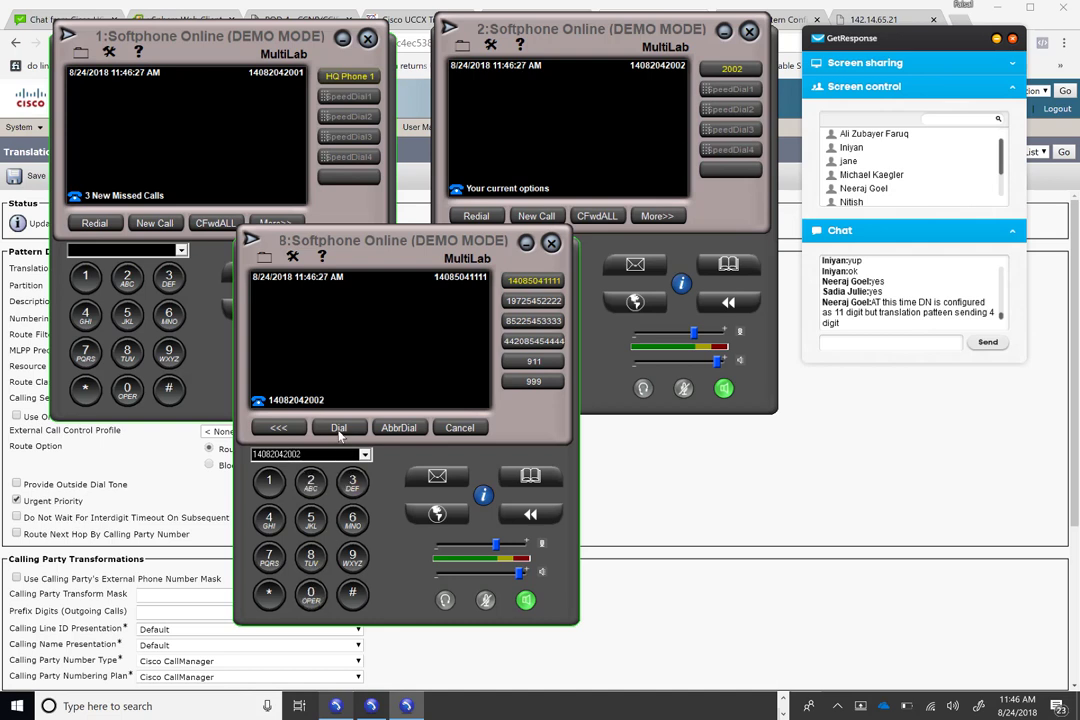
left_click(339, 428)
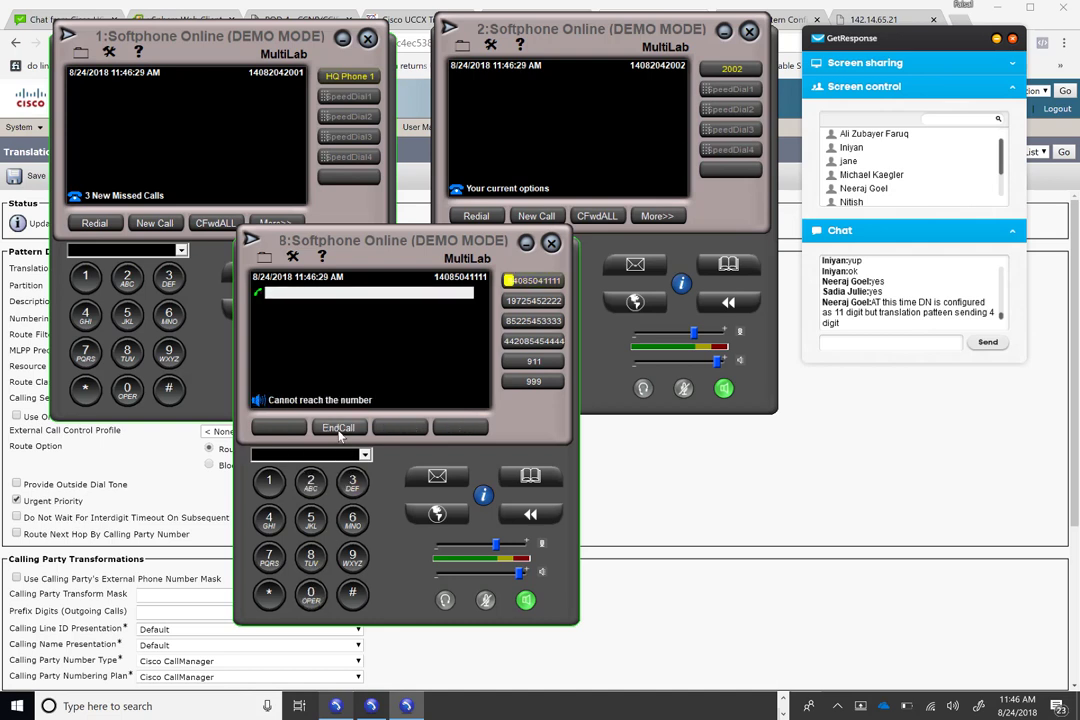
left_click(339, 429)
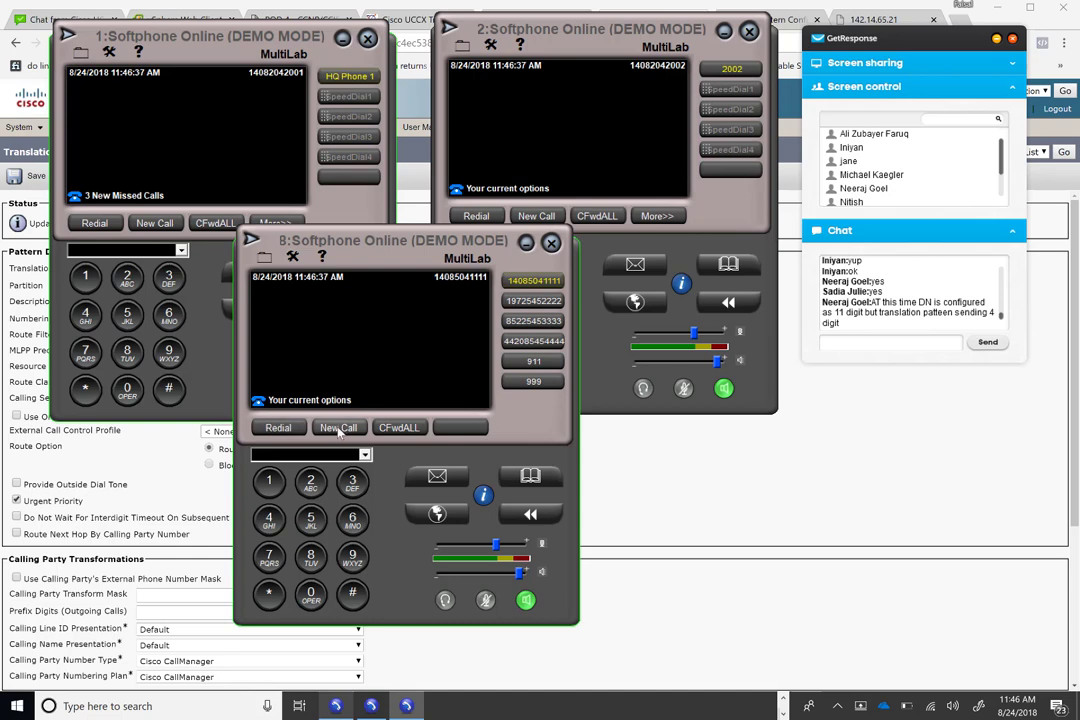
Call 2001 once more from phone 8, end it, and hide the softphones
left_click(295, 428)
left_click(338, 428)
left_click(796, 476)
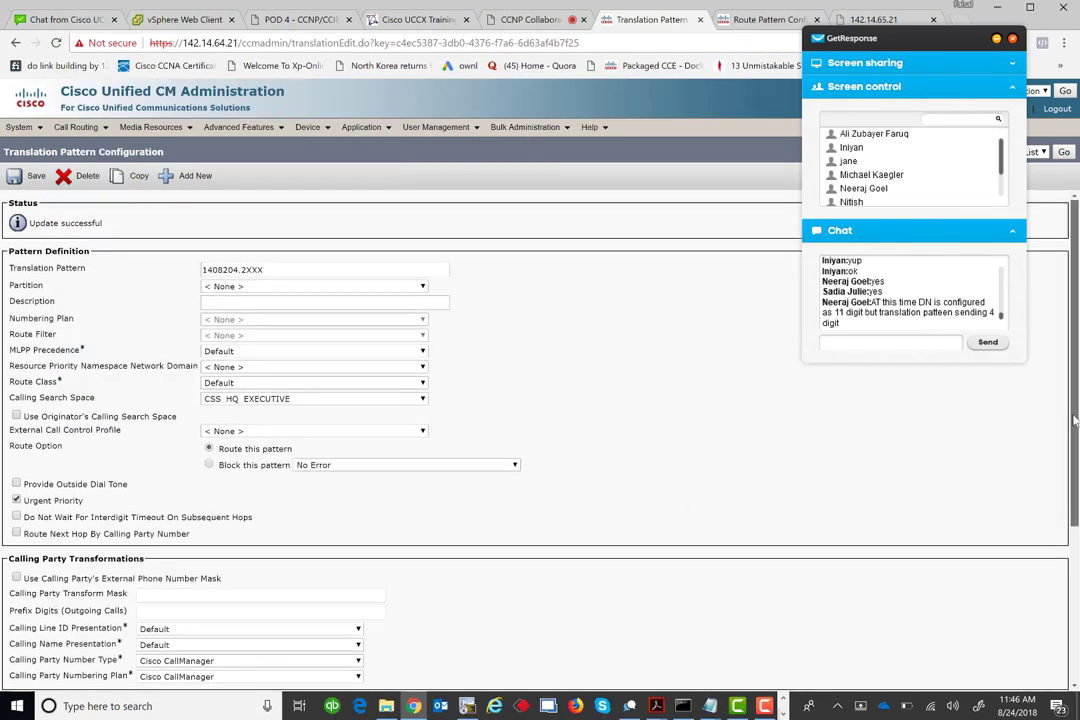
scroll(450, 420, "down", 3)
scroll(450, 420, "up", 3)
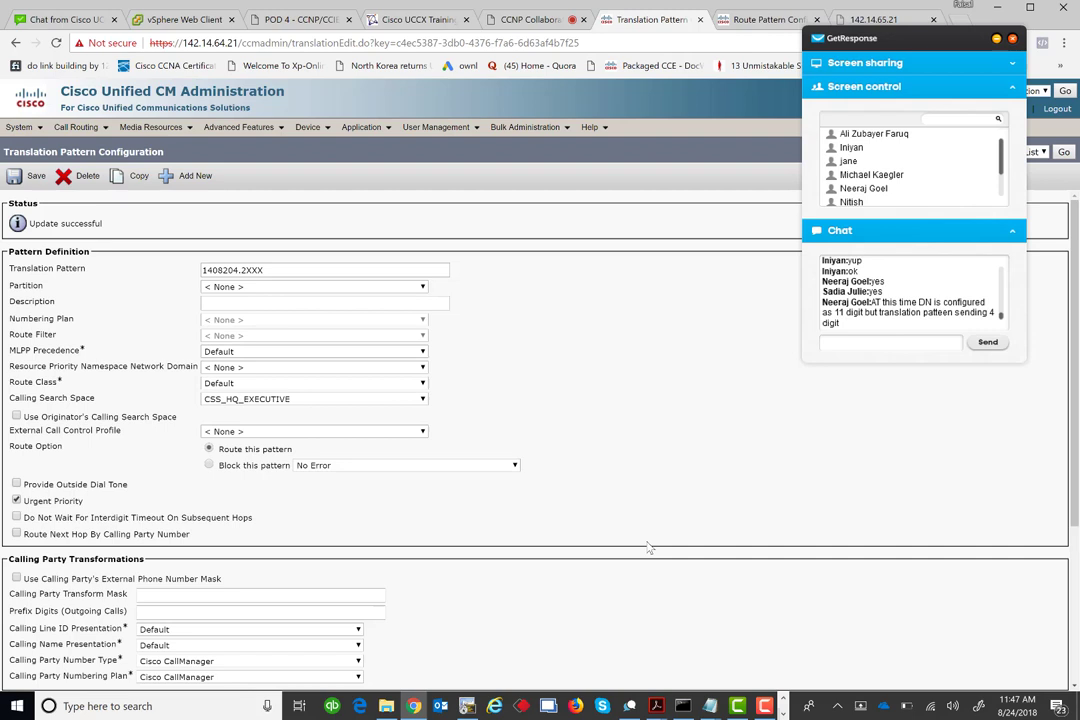
left_click(241, 271)
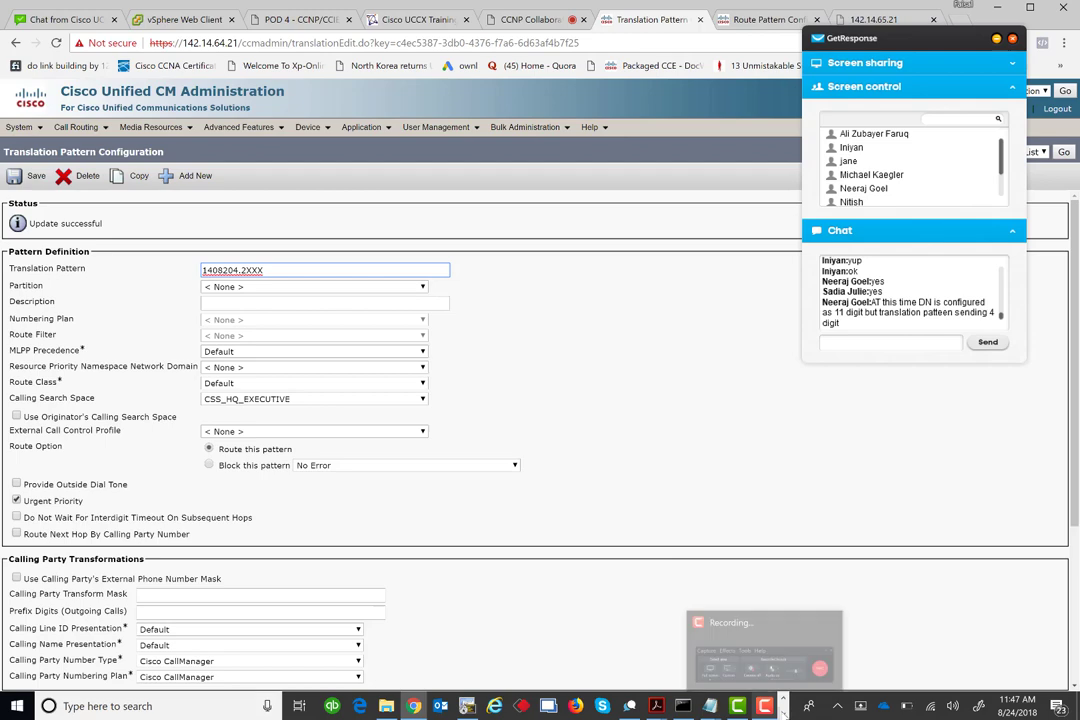
left_click(475, 703)
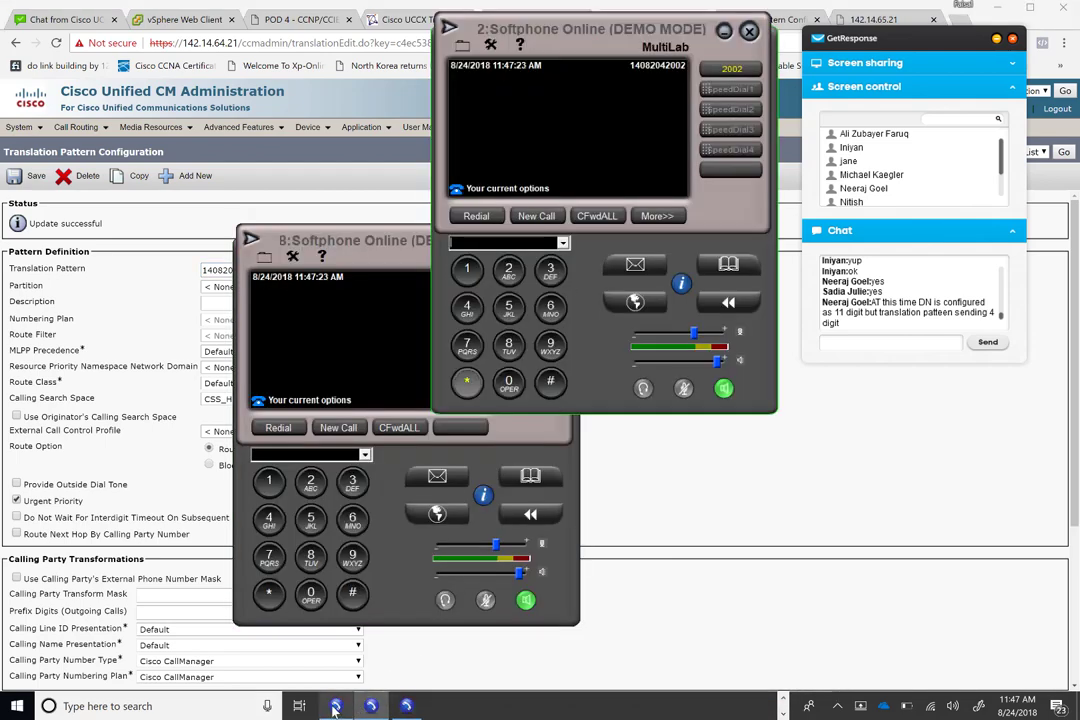
left_click(536, 216)
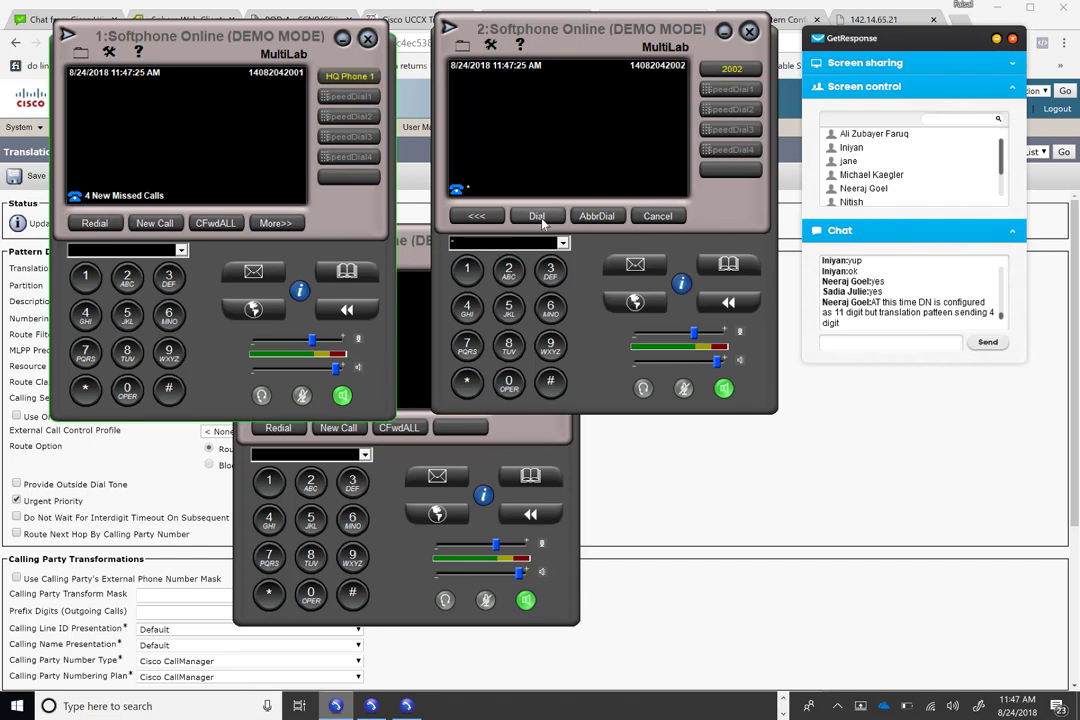
left_click(466, 268)
left_click(466, 305)
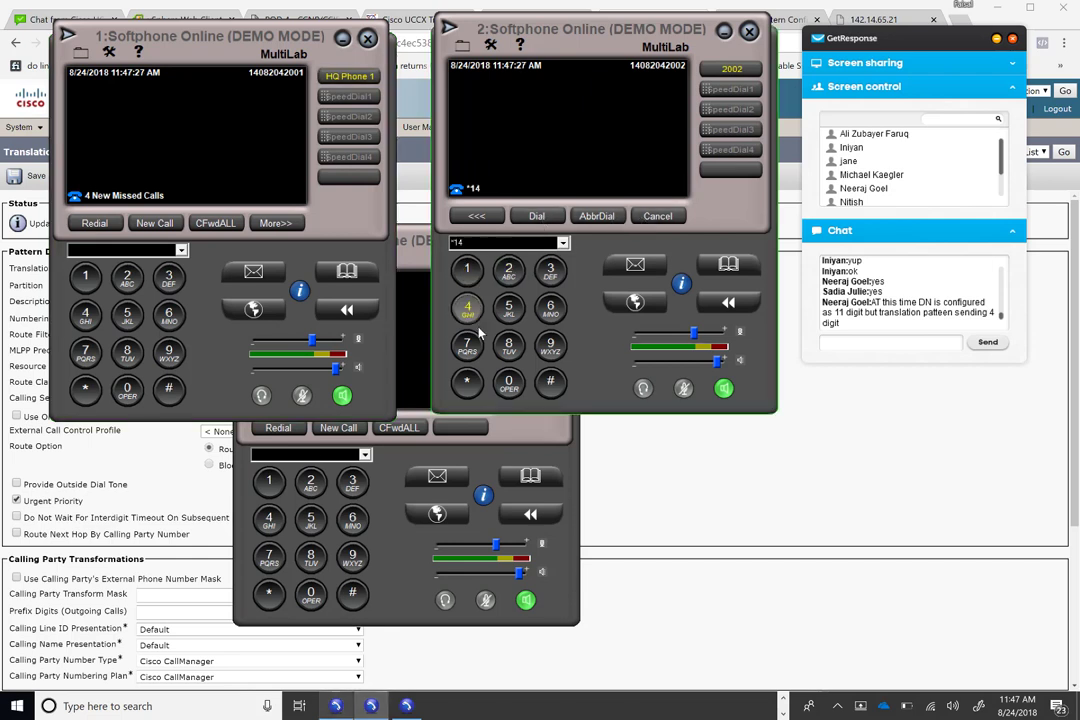
left_click(508, 380)
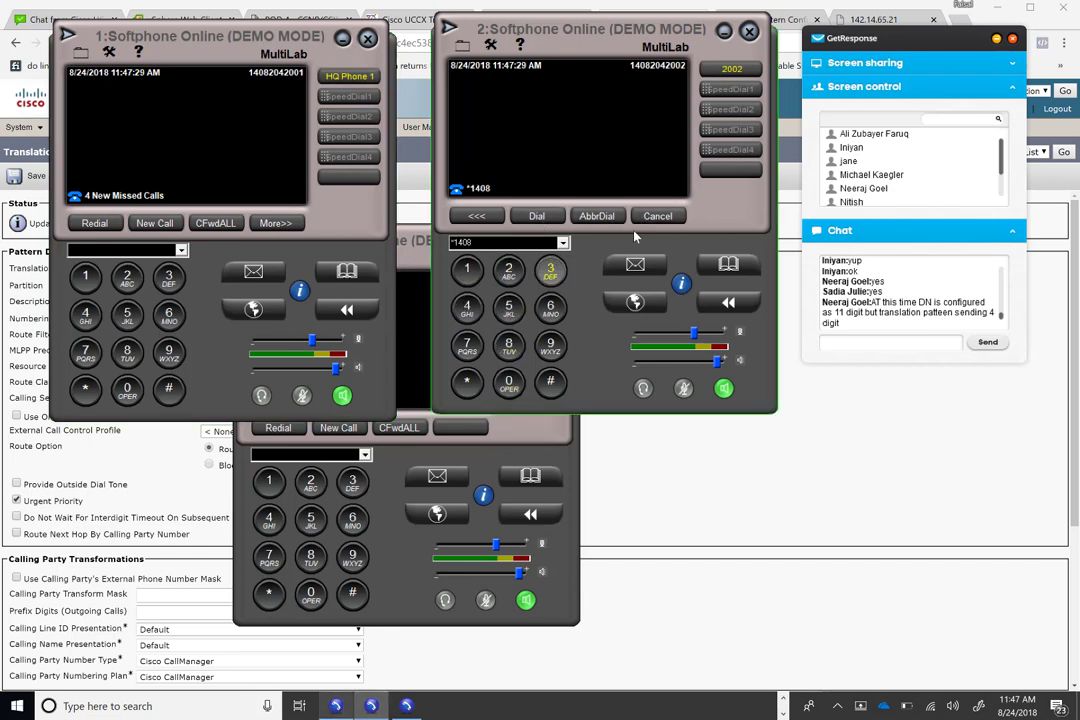
left_click(466, 270)
left_click(466, 305)
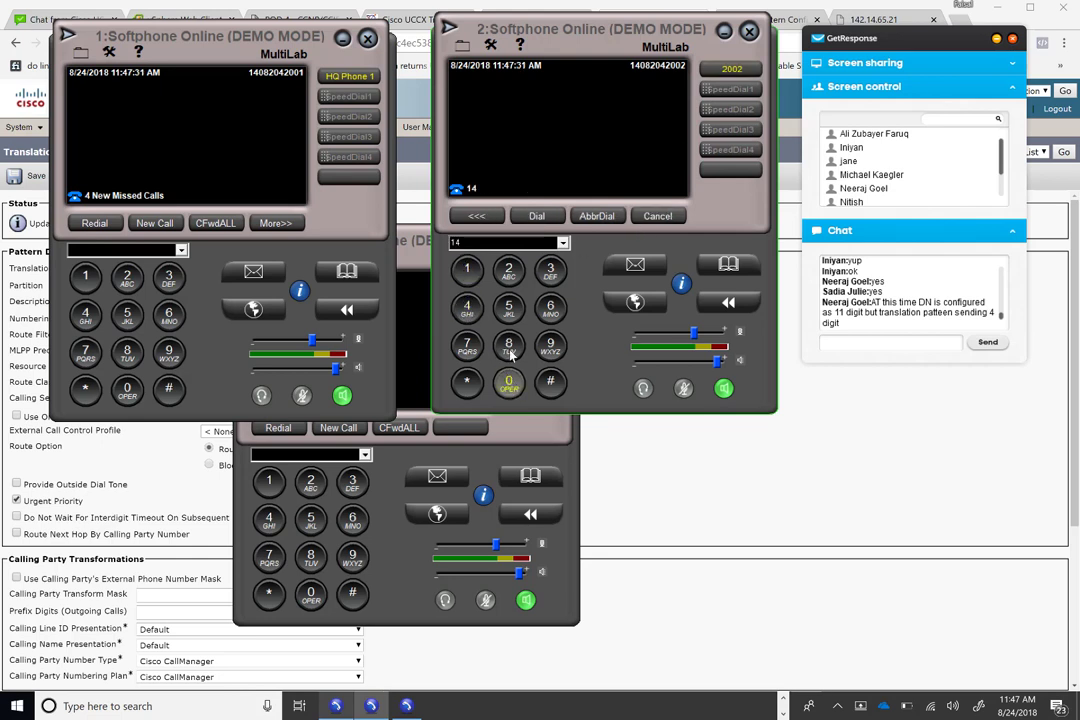
left_click(508, 380)
left_click(508, 342)
left_click(508, 268)
left_click(508, 380)
left_click(466, 305)
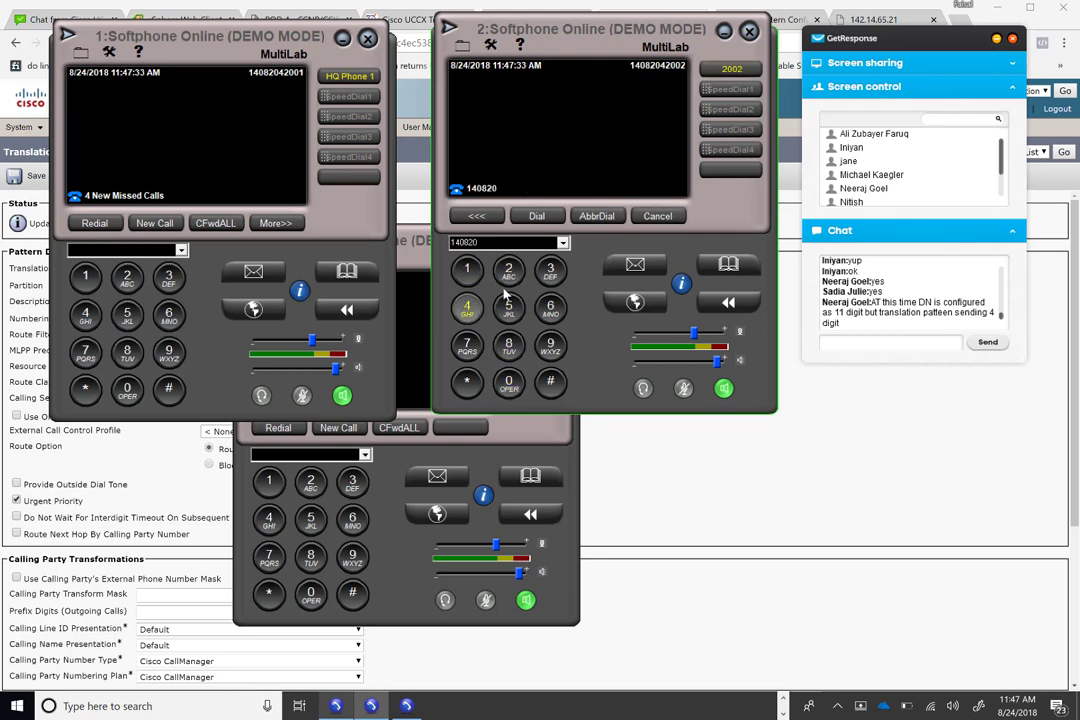
left_click(508, 268)
left_click(508, 380)
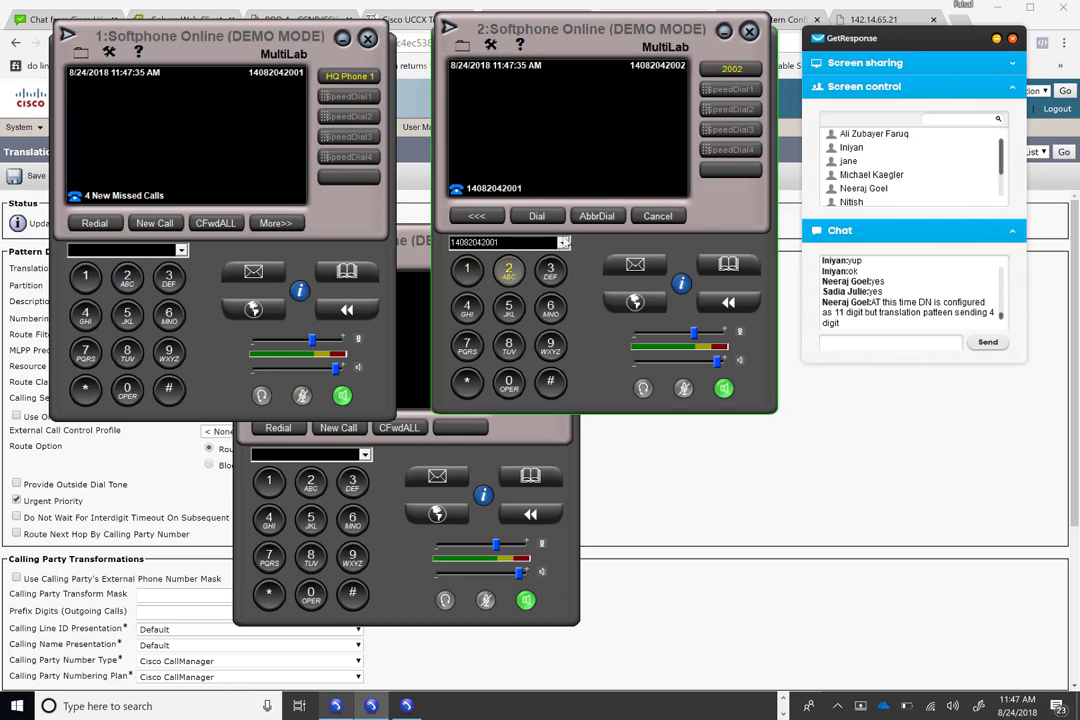
left_click(536, 216)
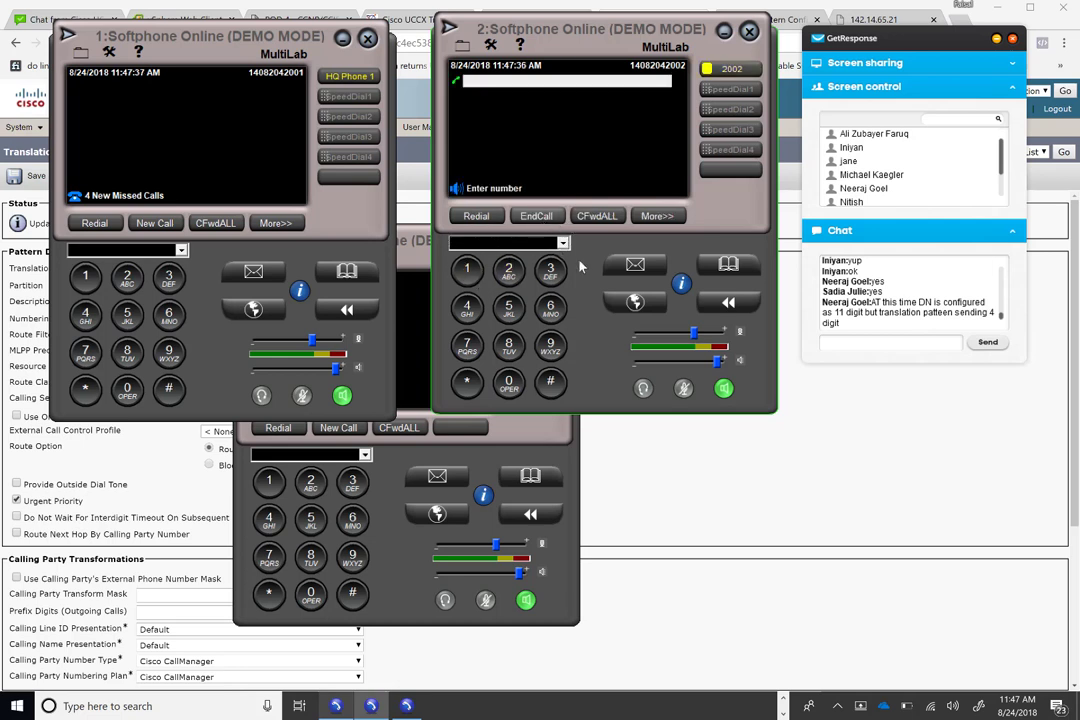
left_click(536, 216)
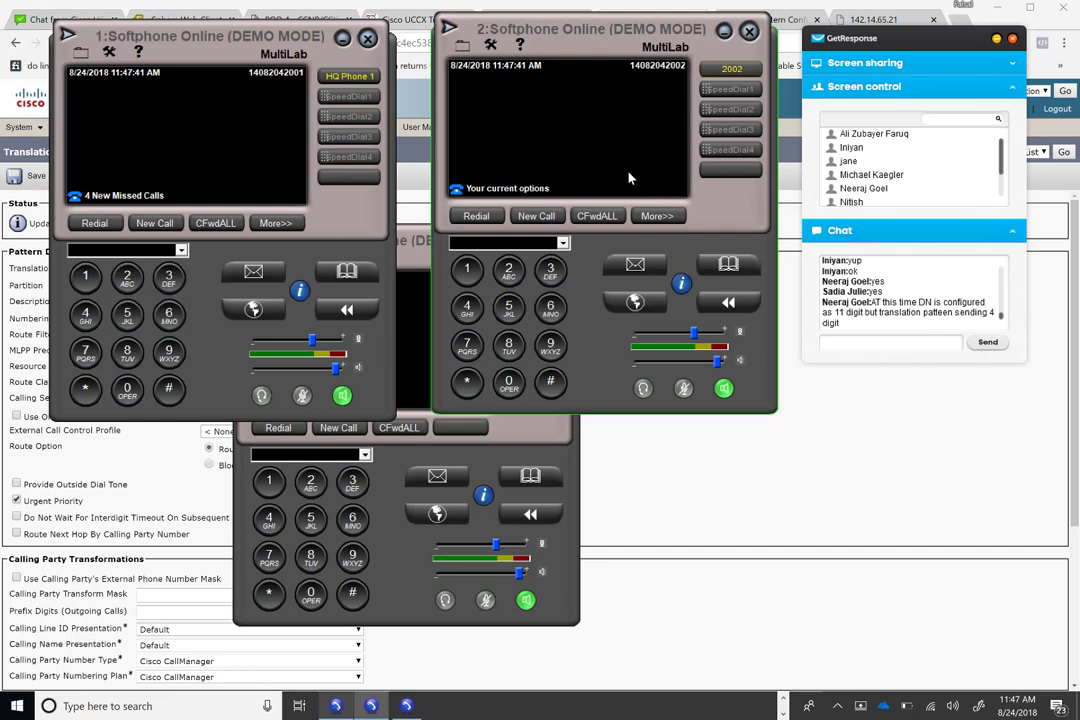
left_click(716, 459)
mouse_move(306, 127)
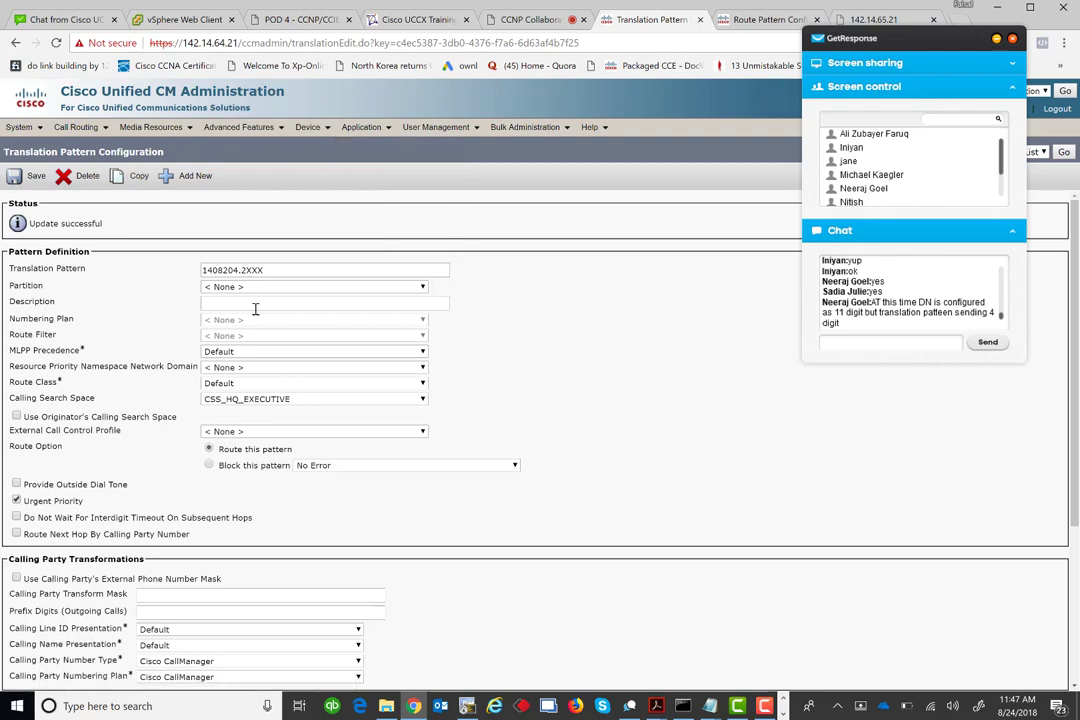
Review the Called Party Transform Mask, then delete the 1408204.2XXX translation pattern and confirm
scroll(525, 440, "down", 3)
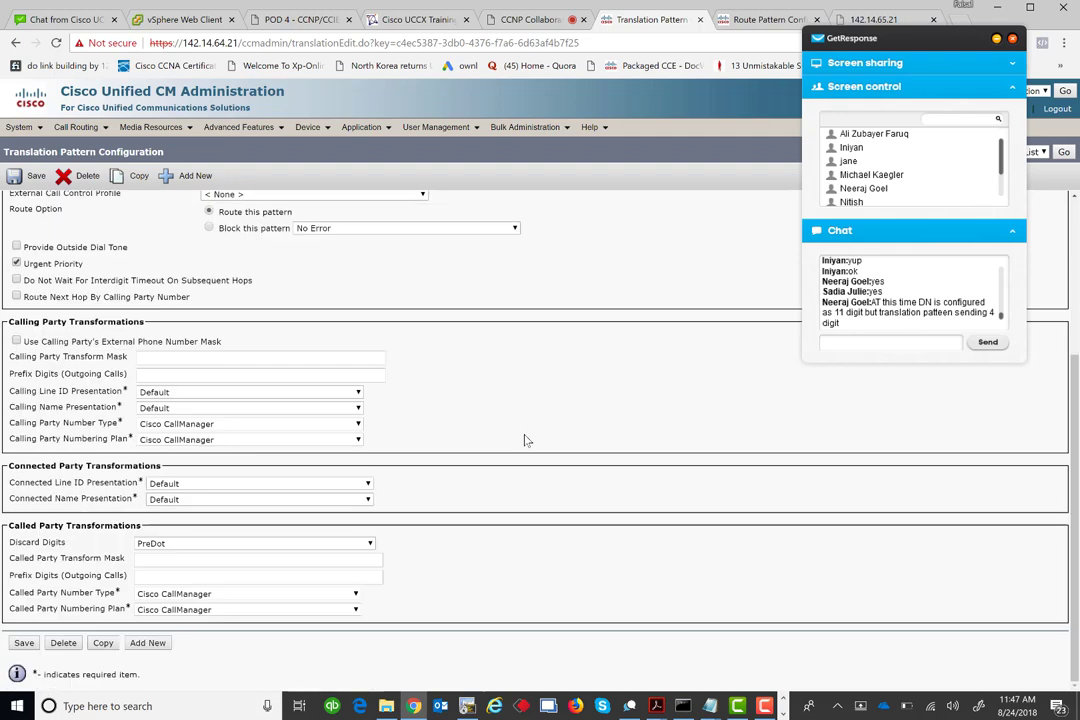
scroll(525, 440, "up", 3)
scroll(525, 440, "down", 3)
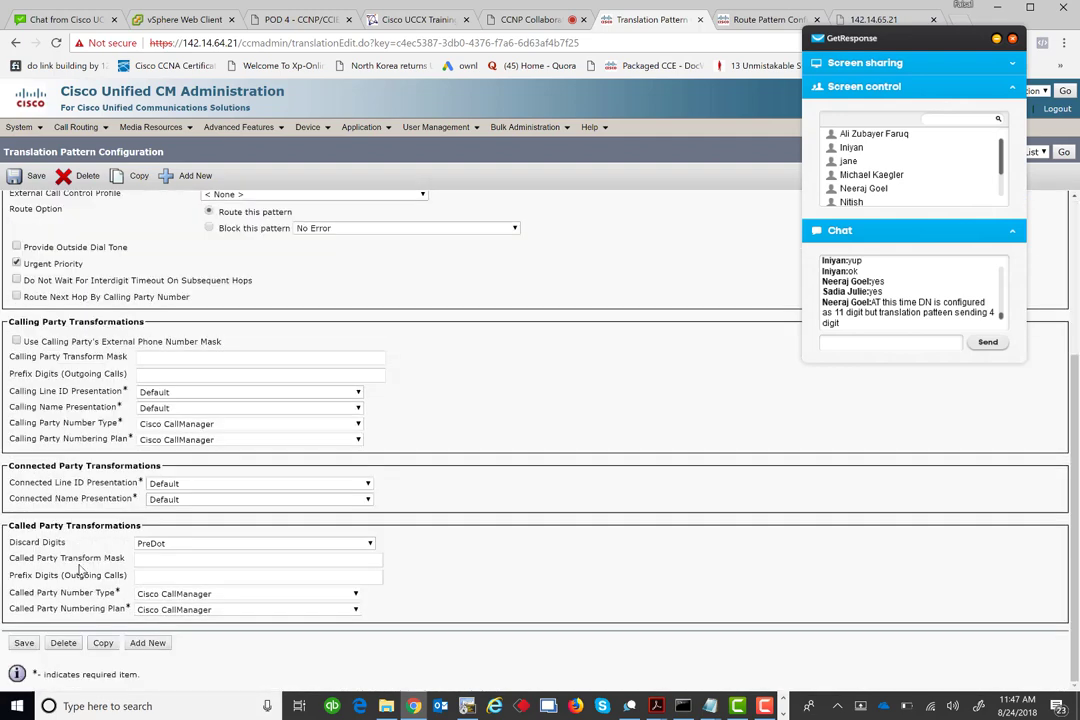
left_click_drag(10, 558, 95, 558)
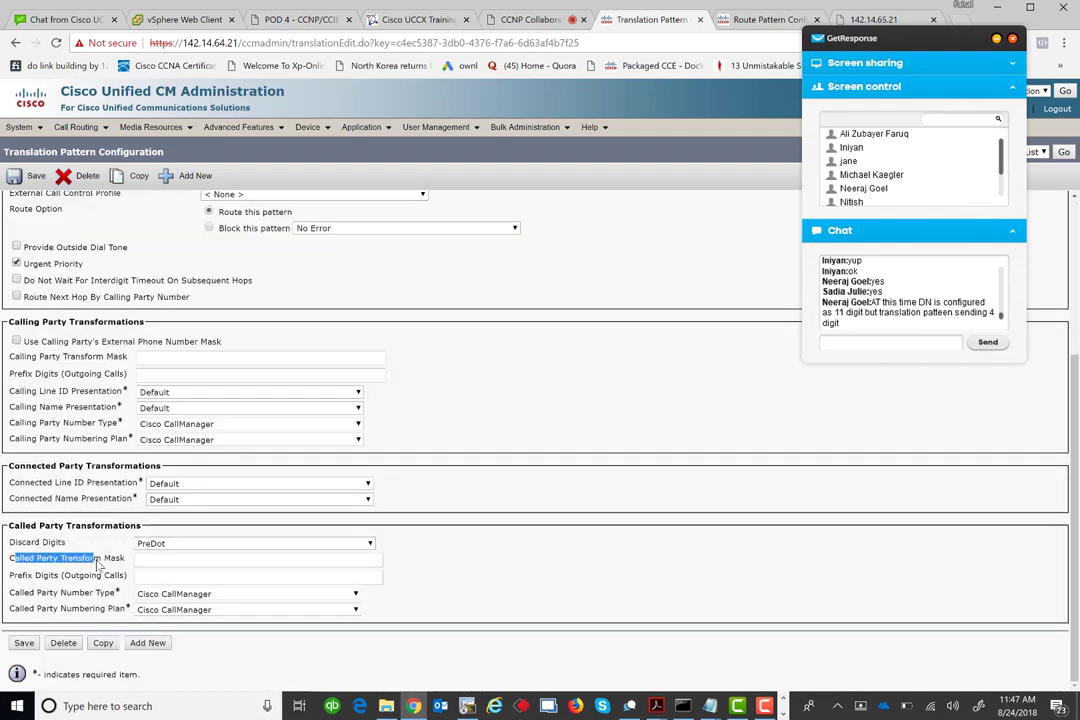
scroll(431, 552, "up", 3)
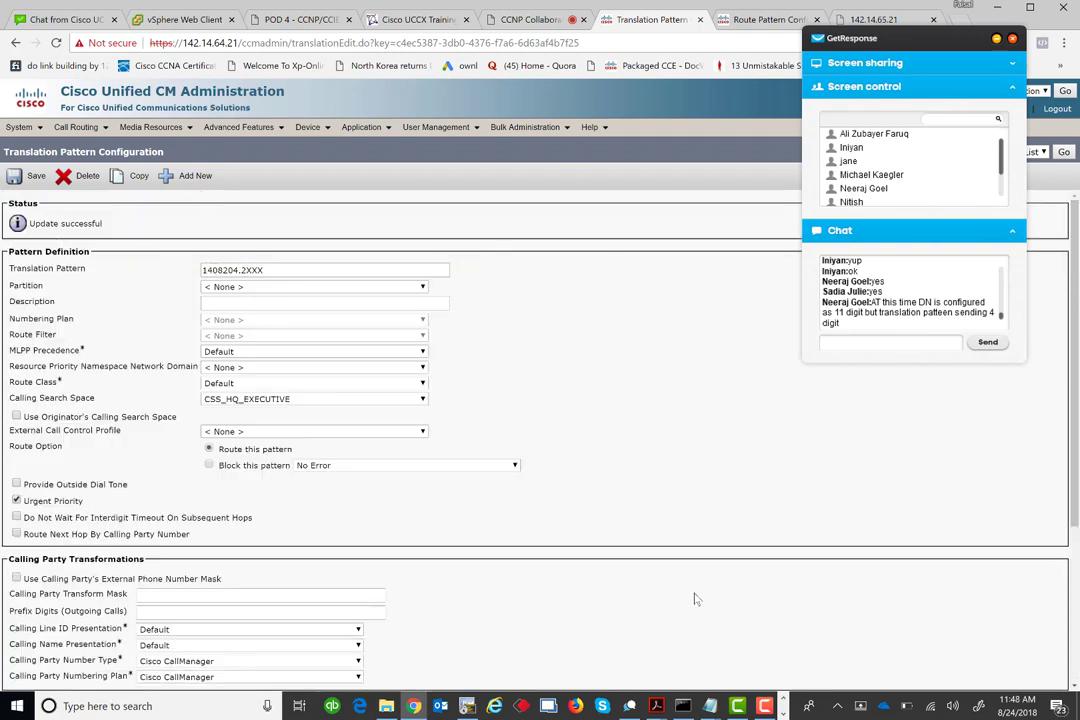
left_click(87, 176)
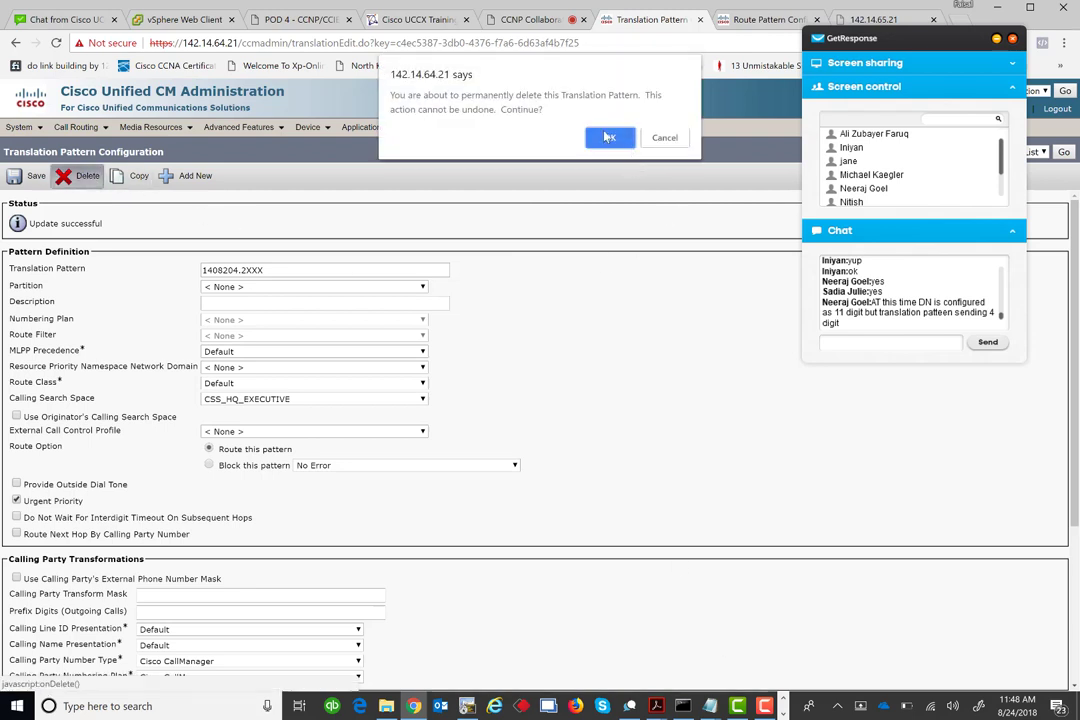
left_click(607, 135)
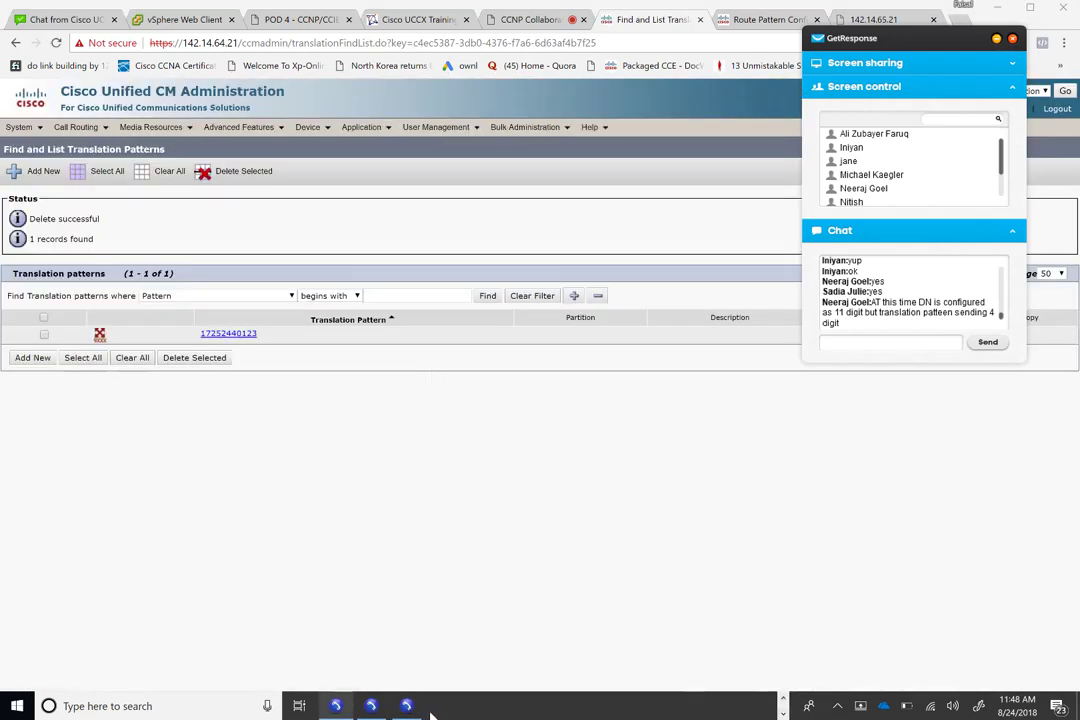
left_click(408, 706)
left_click(371, 706)
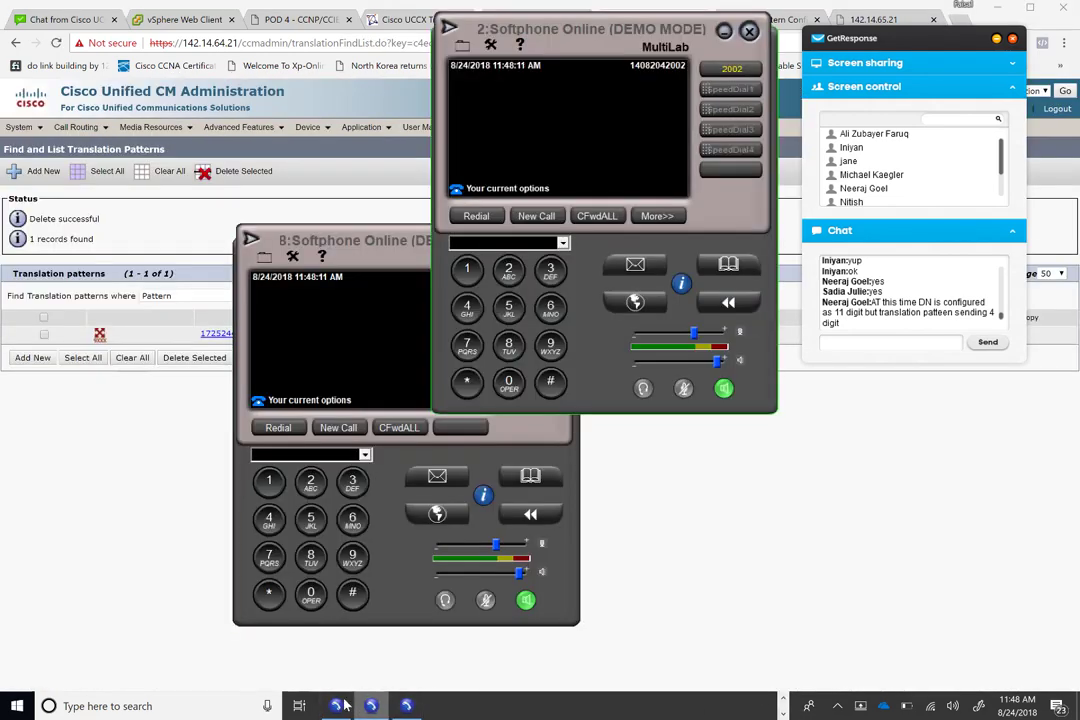
left_click(338, 706)
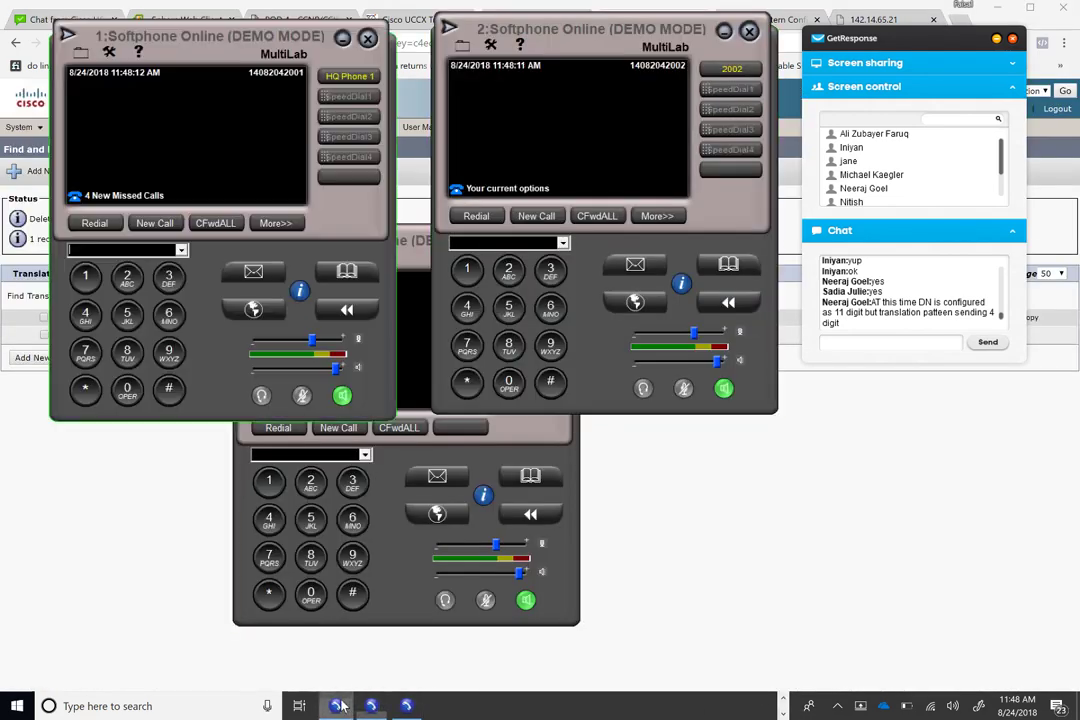
left_click(393, 492)
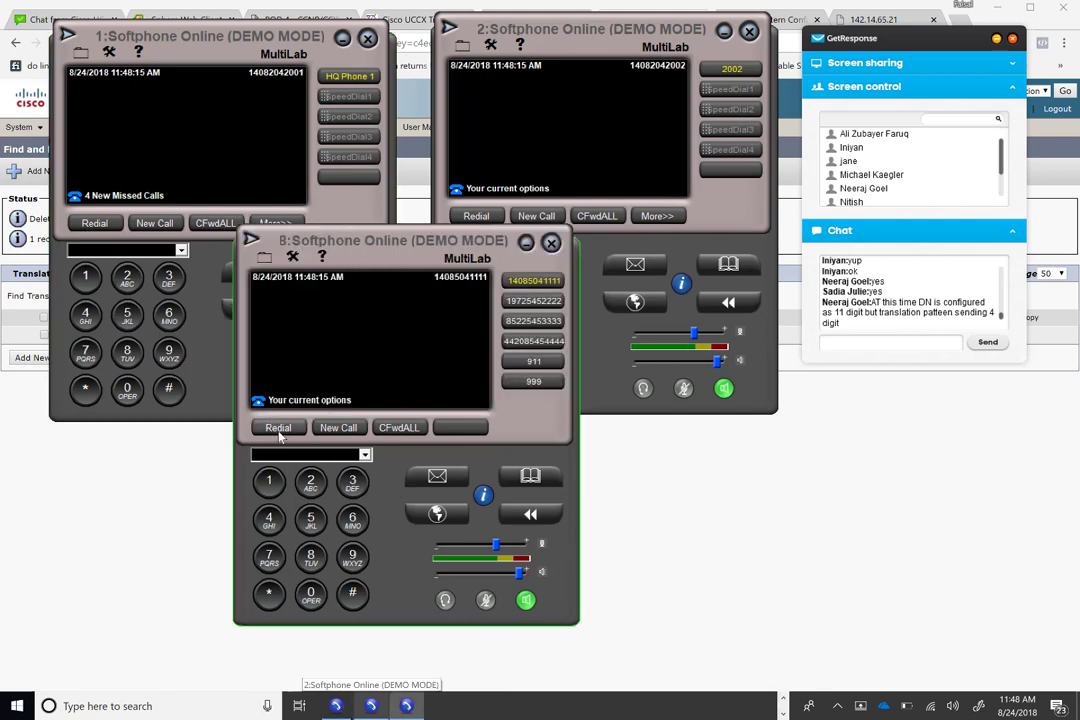
left_click(278, 427)
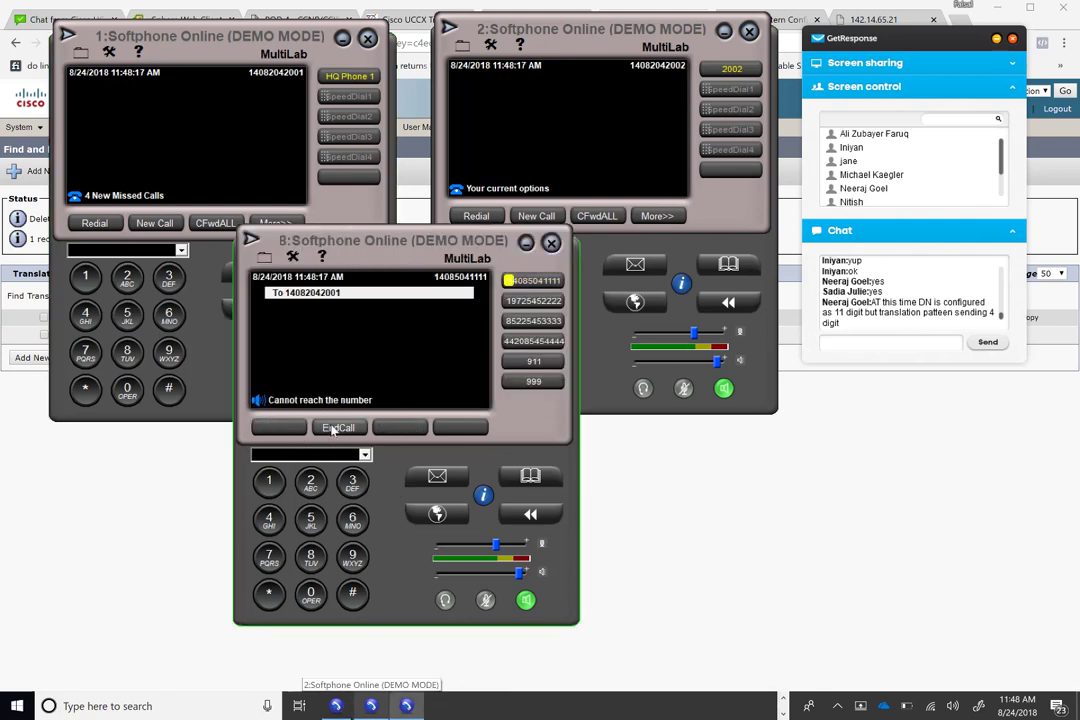
left_click(335, 428)
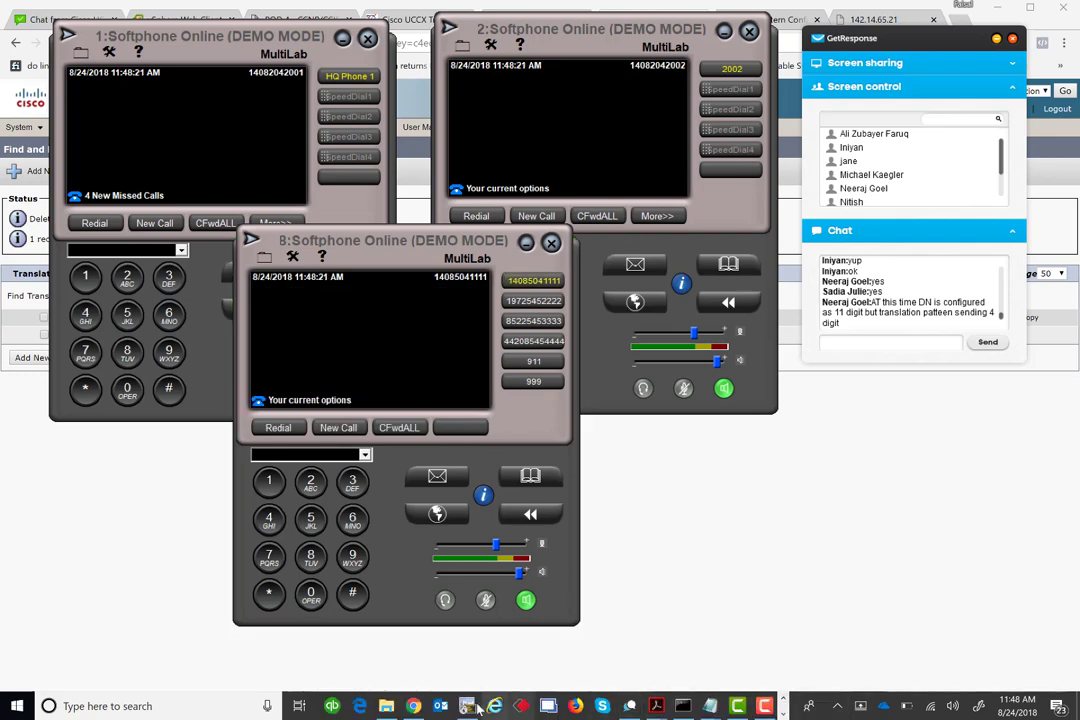
Reconnect to HQ-RTR, log in, and enter enable and config t global configuration mode
left_click(467, 704)
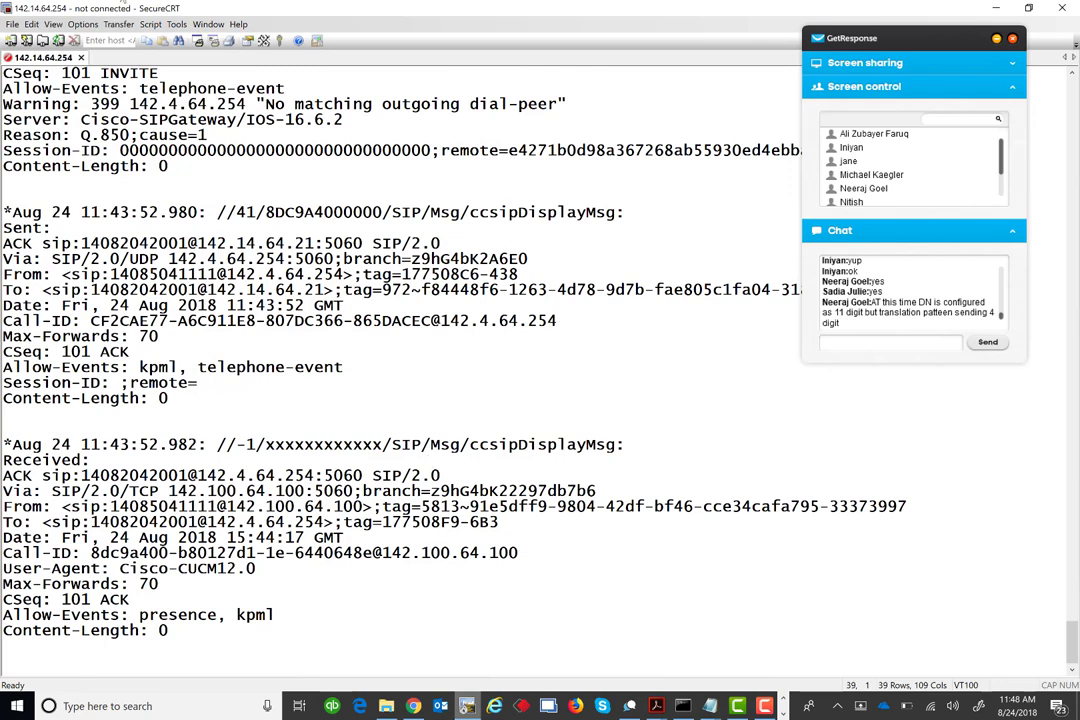
key("Return")
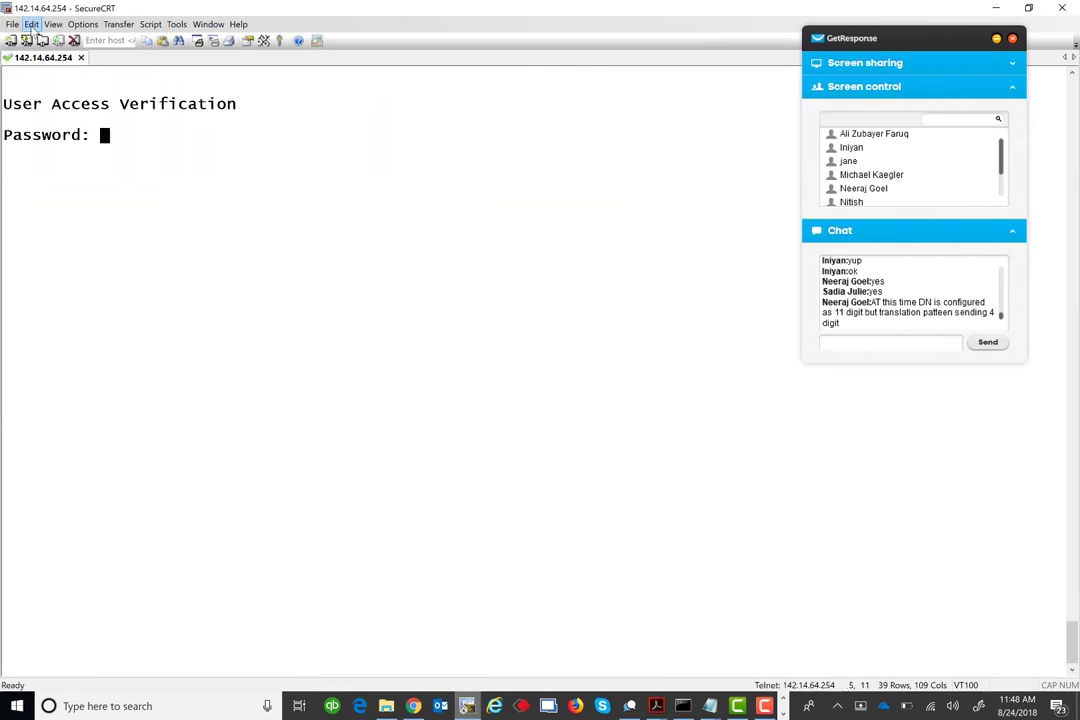
key("Return")
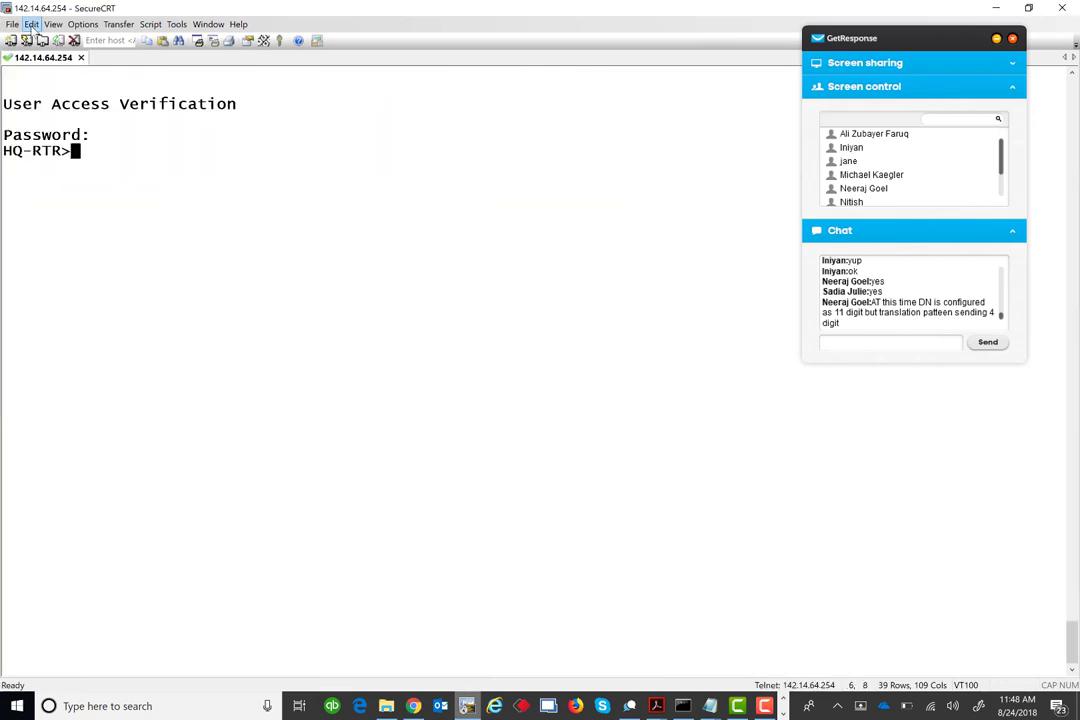
type("en")
key("Return")
key("Return")
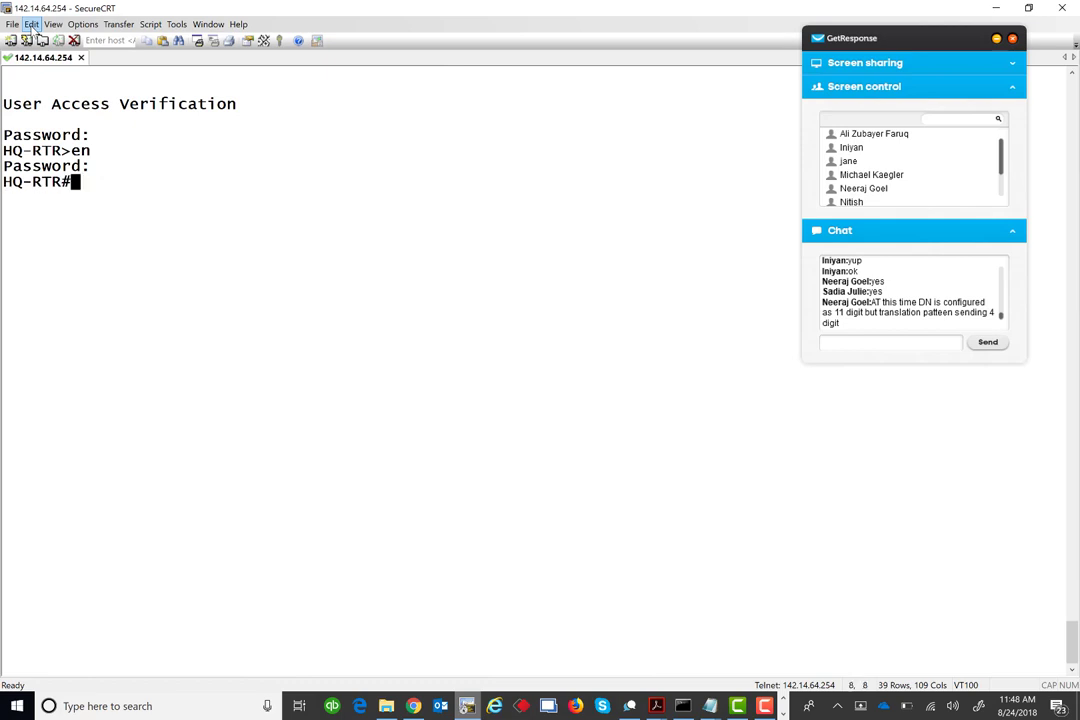
type("config t")
key("Return")
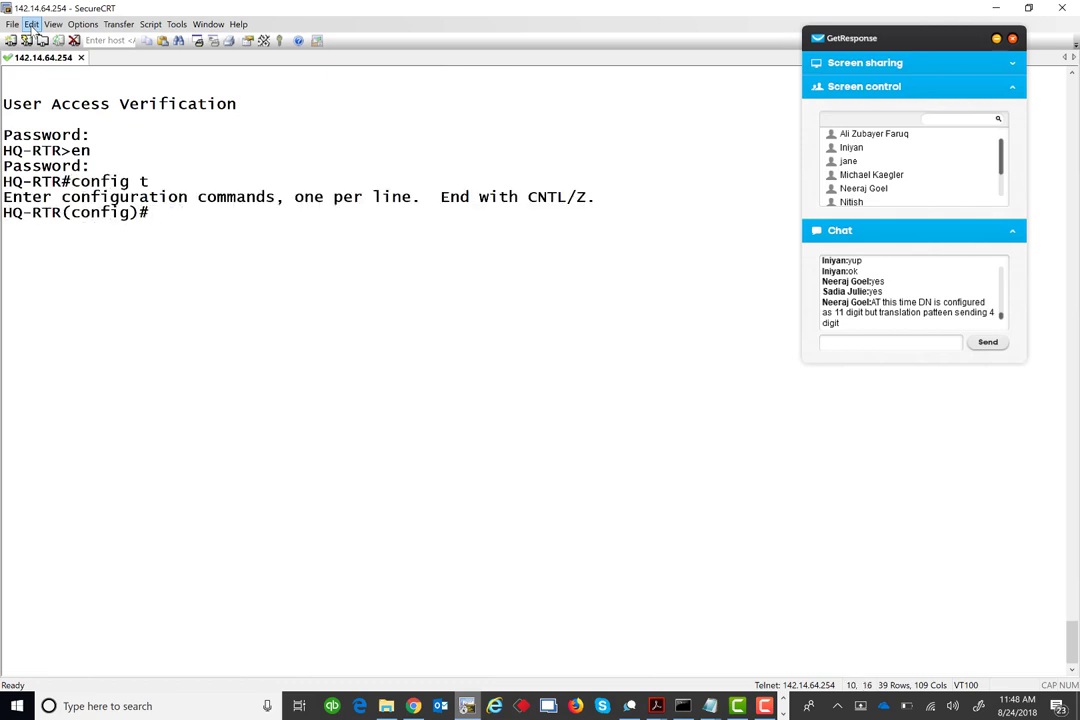
Create voice translation-rule 1 on HQ-RTR
type("voice trans")
key("Tab")
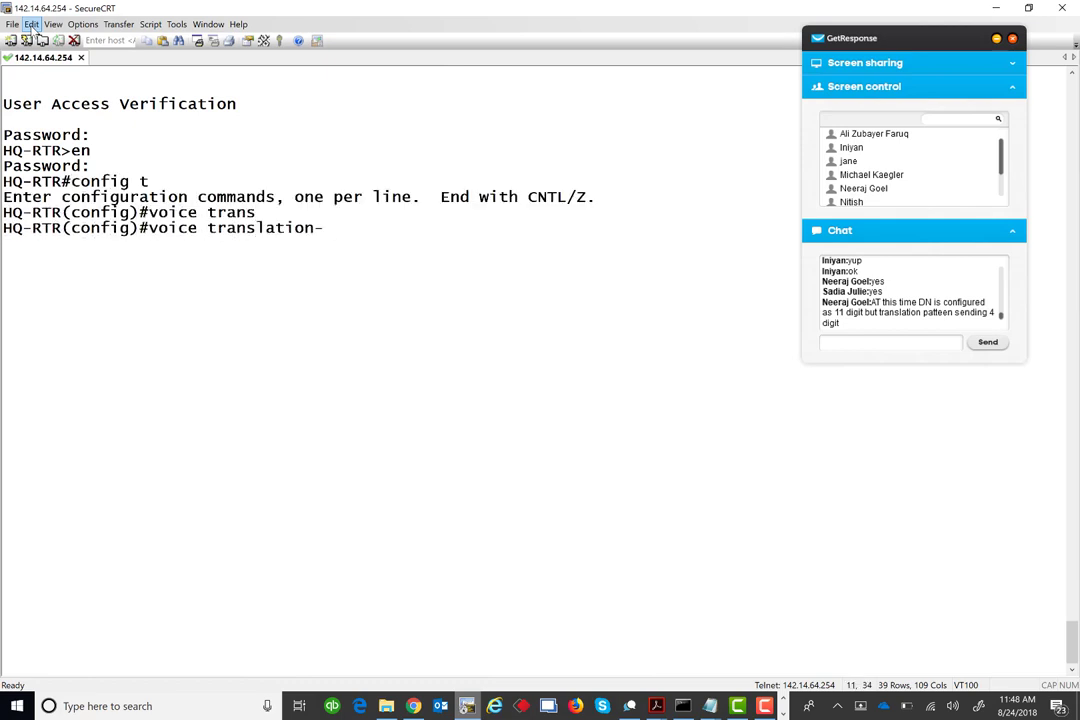
type("r")
key("Tab")
type("1")
key("Return")
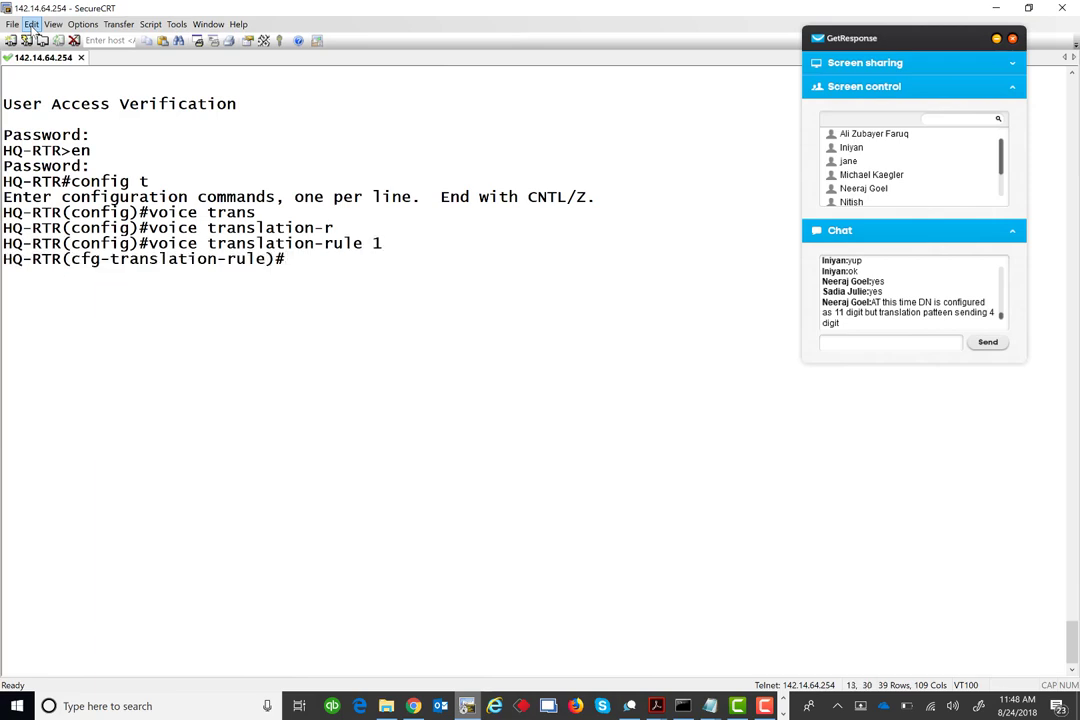
Add rule 1 /.*\(2...$\)/ /\1/ to keep the last four digits, then return to global configuration
type("rule 1 /.*")
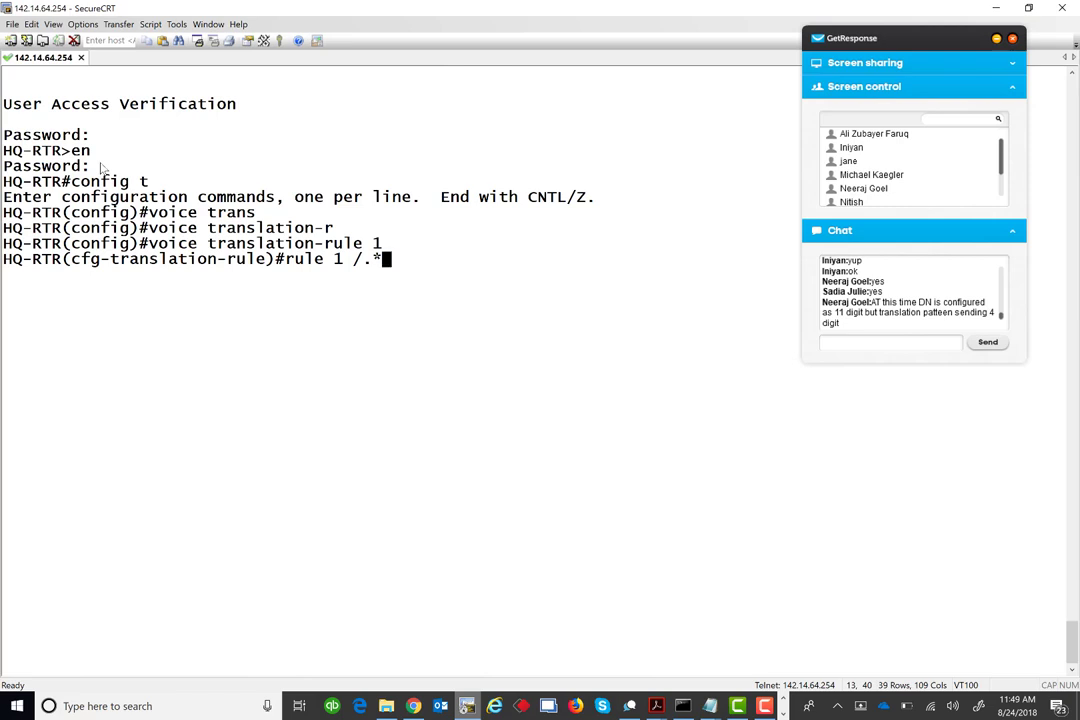
type("\\(^")
key("BackSpace")
type("2...$")
type("\\)/")
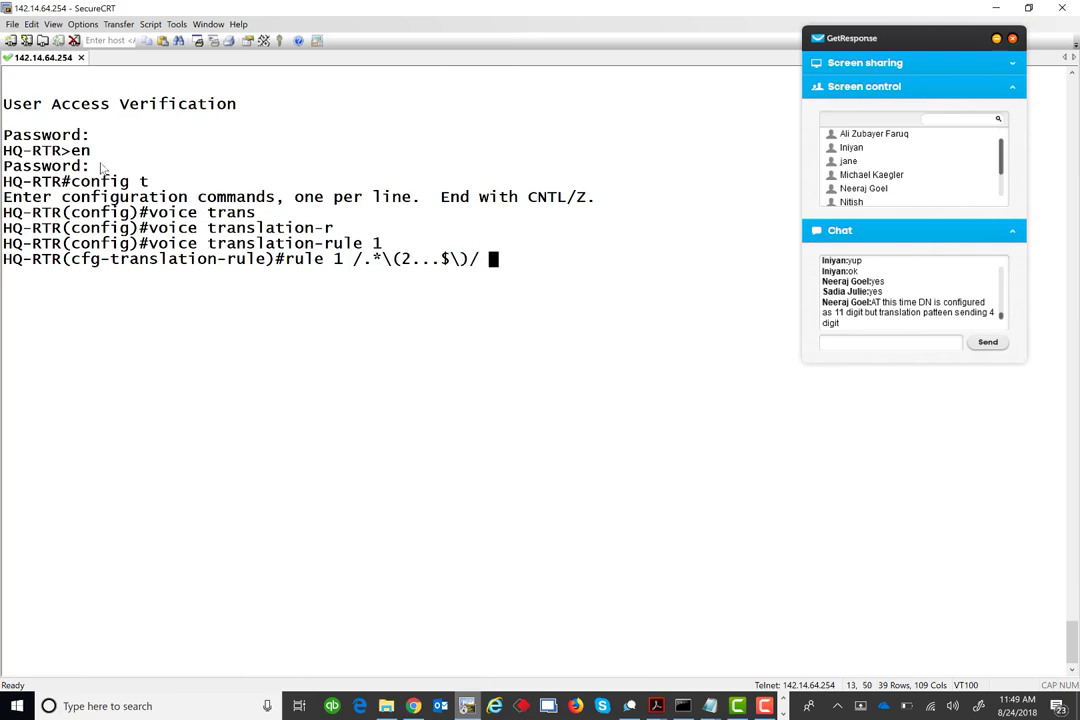
type(" /\\1/")
key("Return")
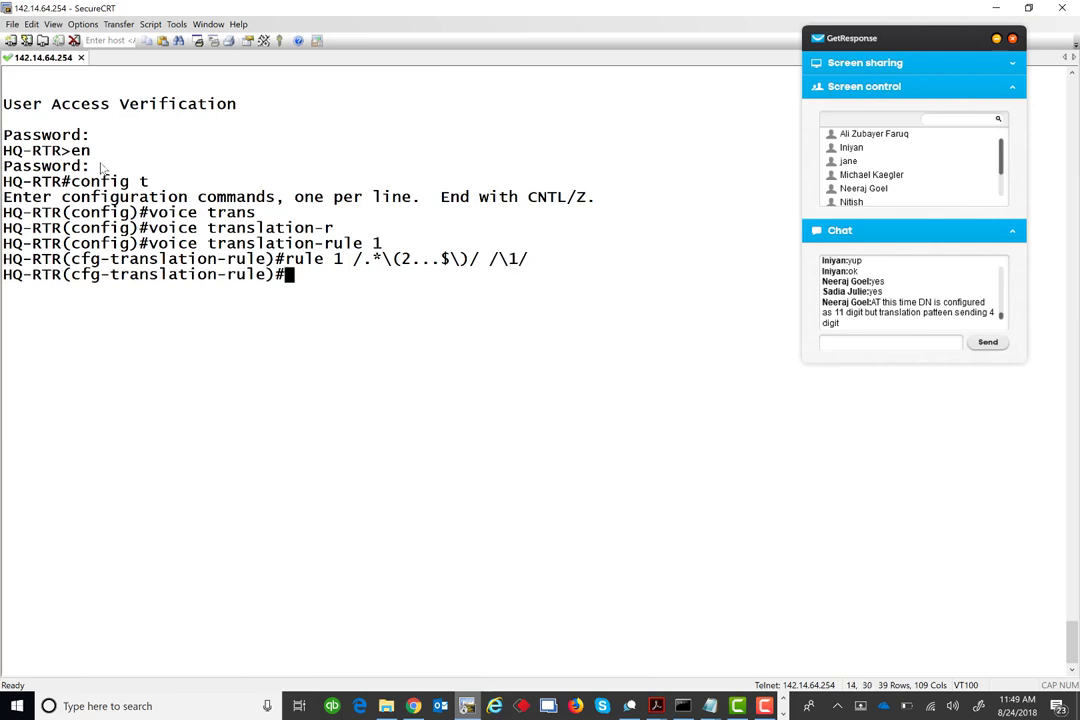
type("exit")
key("Return")
key("Return")
Create voice translation-profile DID that translates called numbers with rule 1
type("voice trans")
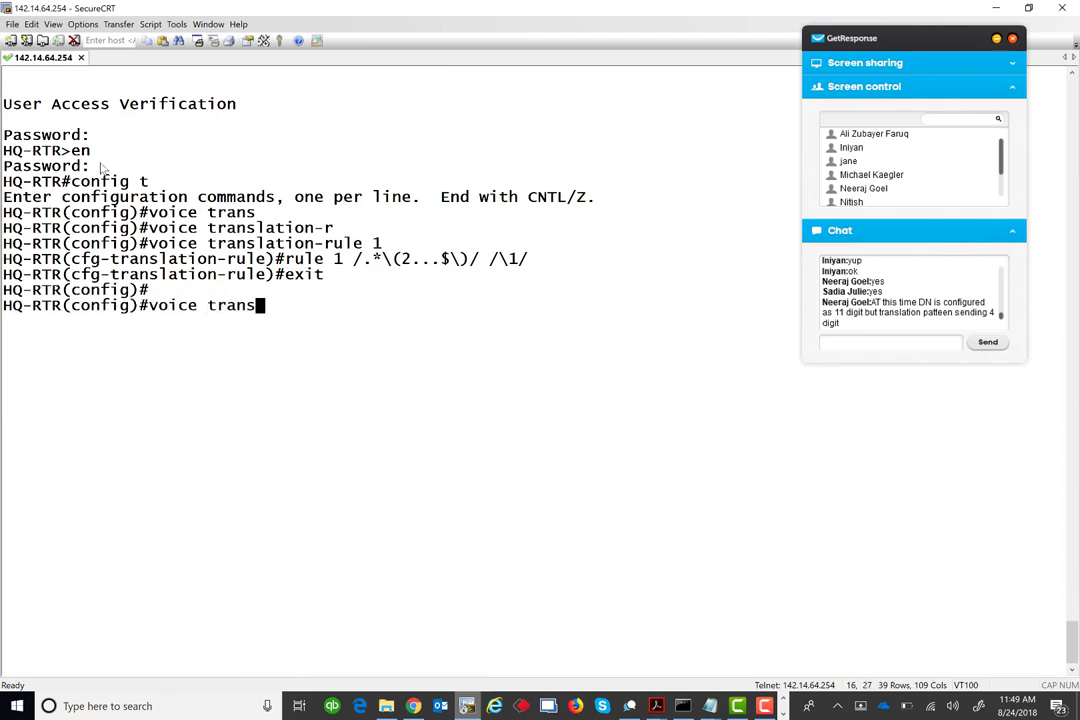
key("Tab")
type("pro")
key("Tab")
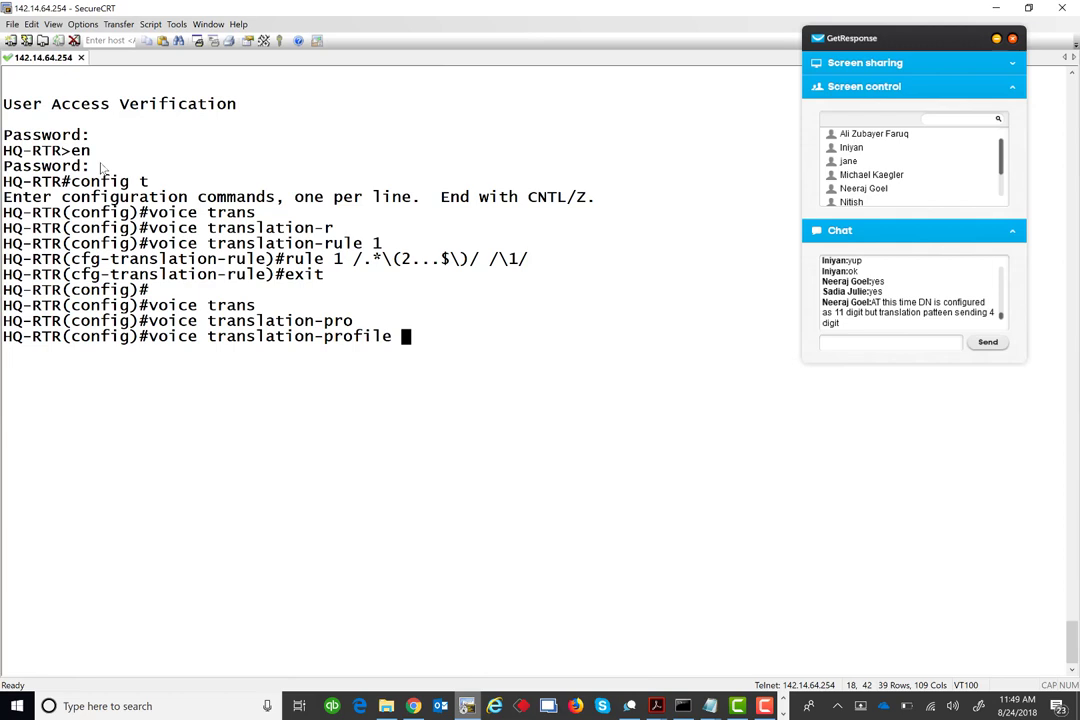
type("DID")
key("Return")
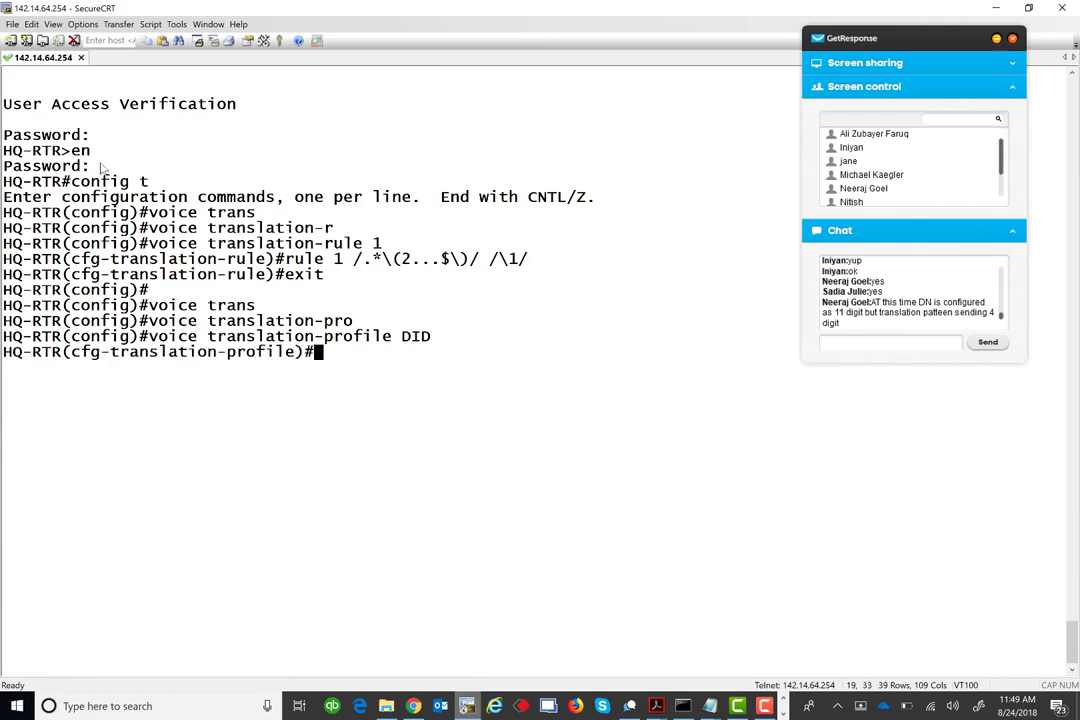
type("tran")
key("Tab")
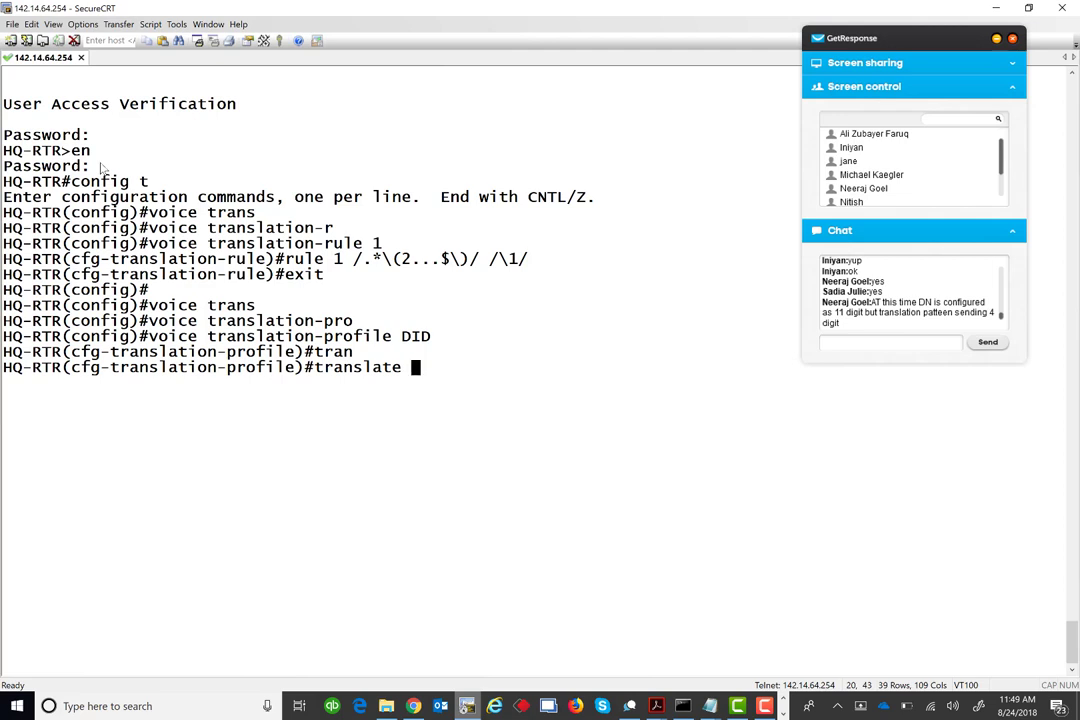
type("calle")
key("Tab")
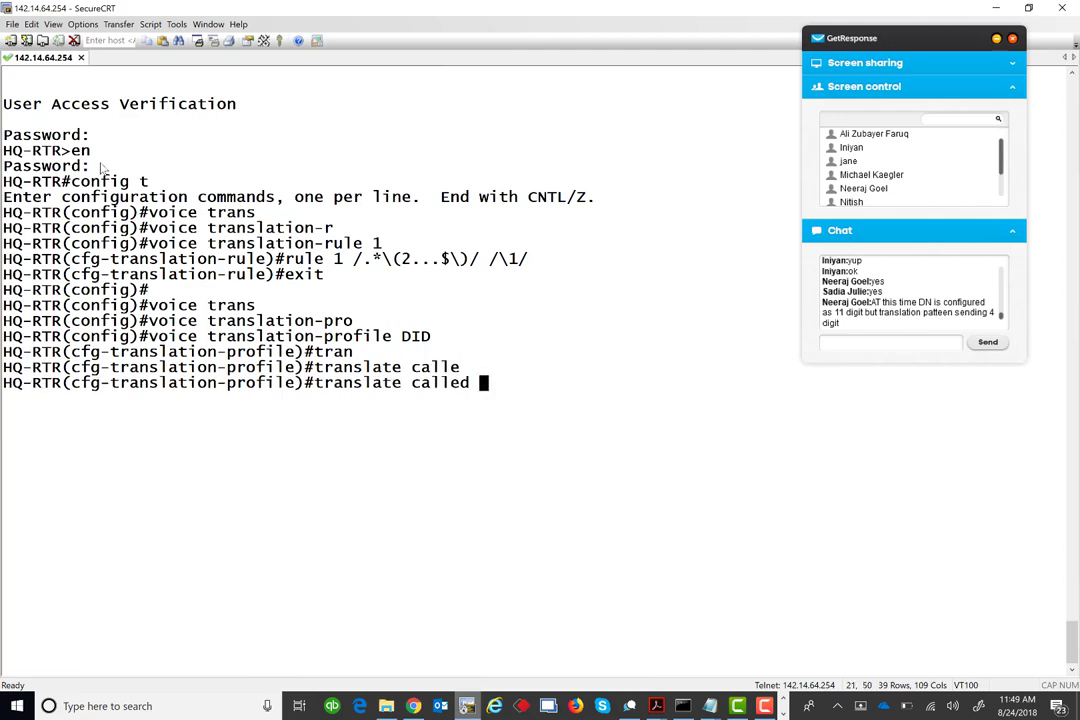
type("1")
key("Return")
type("exit")
key("Return")
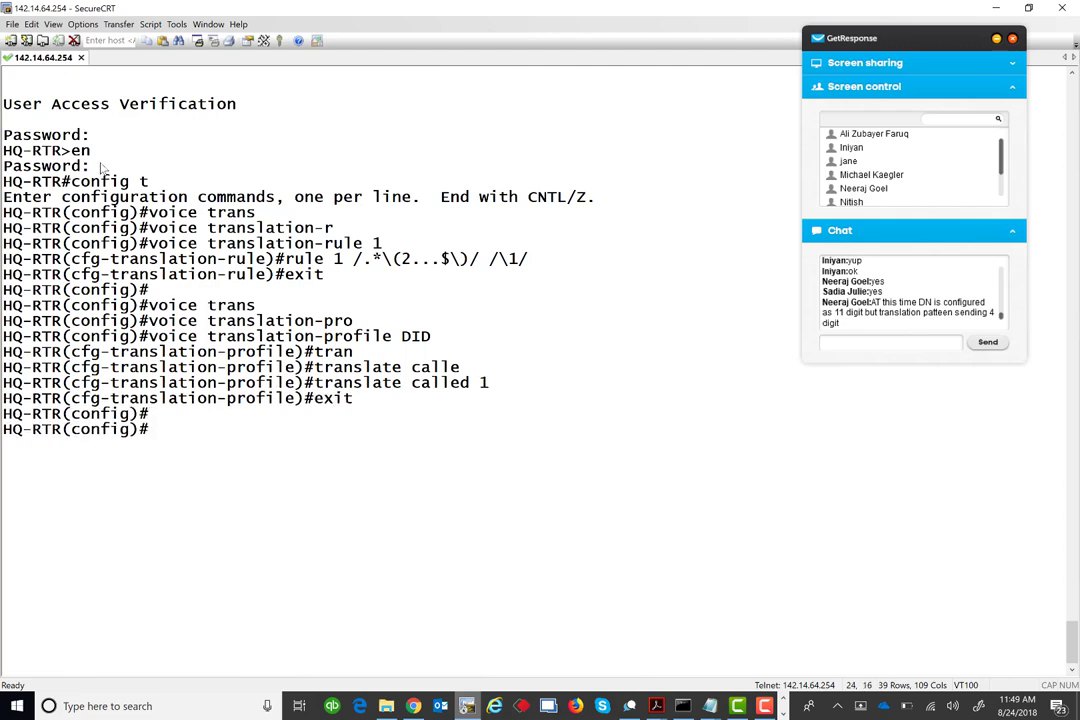
key("Return")
Apply translation-profile outgoing DID on dial-peer voice 1408
type("dial-per")
key("BackSpace")
type("e")
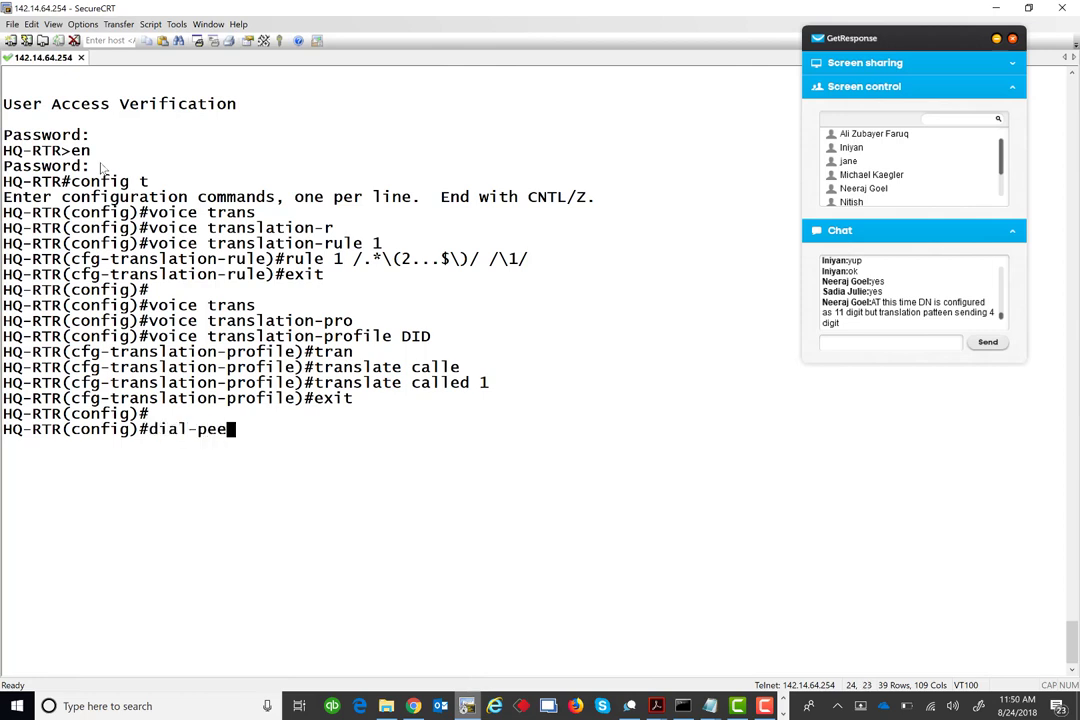
type("r voice 1408")
key("Return")
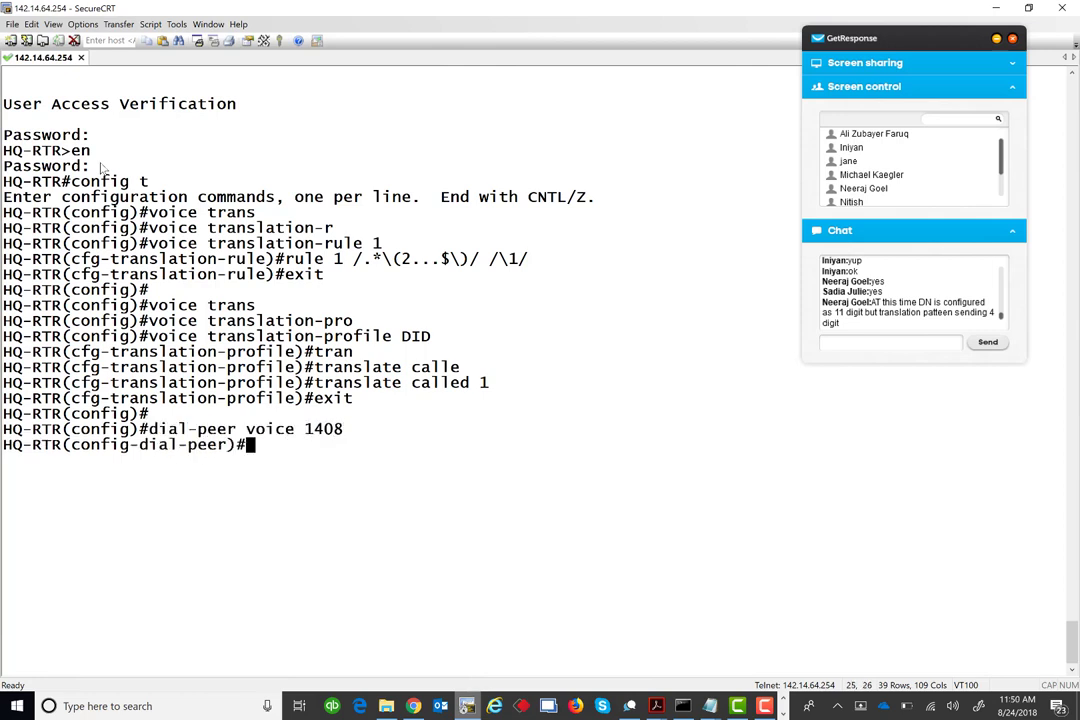
type("trans")
key("Tab")
type("latio")
key("Tab")
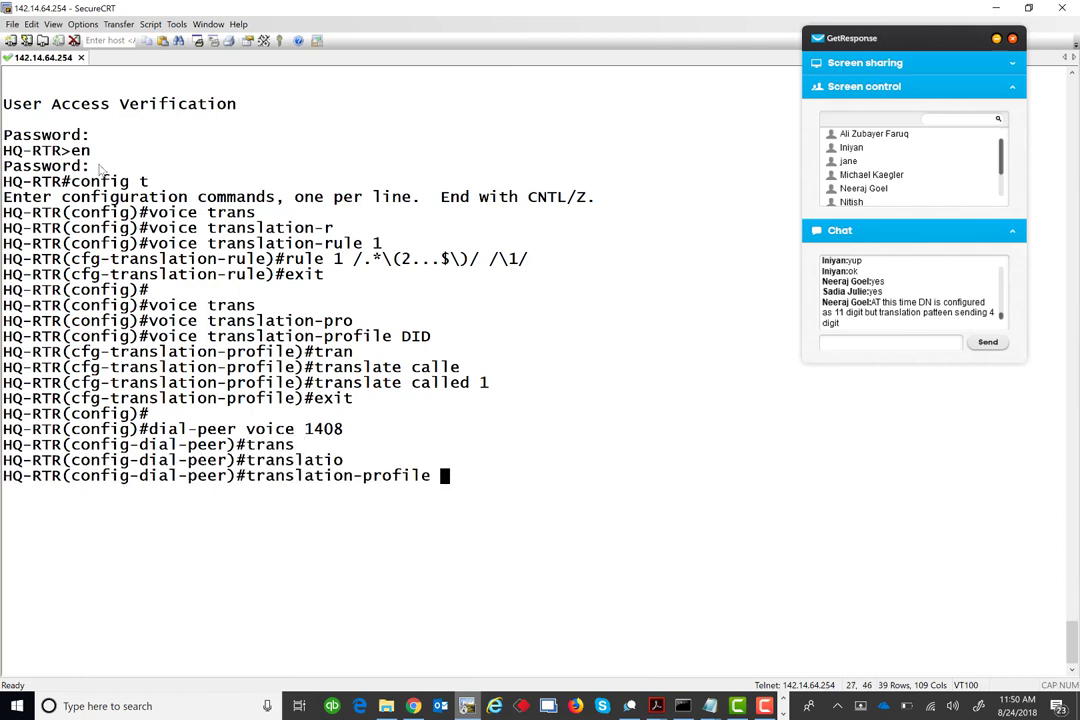
type("out")
key("Tab")
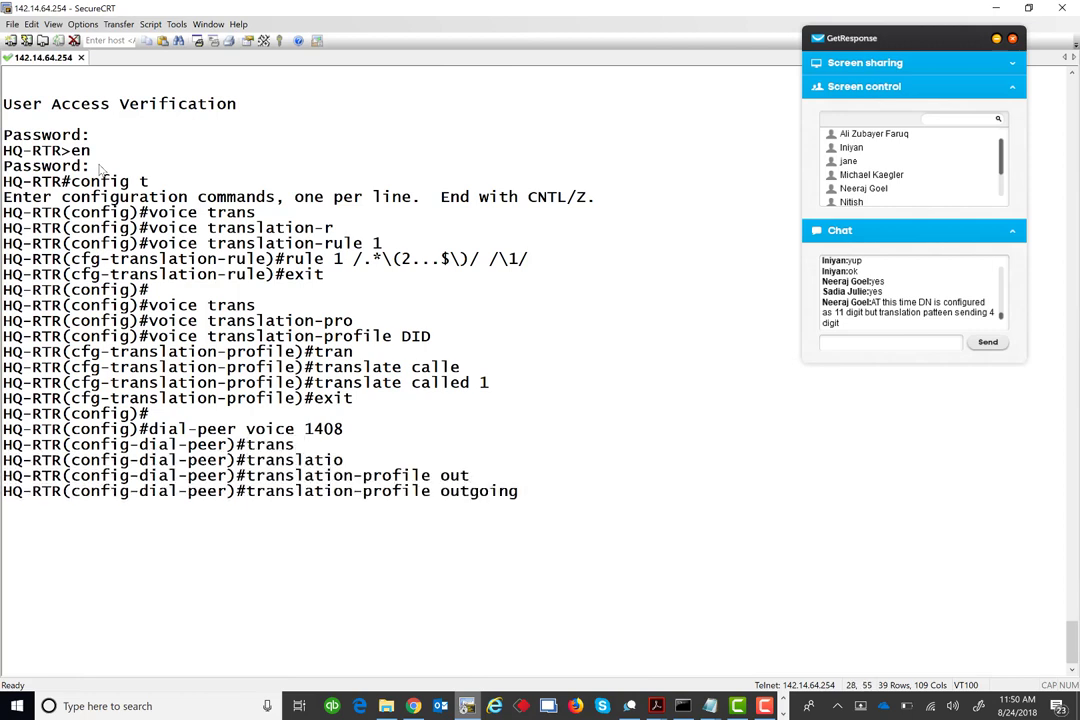
type("DID")
key("Return")
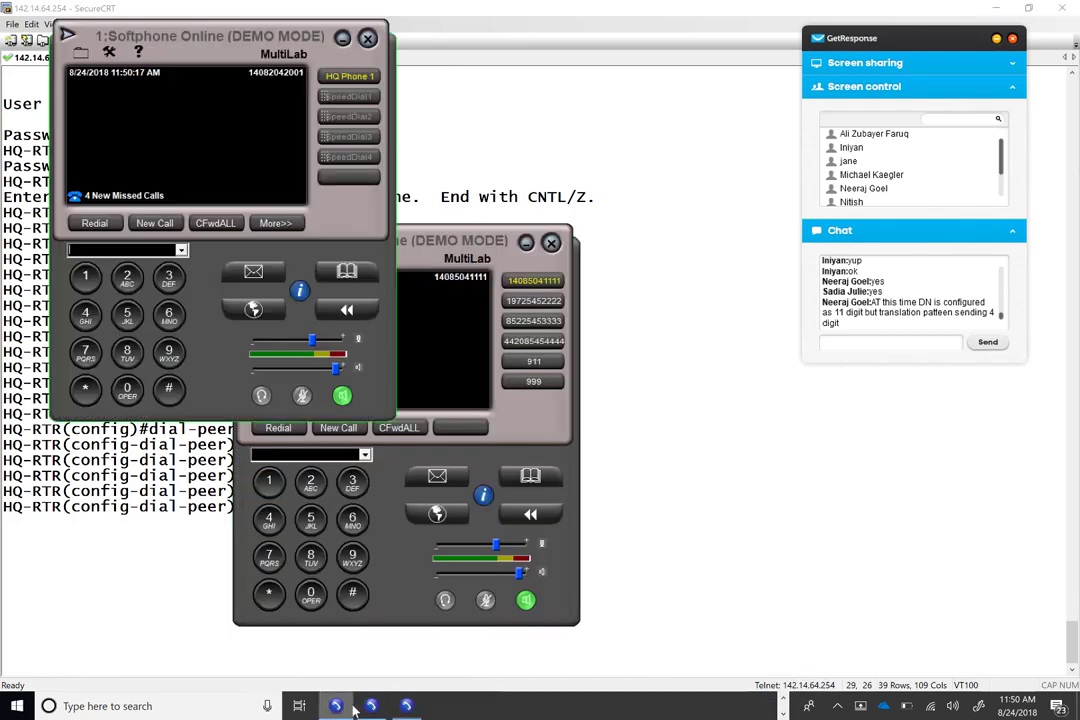
Try redialing HQ Phone 1, then search for and launch softphone Phone Instance 1
left_click(278, 427)
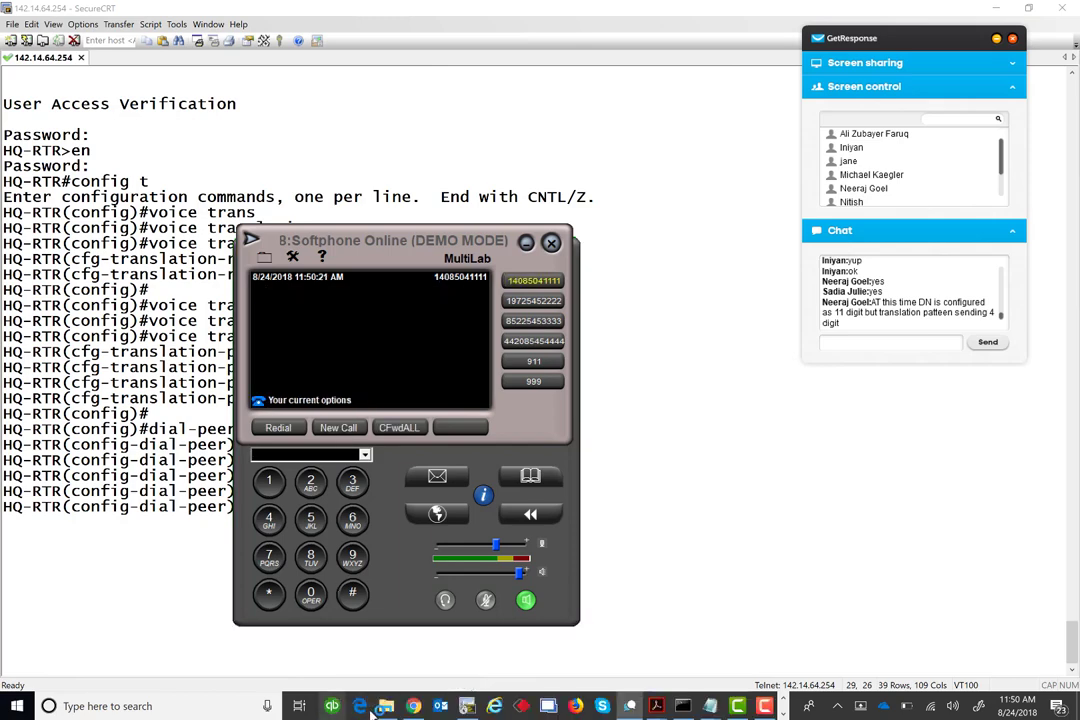
left_click(110, 693)
type("phone")
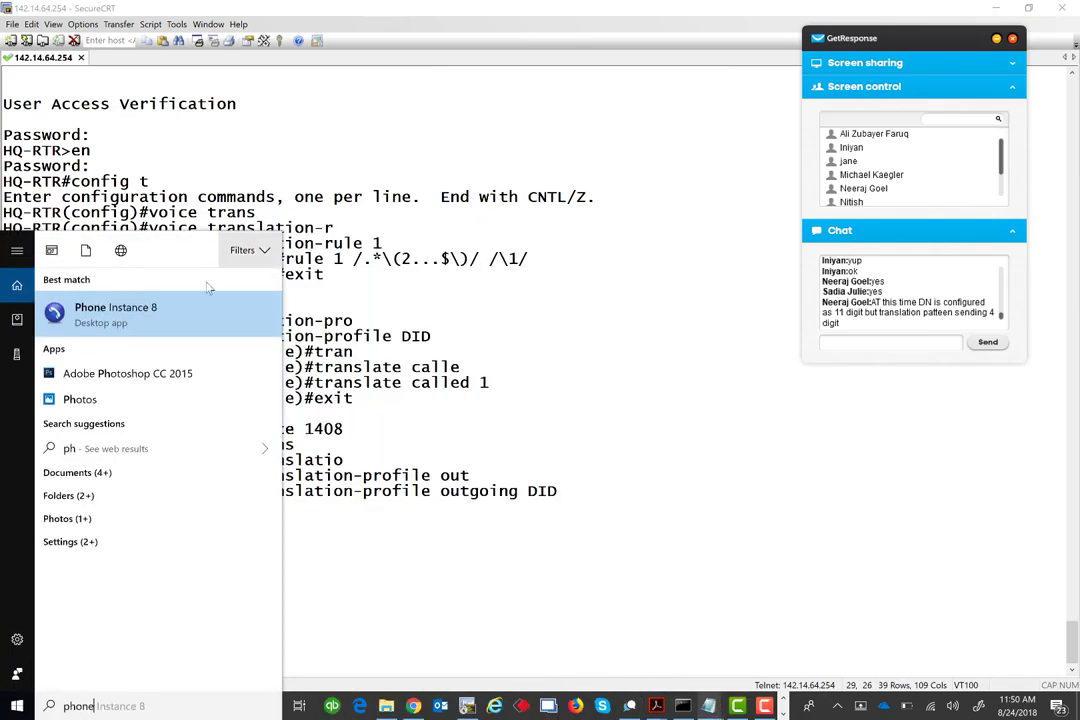
left_click(185, 318)
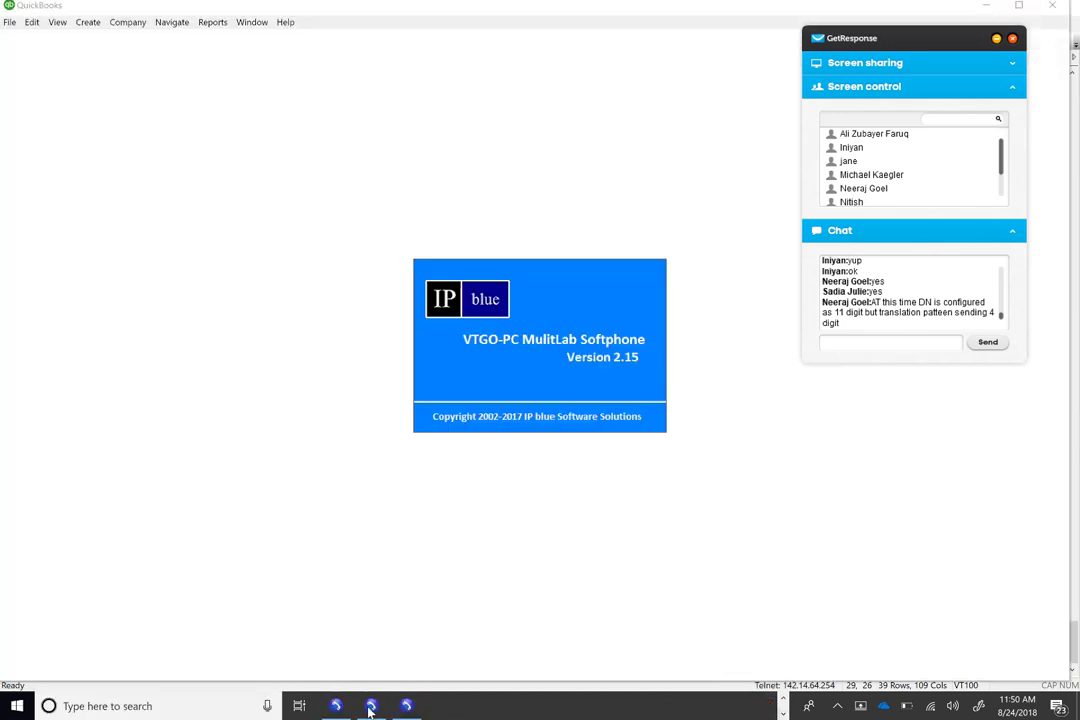
Dismiss the Unregistered Version prompt and call HQ Phone 1 from softphone 8's first speed dial
mouse_move(341, 706)
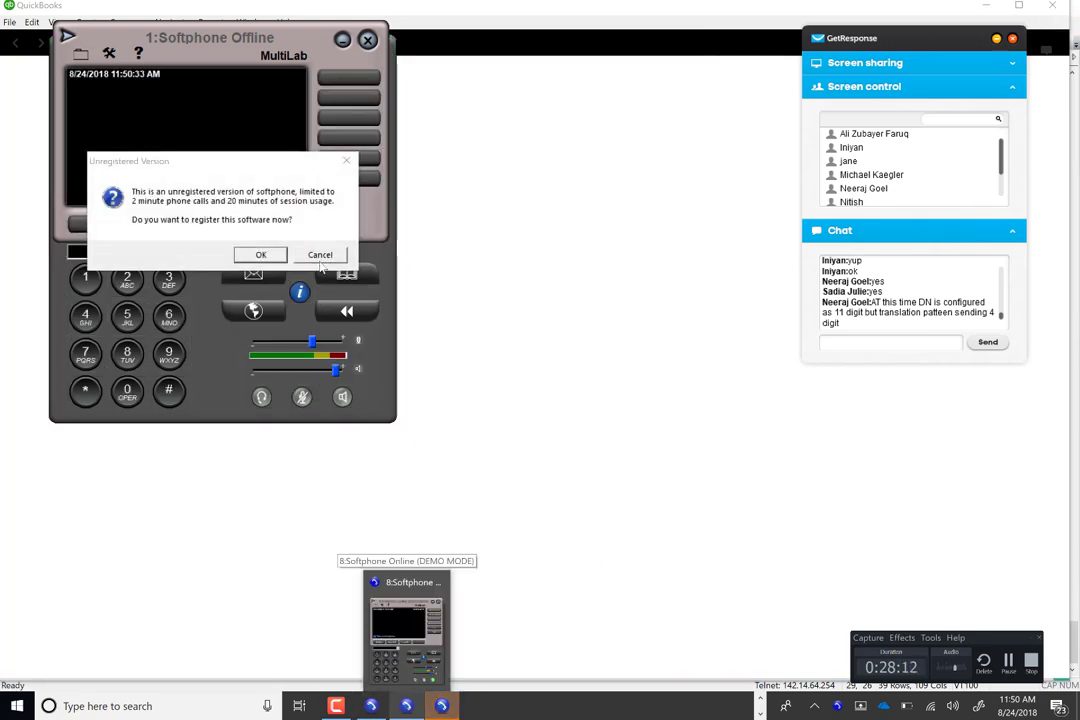
left_click(983, 8)
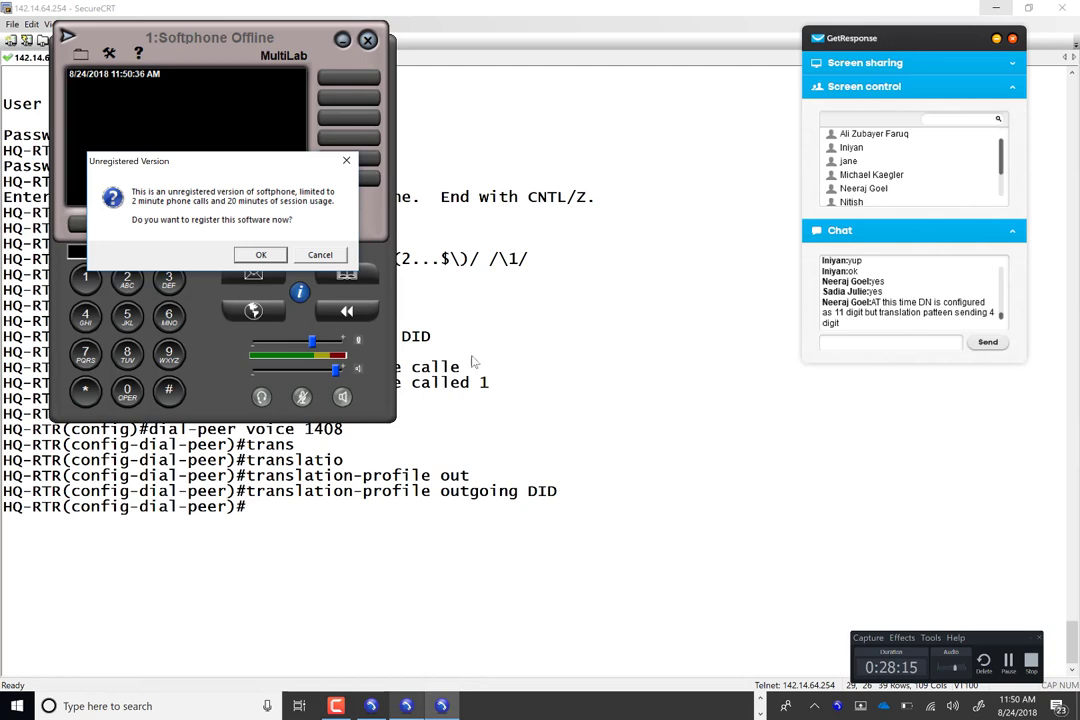
left_click(318, 257)
left_click(378, 706)
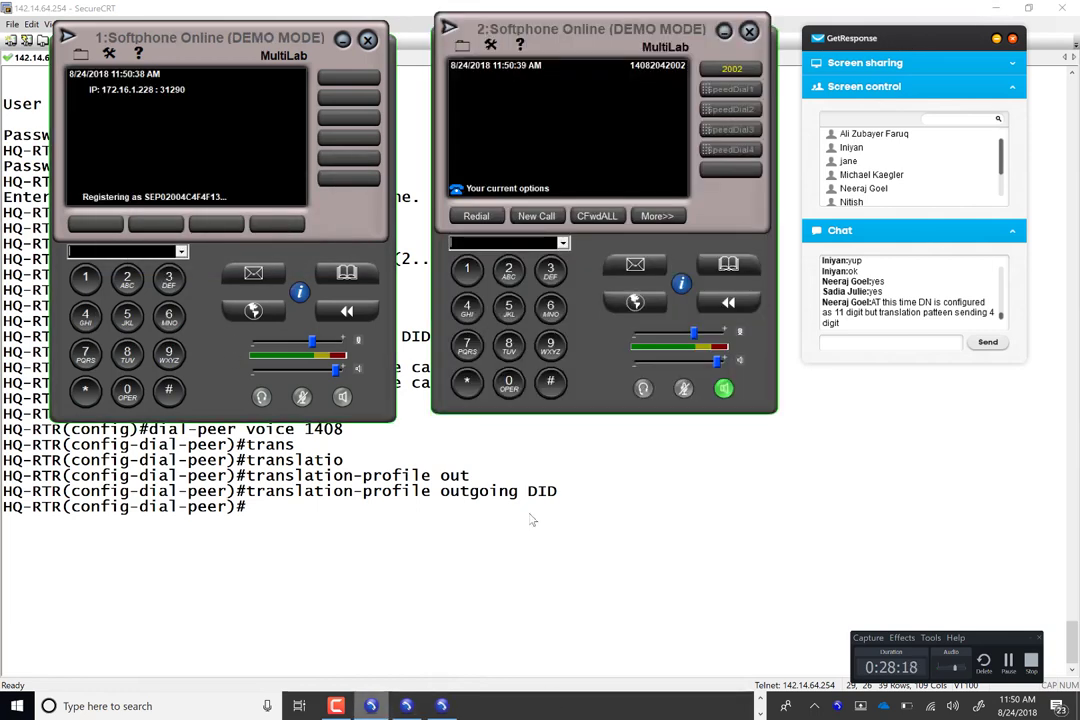
left_click(444, 708)
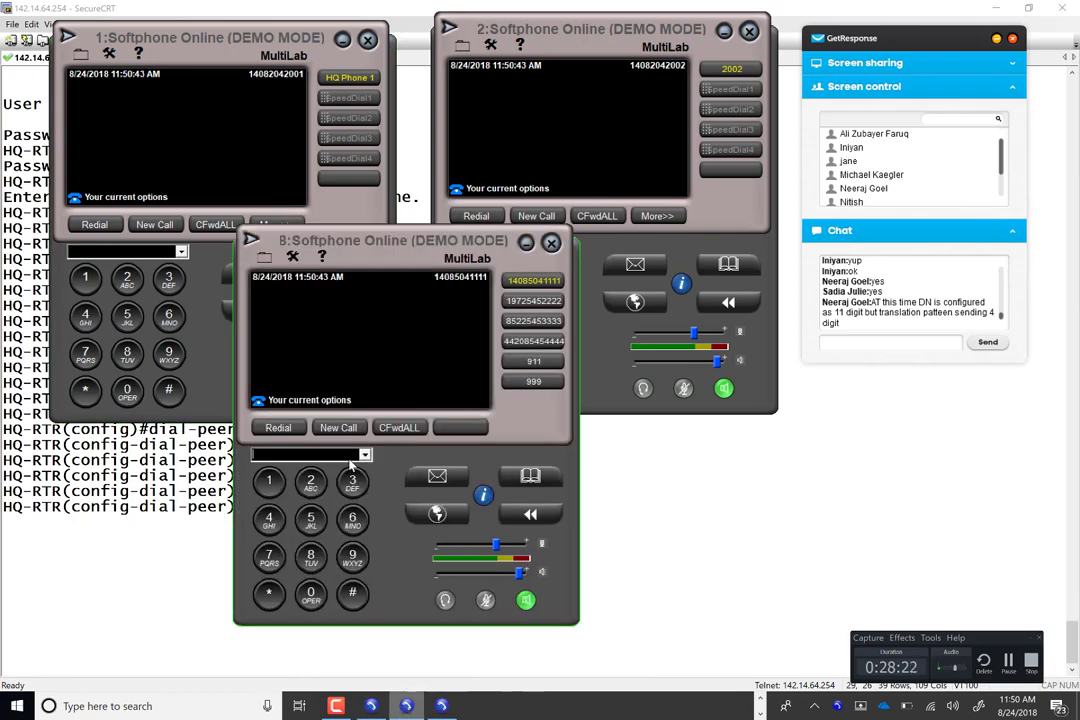
left_click(281, 429)
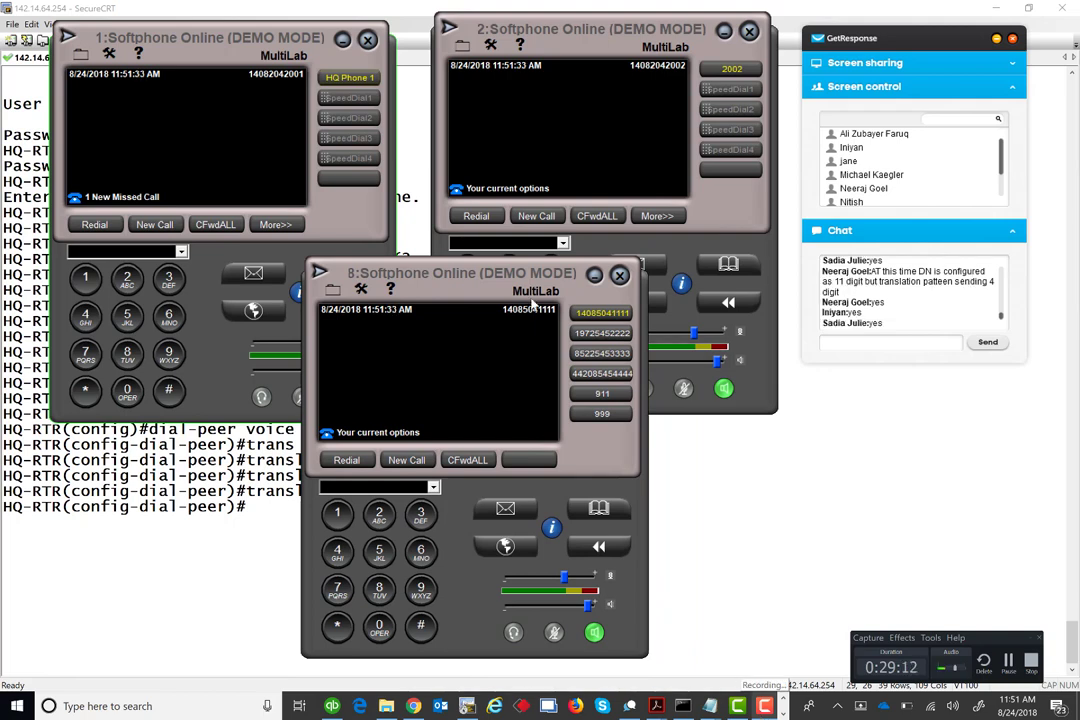
left_click(820, 507)
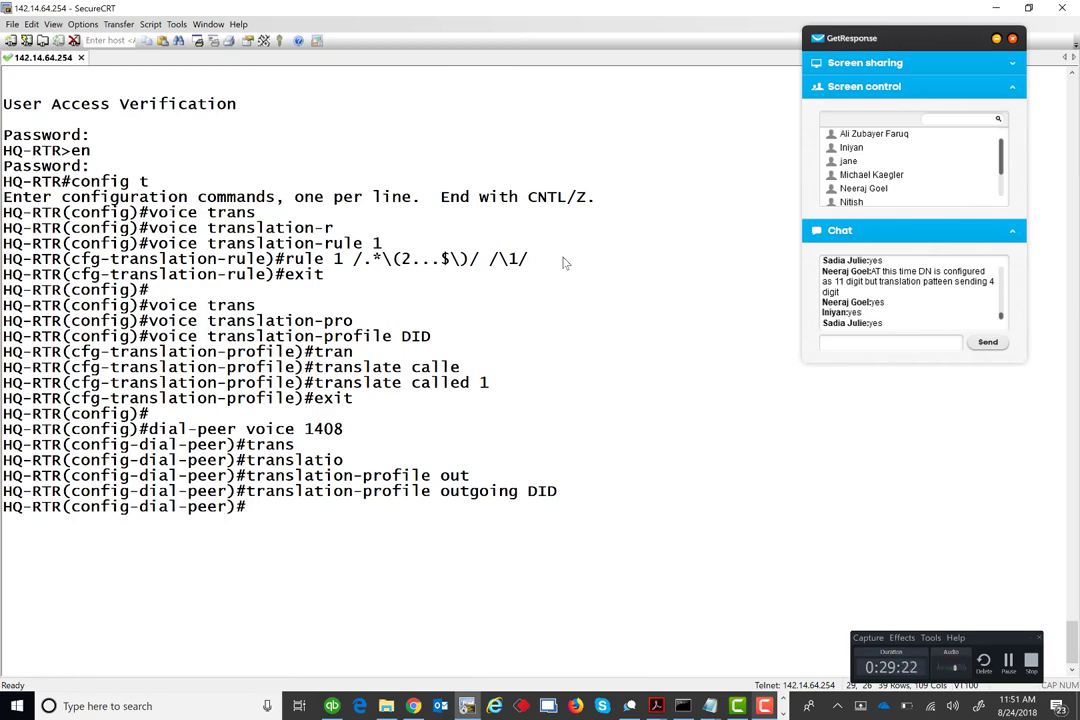
Bring HQ-RTR's session back to a fresh dial-peer 1408 configuration prompt
scroll(477, 400, "up", 3)
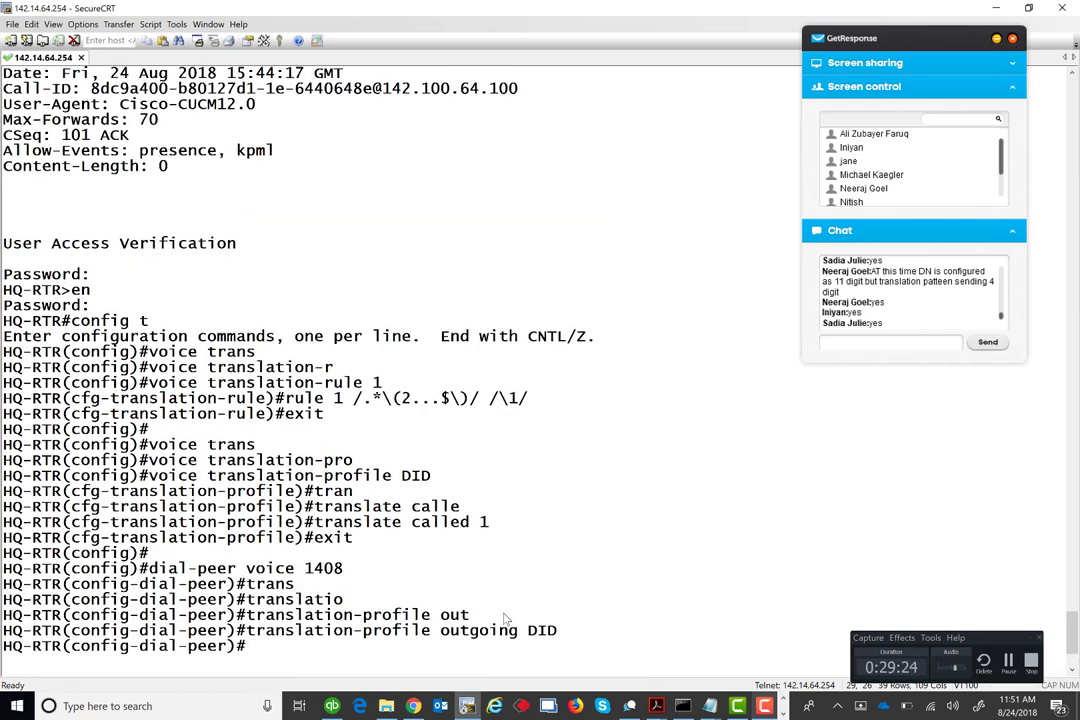
key("Return")
key("Return")
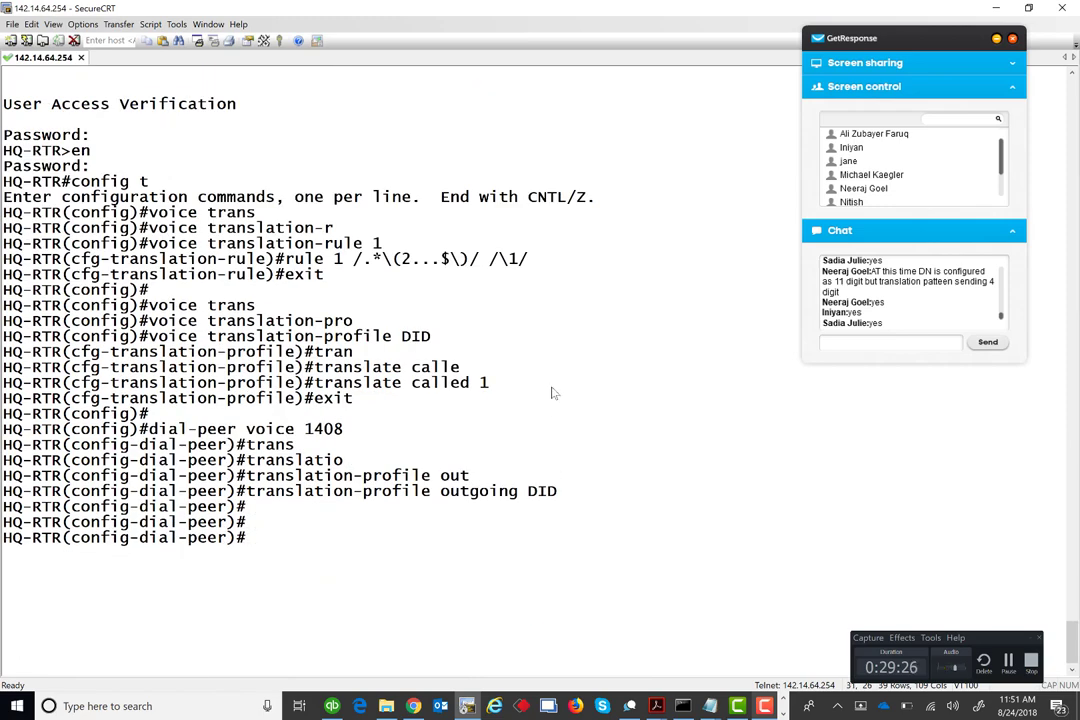
scroll(555, 393, "up", 3)
scroll(588, 378, "down", 3)
key("Return")
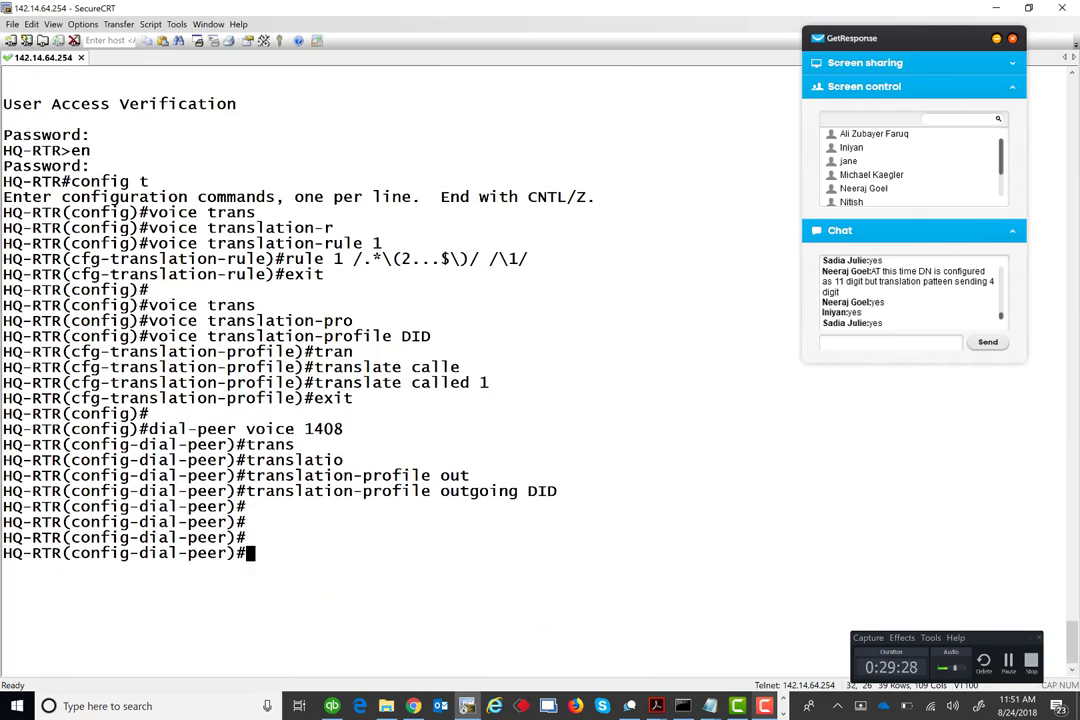
Go to Call Routing > Route/Hunt > Route Pattern, showing the 3XXX pattern via RL_CUBE
left_click(414, 706)
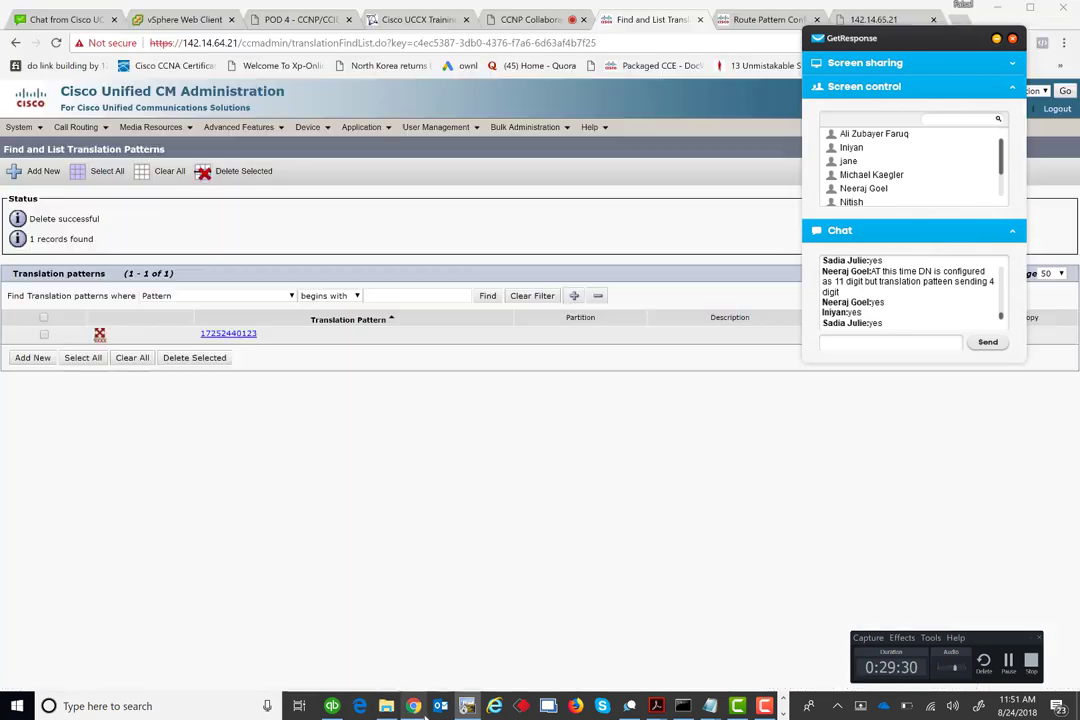
left_click(398, 20)
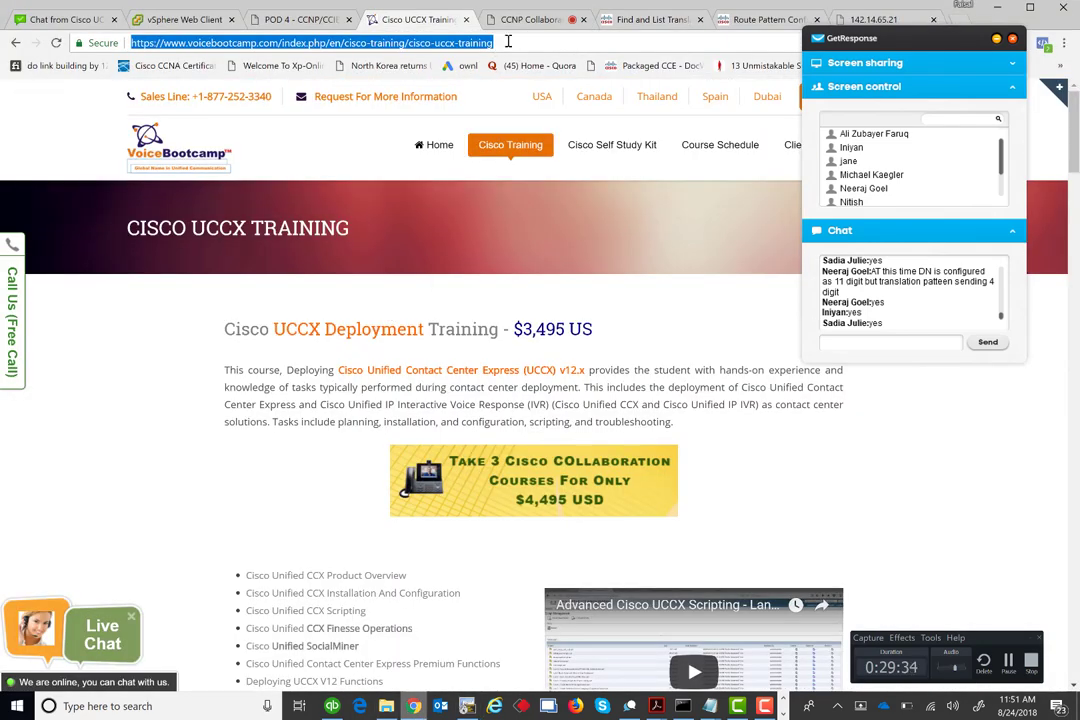
left_click(536, 16)
left_click(645, 20)
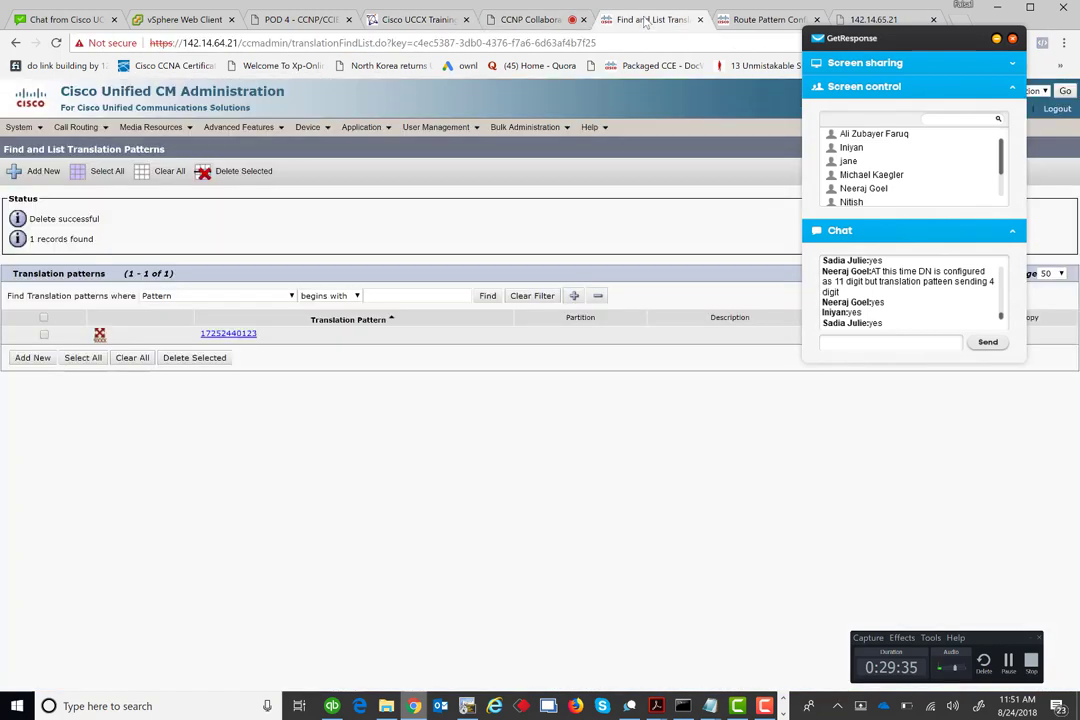
mouse_move(76, 127)
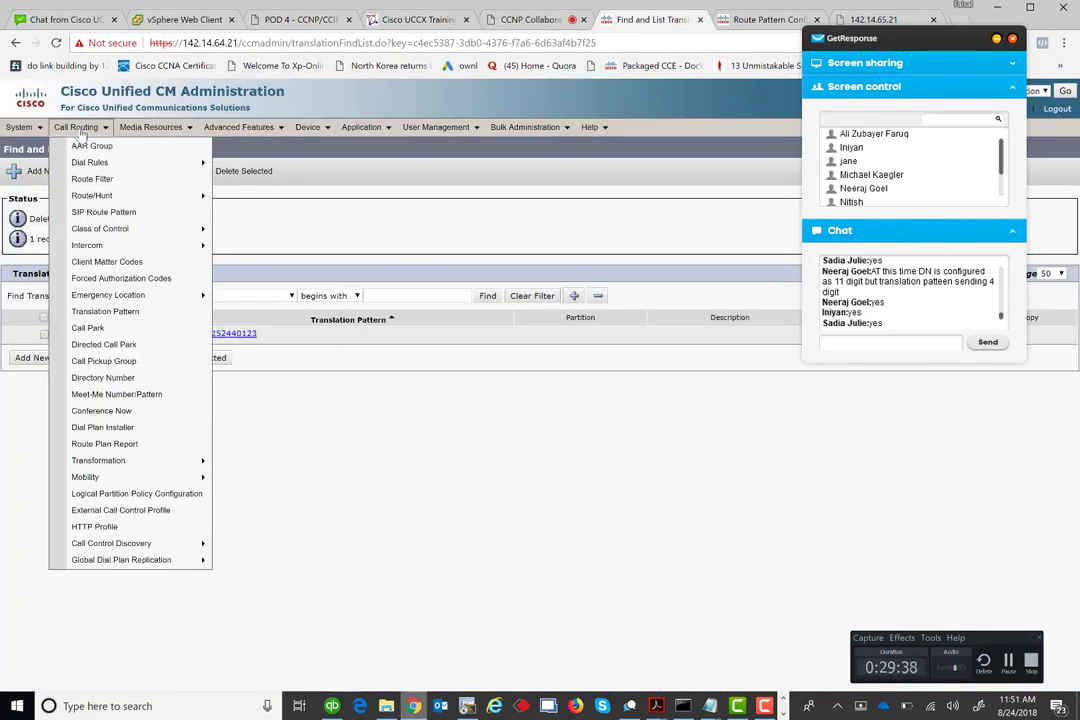
mouse_move(104, 200)
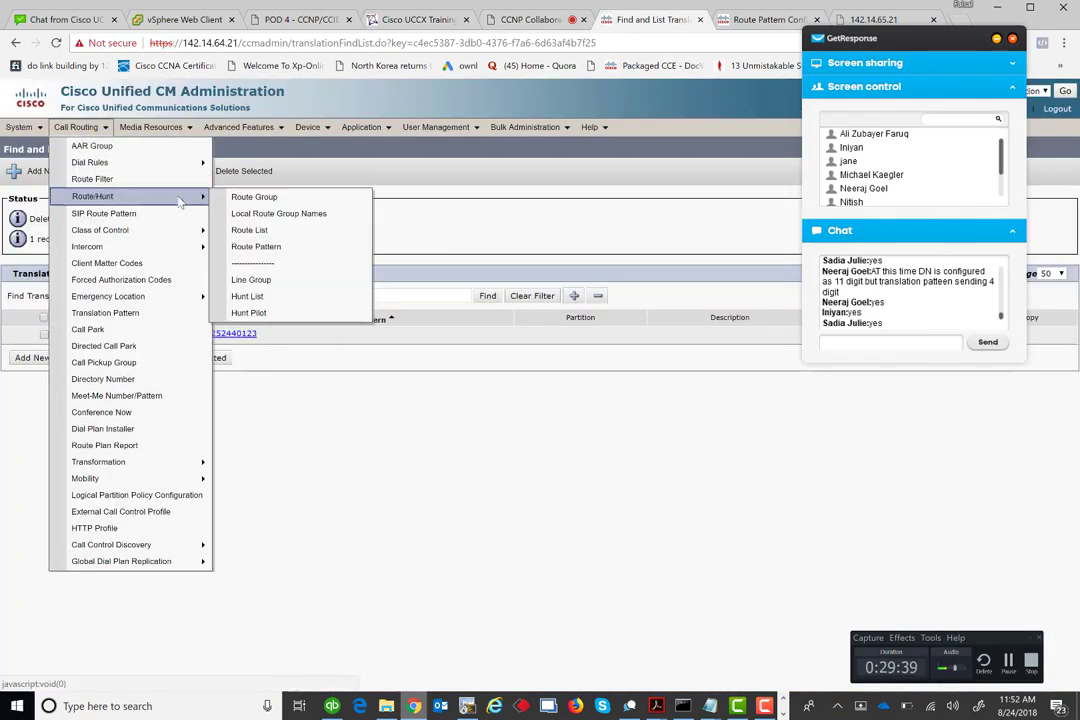
left_click(270, 254)
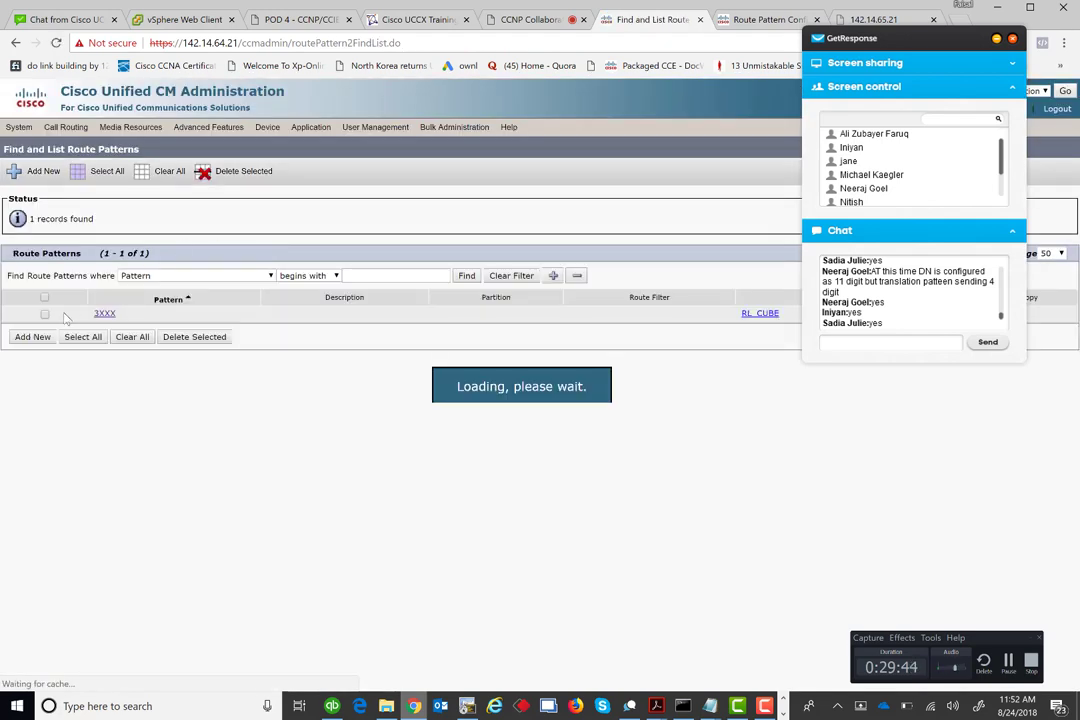
Add a new route pattern 911 in partition PT_HQ_911 using route list RL_CUBE
left_click(32, 337)
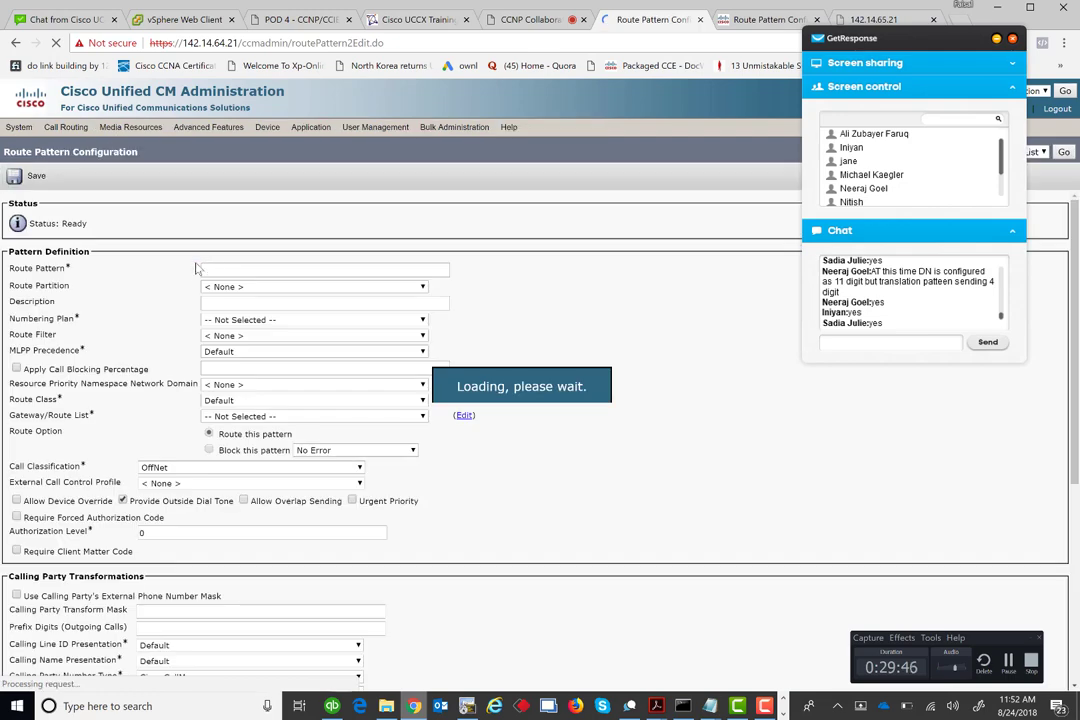
left_click(217, 269)
type("911")
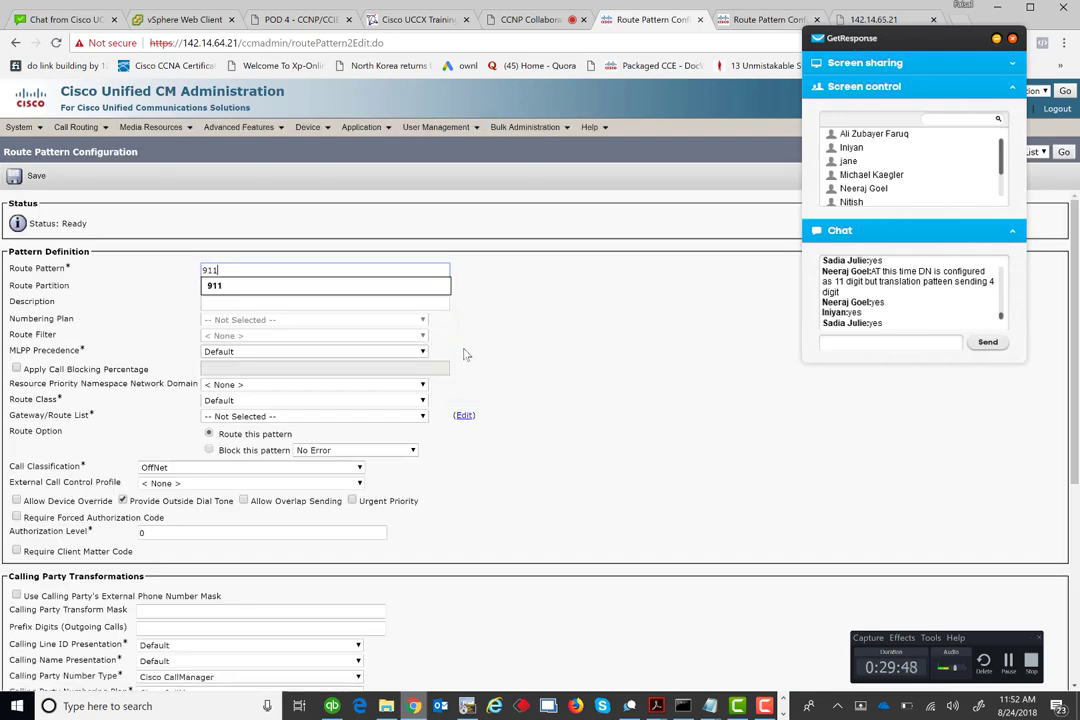
left_click(270, 284)
left_click(255, 290)
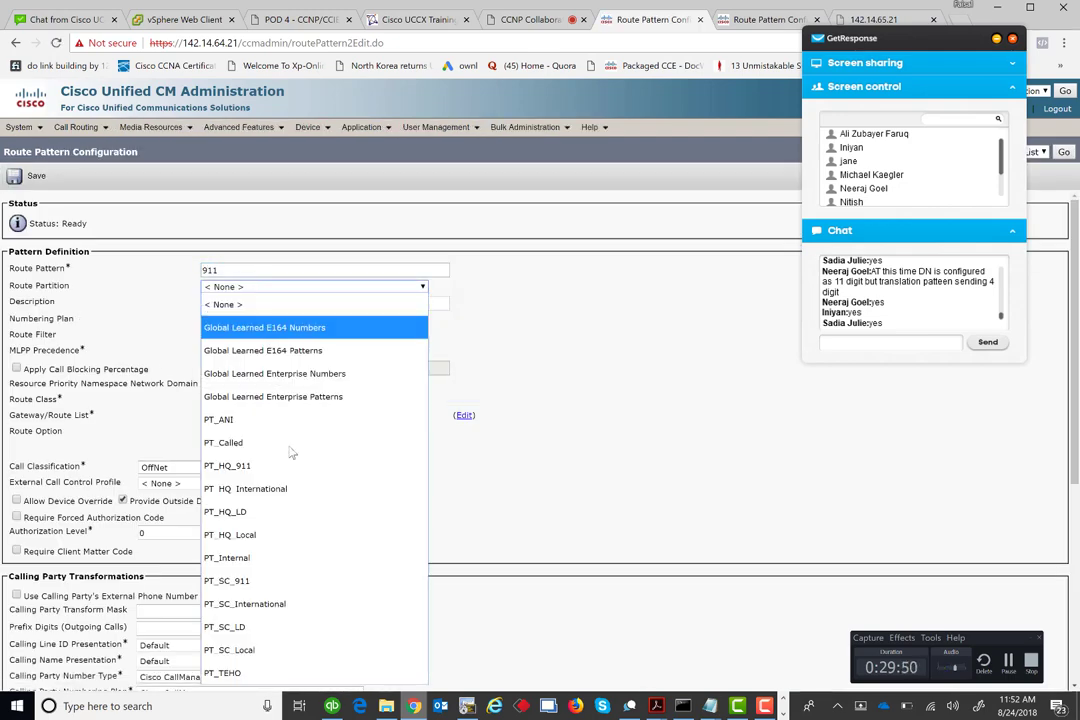
left_click(270, 466)
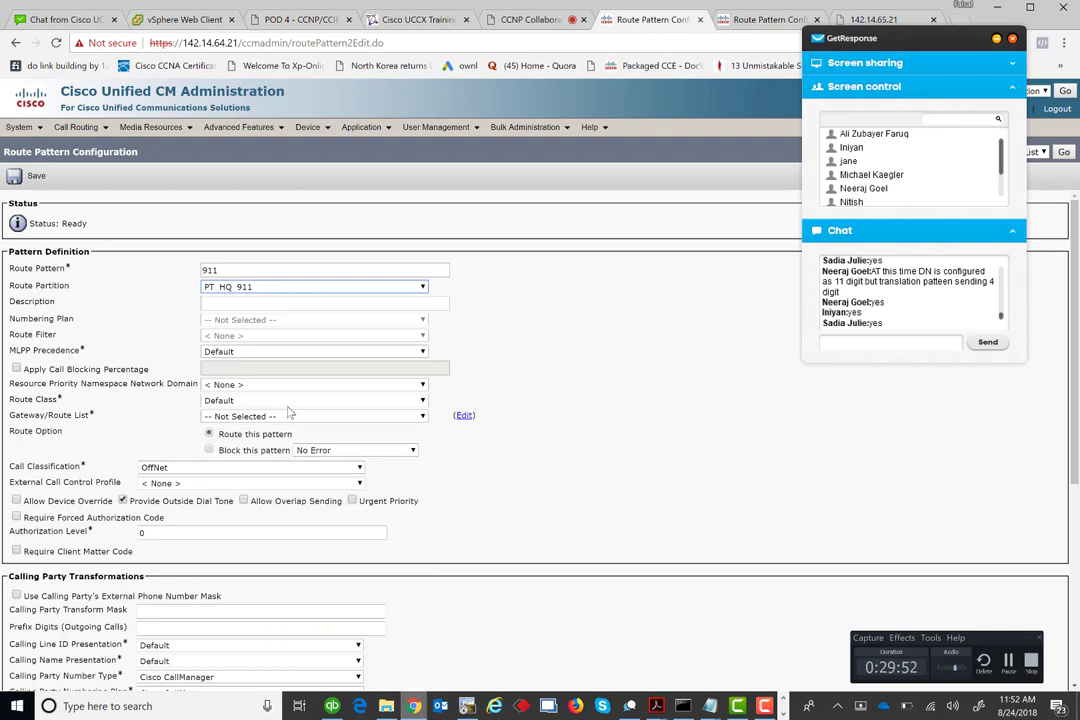
left_click(249, 418)
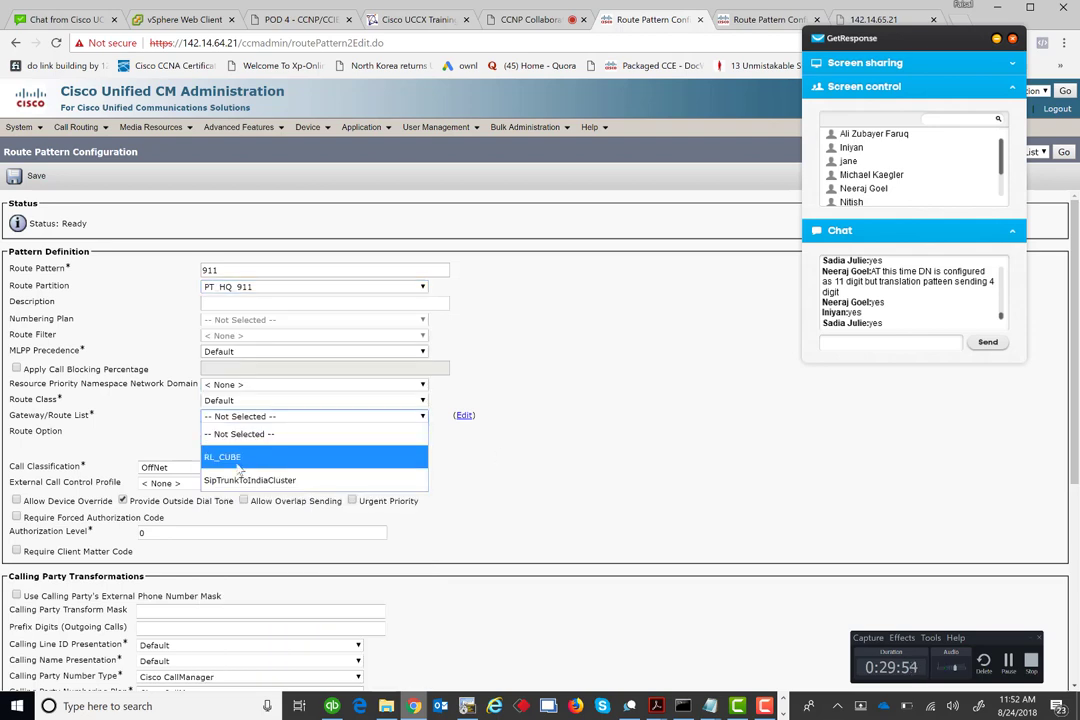
key("Return")
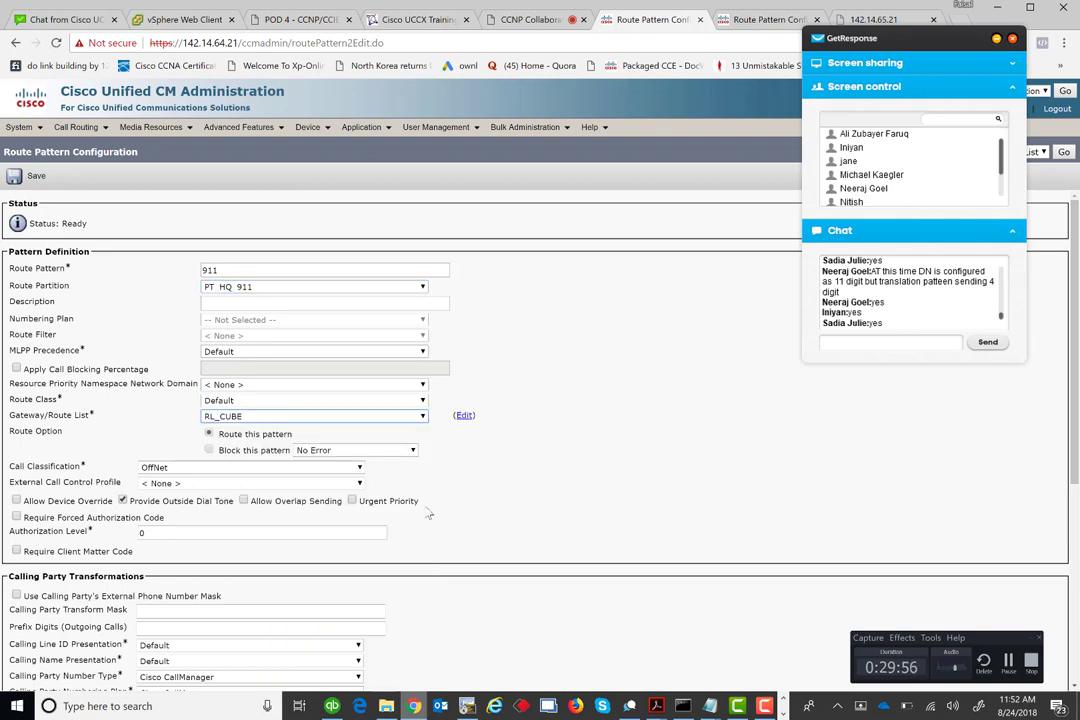
Turn off the external phone number mask option and save the 911 pattern, accepting both warnings
left_click(33, 601)
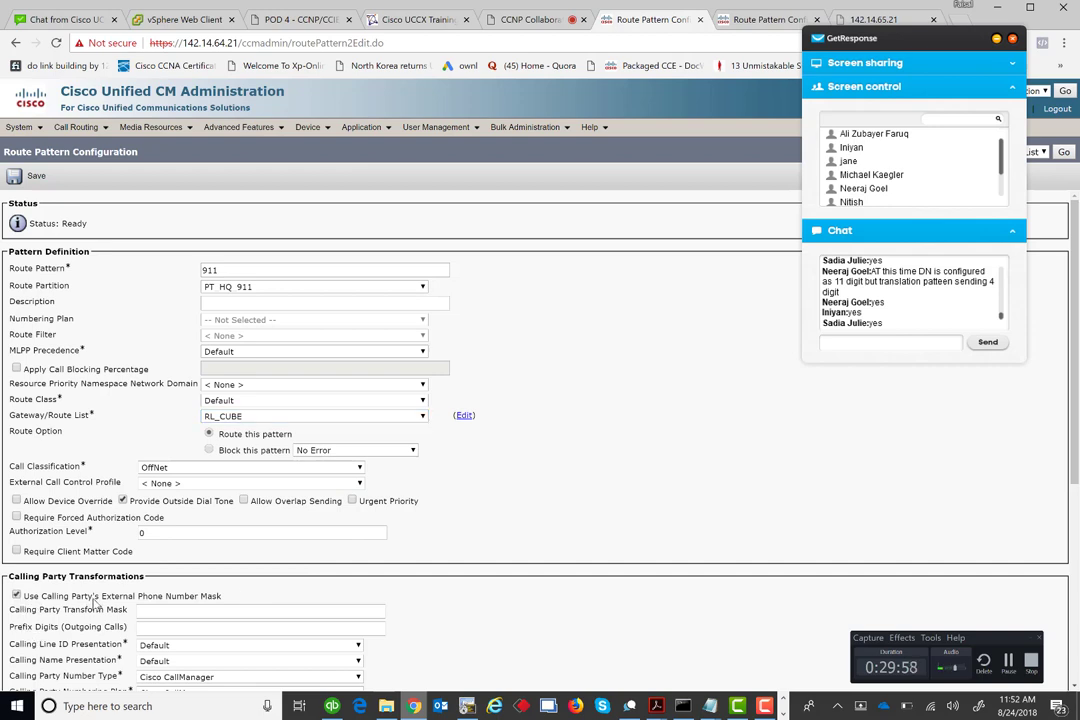
left_click_drag(34, 597, 216, 597)
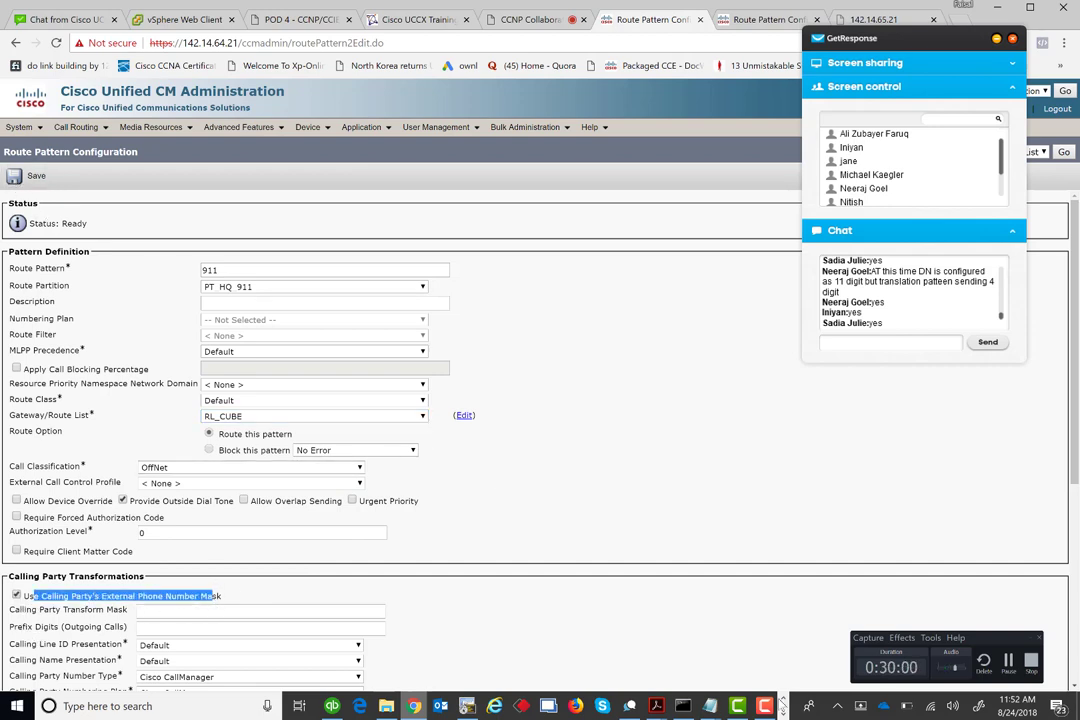
left_click(371, 706)
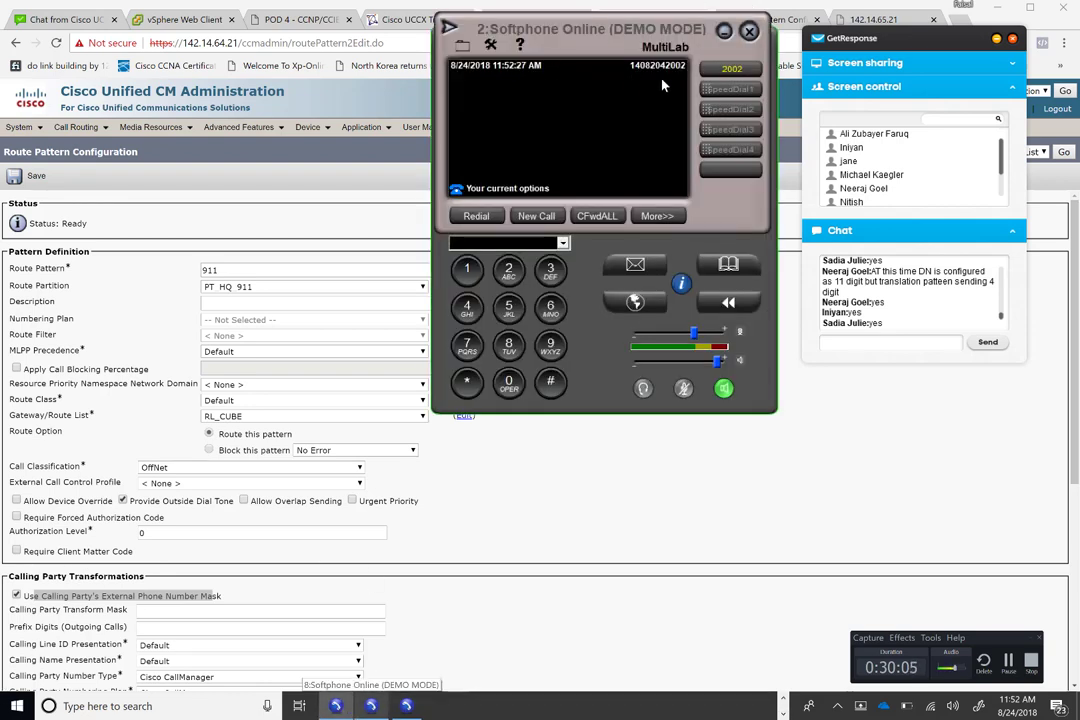
left_click(16, 595)
left_click(16, 595)
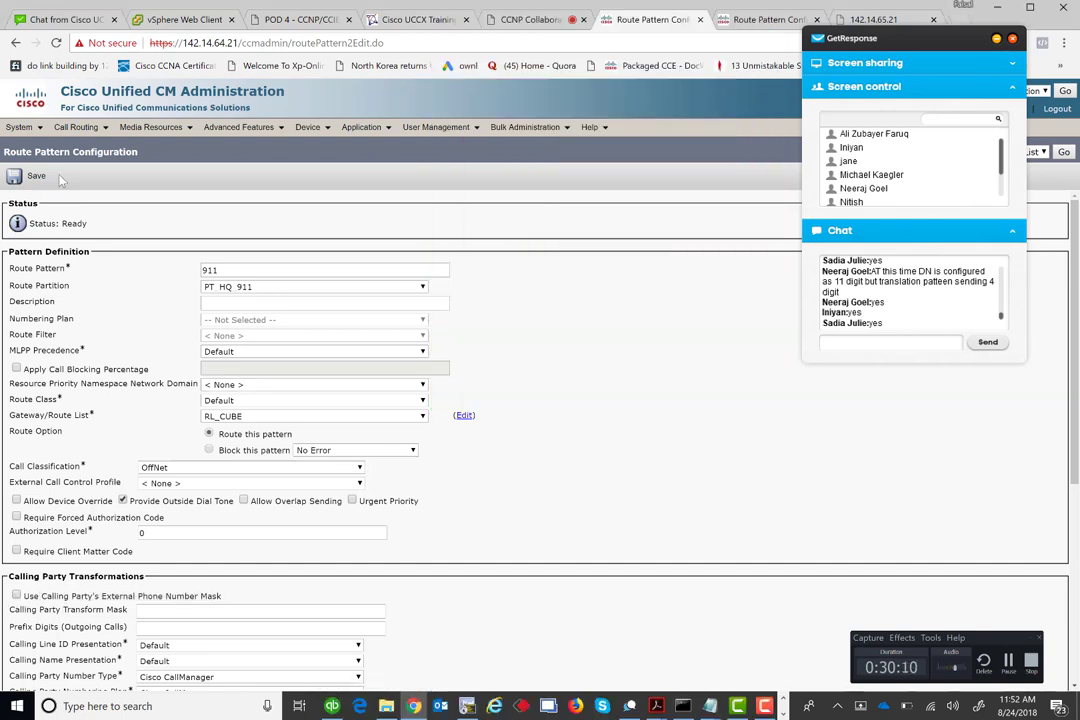
left_click(28, 175)
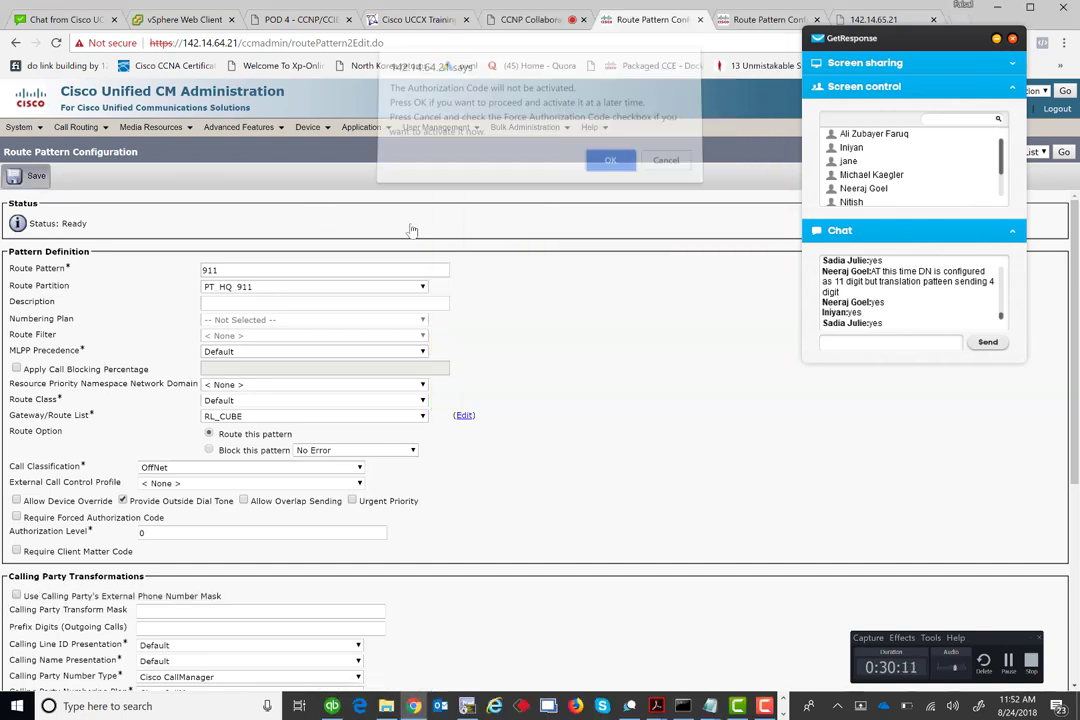
left_click(607, 166)
left_click(657, 138)
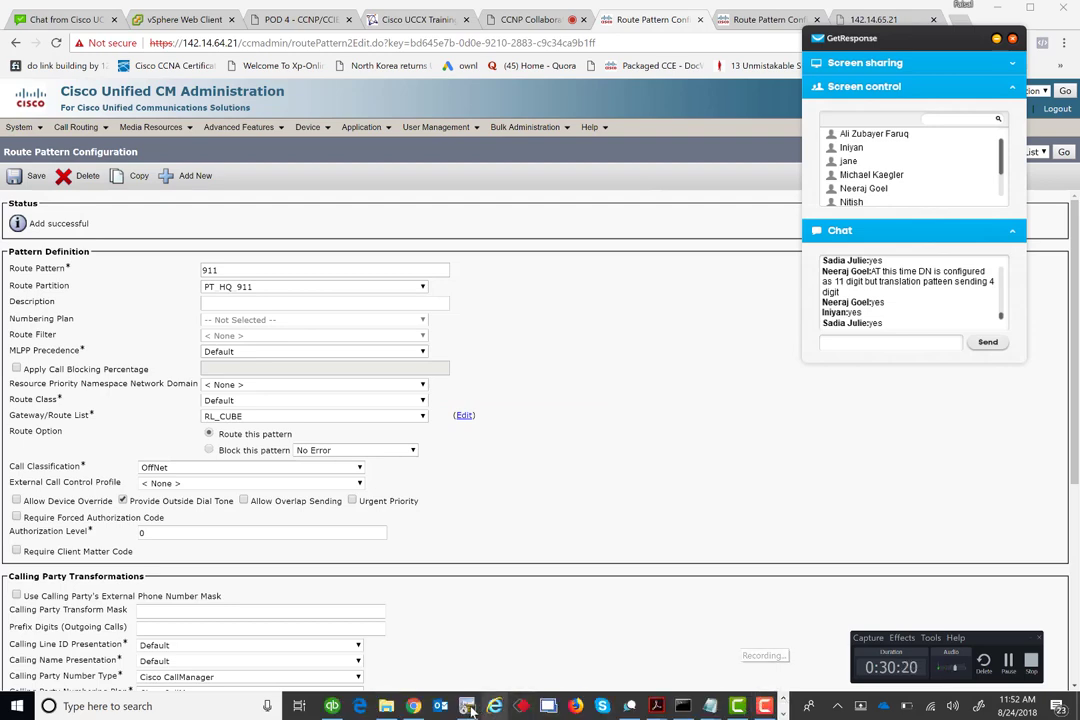
left_click(467, 706)
Leave configuration mode and enable 'debug ccsip messages' on HQ-RTR
type("end")
key("Return")
key("Return")
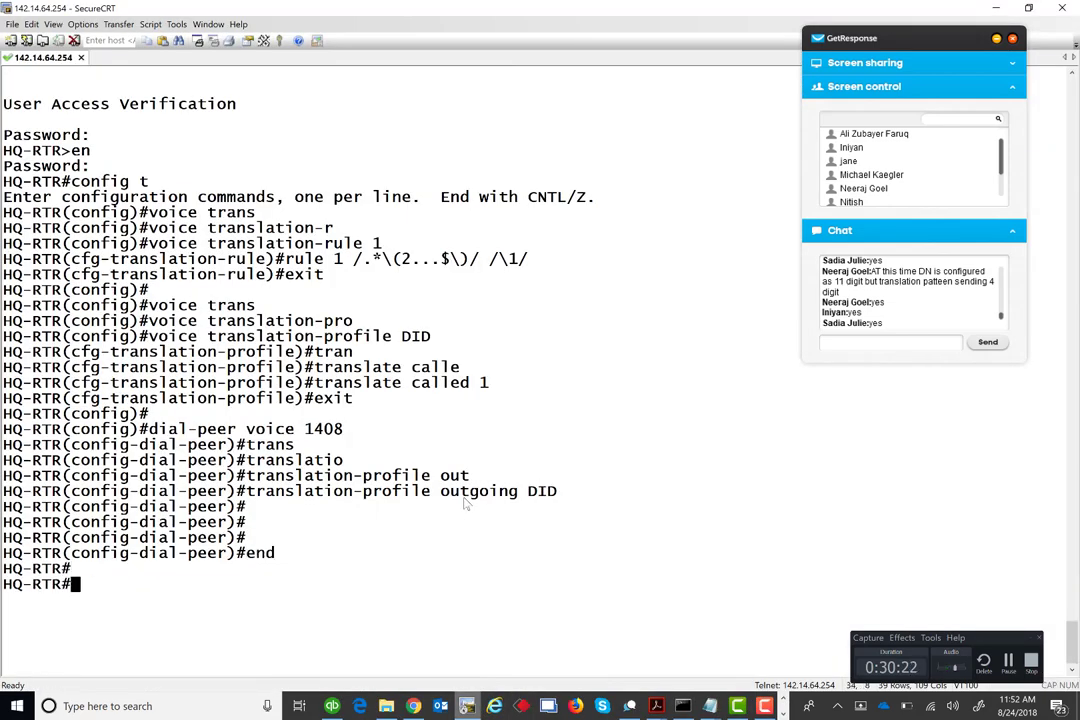
type("debu")
key("Tab")
type("ccsip")
key("Tab")
type("m")
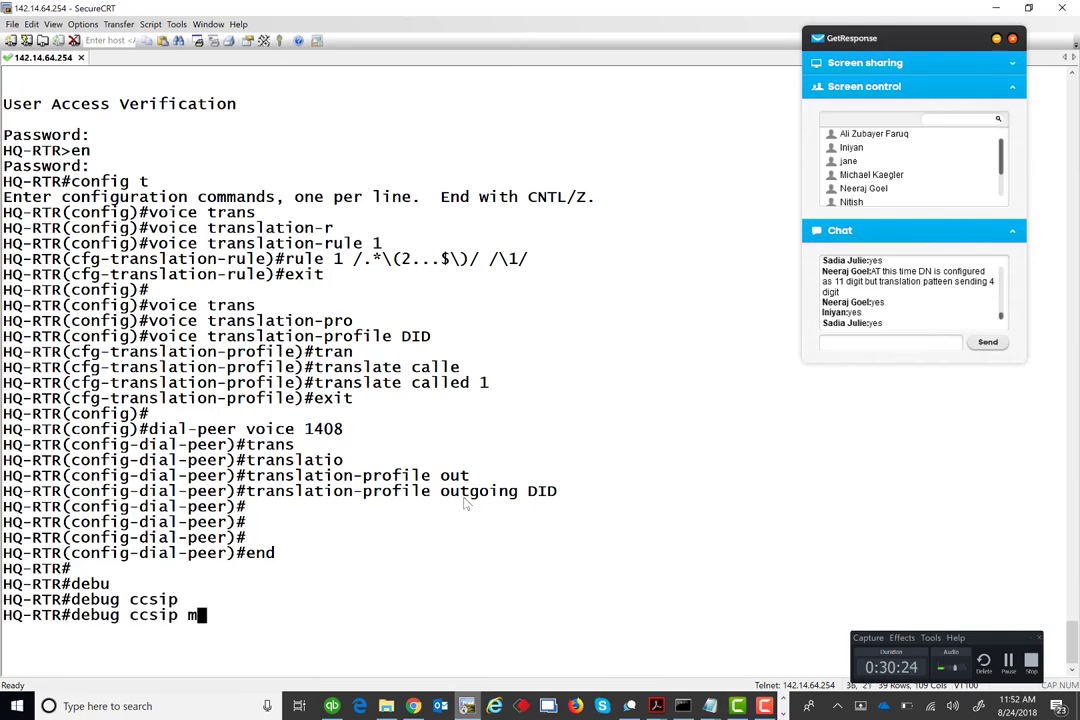
type("ess")
key("Tab")
key("Return")
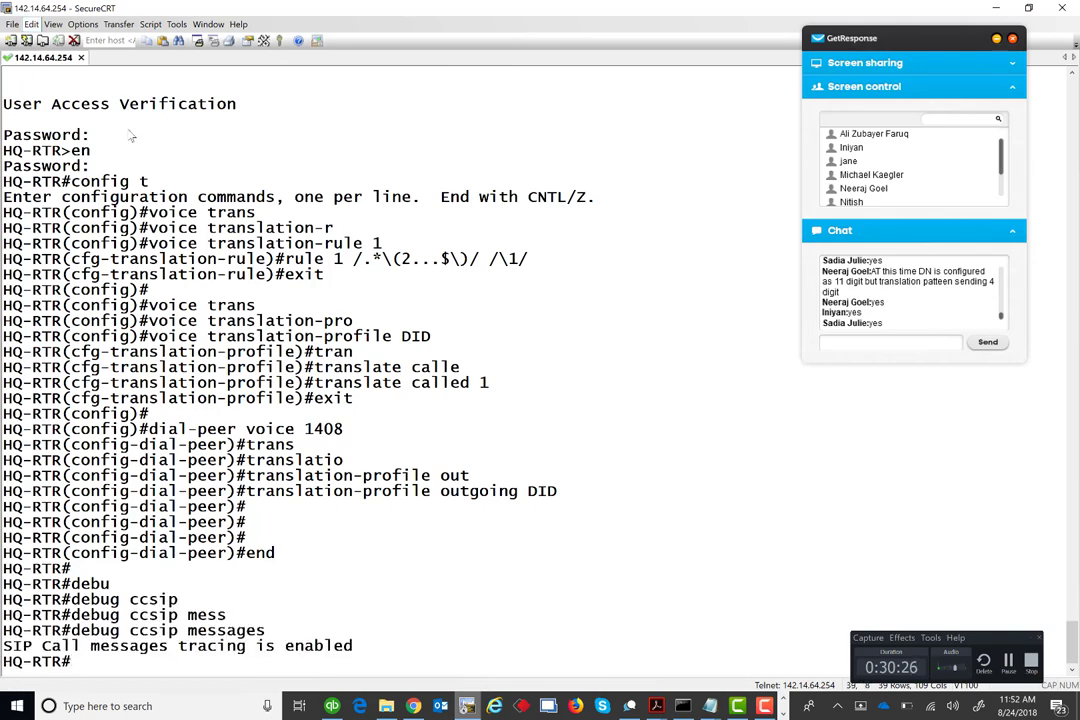
Clear the SecureCRT screen and scrollback back to a fresh router prompt
left_click(31, 24)
left_click(123, 207)
key("Return")
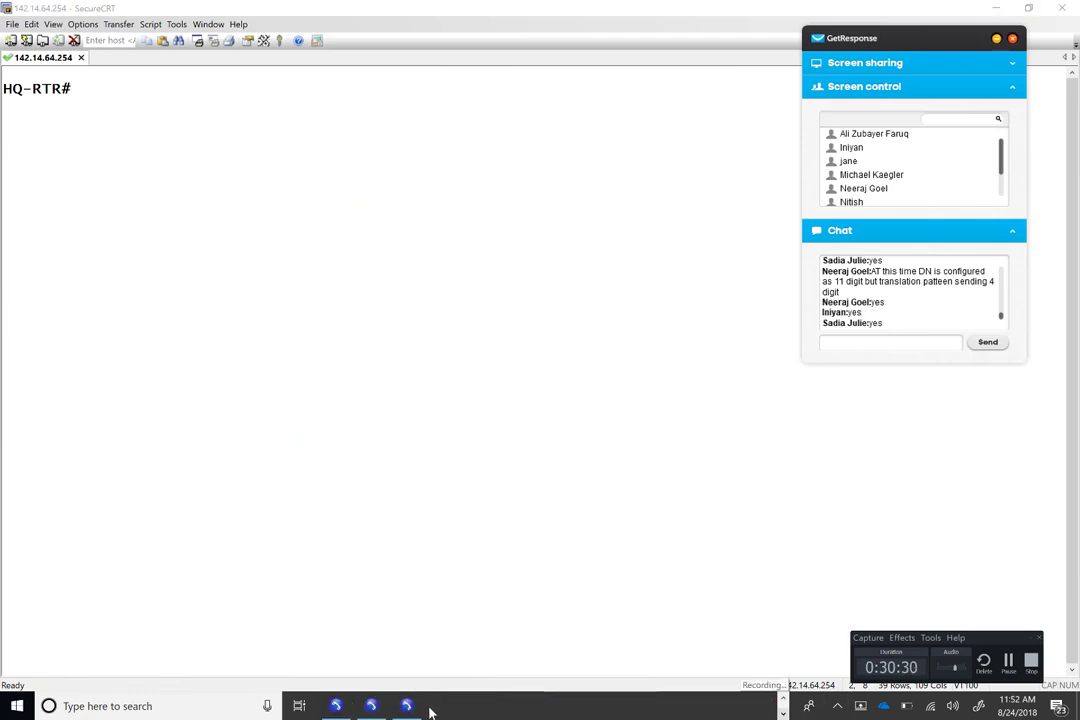
Dial 911 from HQ Phone 1 and hang up
left_click(371, 706)
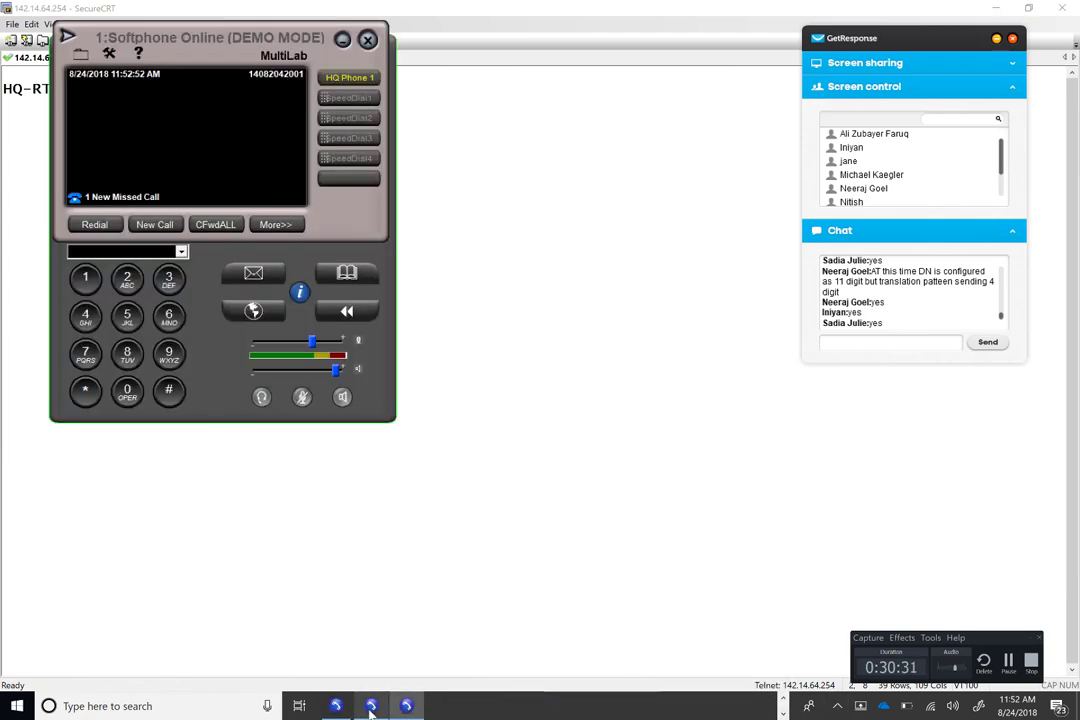
left_click(154, 224)
left_click(168, 352)
double_click(87, 281)
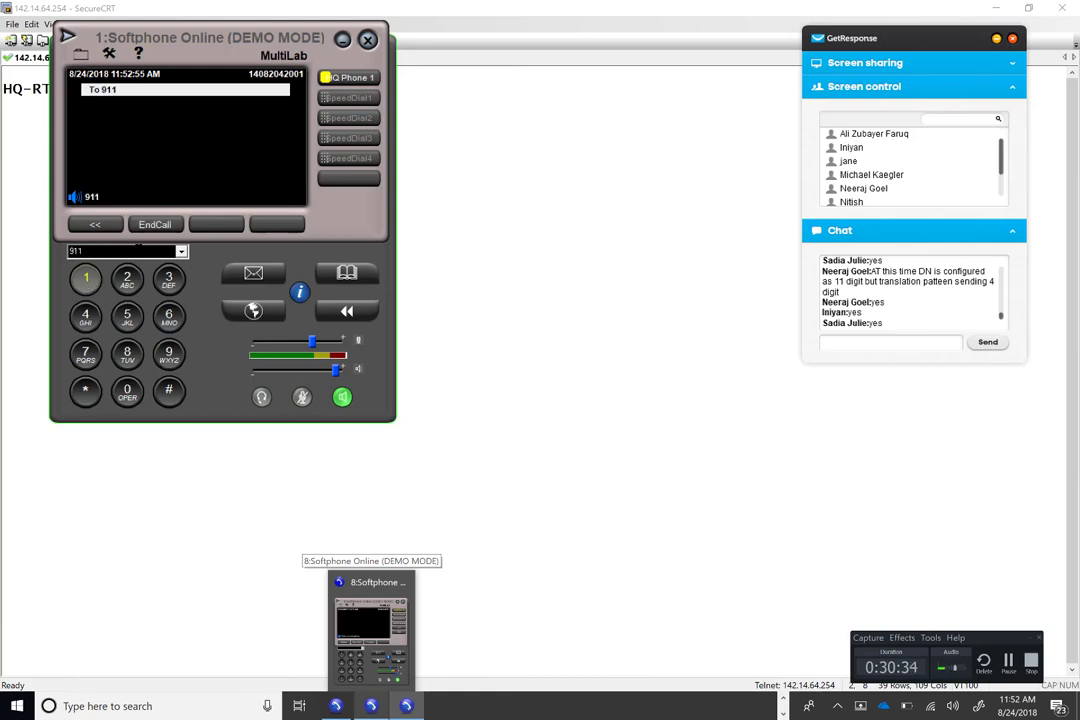
left_click(154, 225)
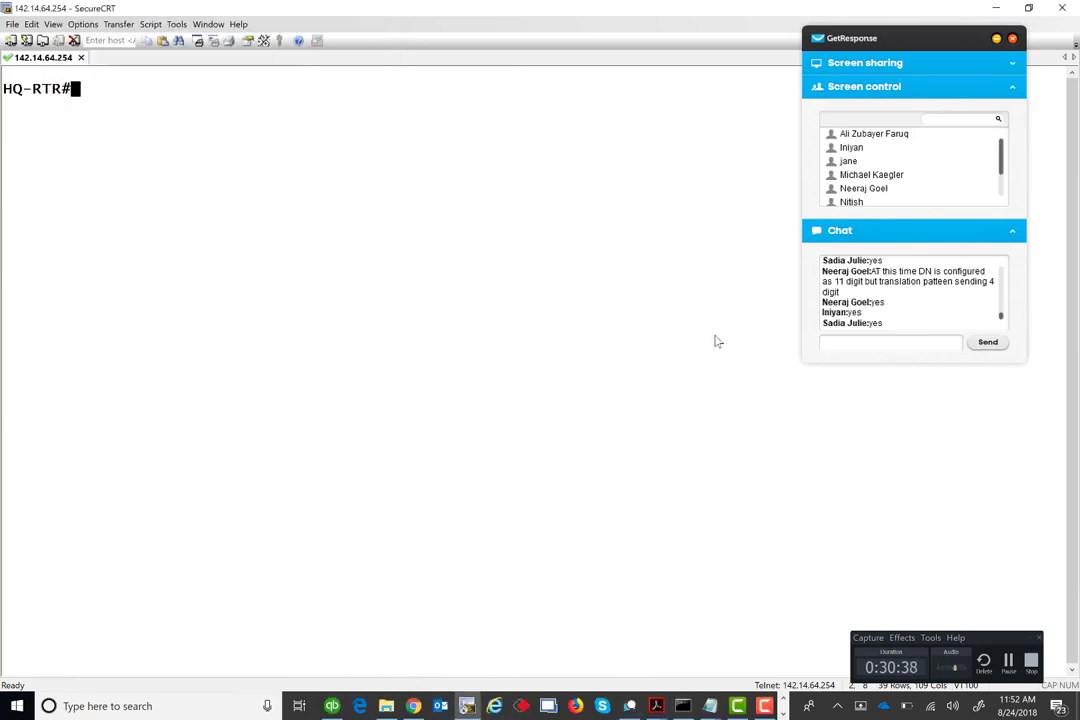
Enable 'term mon' on HQ-RTR, then redial 911 from the softphone
type("term mon")
key("Return")
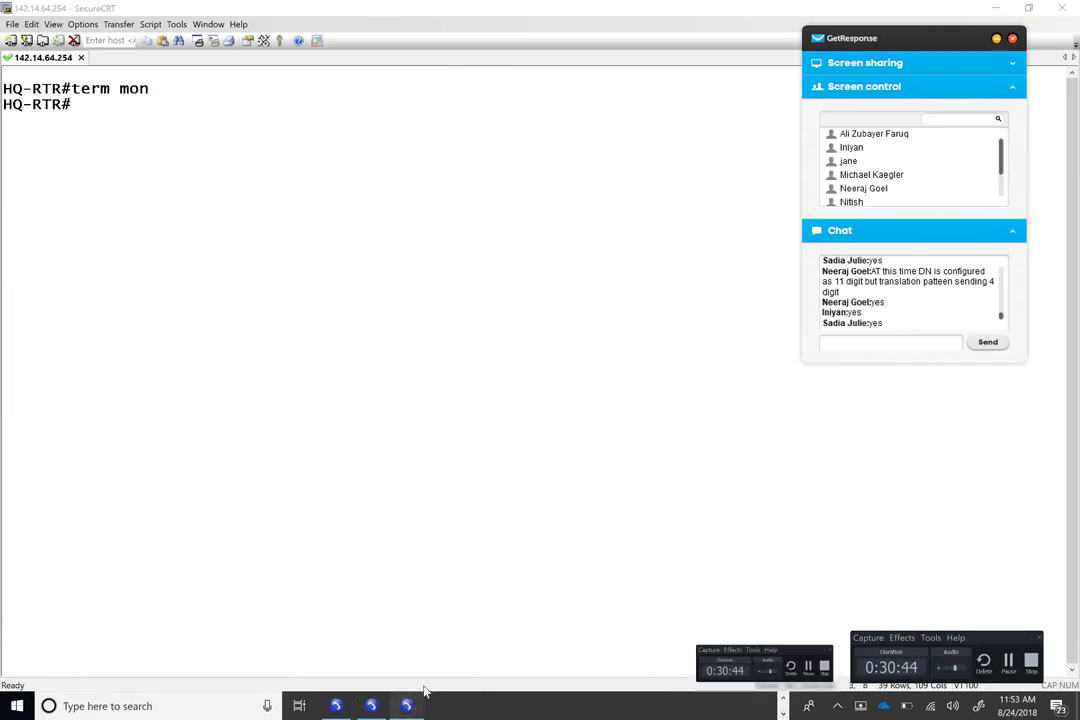
left_click(406, 706)
left_click(95, 226)
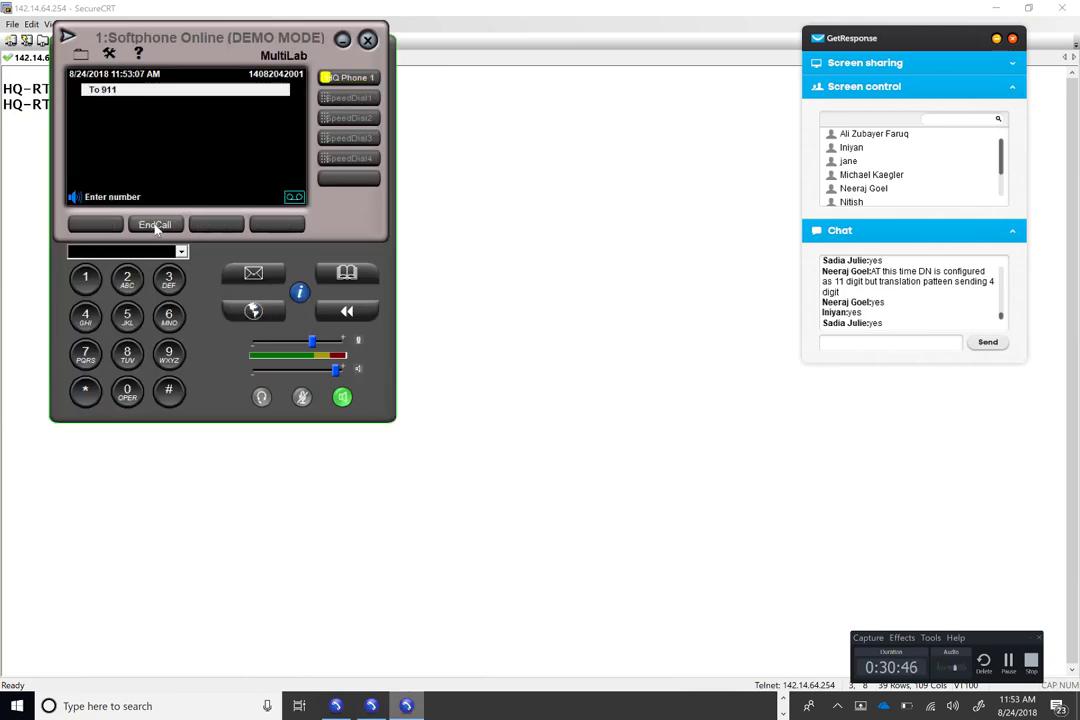
Highlight the no-matching-dial-peer warning and 404 Not Found lines, then run 'show dial-peer voice summary'
left_click(560, 340)
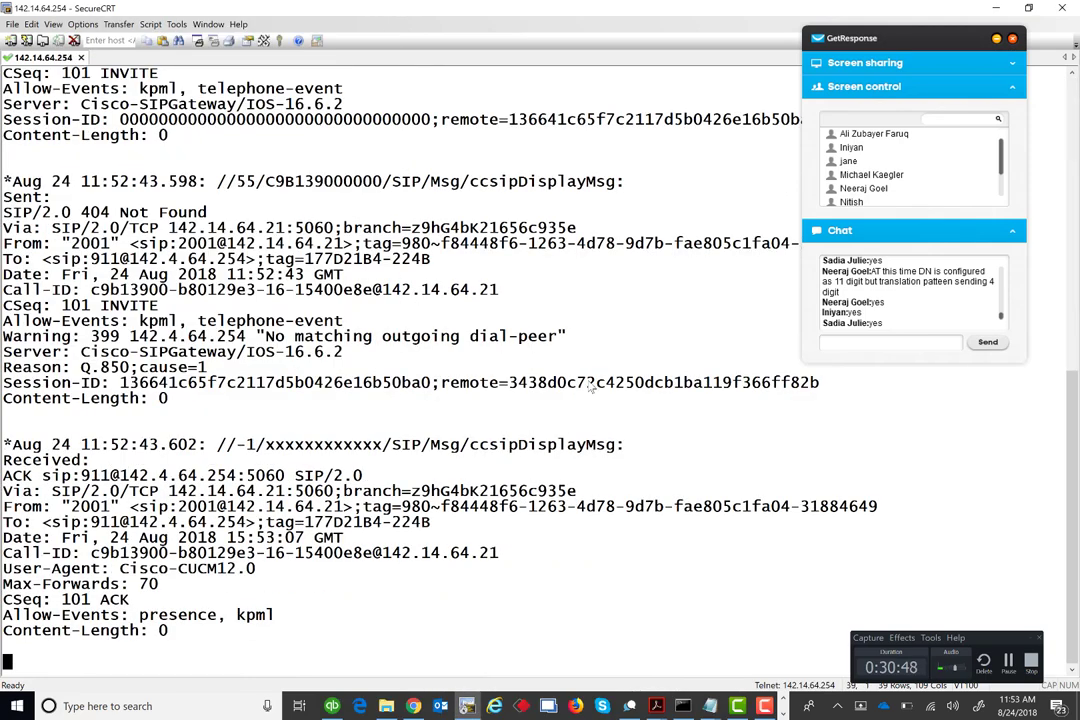
left_click_drag(2, 336, 250, 352)
left_click_drag(567, 337, 6, 321)
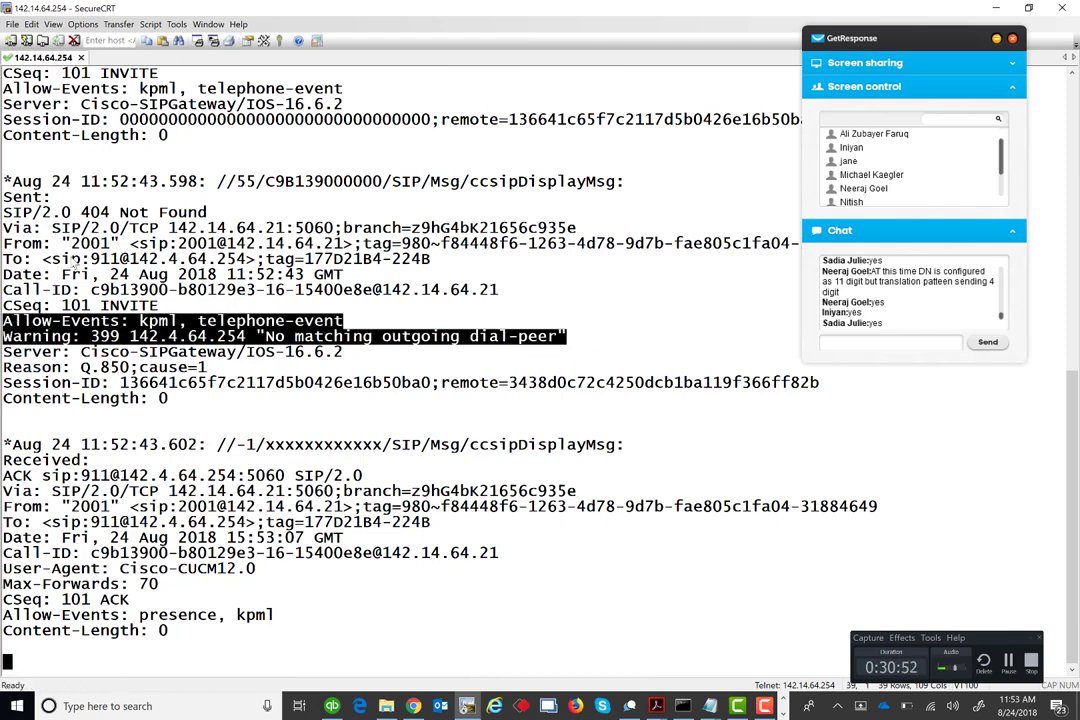
left_click_drag(205, 212, 4, 212)
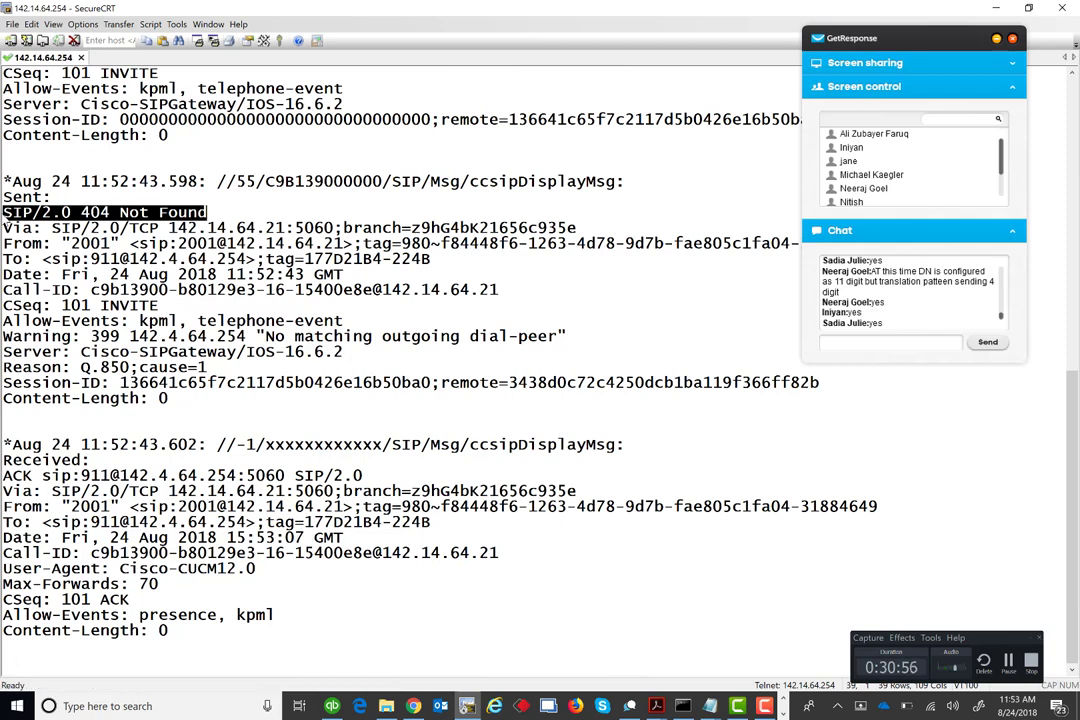
key("Return")
key("Return")
type("show dial-peer voice sum")
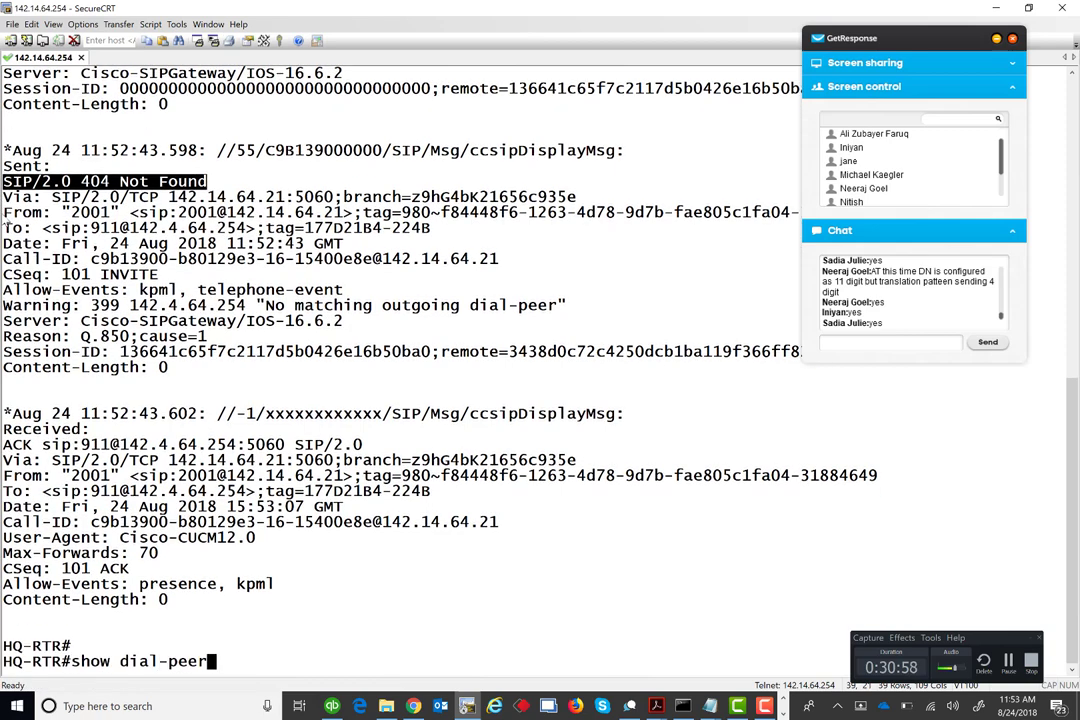
key("Tab")
key("Return")
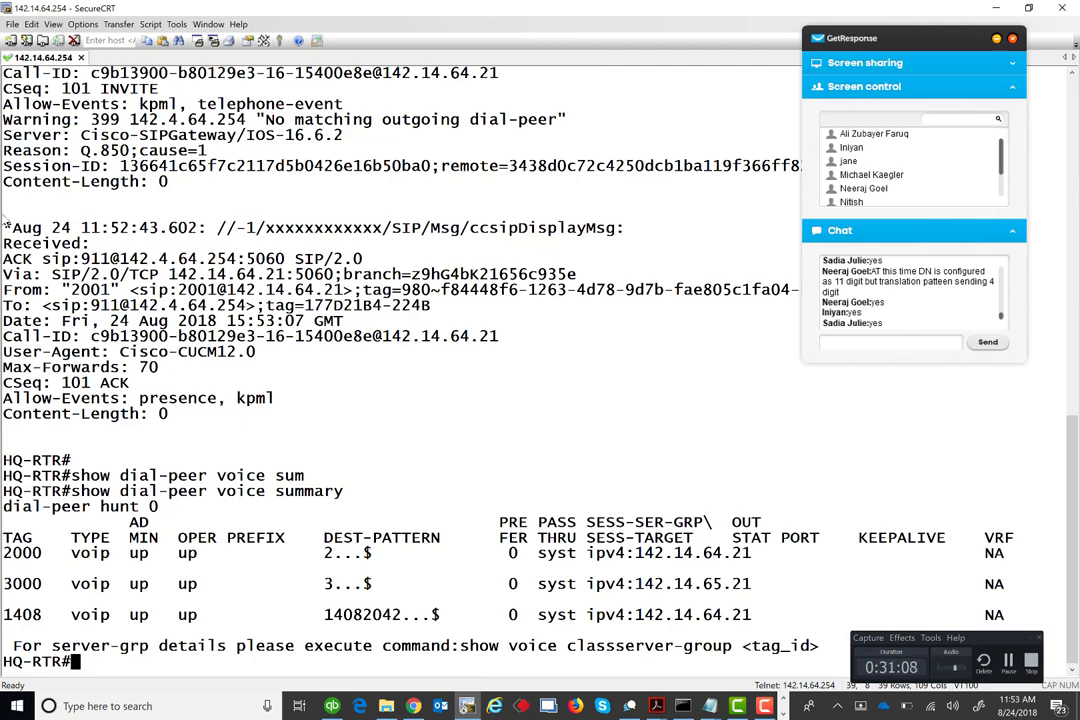
Enter and leave global configuration mode, then begin clearing the screen and scrollback
type("config t")
key("Return")
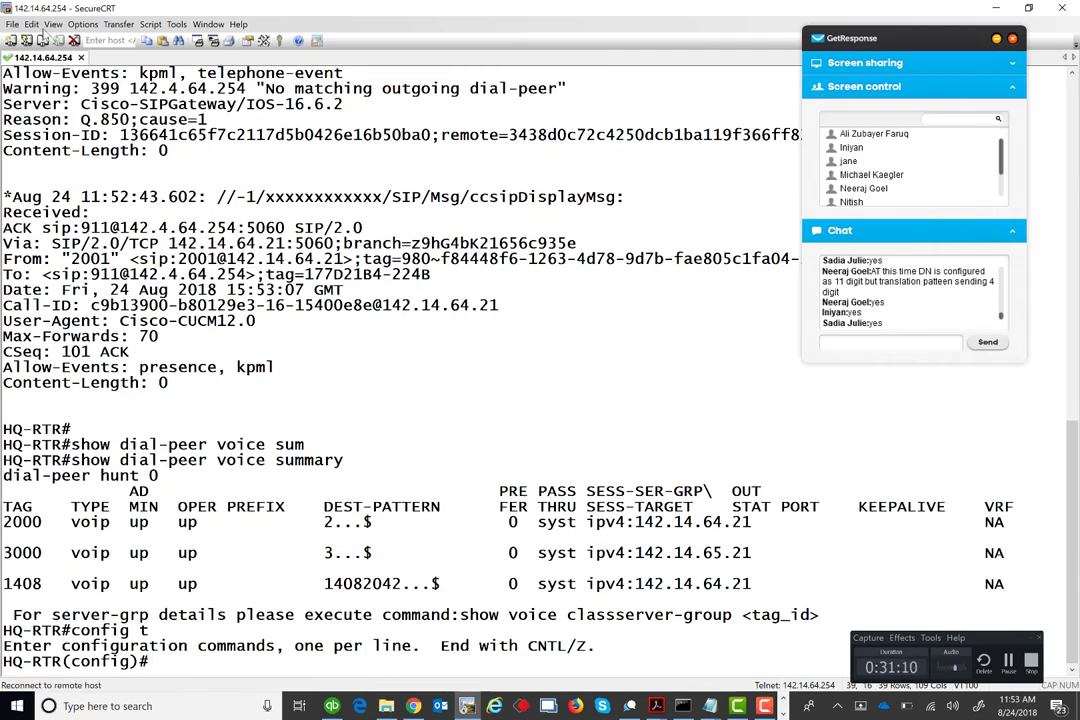
left_click(53, 24)
left_click(494, 378)
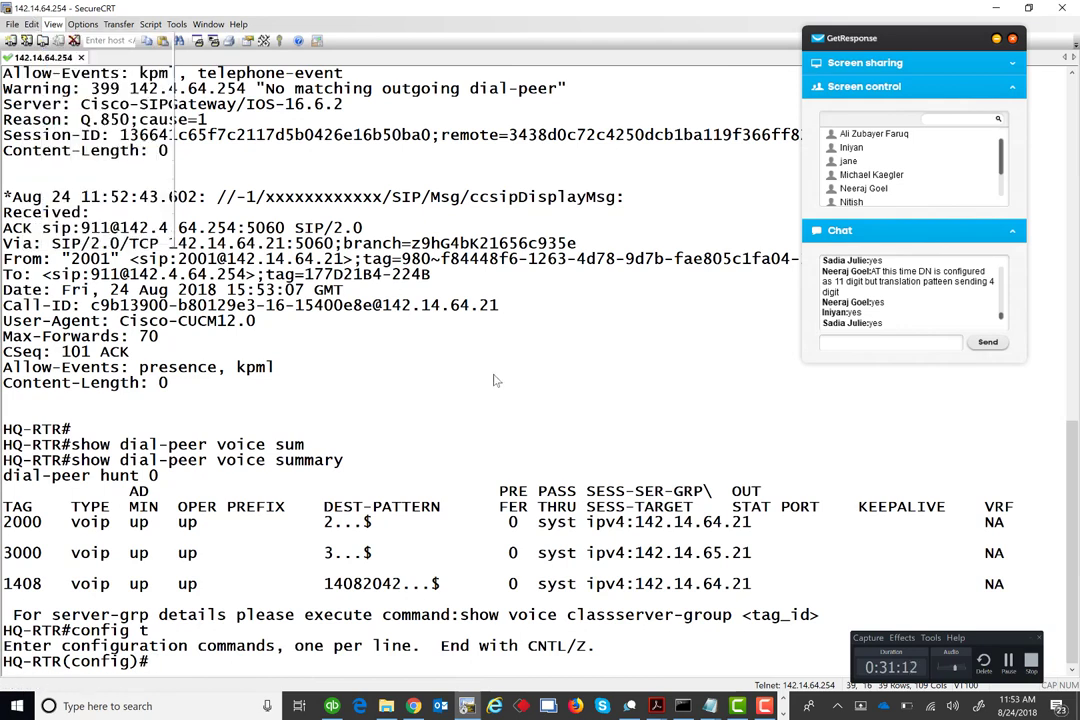
type("end")
key("Return")
type("show run")
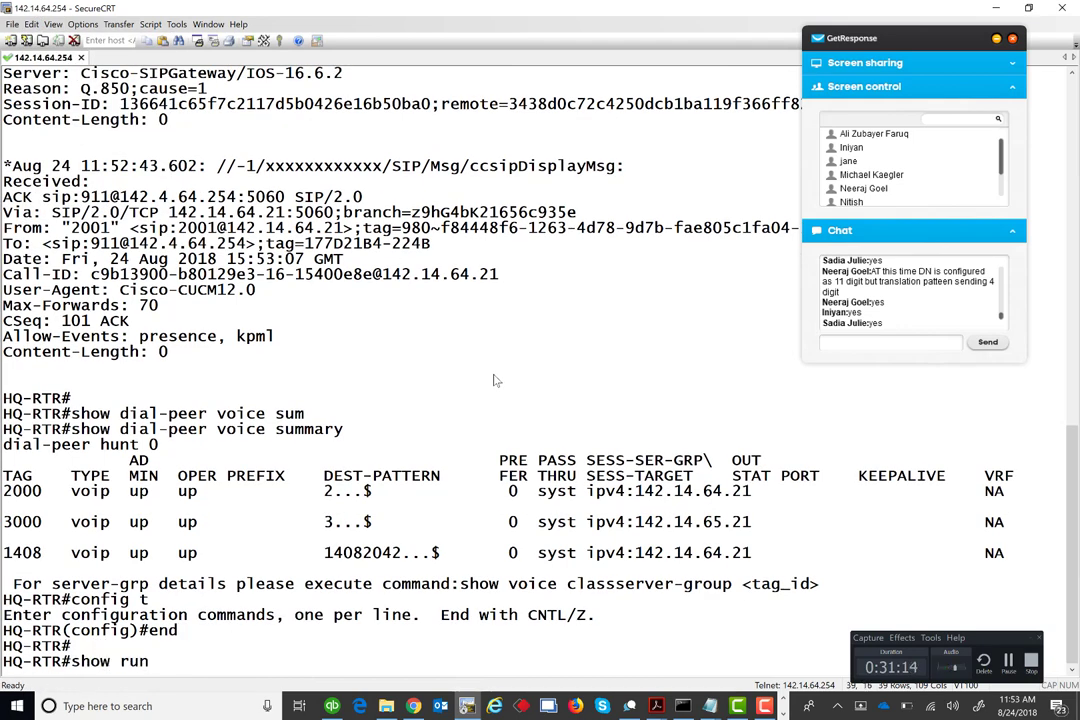
key("BackSpace")
key("BackSpace")
key("BackSpace")
key("BackSpace")
key("BackSpace")
key("BackSpace")
key("BackSpace")
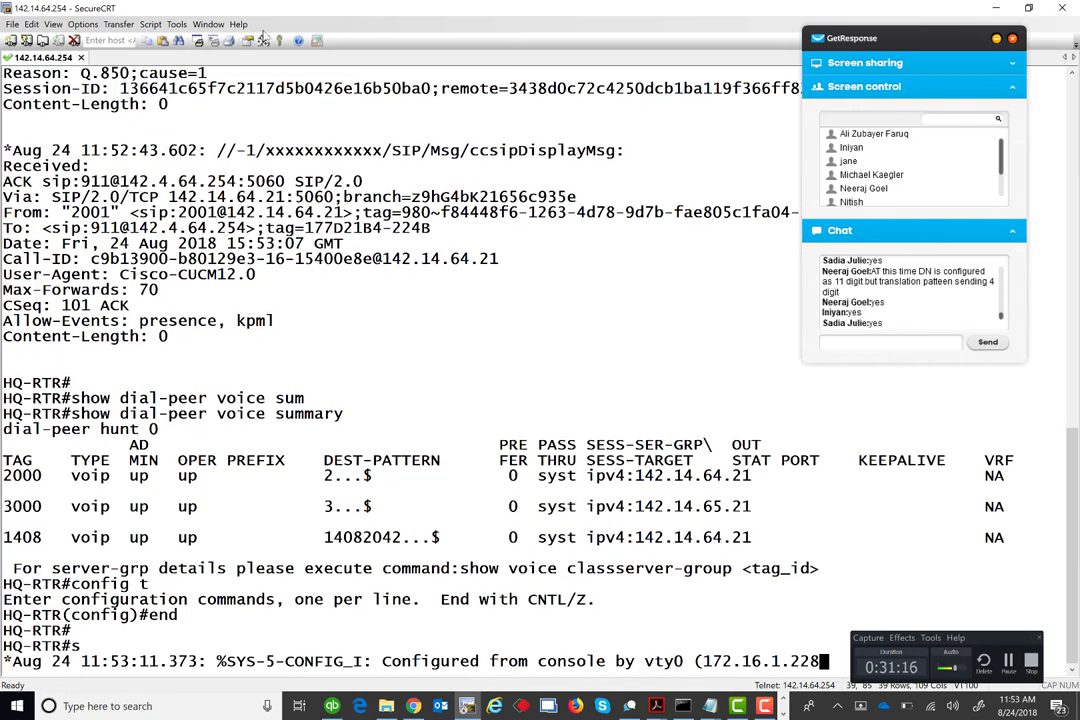
left_click(31, 24)
Clear the terminal, enter global config and create dial-peer voice 911 voip on HQ-RTR
left_click(85, 211)
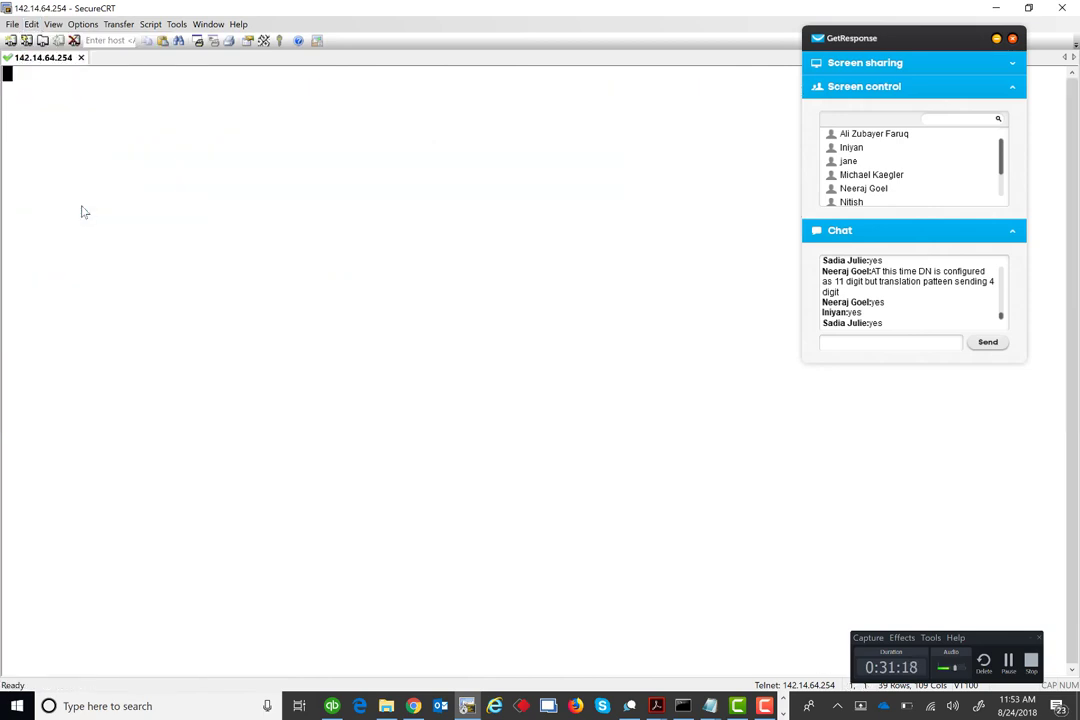
key("Return")
type("config t")
key("Return")
type("dial-peer voi")
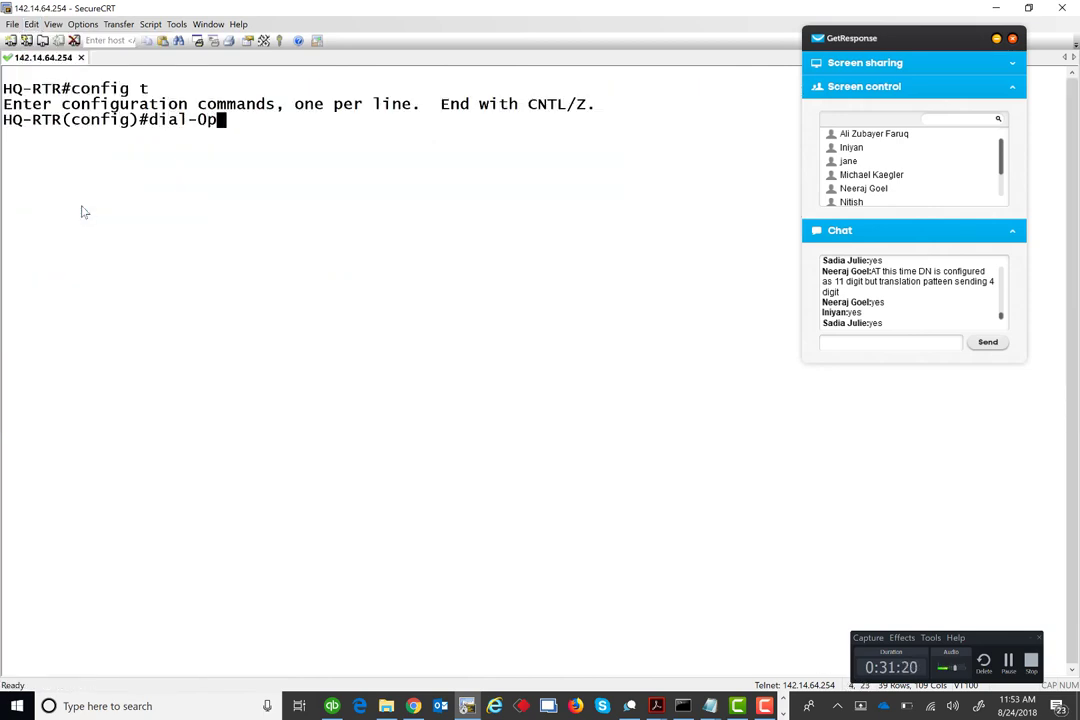
type("ce 911 voip")
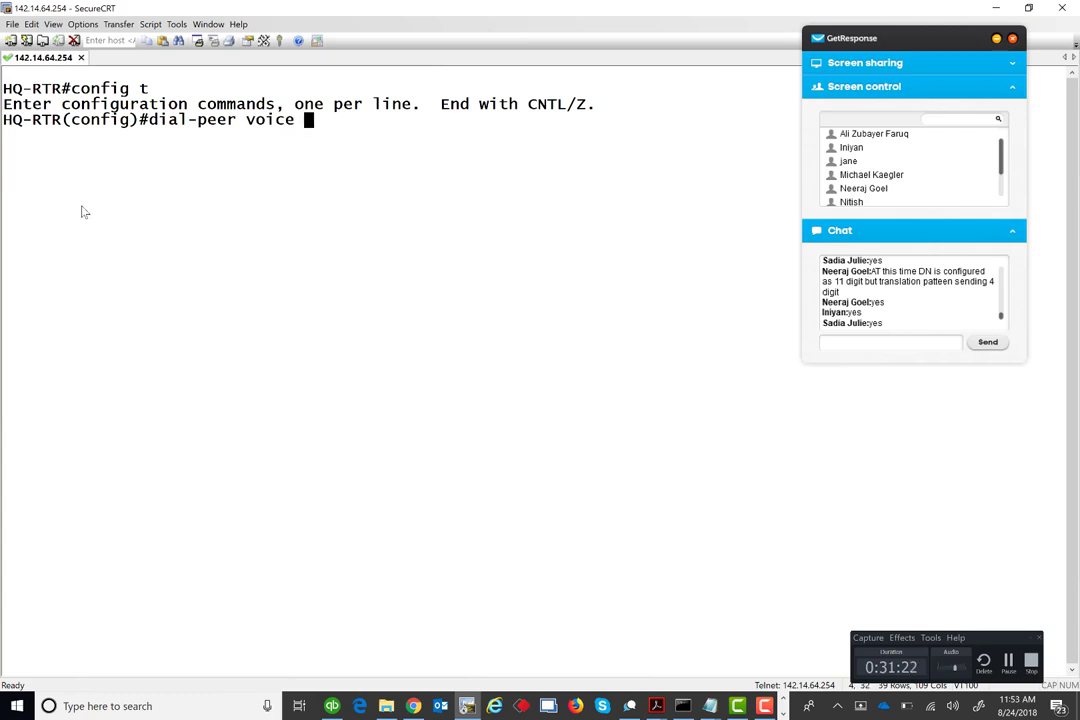
key("Return")
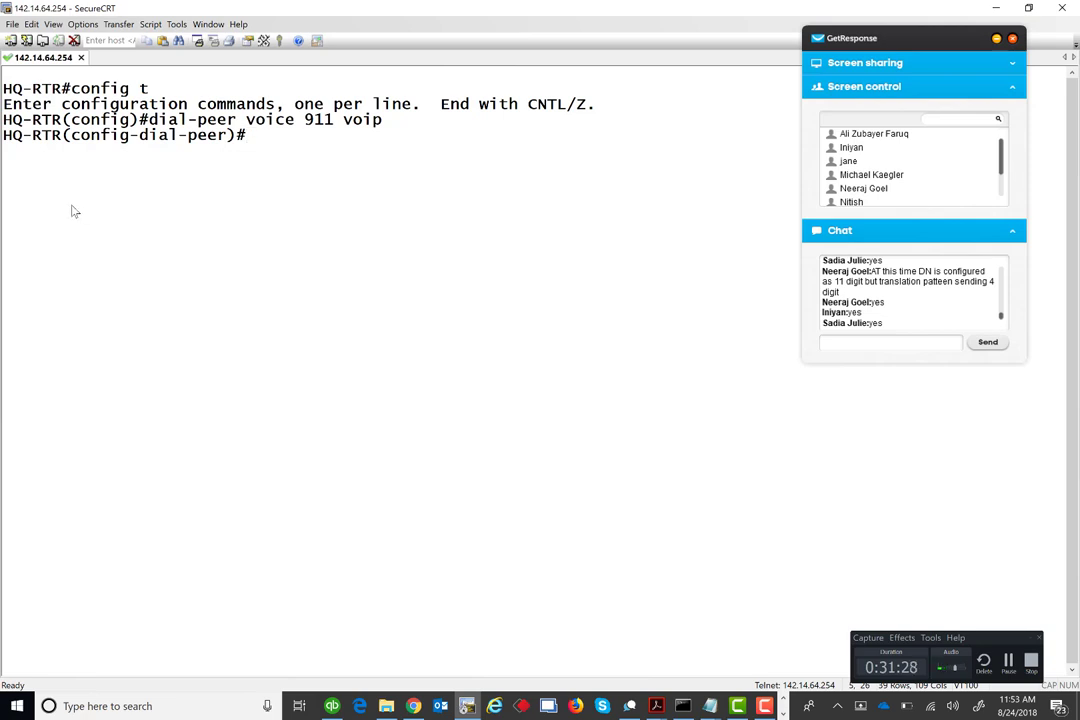
Set the dial-peer's destination-pattern to 911 and session protocol to sipv2
type("est")
key("Tab")
type("pat")
key("Tab")
type("911")
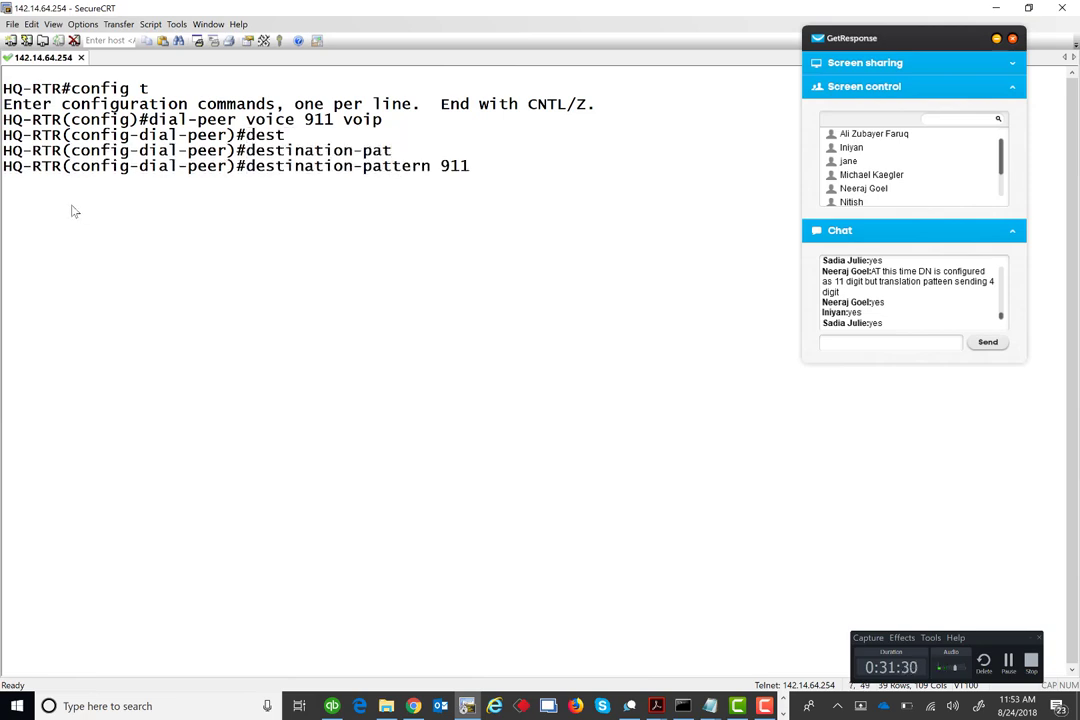
key("Return")
type("sess")
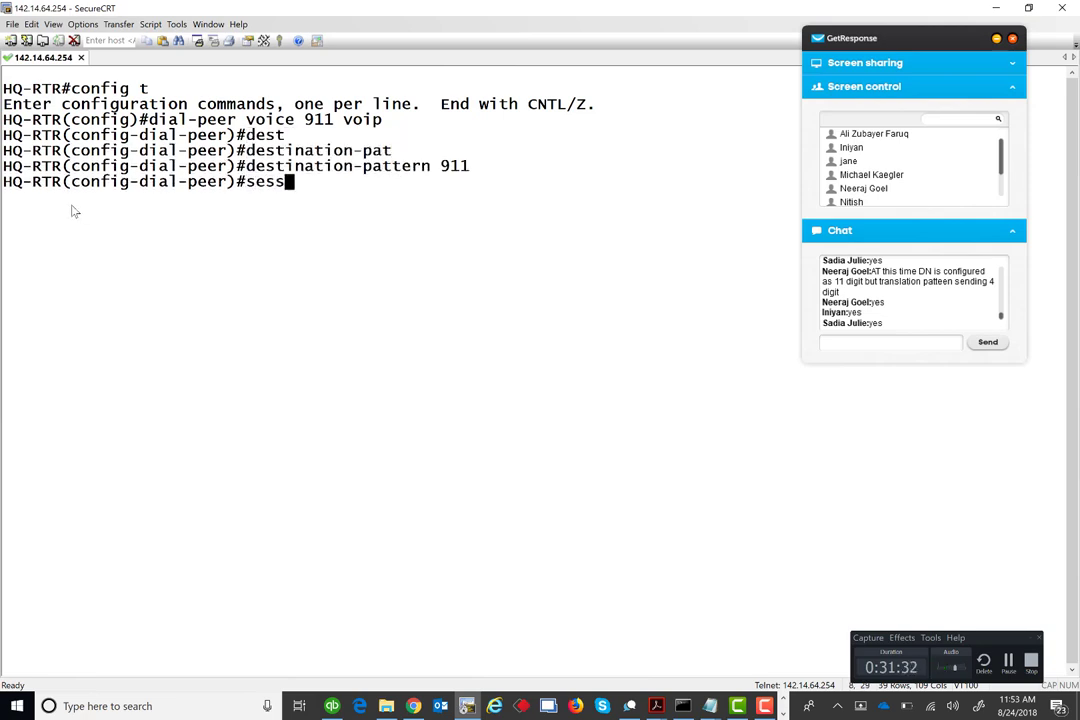
key("Tab")
type("pro")
key("Tab")
type("ol s")
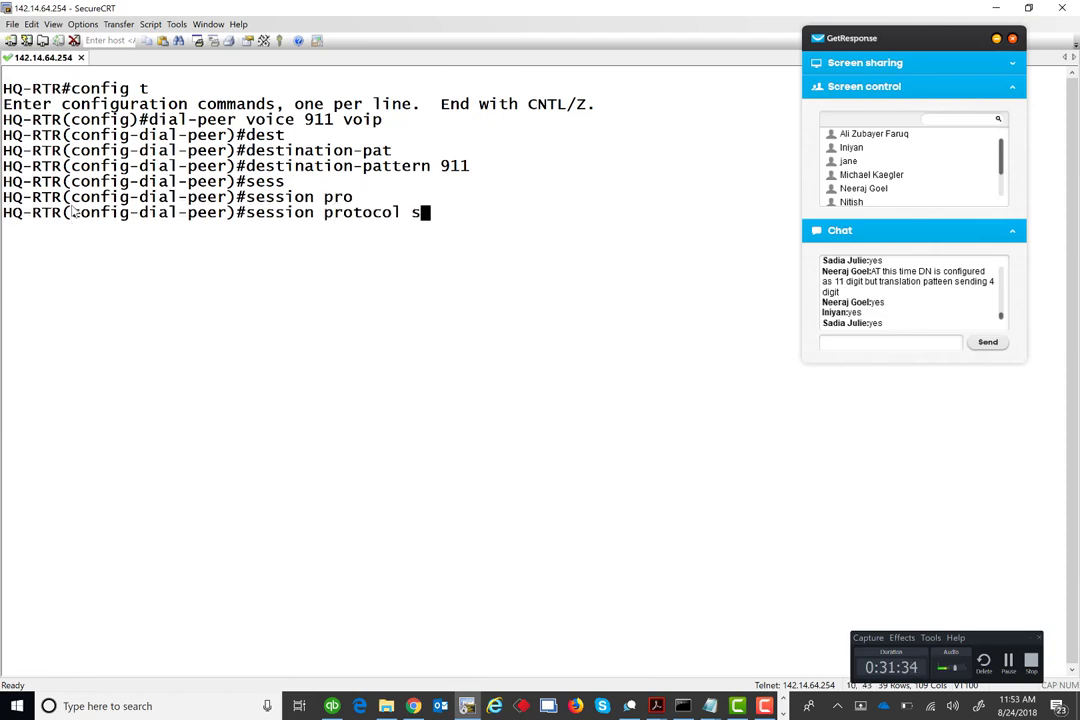
type("ipv")
key("Tab")
key("Return")
Set the dial-peer's session target to ipv4:142.100.64.100
type("sess")
key("Tab")
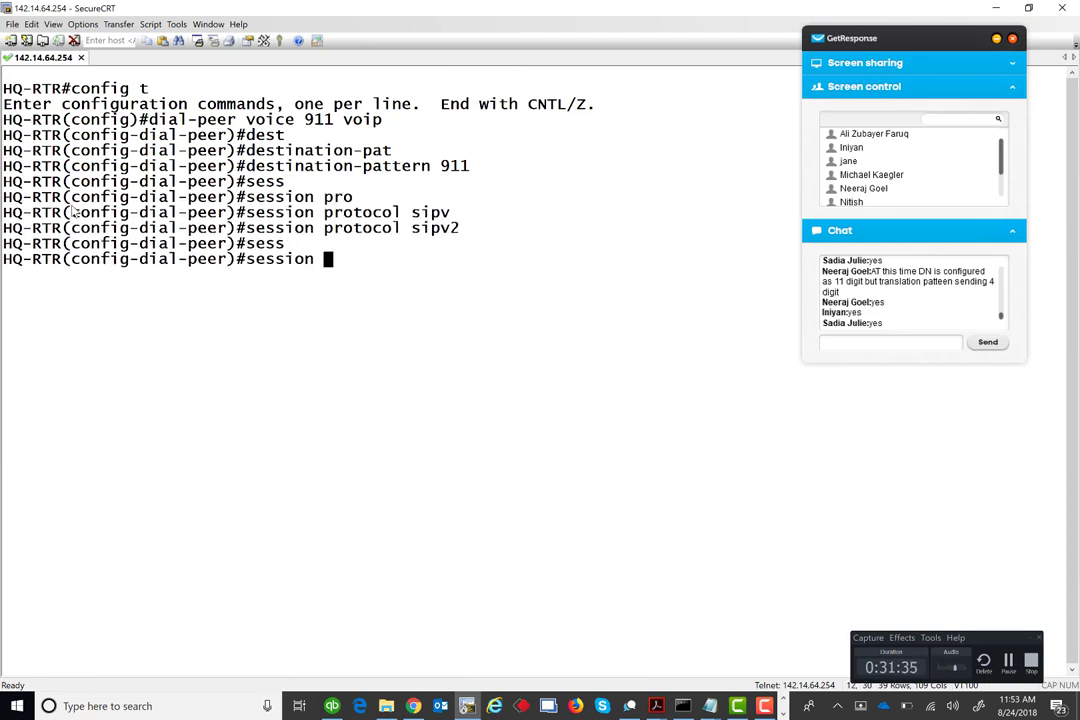
type("it")
key("BackSpace")
key("BackSpace")
type("targ")
key("Tab")
type("ipv4:142.100")
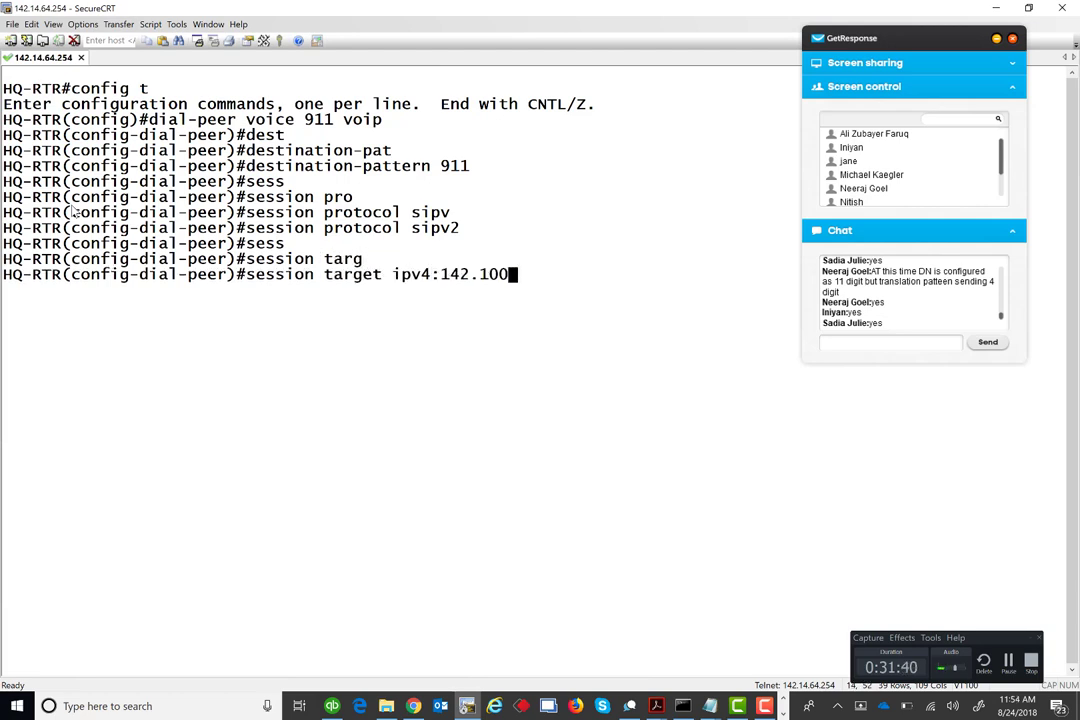
type(".64.100")
key("Return")
Apply voice-class codec 10 to the 911 dial-peer
type("v")
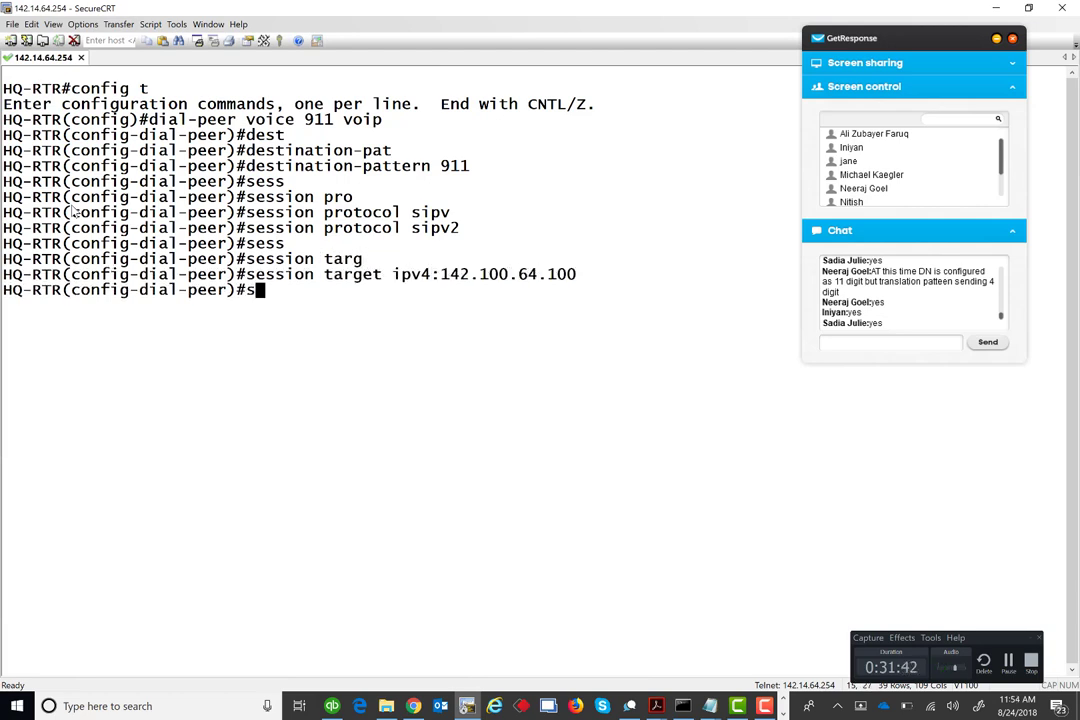
type("oice-clas")
key("Tab")
type("cod")
key("Tab")
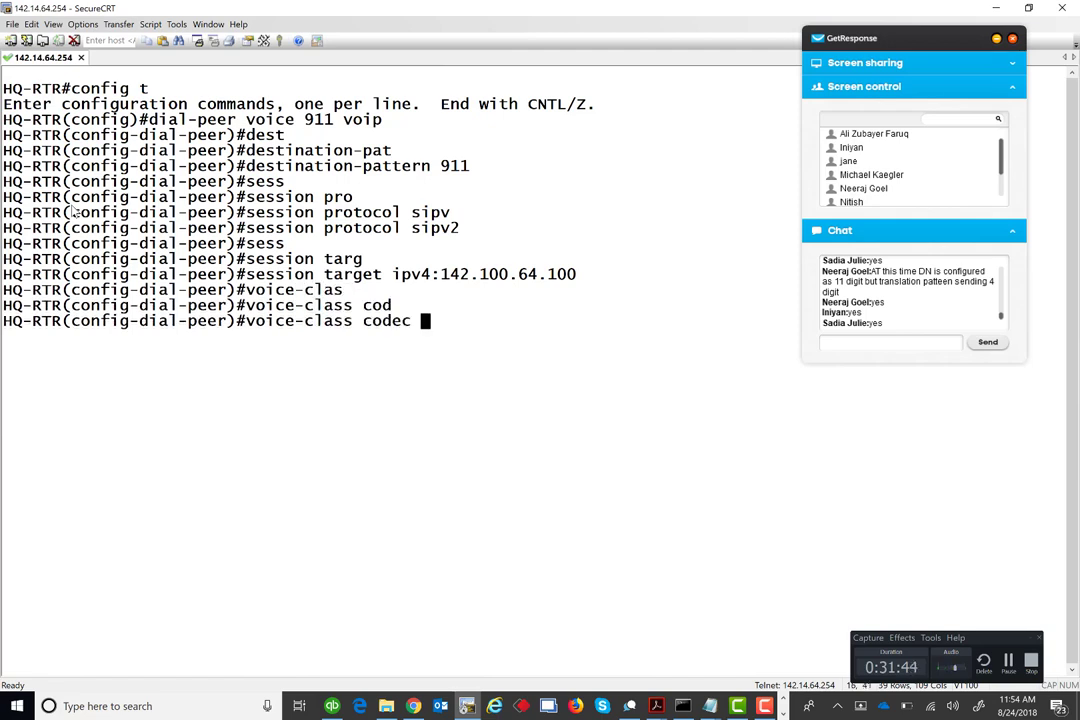
type("10")
key("Return")
Add dtmf-relay sip-kpml rtp-nte to the 911 dial-peer
type("sip")
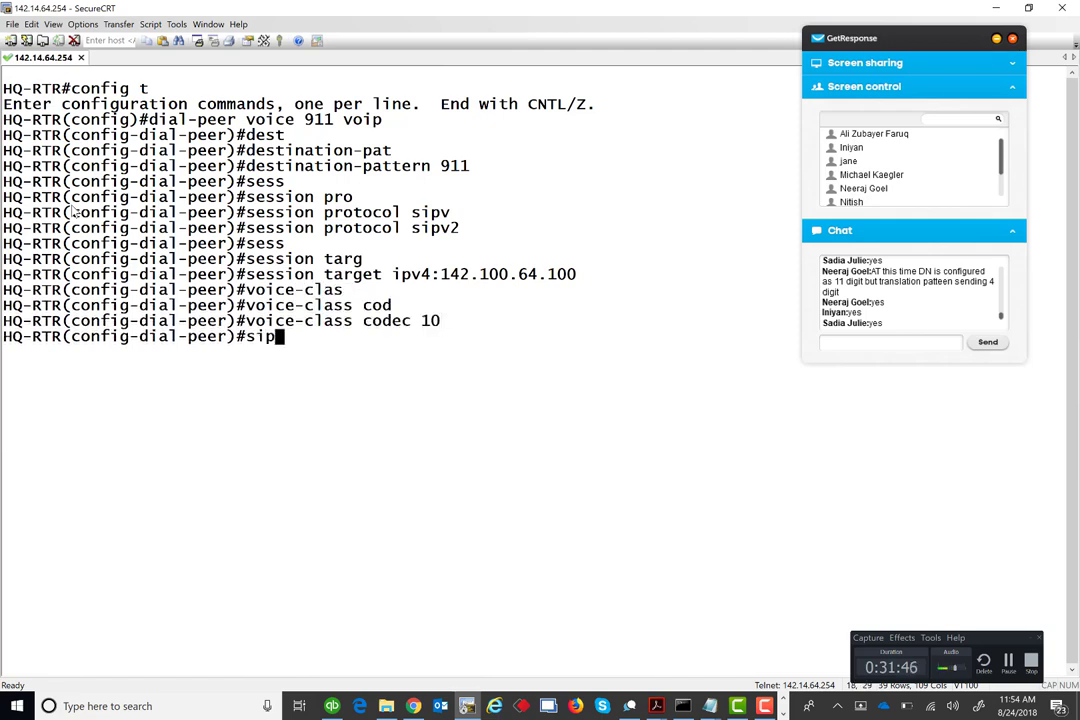
key("BackSpace")
key("BackSpace")
type("dt")
key("Tab")
type("mf-re")
key("Tab")
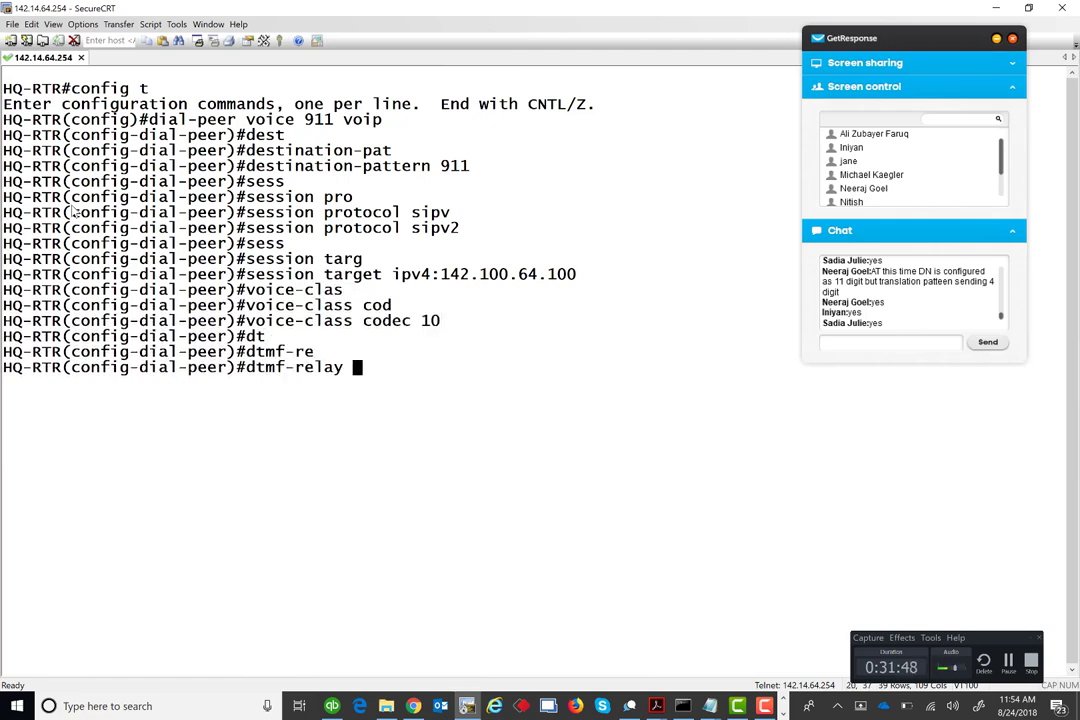
type("sip")
key("Tab")
type("k")
key("Tab")
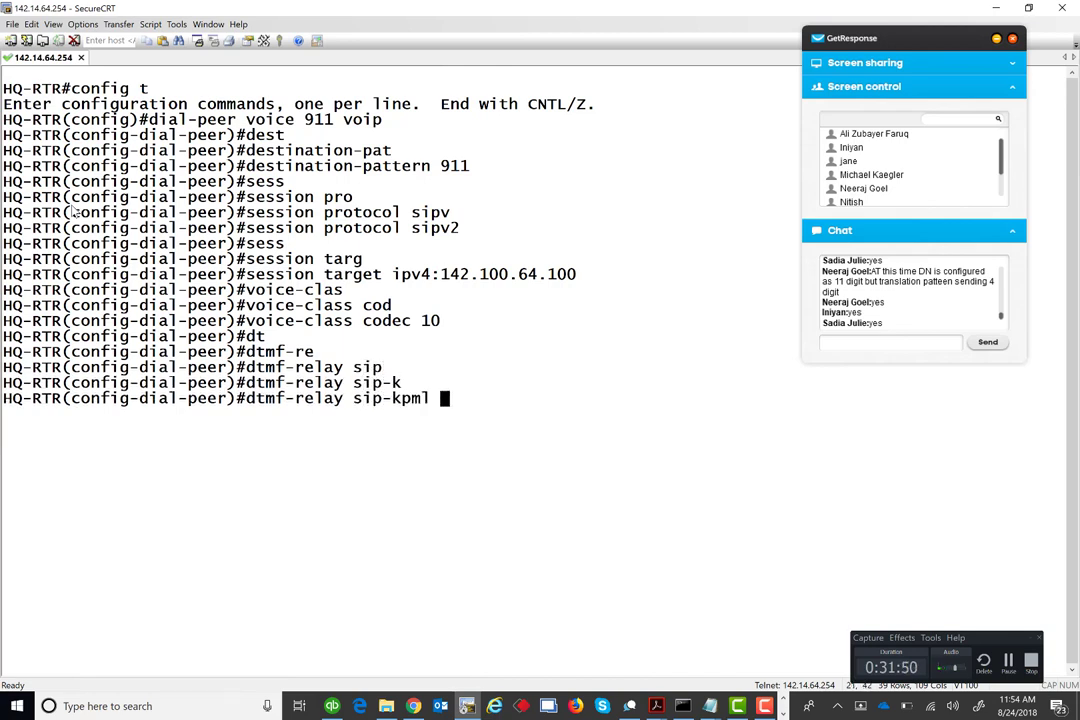
type("ntp")
key("Tab")
key("BackSpace")
key("BackSpace")
key("BackSpace")
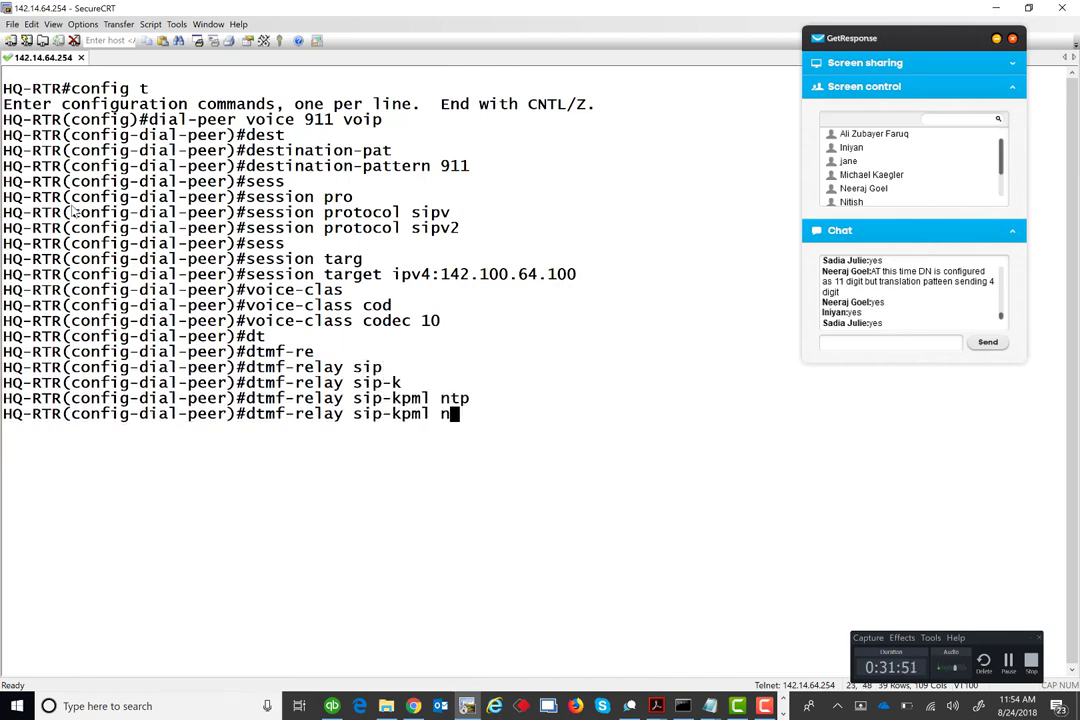
type("rt")
key("Tab")
key("Return")
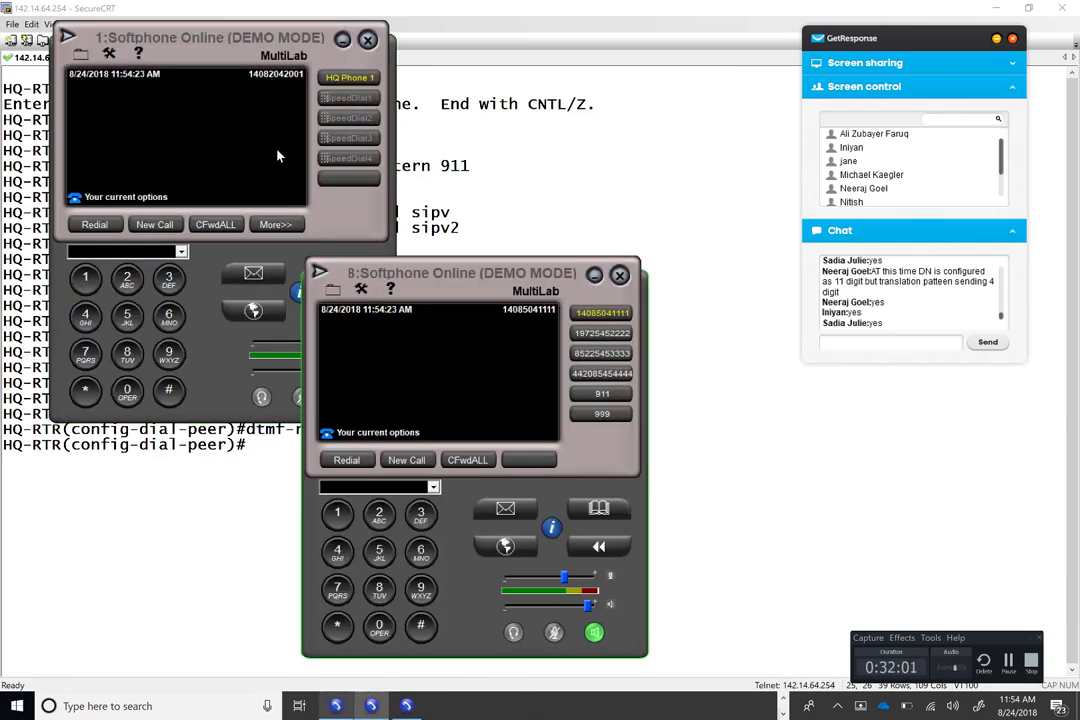
Dial 911 from HQ Phone 1 and end the call once phone 8 rings from 2001
left_click(155, 224)
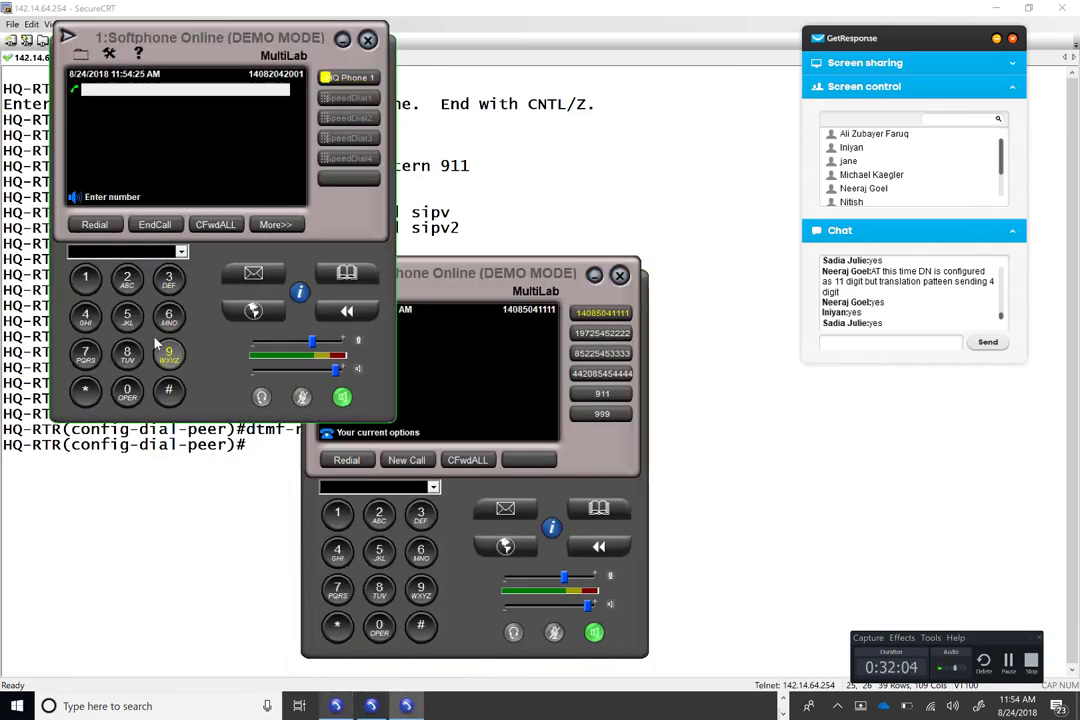
left_click(168, 352)
left_click(85, 277)
left_click(85, 277)
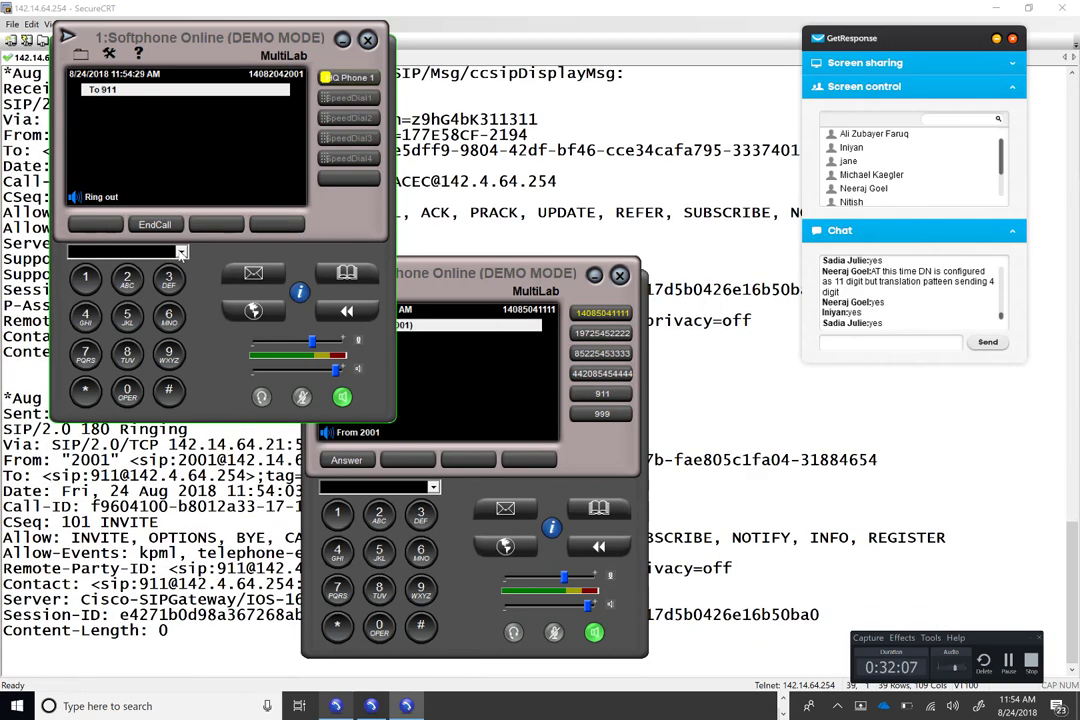
left_click(145, 228)
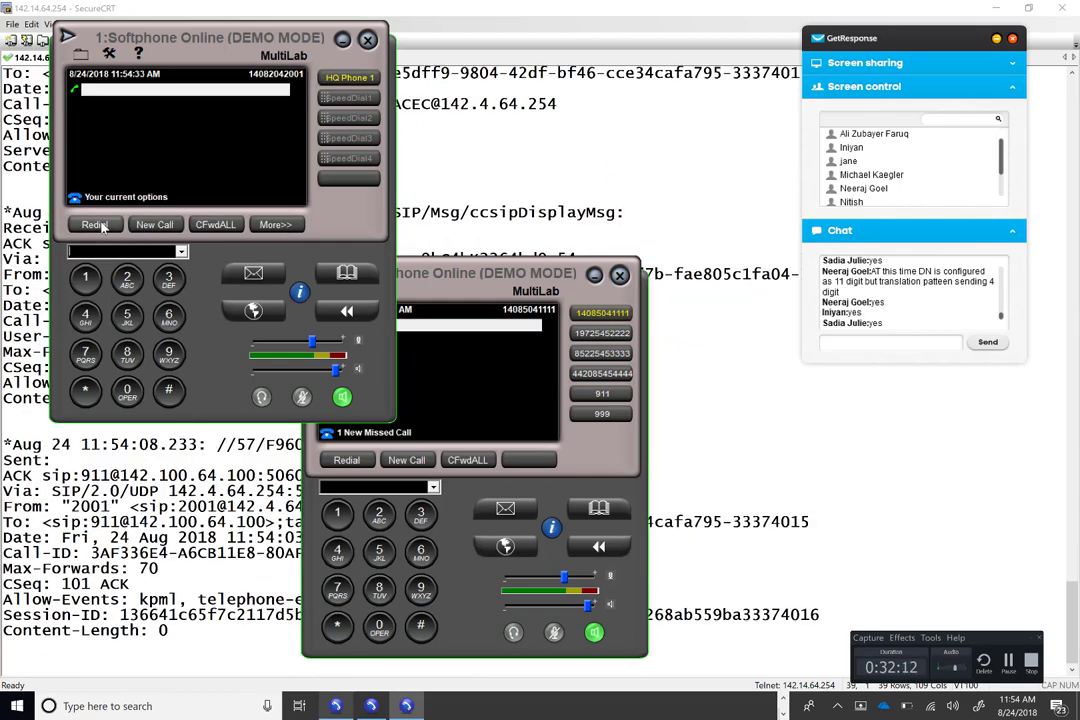
Redial 911 twice from phone 1, ending each test call after phone 8 rings
left_click(97, 224)
left_click_drag(452, 325, 589, 187)
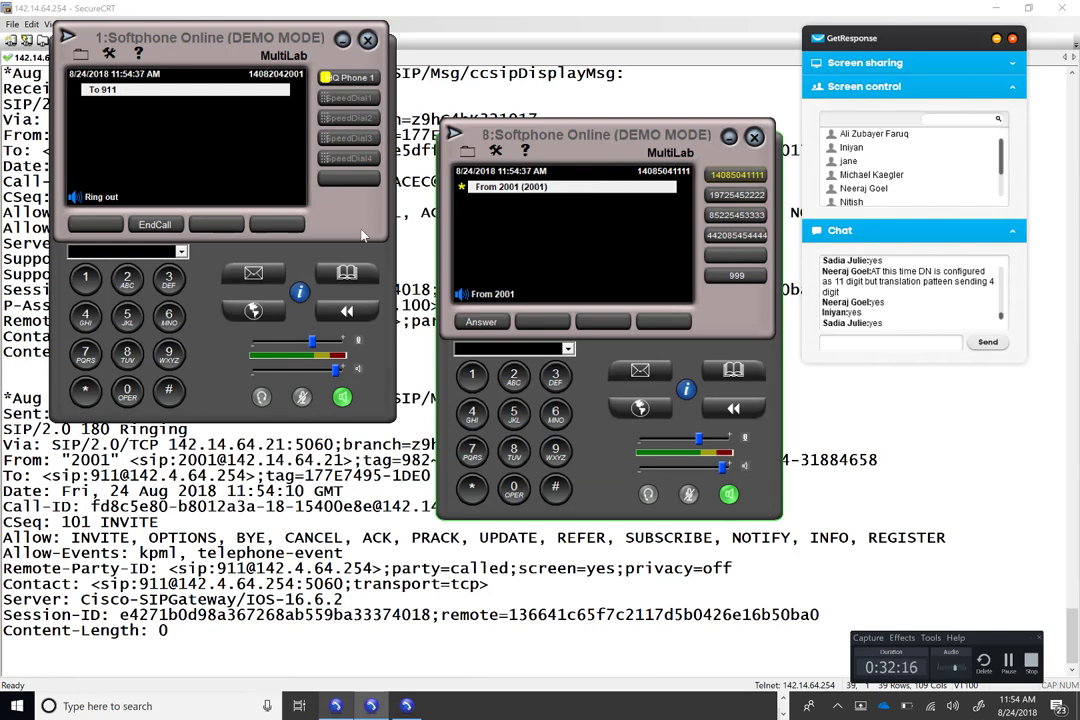
left_click(154, 225)
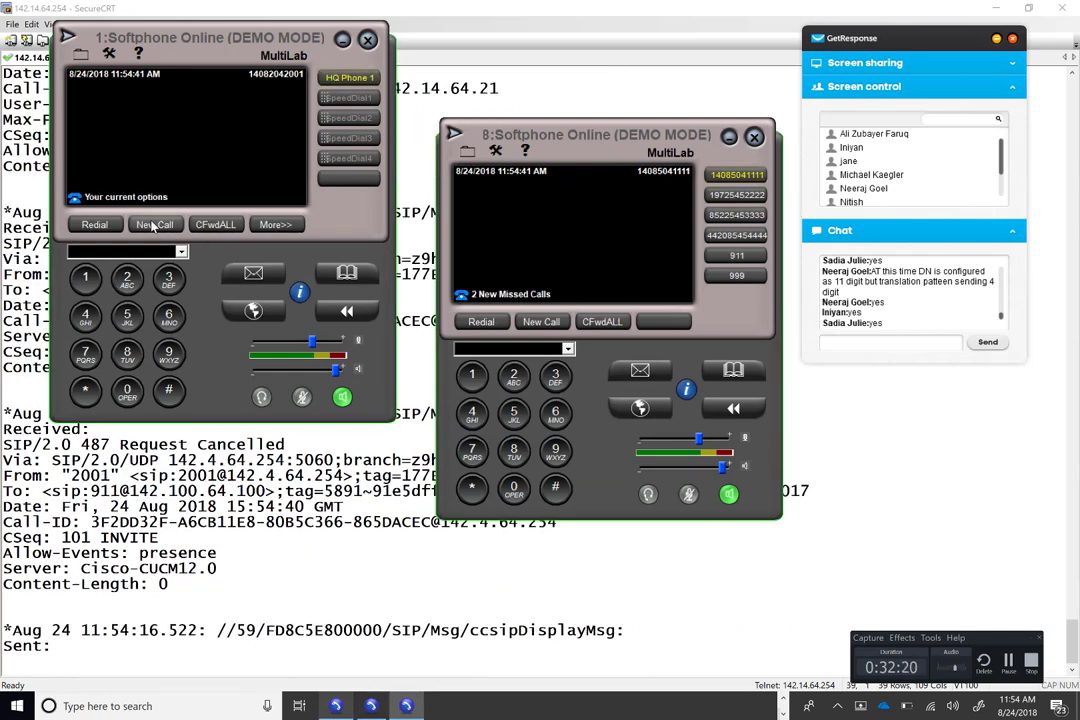
left_click(90, 226)
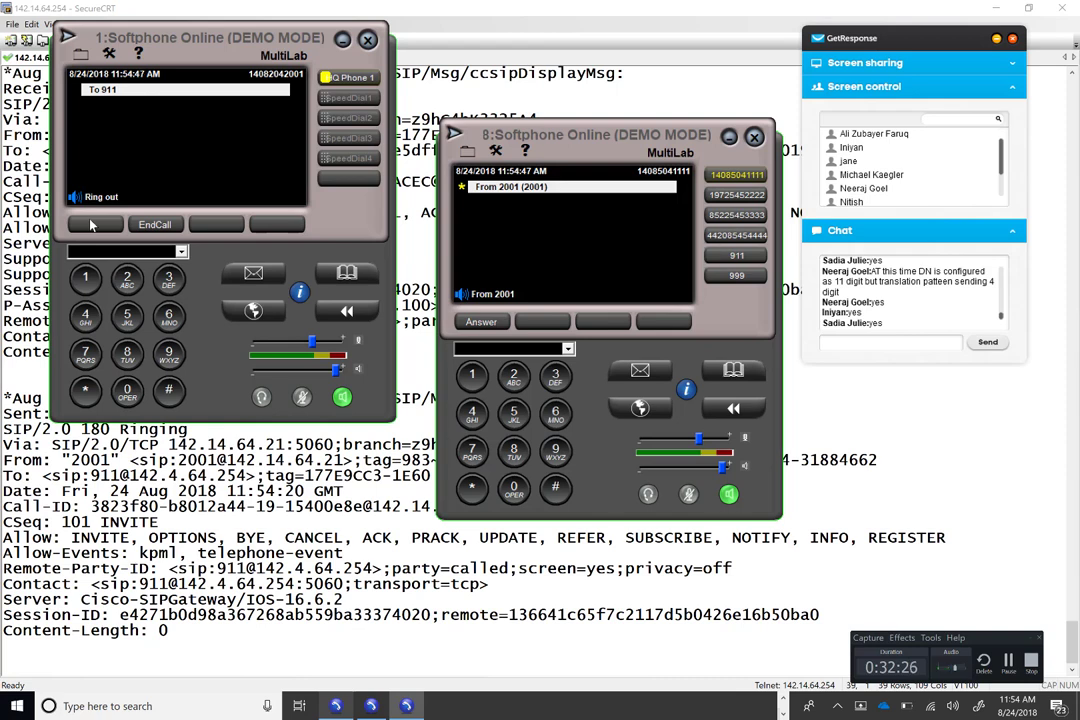
left_click(154, 225)
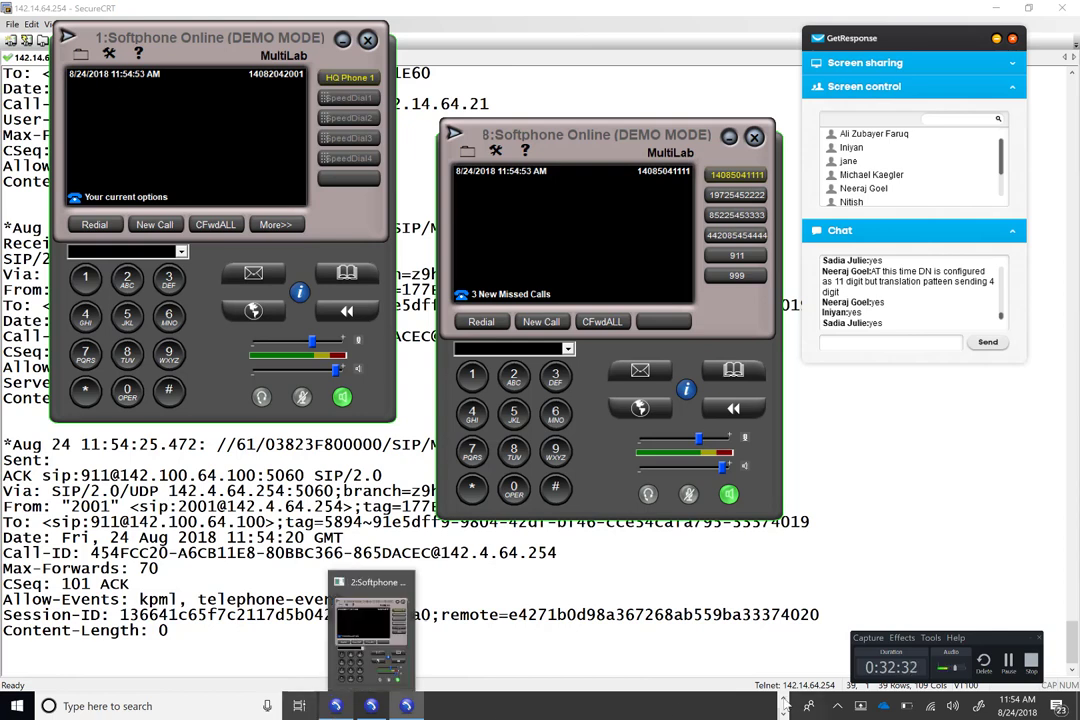
On the 911 route pattern, enable Use Calling Party's External Phone Number Mask
mouse_move(335, 706)
mouse_move(737, 706)
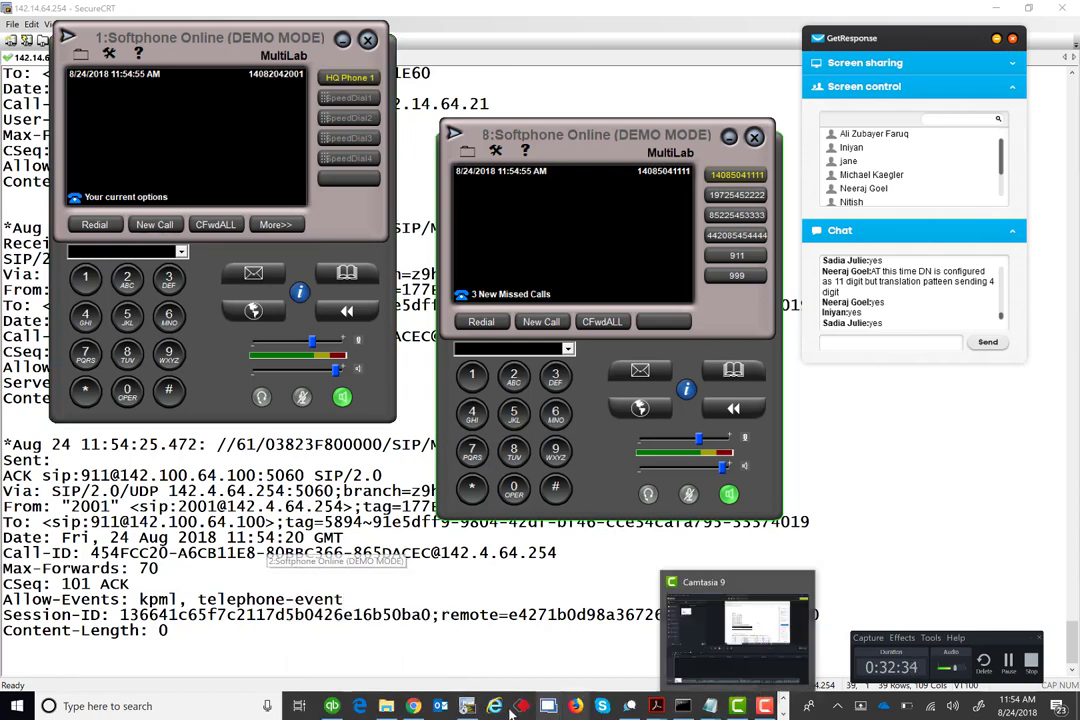
left_click(410, 707)
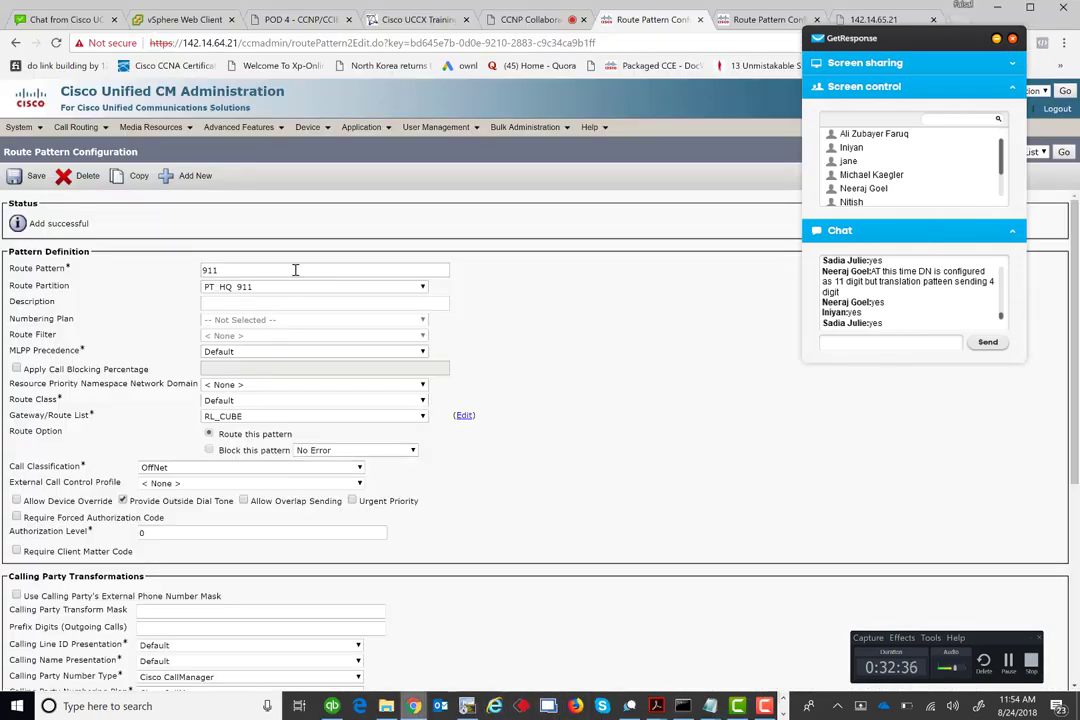
left_click(16, 596)
left_click_drag(24, 596, 218, 597)
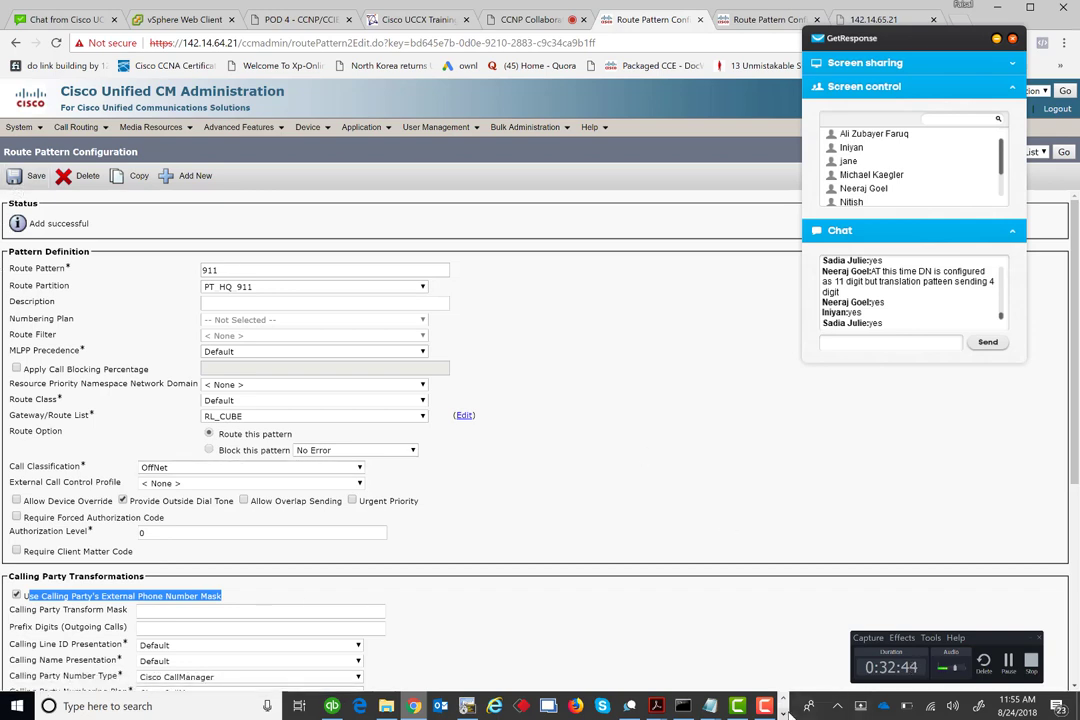
left_click(410, 705)
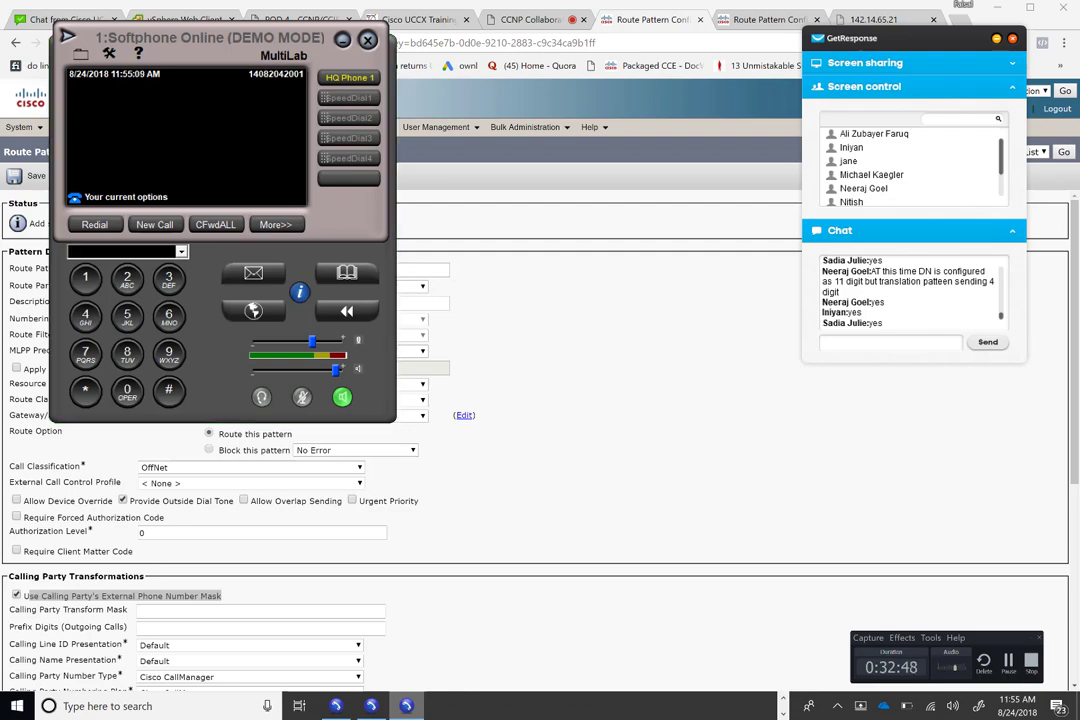
key("super+w")
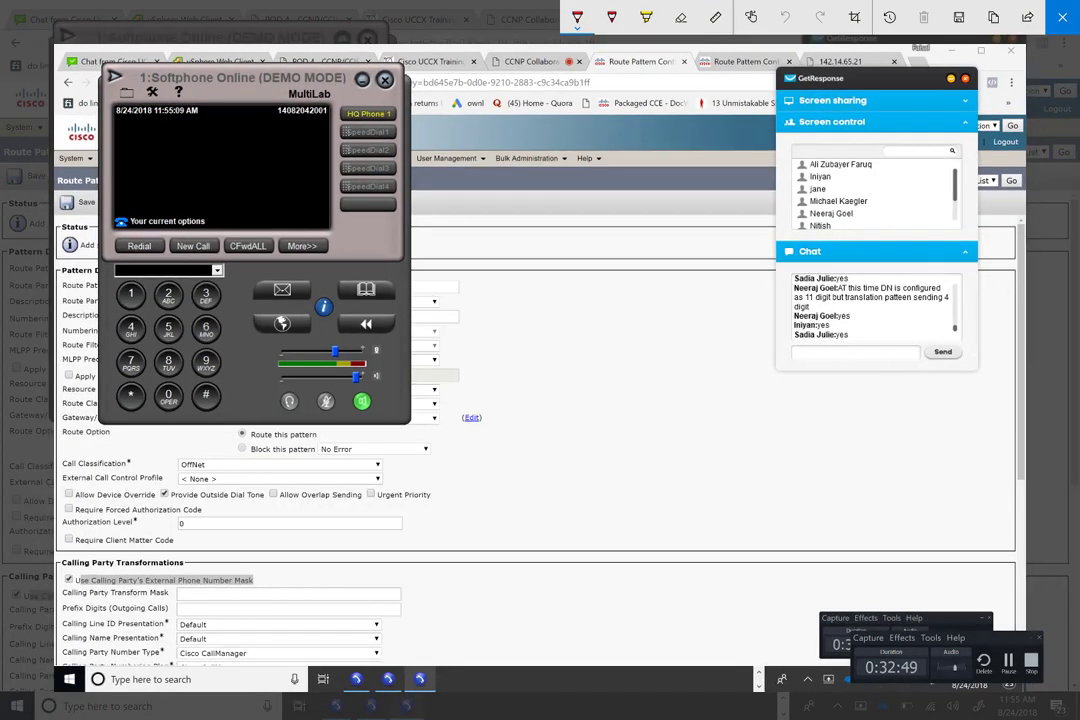
mouse_move(300, 84)
left_mouse_down()
mouse_move(260, 112)
mouse_move(350, 96)
left_mouse_up()
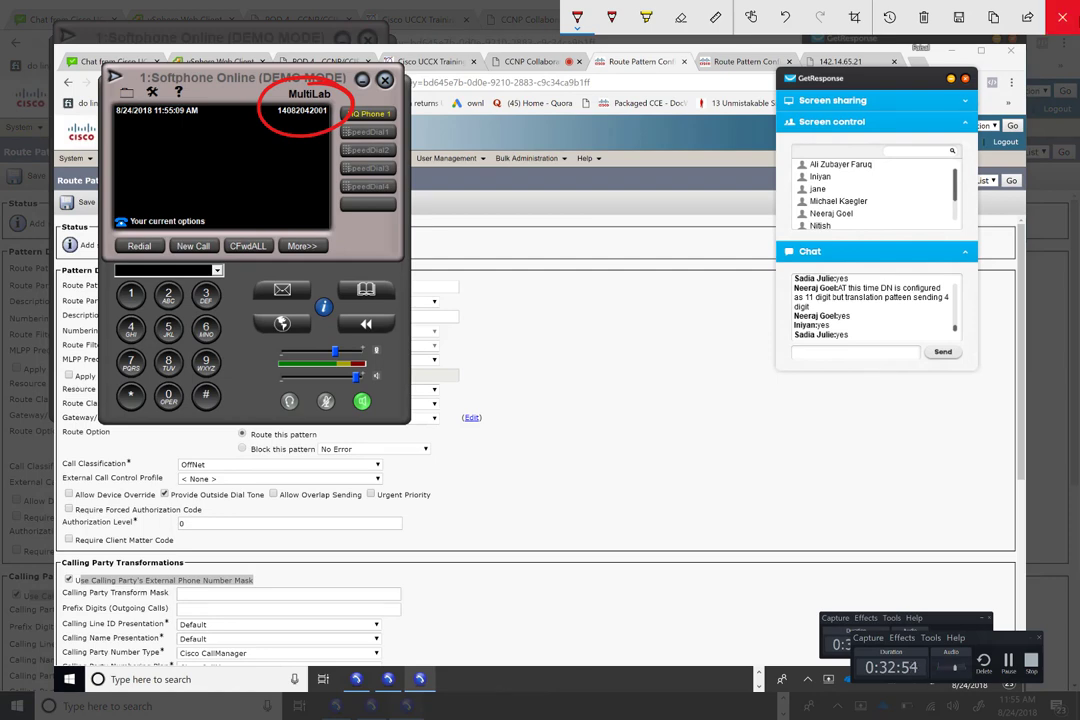
left_click(1074, 26)
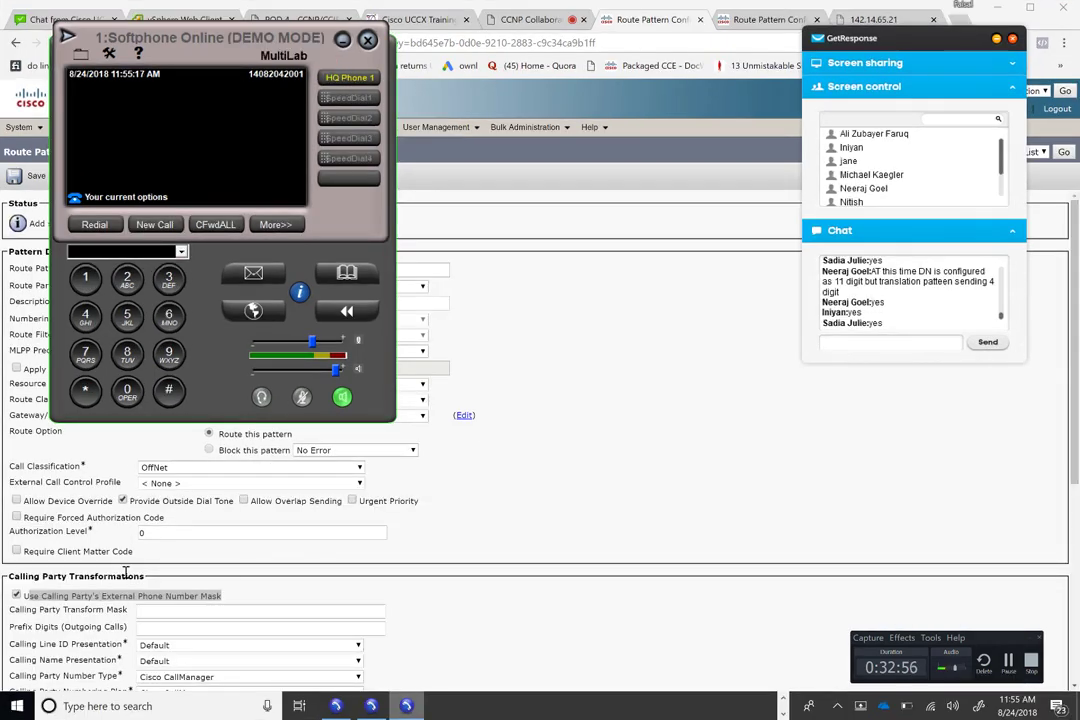
Save the 911 route pattern and accept the authorization code and reset alerts
left_click(80, 358)
left_click(30, 175)
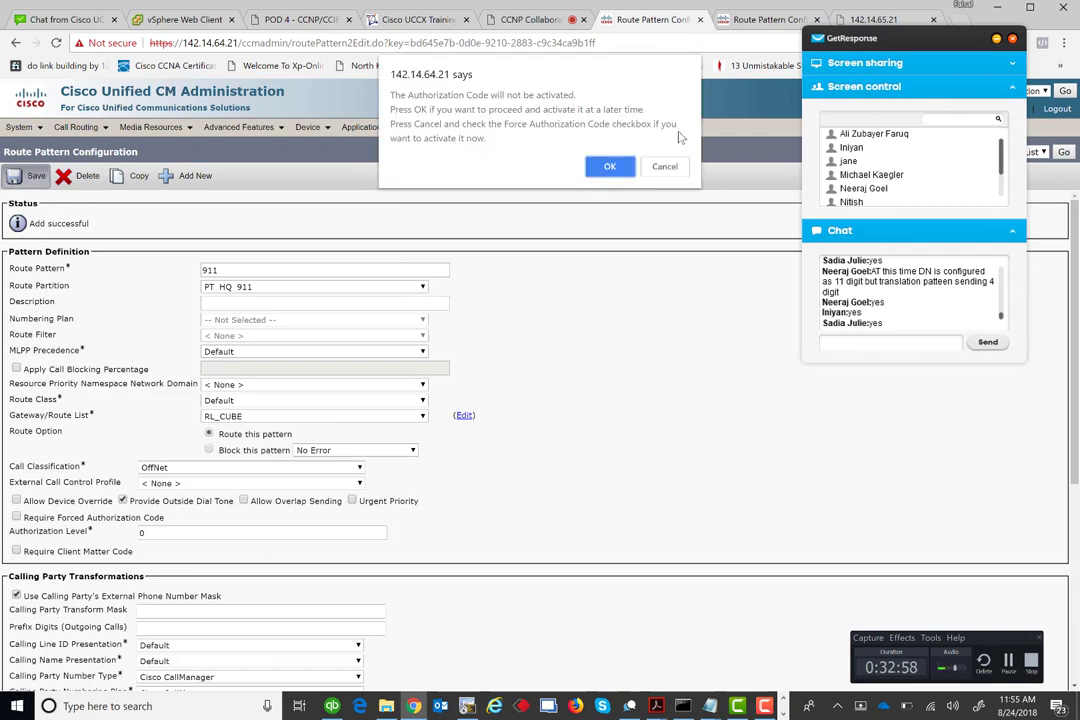
left_click(620, 166)
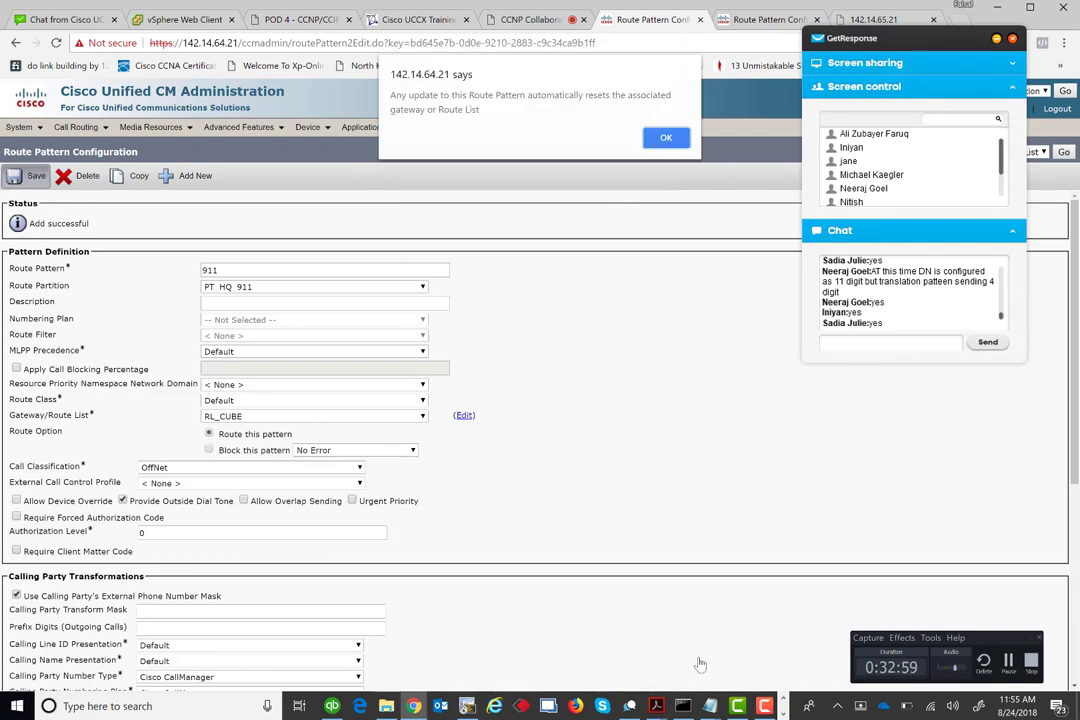
left_click(666, 139)
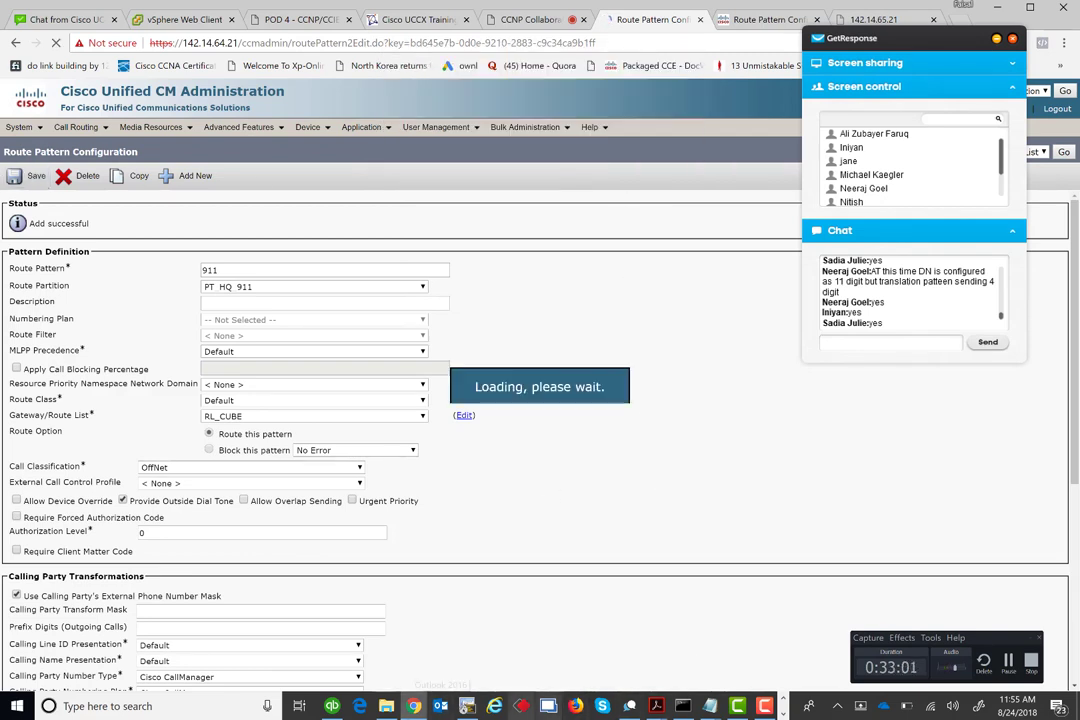
left_click(467, 706)
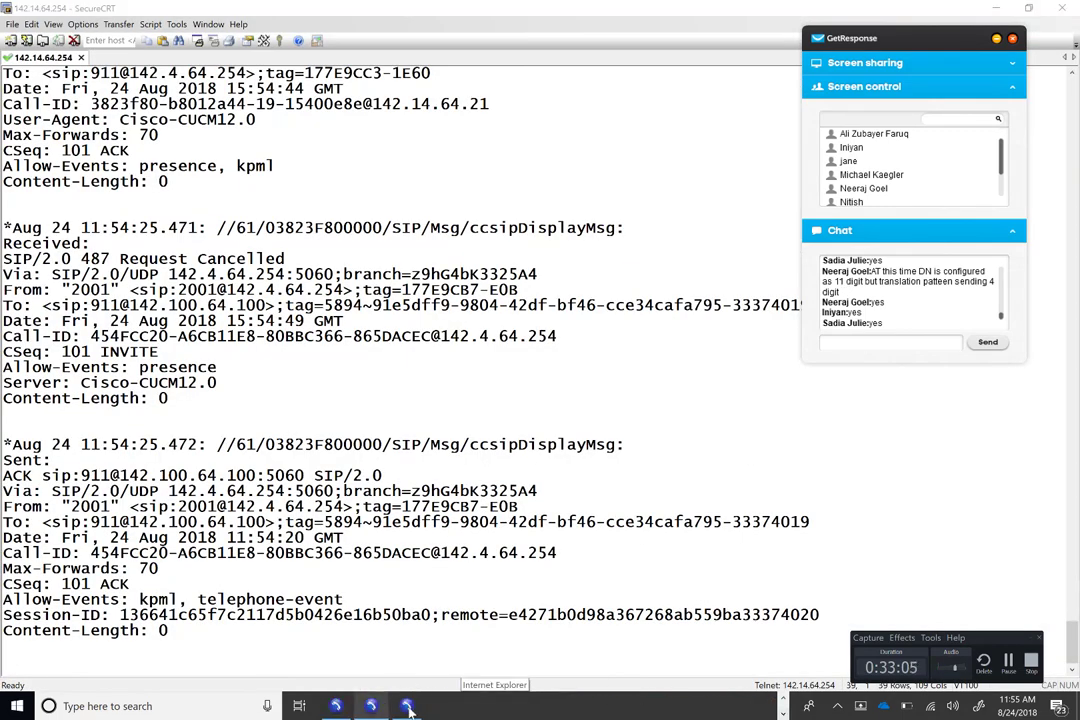
left_click(380, 706)
left_click(372, 706)
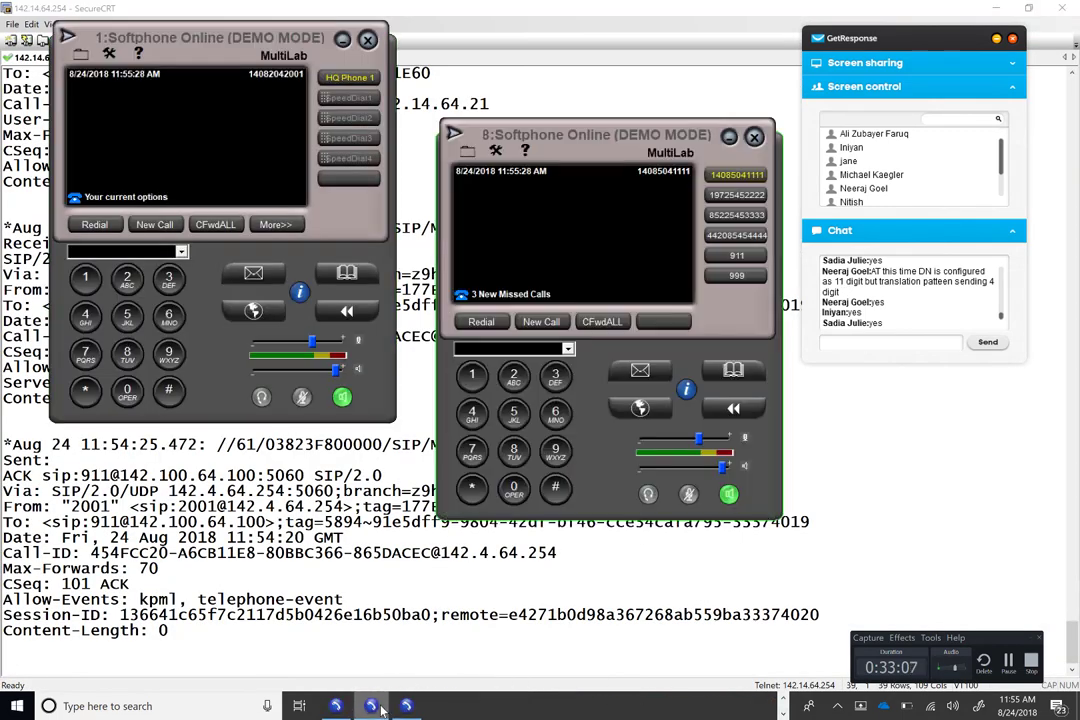
left_click(94, 224)
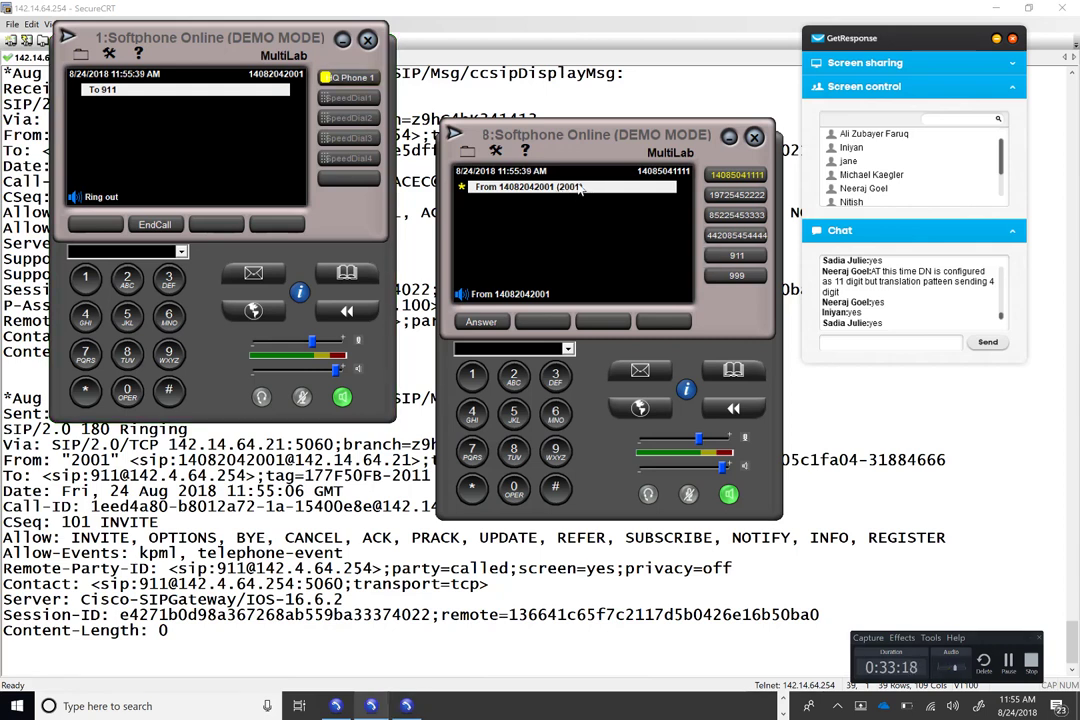
key("super+w")
mouse_move(578, 188)
left_mouse_down()
mouse_move(600, 240)
mouse_move(578, 188)
left_mouse_up()
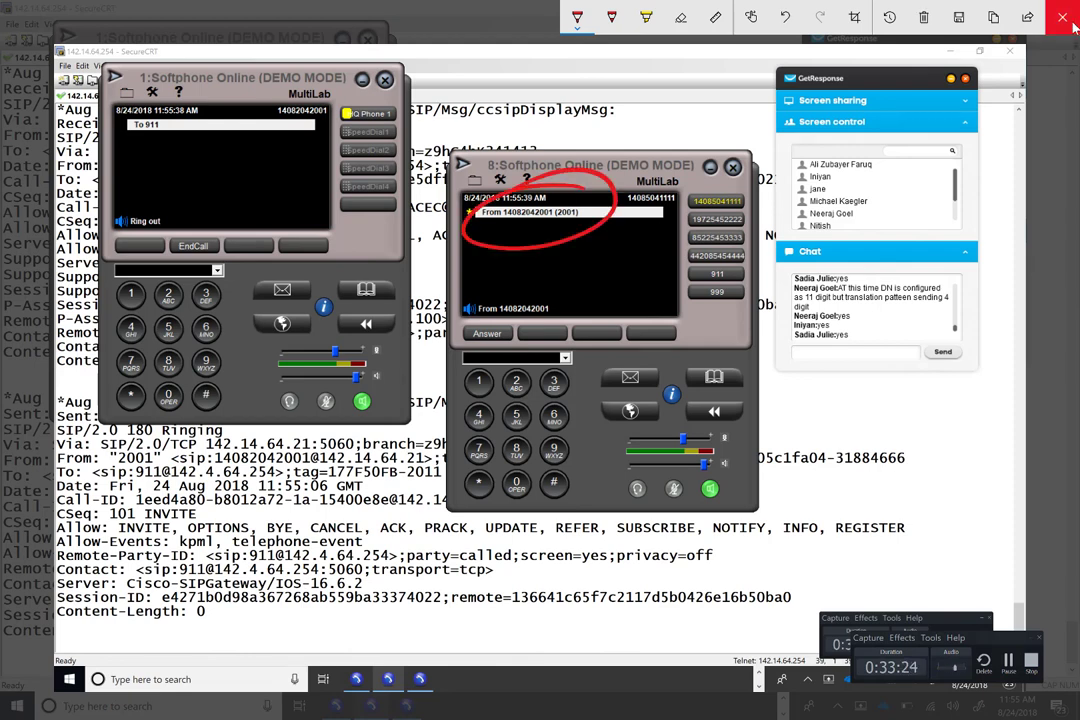
key("alt+F4")
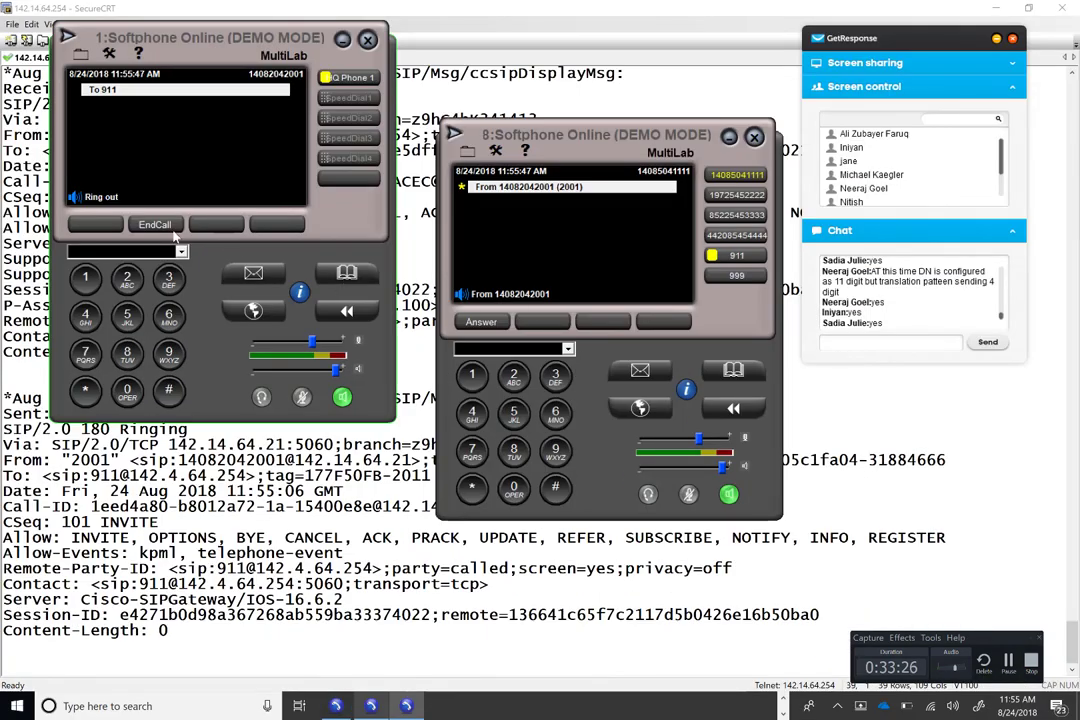
left_click(150, 224)
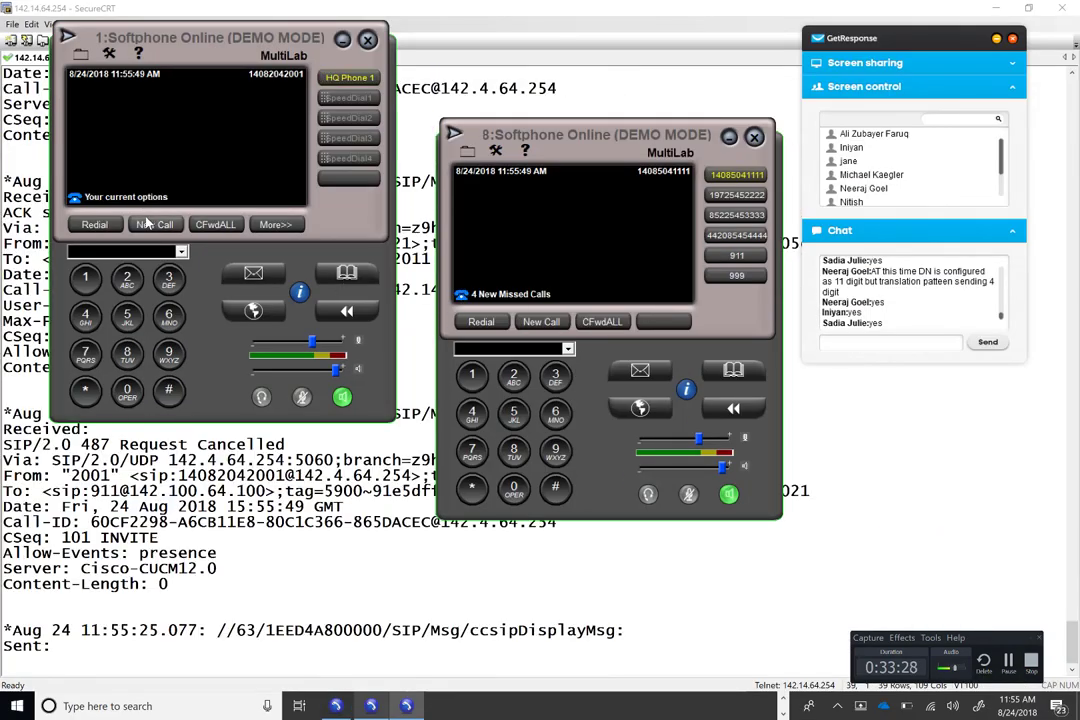
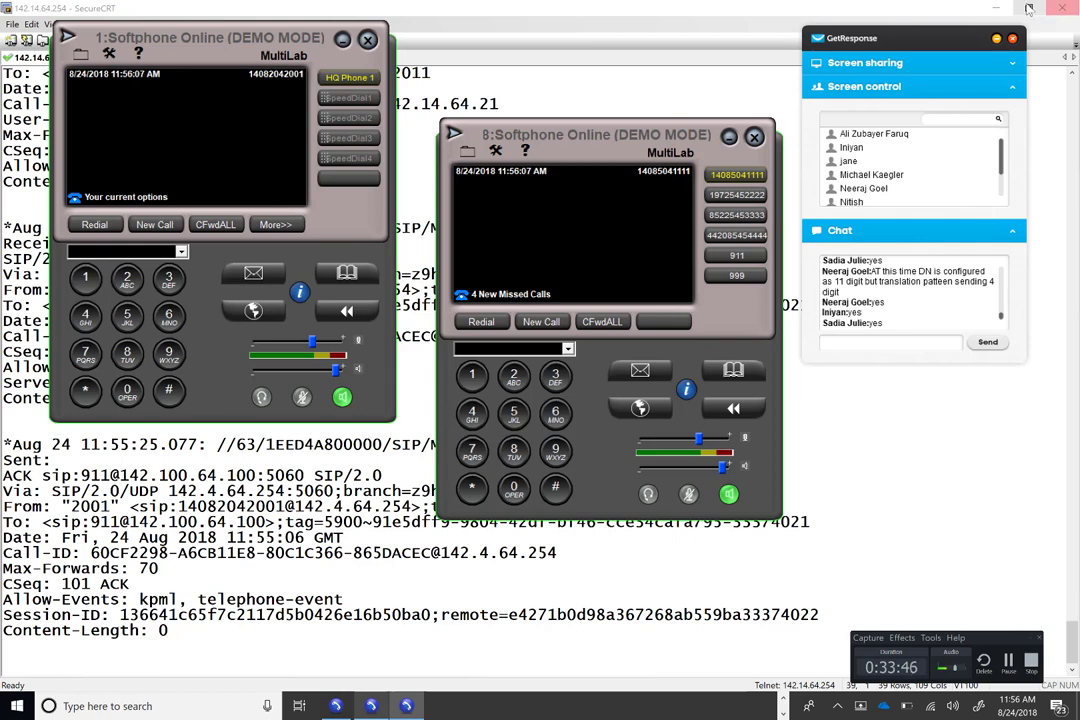
Bring the browser forward and minimize the softphones to show the 911 route pattern page
left_click(1058, 8)
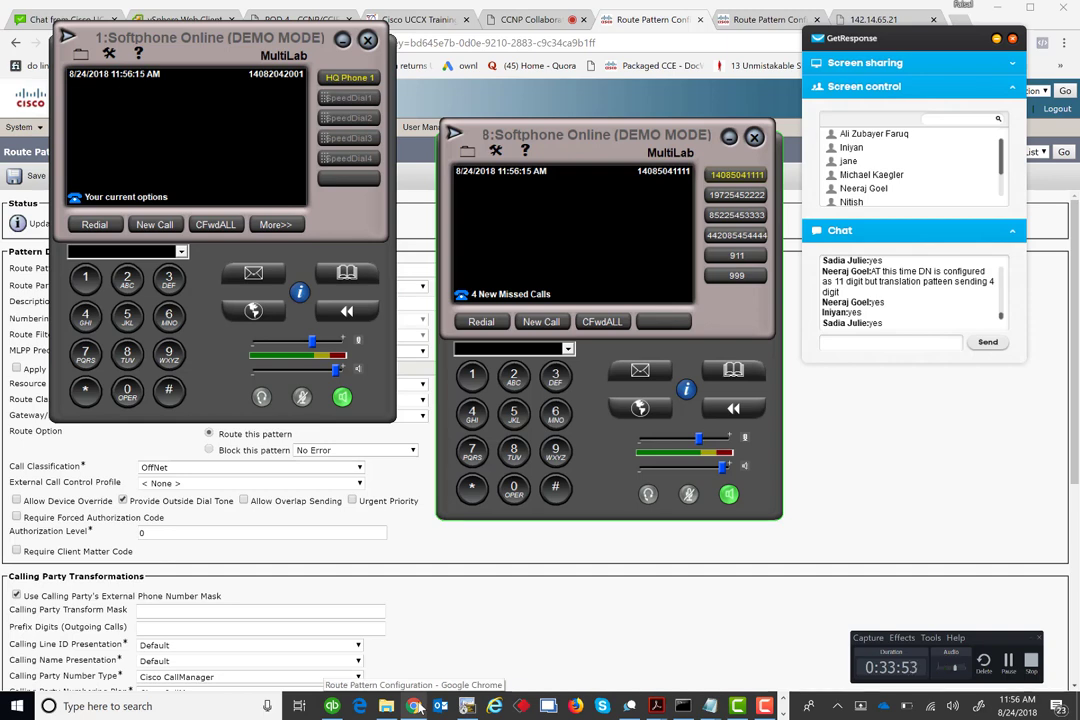
left_click(503, 641)
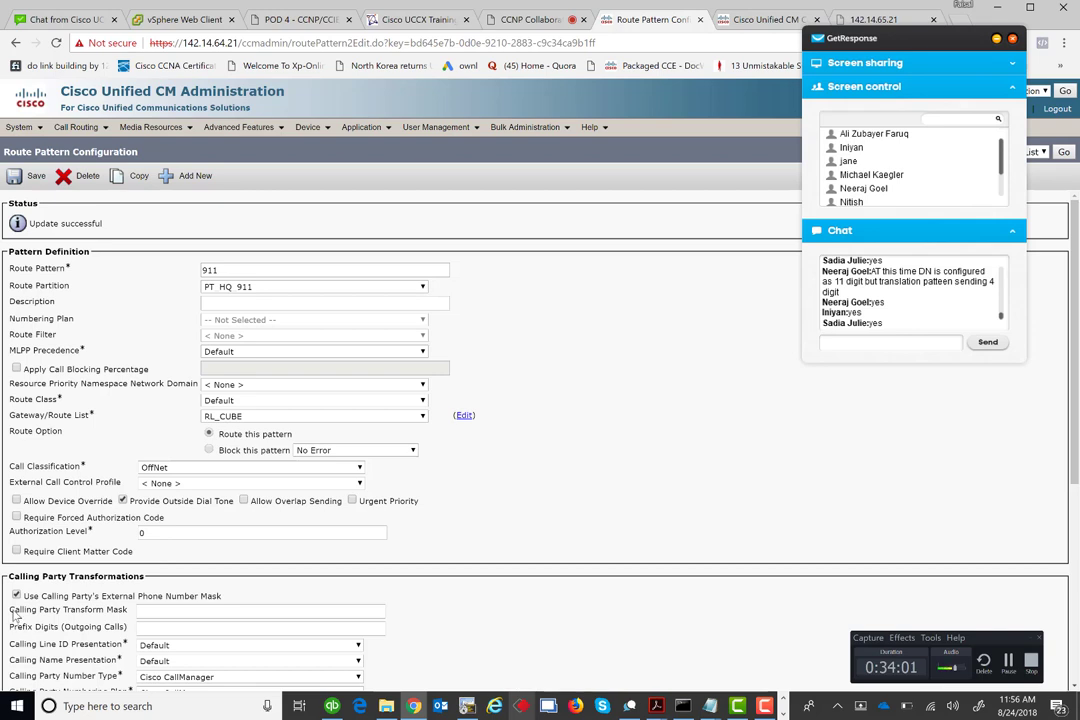
left_click_drag(12, 611, 143, 612)
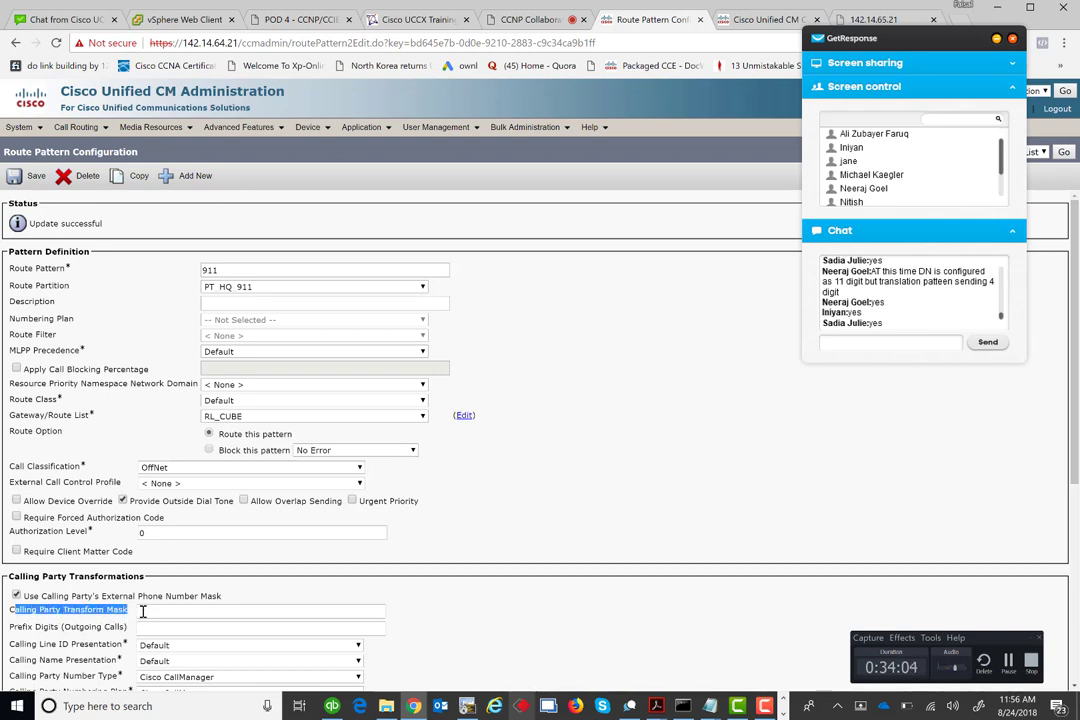
left_click(143, 612)
type("140")
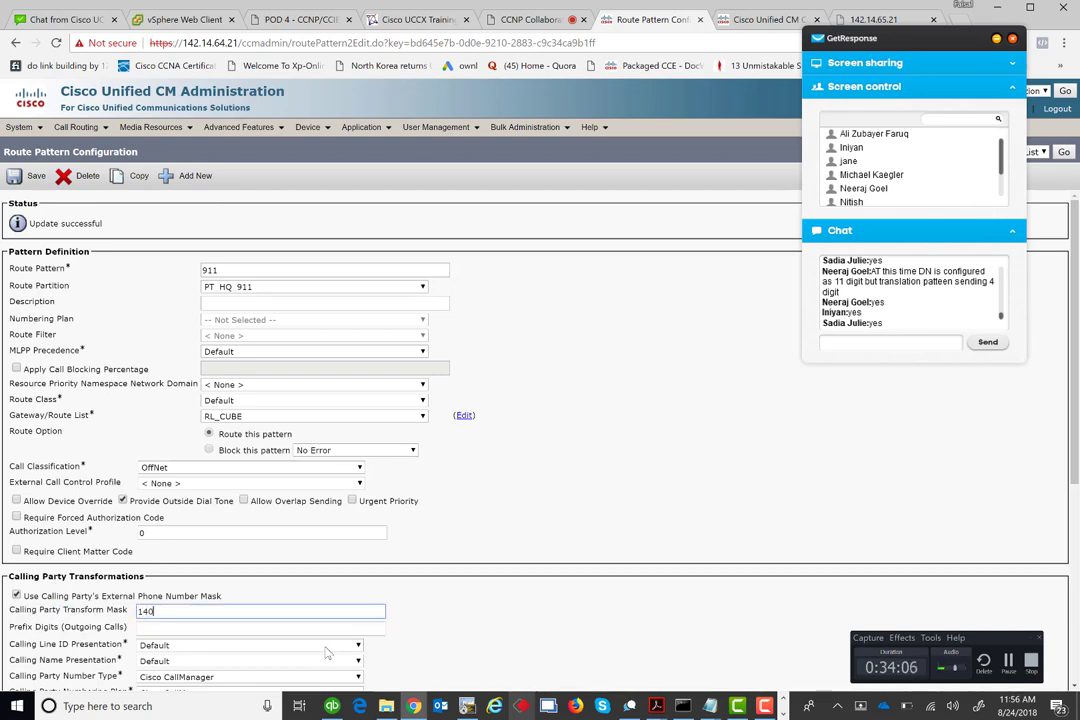
type("82042000")
left_click(20, 175)
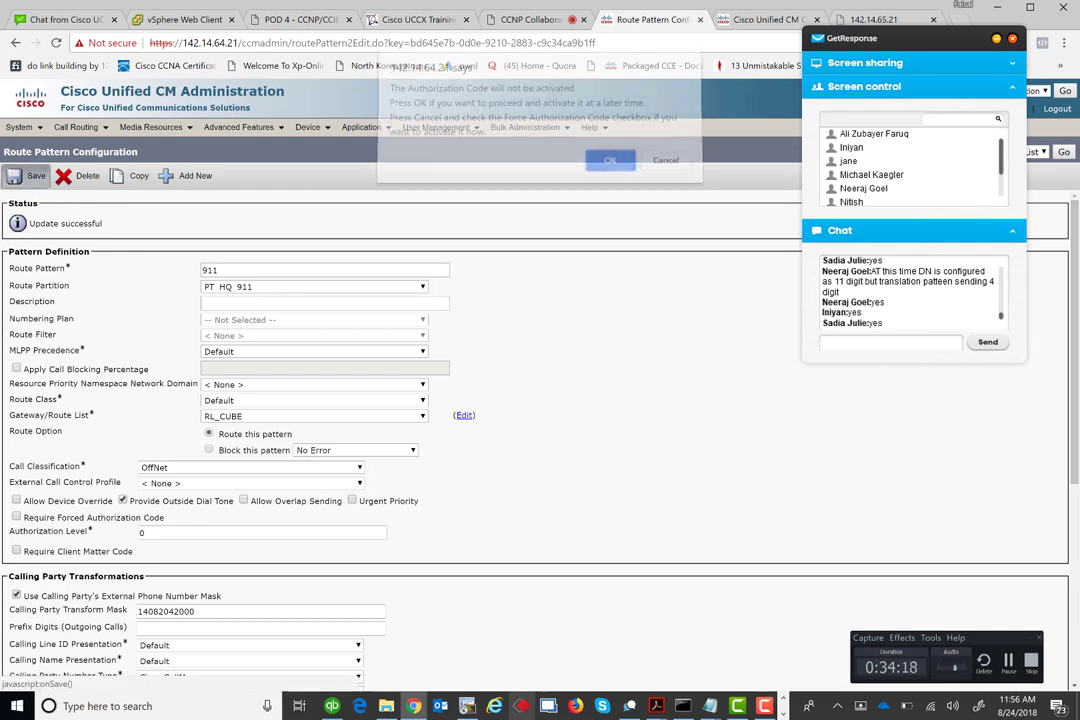
left_click(612, 160)
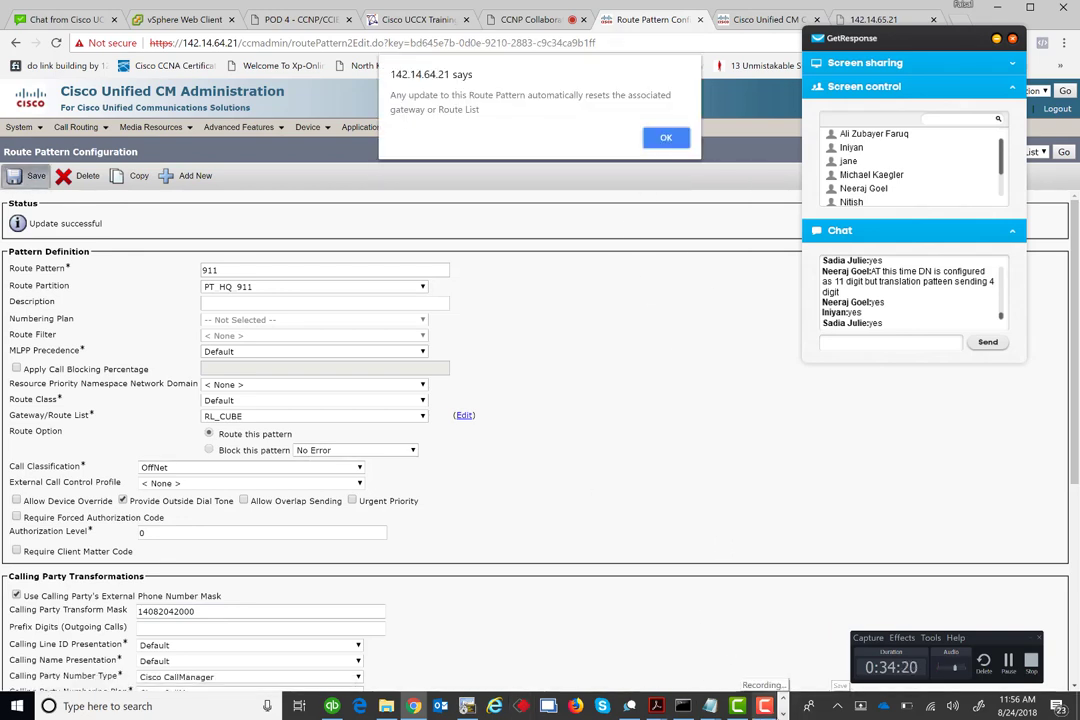
left_click(675, 140)
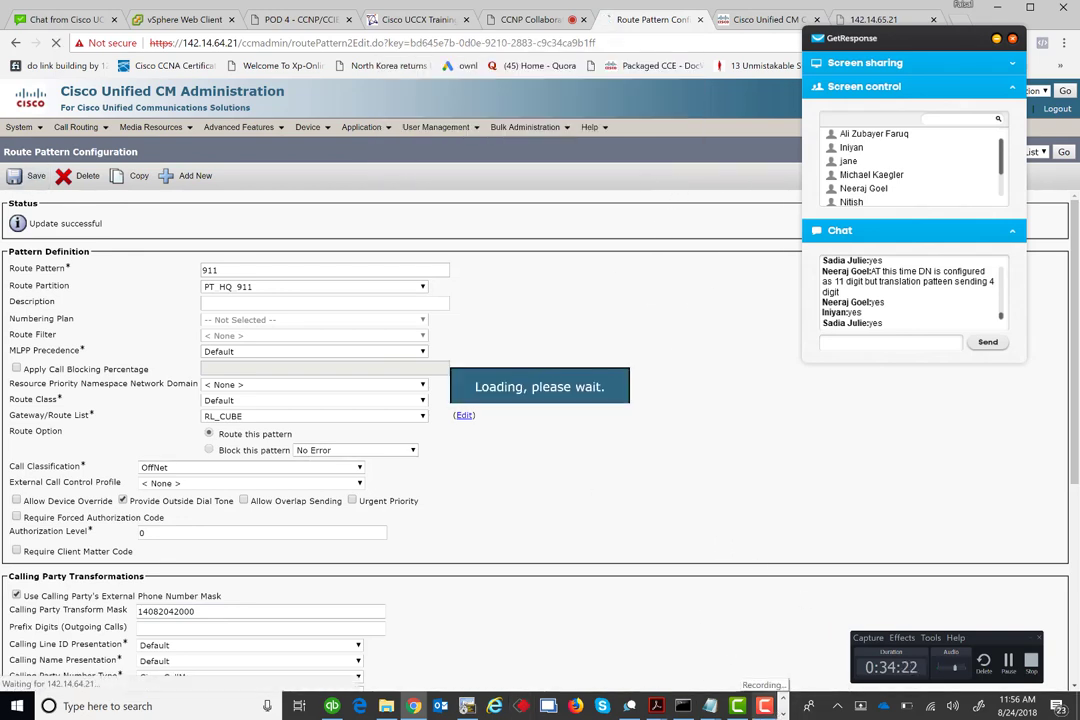
left_click(407, 706)
Place a test call to 911 from the softphone
left_click(371, 706)
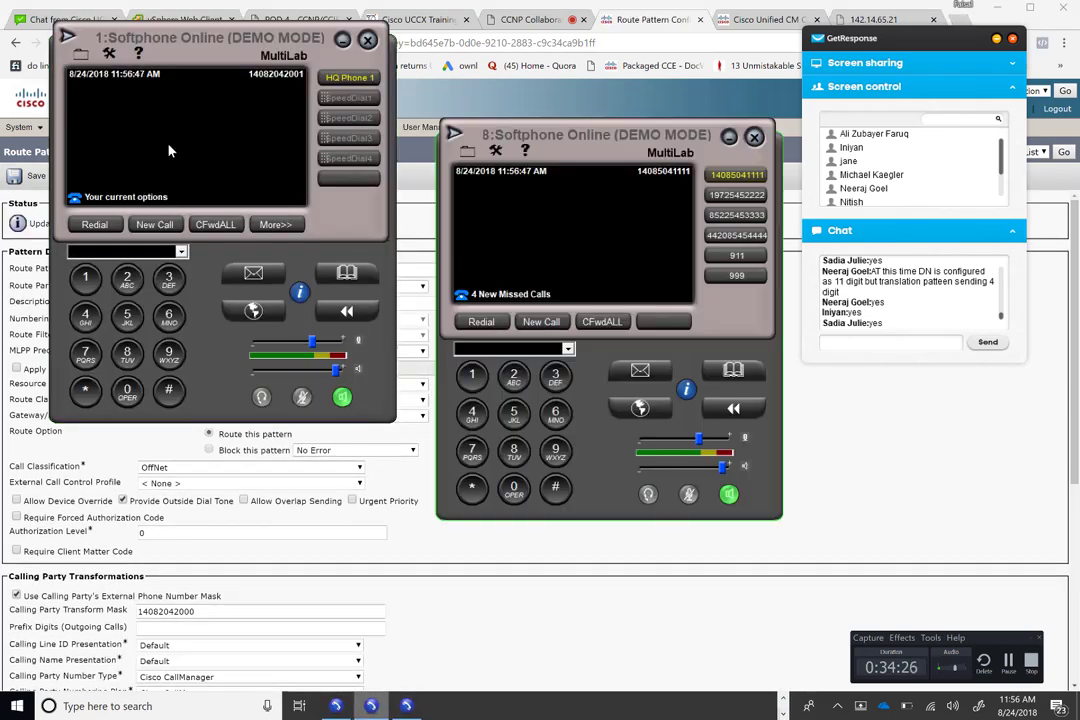
type("911")
key("Return")
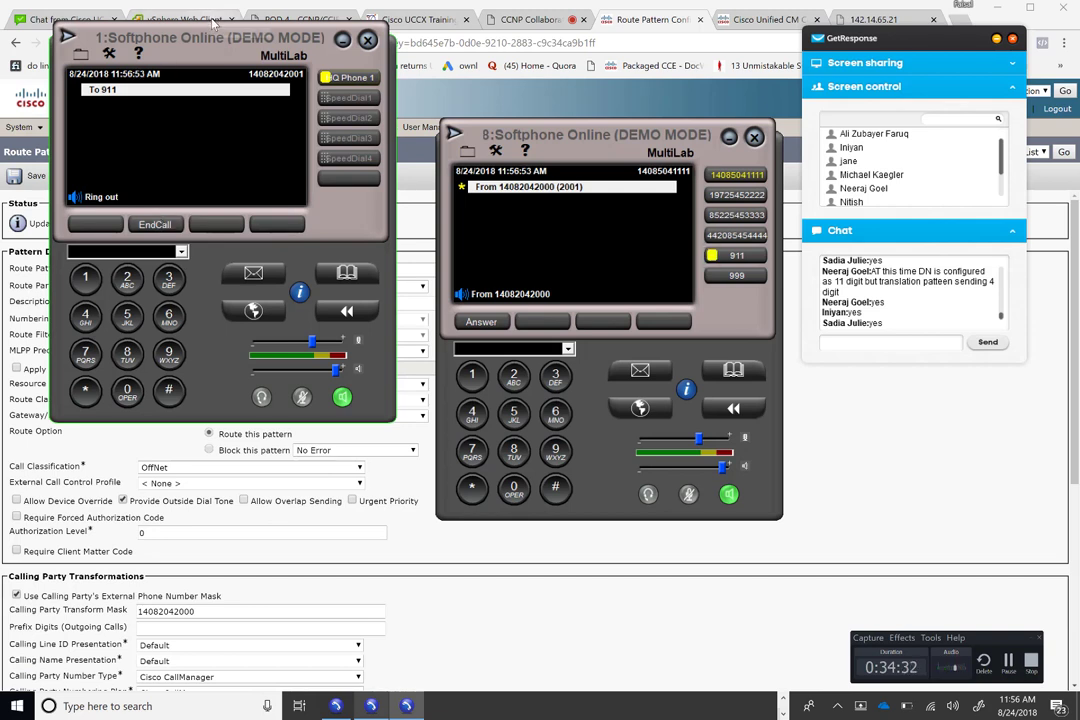
key("super+w")
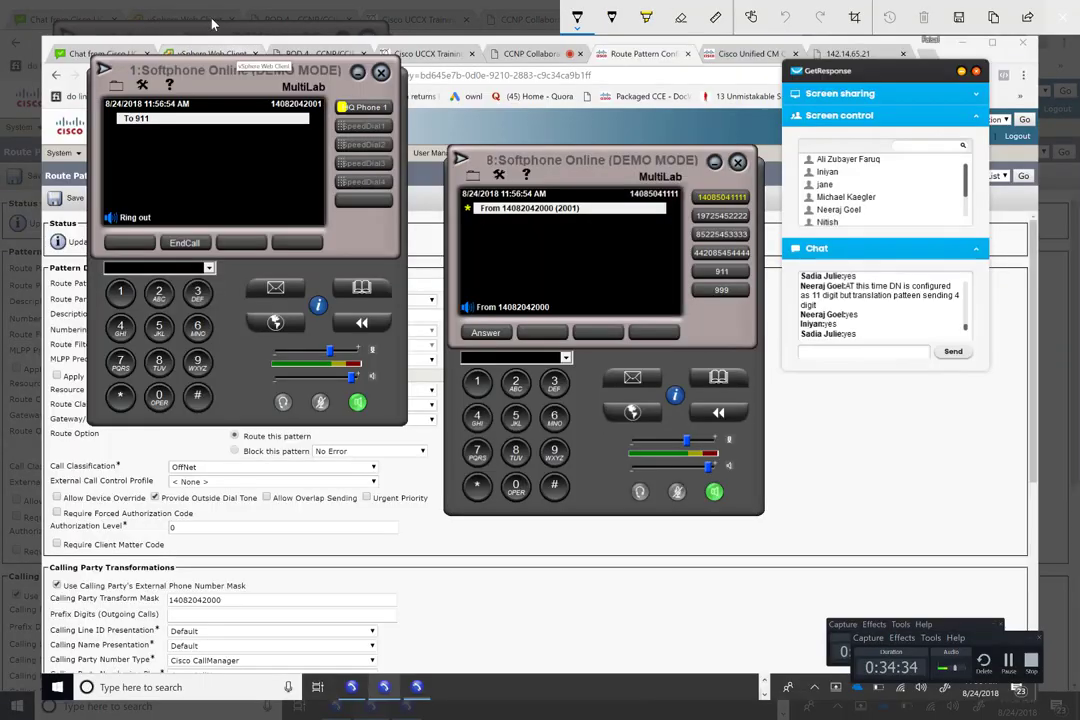
mouse_move(600, 188)
left_mouse_down()
mouse_move(490, 240)
mouse_move(410, 410)
mouse_move(300, 500)
mouse_move(255, 605)
mouse_move(230, 556)
left_mouse_up()
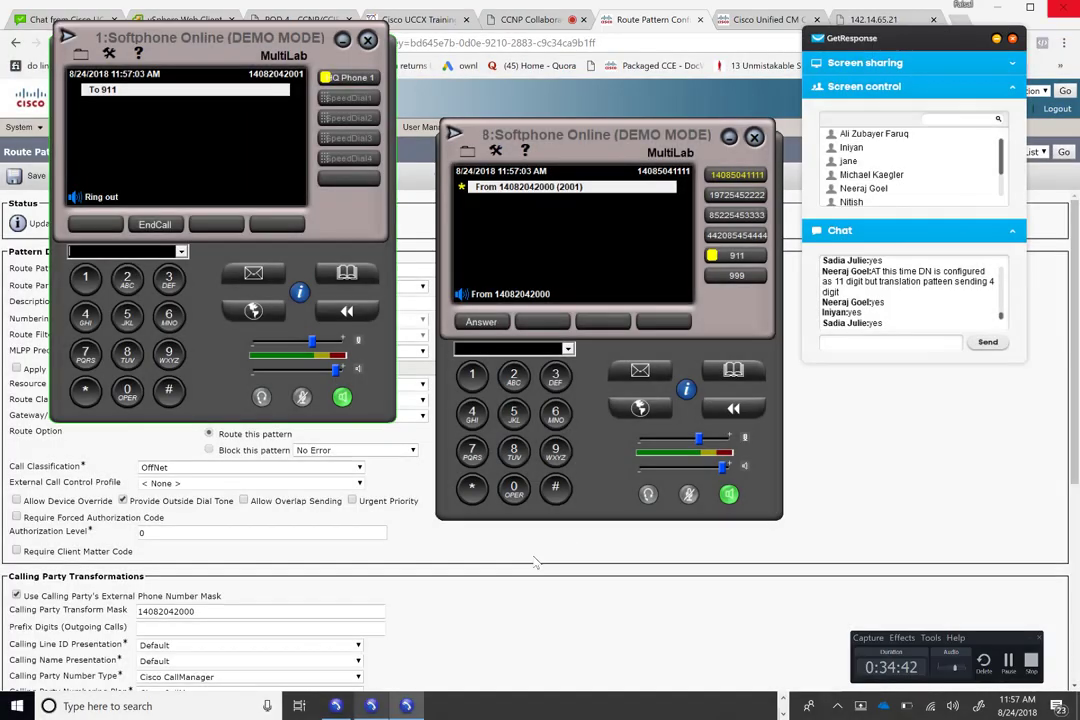
left_click(889, 15)
double_click(210, 611)
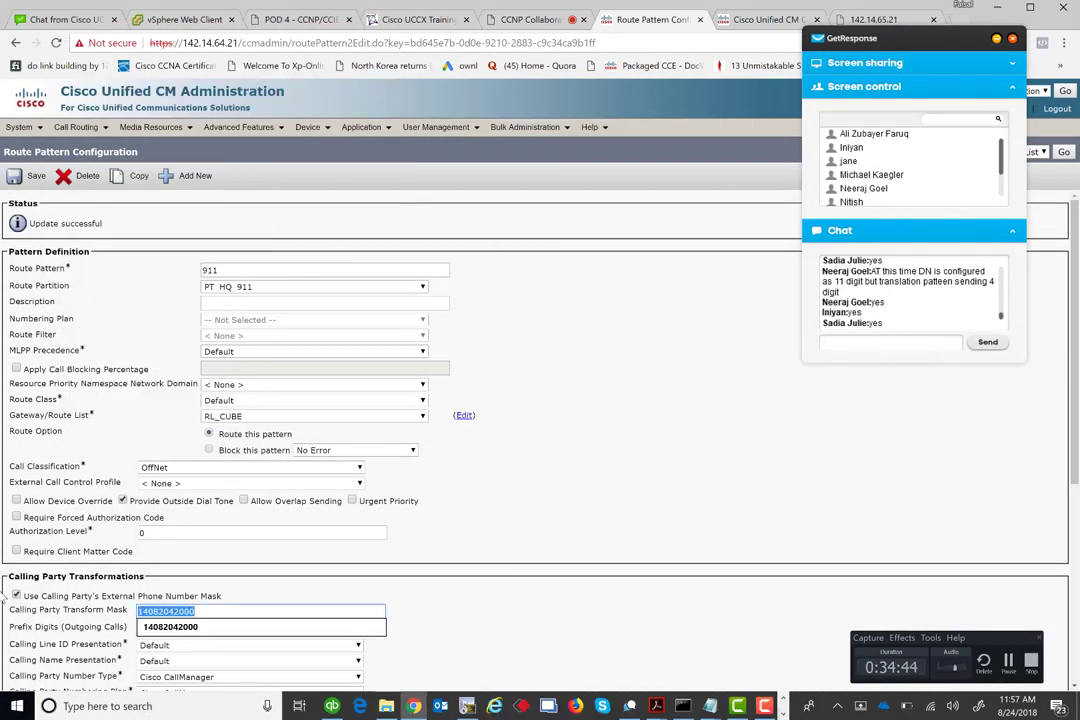
type("88")
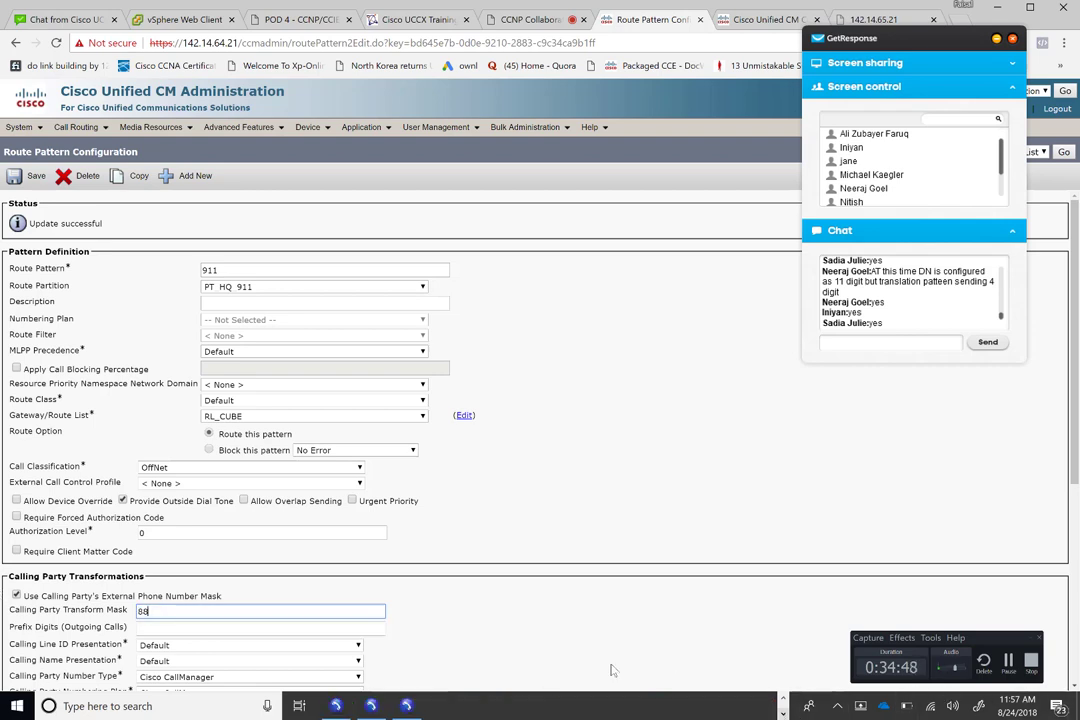
left_click(406, 706)
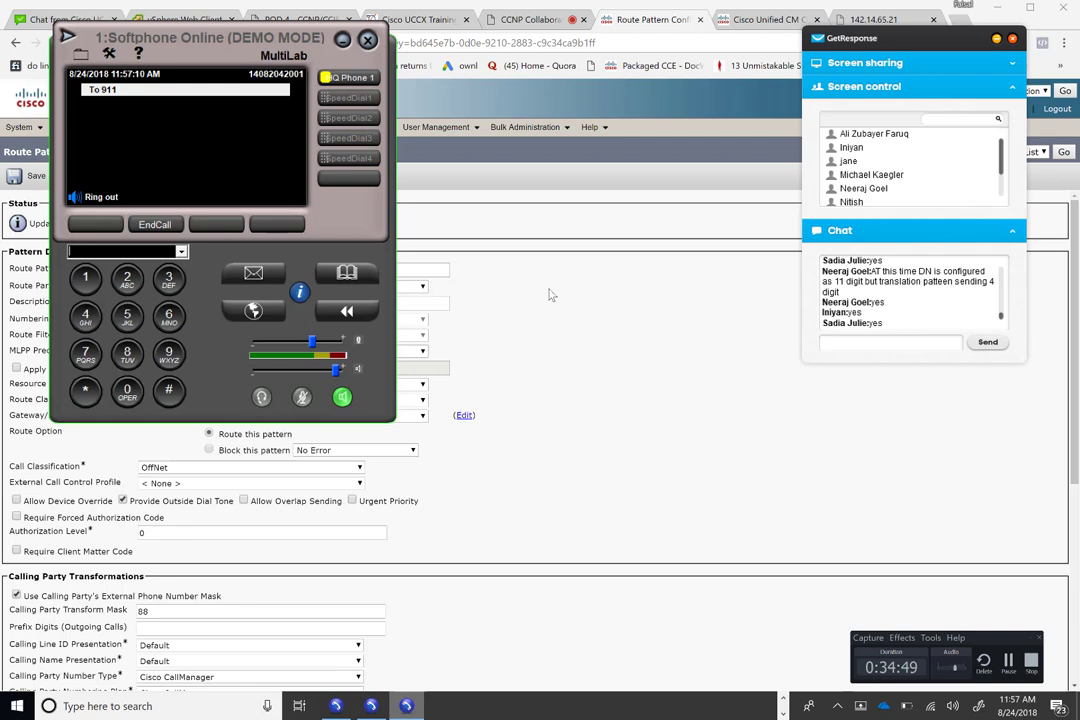
left_click(156, 226)
left_click(196, 613)
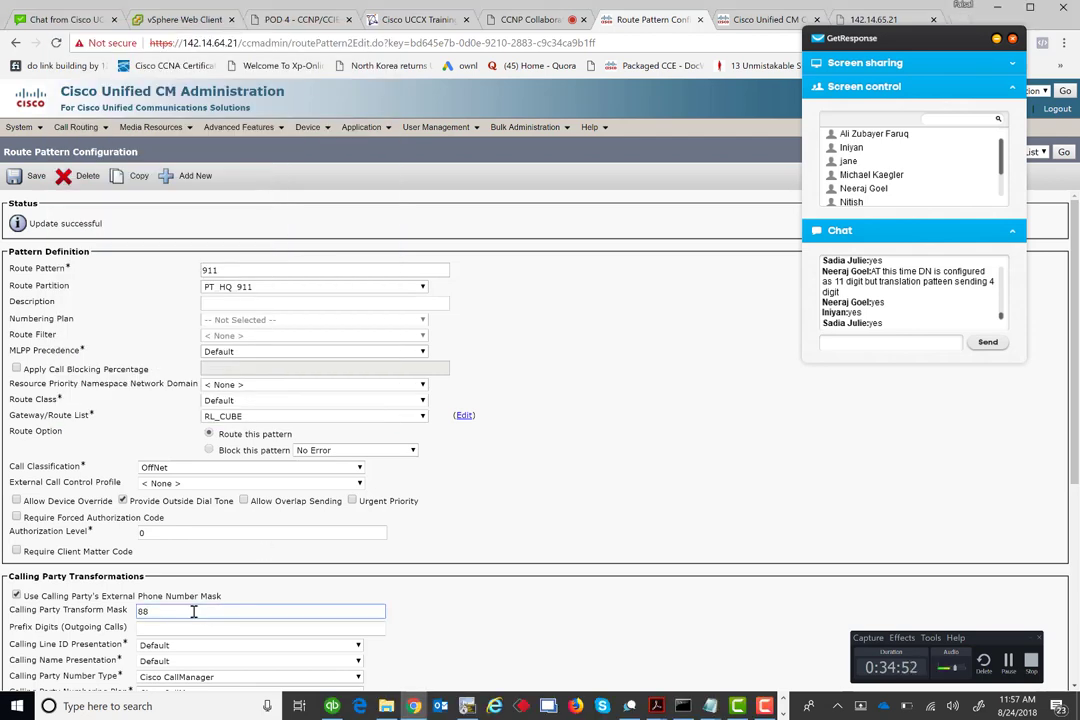
key("BackSpace")
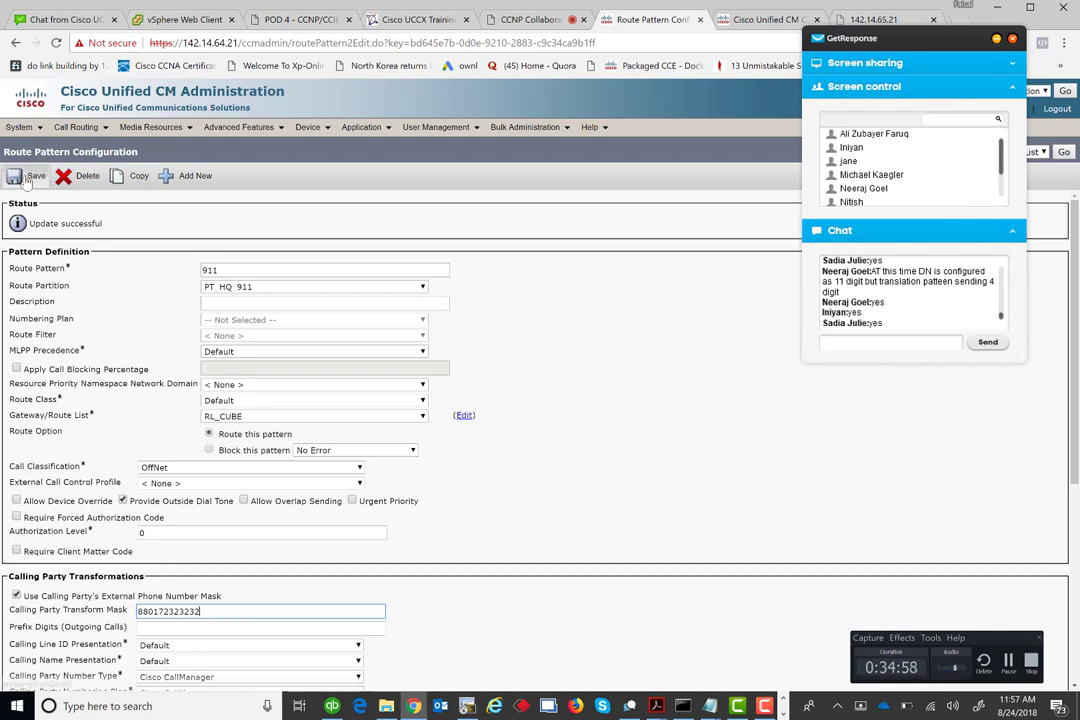
Save the route pattern, accept both warnings, and bring softphone 1 back up
left_click(28, 178)
key("Return")
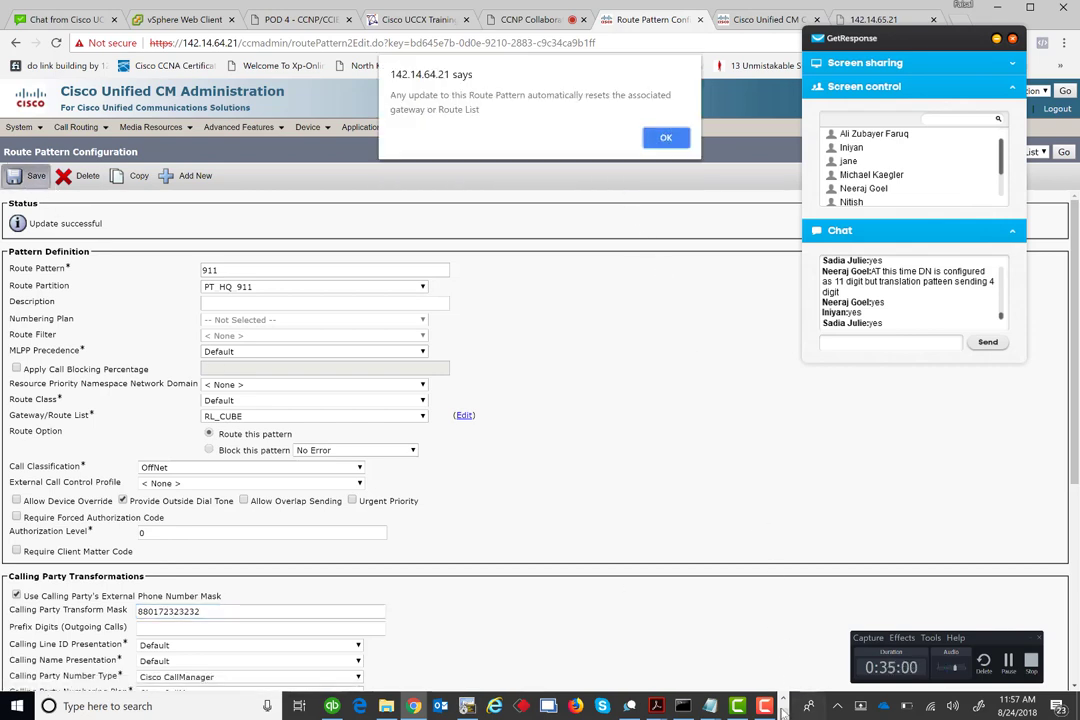
key("Return")
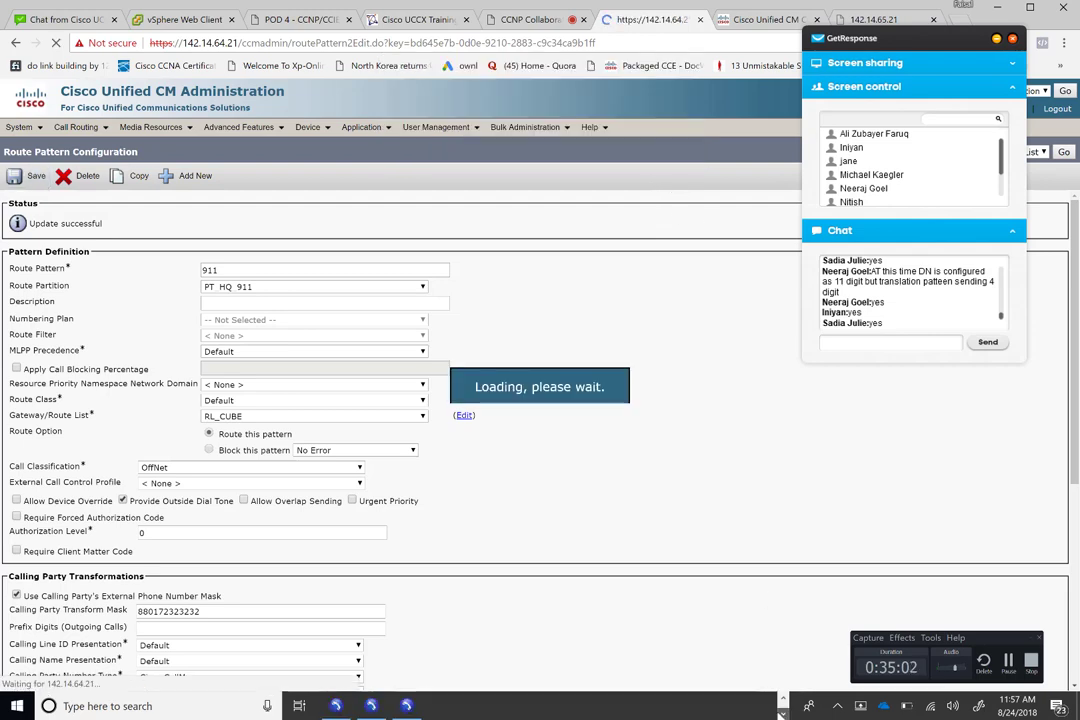
left_click(336, 706)
left_click(371, 706)
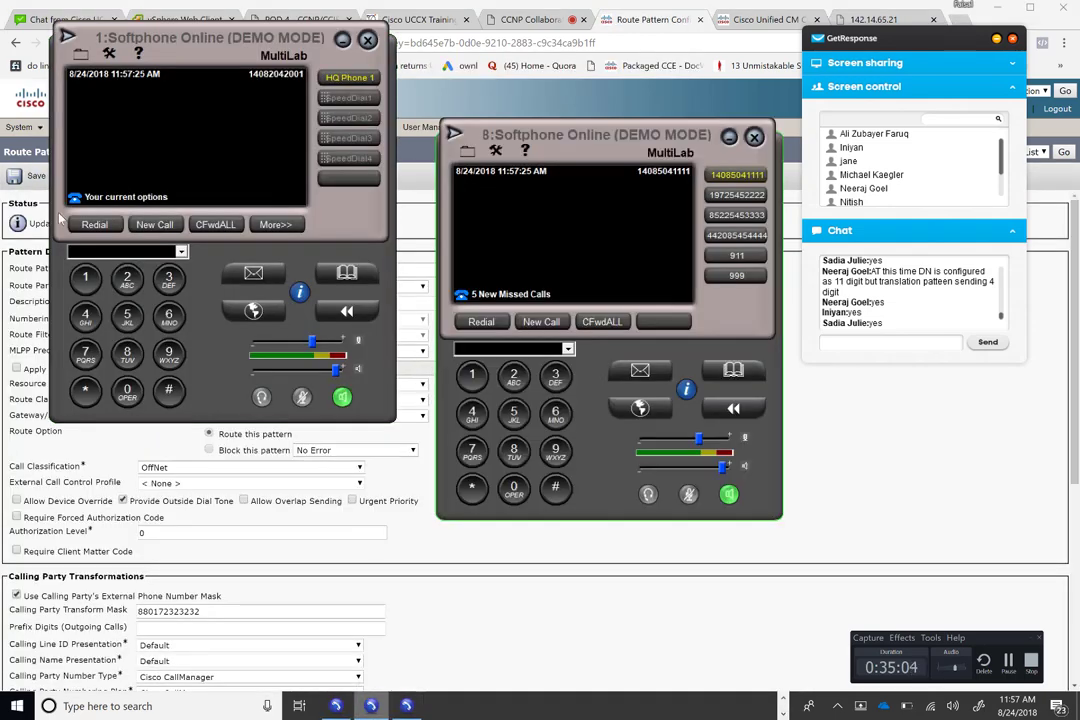
left_click(92, 224)
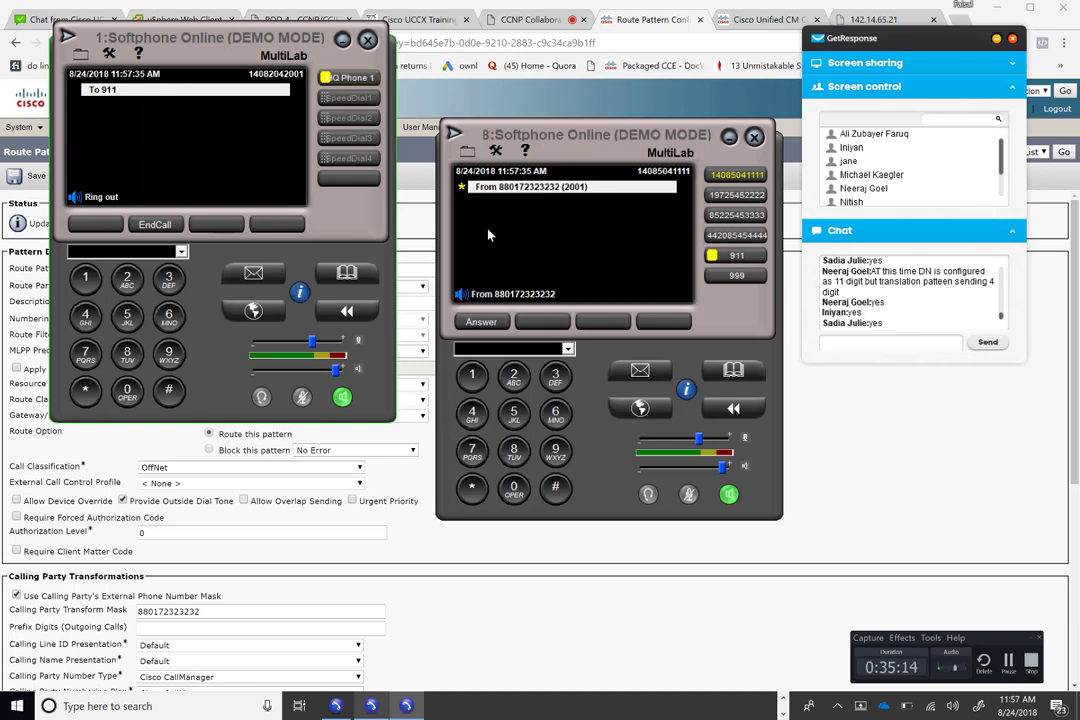
left_click(155, 225)
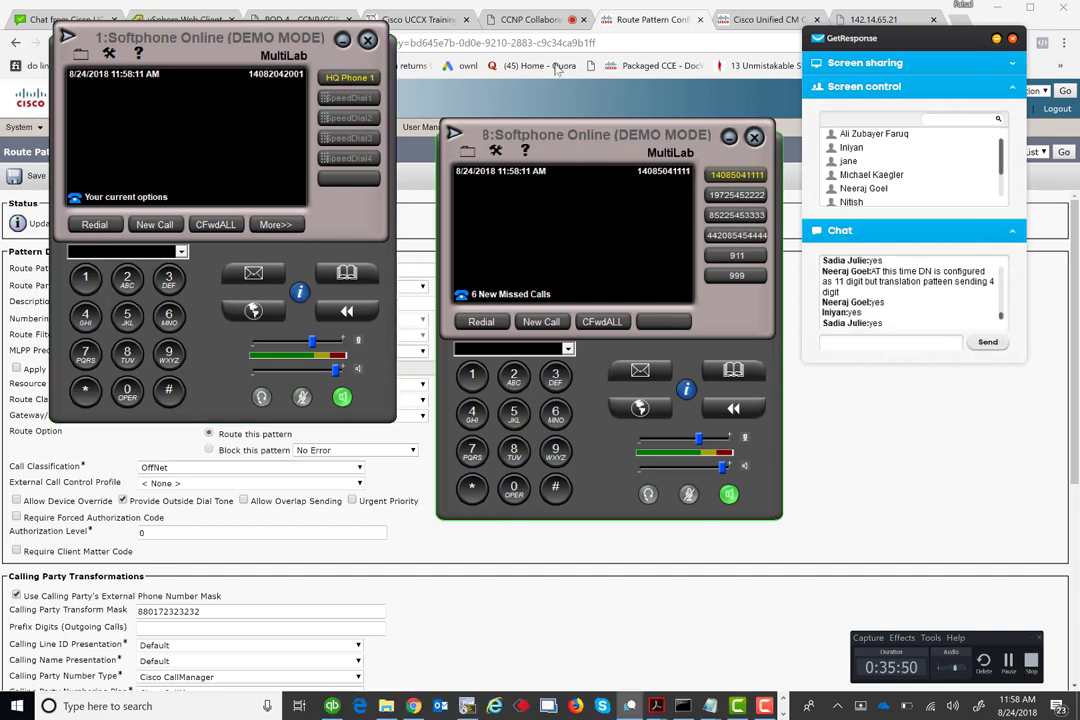
left_click_drag(571, 157, 552, 51)
left_click(830, 335)
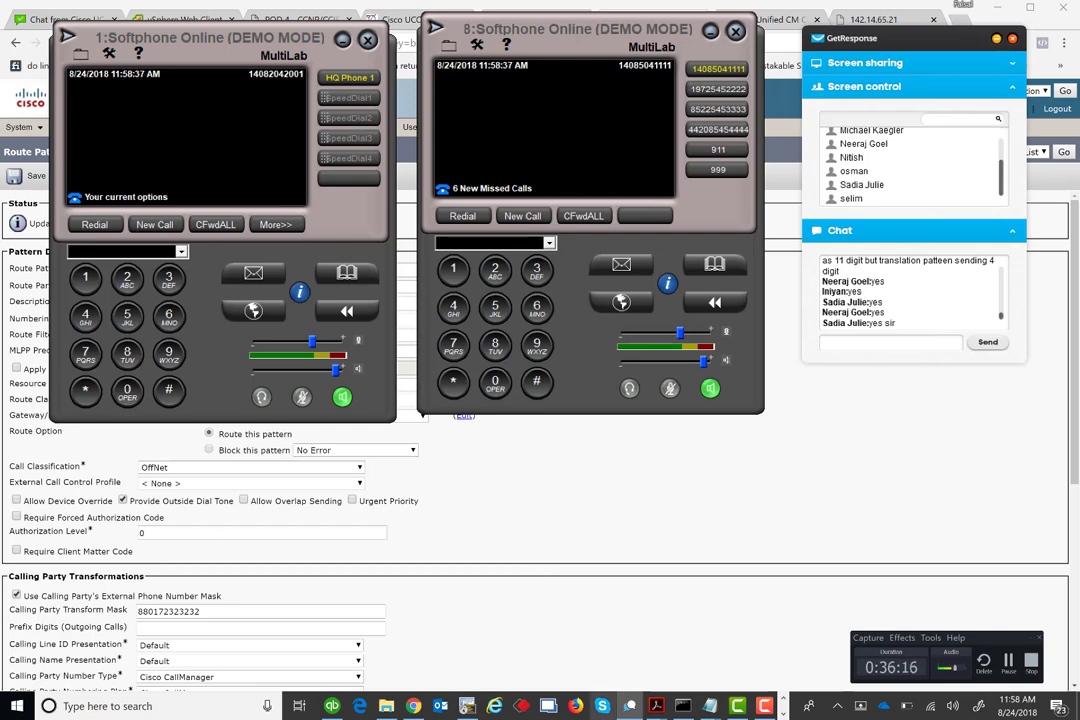
Maximize the course folder window and open the 'CCNP Collaboration day 5' PDF
left_click(387, 706)
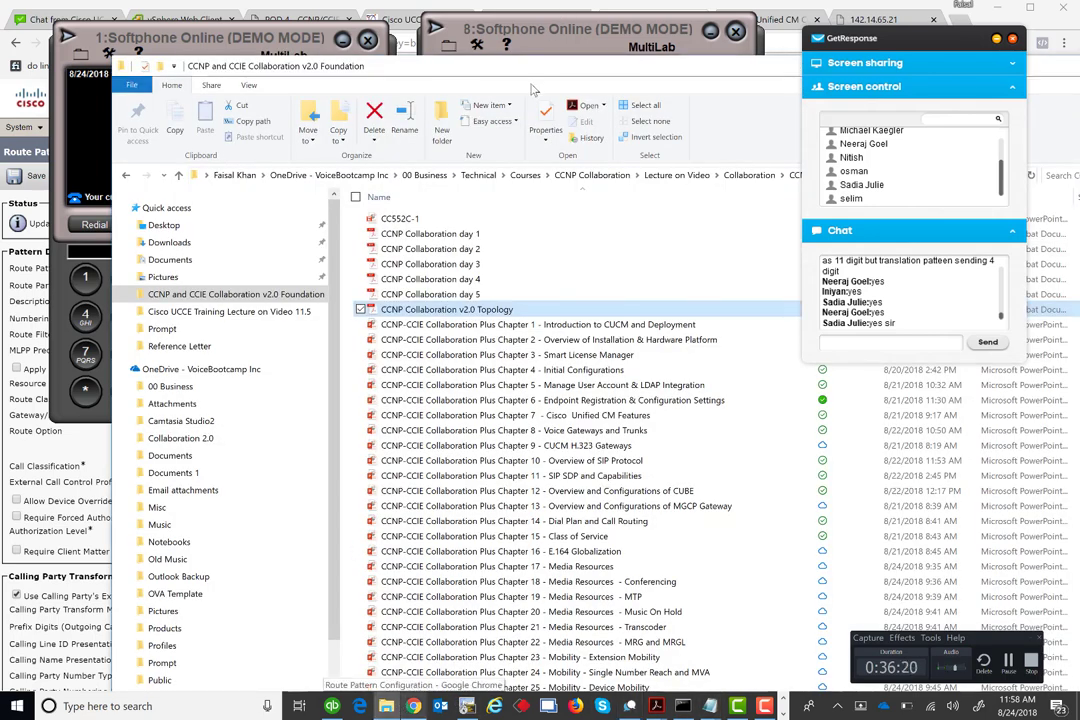
double_click(567, 74)
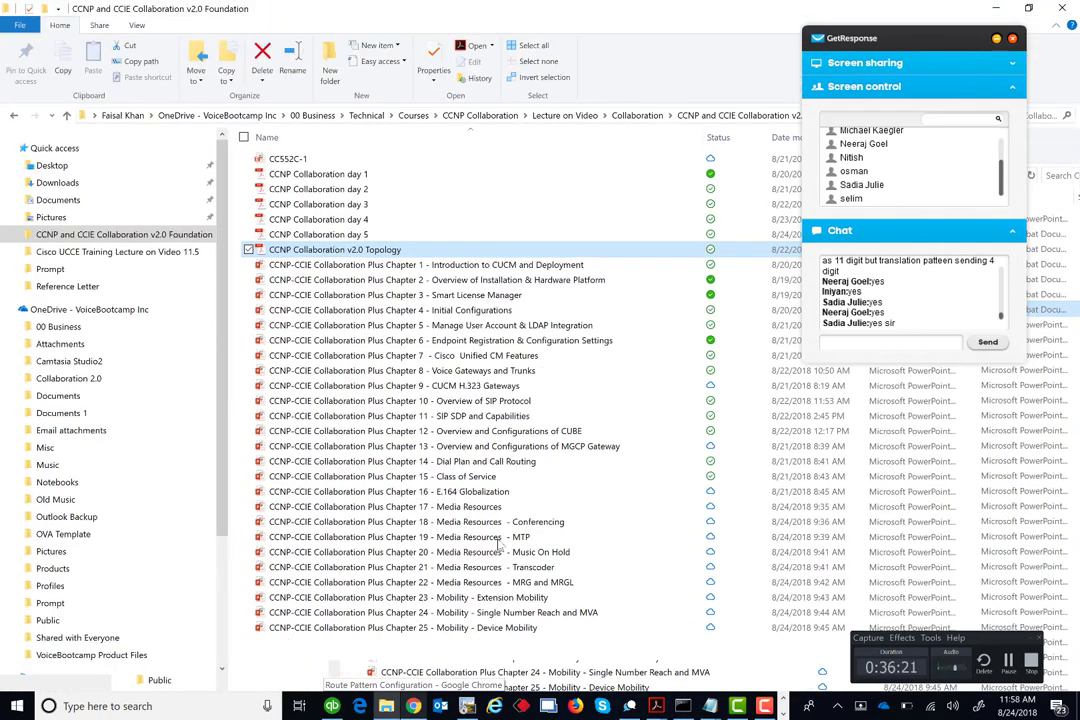
left_click_drag(555, 643, 462, 502)
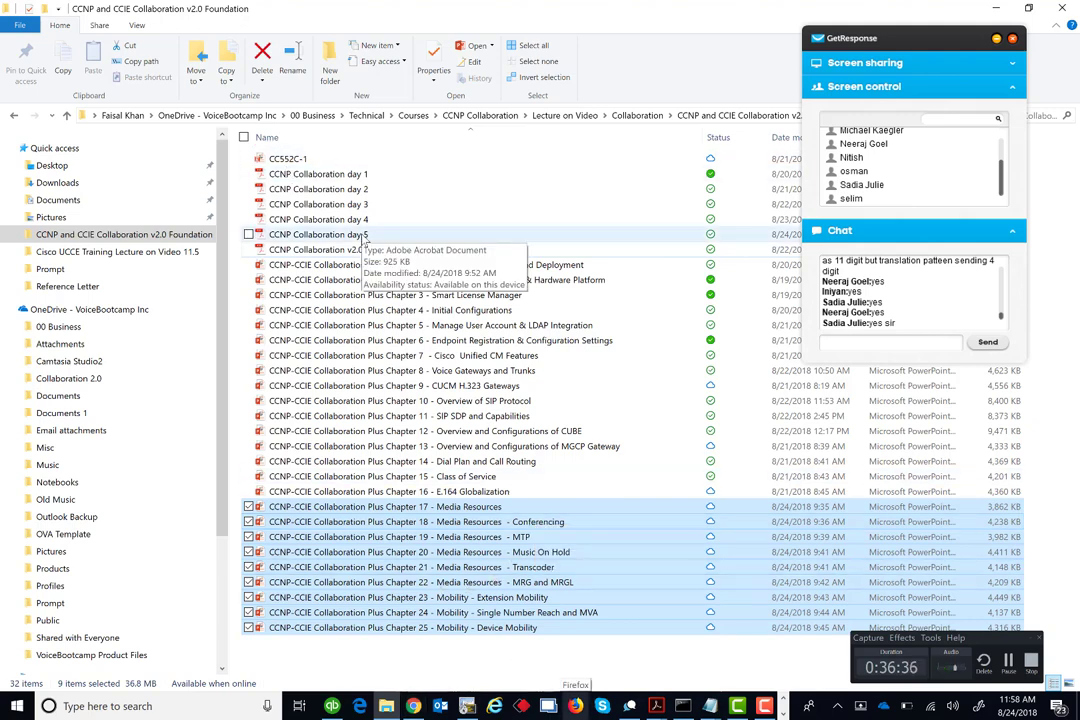
double_click(365, 241)
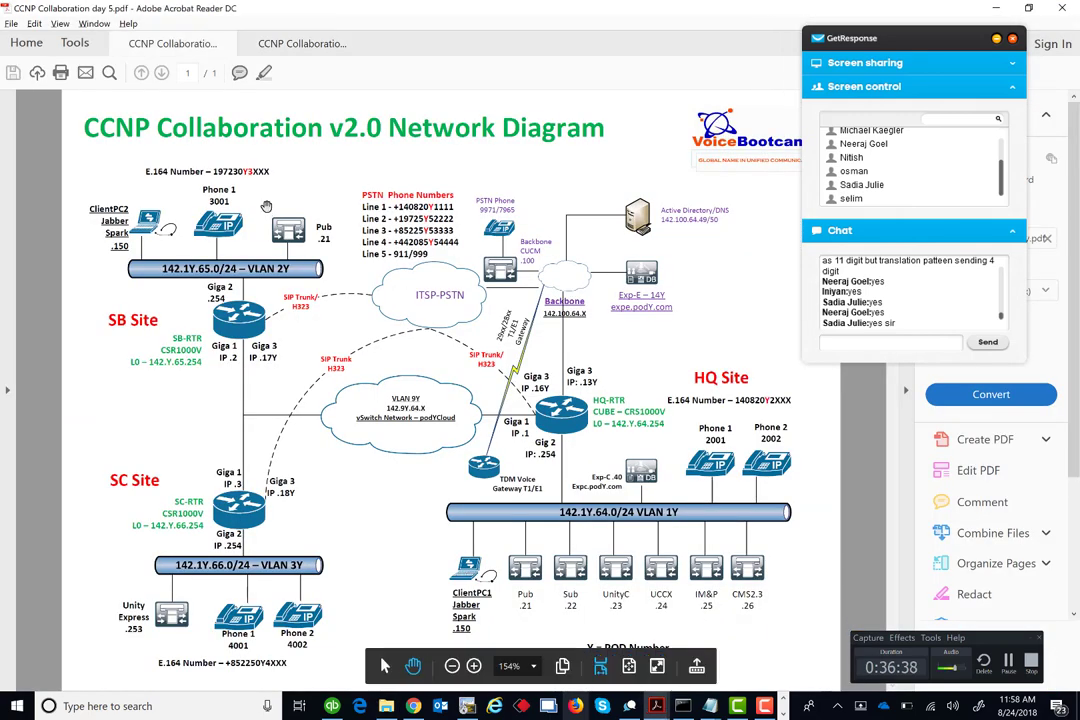
Scroll the day 5 PDF to the page 28 transcoder configuration steps
scroll(1062, 582, "down", 3)
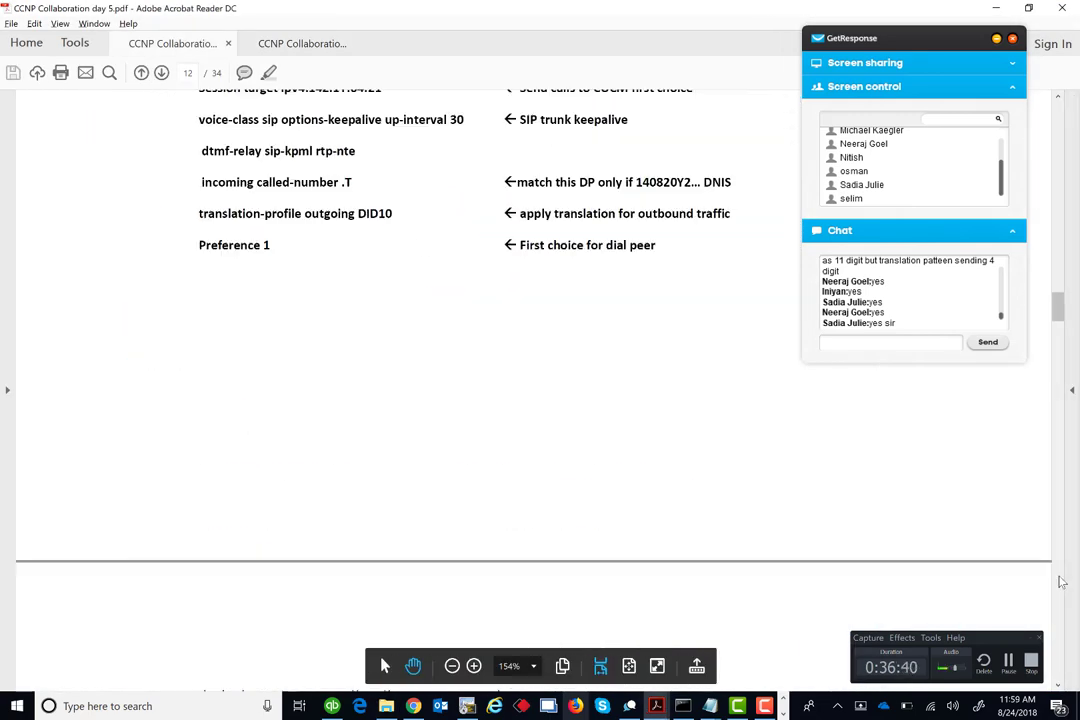
scroll(1068, 441, "down", 5)
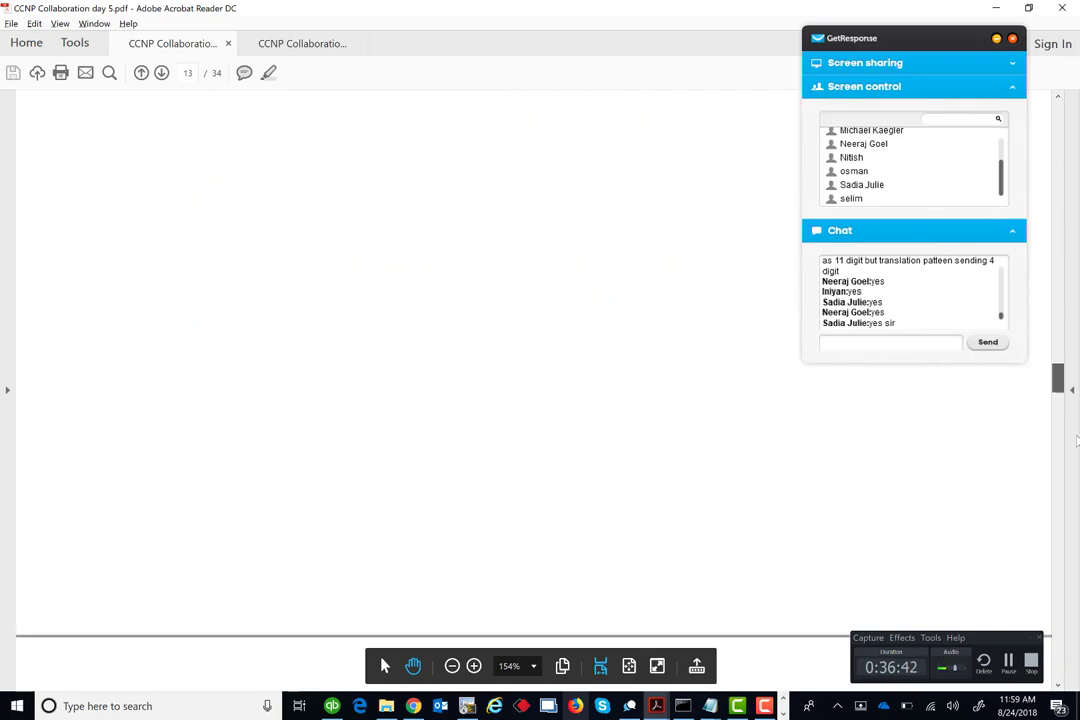
left_click_drag(1076, 441, 1076, 570)
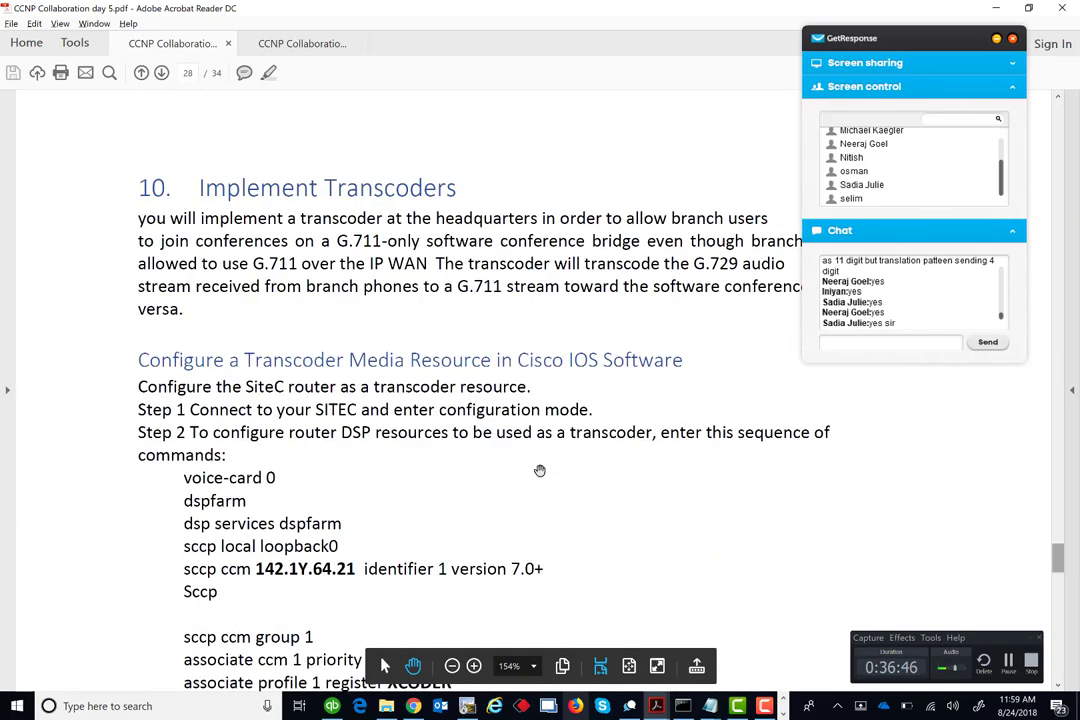
scroll(520, 366, "down", 5)
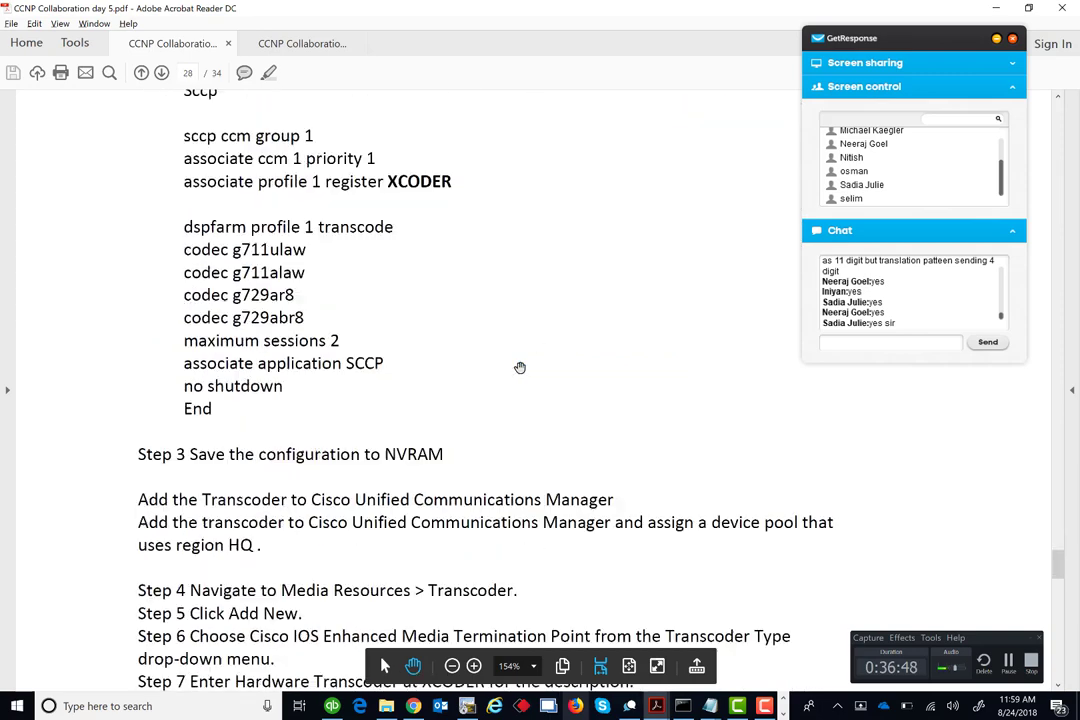
scroll(520, 367, "down", 5)
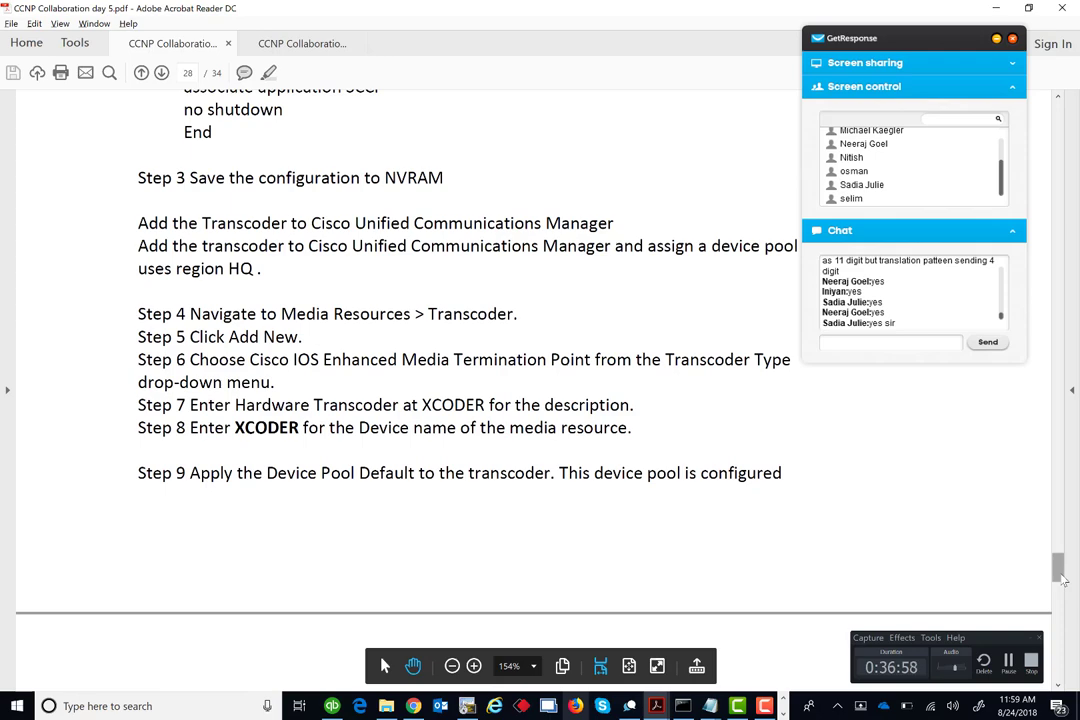
Launch a blank Notepad document from the taskbar search using 'no'
left_click(215, 708)
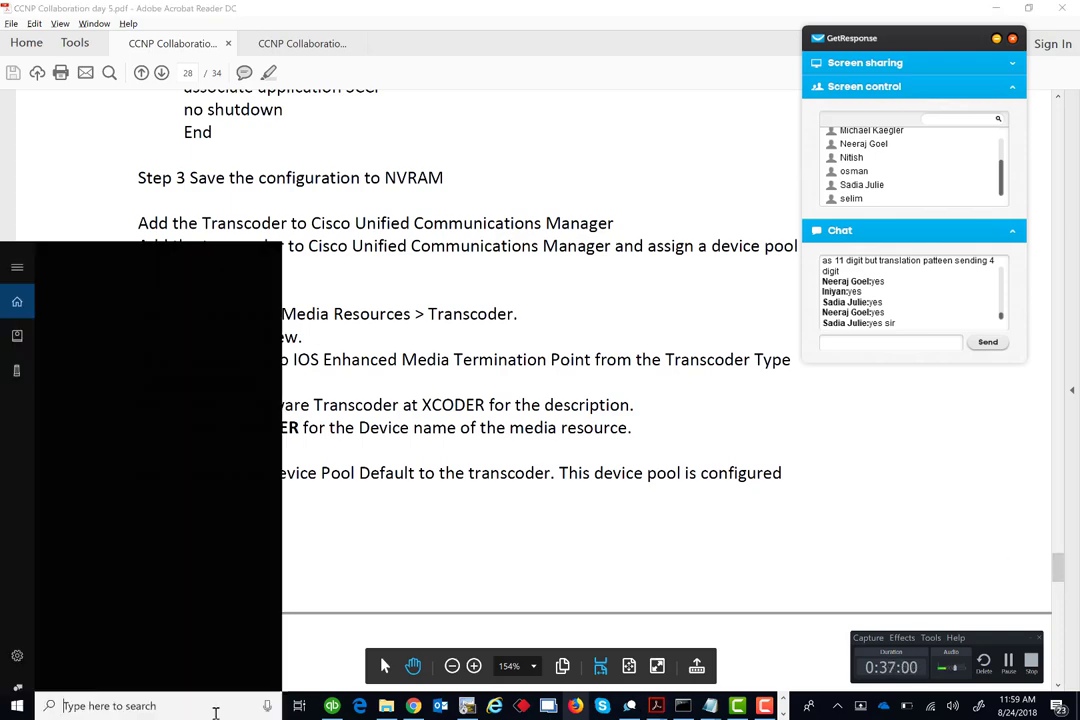
type("no")
key("Return")
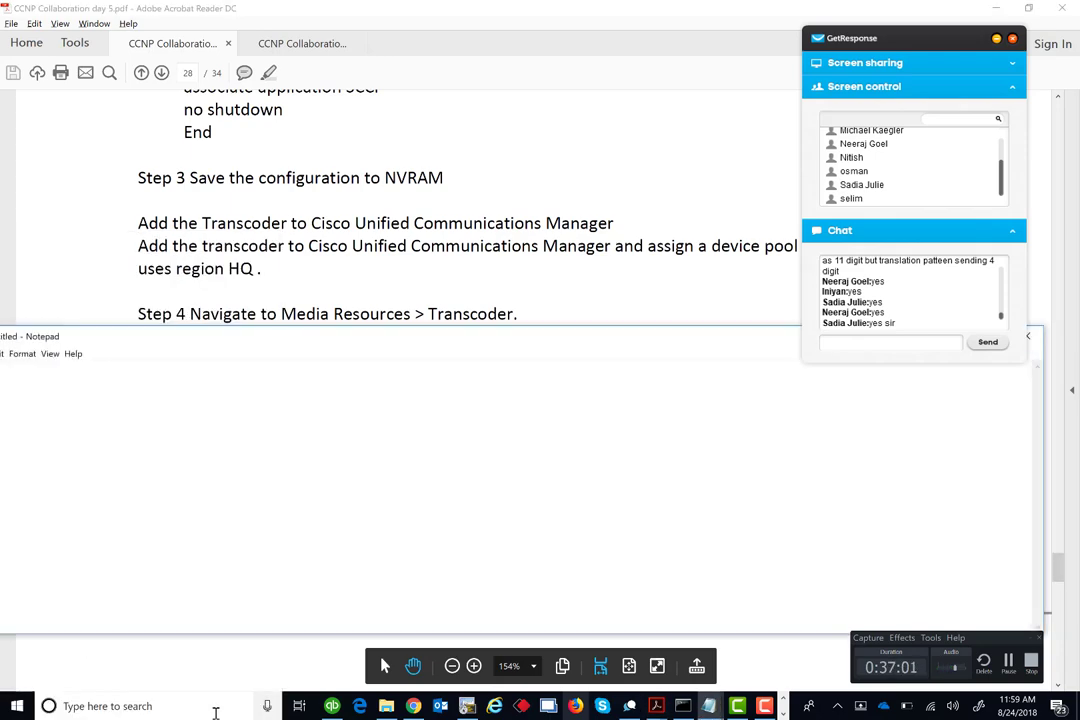
Type the Monday line: 'Monday - Media/CMS/Mobility'
left_click_drag(350, 335, 549, 275)
key("BackSpace")
key("BackSpace")
key("BackSpace")
key("BackSpace")
key("BackSpace")
key("BackSpace")
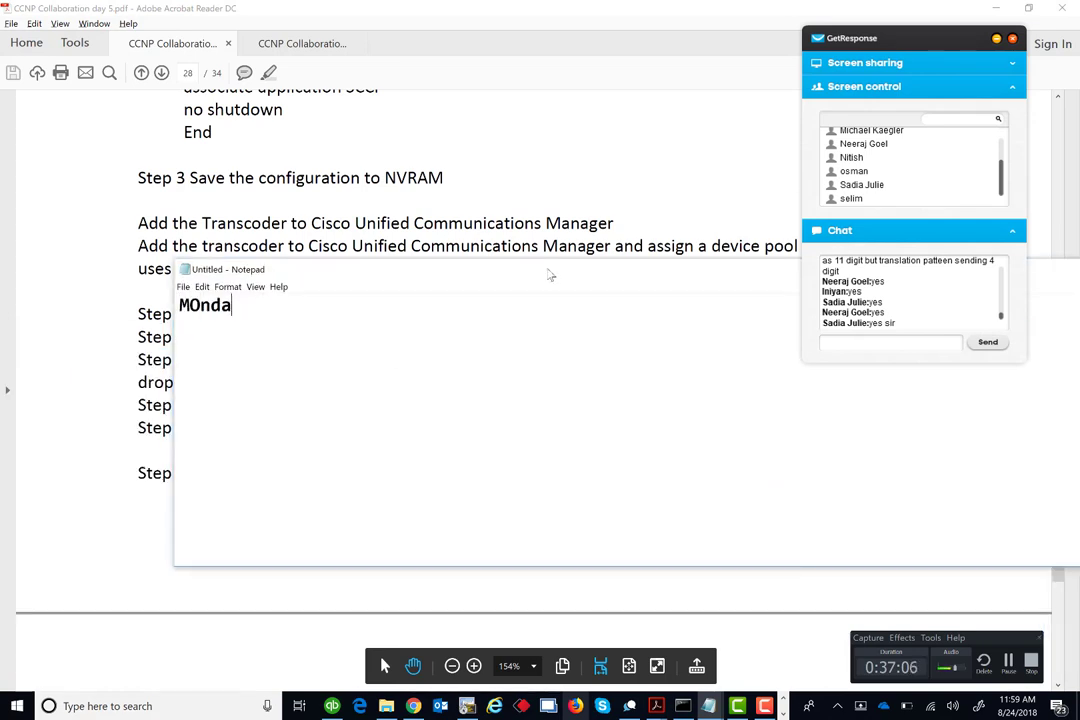
type("onday - C")
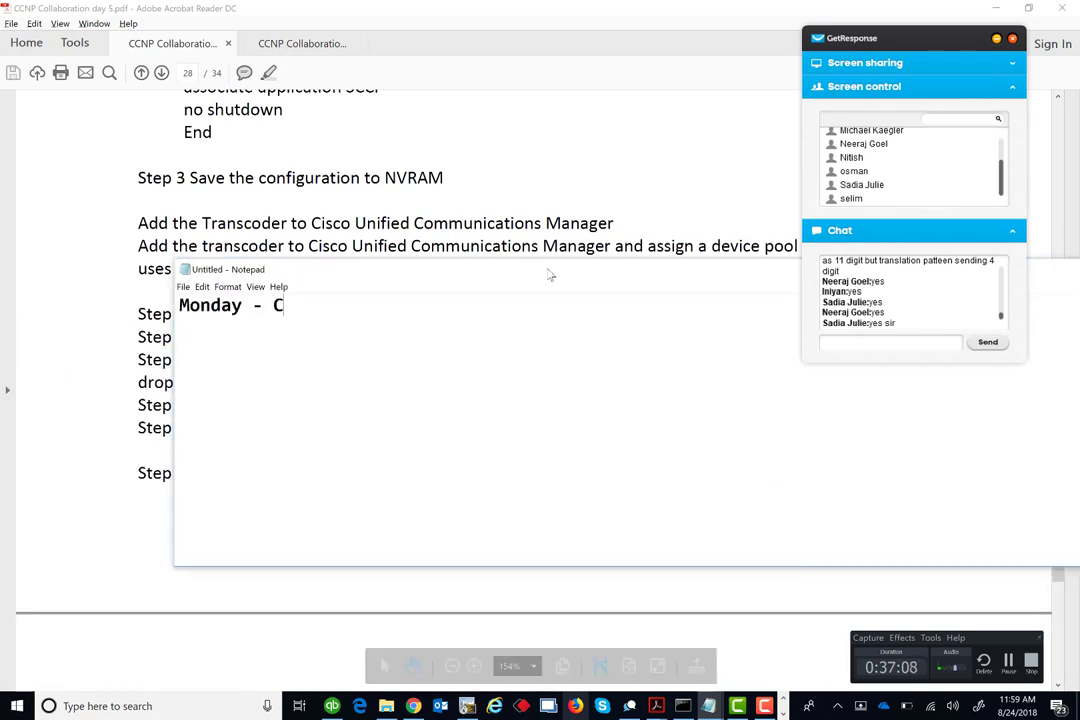
key("BackSpace")
type("Media/MC")
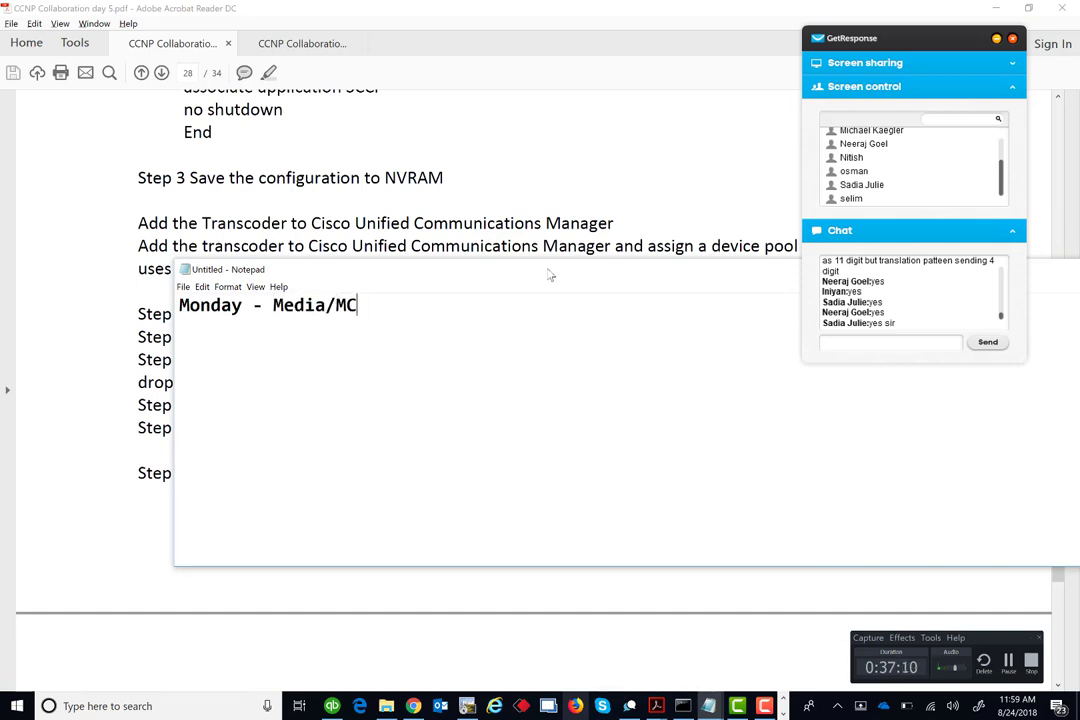
key("BackSpace")
key("BackSpace")
type("CMS/Mobility")
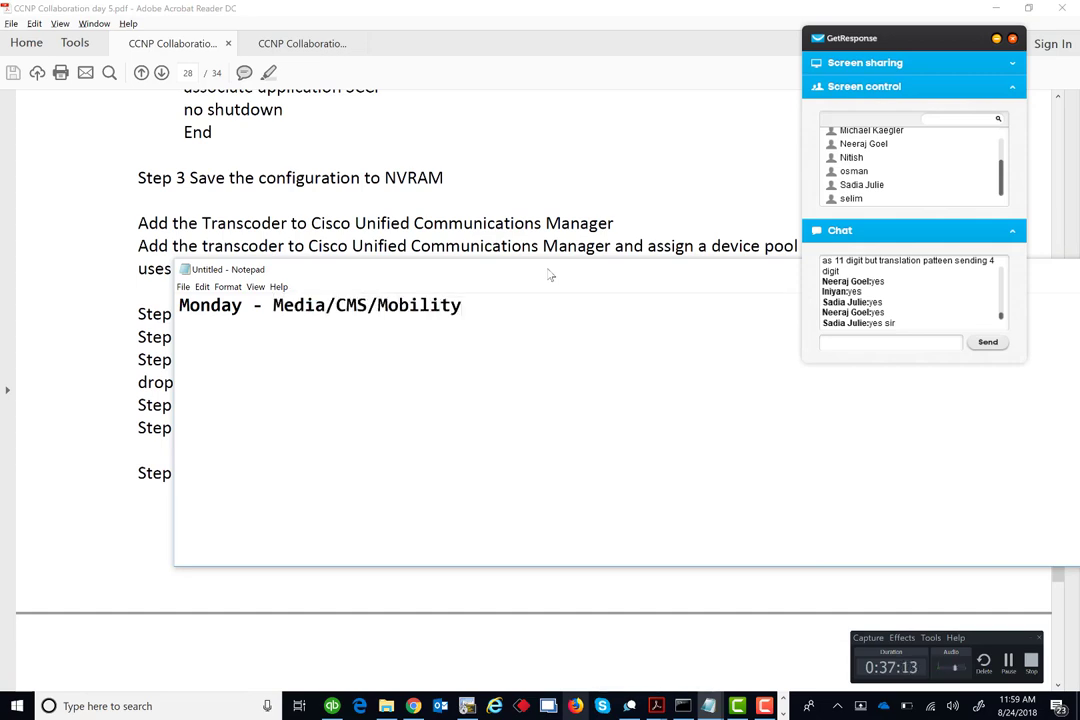
Add the line 'Tuesday - Unity Connection & UCCX Contact Center Express'
key("Return")
type("Tues")
type("day - Unity C")
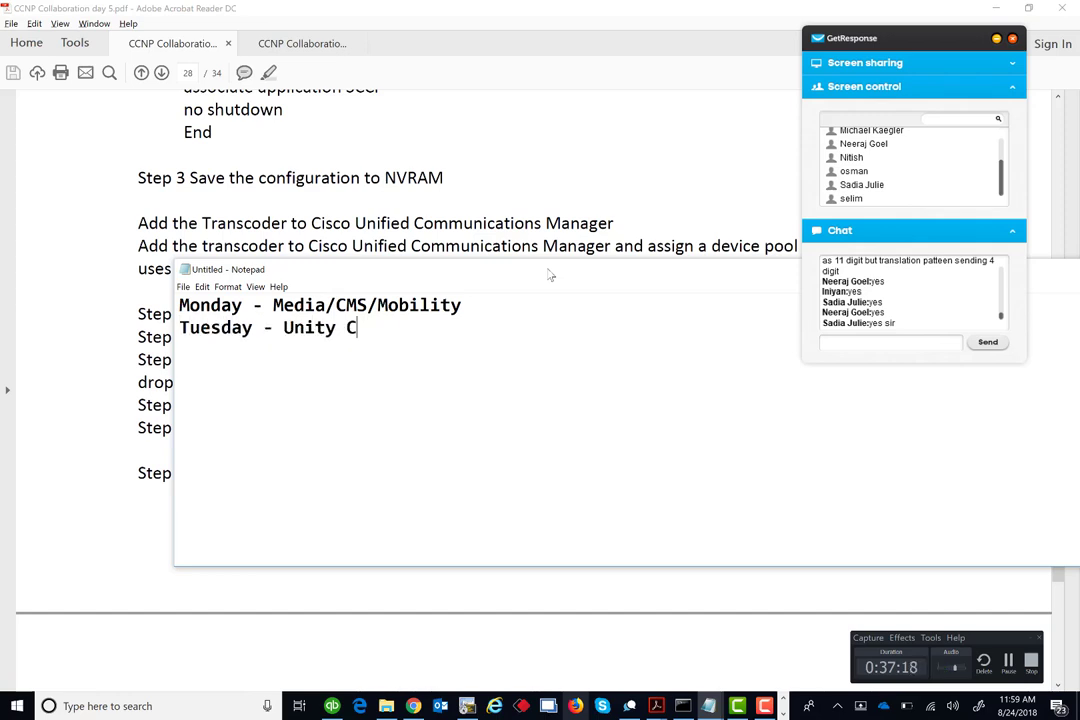
type("onnection & UCC")
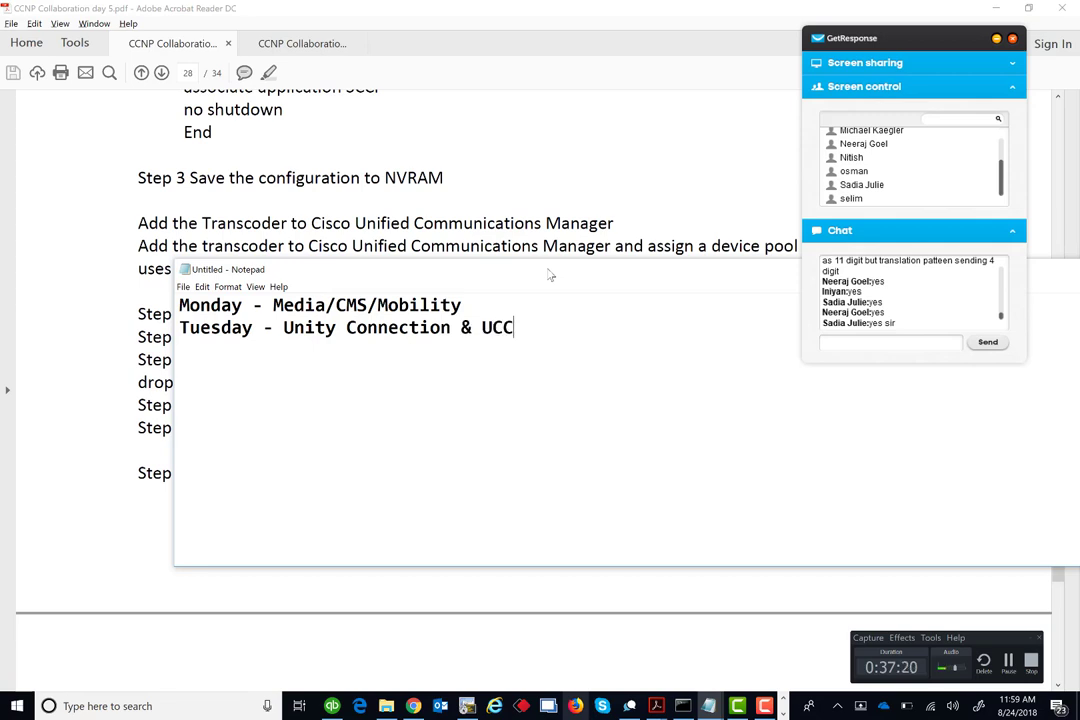
type("X Contact Center Express")
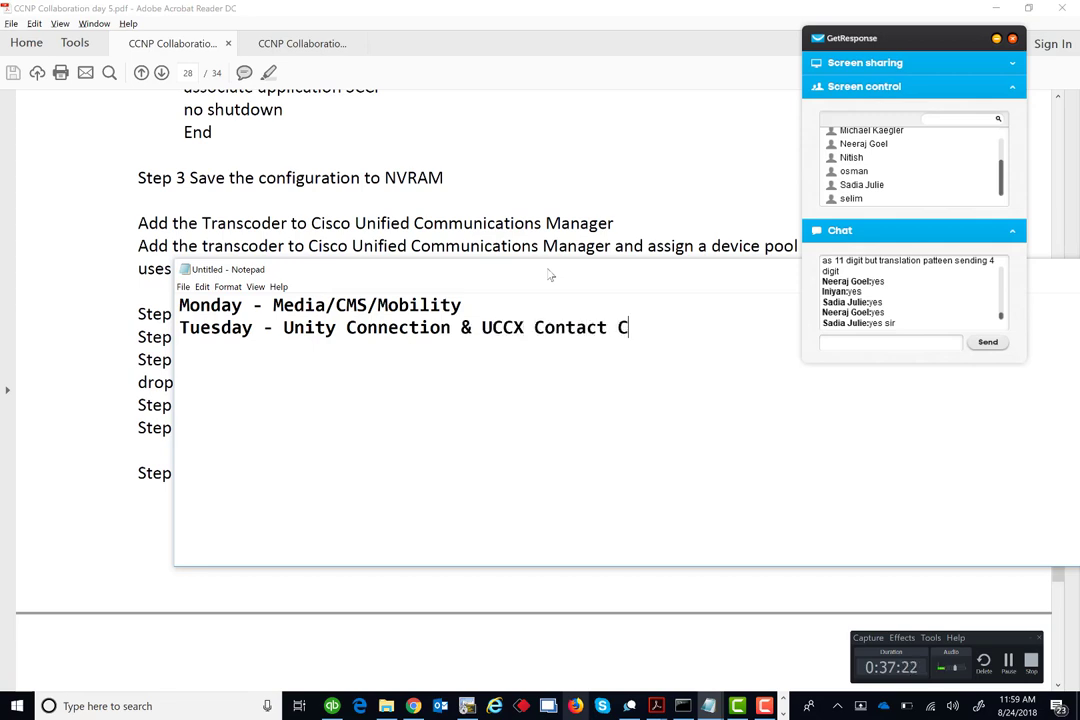
Start a Wednesday line and insert '& IMP' after Connection on the Tuesday line
key("Return")
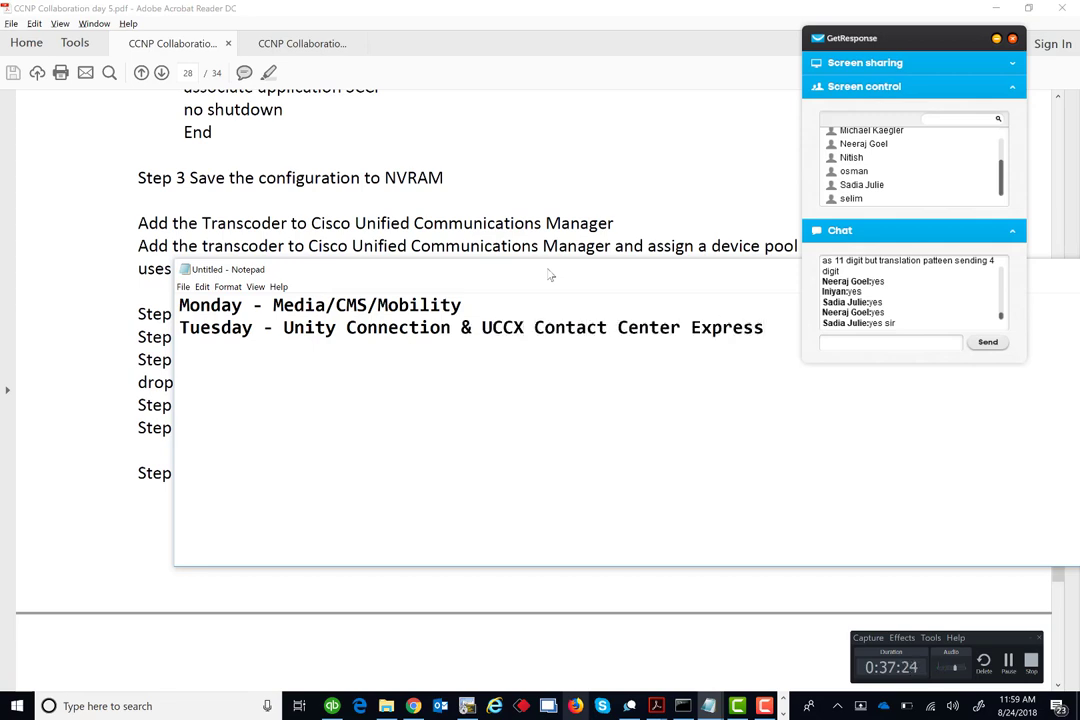
type("Wednesday")
left_click(455, 328)
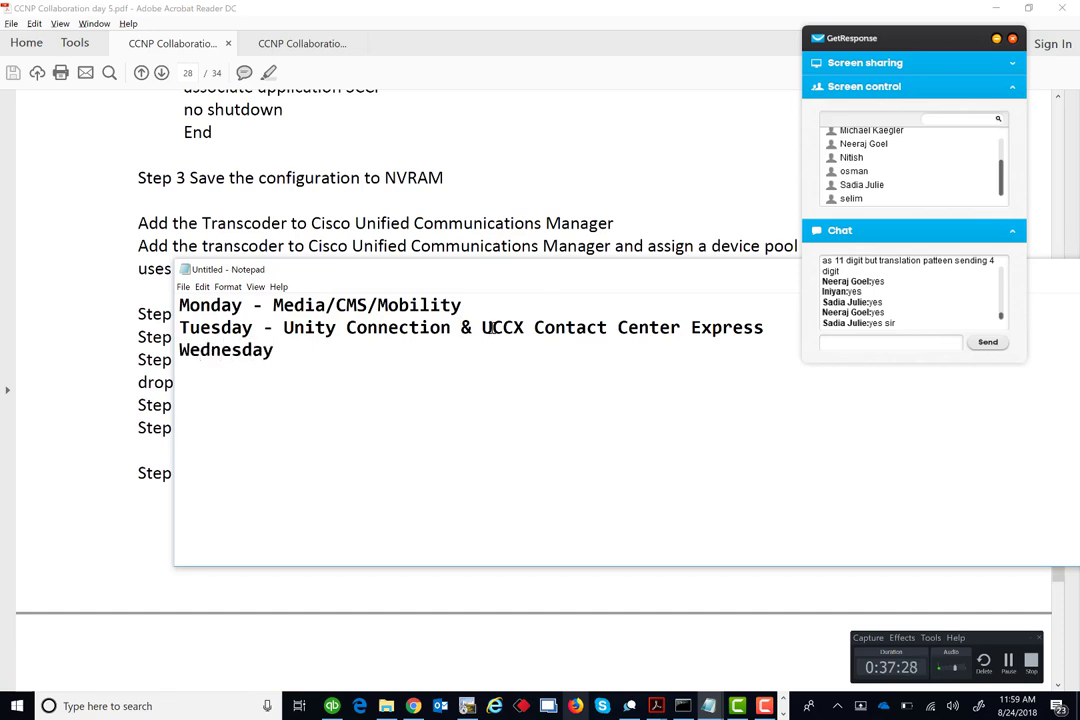
type("& IMP &")
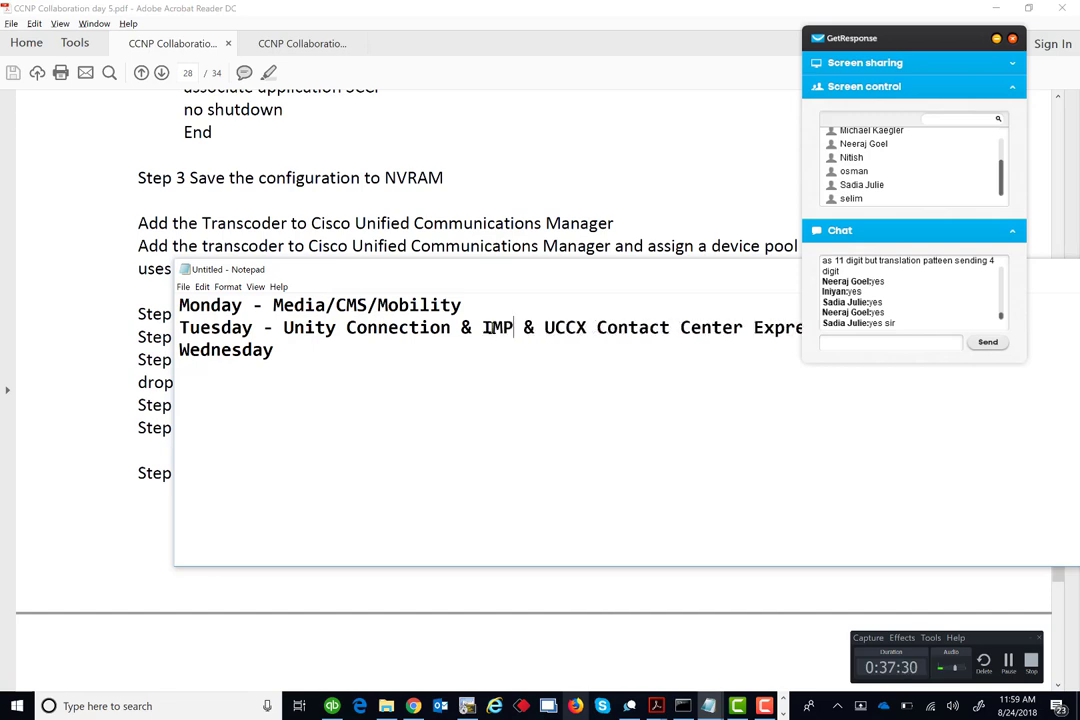
Add '- Telepresence Expressway' to Wednesday and start a 'Thursday -' line
key("ctrl+End")
type("- Telepres")
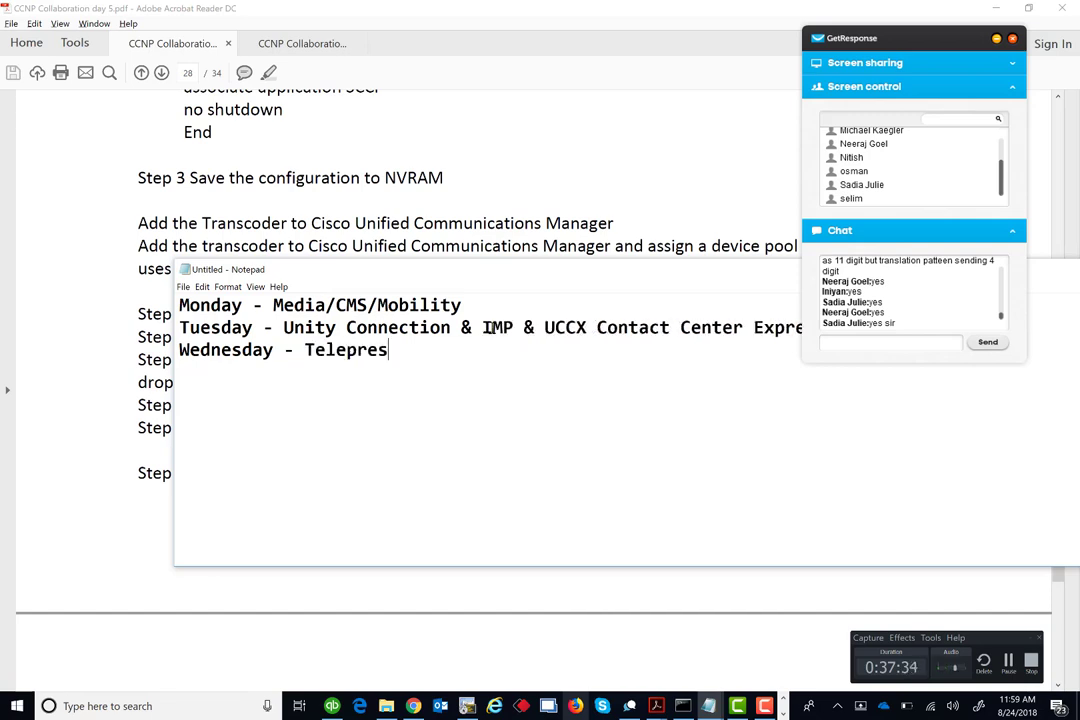
type("ence Expressway")
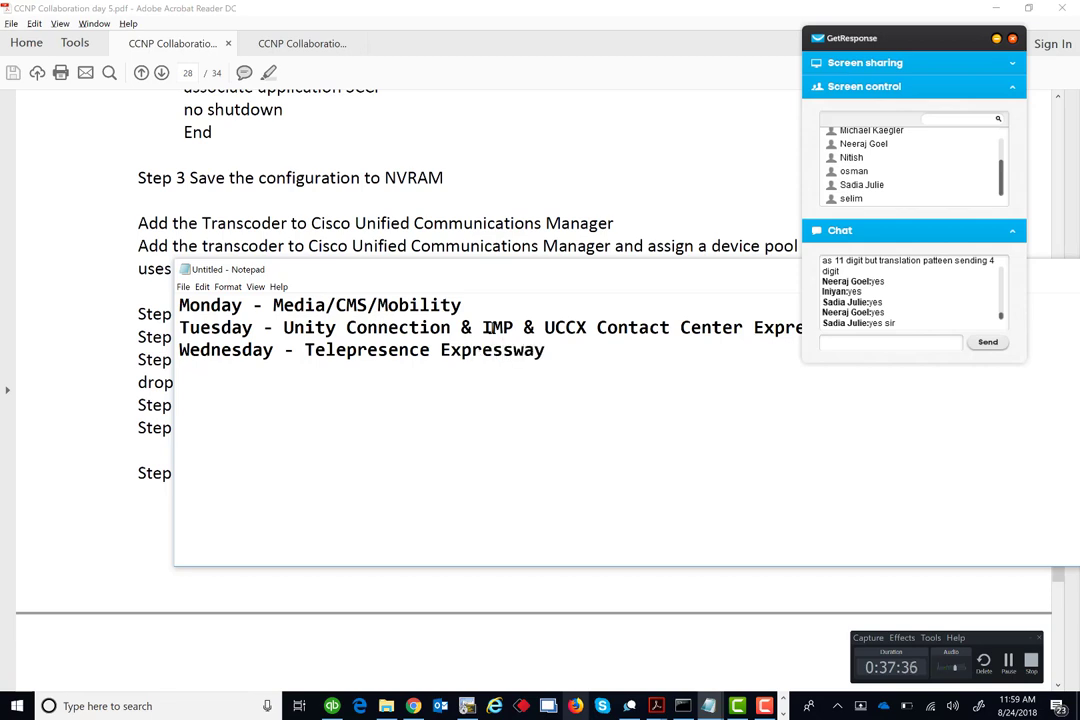
key("Return")
type("Thursday -")
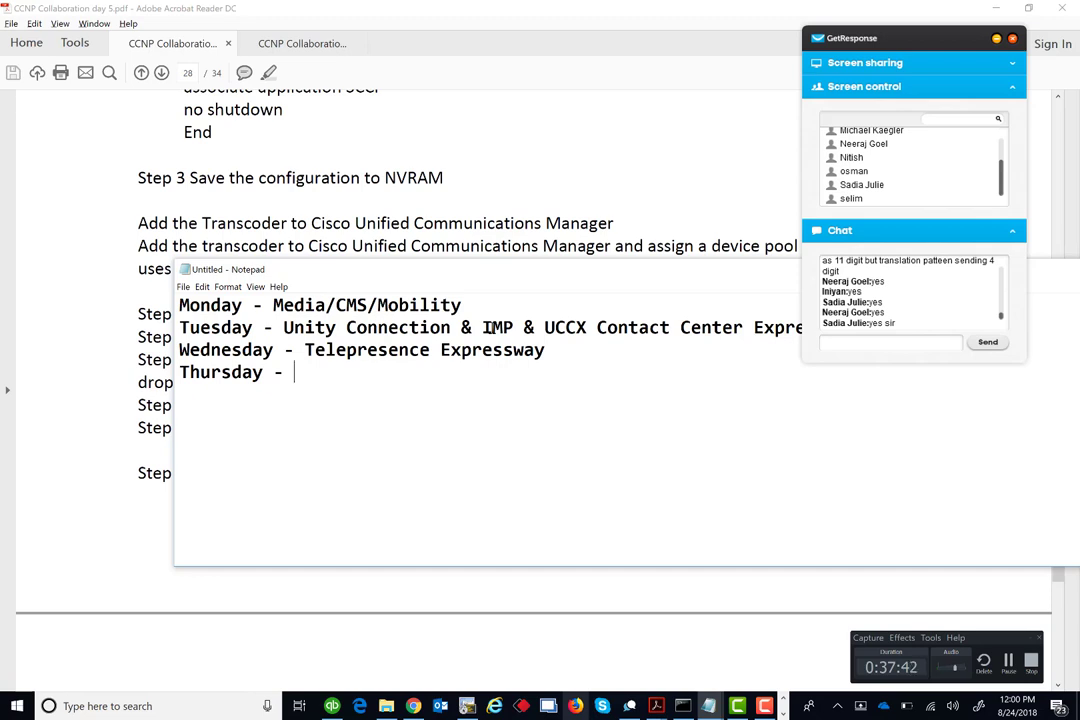
Extend the Monday line with '/MGCP, Physical phone'
left_click(468, 305)
type("/MGCP")
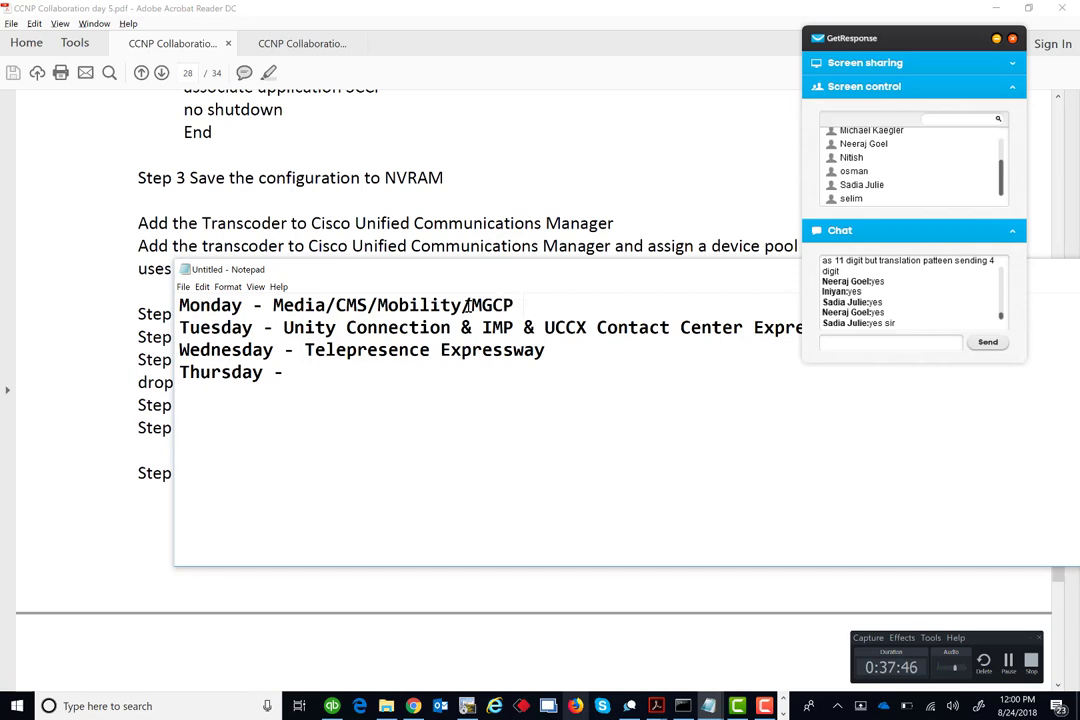
type(" IP P")
key("BackSpace")
key("BackSpace")
key("BackSpace")
key("BackSpace")
key("BackSpace")
key("BackSpace")
type(",")
key("BackSpace")
key("BackSpace")
type("CP, PHyi")
key("BackSpace")
key("BackSpace")
key("BackSpace")
type("hysical phone")
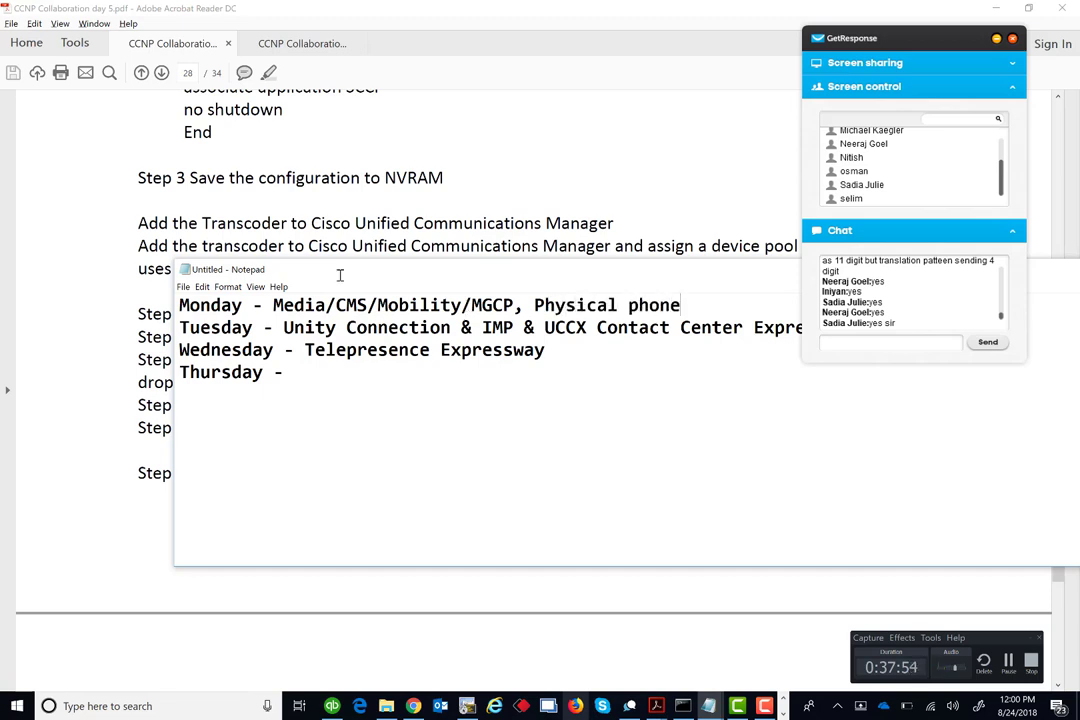
left_click(545, 373)
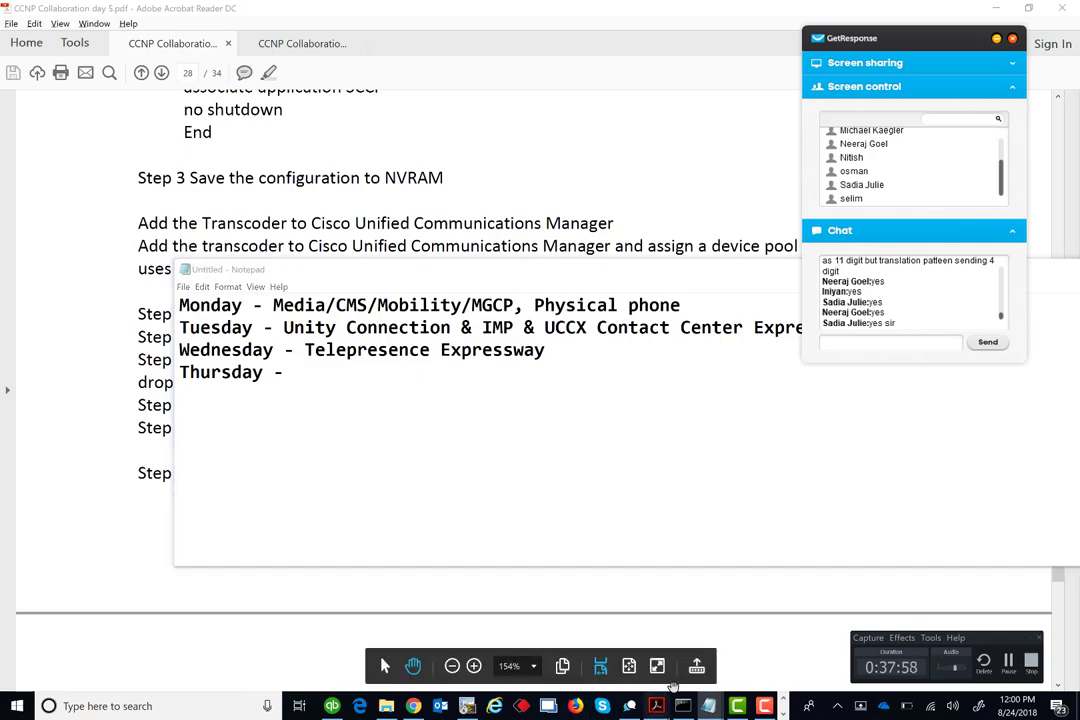
View the v2.0 Topology diagram PDF in Acrobat, then minimize Acrobat
left_click(732, 660)
mouse_move(656, 706)
left_click(735, 662)
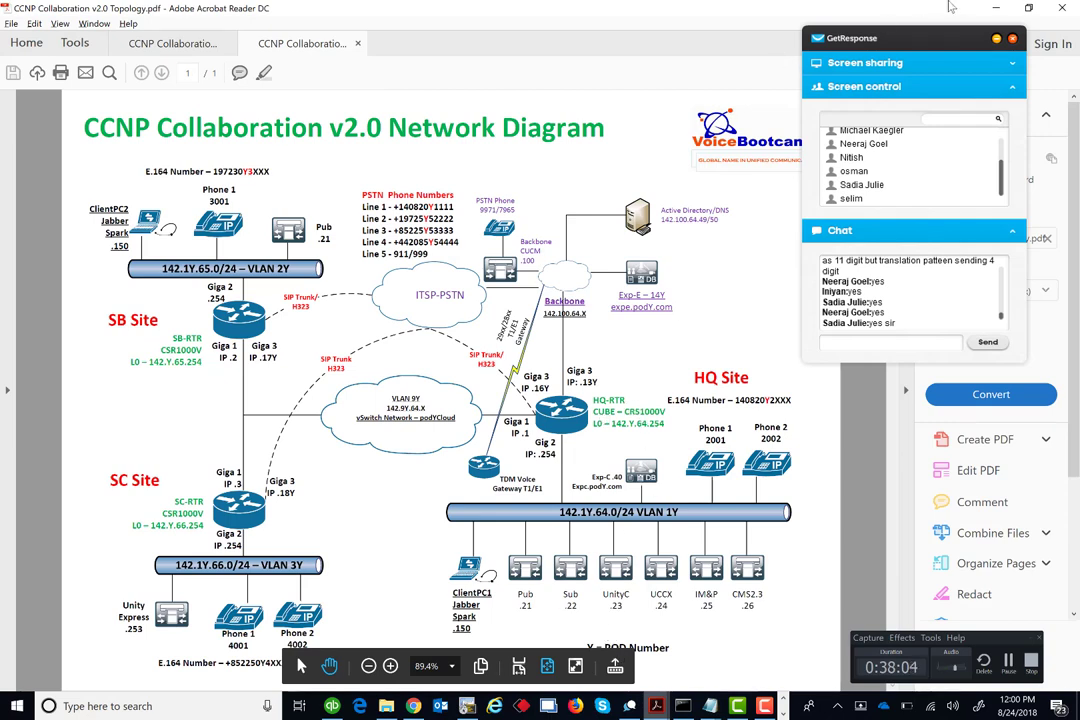
key("super+Down")
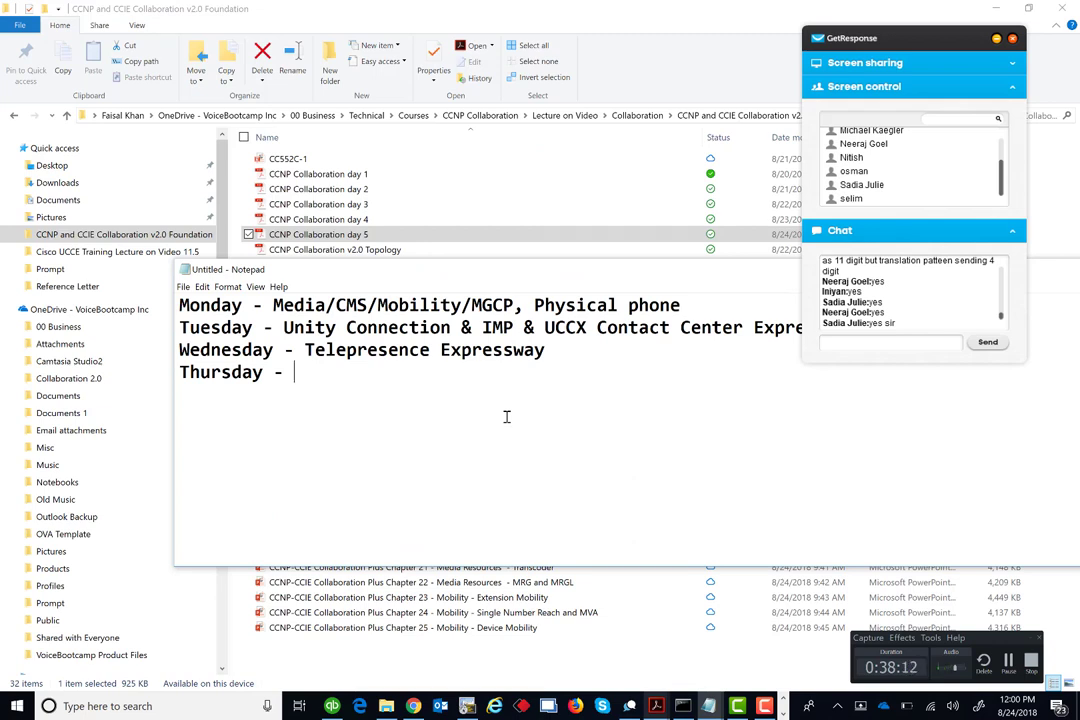
Set Thursday's topic to 'Overview of E911' and start a Friday line
type("E911")
key("BackSpace")
key("BackSpace")
key("BackSpace")
key("BackSpace")
key("BackSpace")
type("Overview")
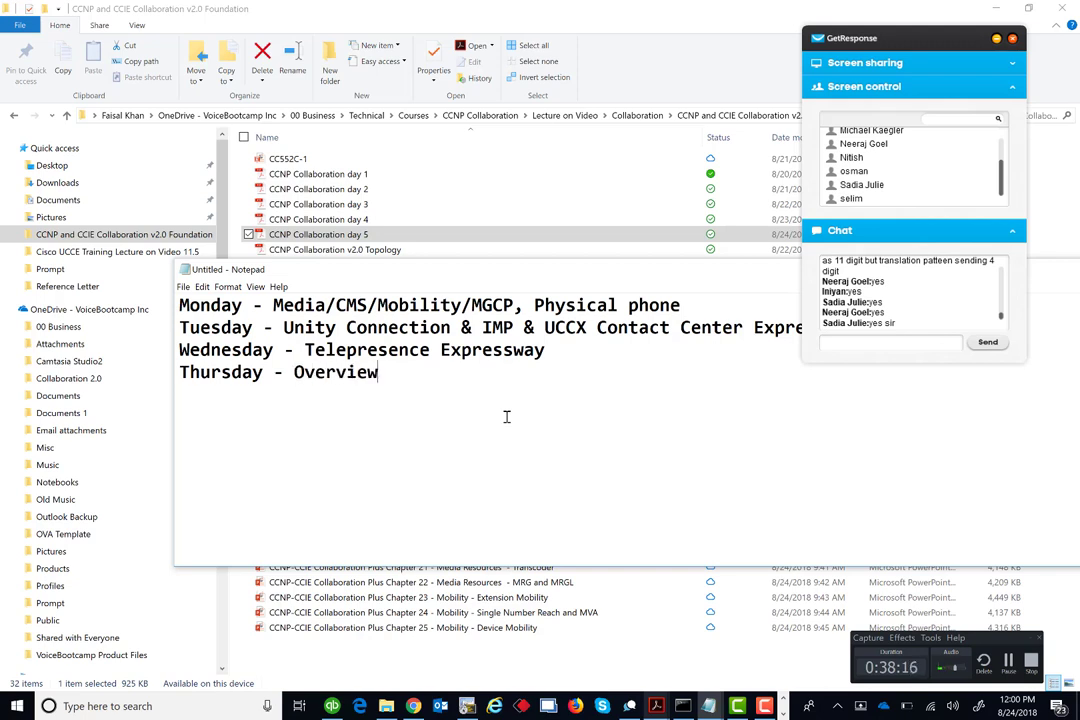
type(" of E911")
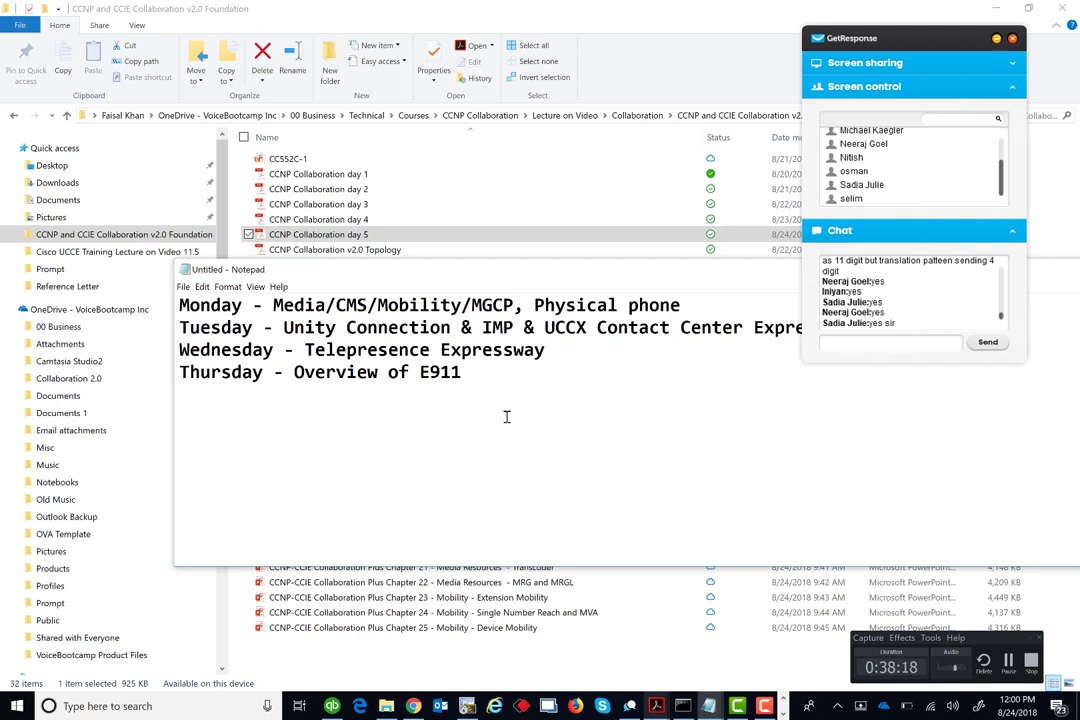
key("Return")
type("Friday/")
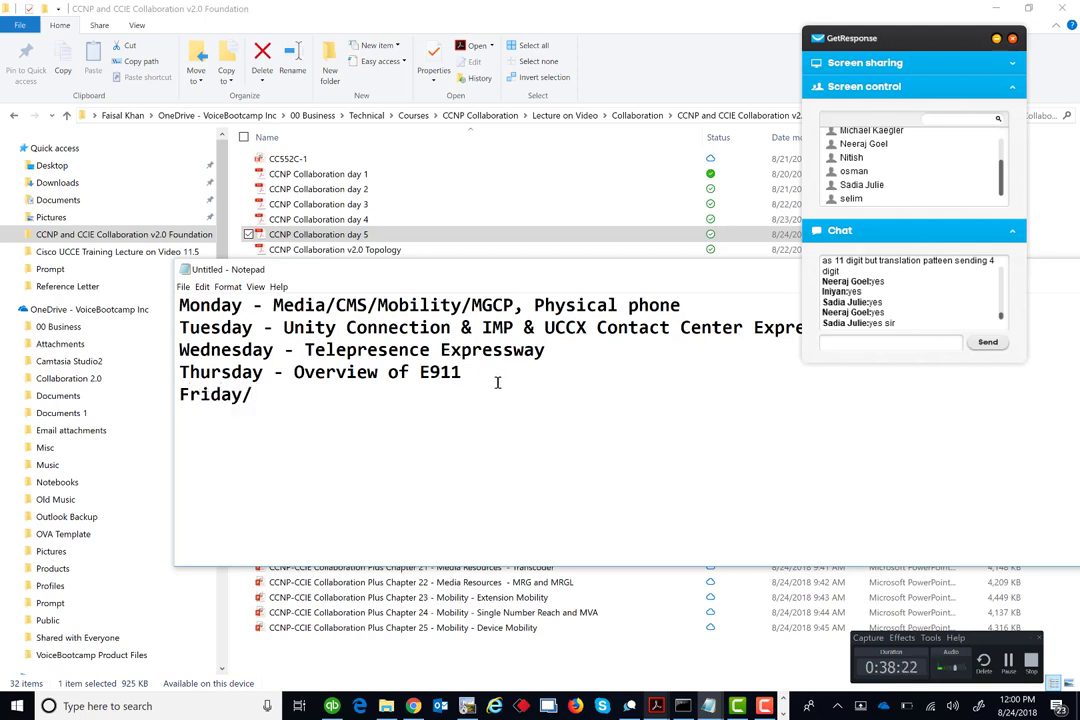
Append '/Troubleshooting' to Thursday and '- Troubleshooting' to Friday
left_click(499, 372)
type("/Troubleshooting")
left_click(415, 395)
type("- Troubleshooting")
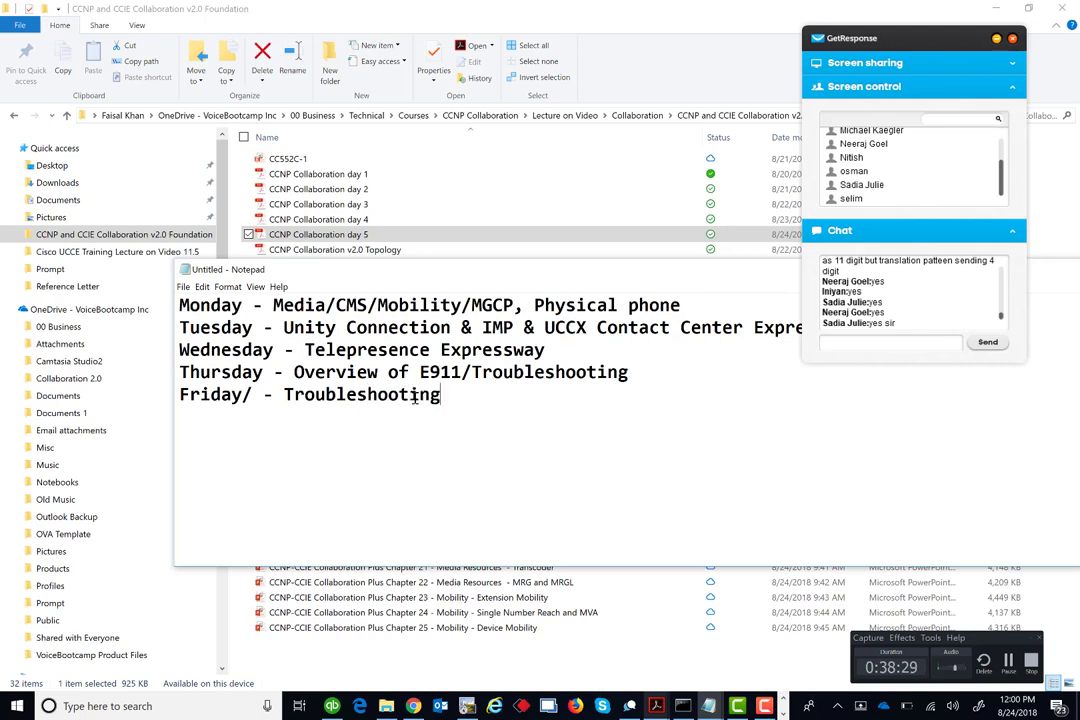
key("Return")
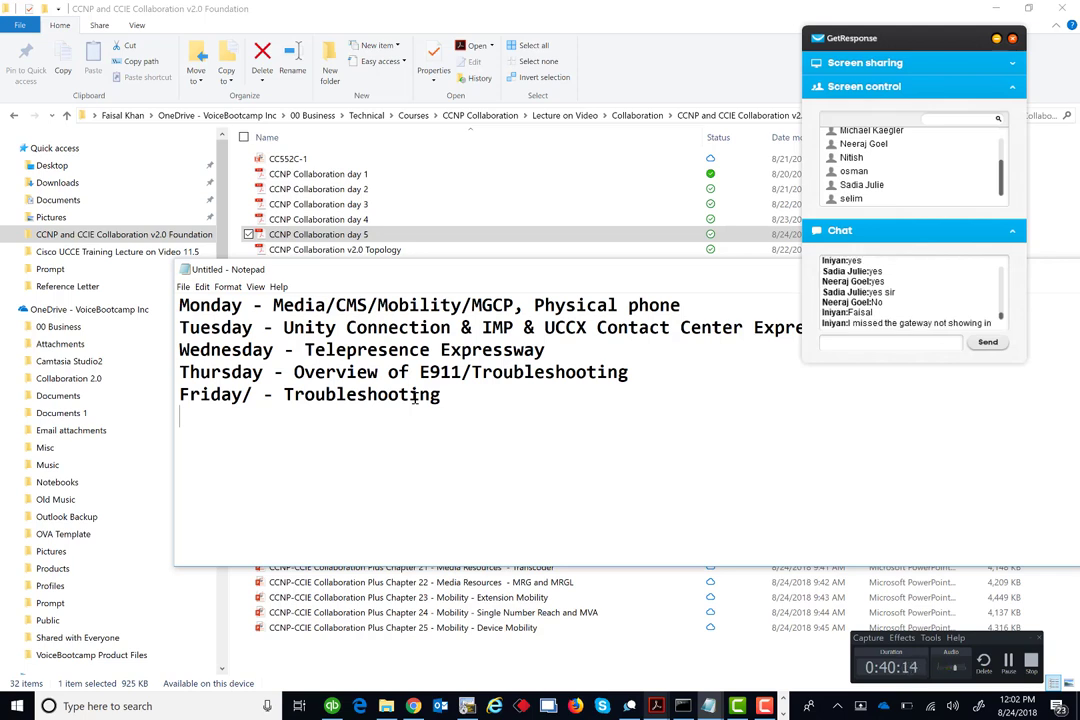
List all existing route groups via Call Routing > Route/Hunt > Route Group
left_click(413, 705)
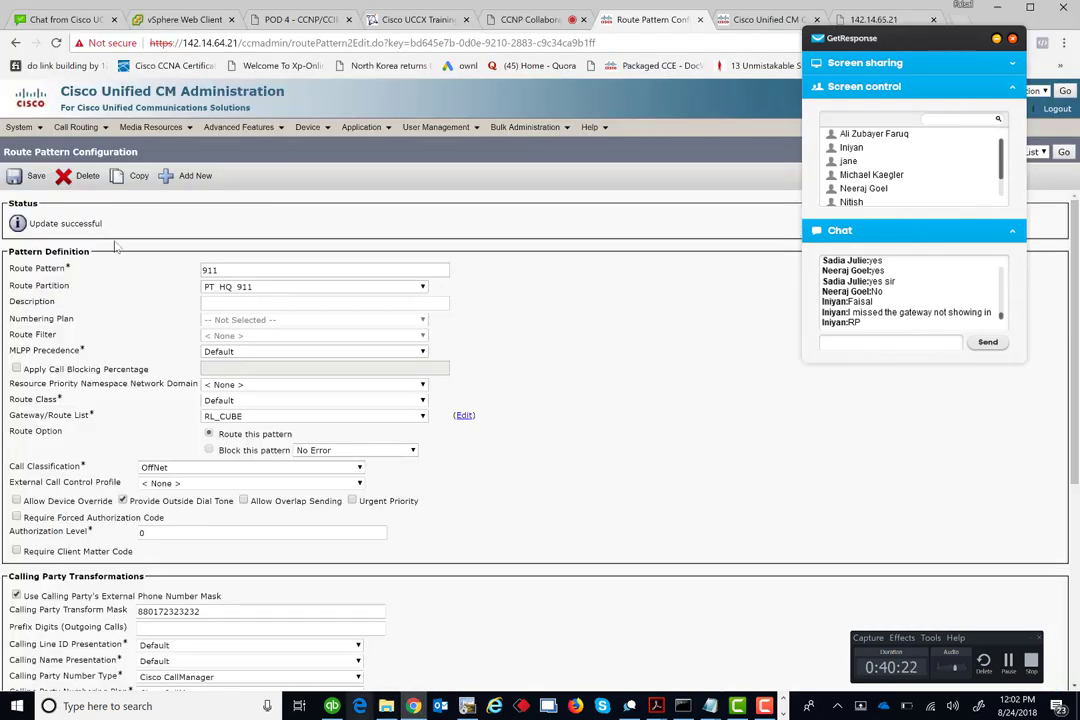
mouse_move(75, 127)
mouse_move(120, 196)
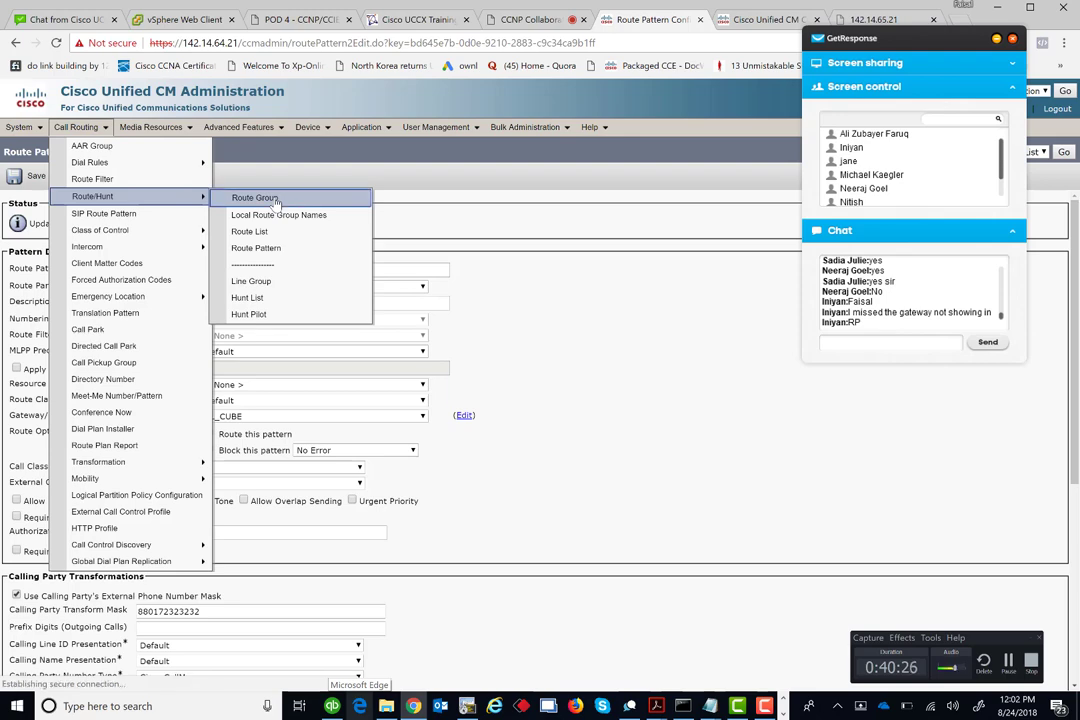
left_click(274, 199)
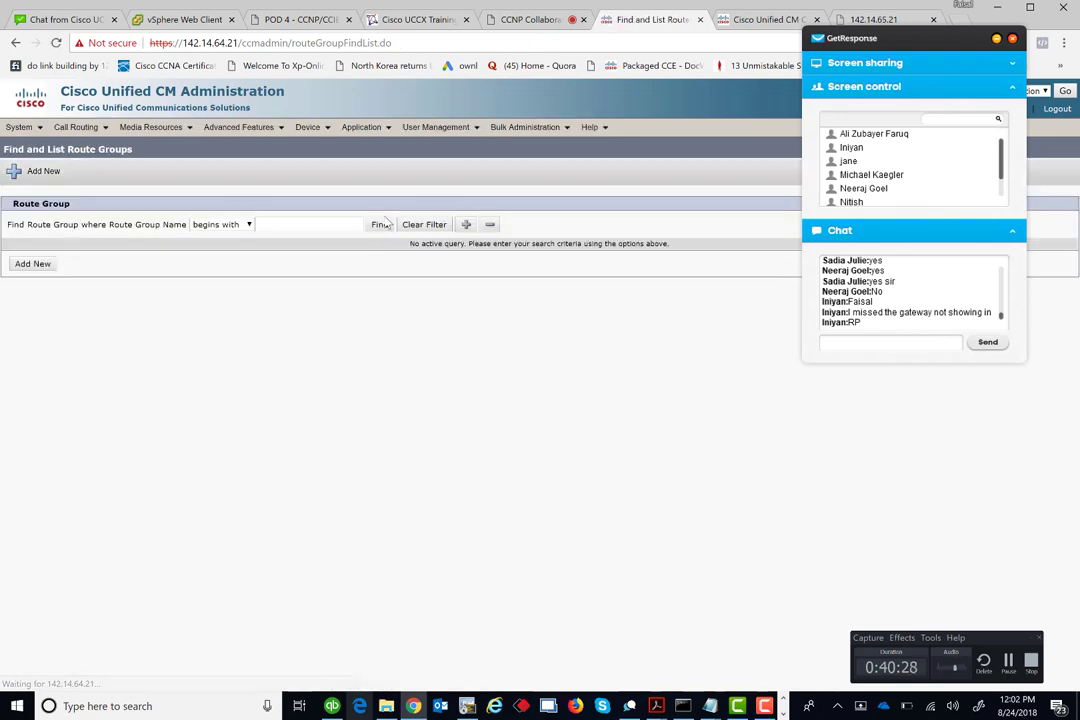
left_click(380, 224)
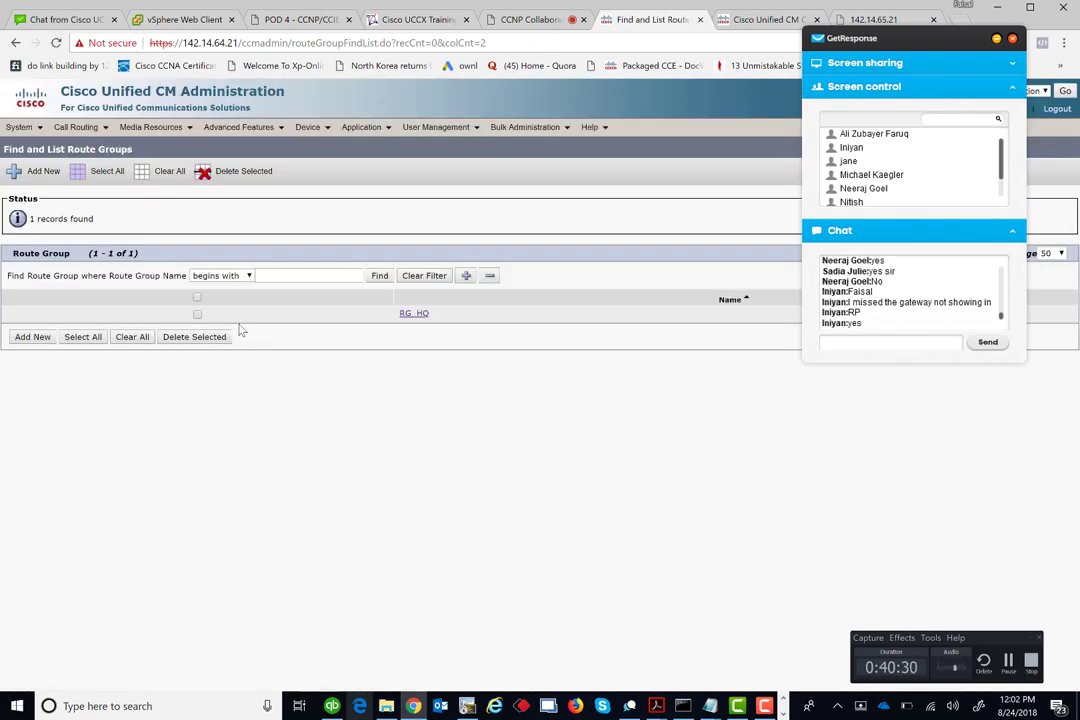
Open the Route Pattern list, then switch to the GetResponse webinar page's chat box
mouse_move(76, 127)
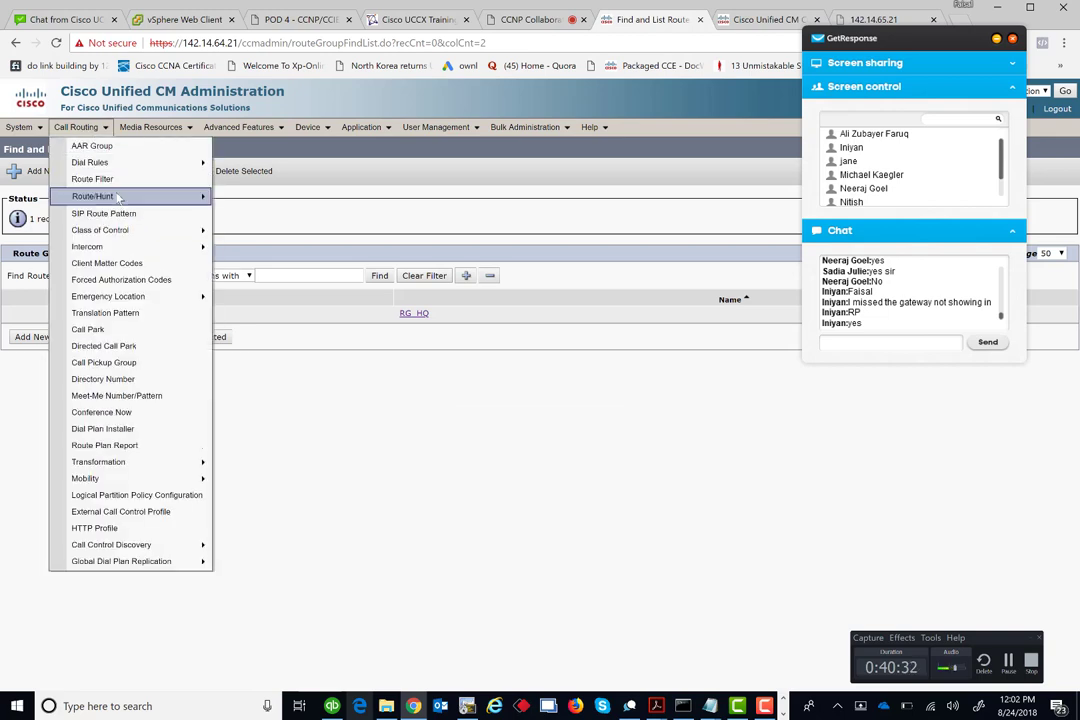
mouse_move(190, 197)
left_click(286, 250)
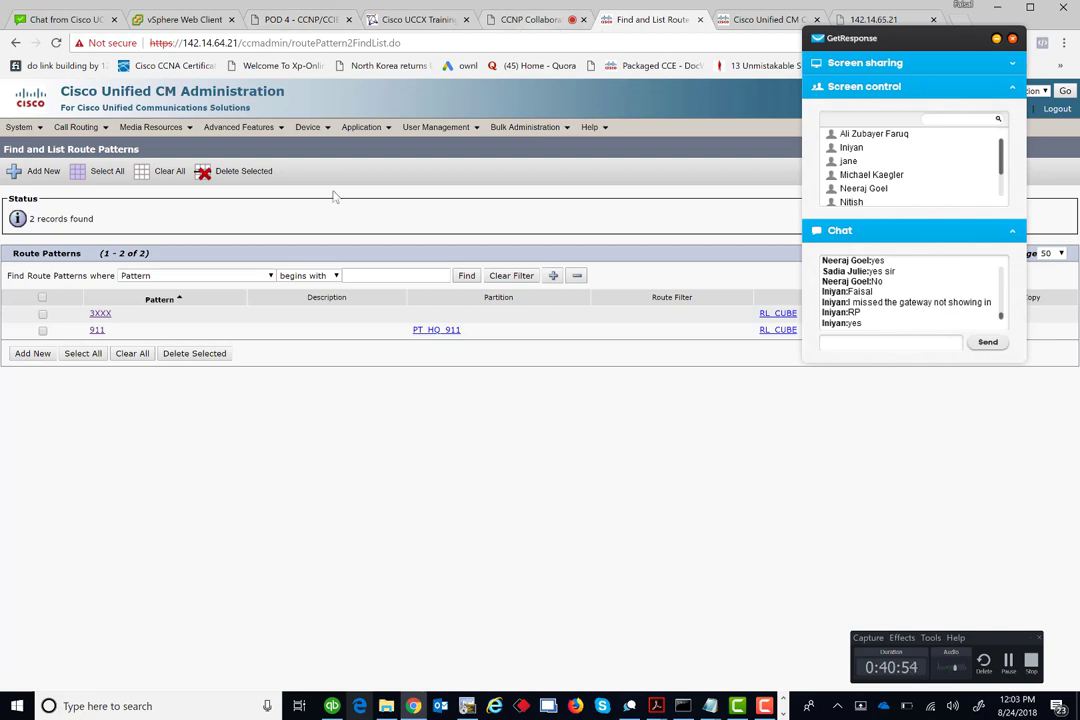
left_click(522, 28)
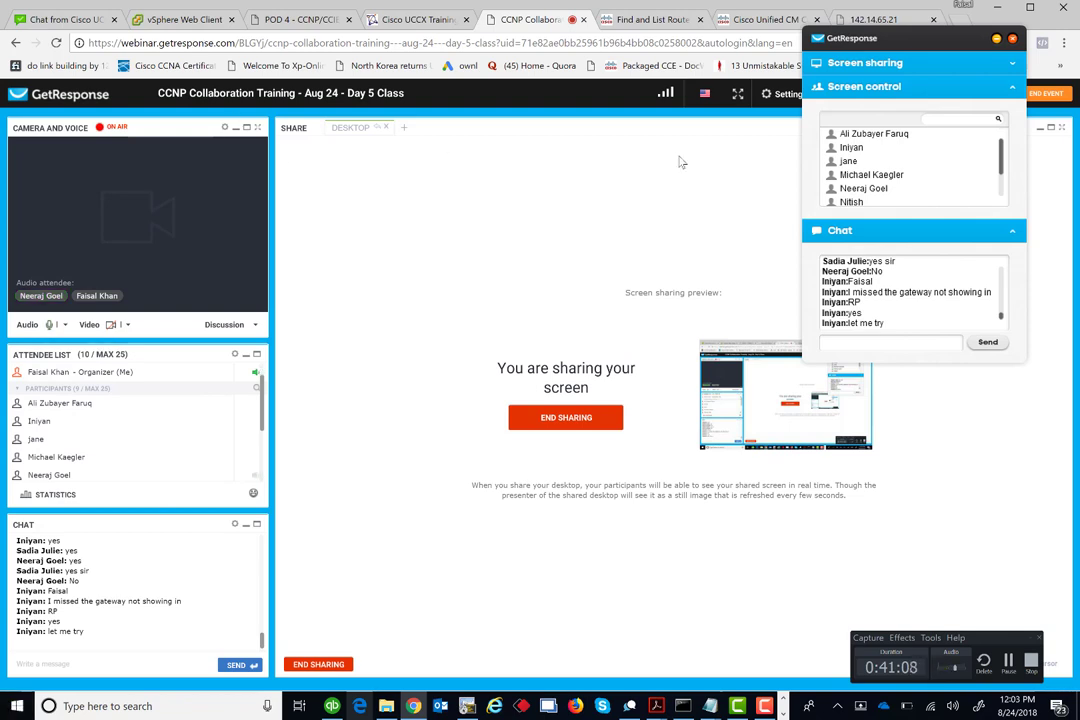
left_click(867, 346)
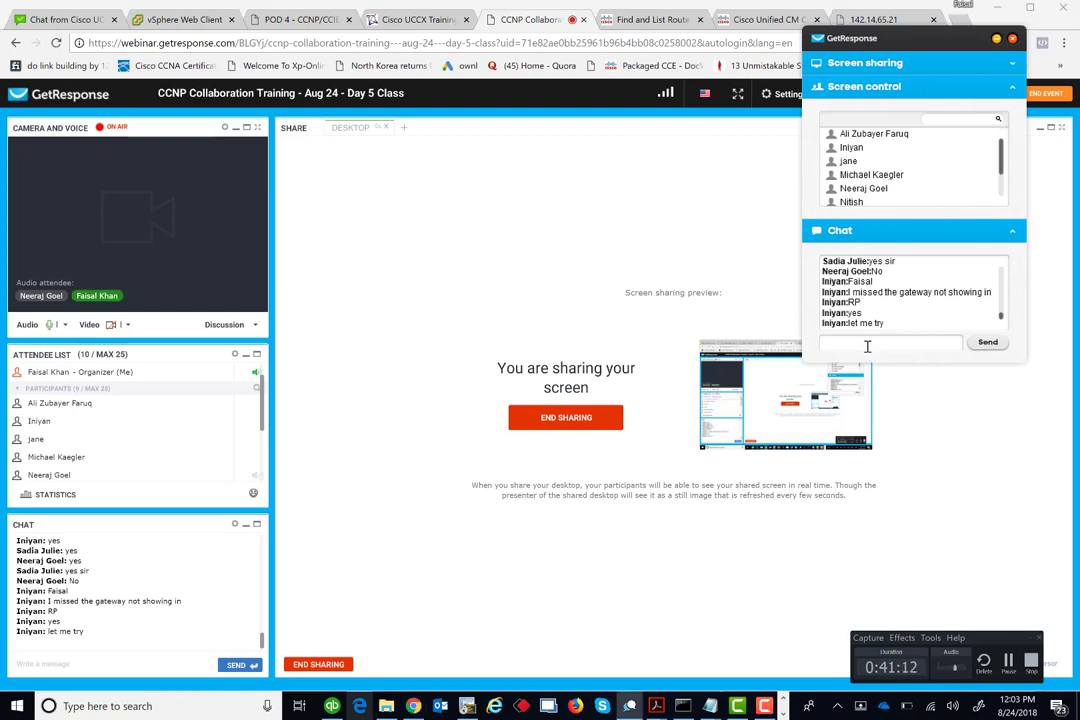